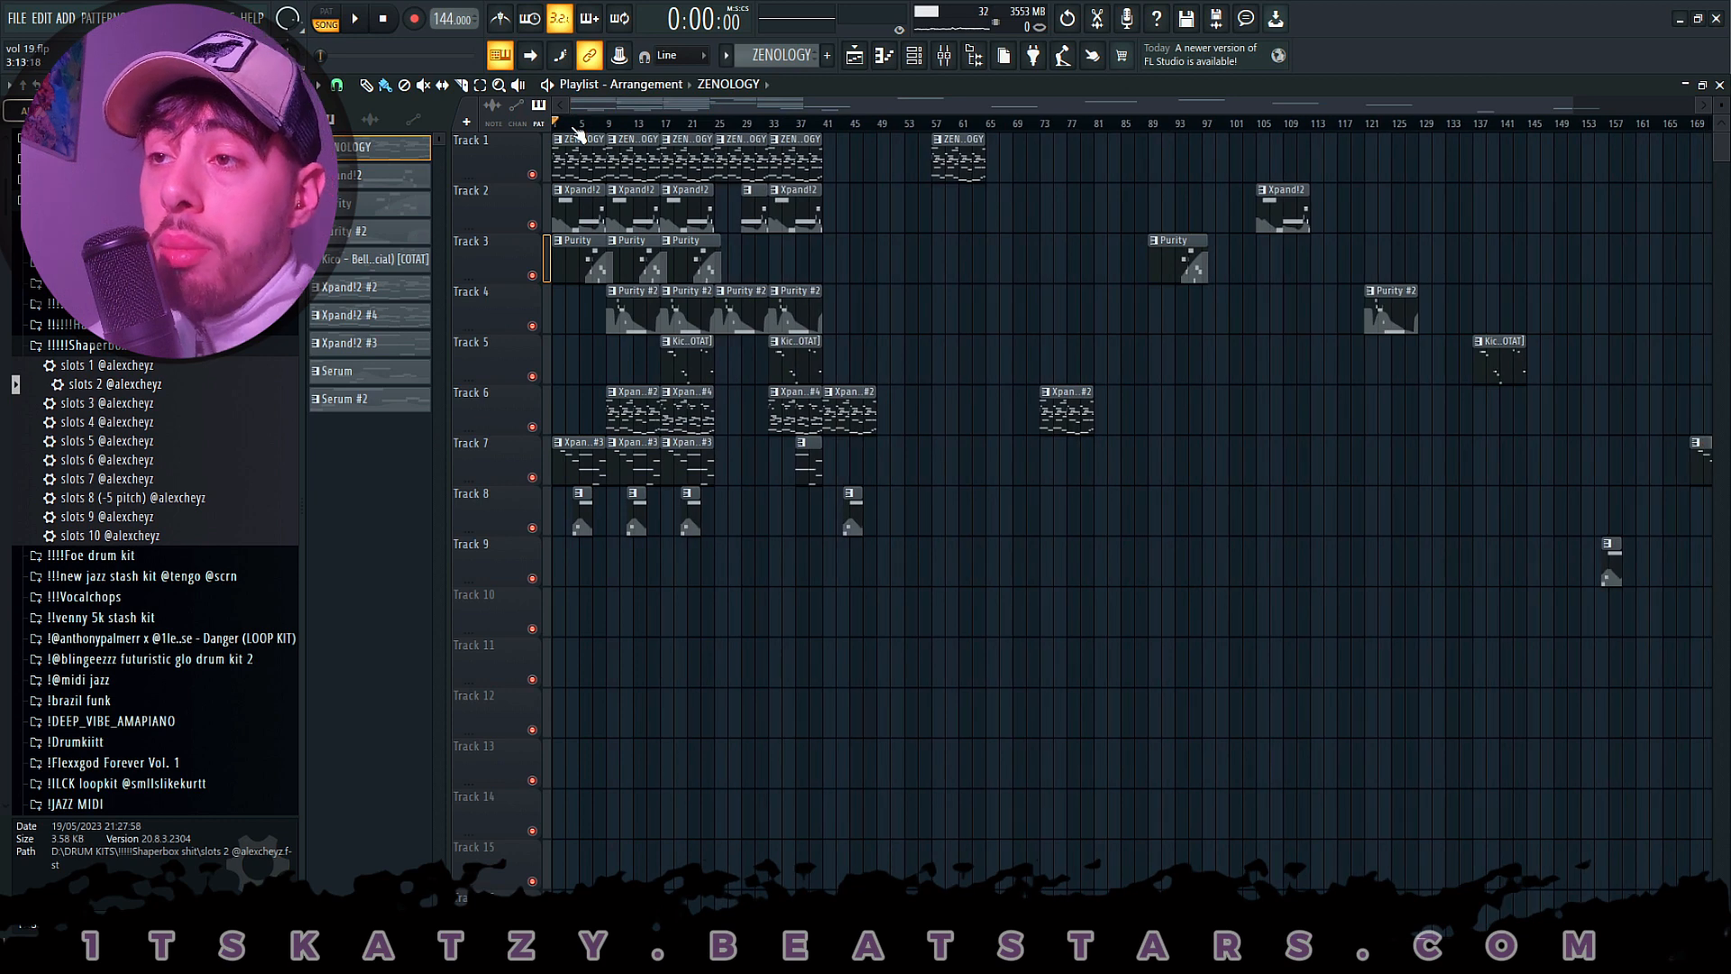
# - Open the first ZENOLOGY clip on Track 1 in the piano roll
pyautogui.scroll(6, 602, 126)
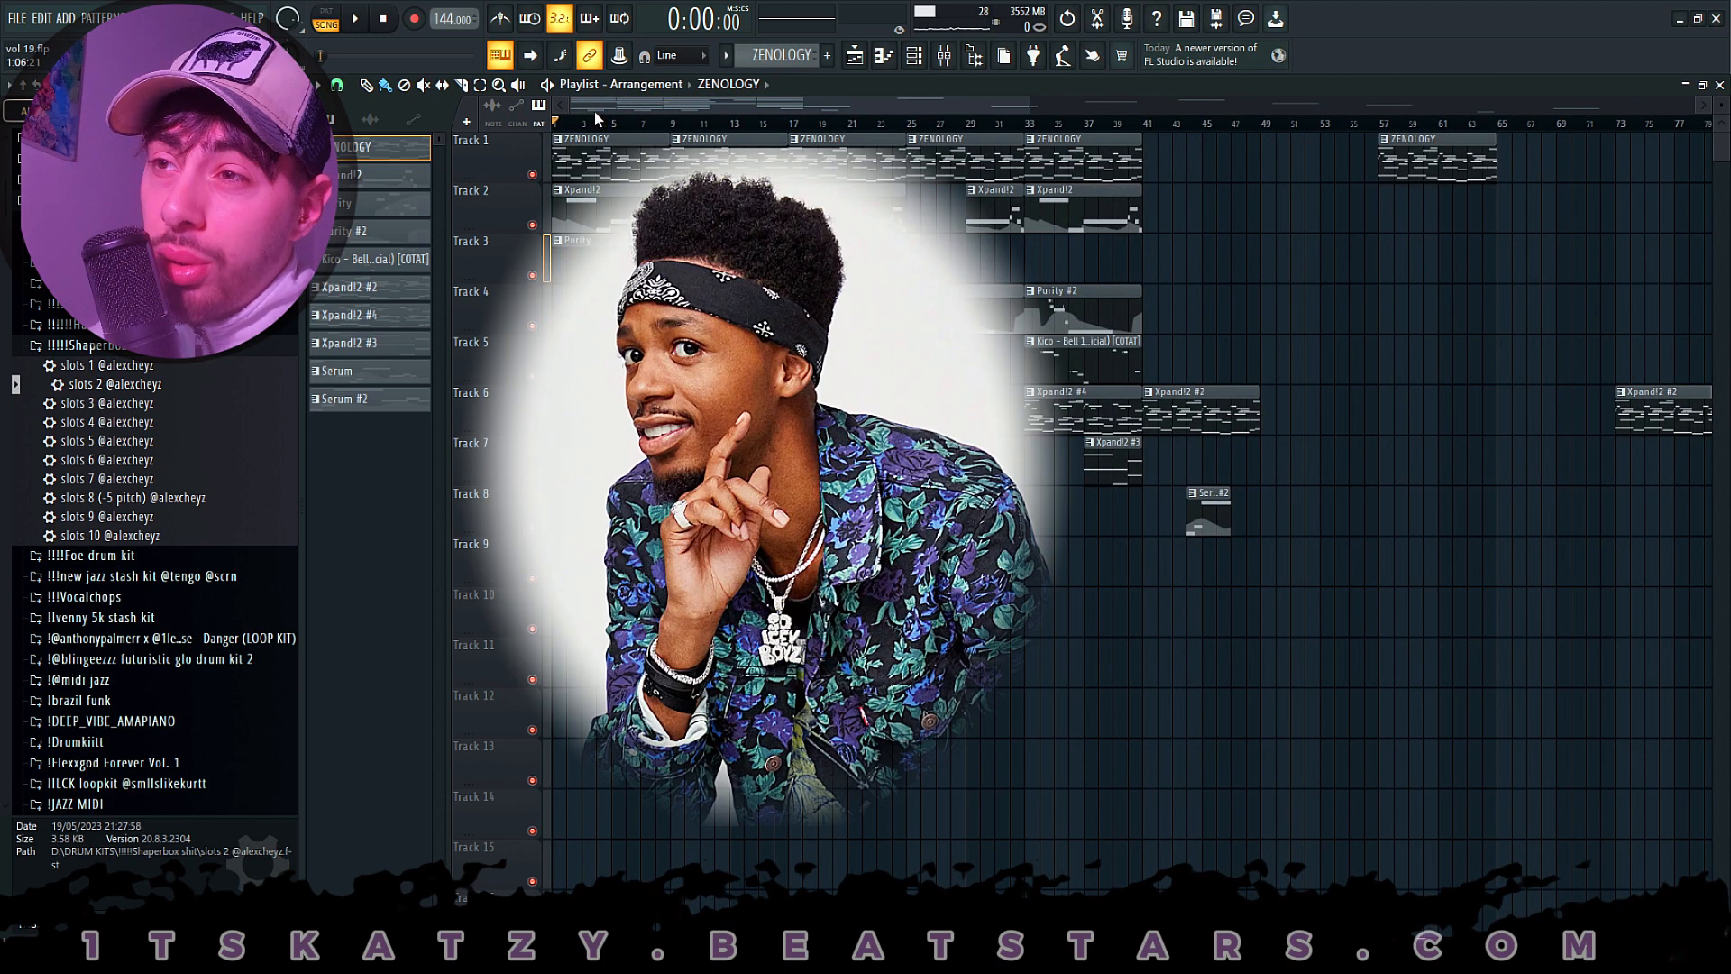
pyautogui.scroll(2, 594, 135)
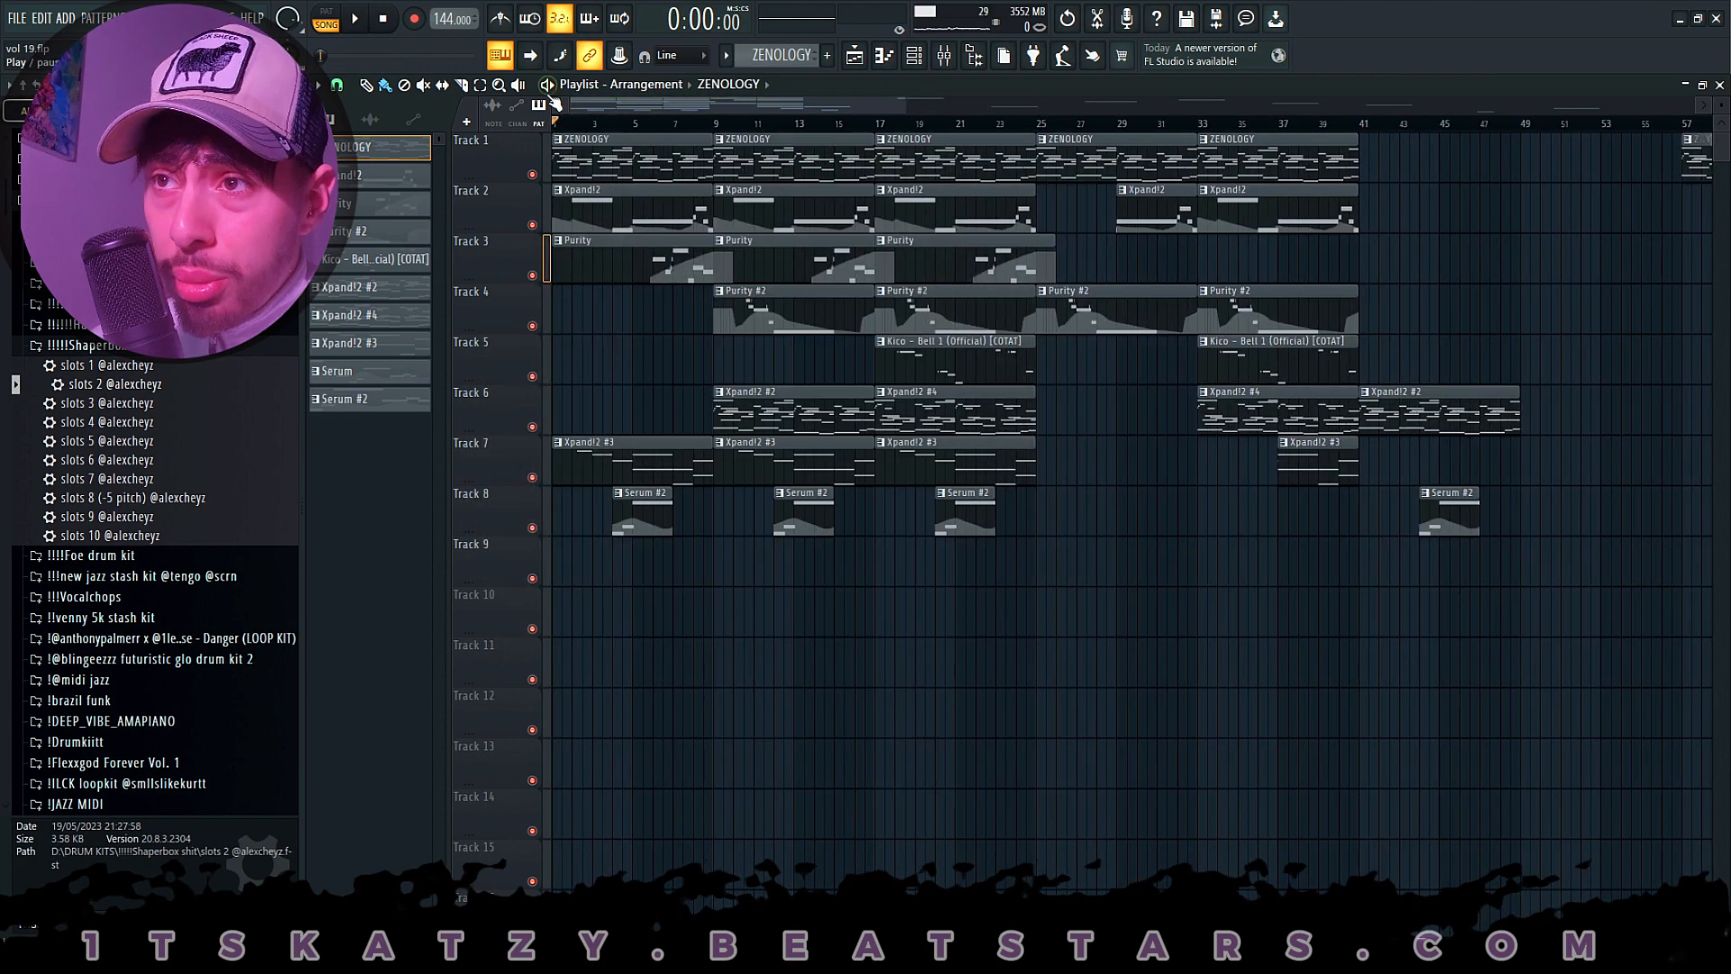
pyautogui.doubleClick(642, 168)
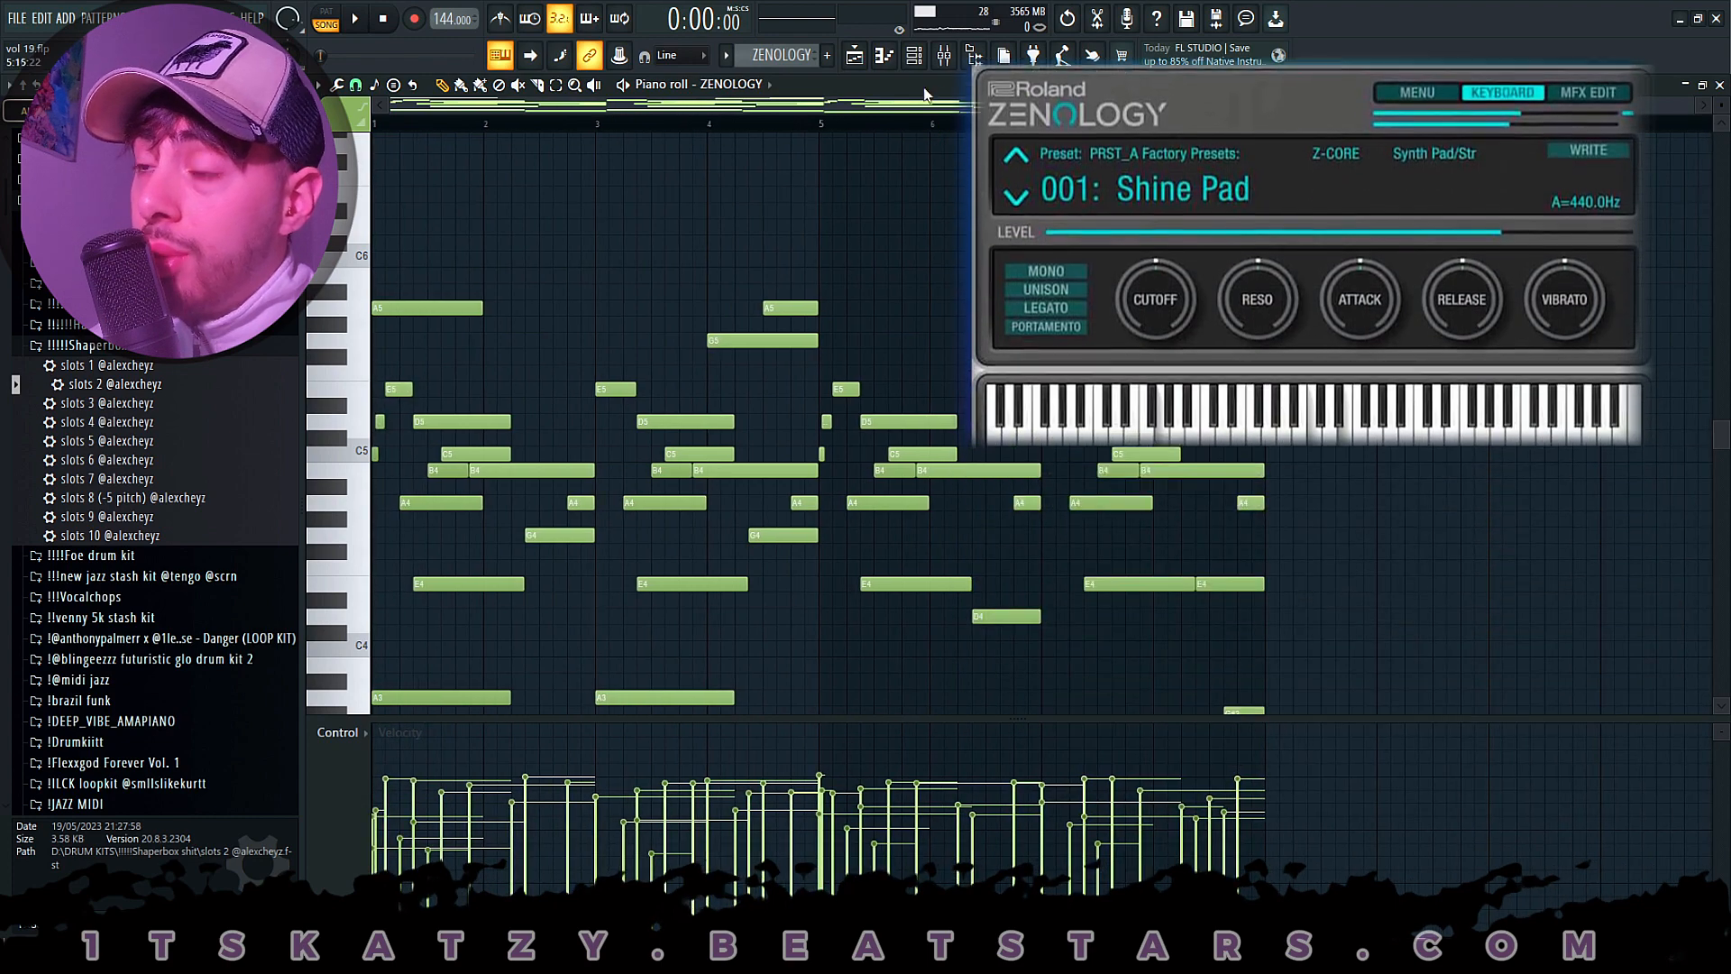
# - Show the channel rack and open the ZENOLOGY instrument to check its loaded preset, closing the plugin when done
pyautogui.press('F6')
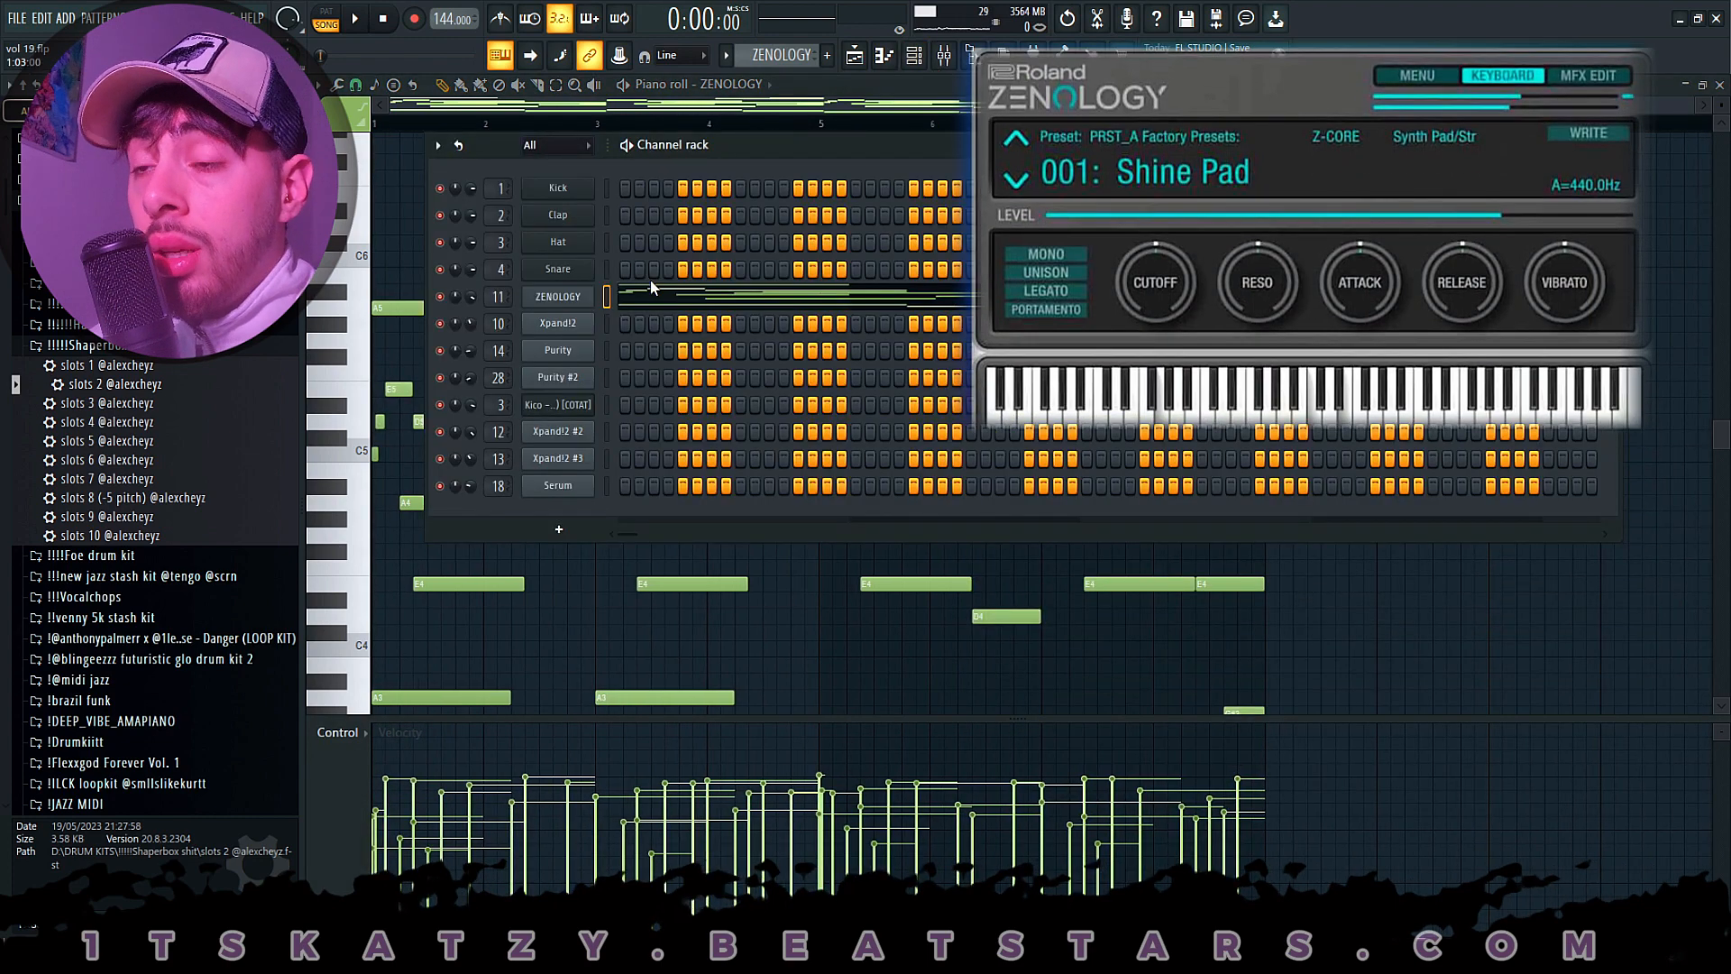
pyautogui.click(582, 325)
pyautogui.click(581, 348)
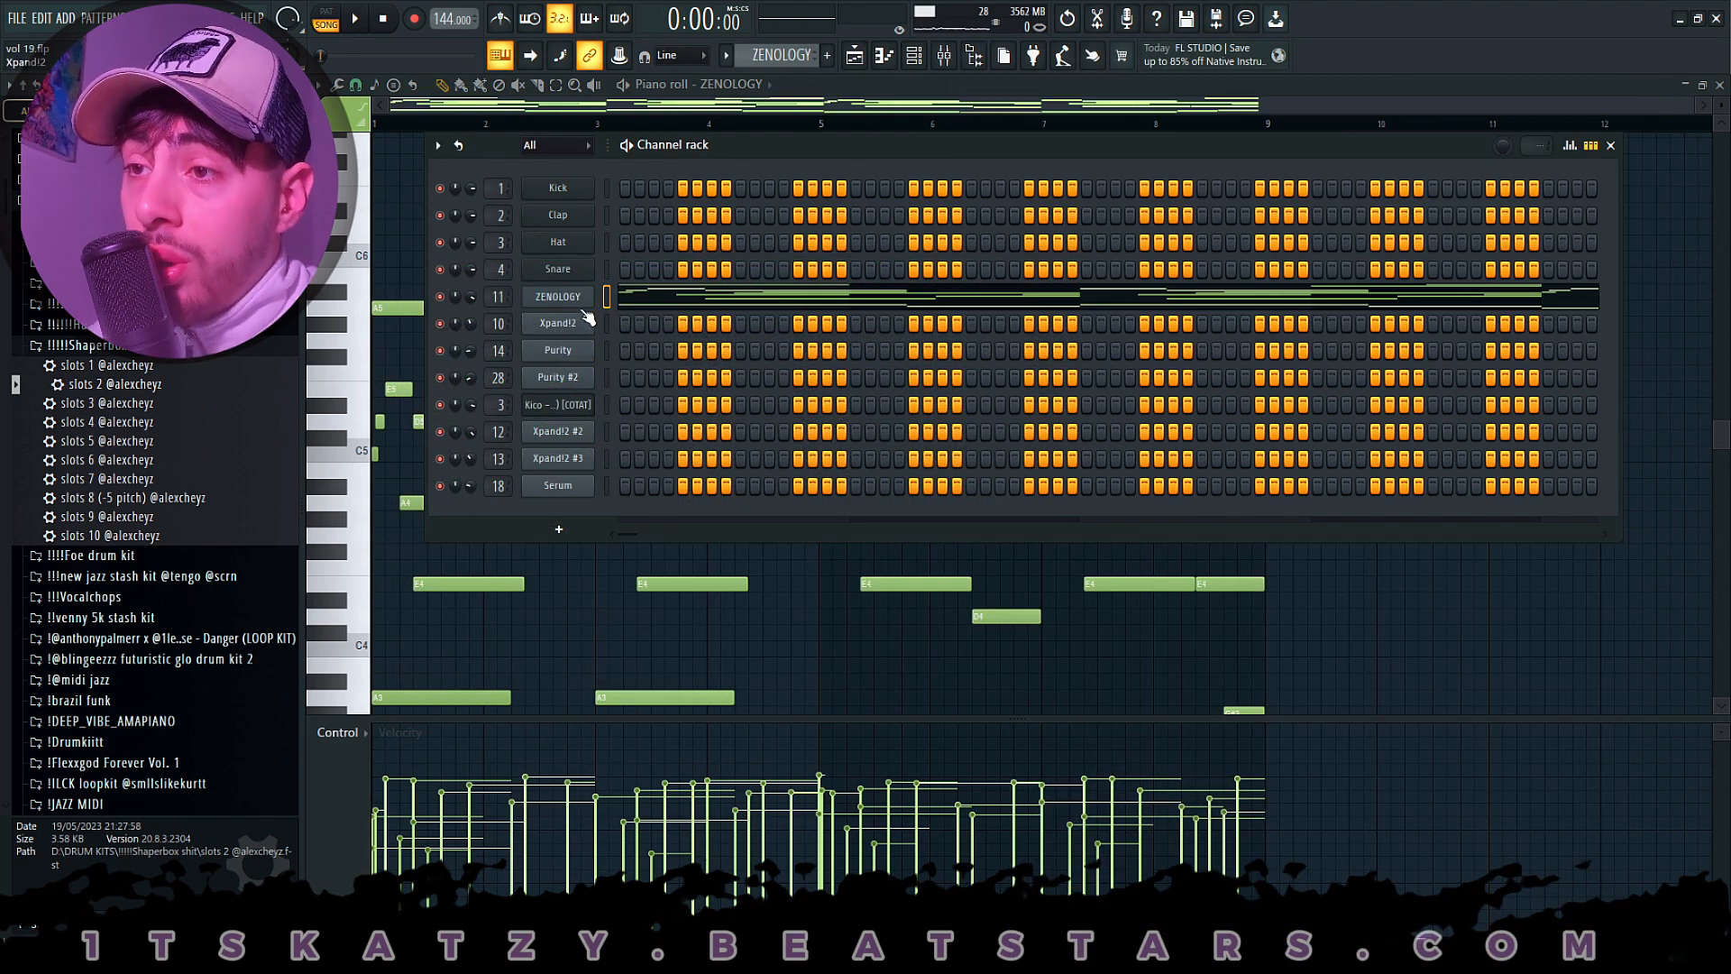
pyautogui.rightClick(584, 307)
pyautogui.press('Escape')
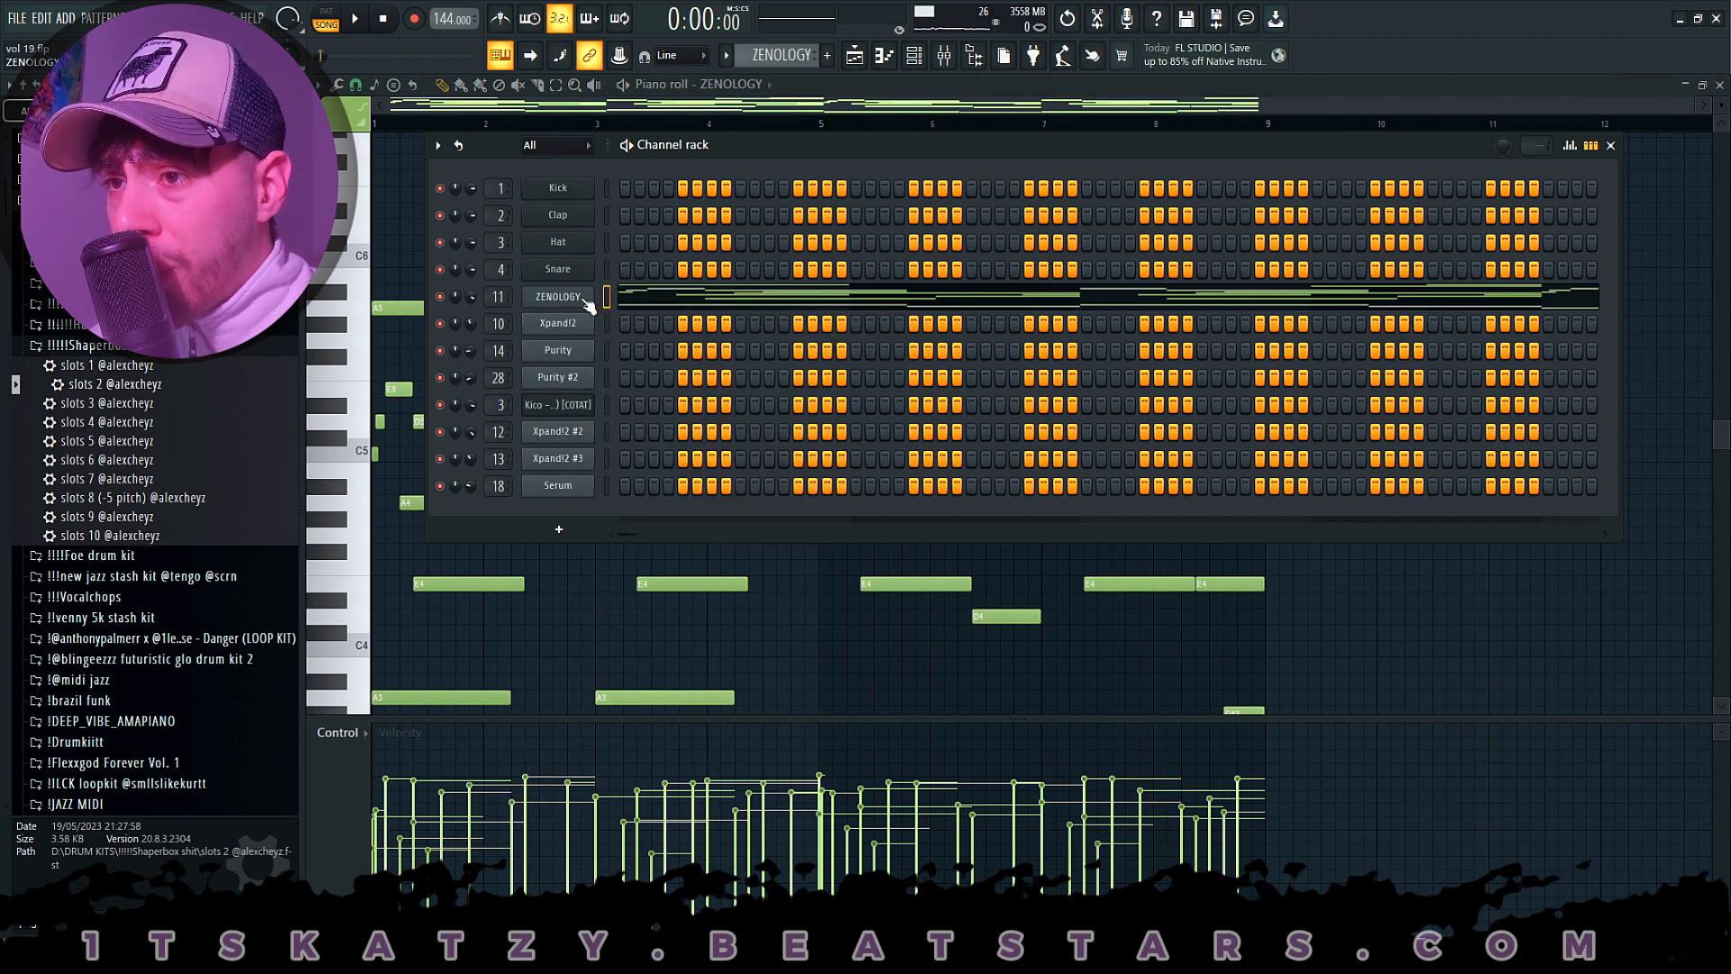
pyautogui.click(584, 305)
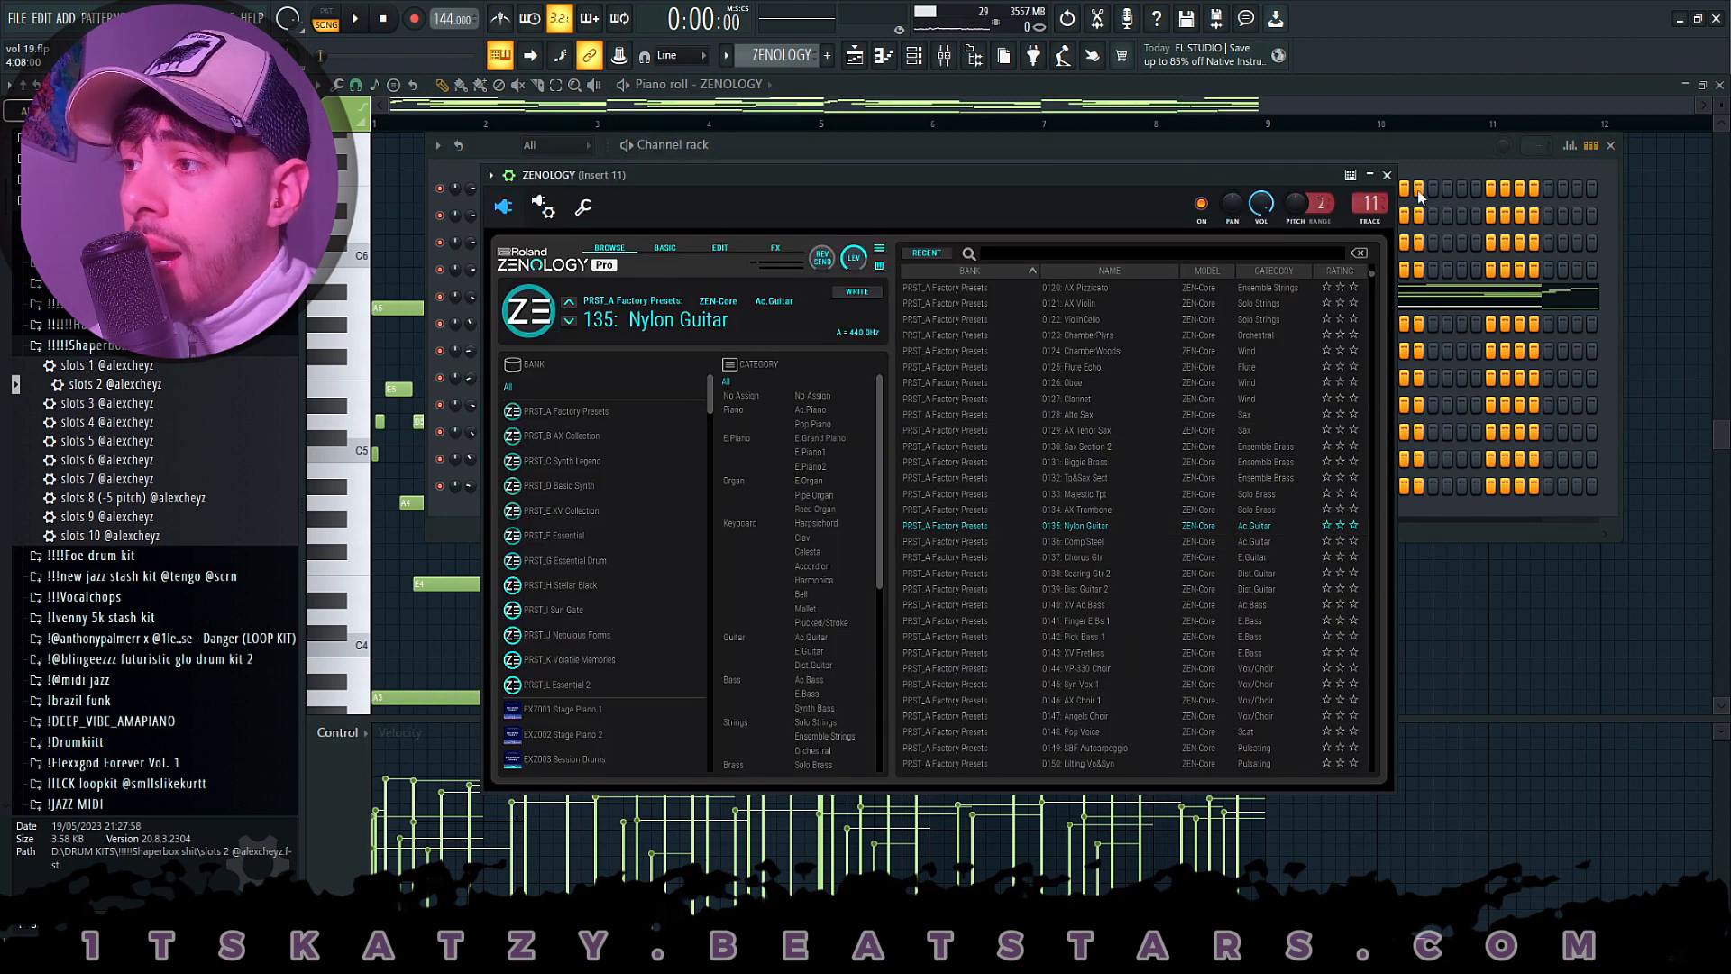
pyautogui.click(1387, 174)
# - Open the ZENOLOGY channel's notes in the piano roll from the channel rack and select the low bass notes across bars 1 to 8
pyautogui.press('F5')
pyautogui.rightClick(591, 296)
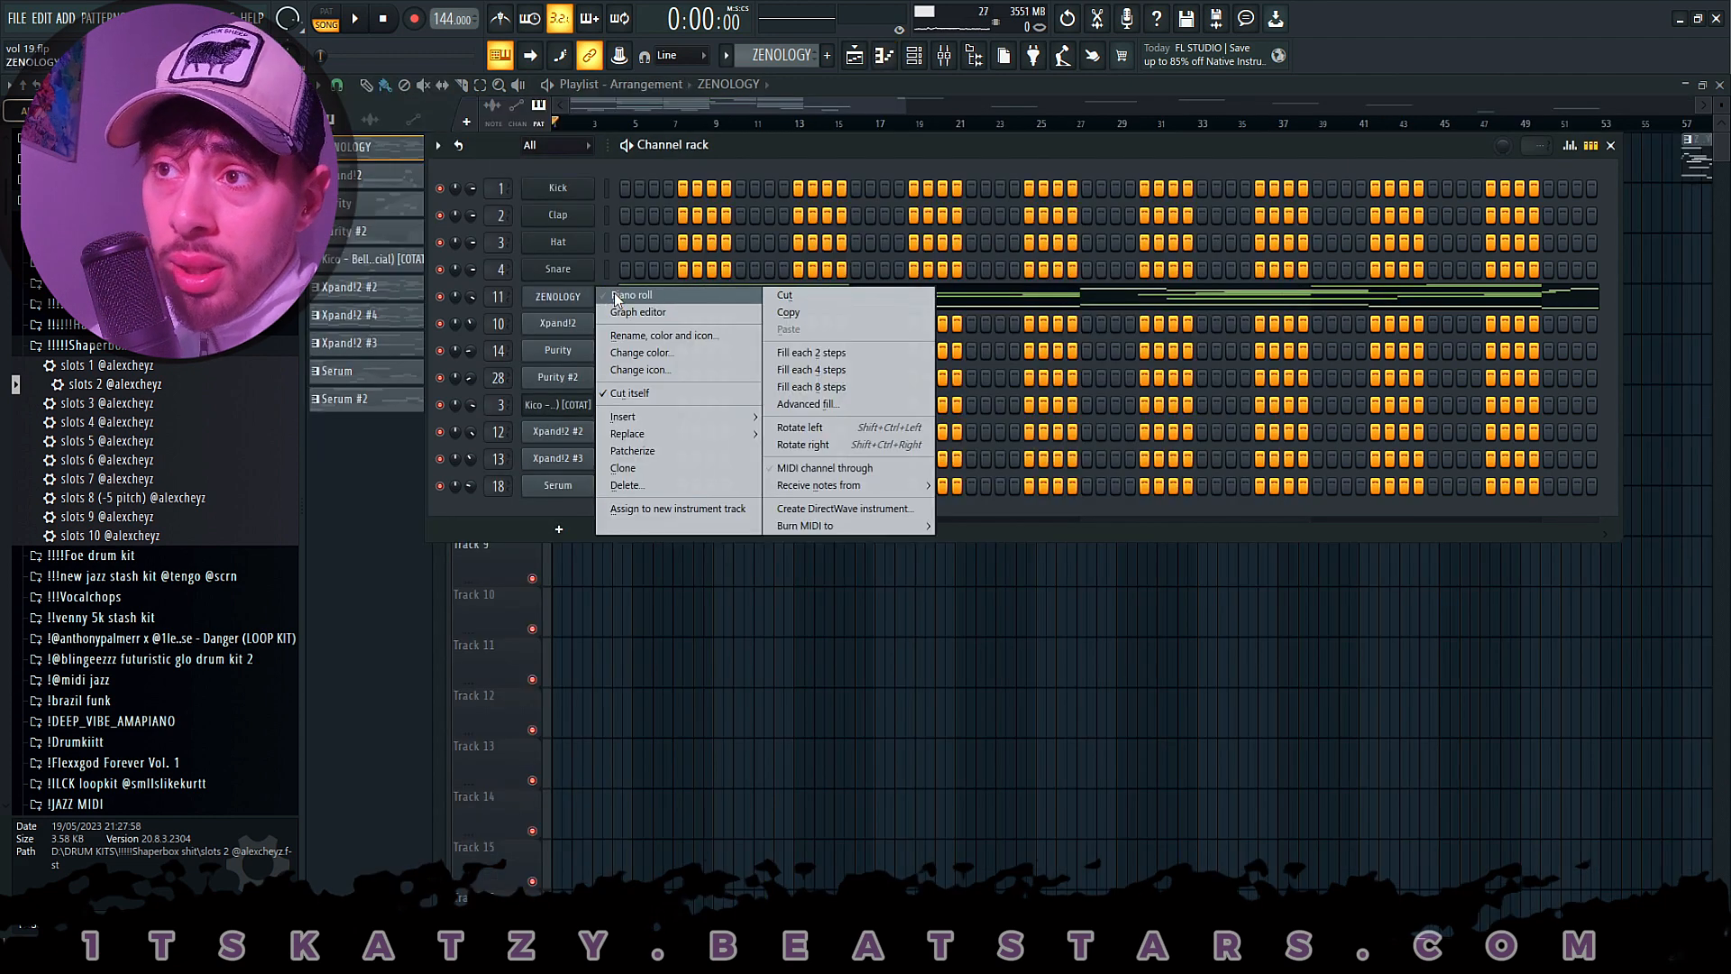
pyautogui.click(616, 295)
pyautogui.scroll(-2, 669, 213)
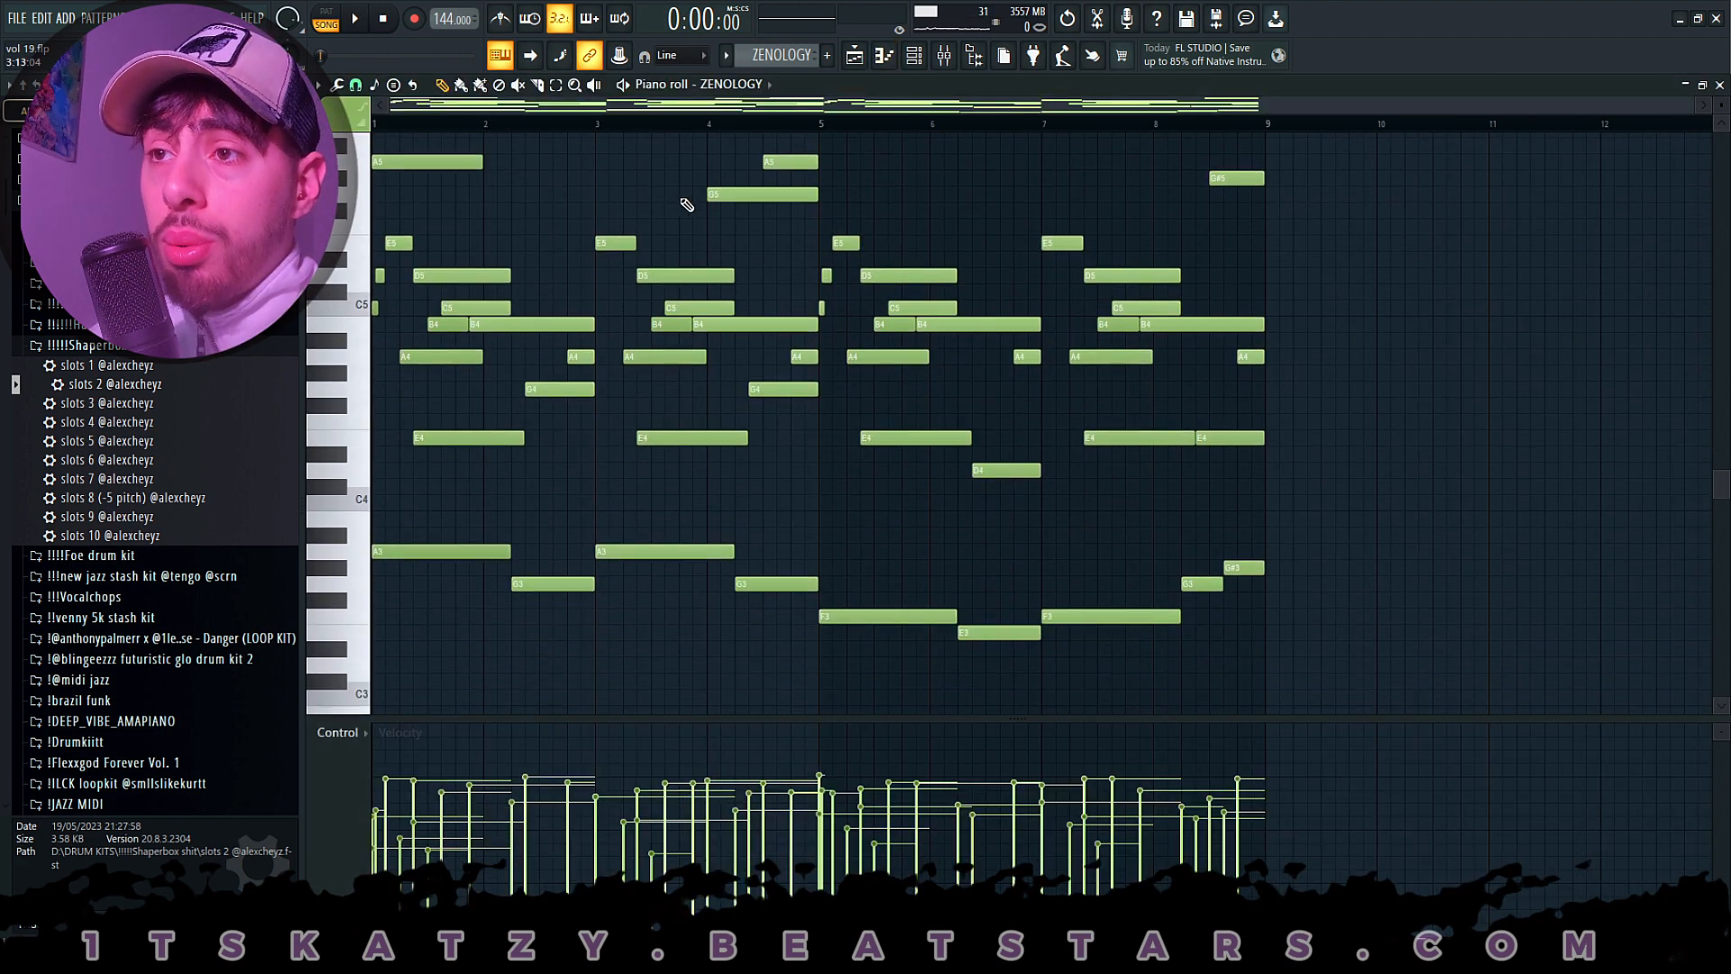
pyautogui.moveTo(442, 511); pyautogui.dragTo(1266, 698)
# - Highlight the upper melody notes of the ZENOLOGY pattern group by group, finishing with nothing selected
pyautogui.scroll(1, 931, 544)
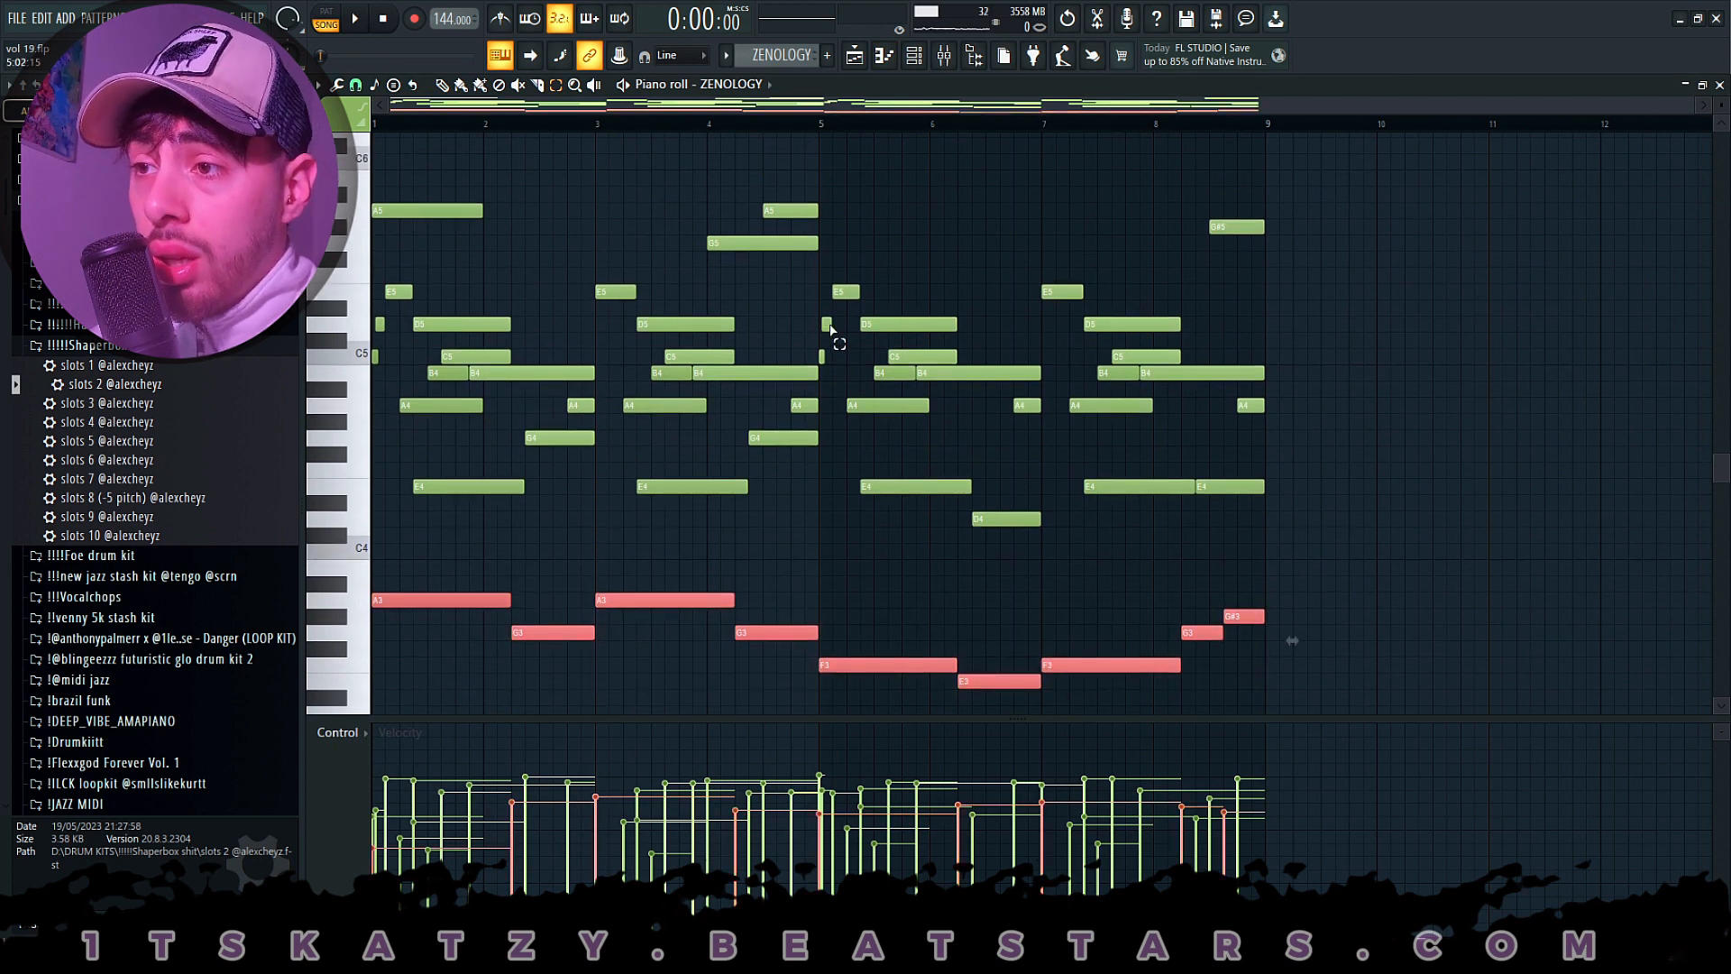
pyautogui.moveTo(842, 285); pyautogui.dragTo(819, 361)
pyautogui.moveTo(825, 187); pyautogui.dragTo(767, 246)
pyautogui.moveTo(866, 153); pyautogui.dragTo(724, 271)
pyautogui.moveTo(532, 182); pyautogui.dragTo(402, 256)
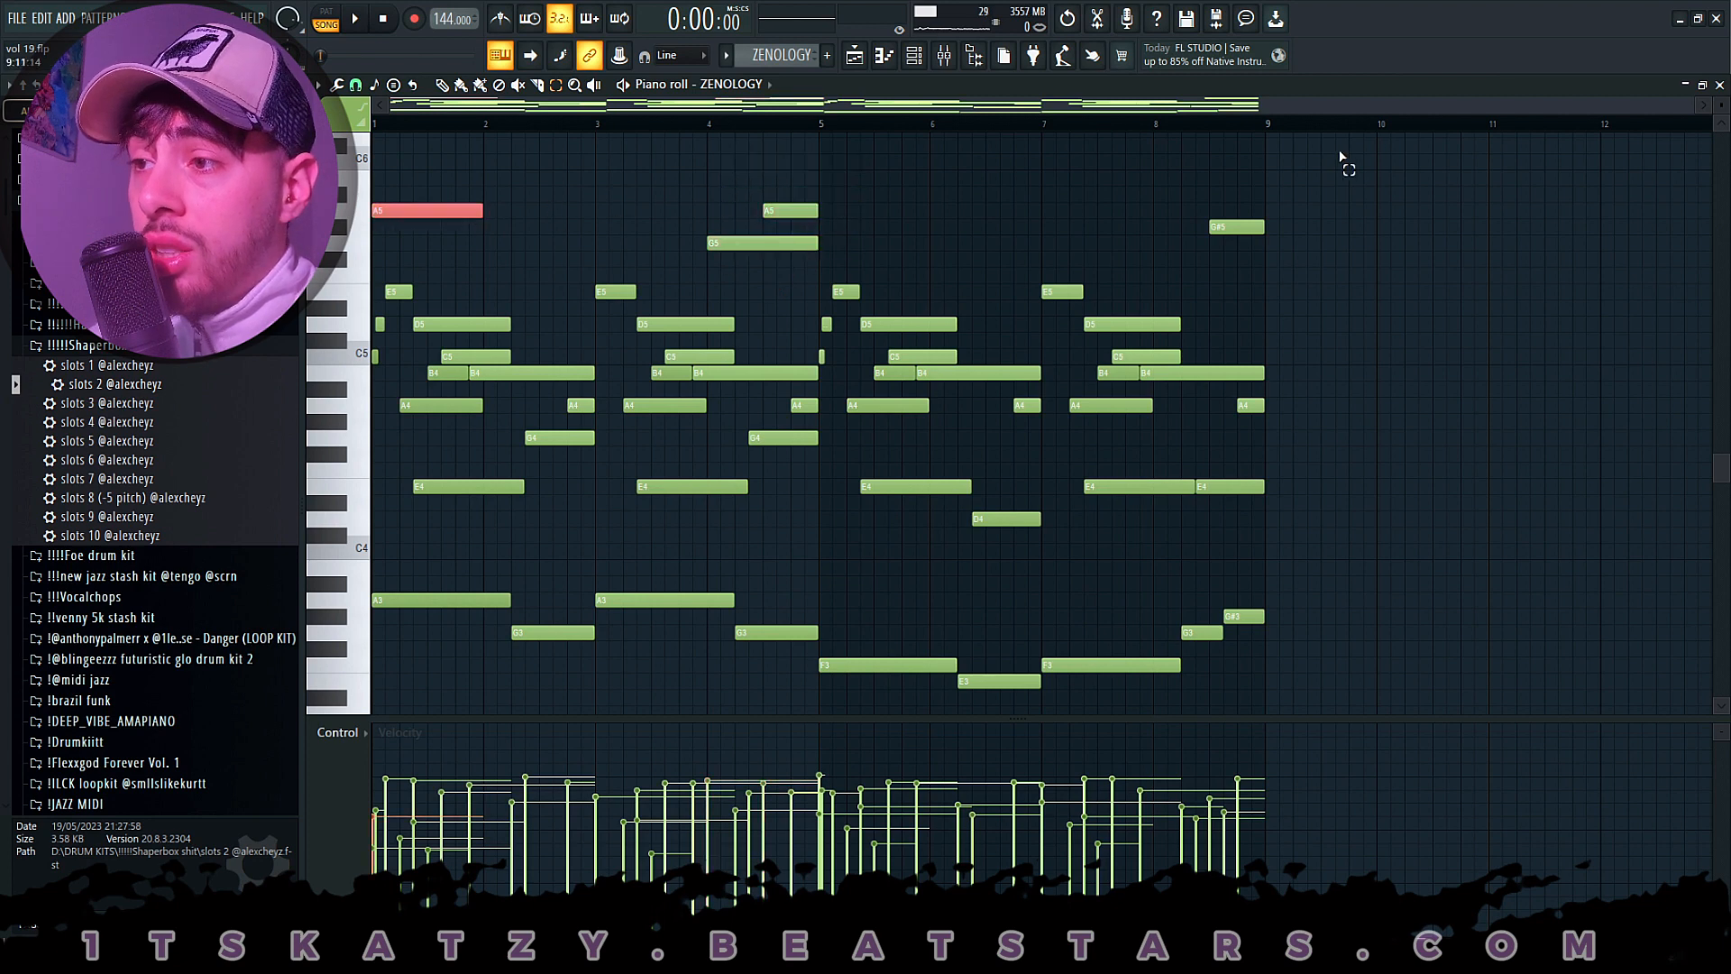
pyautogui.moveTo(1413, 139); pyautogui.dragTo(428, 454)
pyautogui.click(1364, 424)
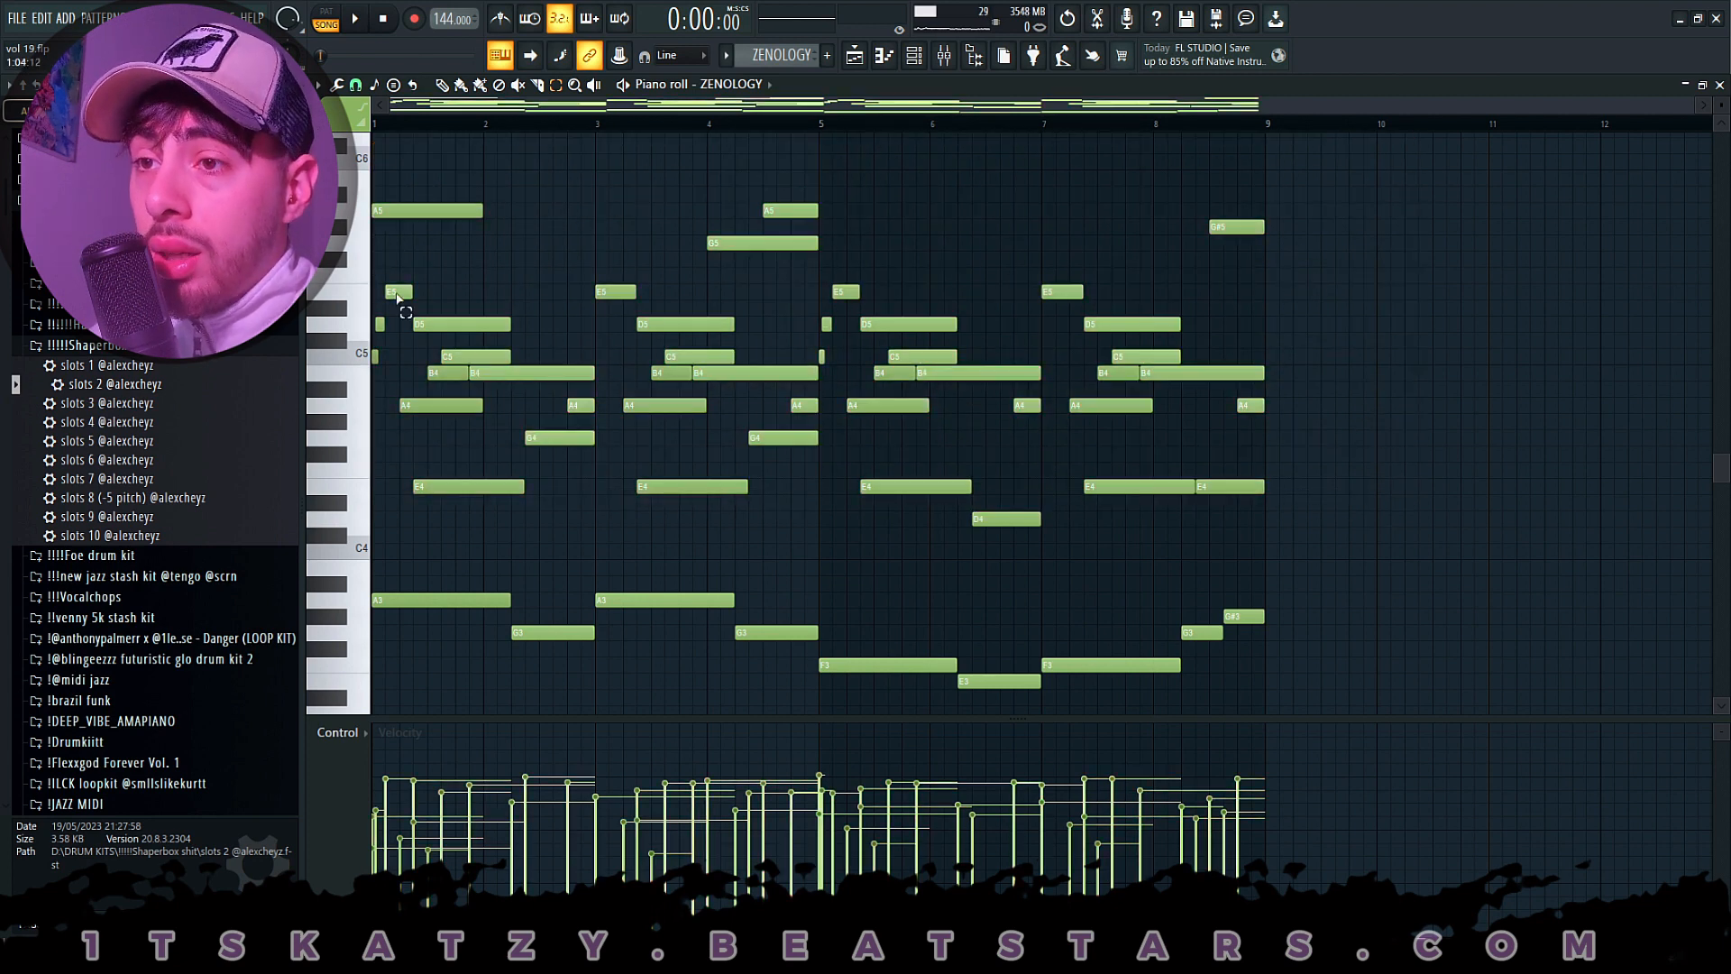
# - Highlight the ZENOLOGY bass line again and check it against the whole pattern, leaving no notes selected
pyautogui.moveTo(380, 283); pyautogui.dragTo(377, 709)
pyautogui.moveTo(471, 534); pyautogui.dragTo(1337, 648)
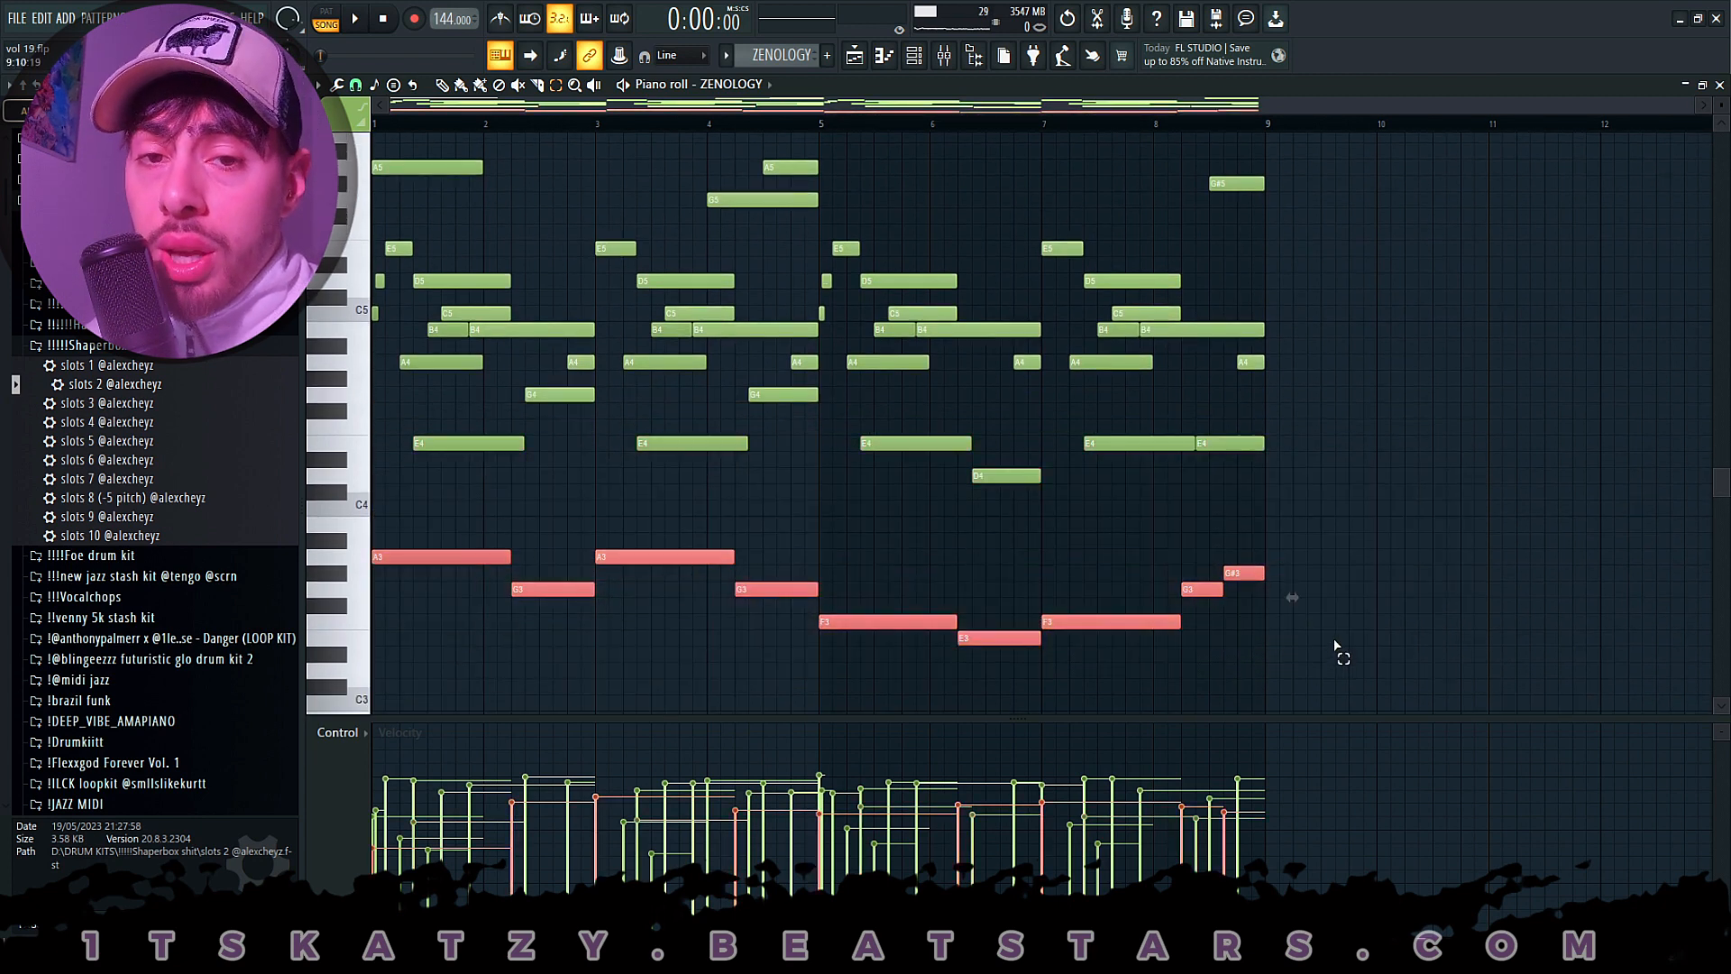
pyautogui.click(1071, 362)
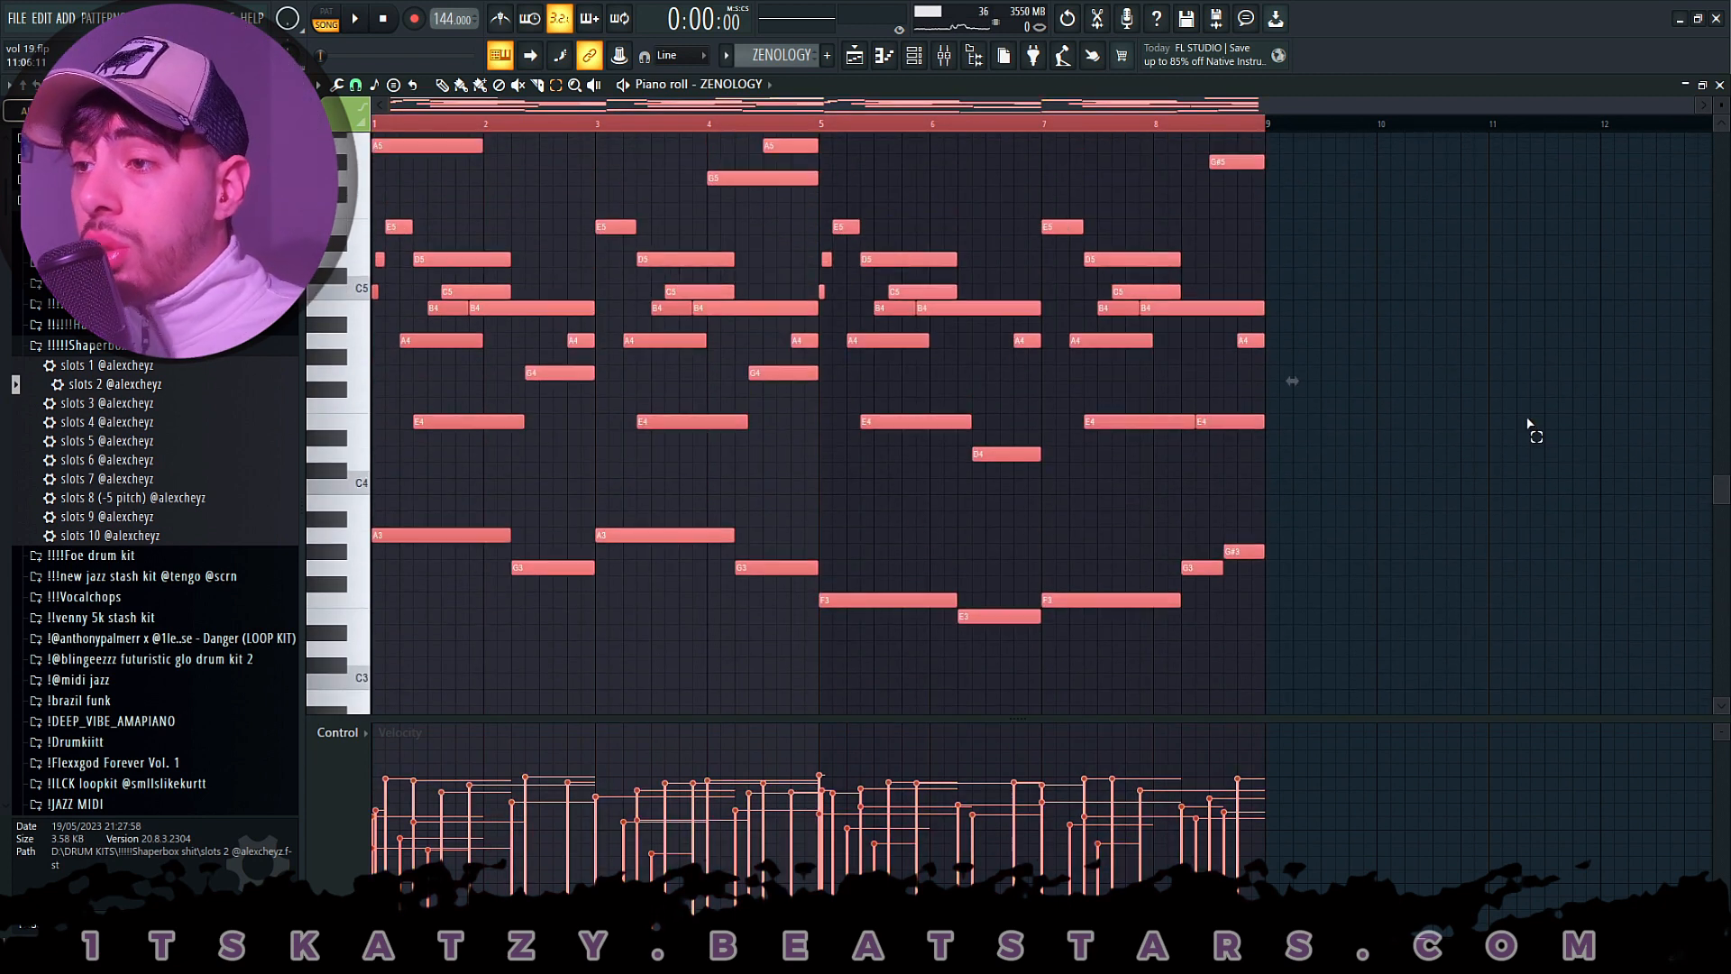
pyautogui.click(1488, 426)
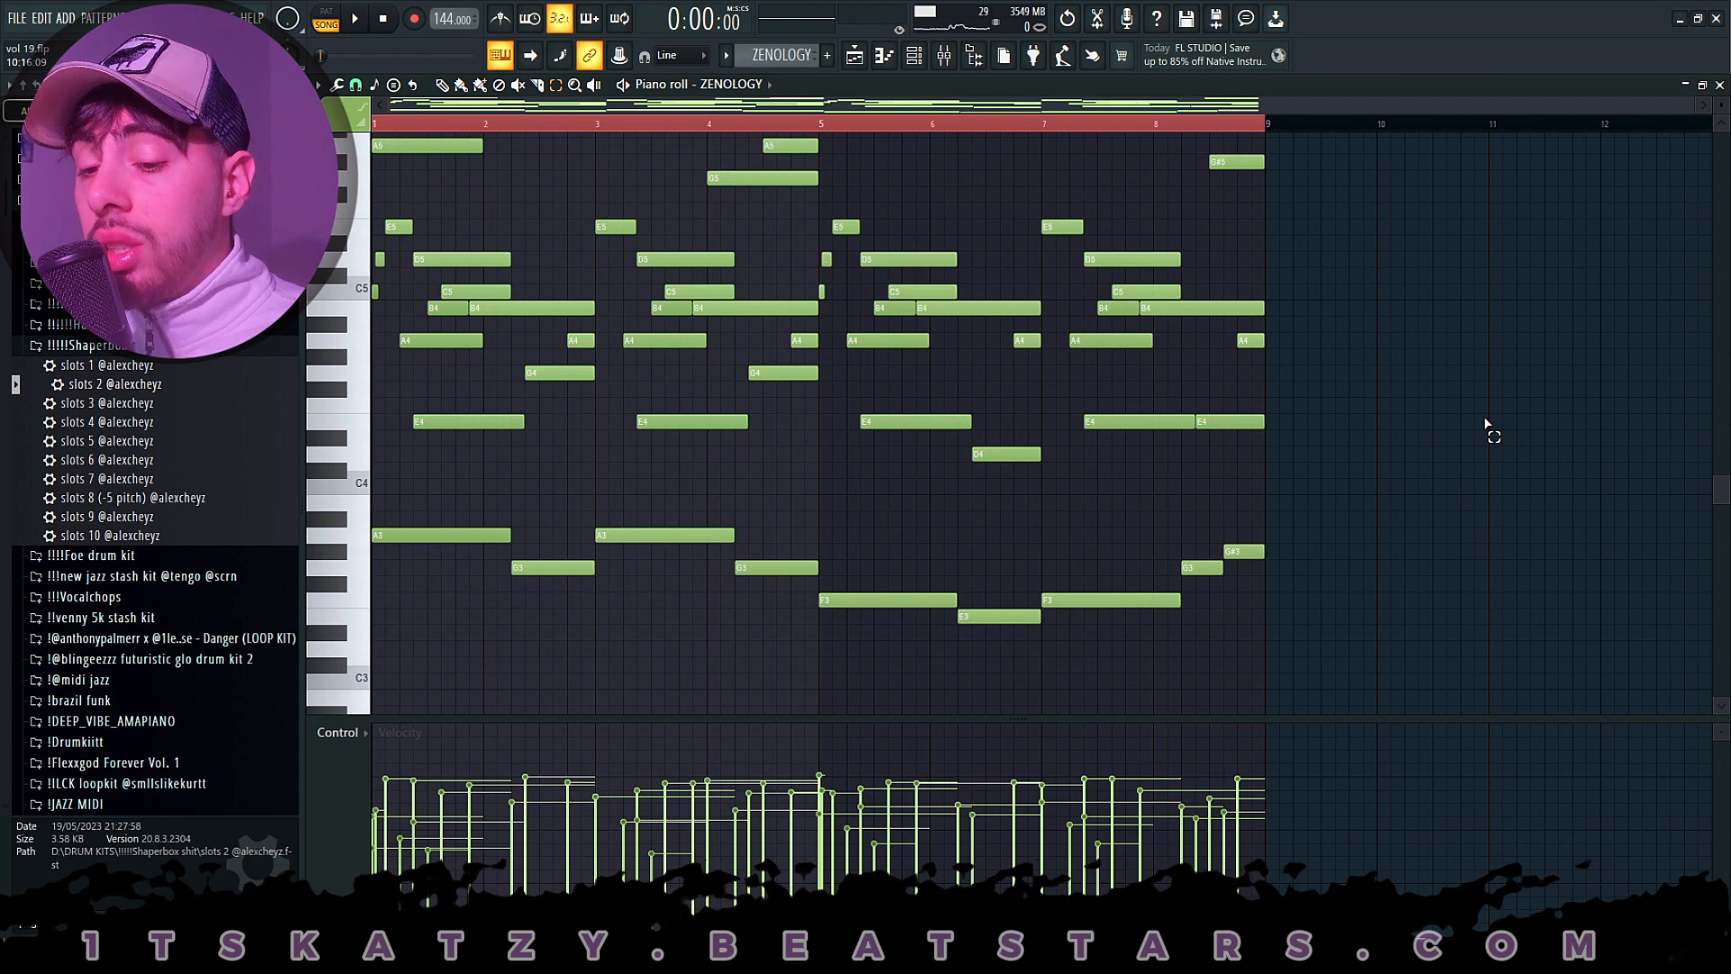
# - Try randomizing the velocity levels of all notes in the ZENOLOGY pattern
pyautogui.hotkey('ctrl', 'a')
pyautogui.hotkey('alt', 'r')
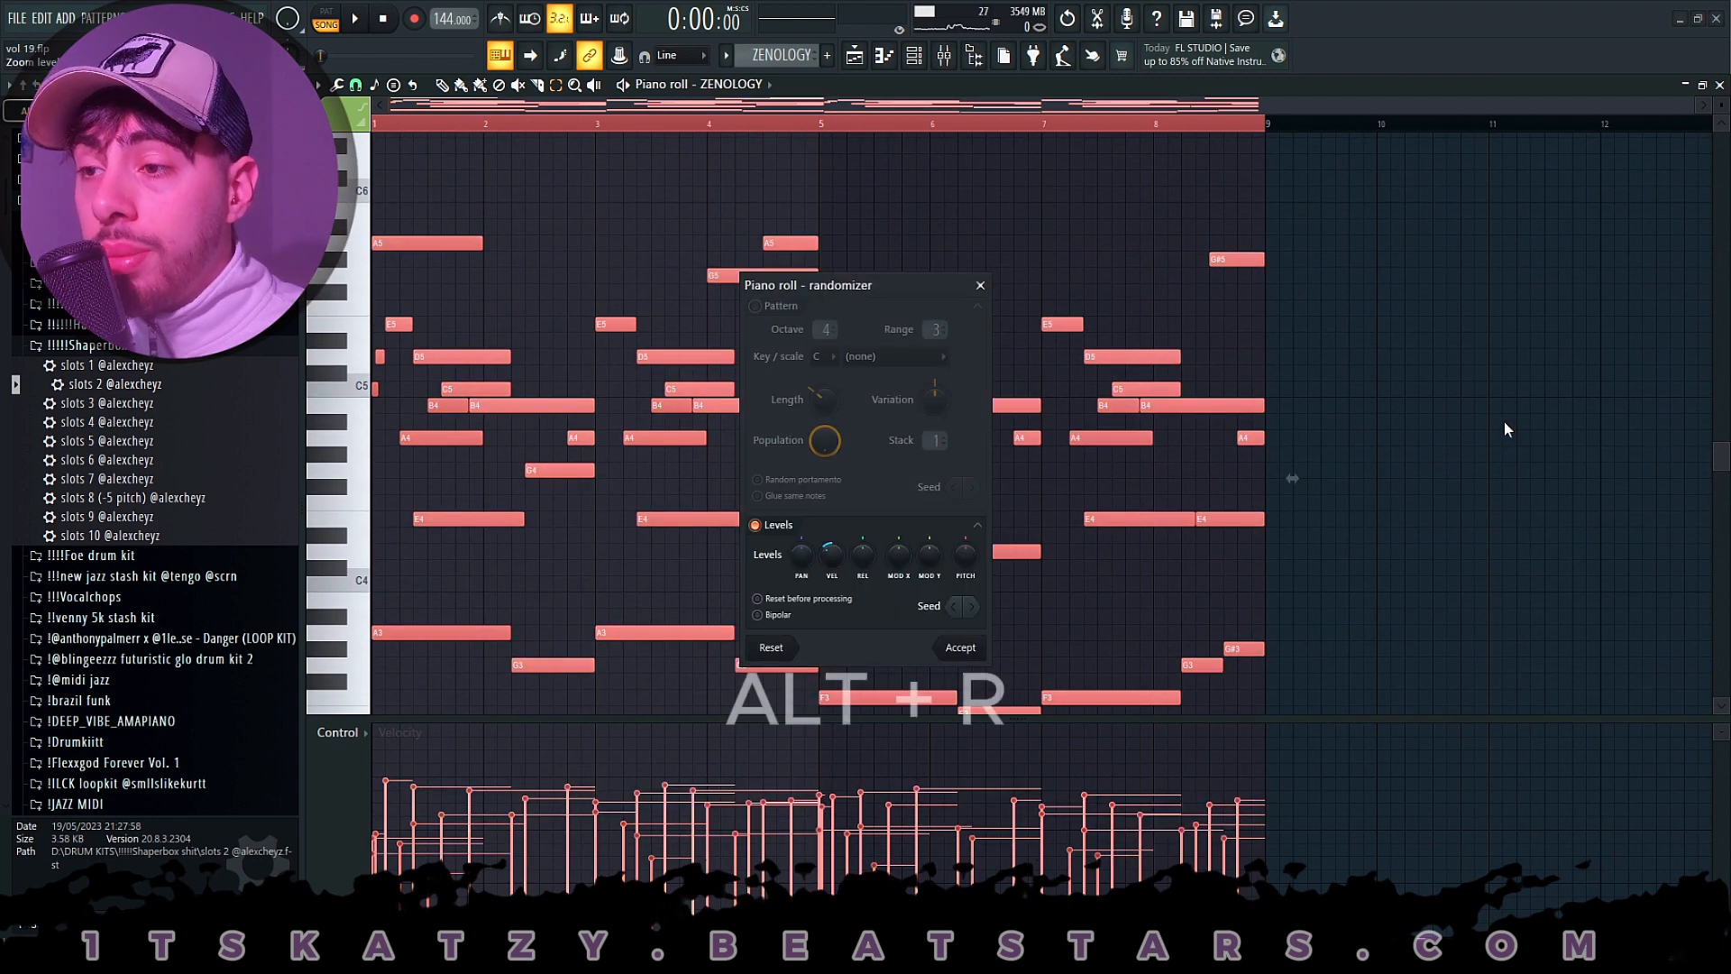
pyautogui.moveTo(831, 556); pyautogui.dragTo(831, 567)
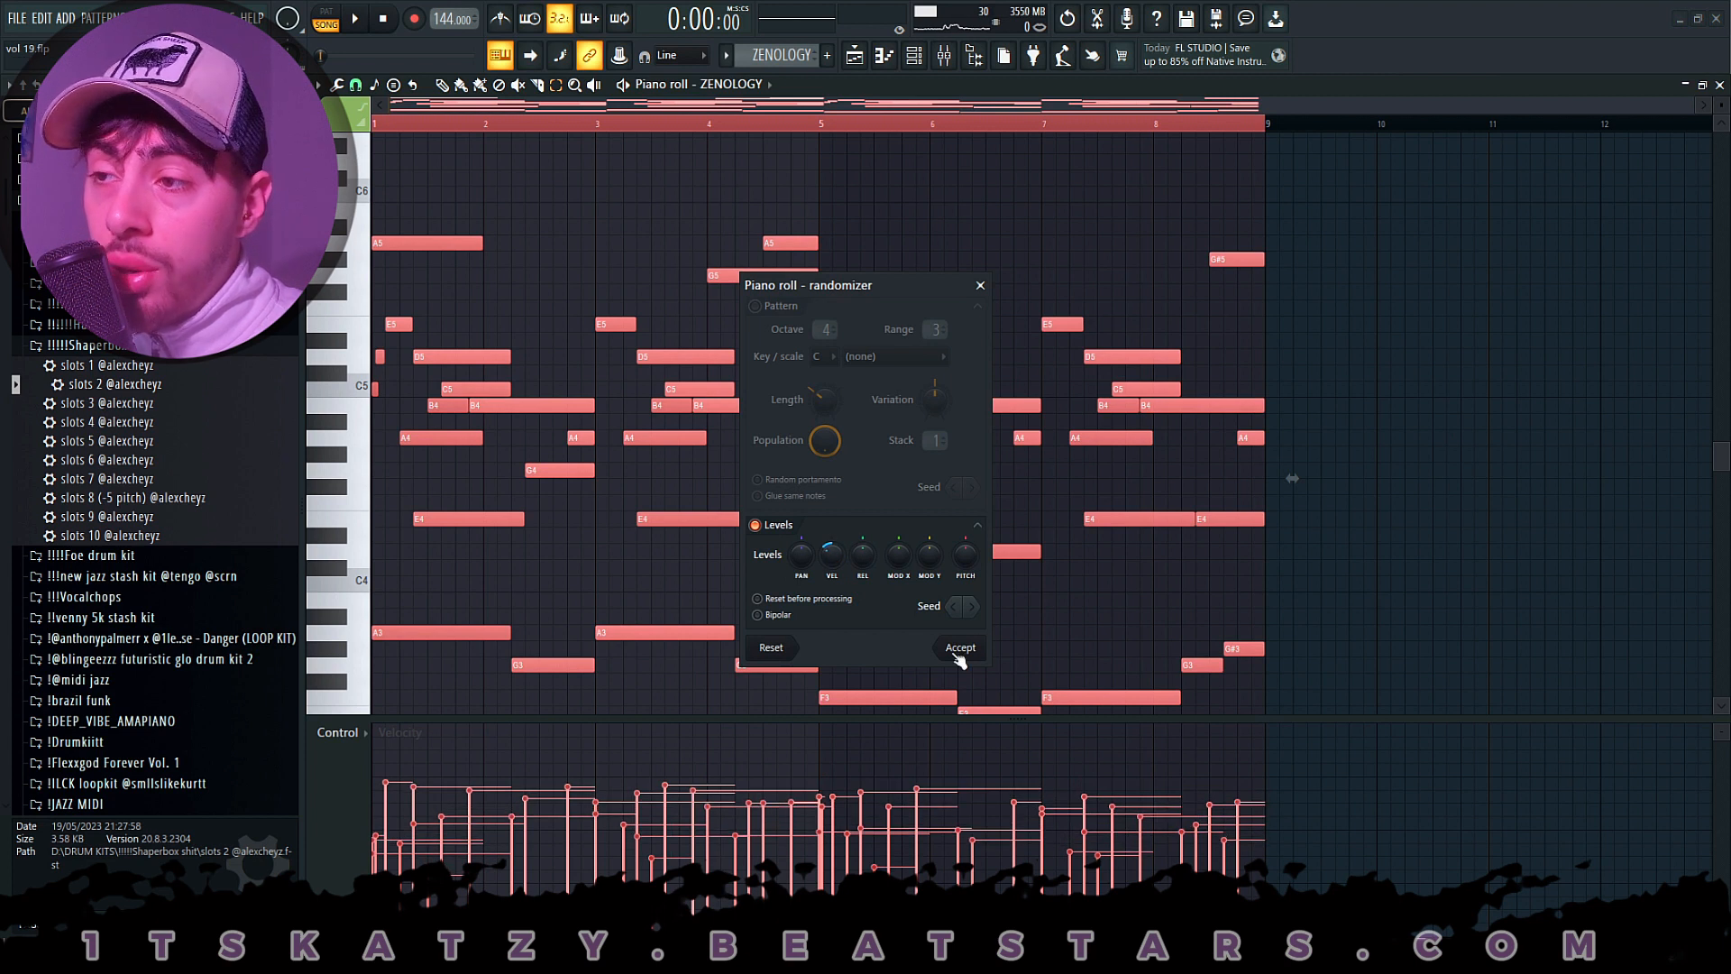
pyautogui.click(981, 285)
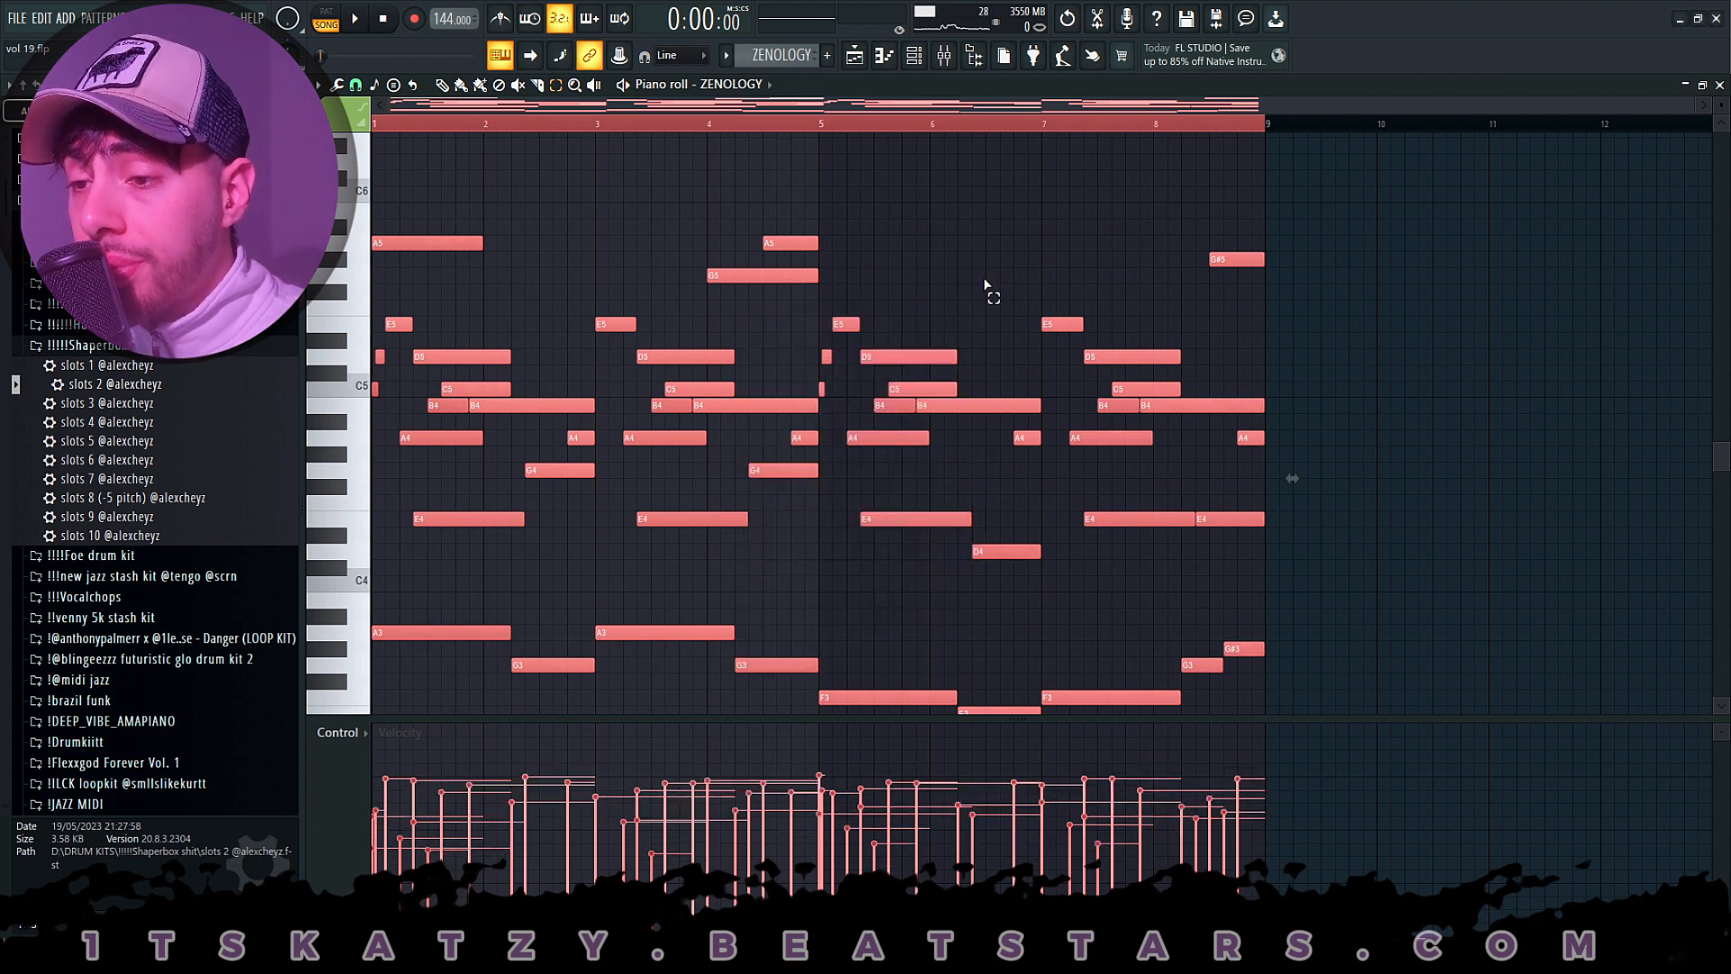
pyautogui.click(732, 335)
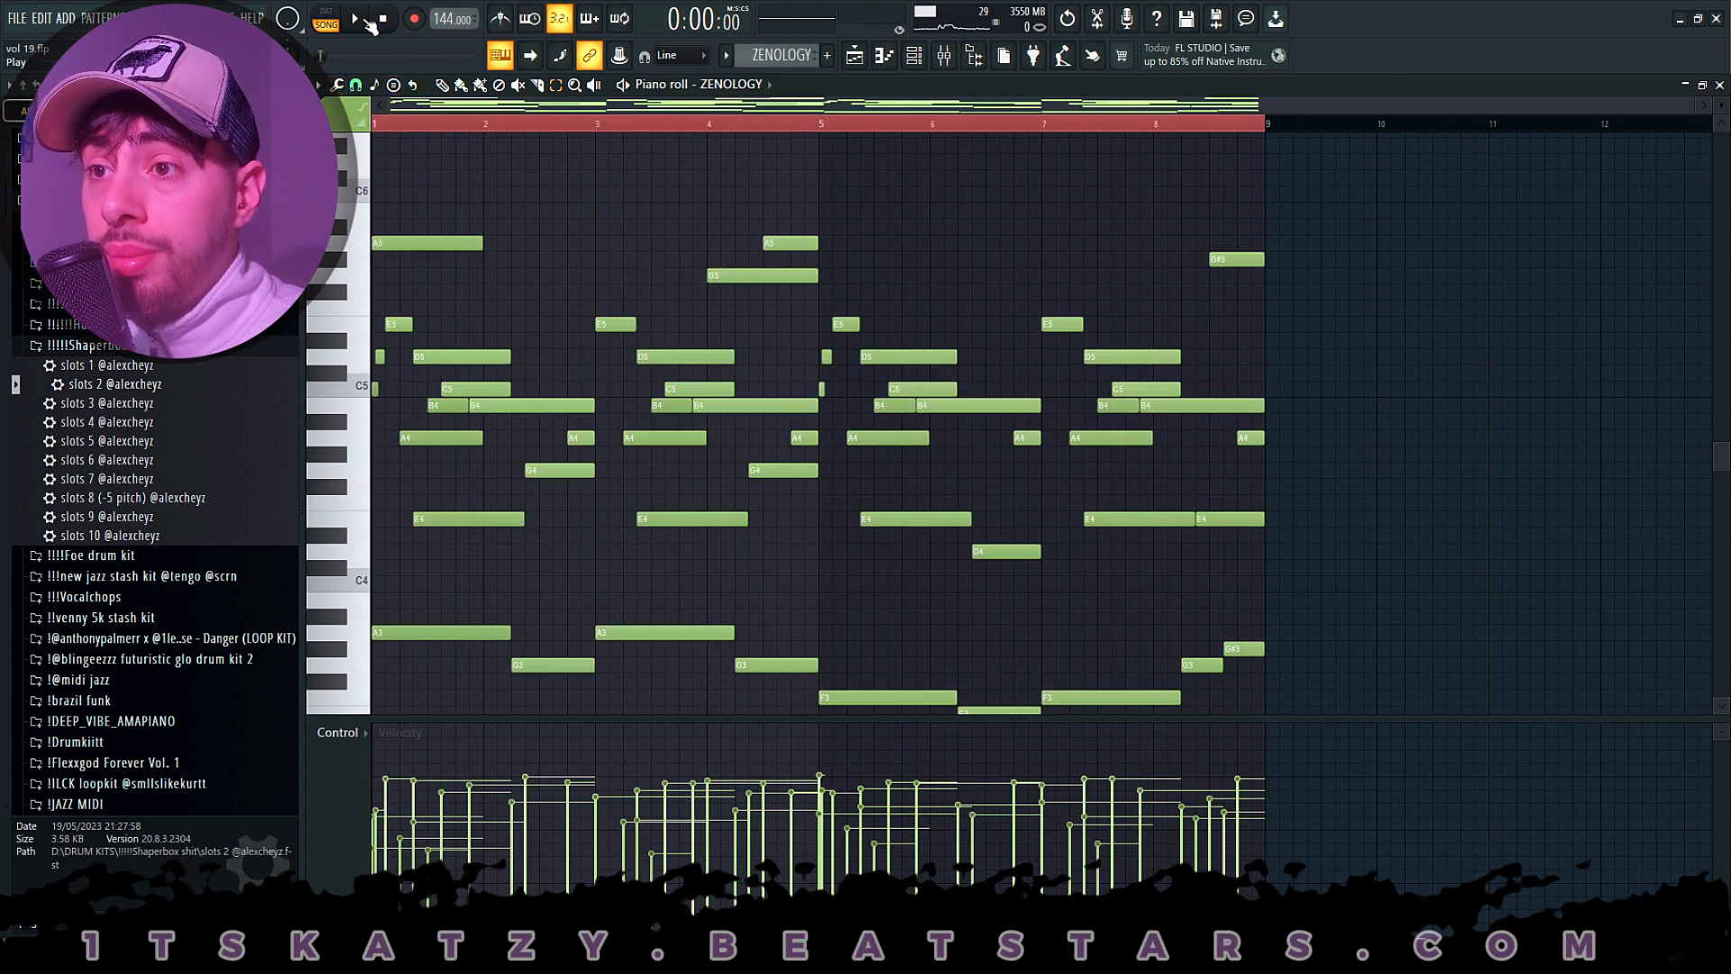
# - Play back the ZENOLOGY melody and examine the FabFilter Pro-Q 3 curve on mixer Insert 11
pyautogui.click(369, 22)
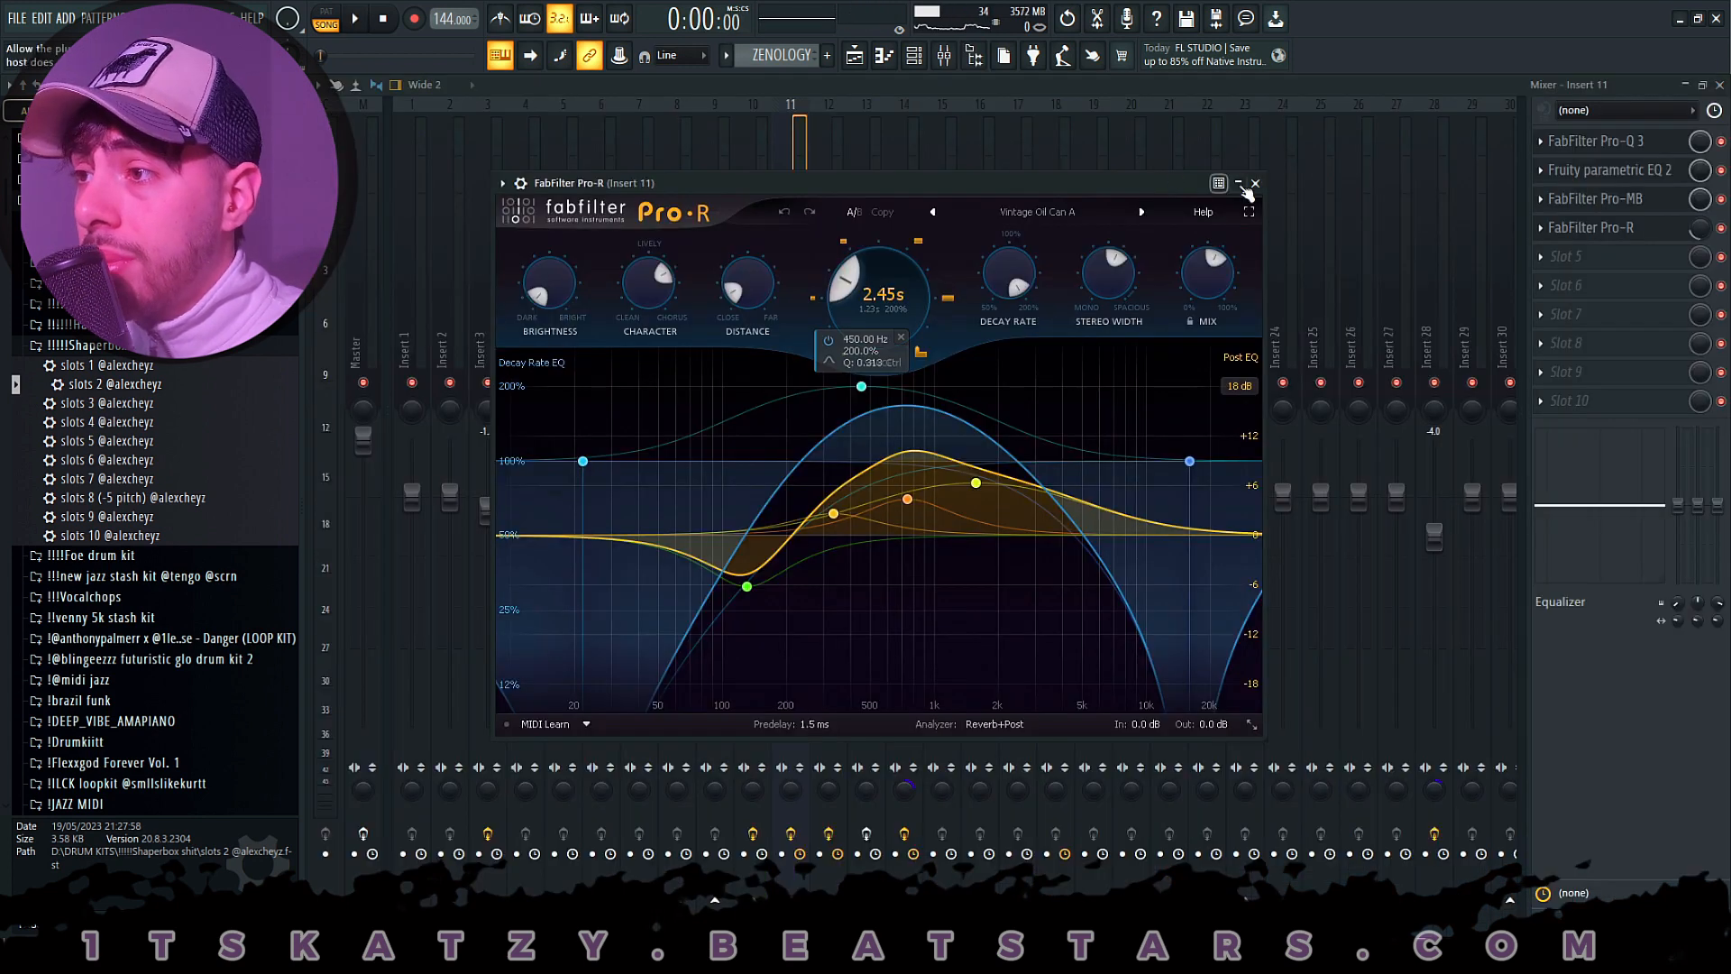
pyautogui.click(1254, 184)
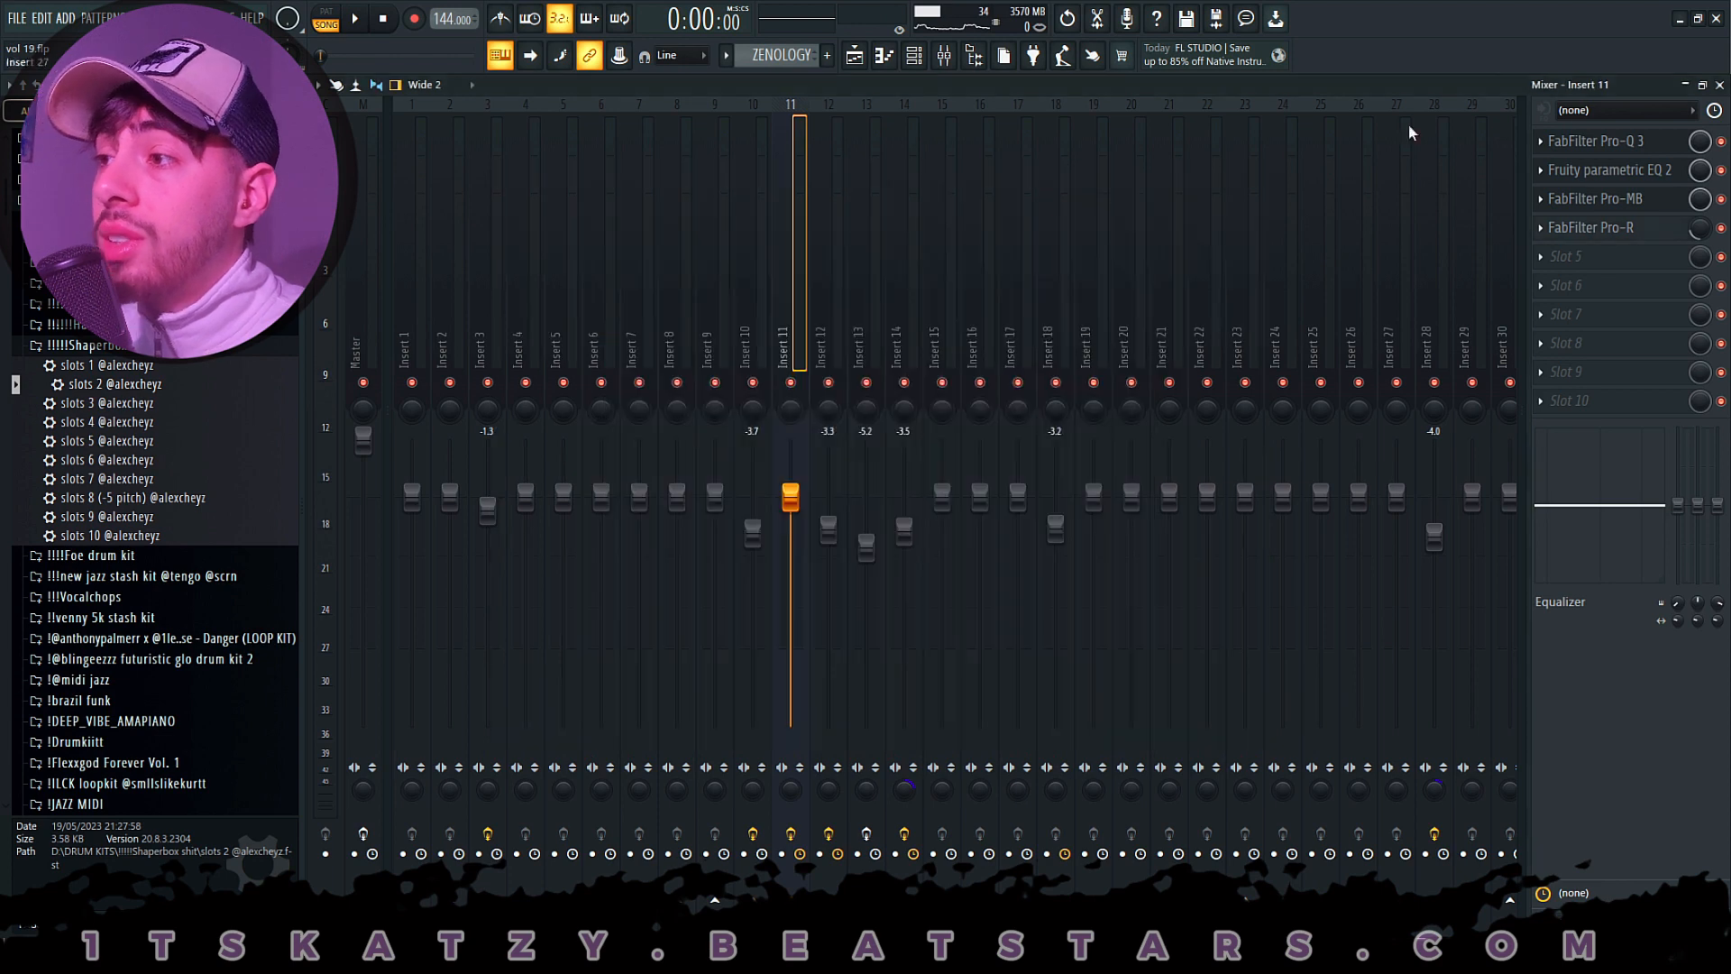
pyautogui.click(1632, 145)
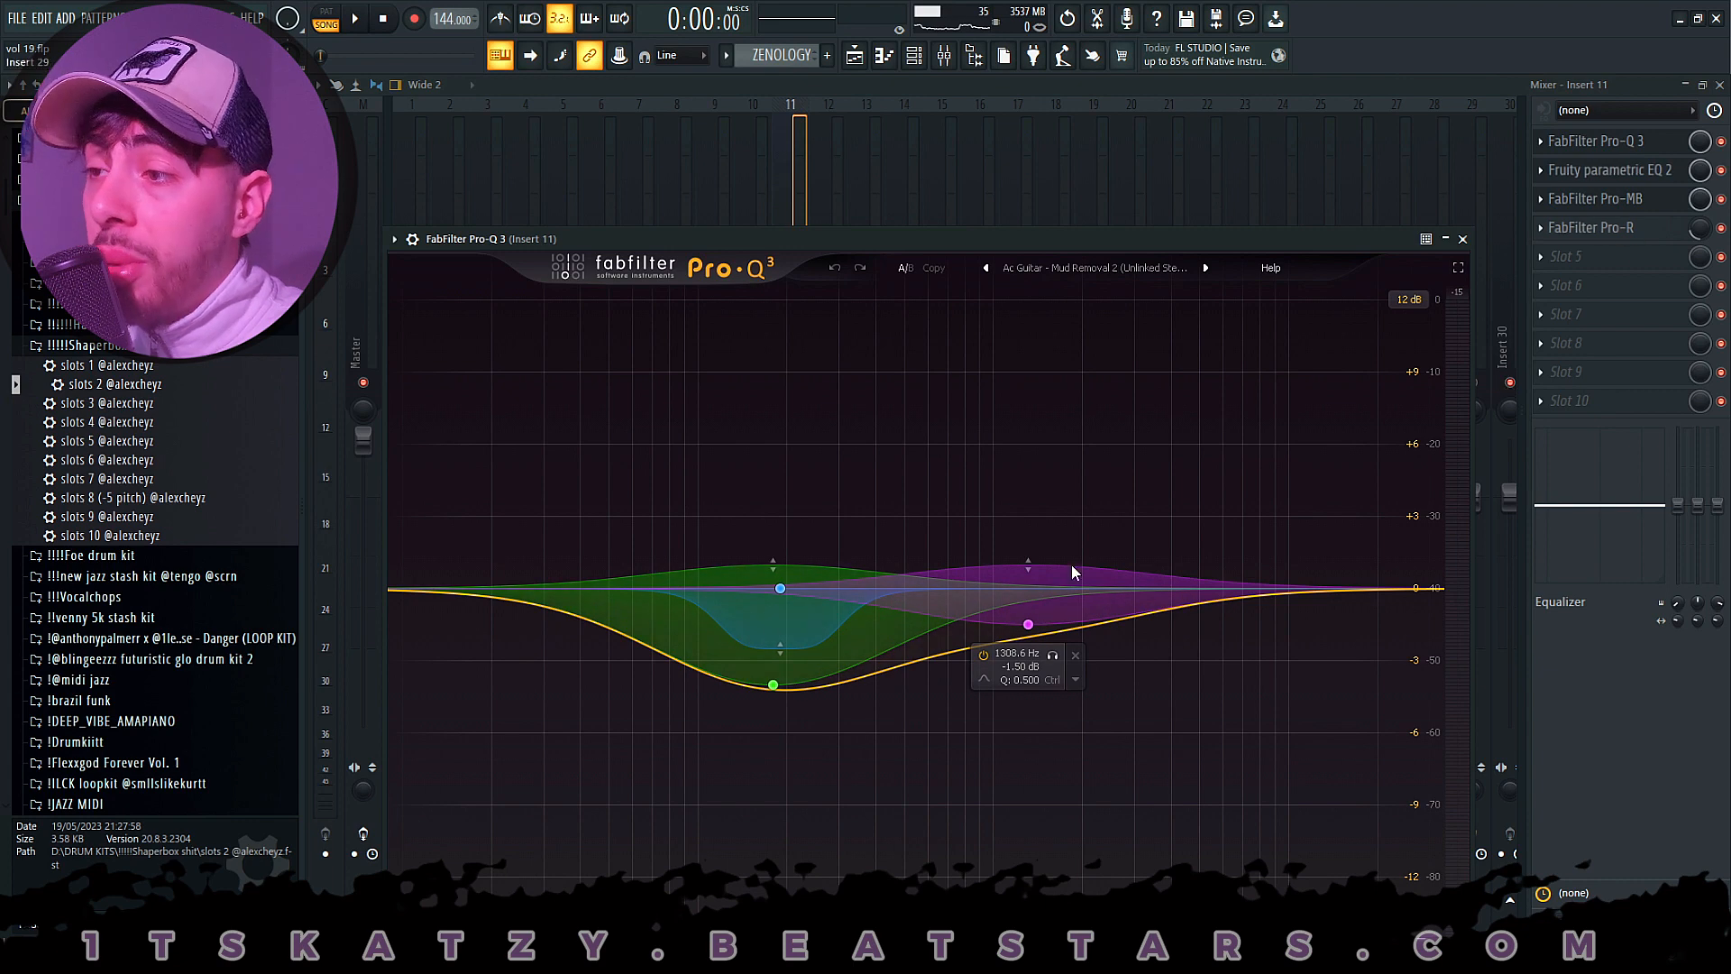
pyautogui.click(1644, 183)
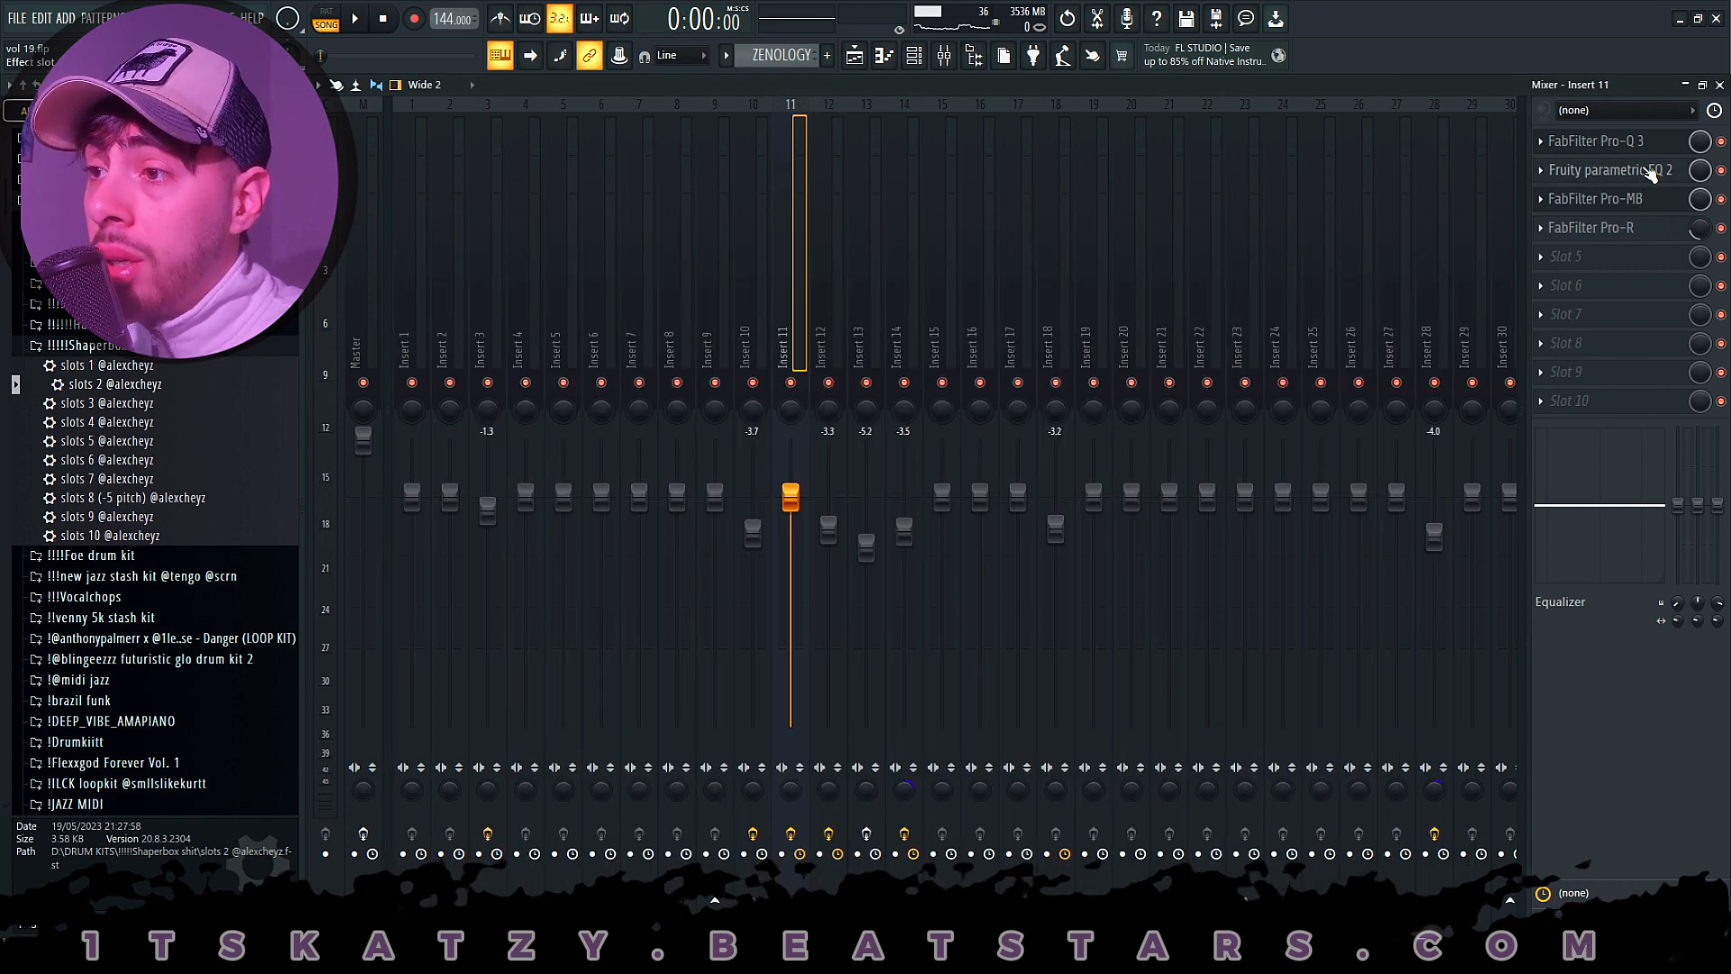
# - Examine the Fruity parametric EQ 2 and FabFilter Pro-MB settings on mixer Insert 11
pyautogui.click(1650, 173)
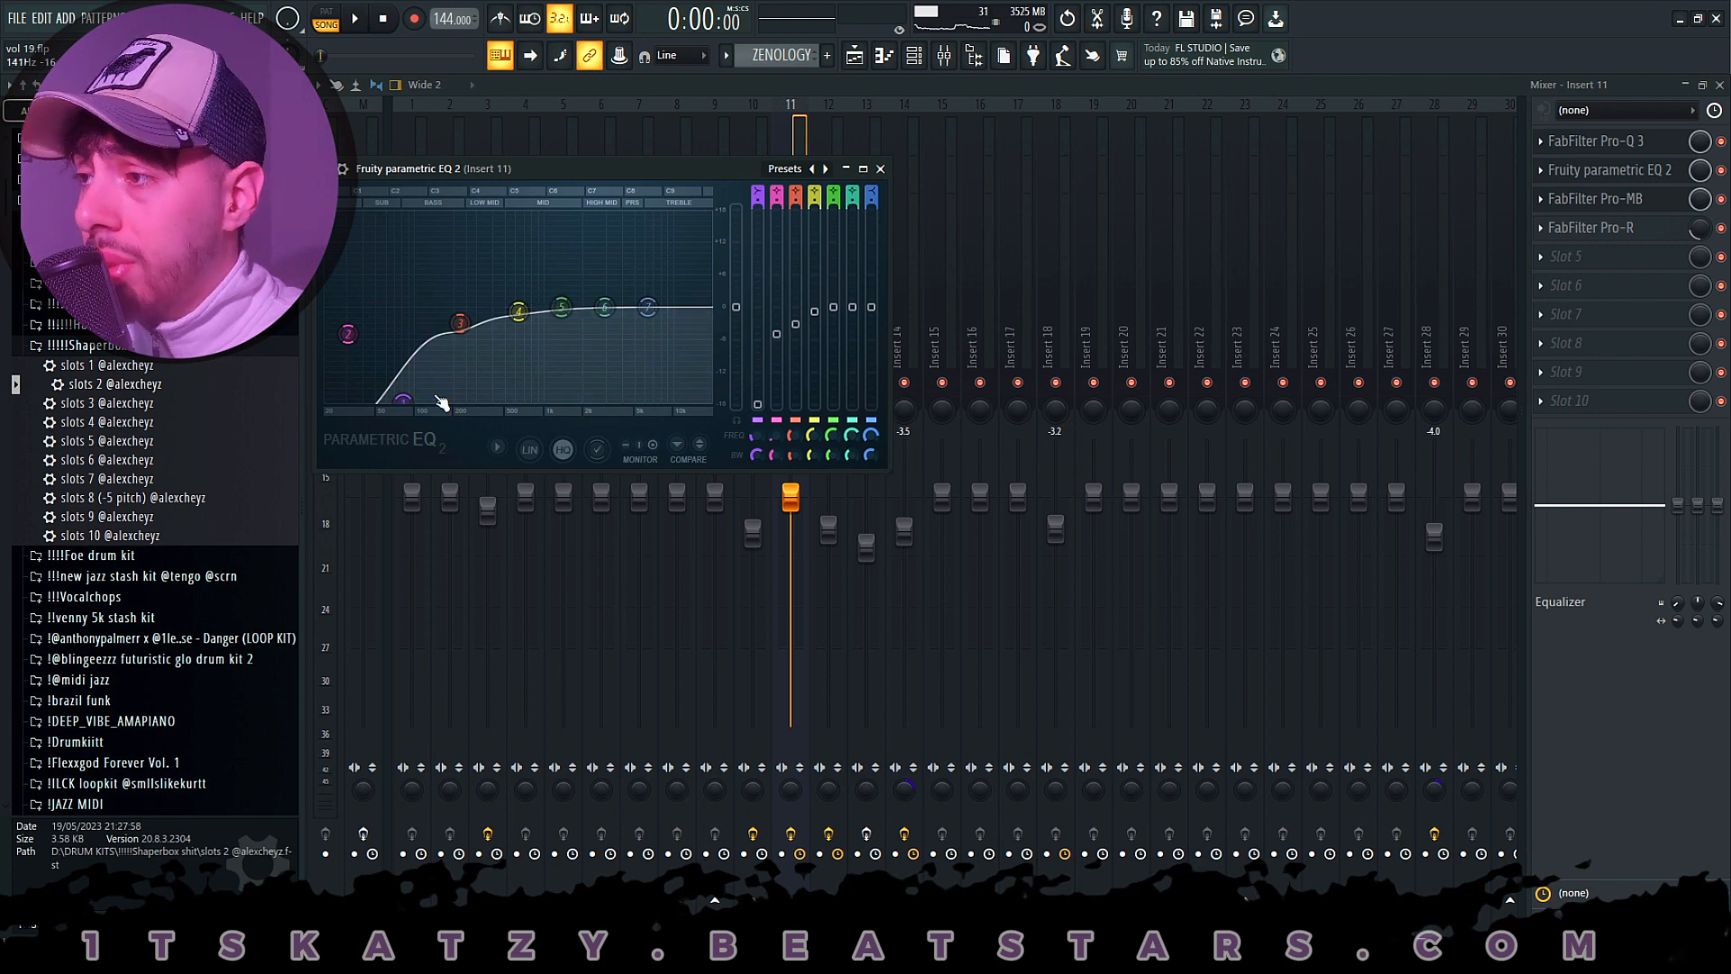
pyautogui.click(1592, 199)
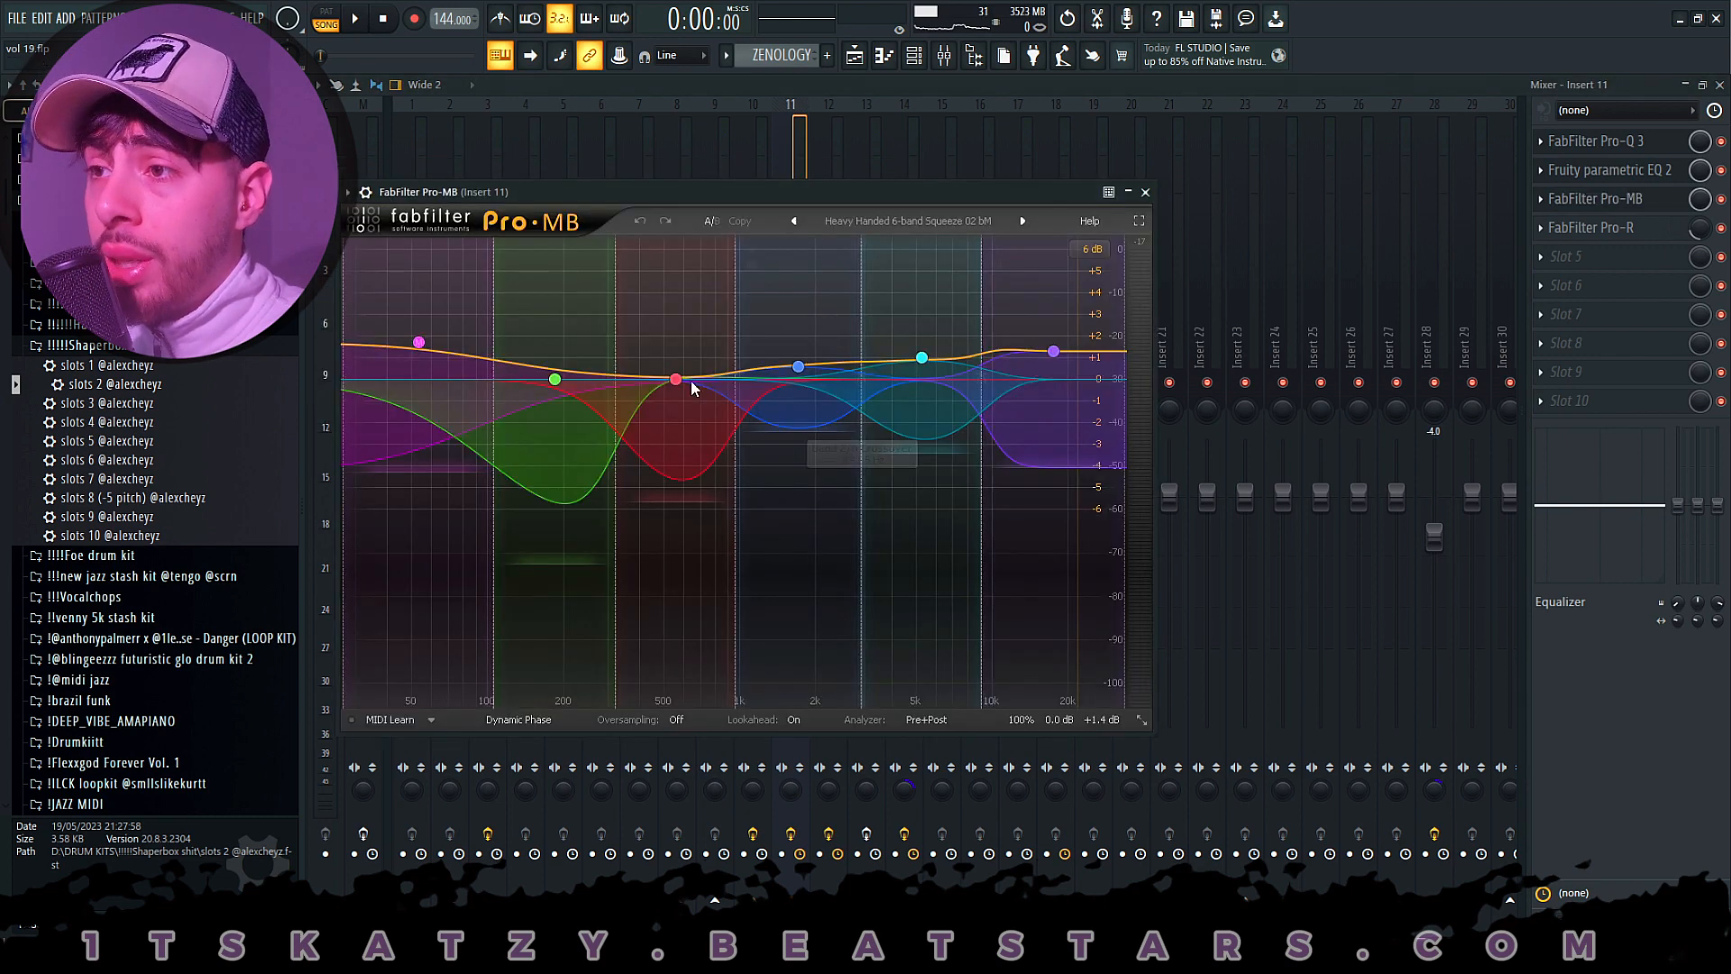
pyautogui.moveTo(863, 200); pyautogui.dragTo(957, 180)
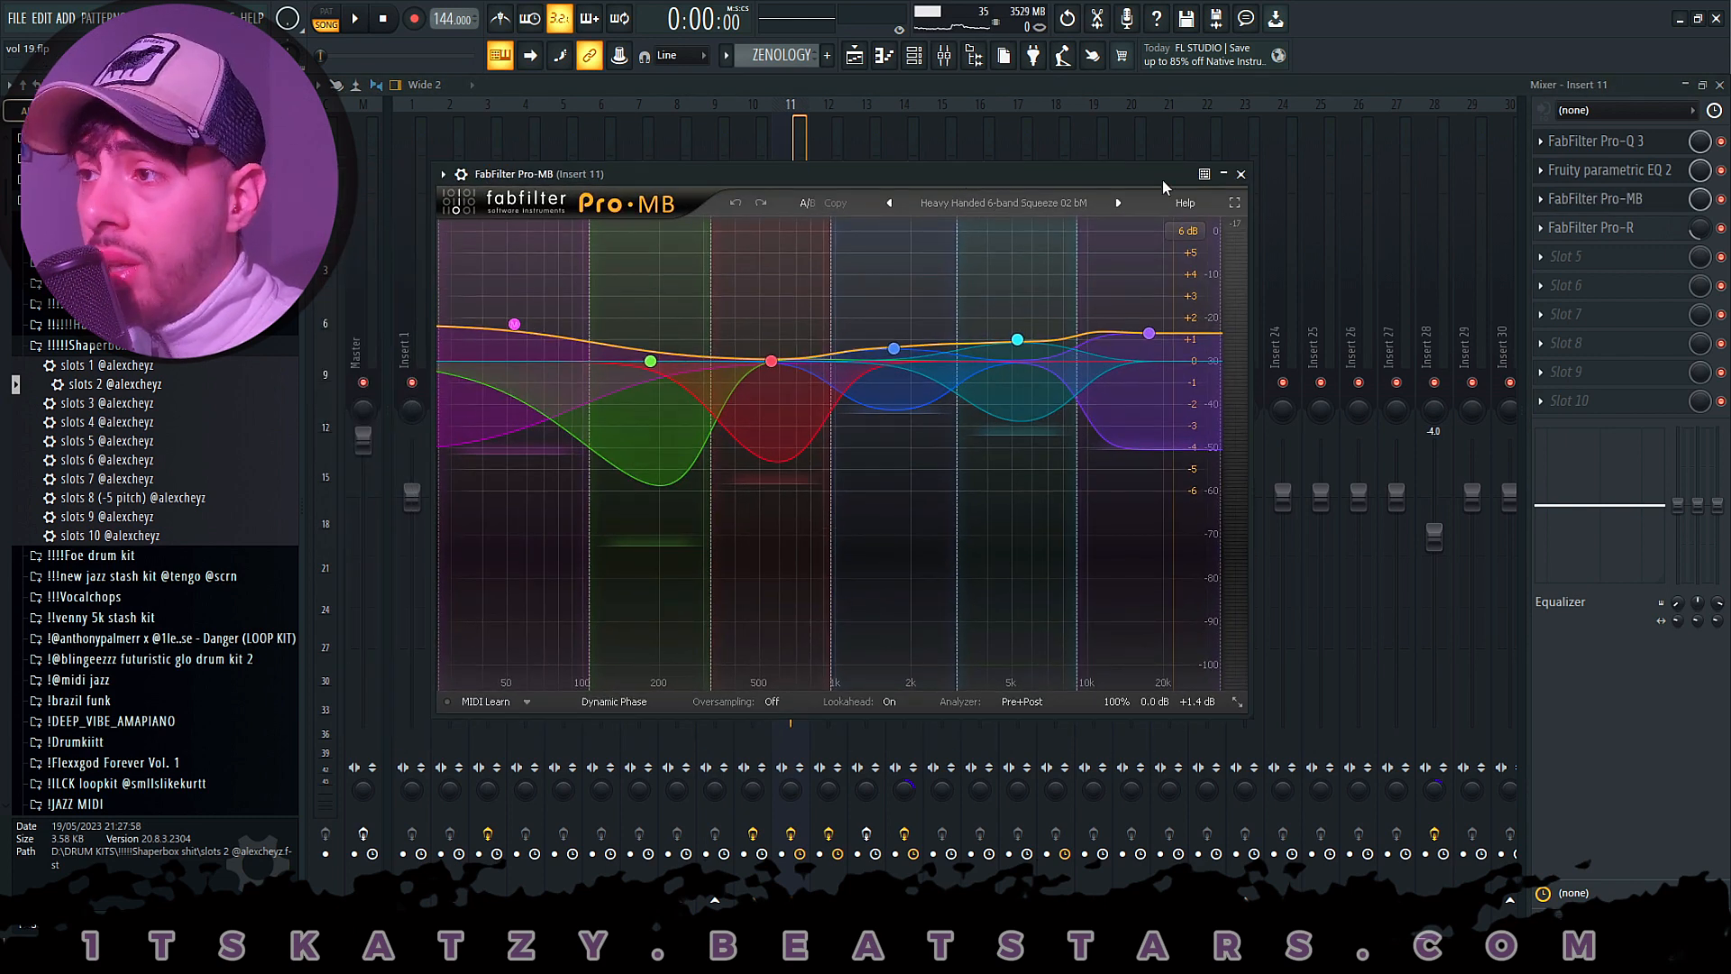
pyautogui.click(1240, 174)
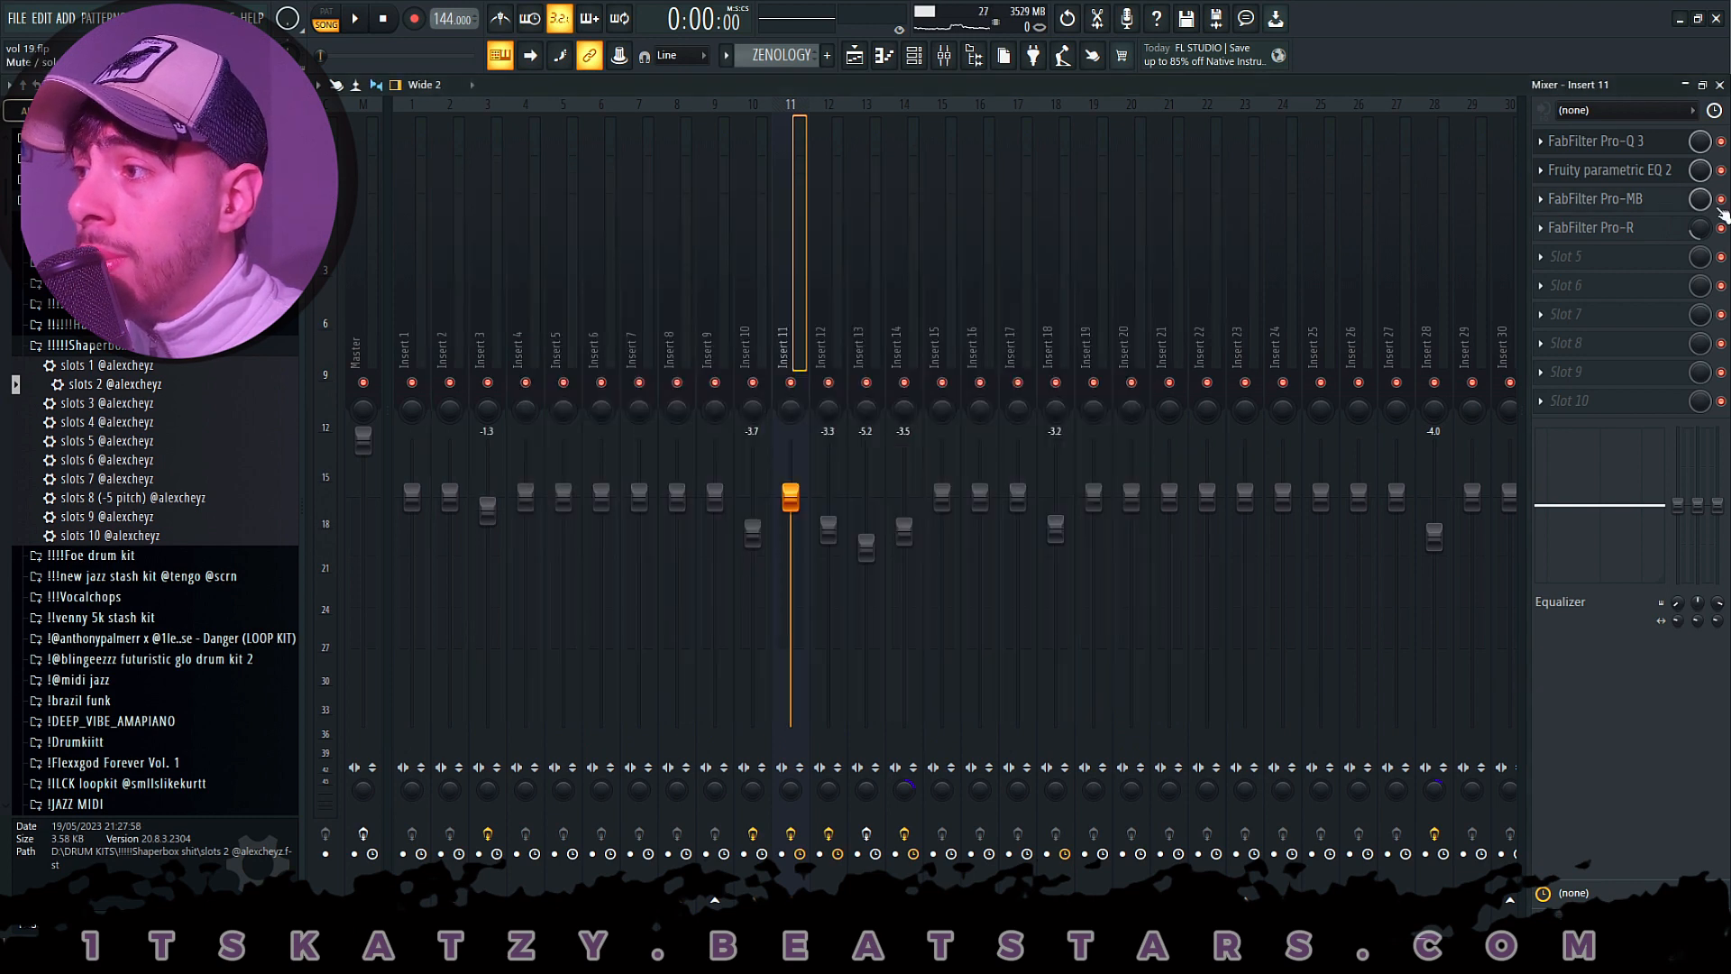
# - Examine the FabFilter Pro-R reverb settings on mixer Insert 11 and close the plugin
pyautogui.click(1655, 225)
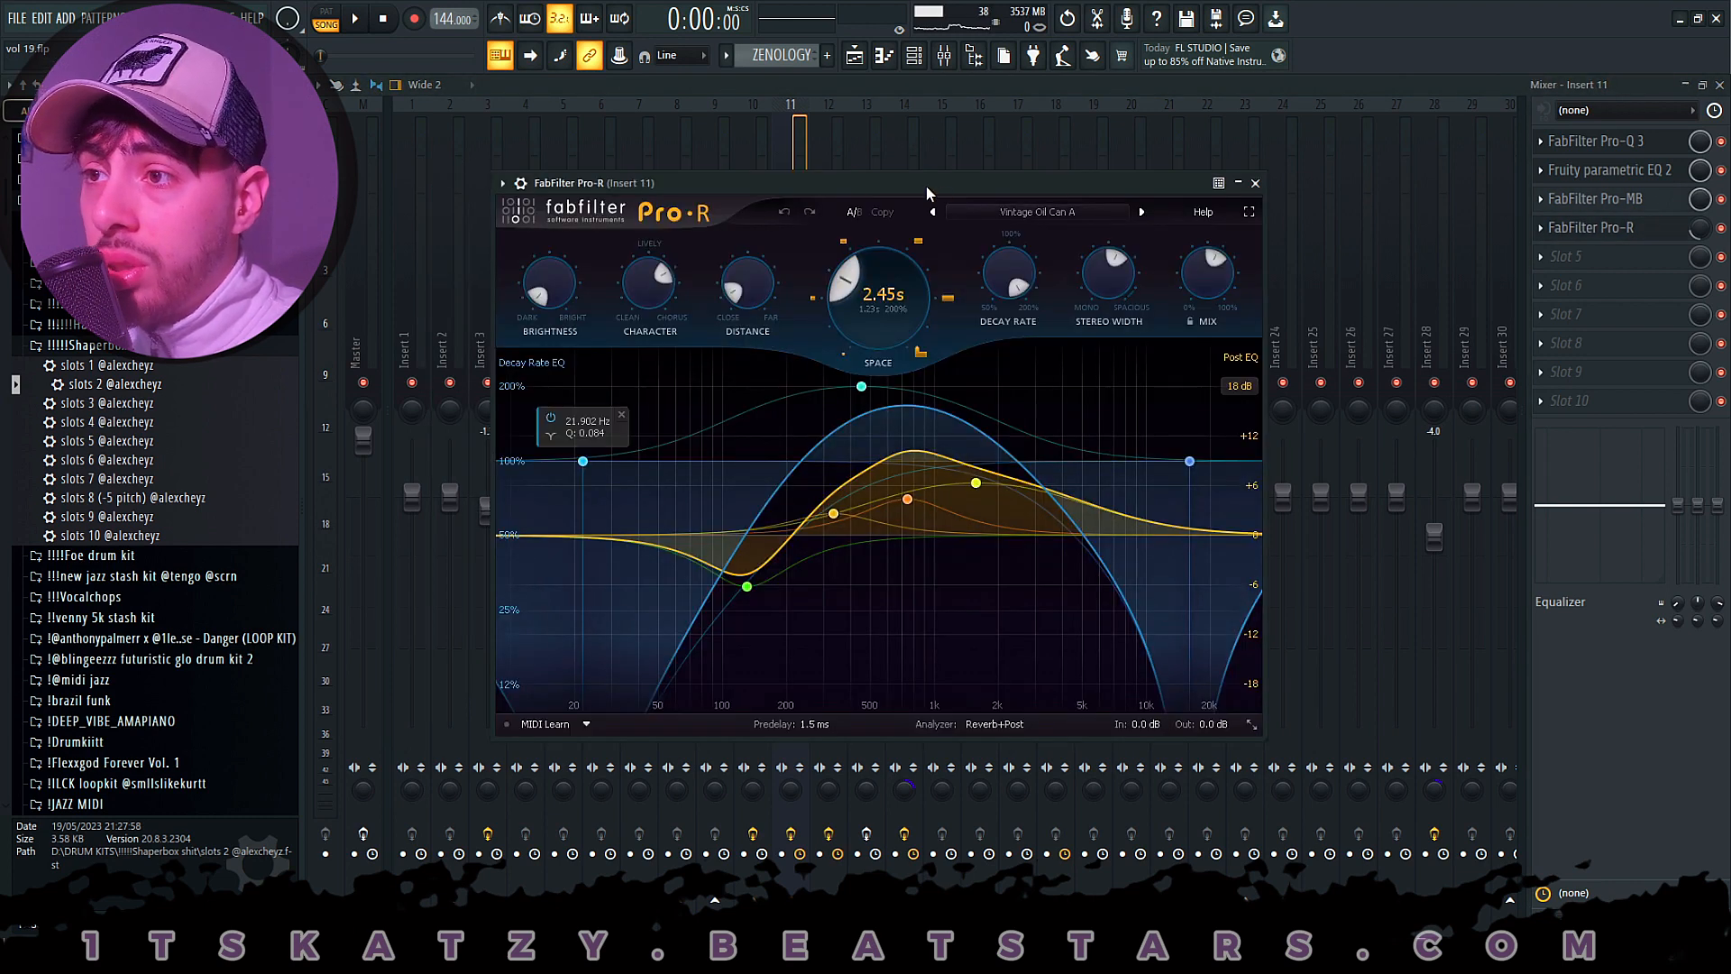
pyautogui.moveTo(927, 186); pyautogui.dragTo(912, 189)
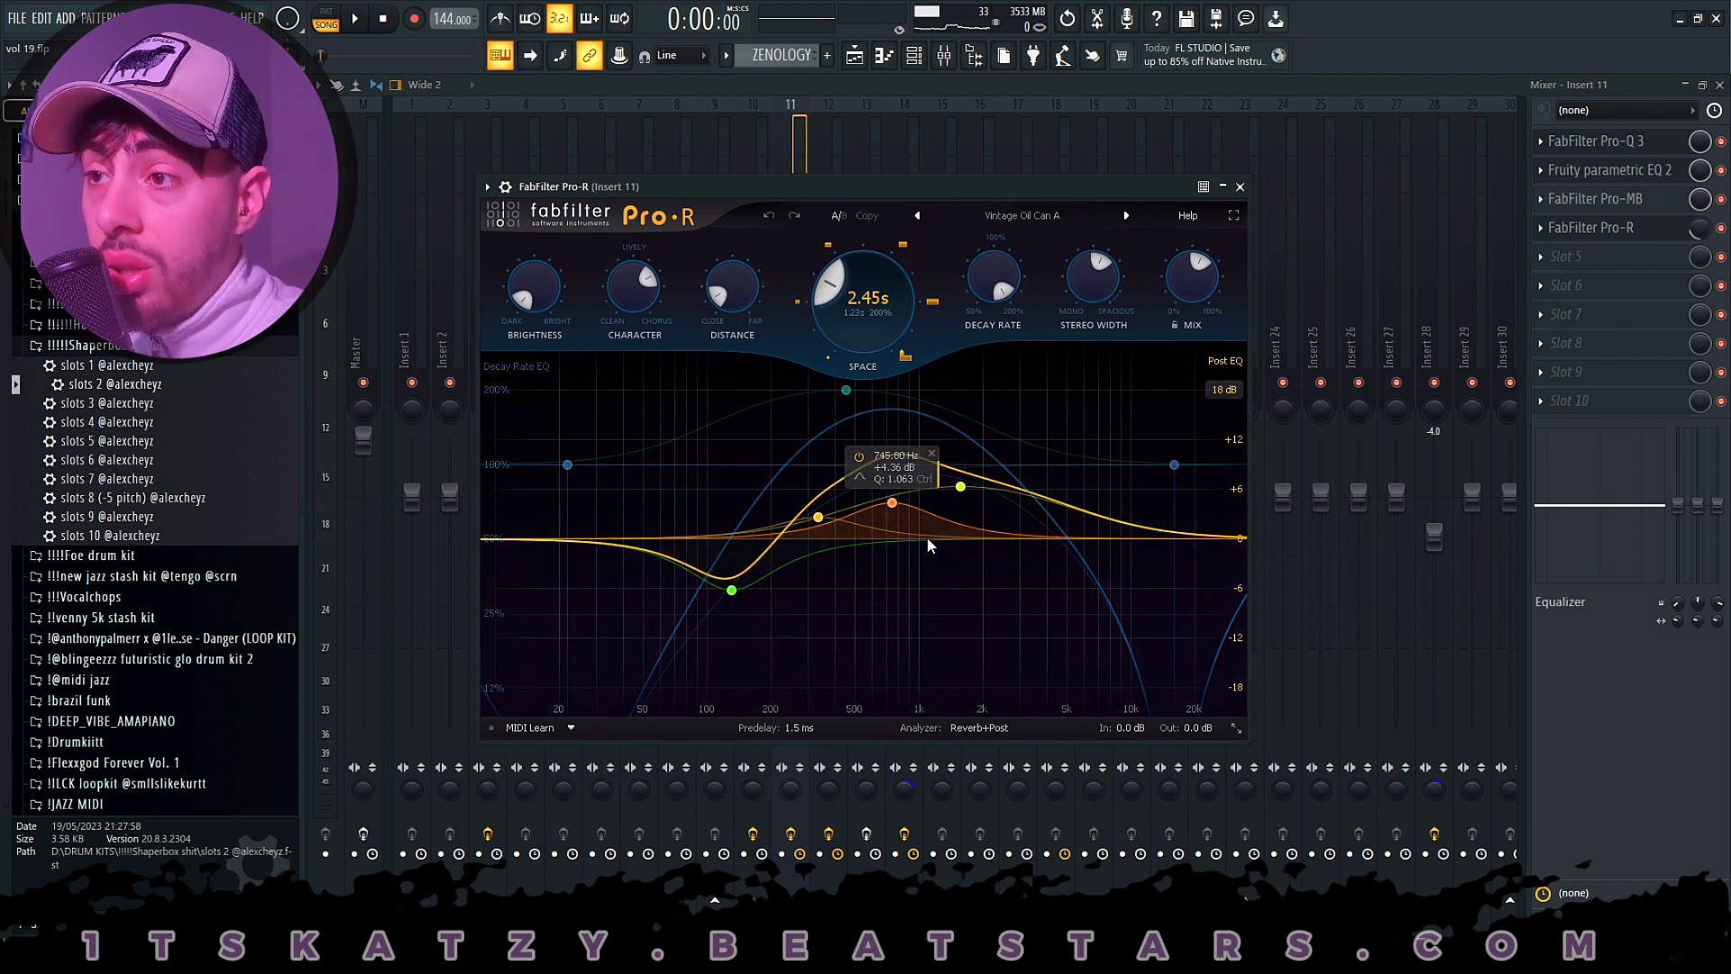
pyautogui.moveTo(783, 188); pyautogui.dragTo(807, 177)
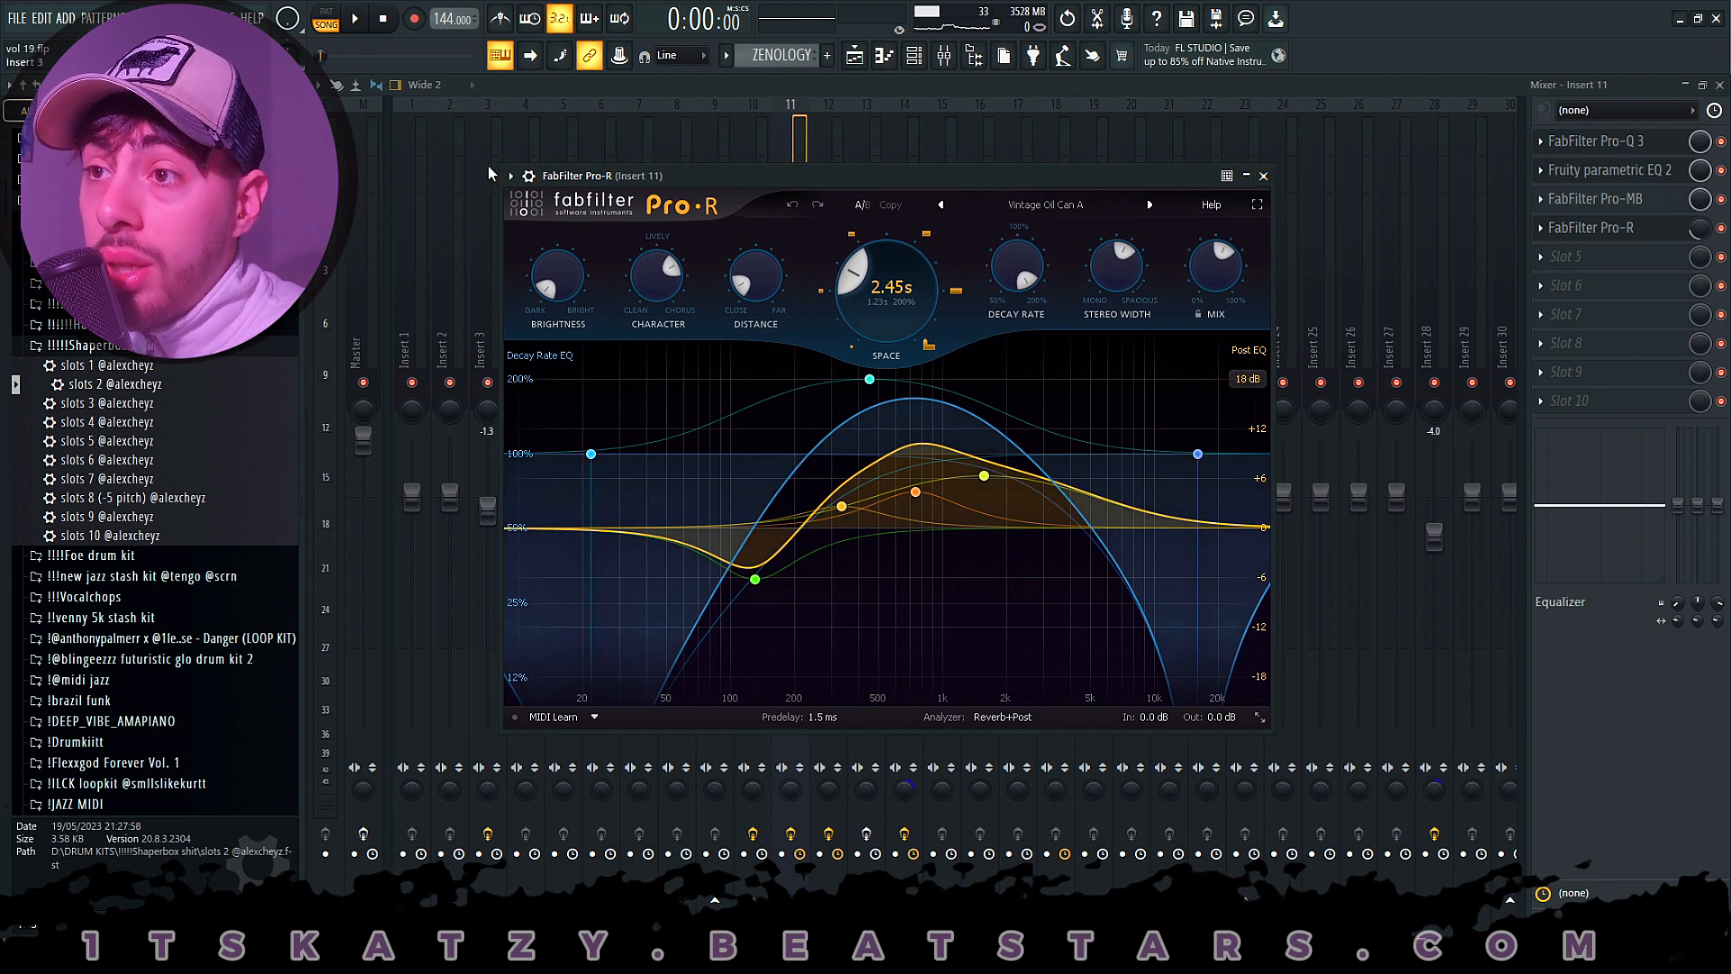
pyautogui.click(1263, 177)
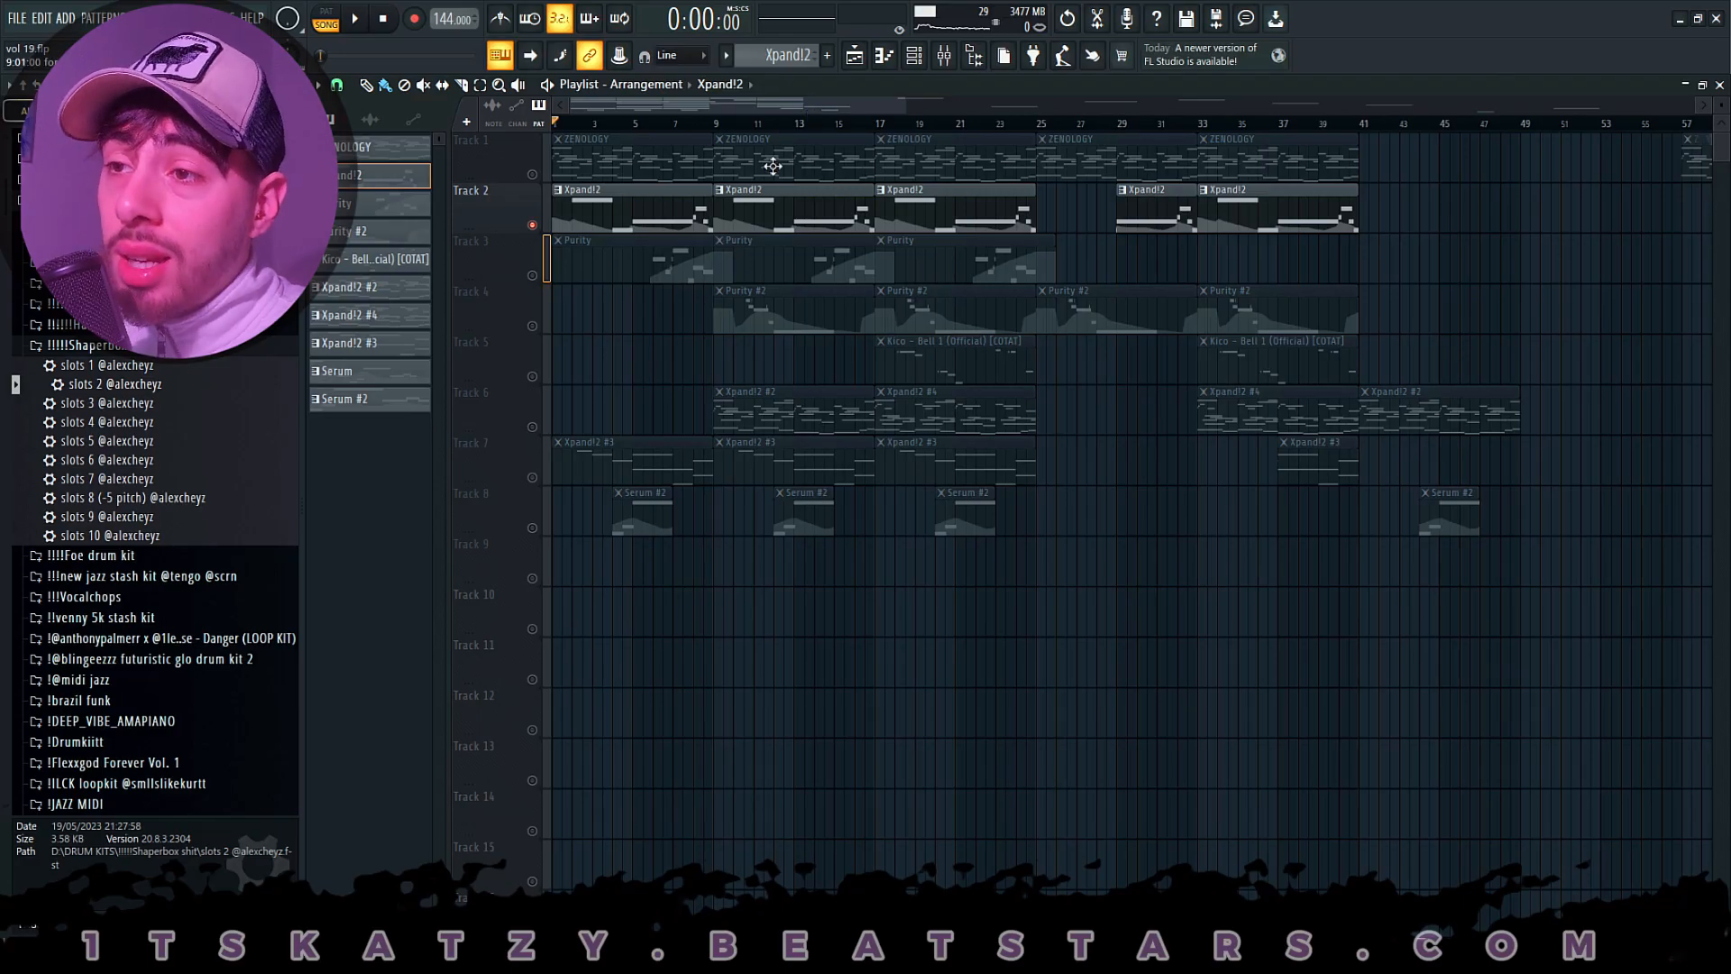
# - Open the Track 2 Xpand!2 clip's notes and its instrument, and browse the Strings category of the presets
pyautogui.doubleClick(656, 226)
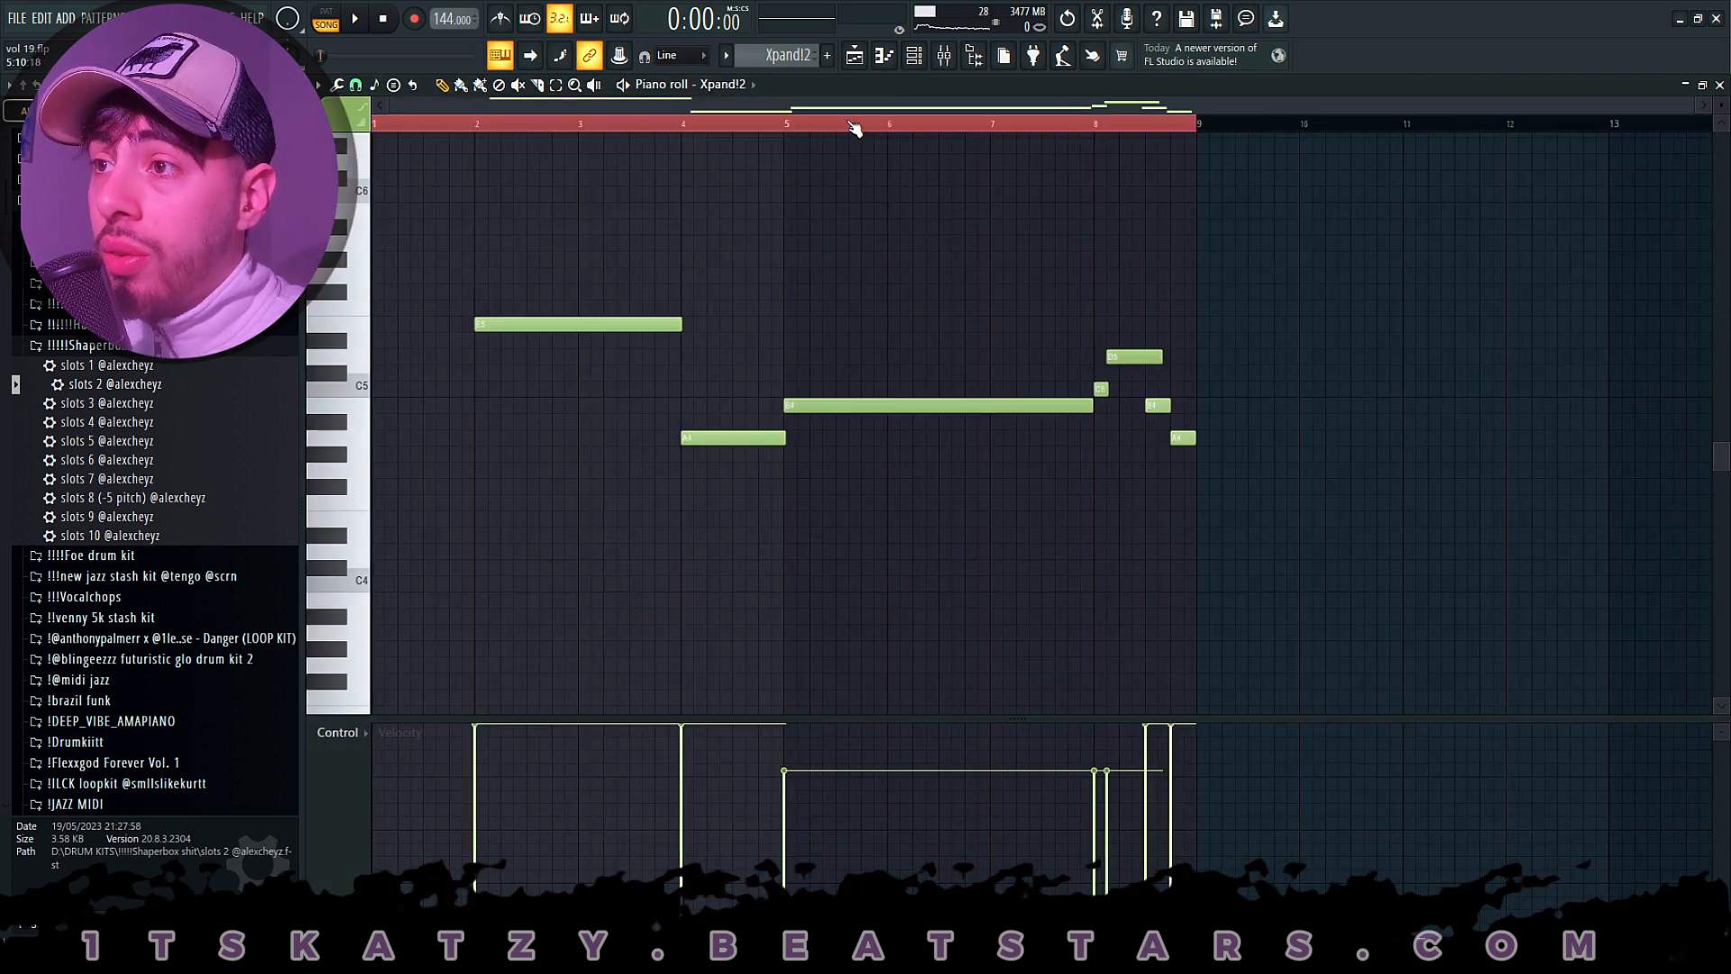
pyautogui.press('F6')
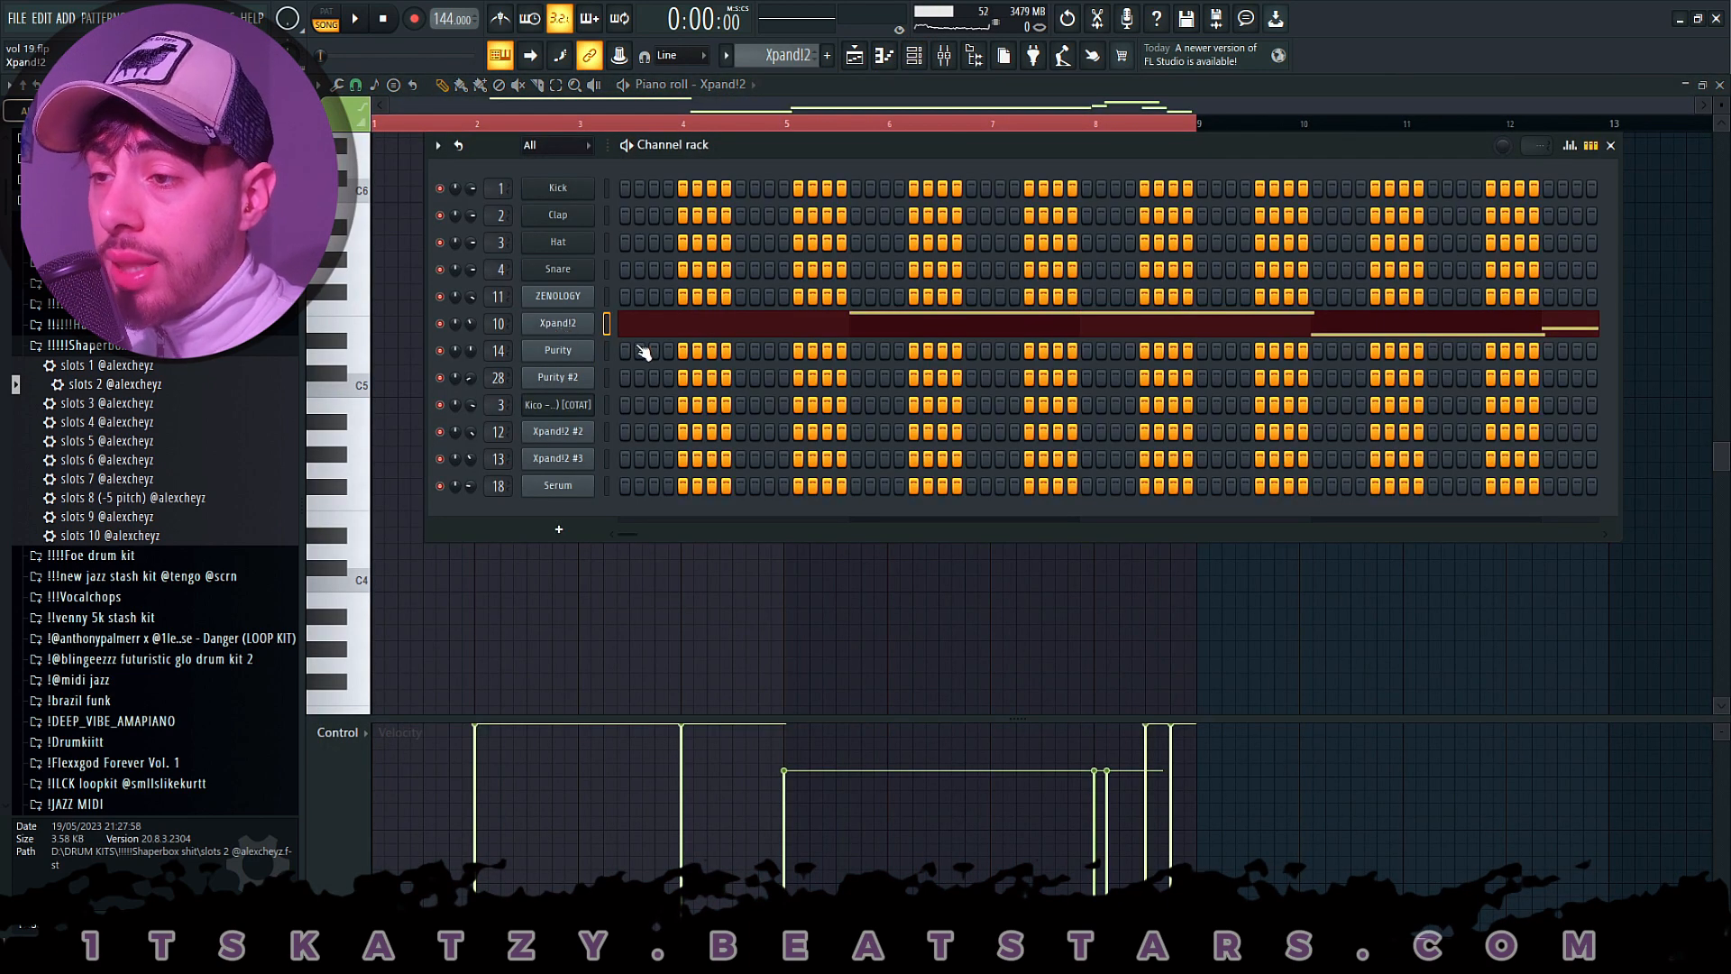
pyautogui.click(558, 323)
pyautogui.click(865, 790)
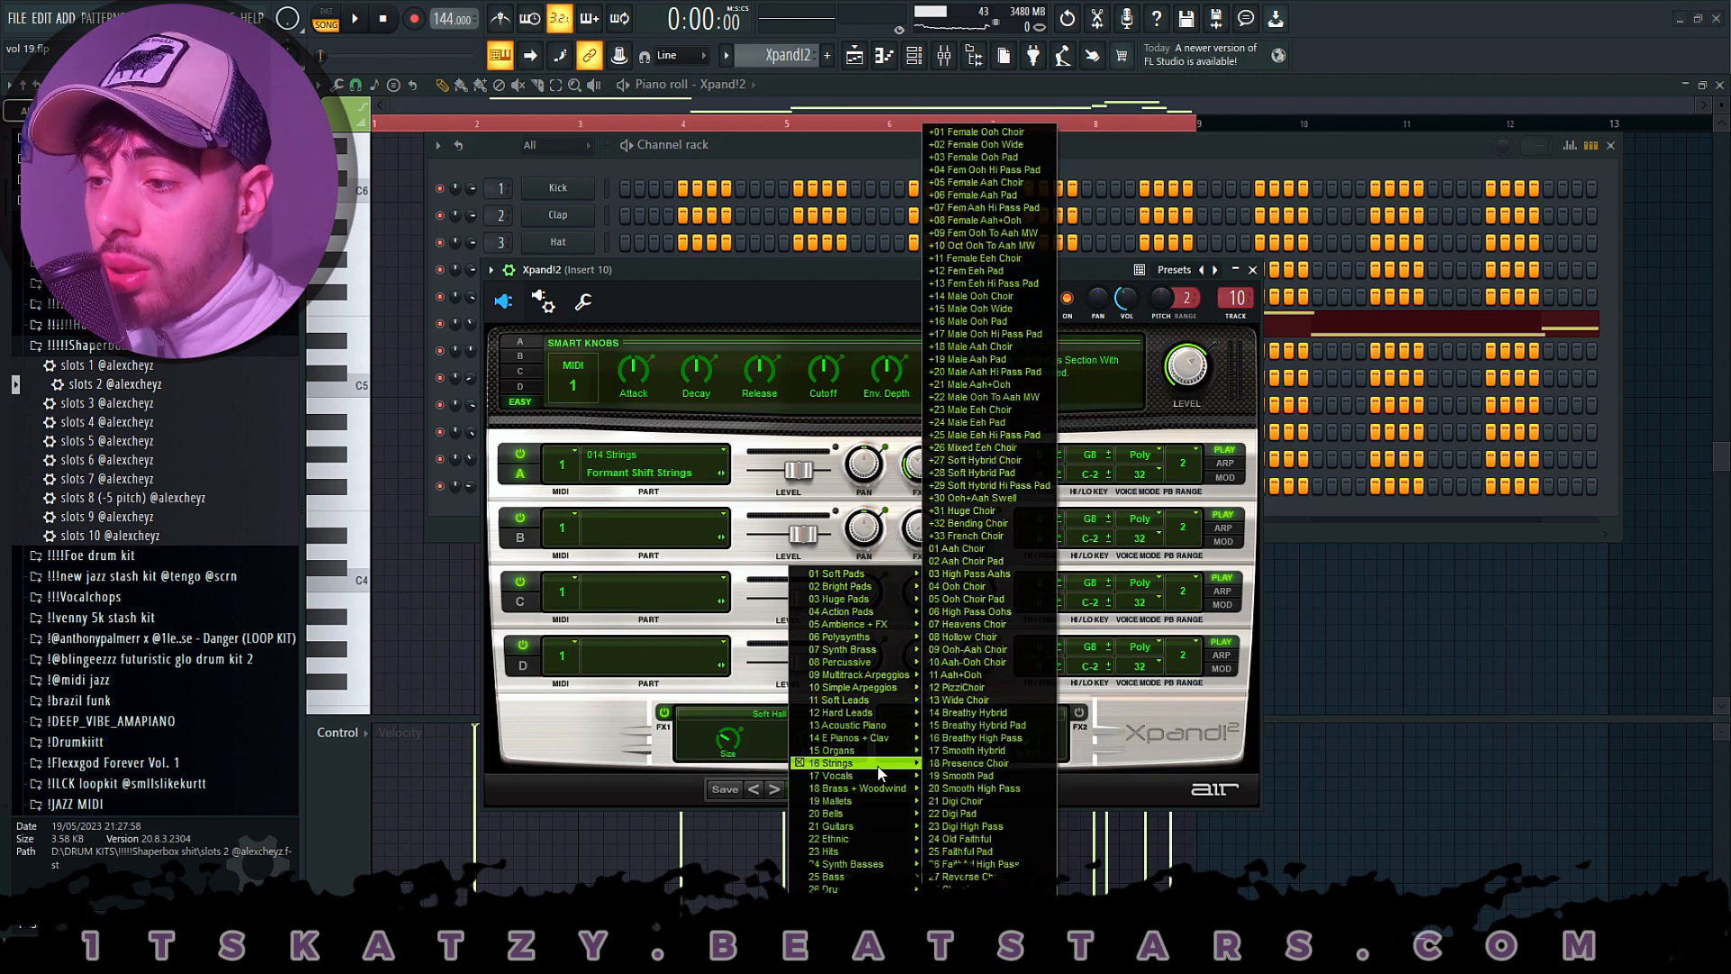
pyautogui.moveTo(879, 766)
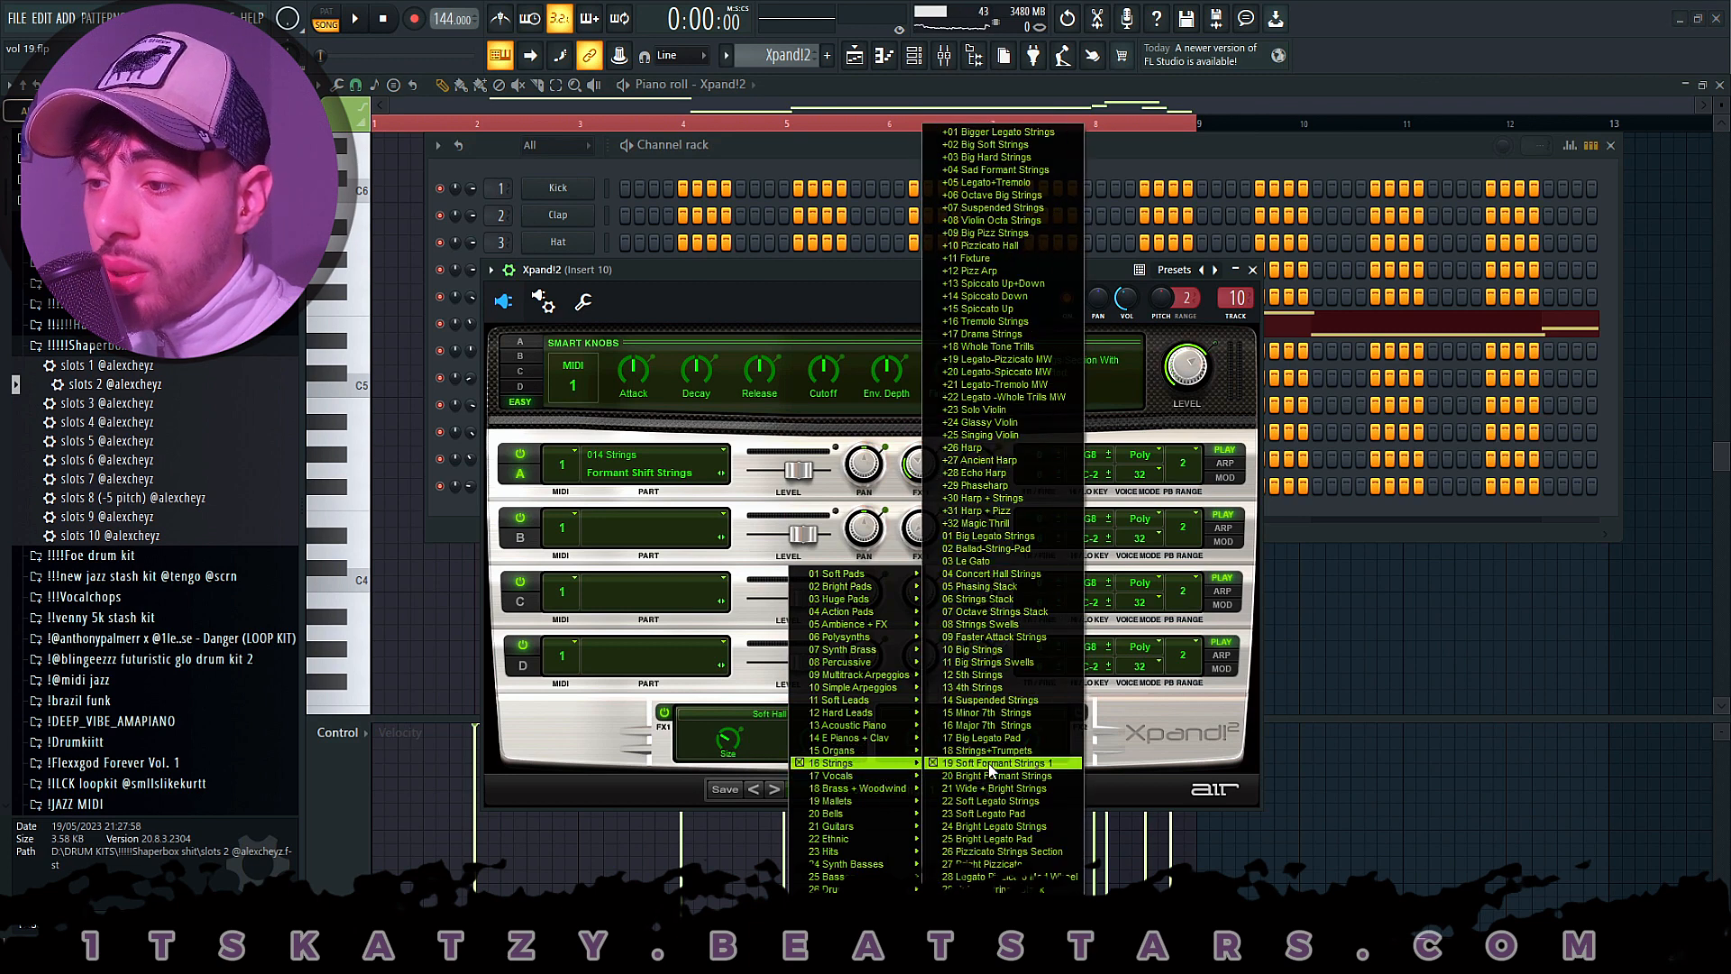
# - Close the Xpand!2 instrument and reopen the Xpand!2 channel's notes in the piano roll
pyautogui.click(552, 372)
pyautogui.click(735, 151)
pyautogui.rightClick(570, 332)
pyautogui.click(617, 324)
pyautogui.rightClick(572, 326)
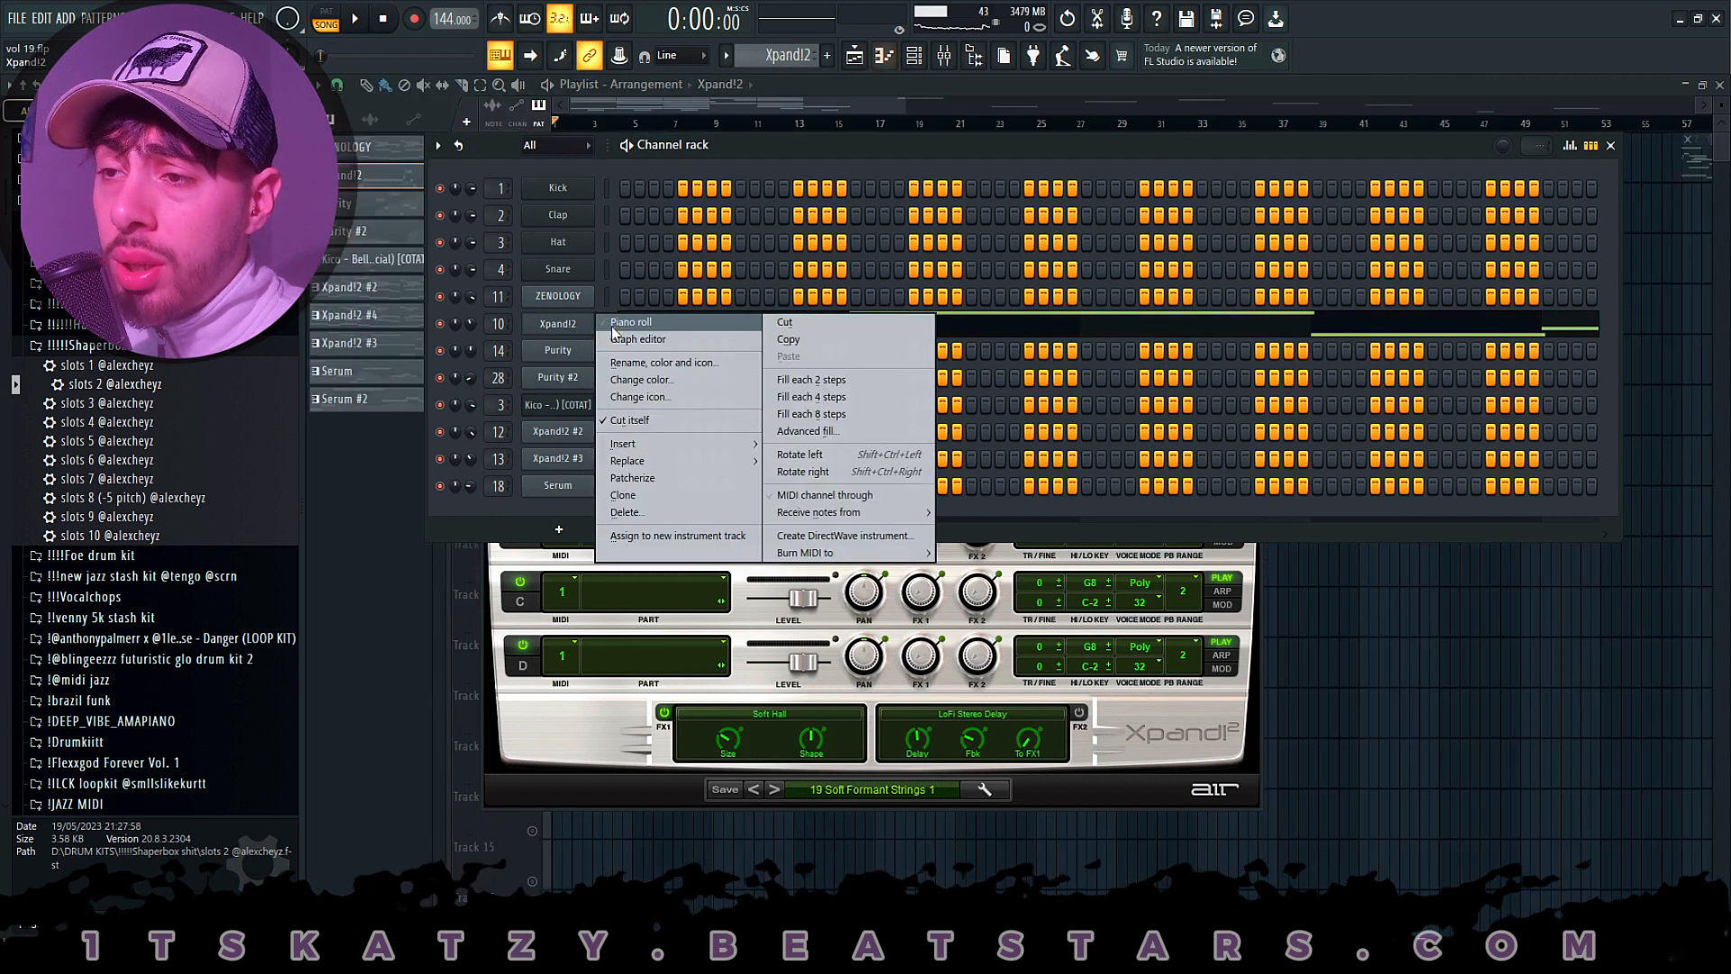
pyautogui.click(611, 327)
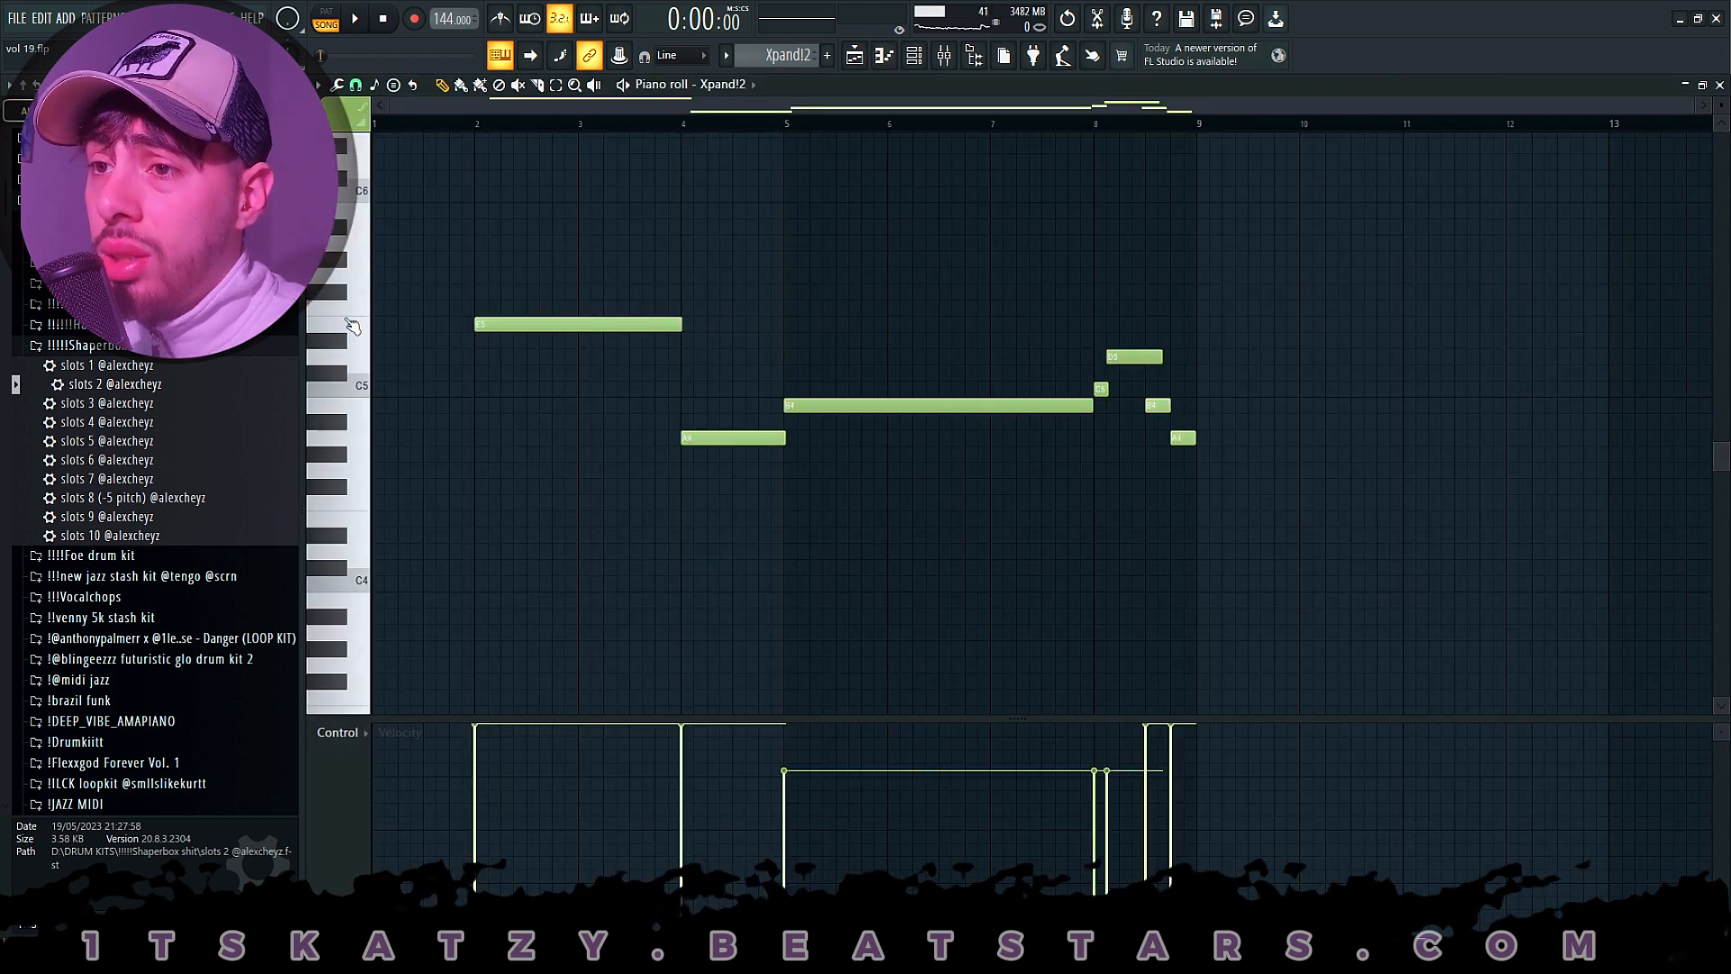
# - Show the Xpand!2 channel volume automation beneath the notes and play back the melody from bar 2
pyautogui.click(326, 732)
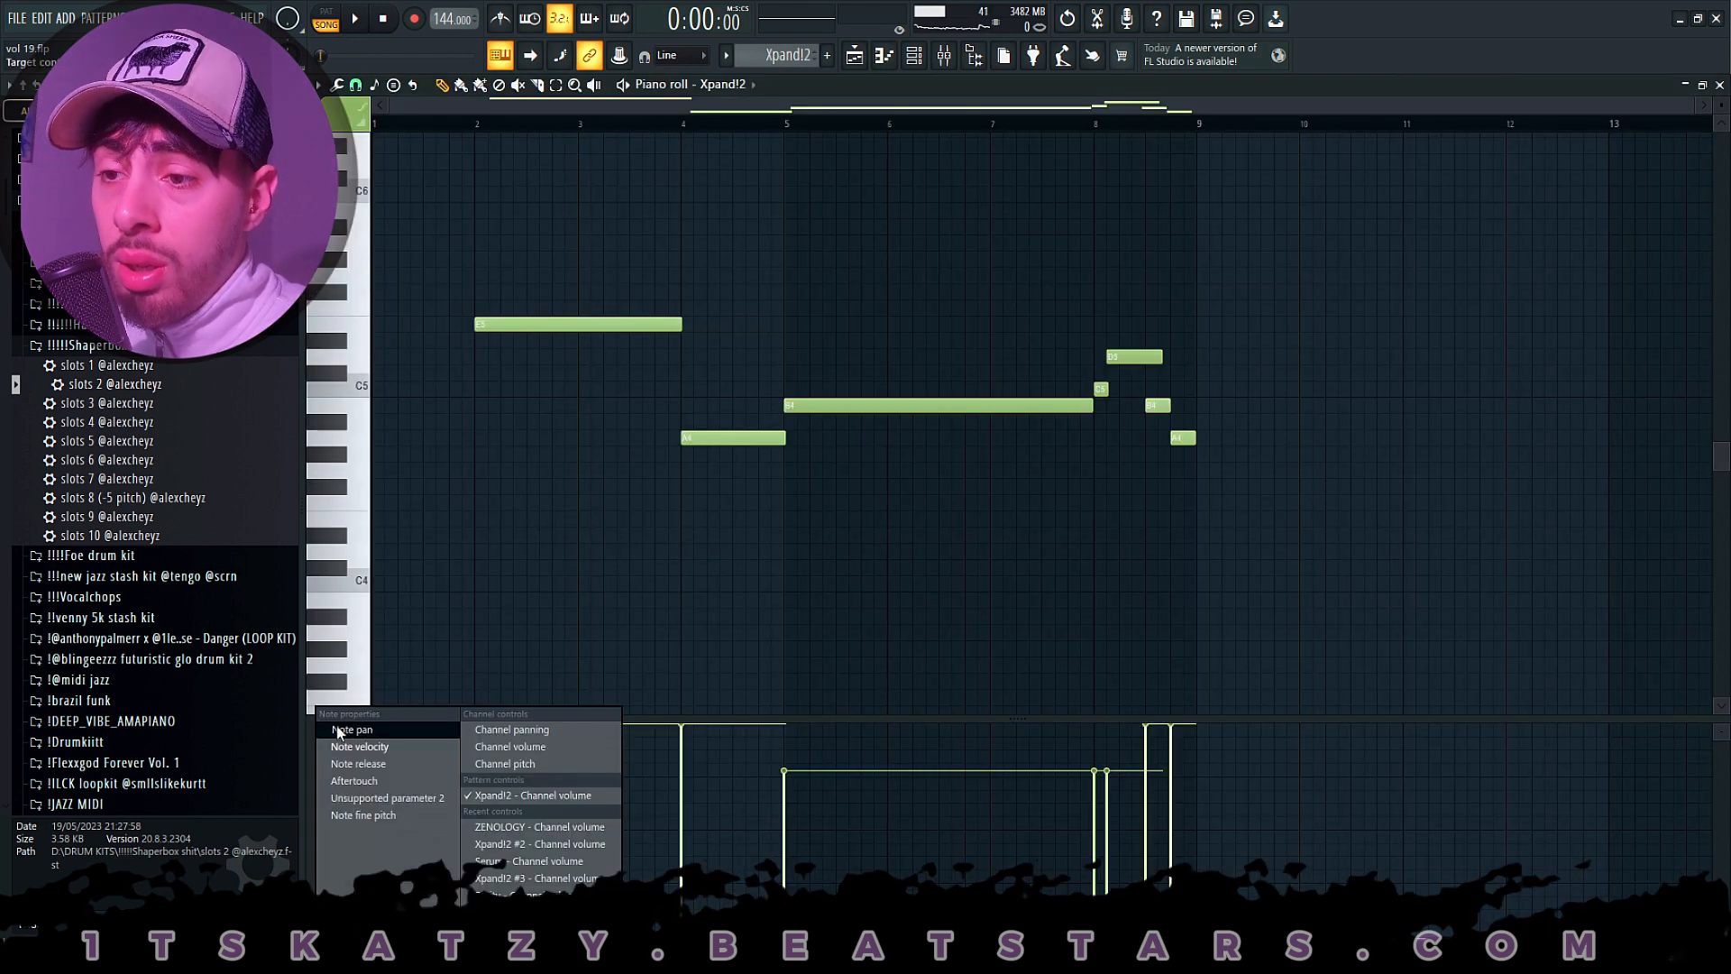
pyautogui.click(536, 749)
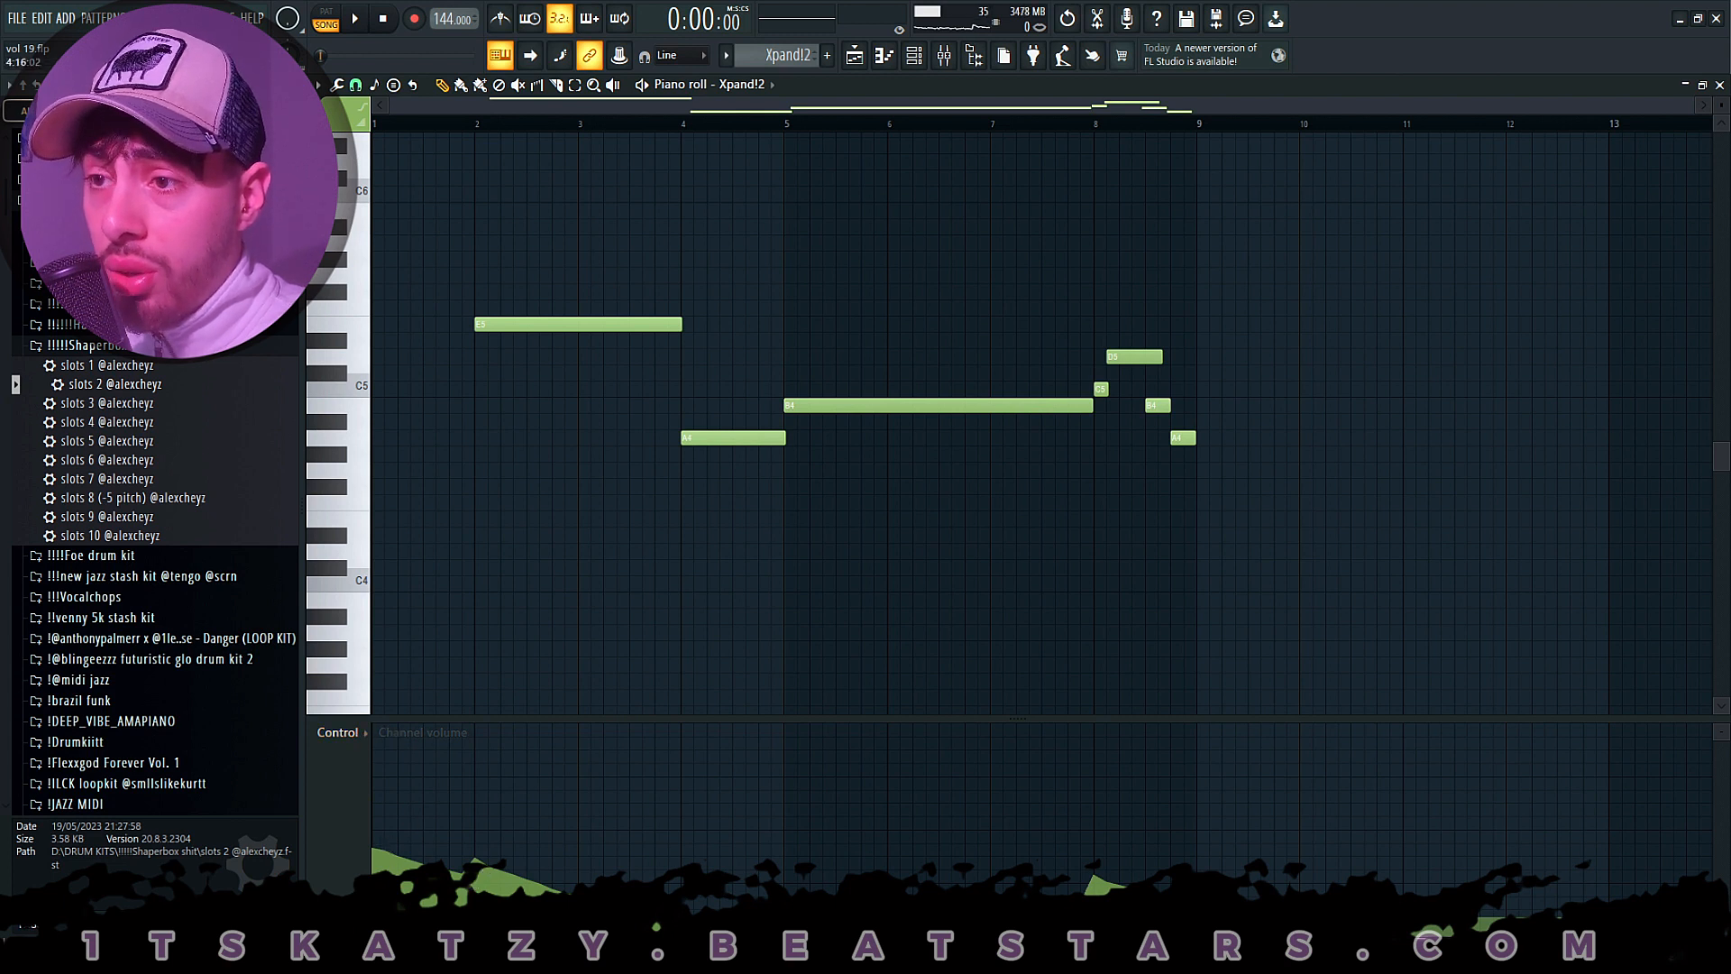
pyautogui.click(476, 129)
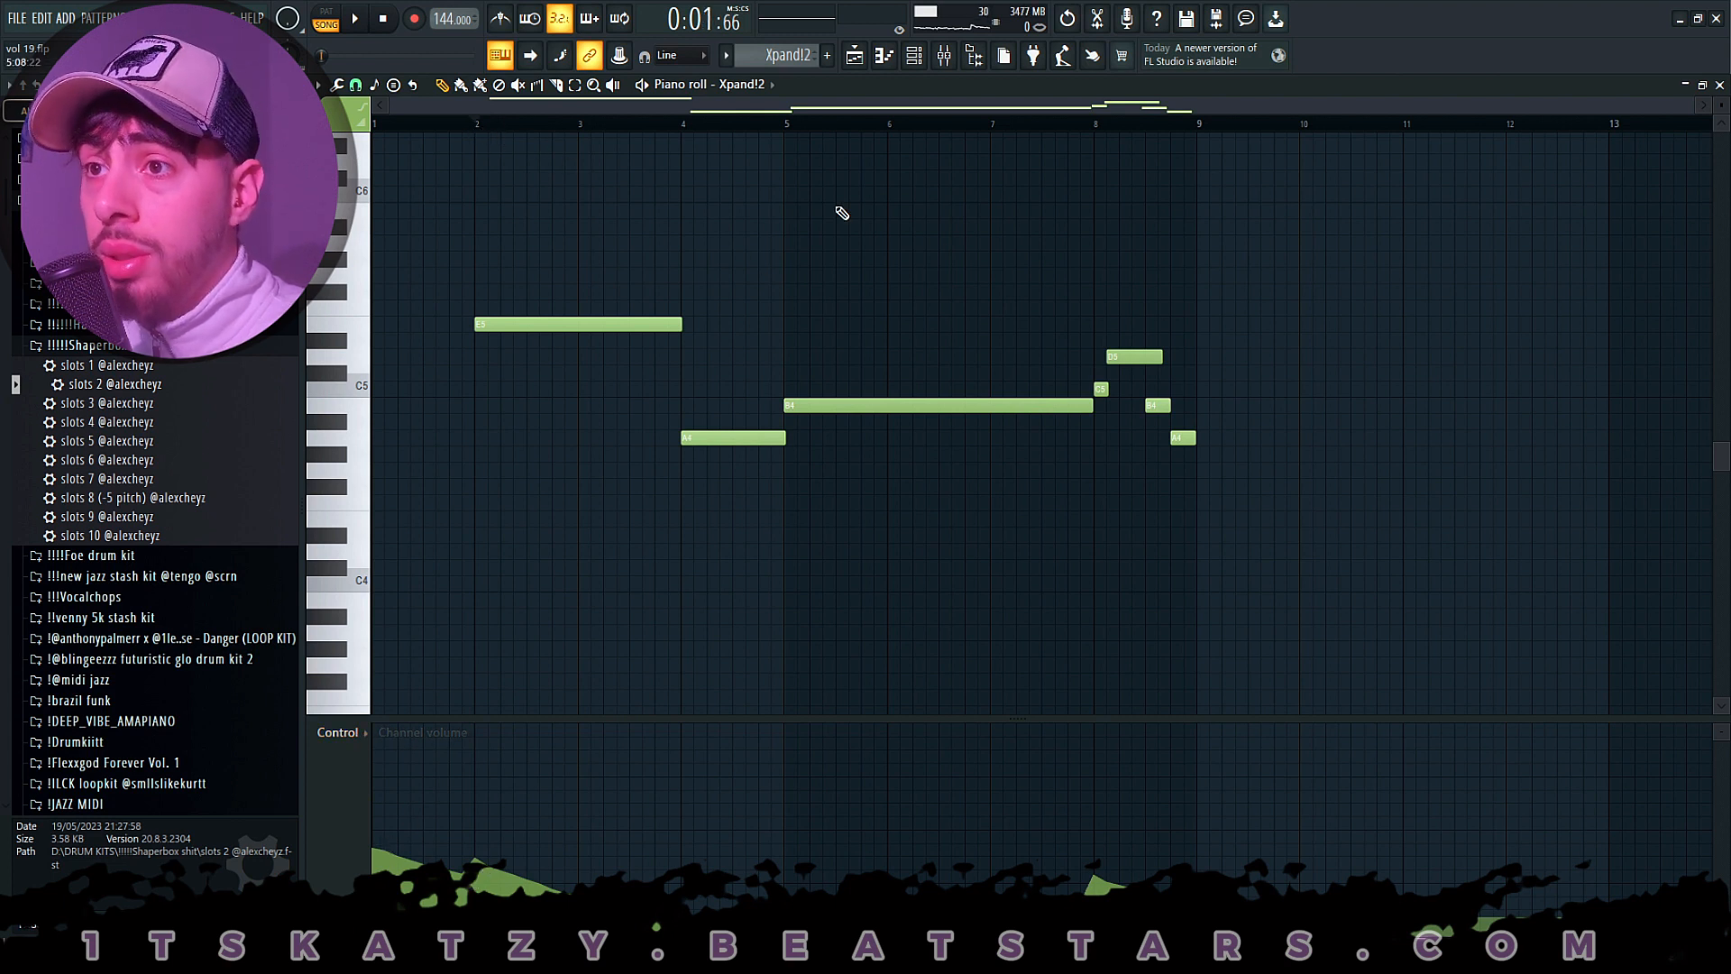
pyautogui.press('space')
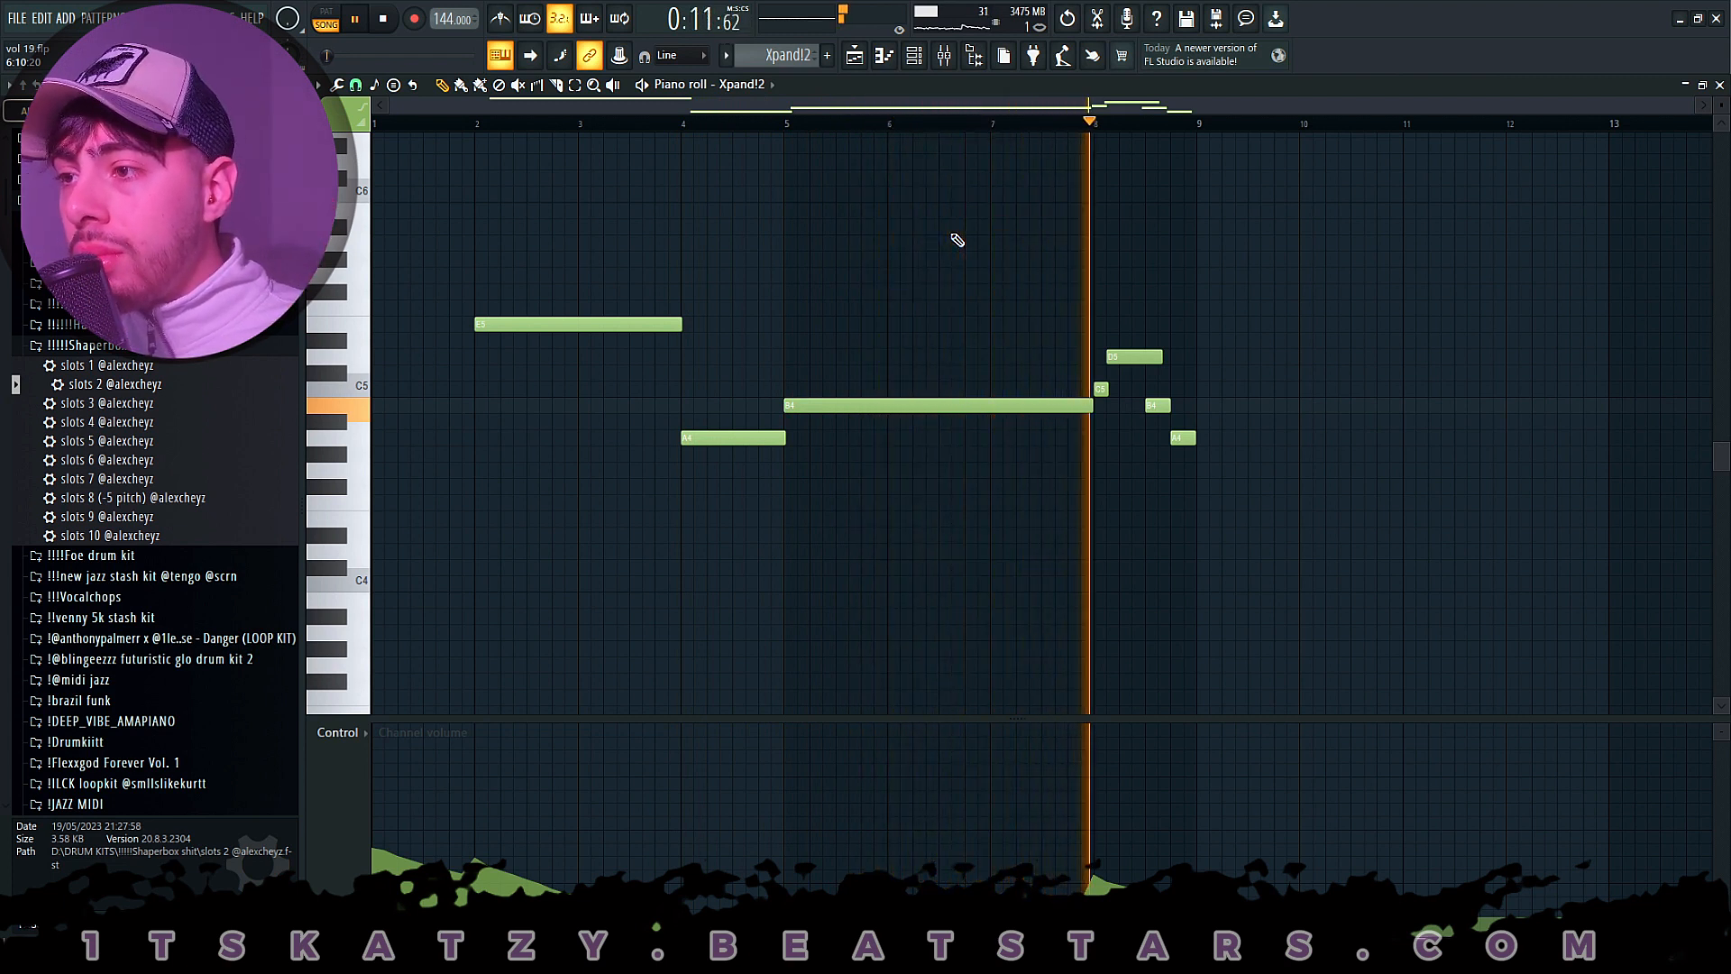
pyautogui.press('space')
# - Examine the Fruity parametric EQ 2 curve on mixer Insert 10
pyautogui.click(947, 63)
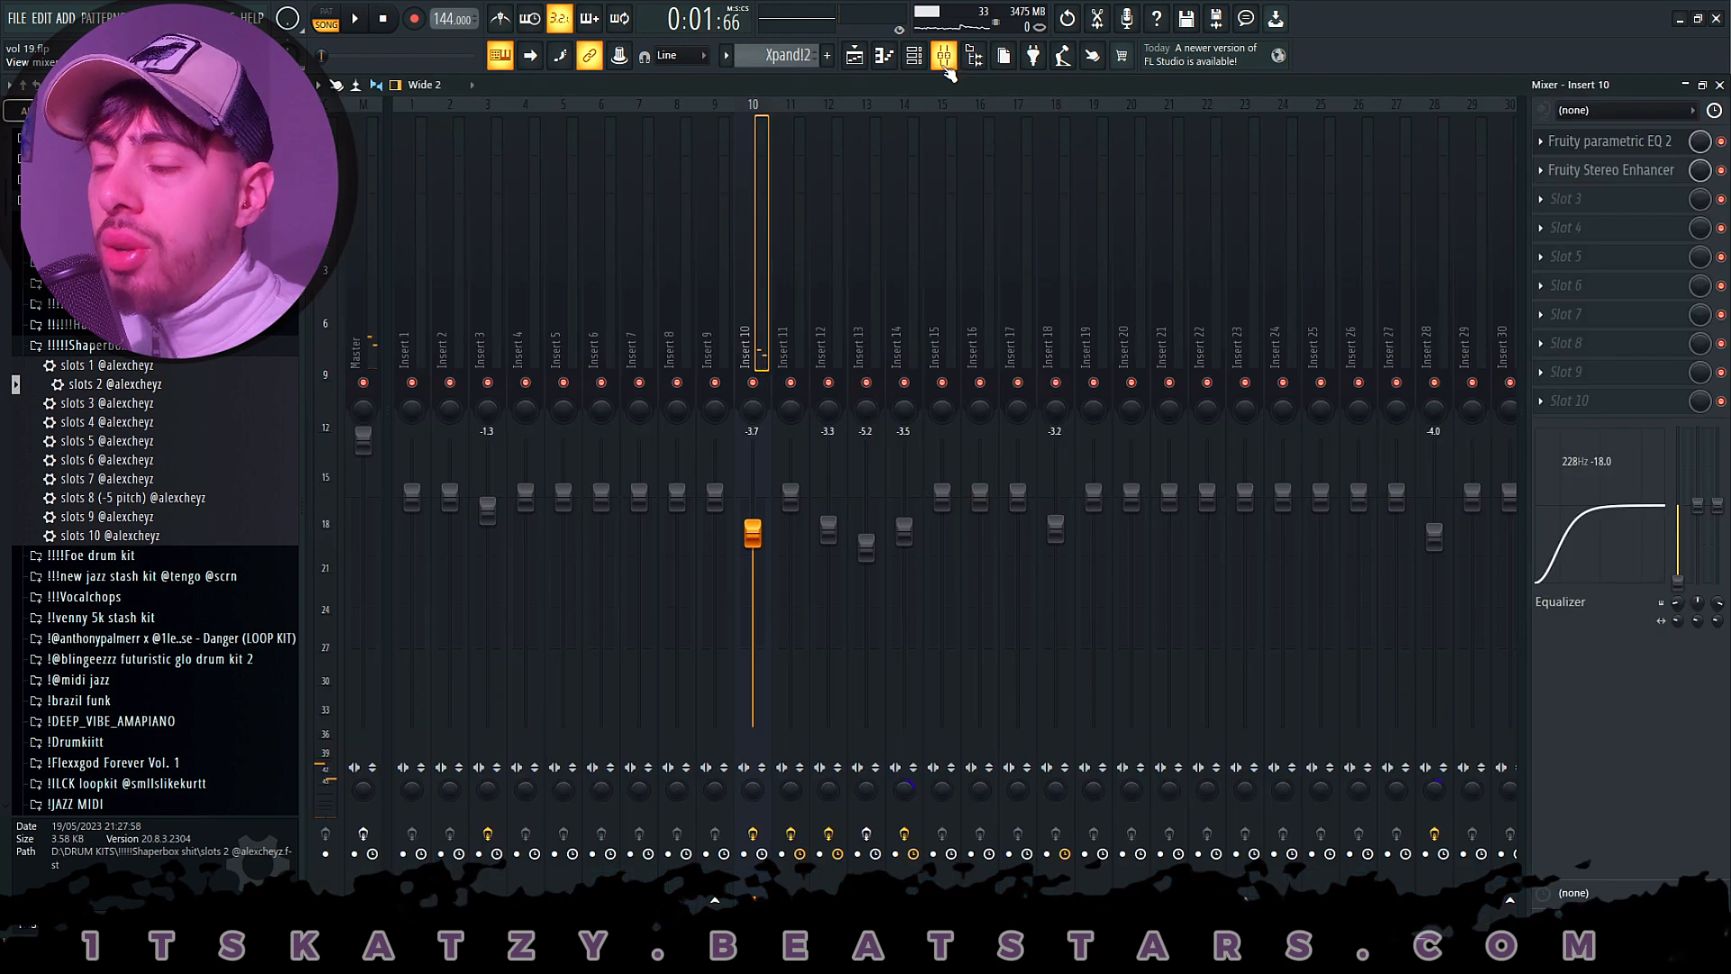
pyautogui.click(1668, 151)
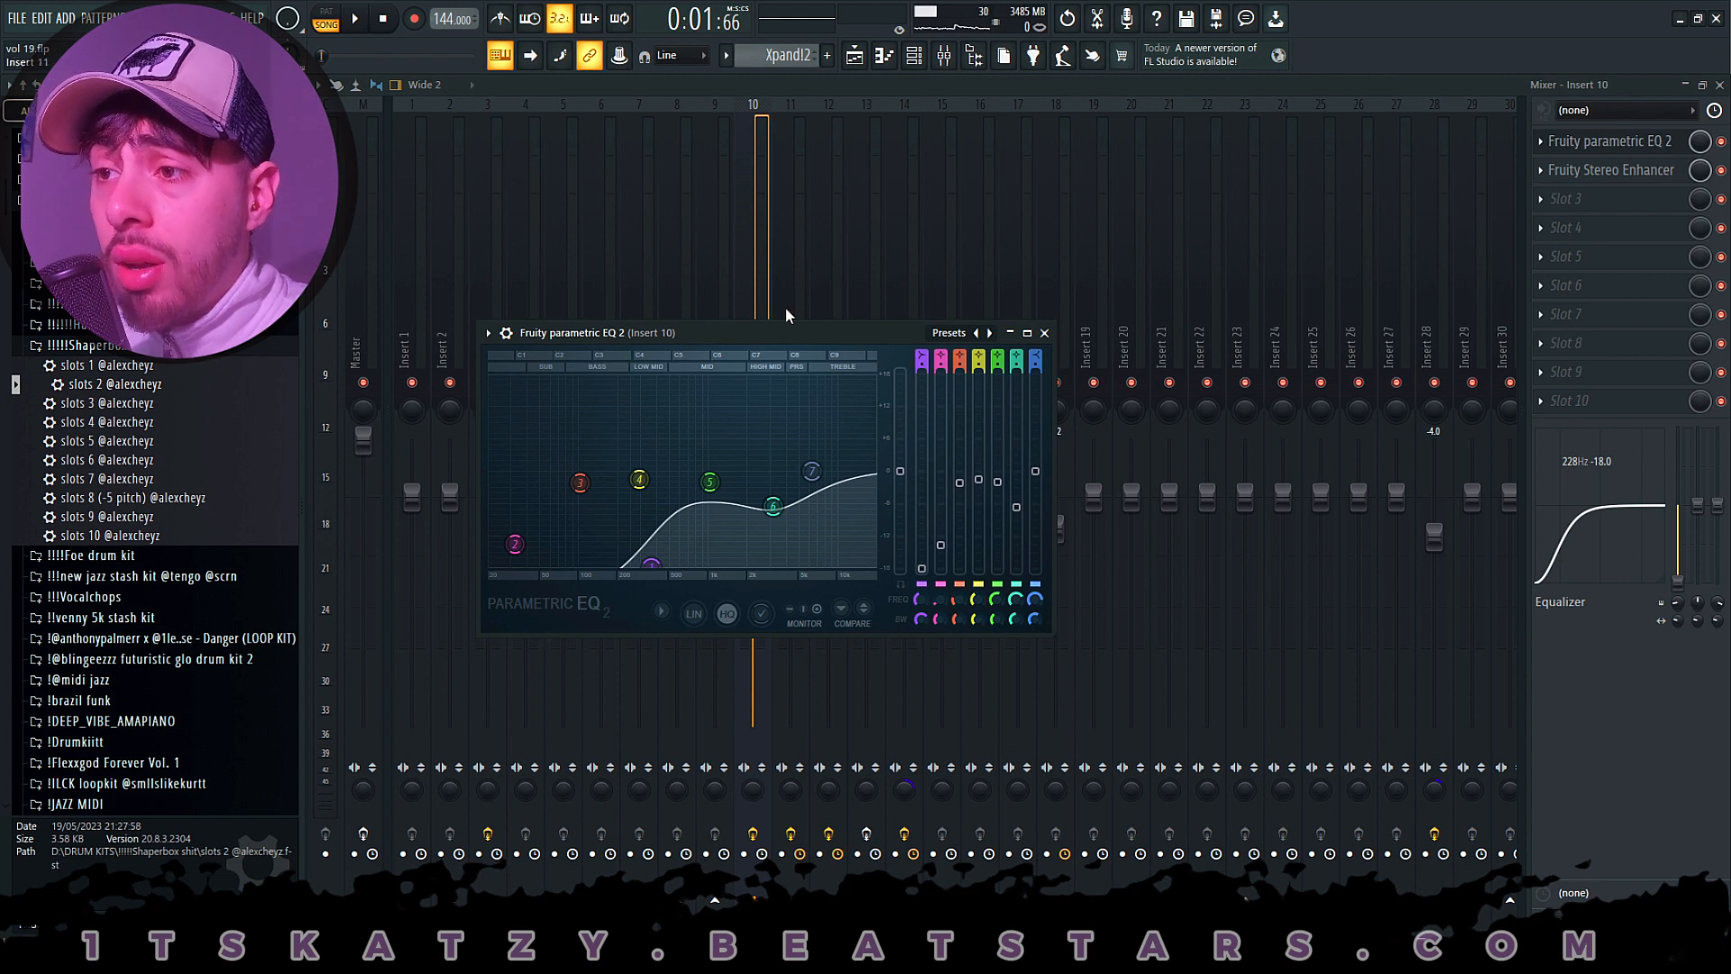
pyautogui.moveTo(797, 340); pyautogui.dragTo(807, 288)
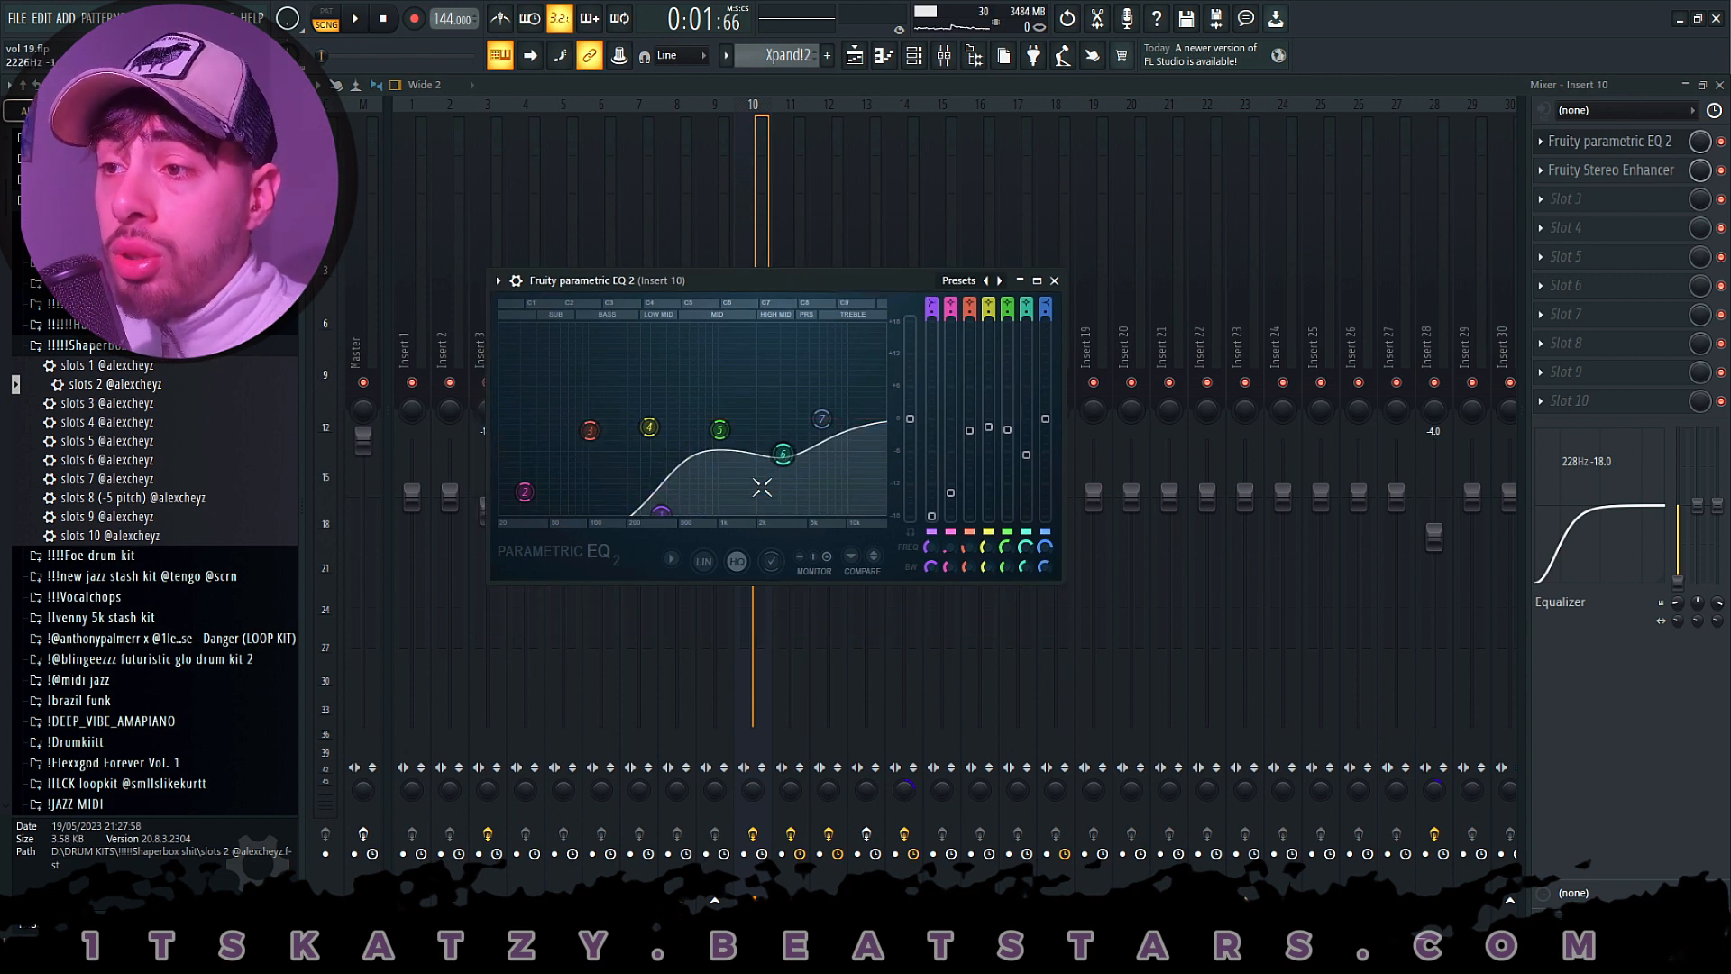
# - Examine the Fruity Stereo Enhancer and its preset list on mixer Insert 10, and close the plugin
pyautogui.click(1634, 170)
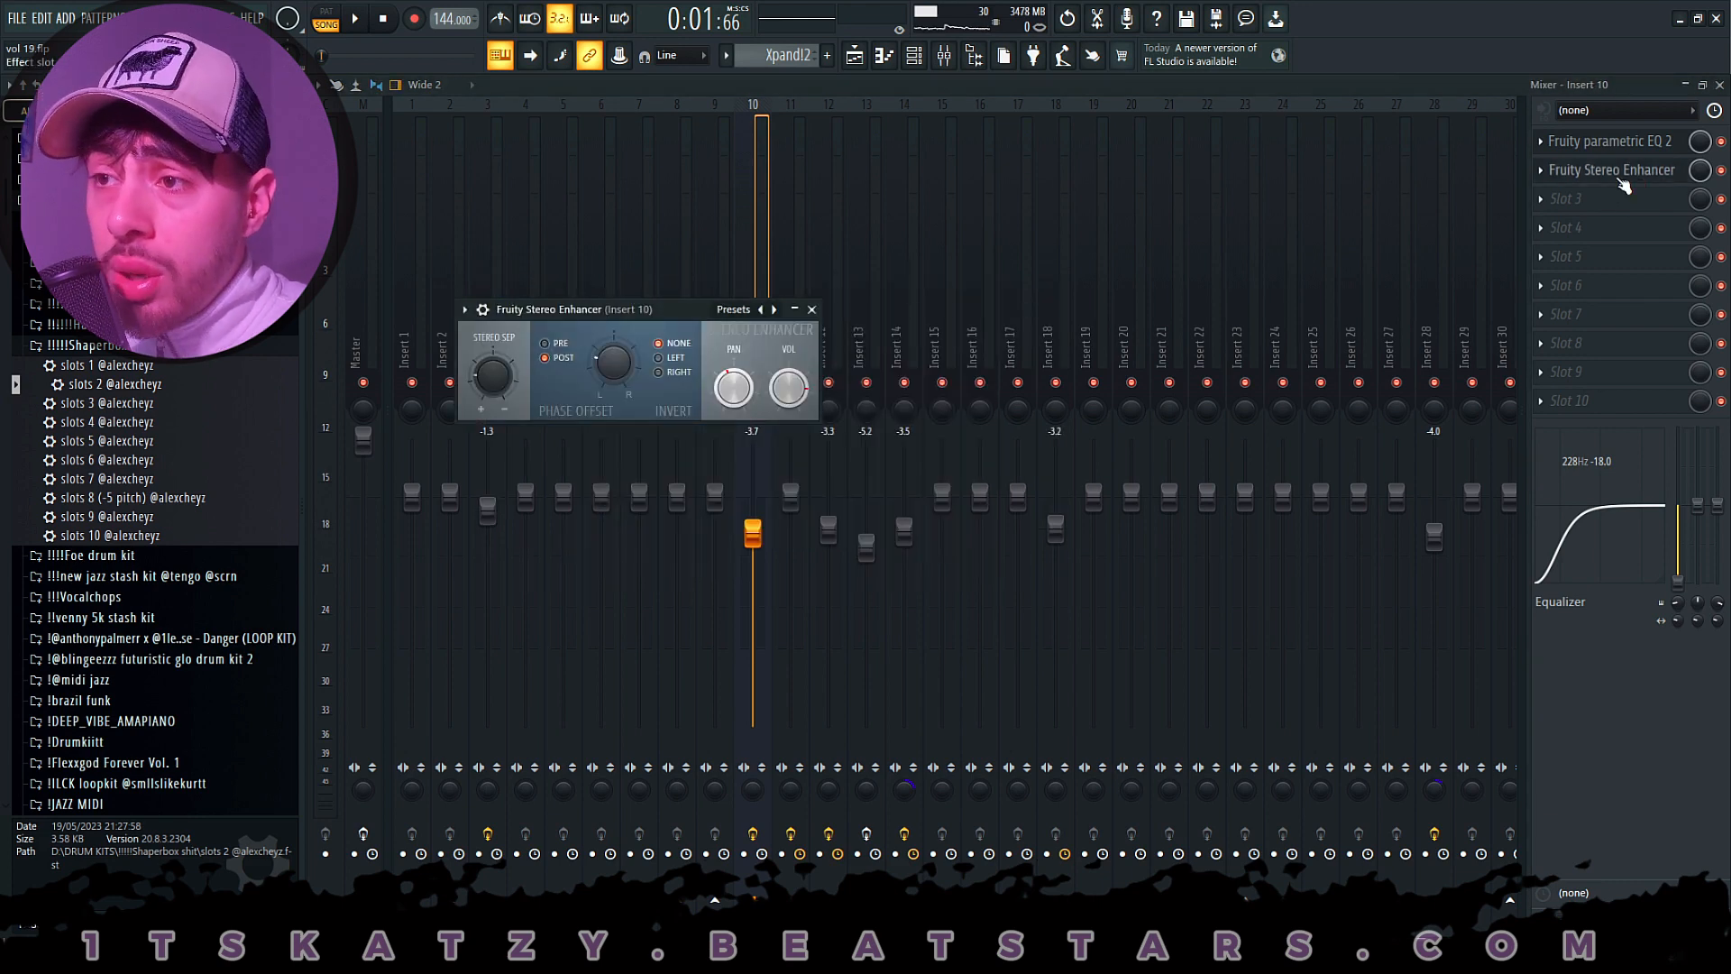
pyautogui.click(731, 310)
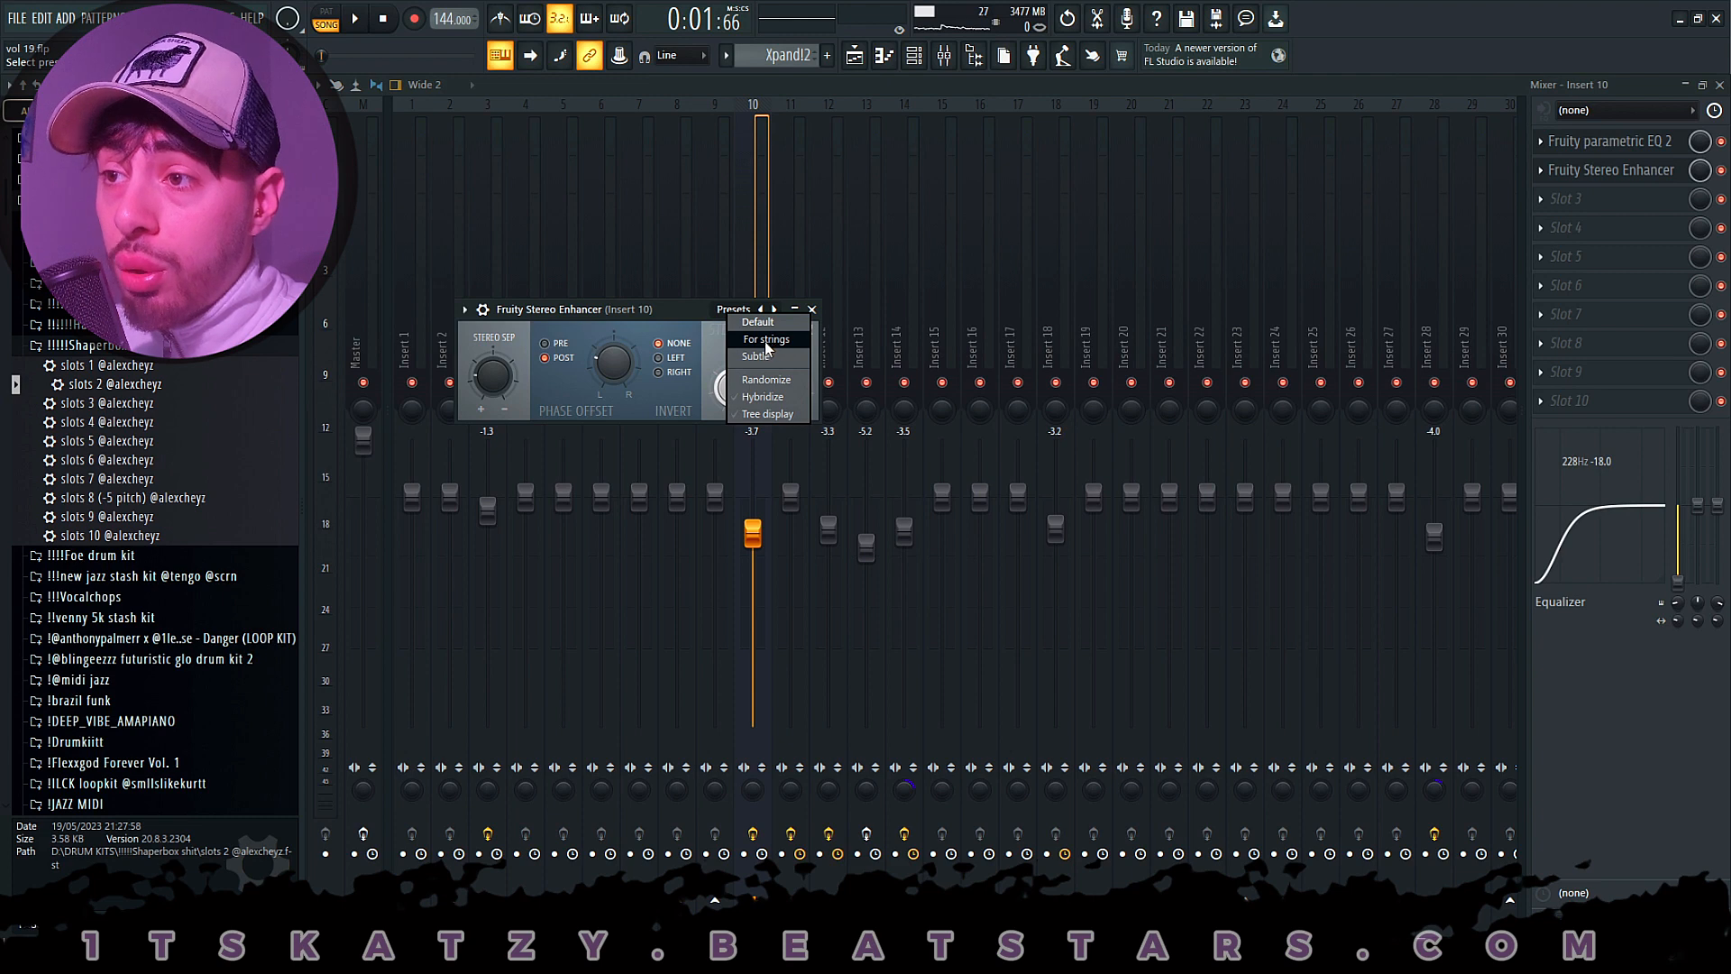
pyautogui.click(812, 309)
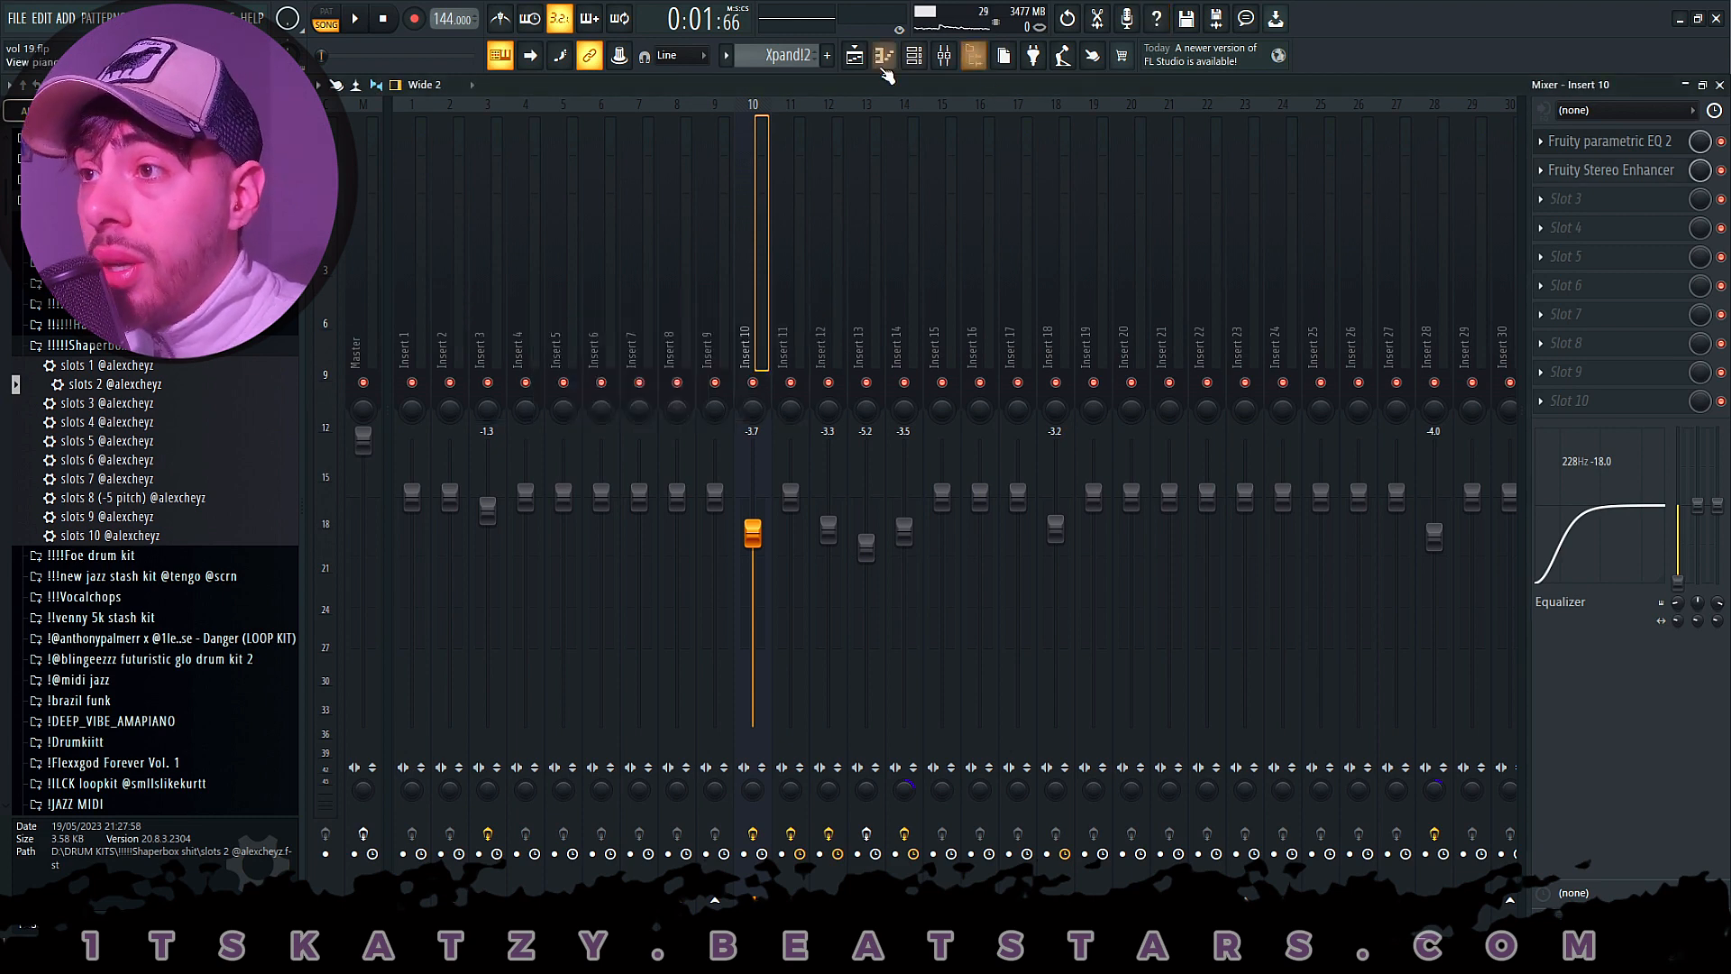
# - Open the Track 3 Purity clip's notes from the playlist and examine the Purity instrument's selected Lead Synth preset
pyautogui.click(854, 55)
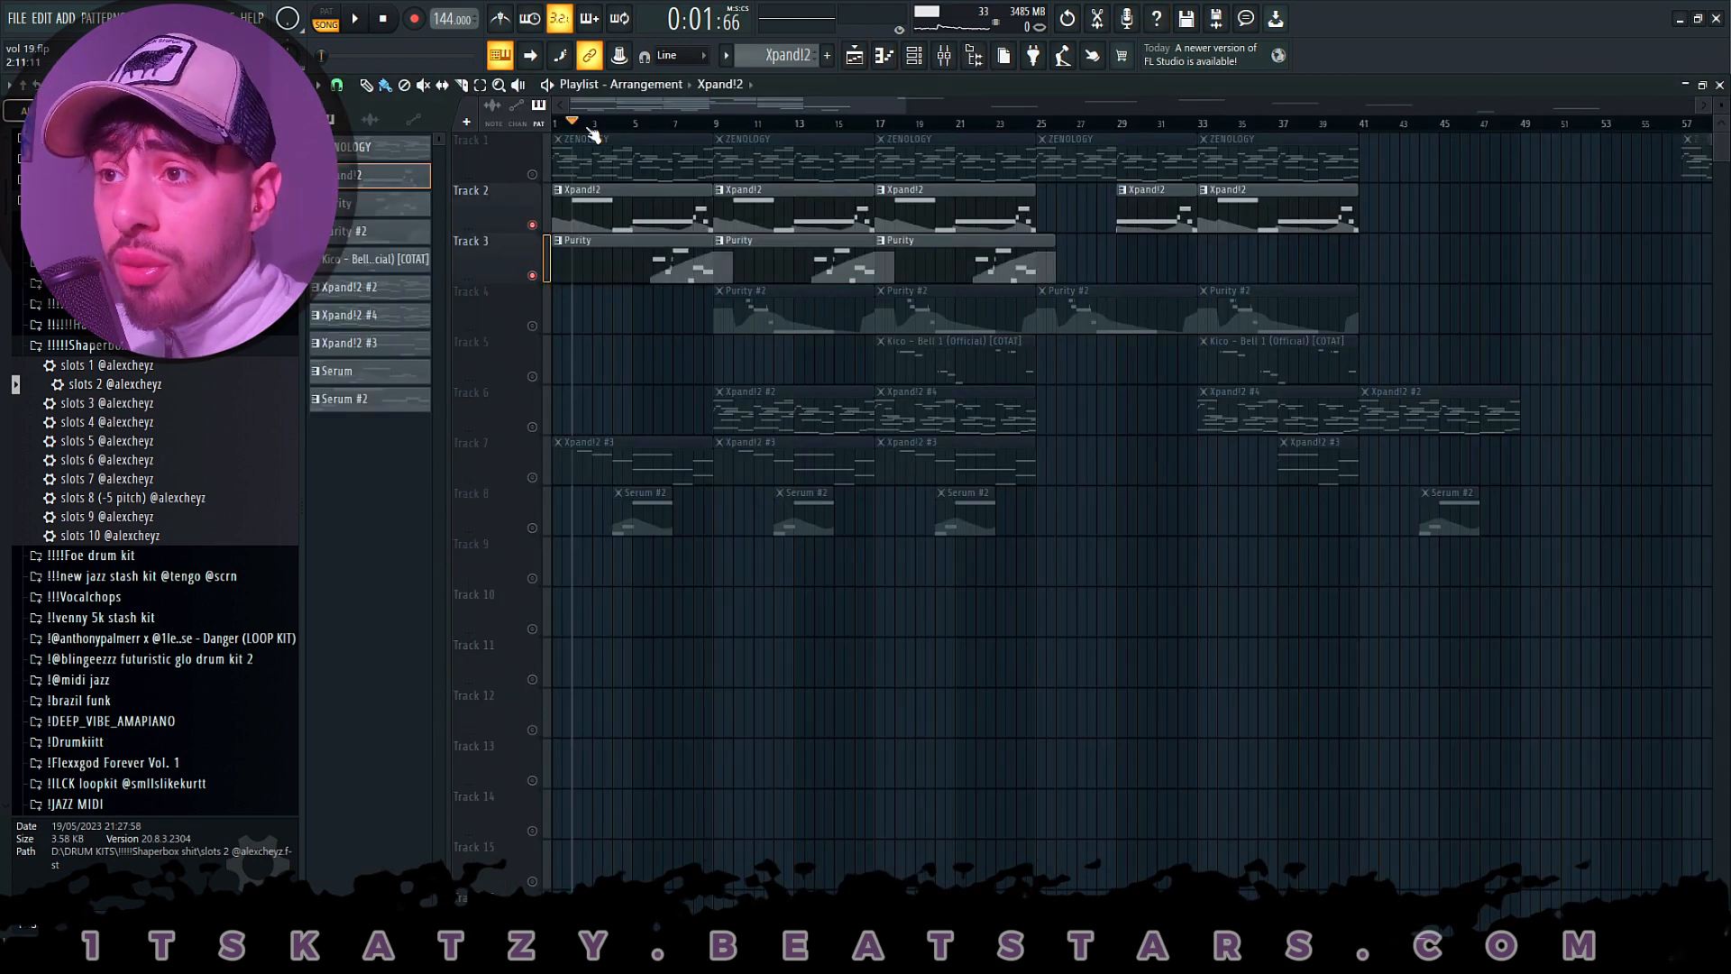
pyautogui.press('space')
pyautogui.doubleClick(595, 259)
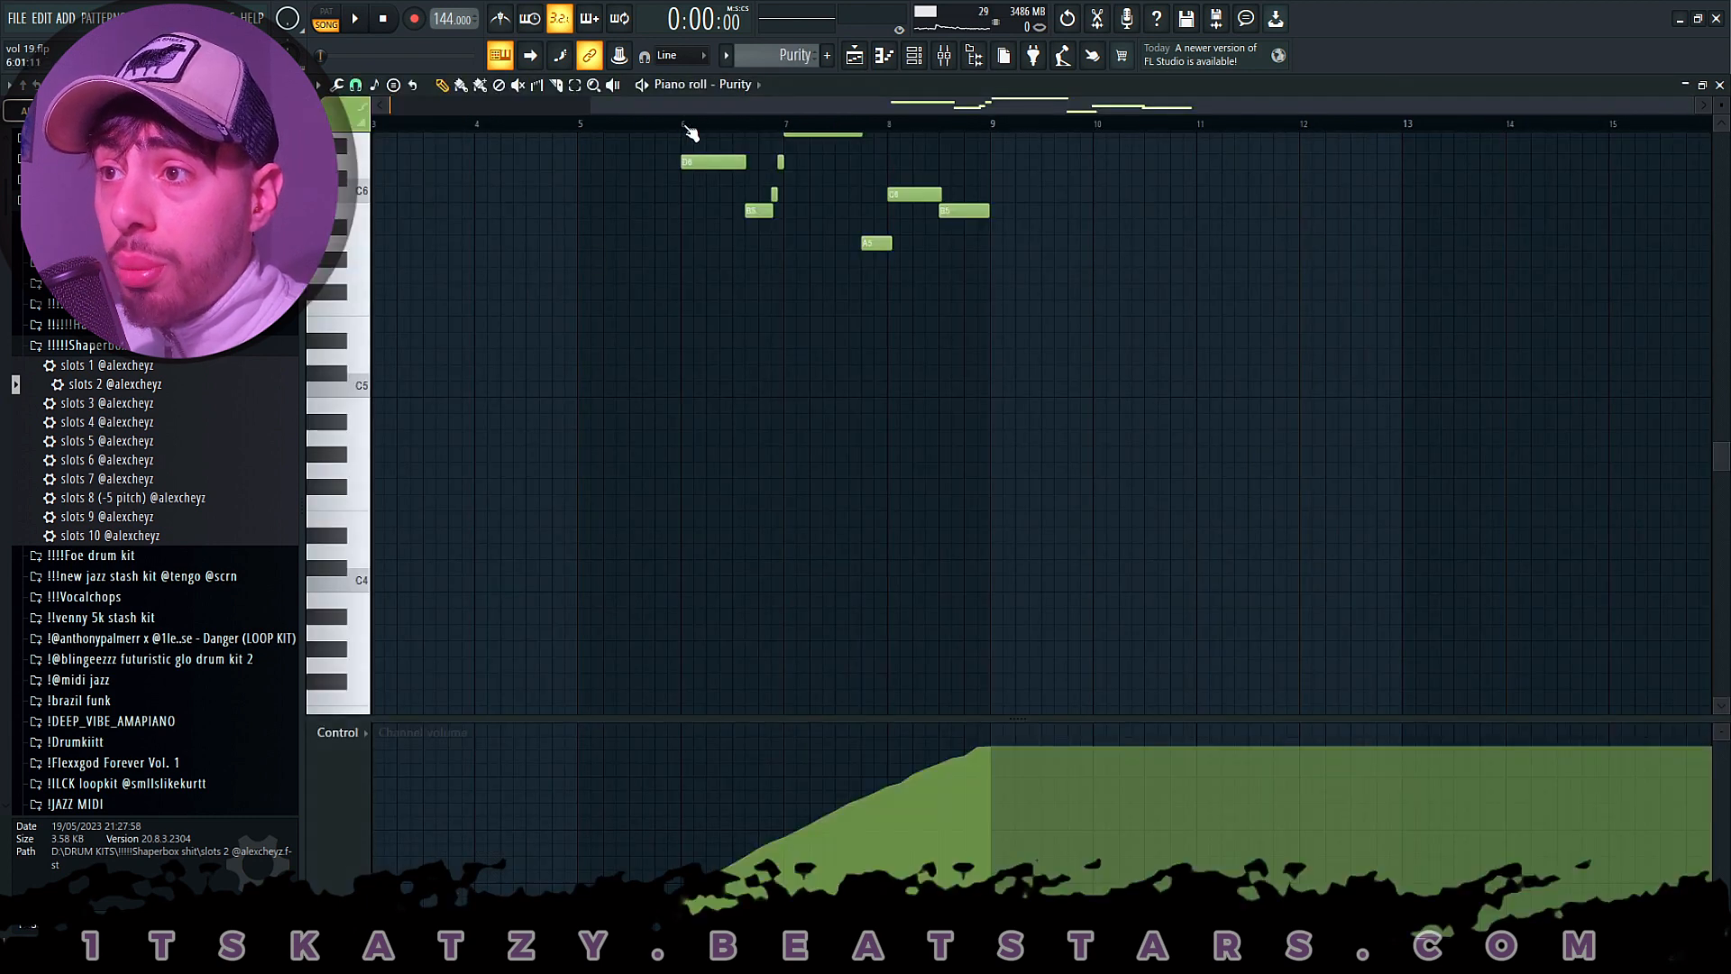
pyautogui.click(913, 55)
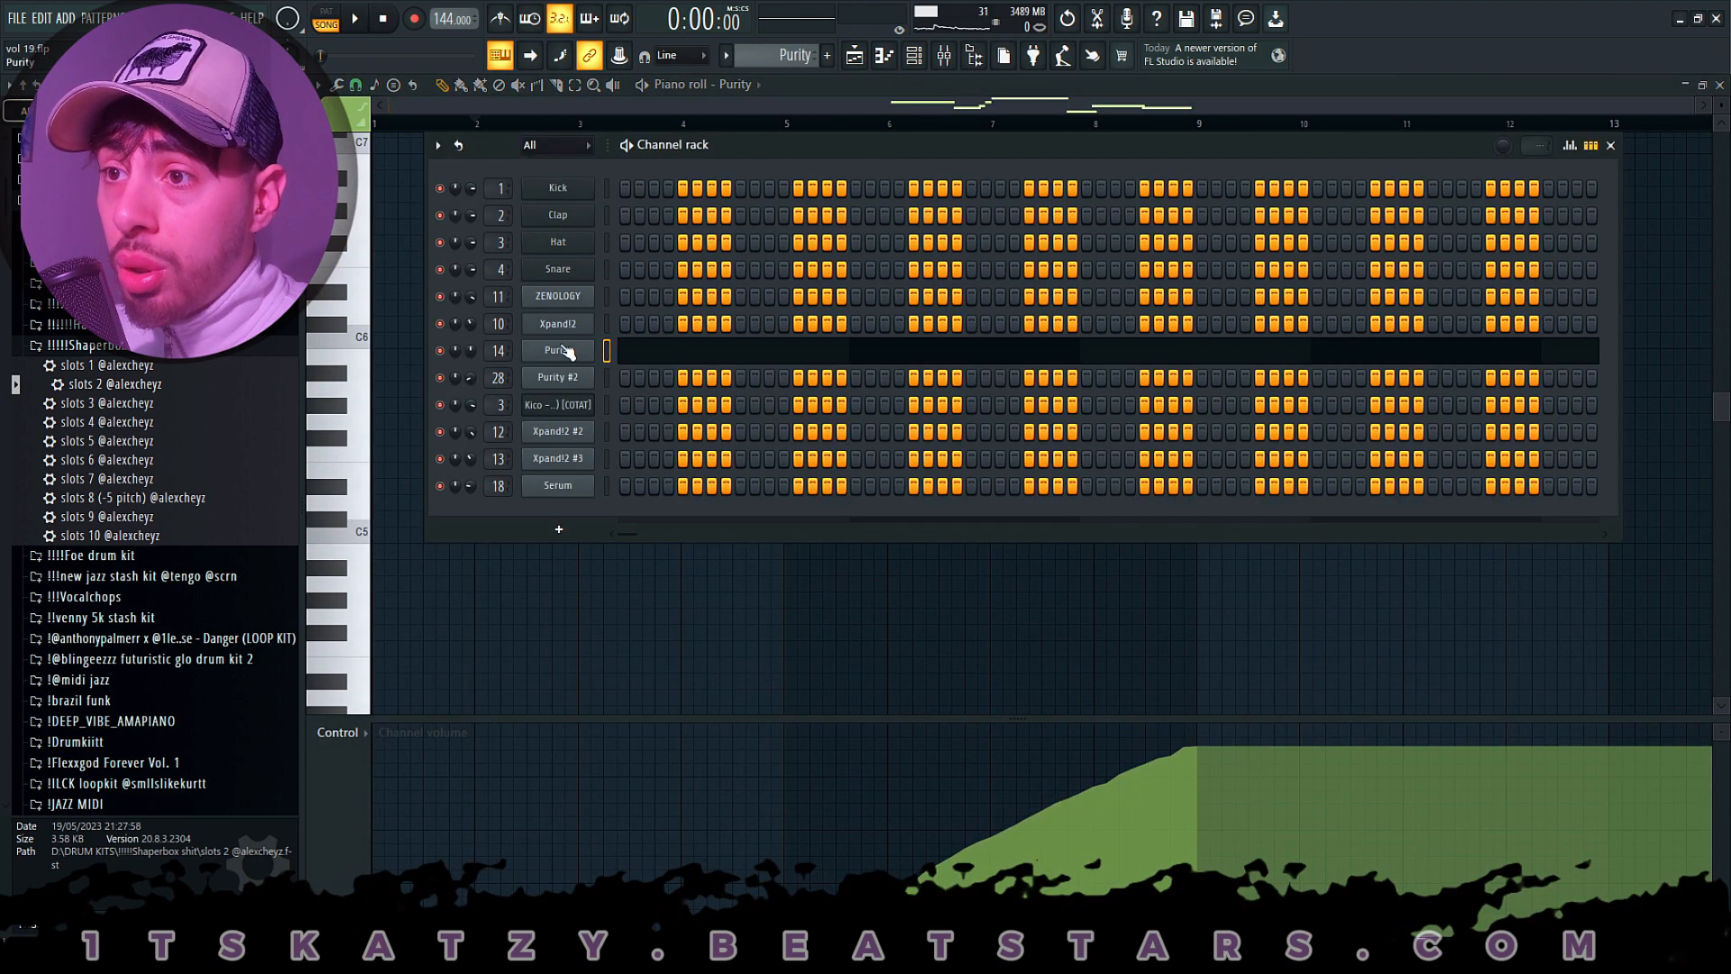
pyautogui.click(563, 350)
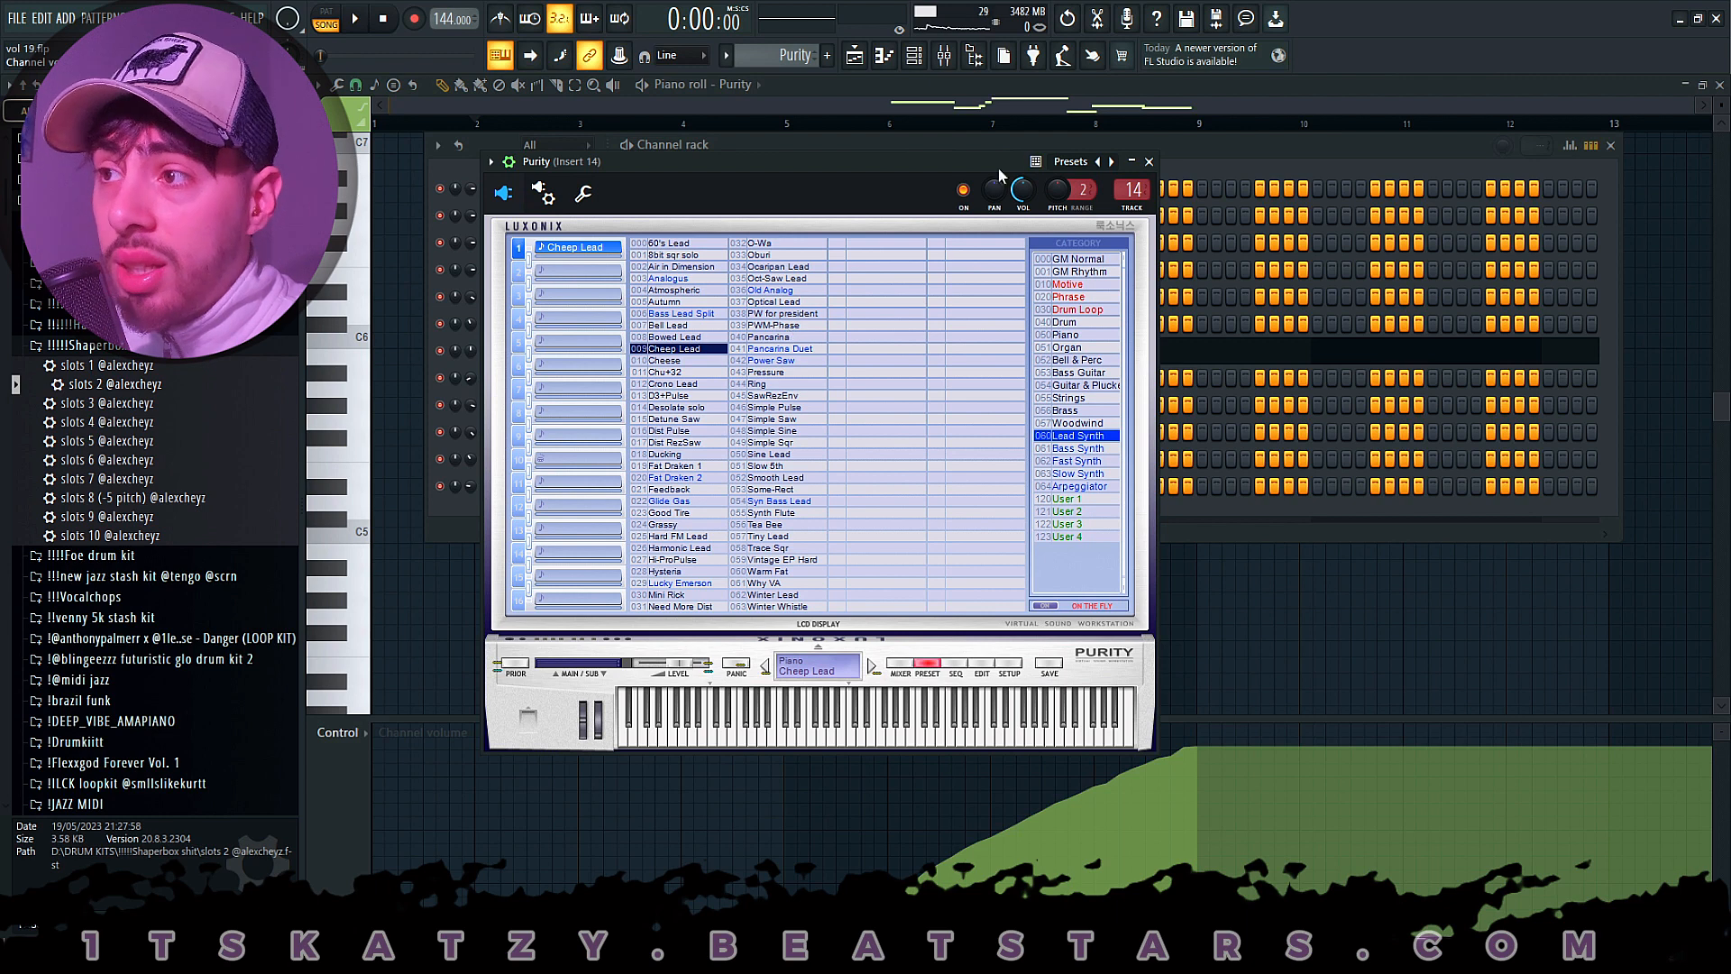
# - Close the Purity instrument, reopen its notes in the piano roll and play them back from about bar 5
pyautogui.click(1149, 162)
pyautogui.rightClick(594, 349)
pyautogui.click(597, 350)
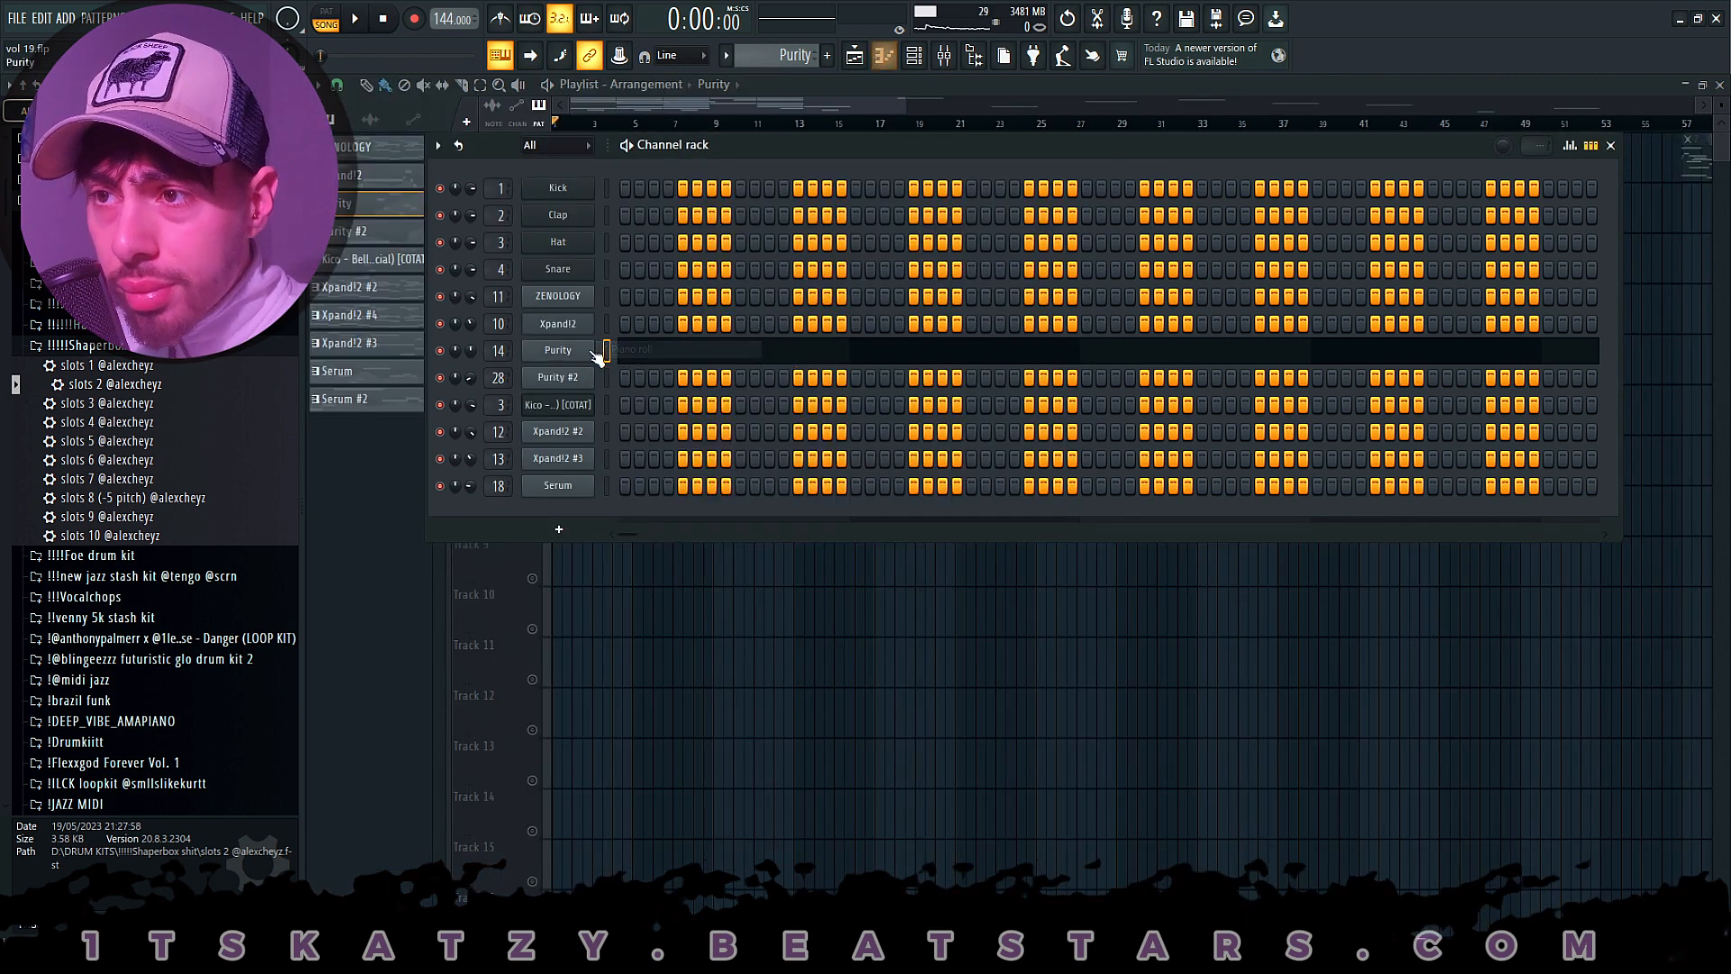
pyautogui.rightClick(593, 349)
pyautogui.click(599, 350)
pyautogui.click(774, 130)
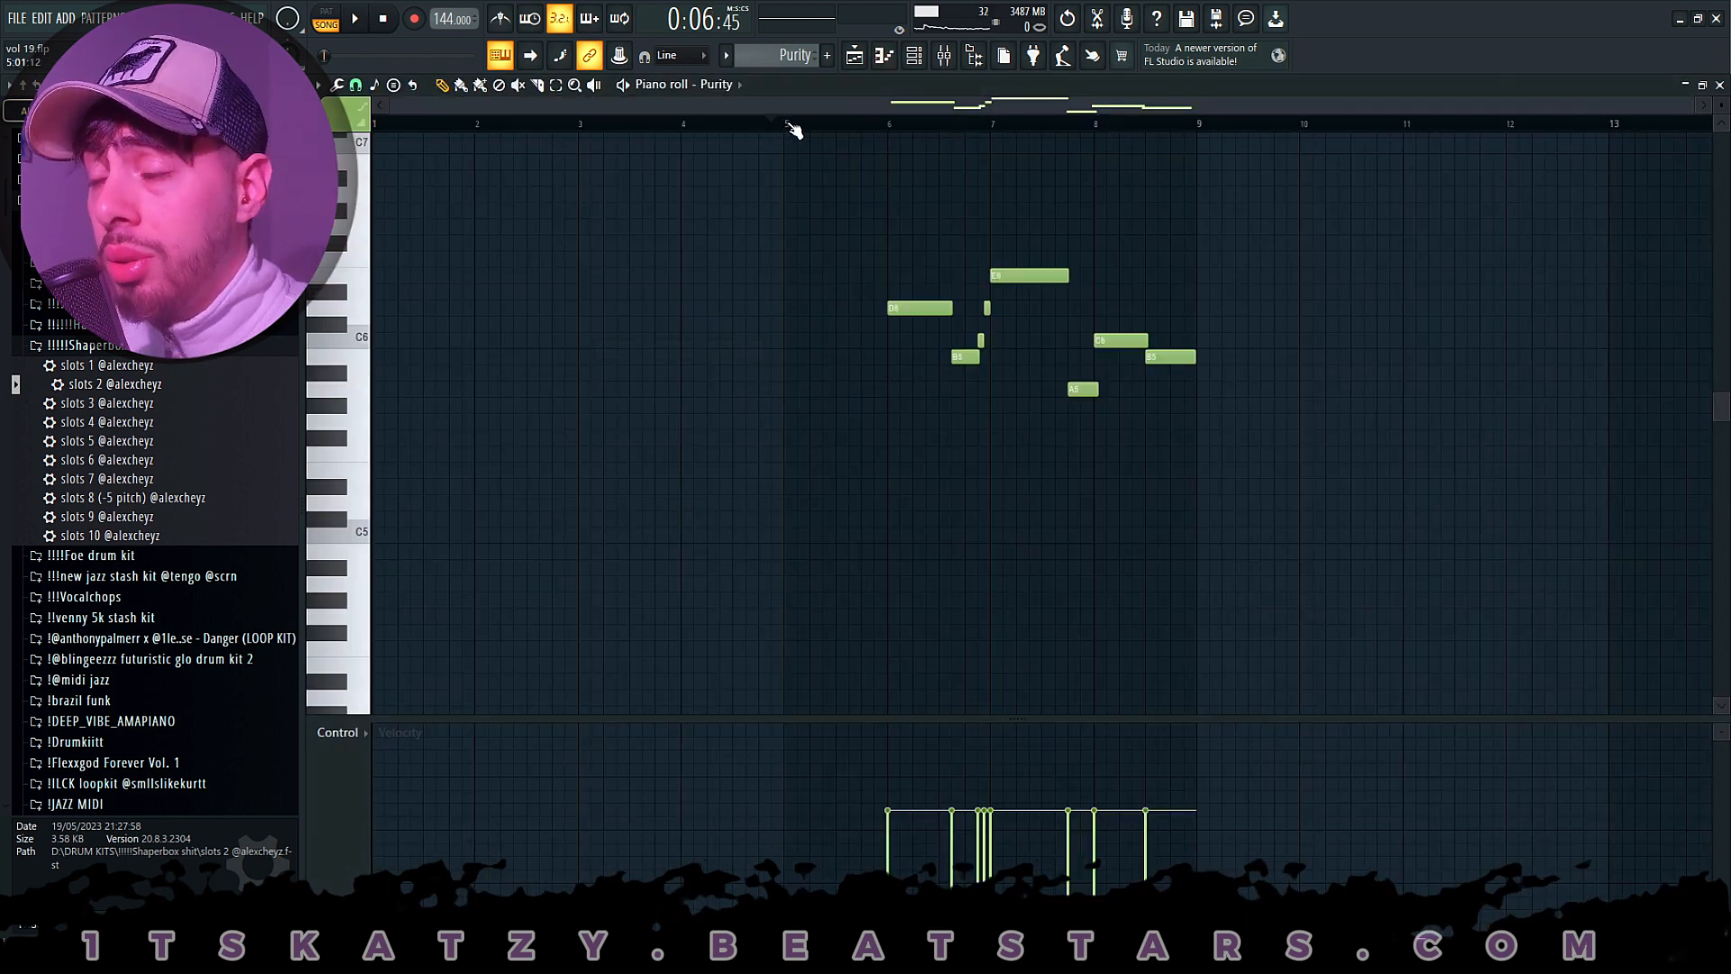
pyautogui.press('space')
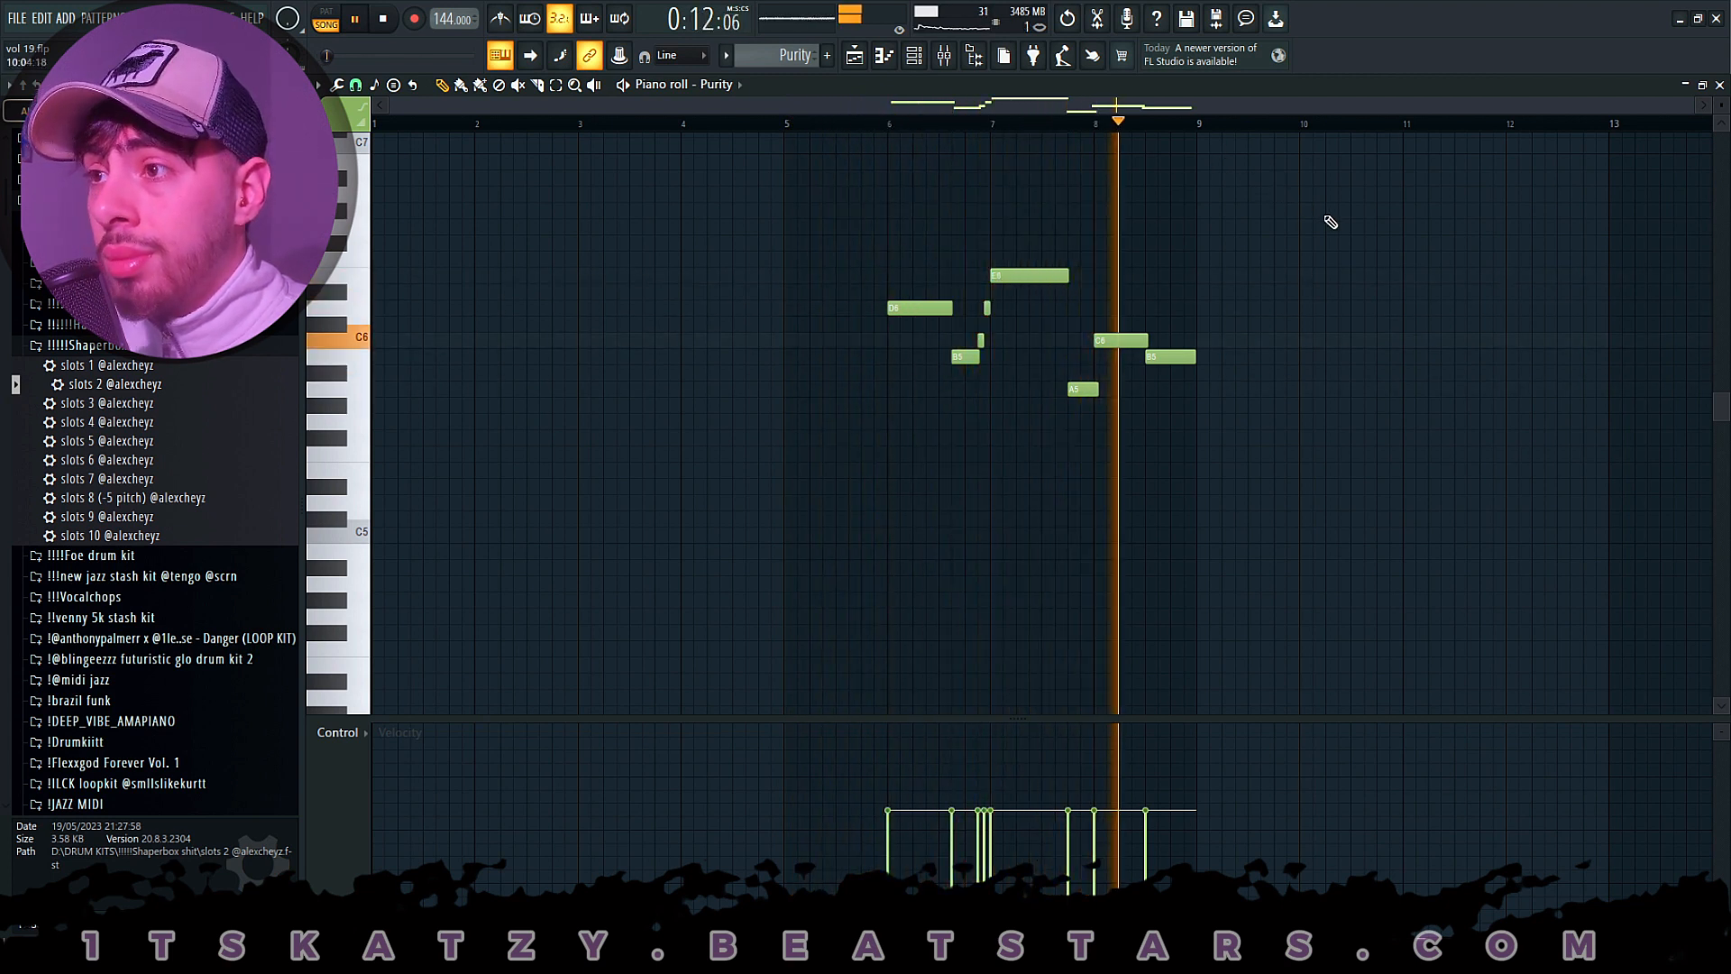
pyautogui.press('space')
# - Open ShaperBox 3 on mixer Insert 14 and examine its Filter shaper
pyautogui.press('F9')
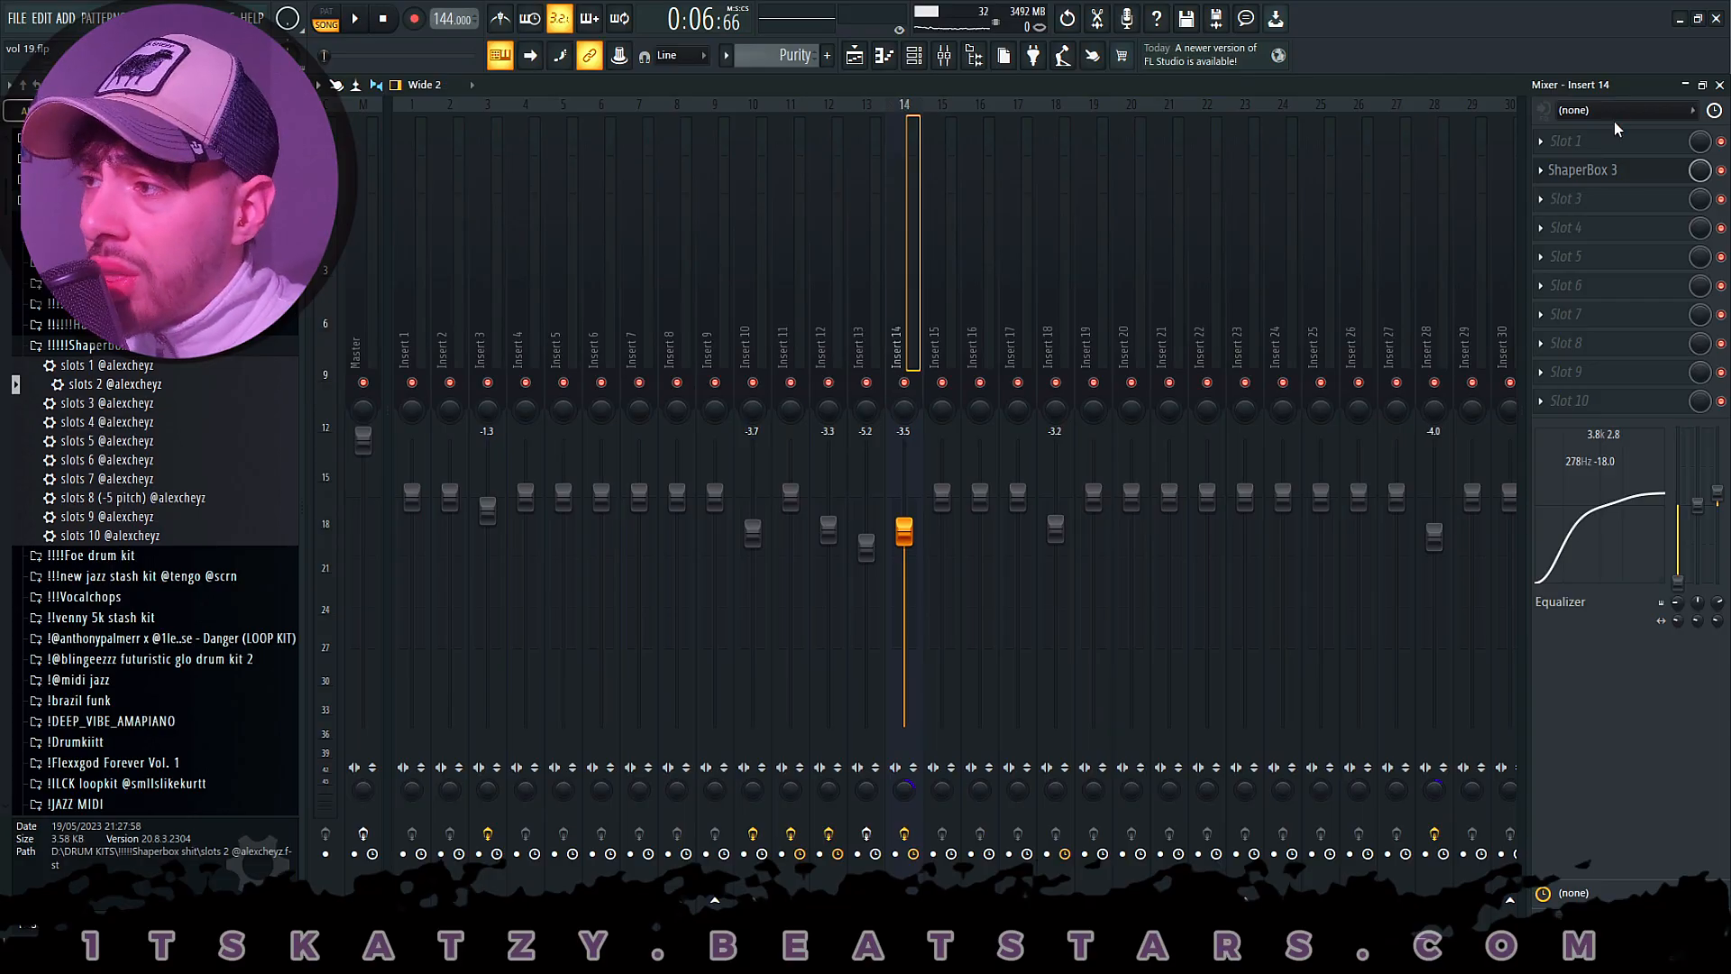
pyautogui.click(1632, 178)
pyautogui.click(610, 244)
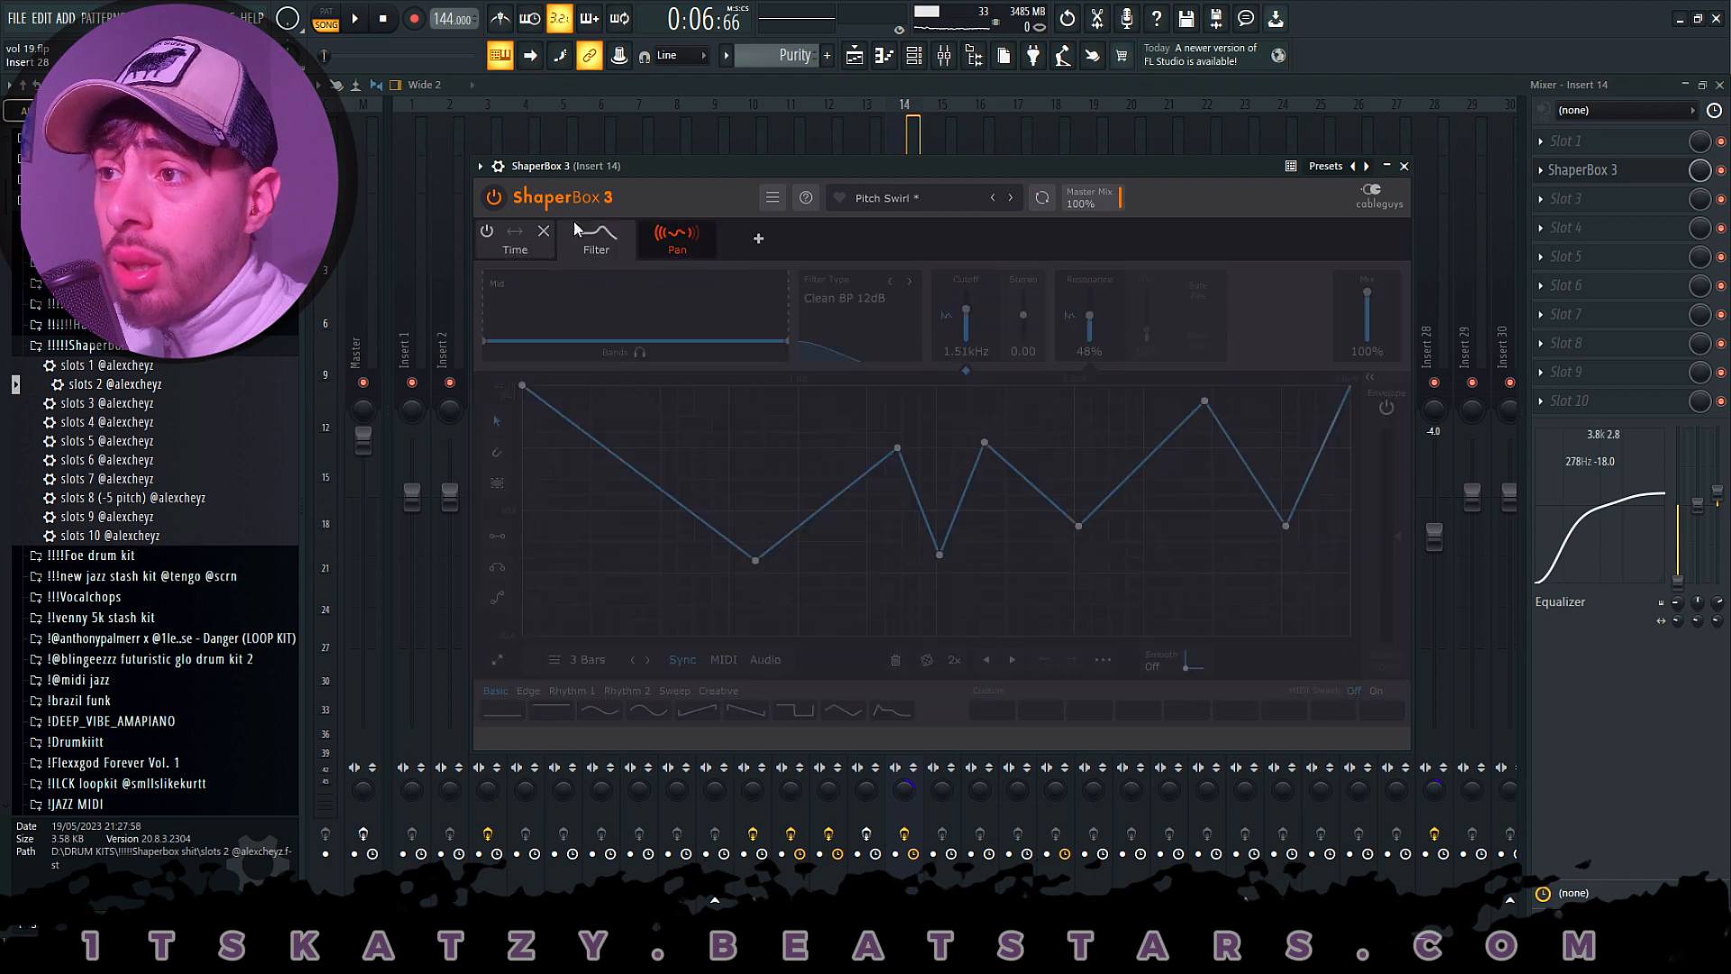
# - Search all ShaperBox 3 presets for "pitch" and load the Pitch Swirl preset
pyautogui.click(903, 197)
pyautogui.click(571, 334)
pyautogui.click(683, 340)
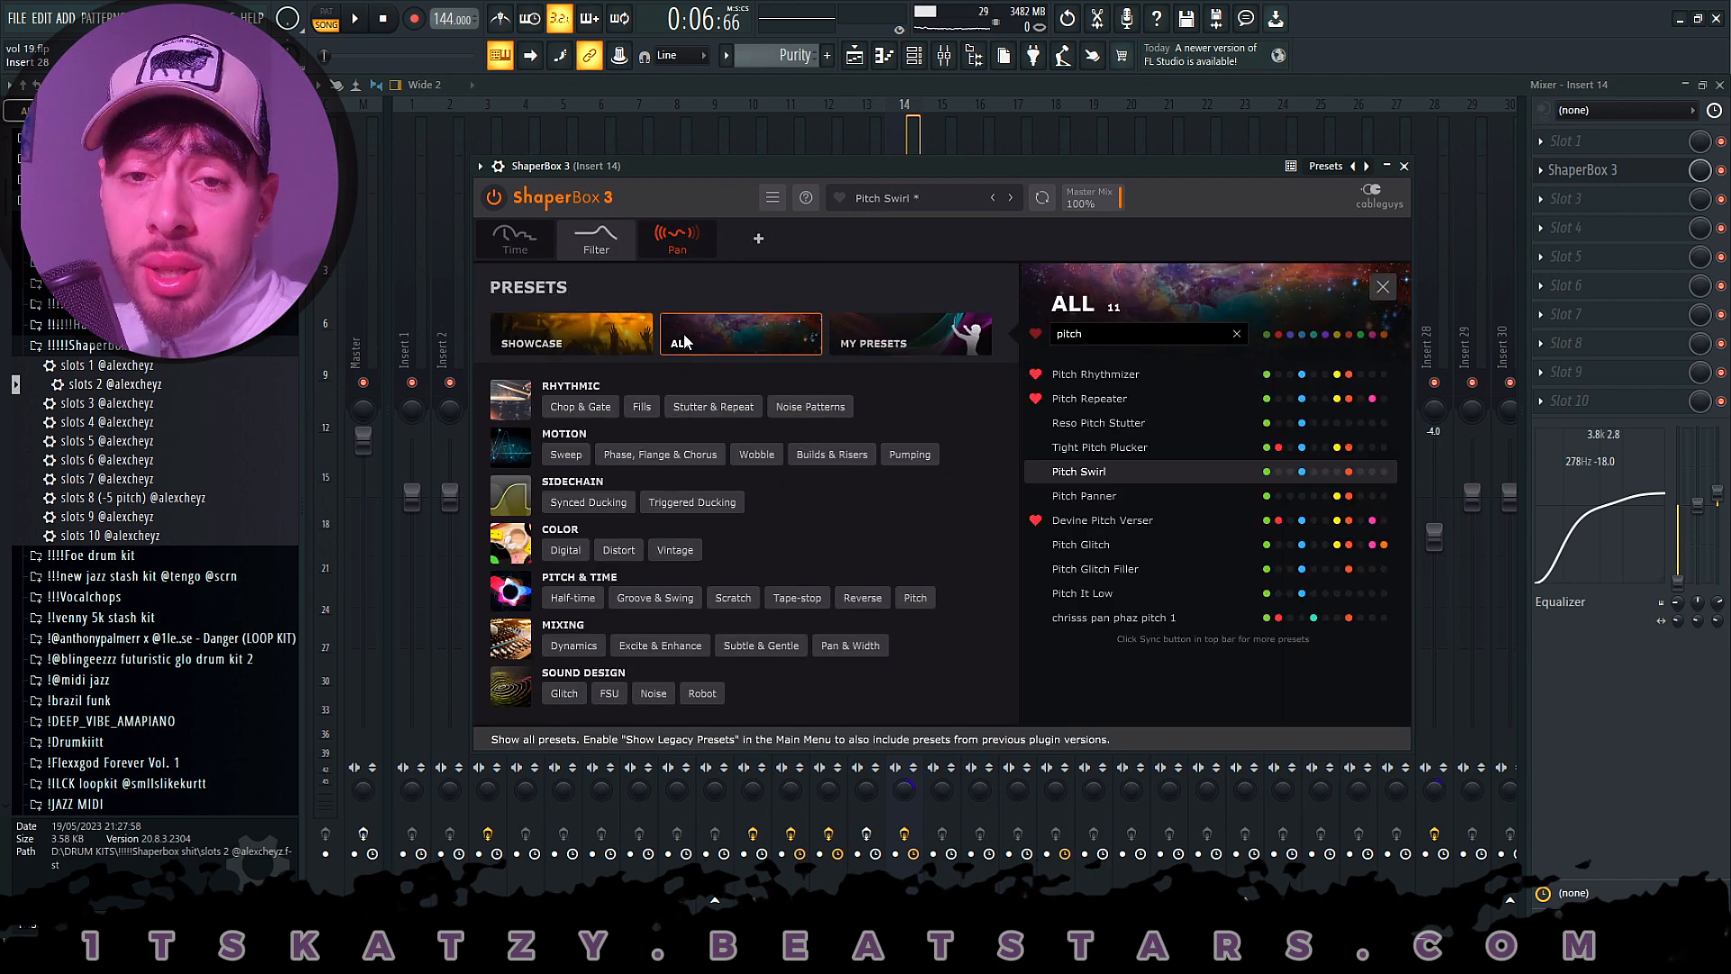
pyautogui.click(1236, 335)
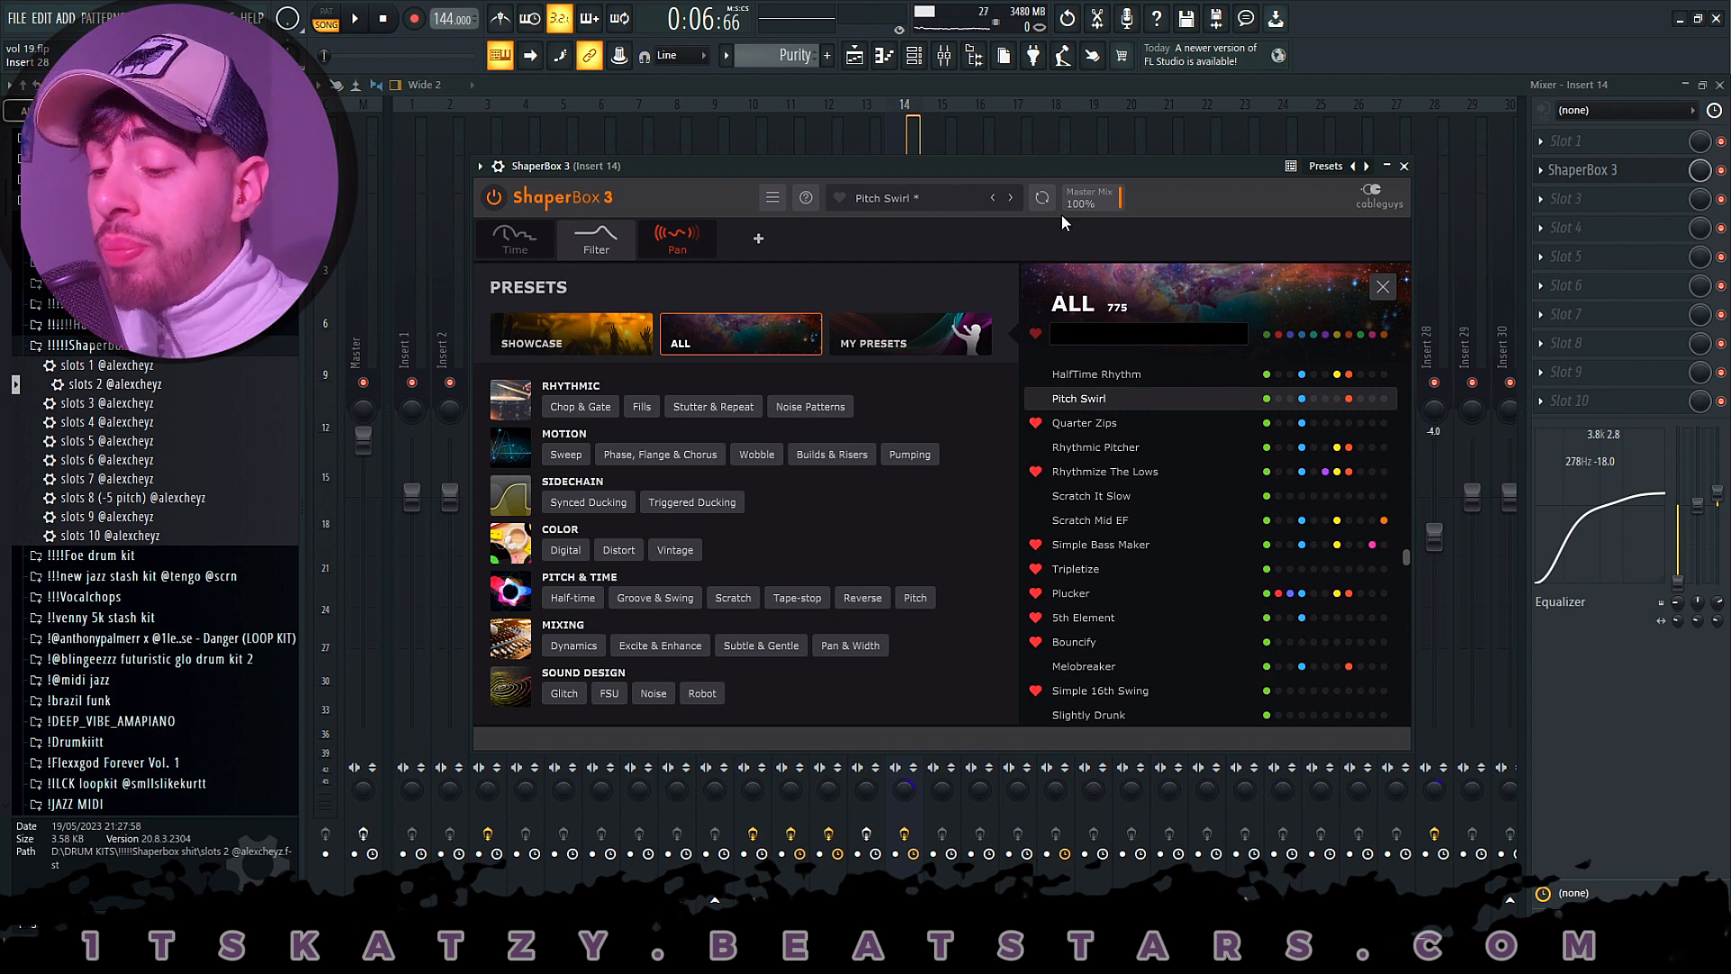
pyautogui.write('pi')
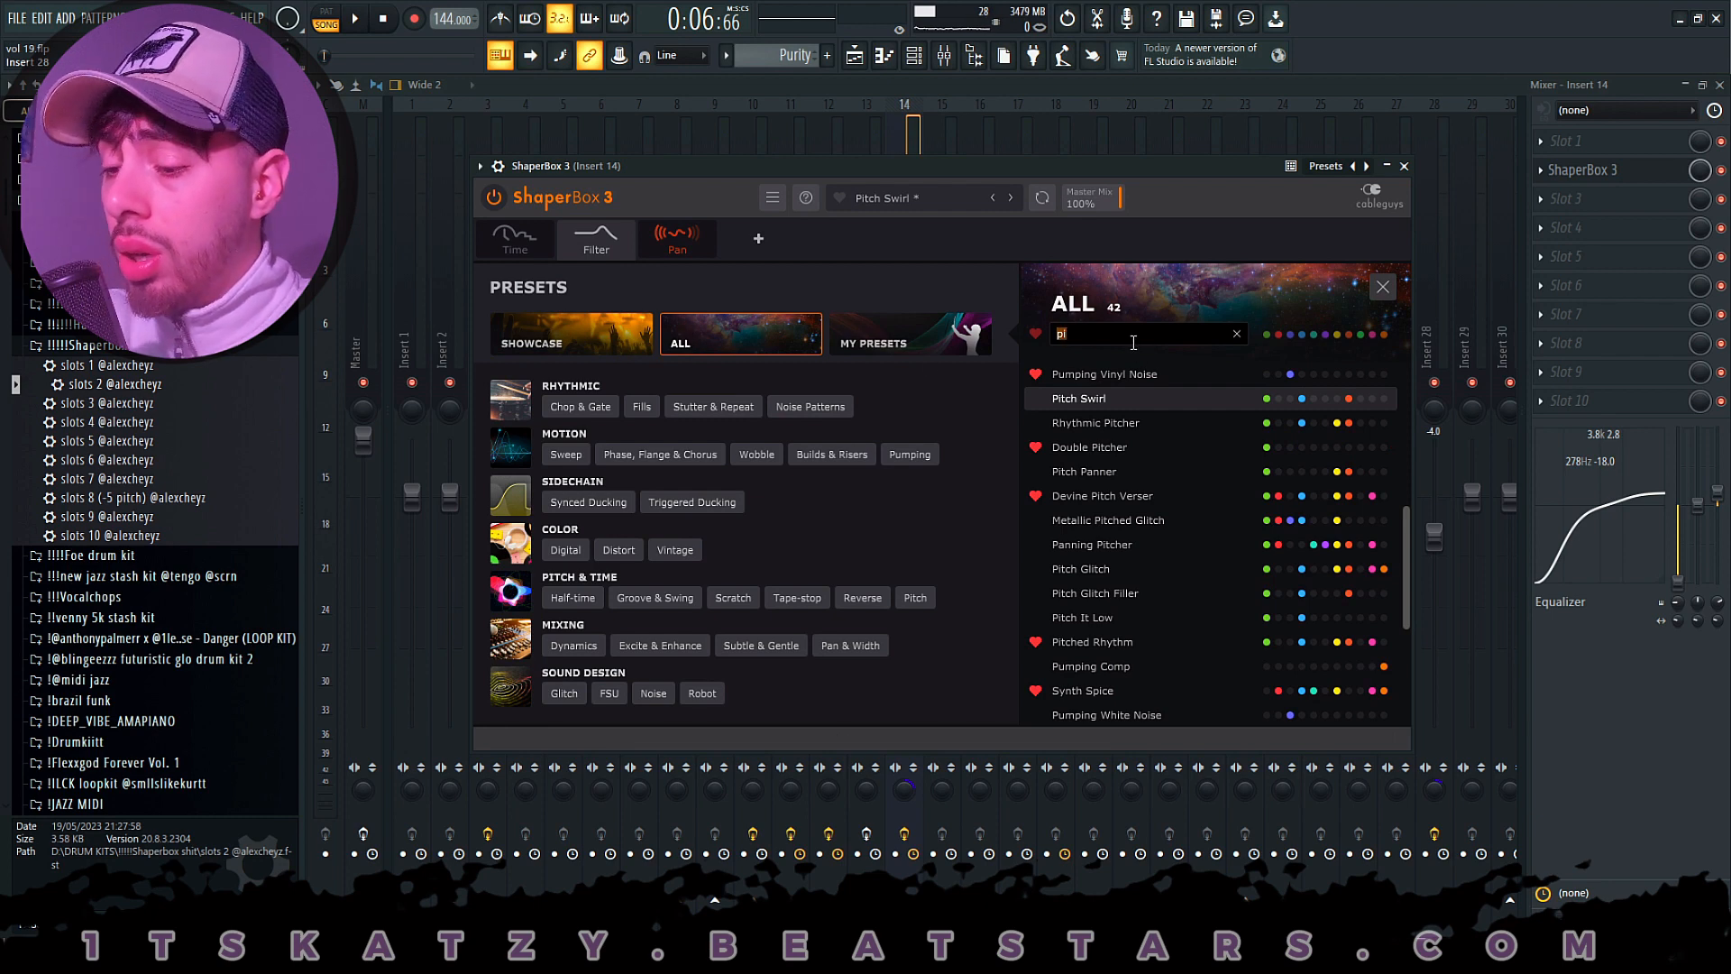
pyautogui.write('tc')
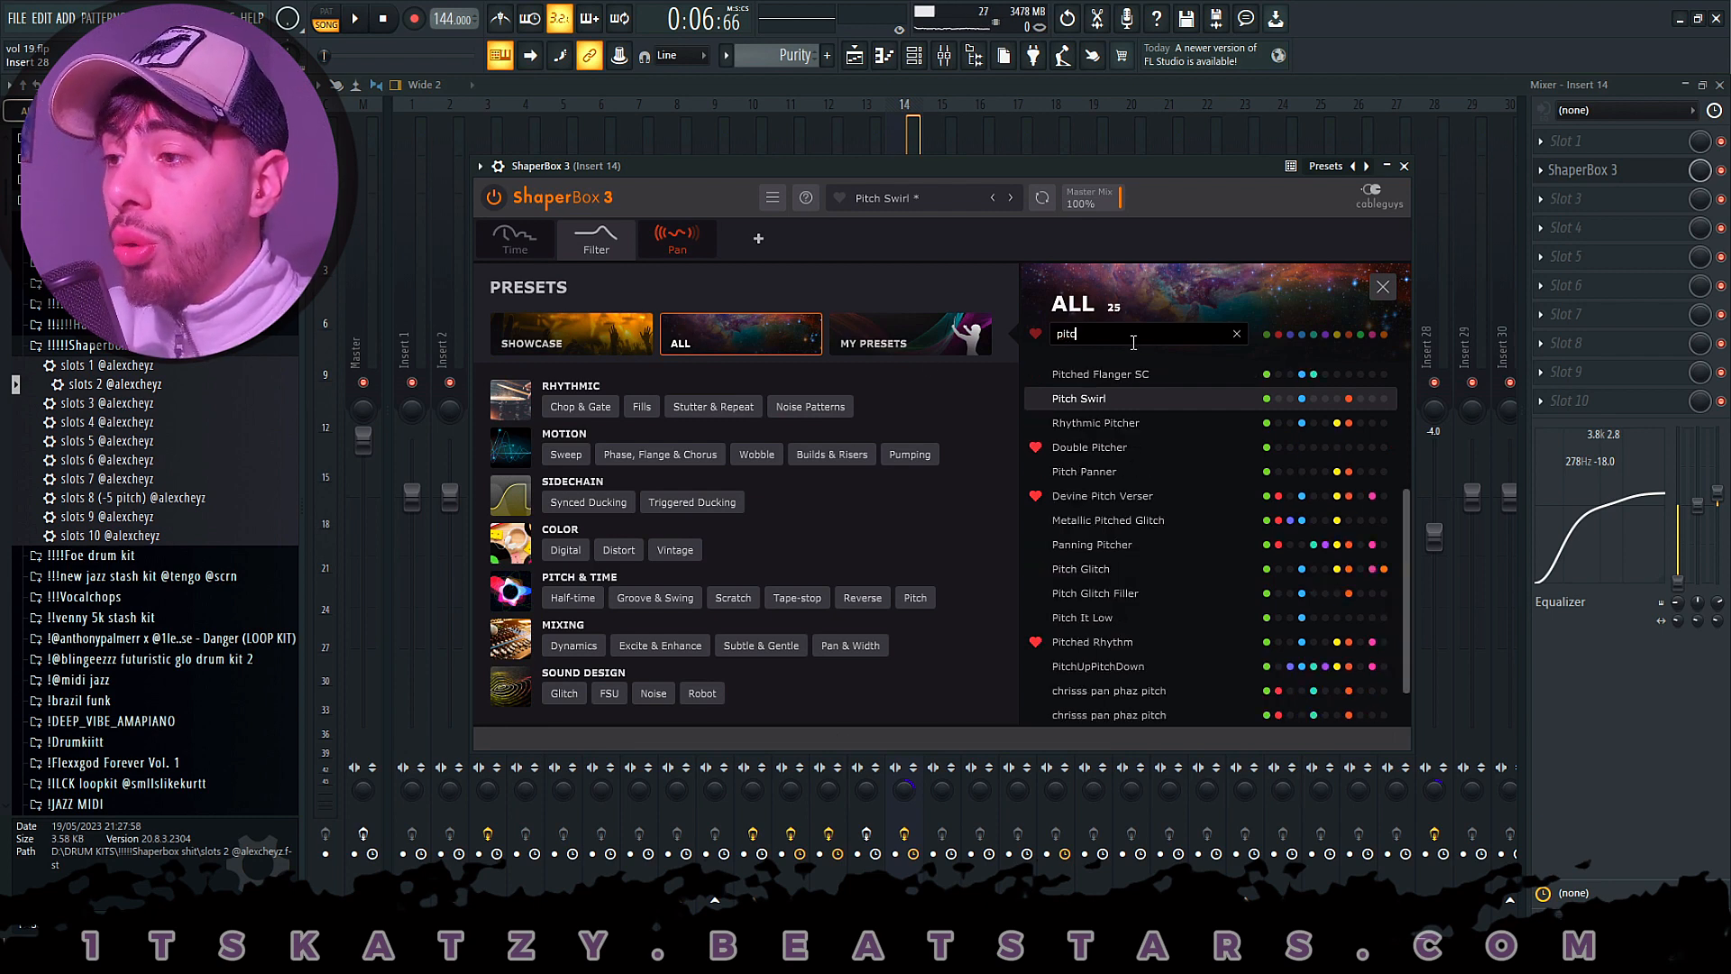
pyautogui.write('h')
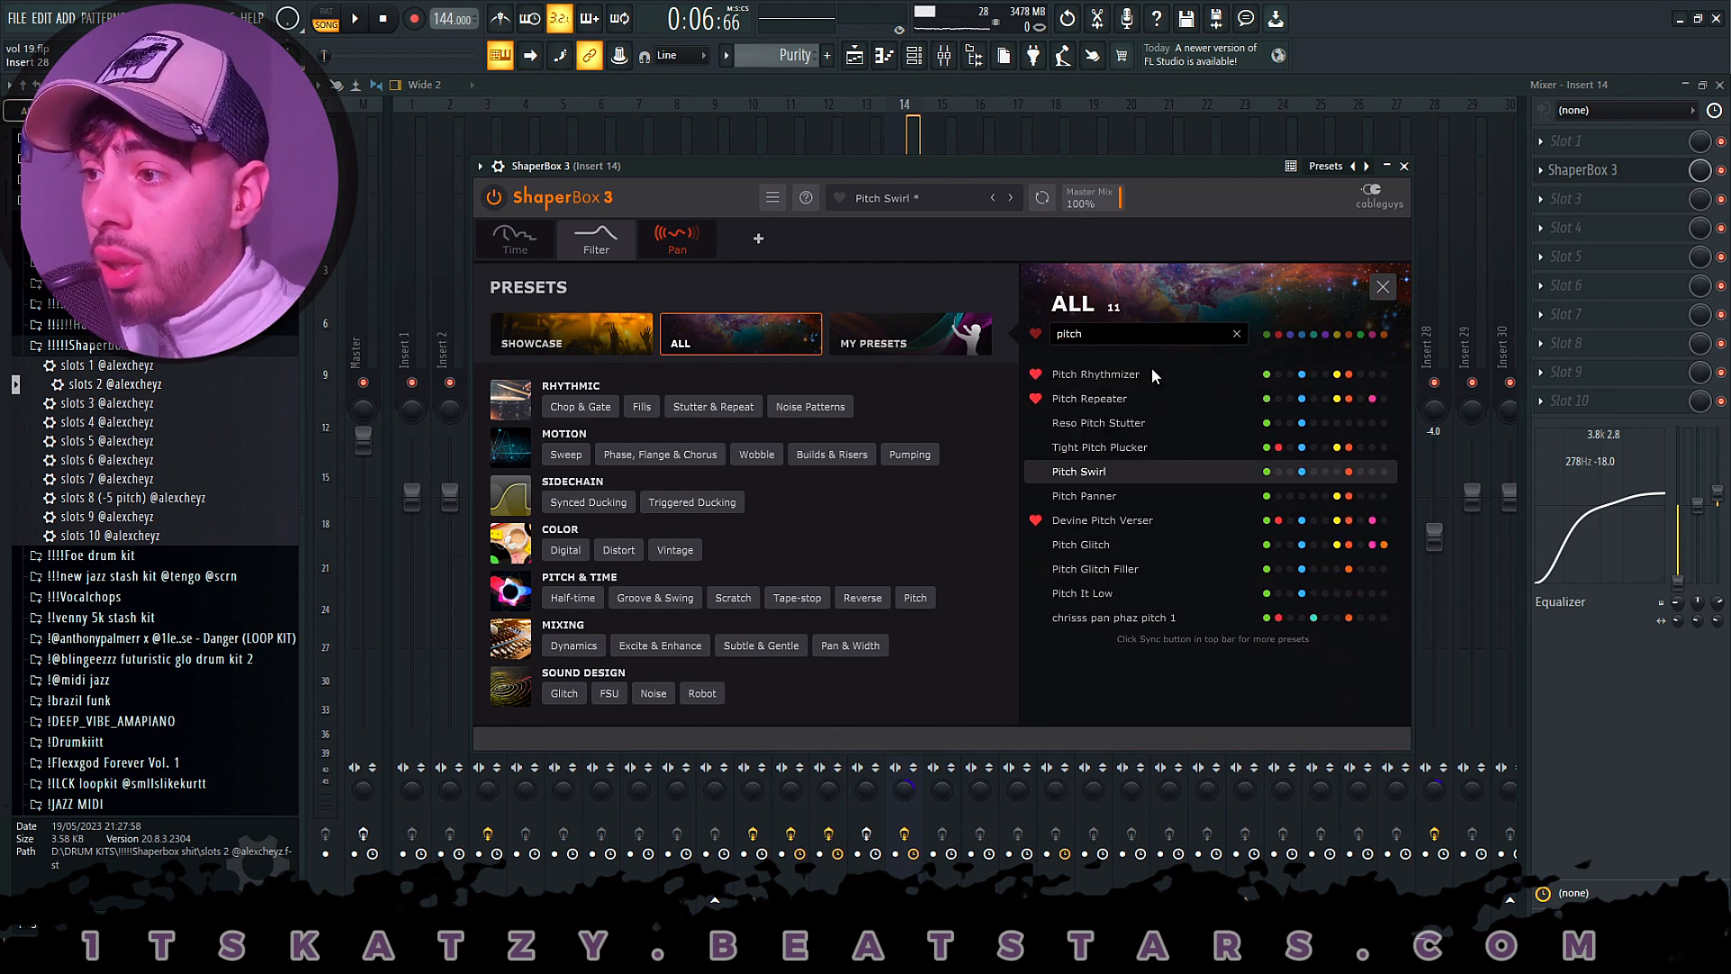
pyautogui.click(1126, 469)
# - Turn off ShaperBox 3's Time and Filter shapers and examine the Pan shaper's Mid and High bands
pyautogui.click(580, 238)
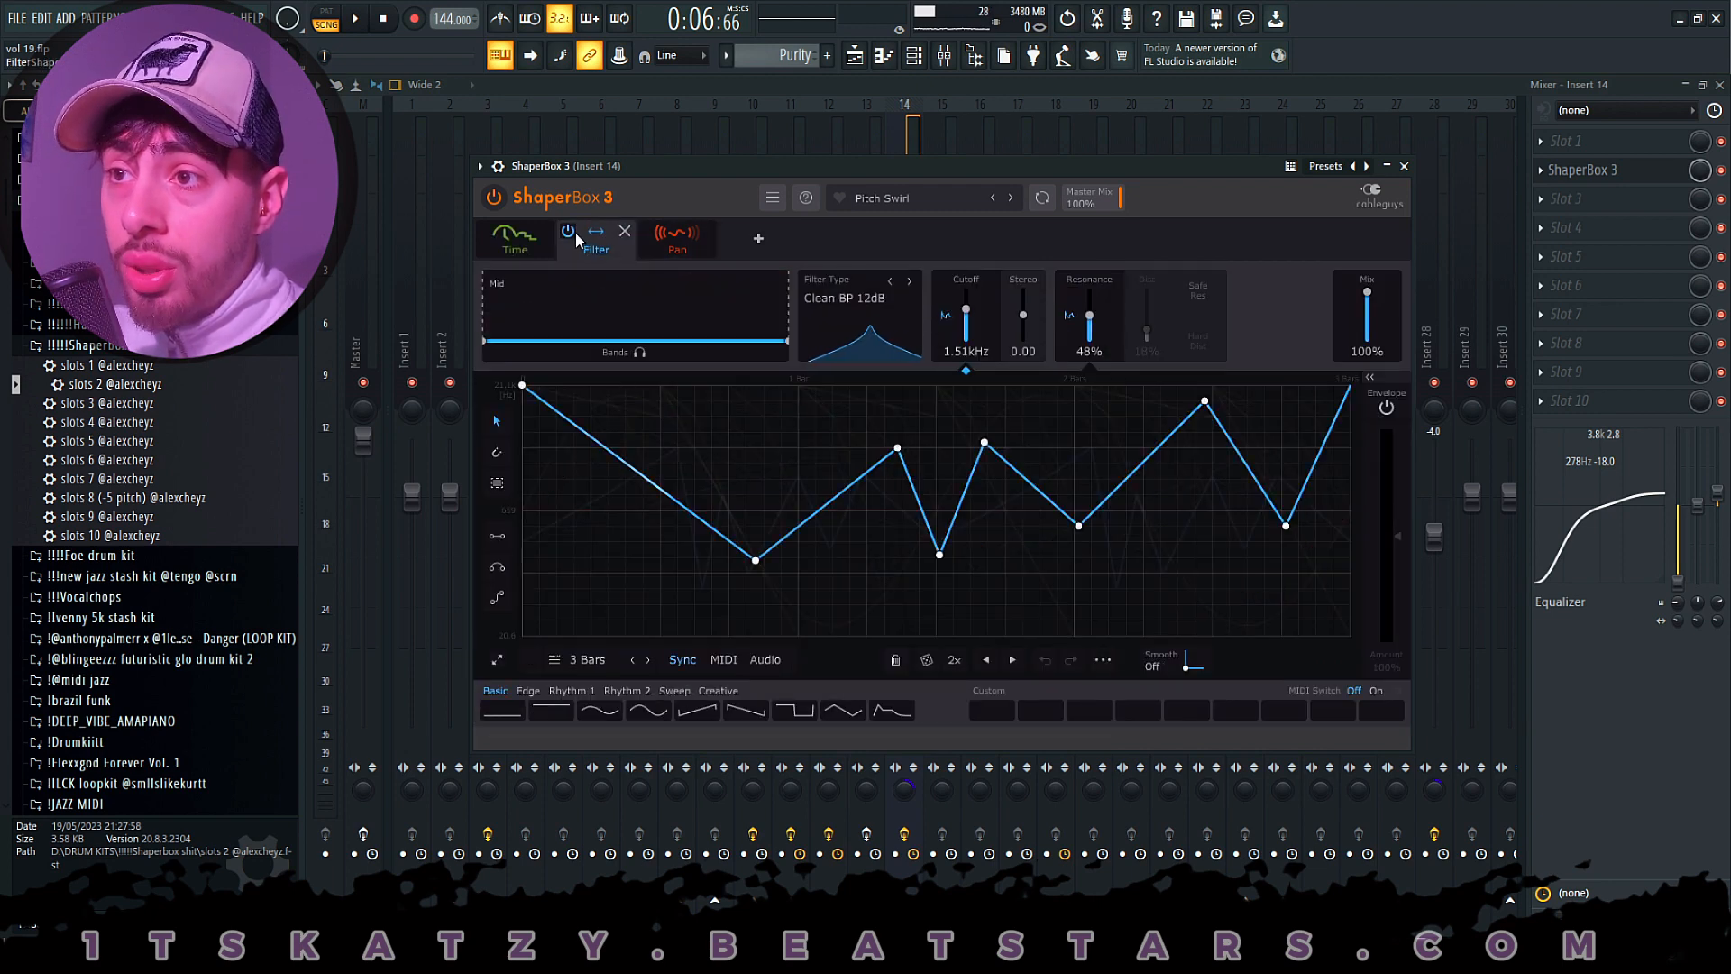
pyautogui.click(569, 233)
pyautogui.click(663, 255)
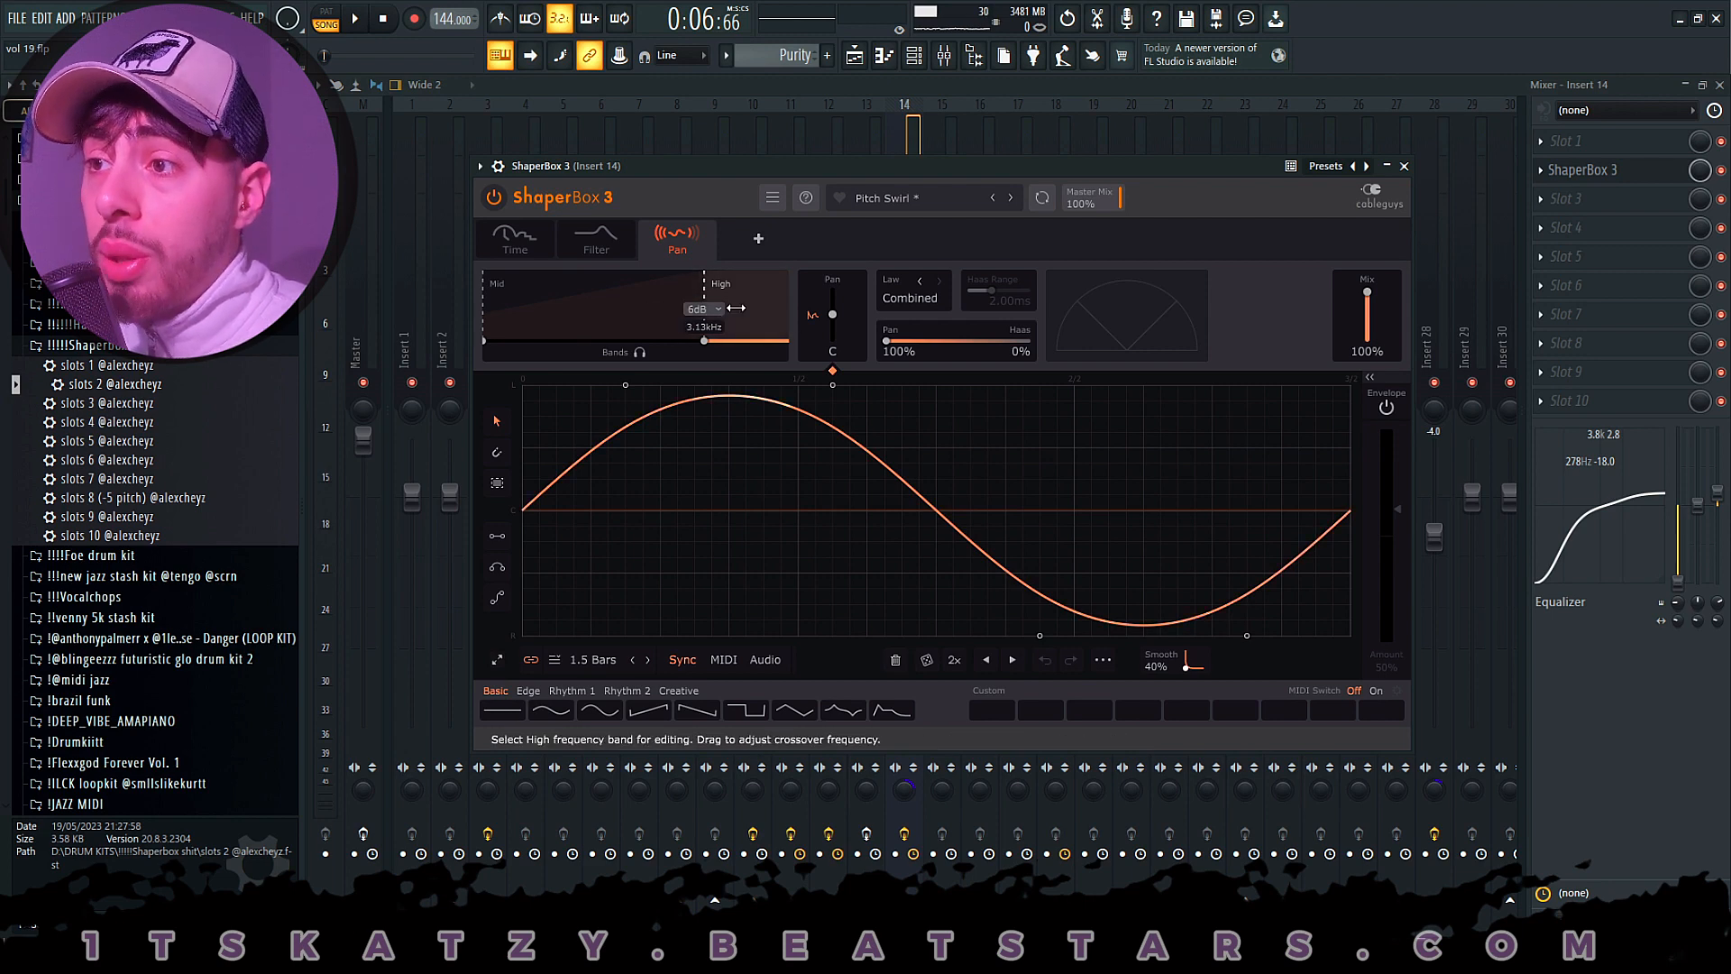
pyautogui.click(619, 306)
pyautogui.click(742, 309)
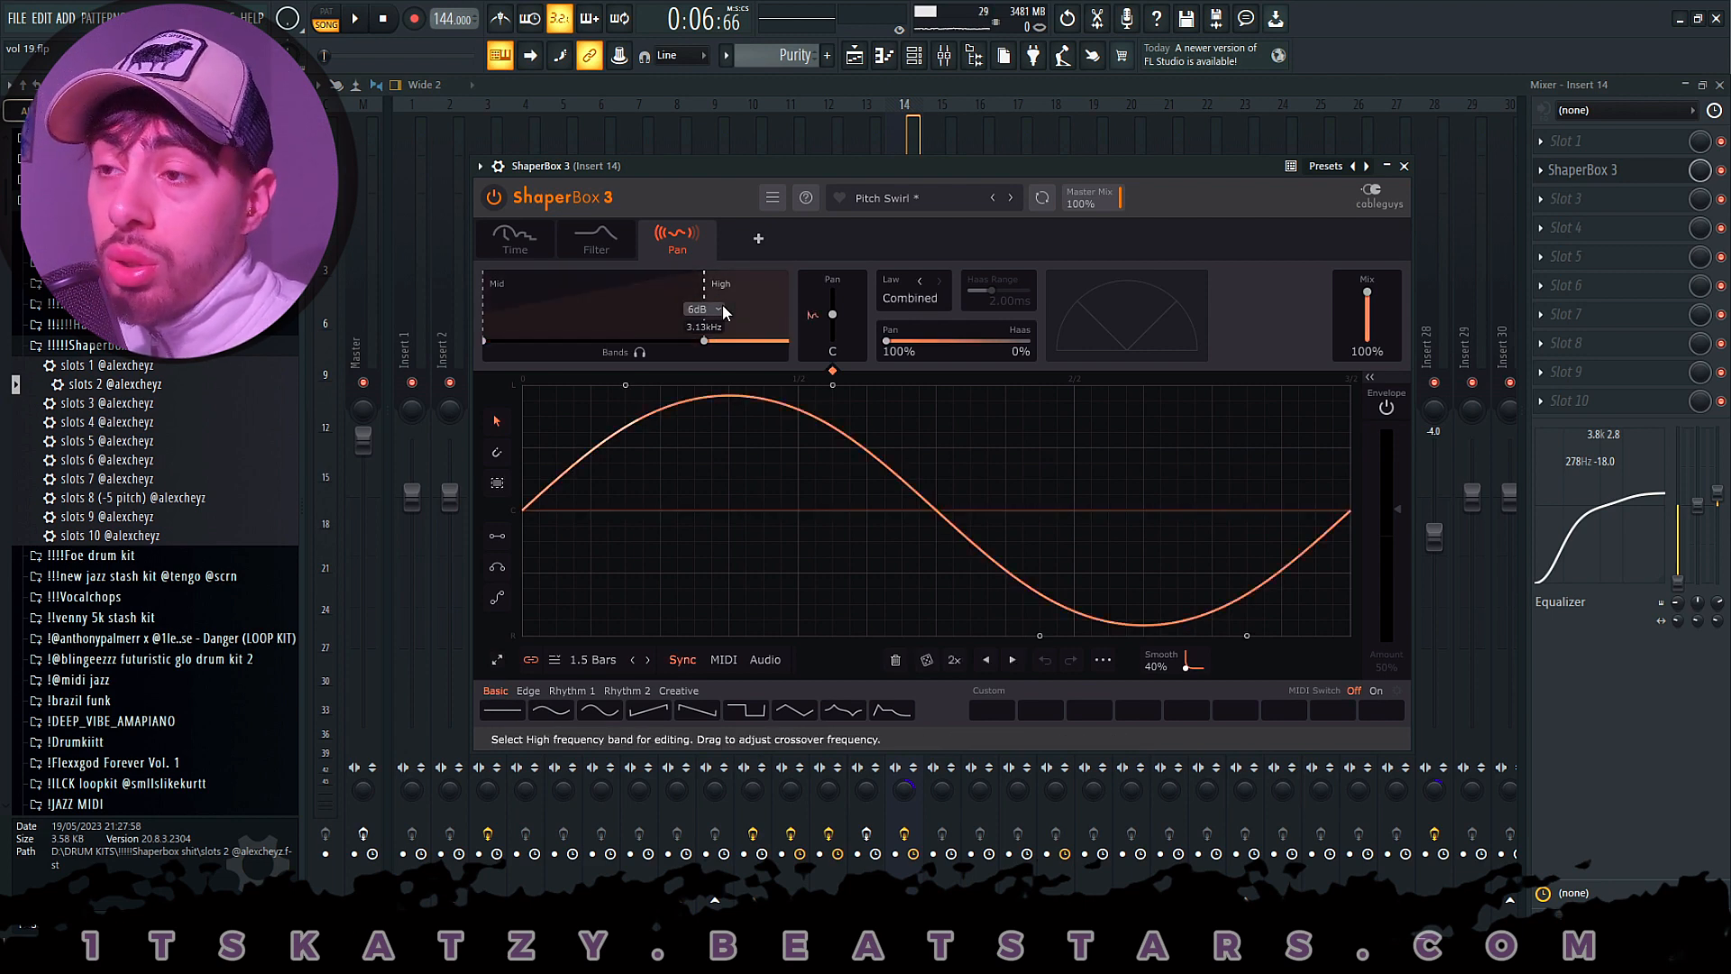
pyautogui.click(1333, 85)
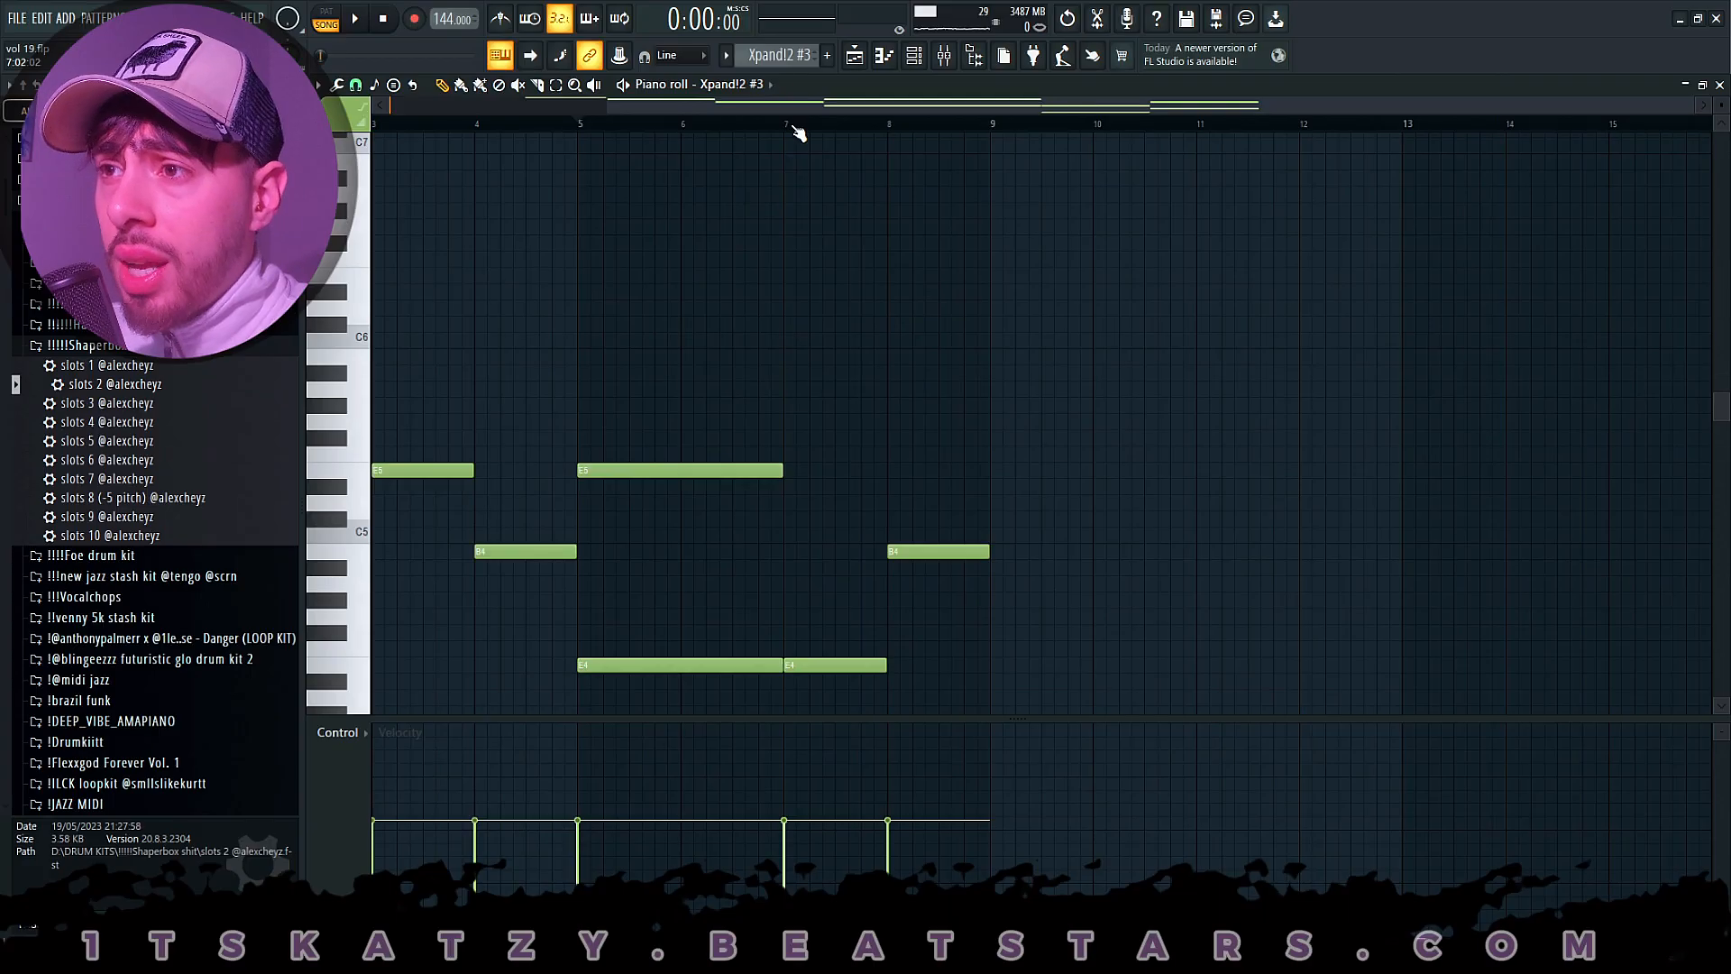
# - Open the Track 7 Xpand!2 #3 clip and examine all its notes in the piano roll
pyautogui.hscroll(-3, 794, 181)
pyautogui.scroll(-4, 766, 261)
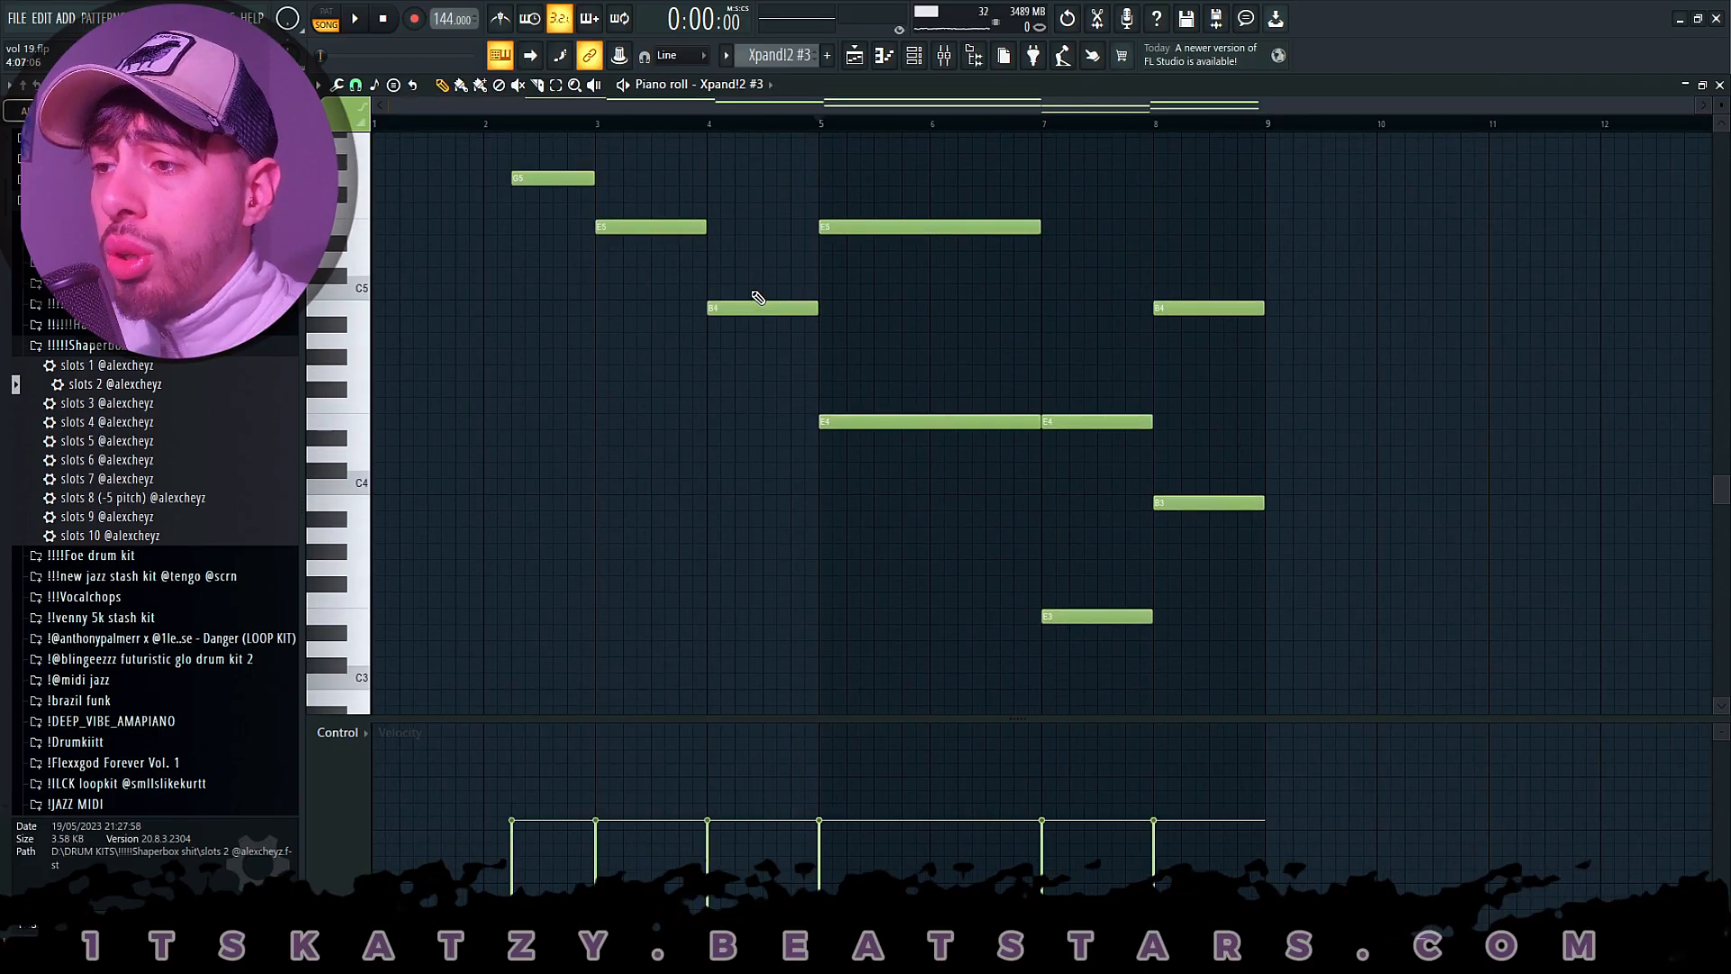
pyautogui.scroll(1, 901, 289)
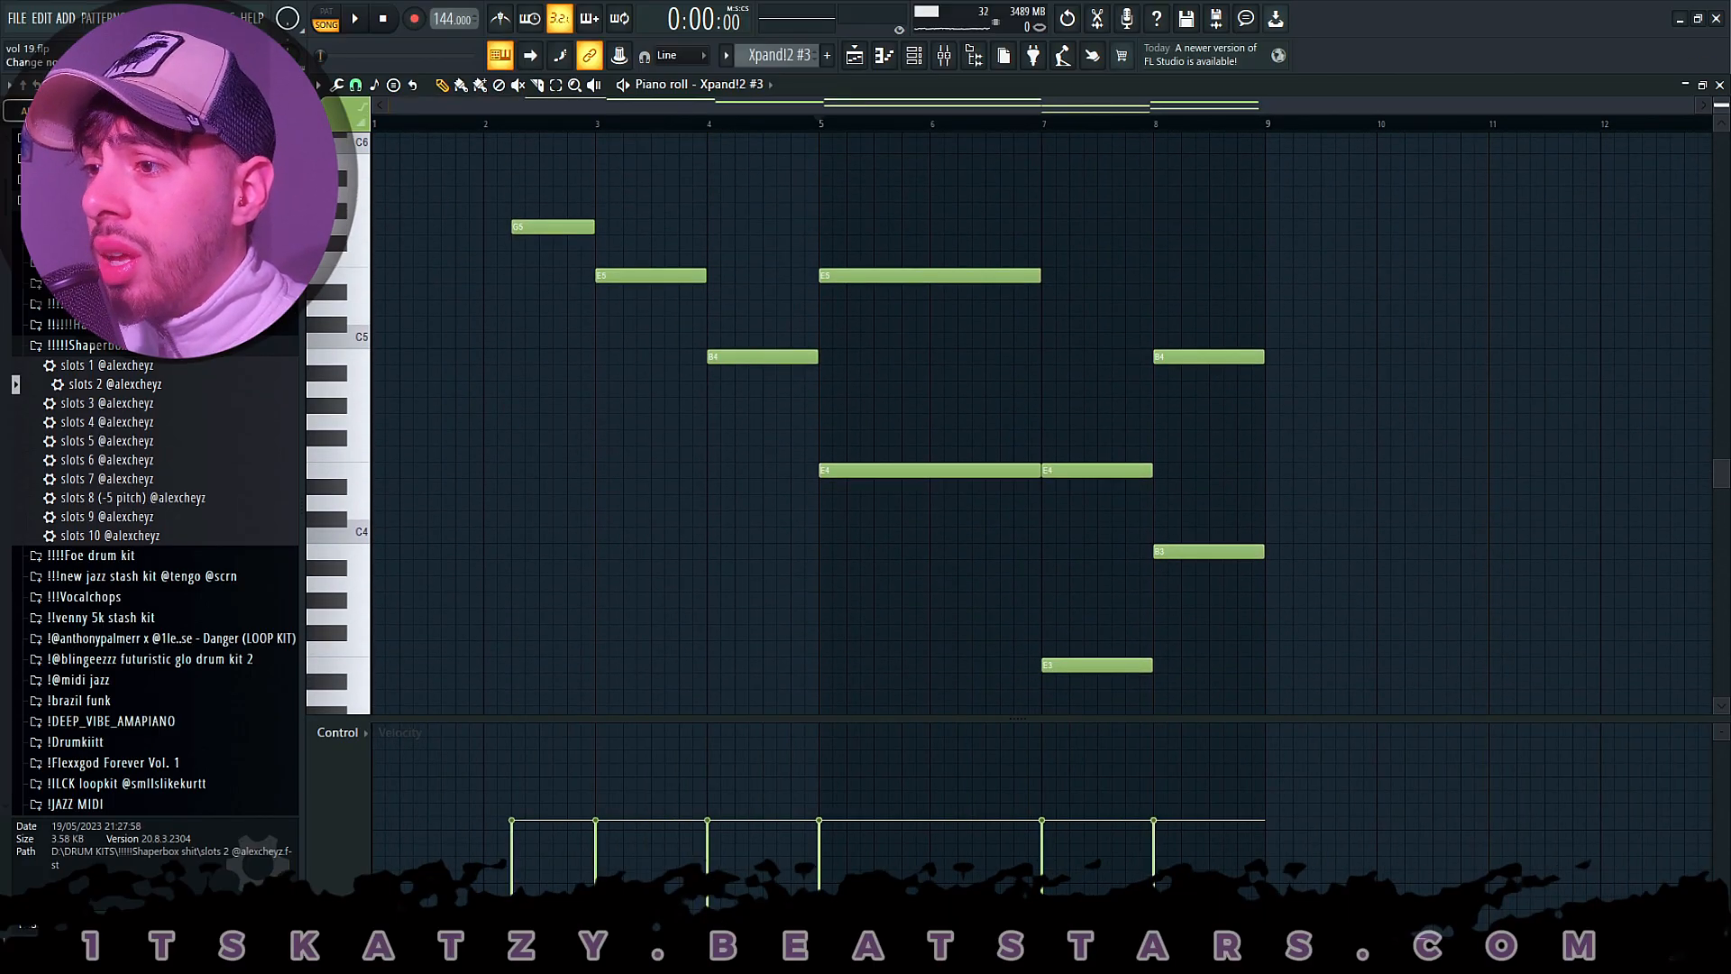
pyautogui.moveTo(1721, 106); pyautogui.dragTo(1722, 111)
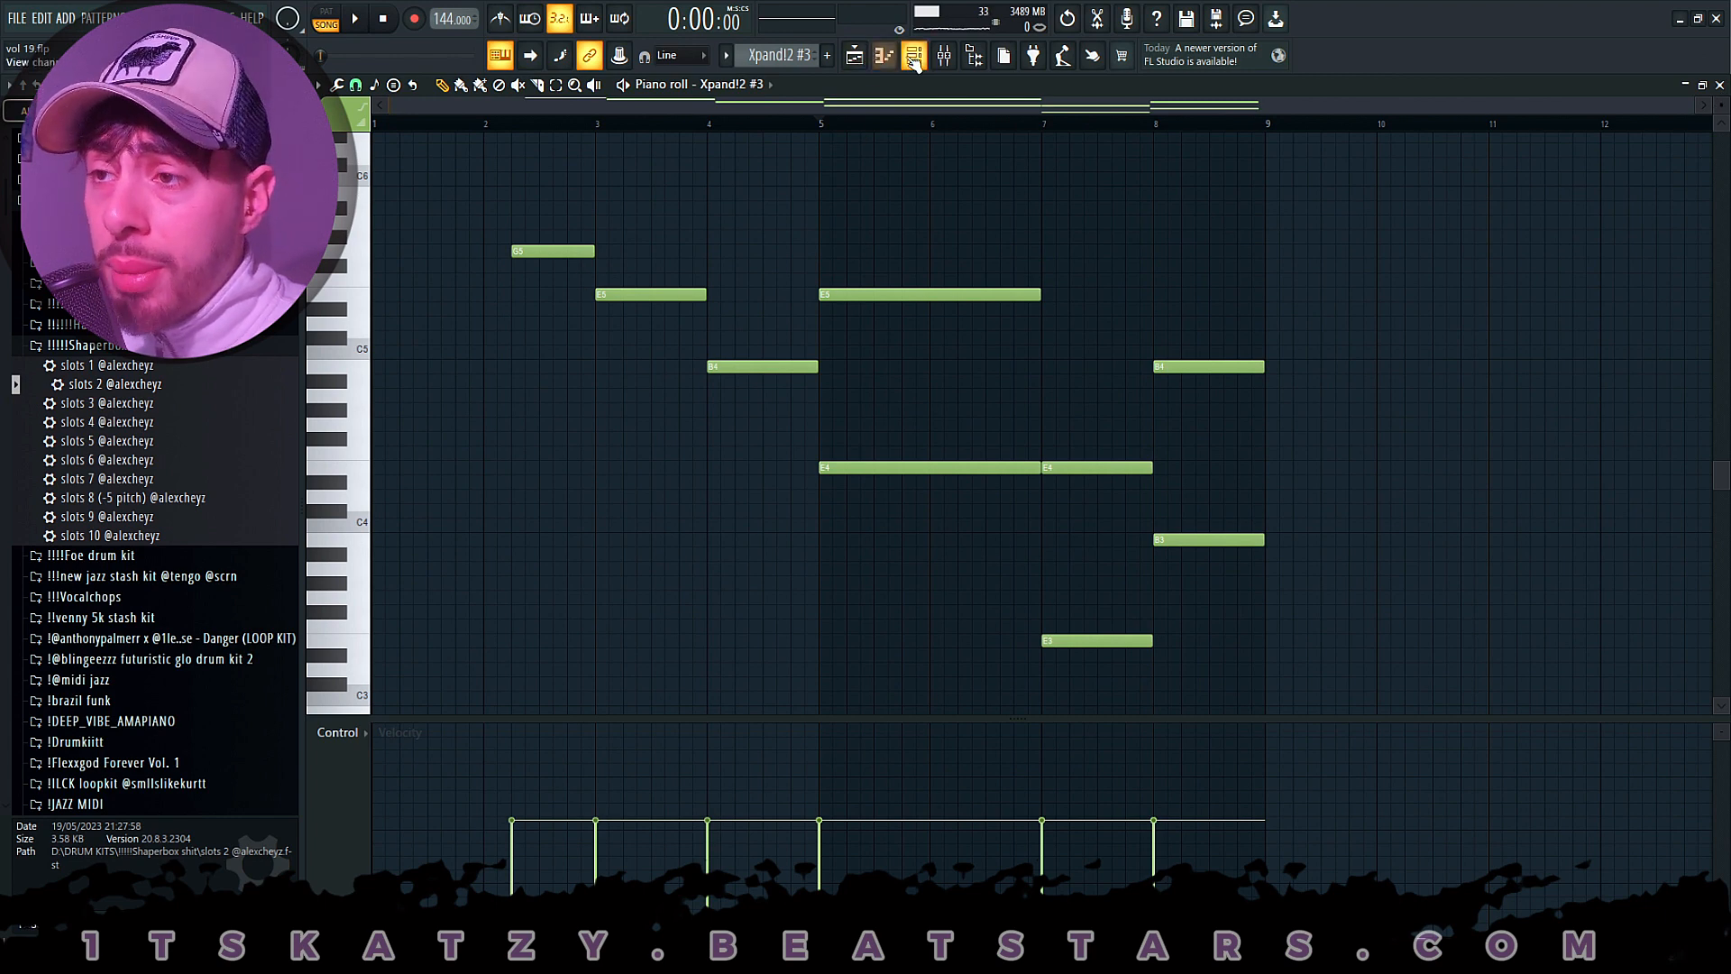
# - Open the Xpand!2 #3 instrument and locate the 25 Bright Legato Pad preset in the Strings category
pyautogui.press('F6')
pyautogui.click(570, 462)
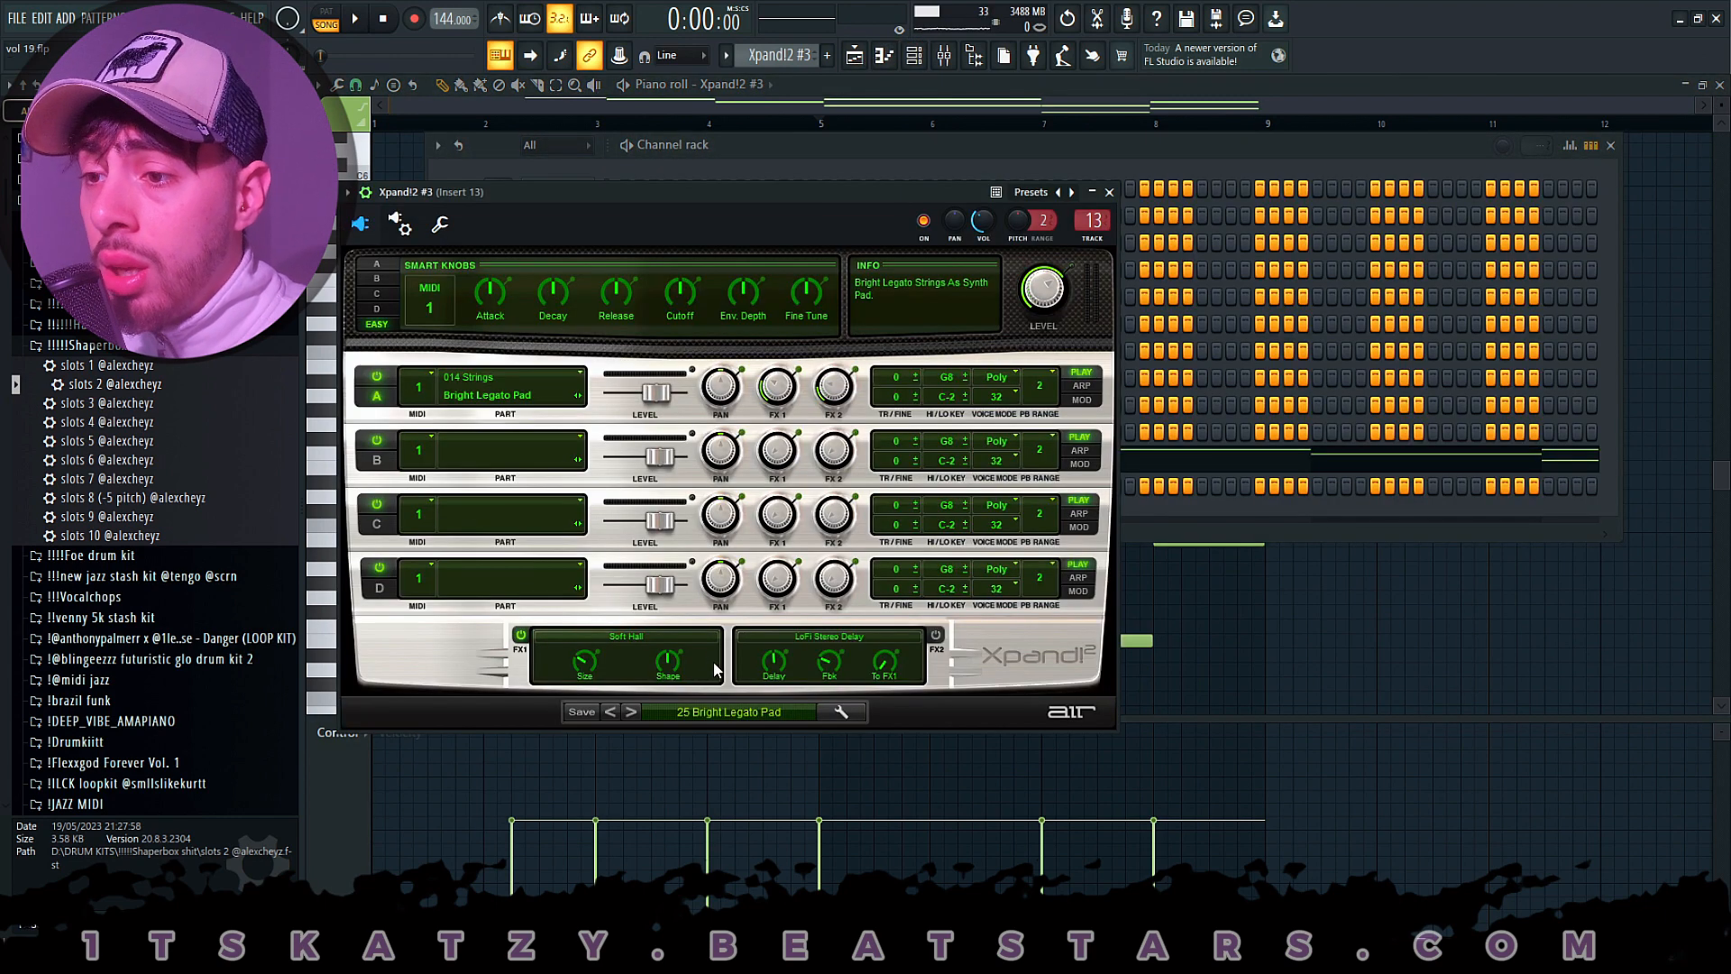
pyautogui.click(734, 709)
pyautogui.moveTo(748, 717)
pyautogui.moveTo(722, 763)
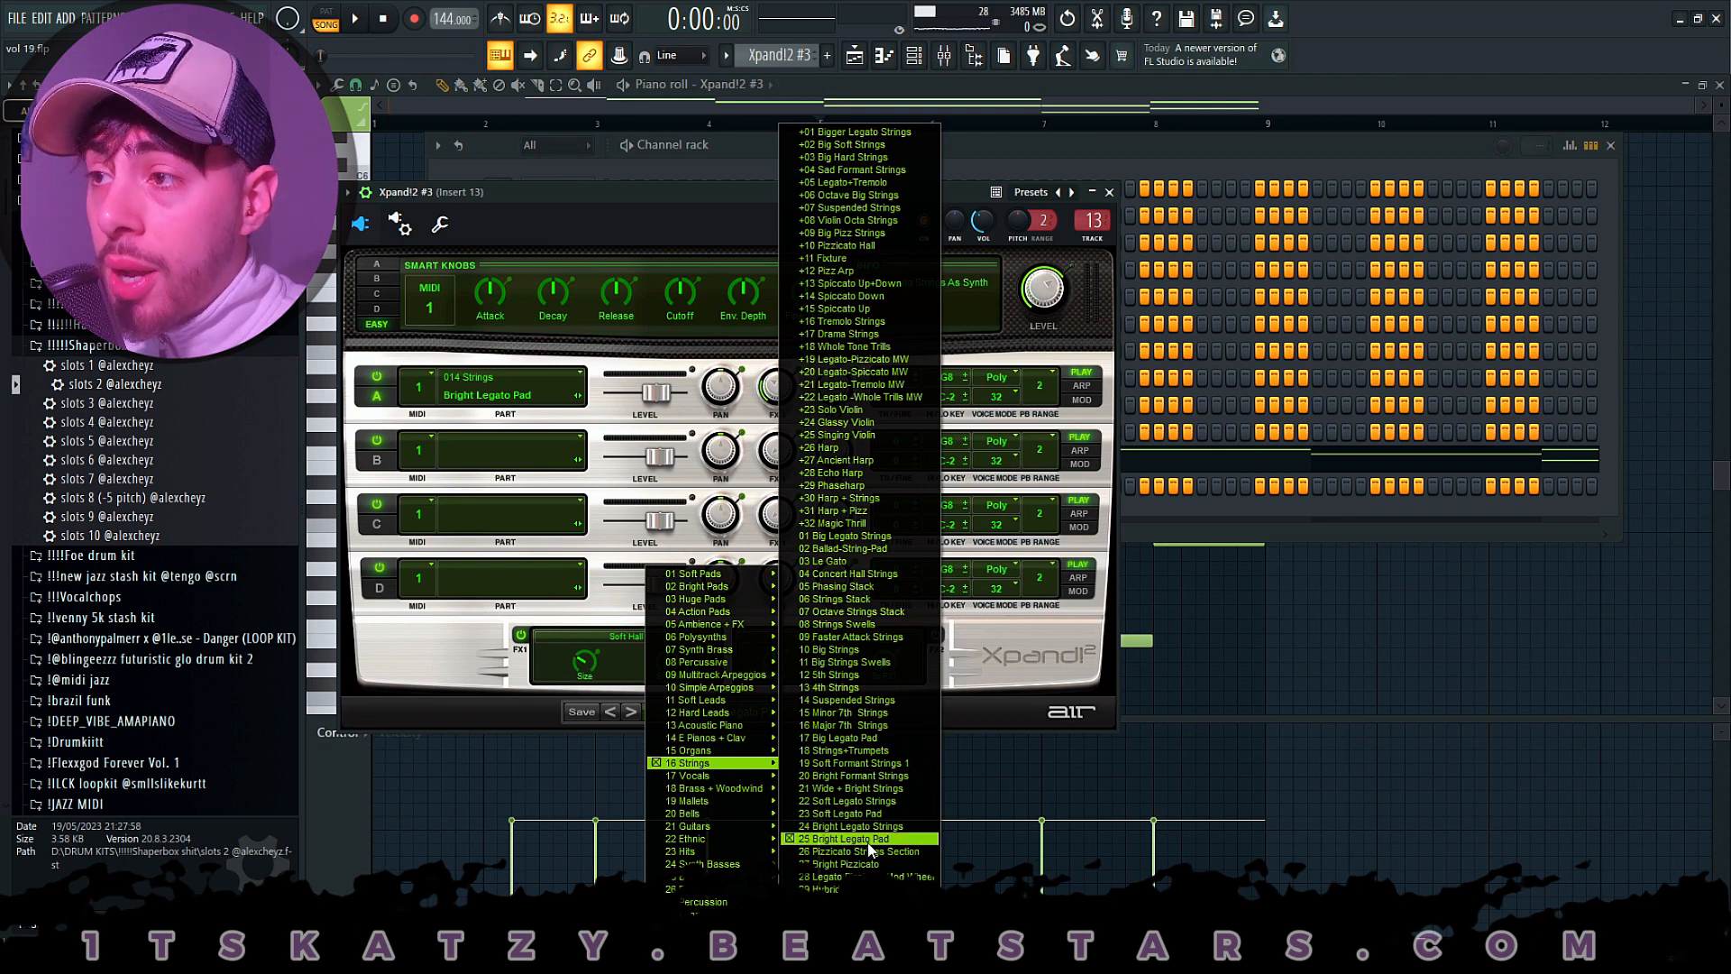
# - Close the Xpand!2 #3 instrument and play back its notes in the piano roll
pyautogui.click(1109, 192)
pyautogui.rightClick(558, 459)
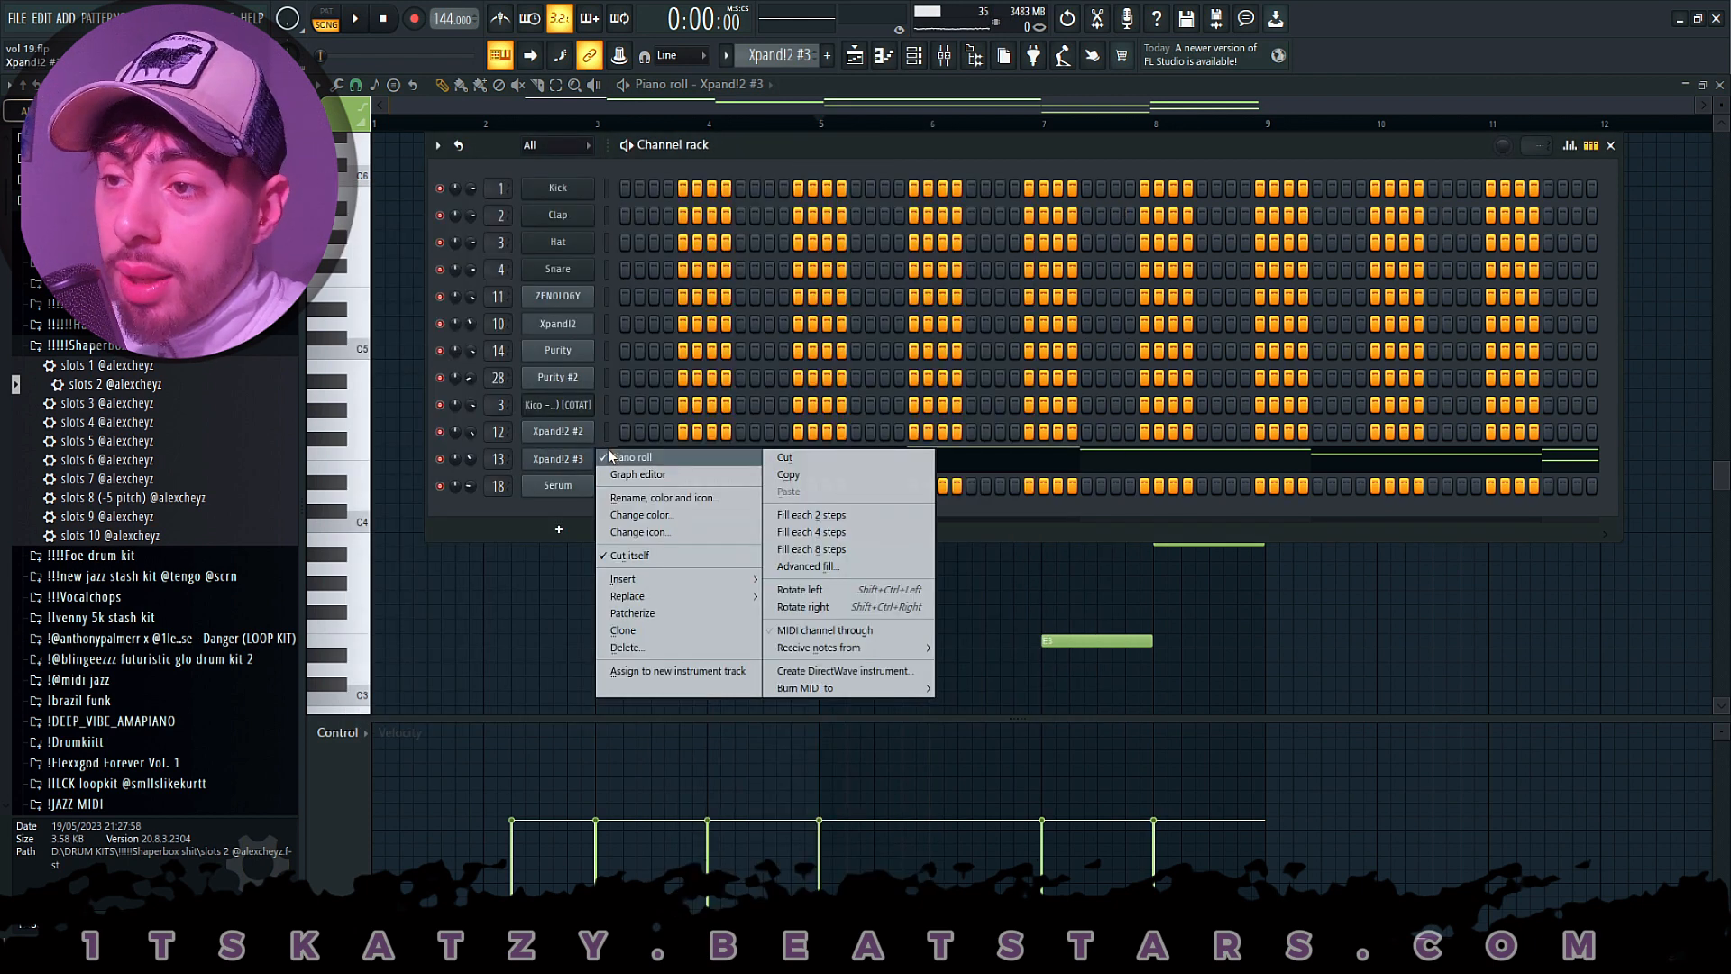
pyautogui.click(610, 458)
pyautogui.press('space')
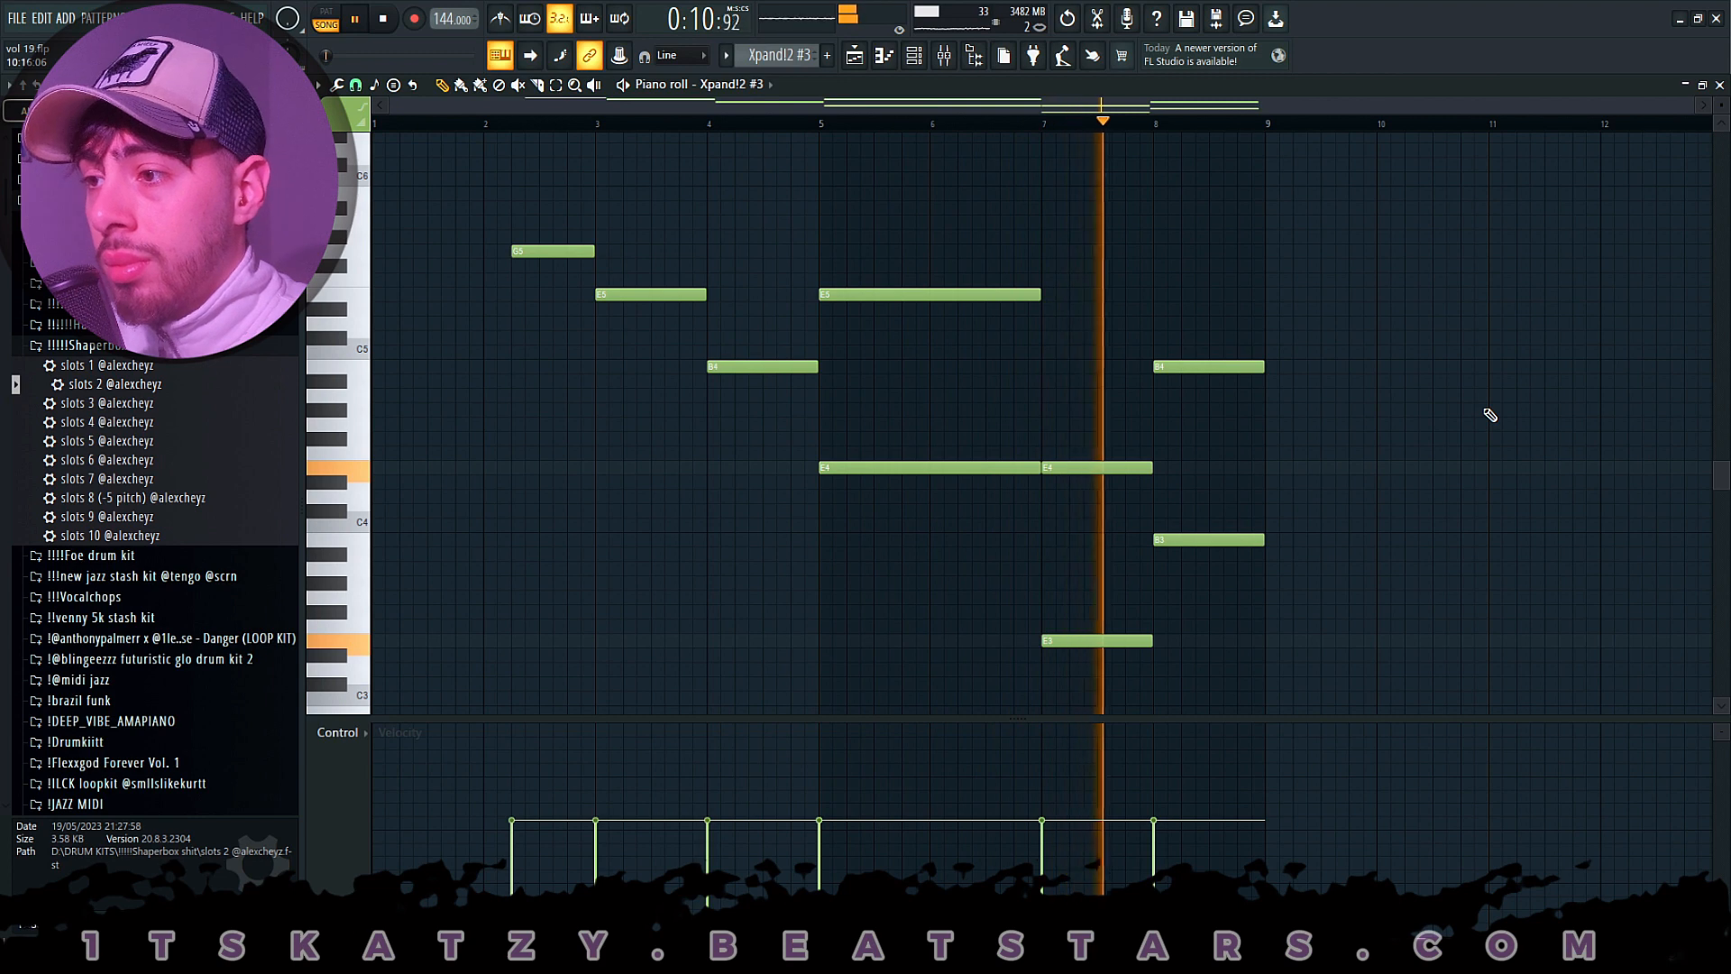
pyautogui.press('space')
# - Examine Insert 13's first Fruity parametric EQ 2 and the Fruity Stereo Enhancer's preset list in the mixer
pyautogui.click(944, 56)
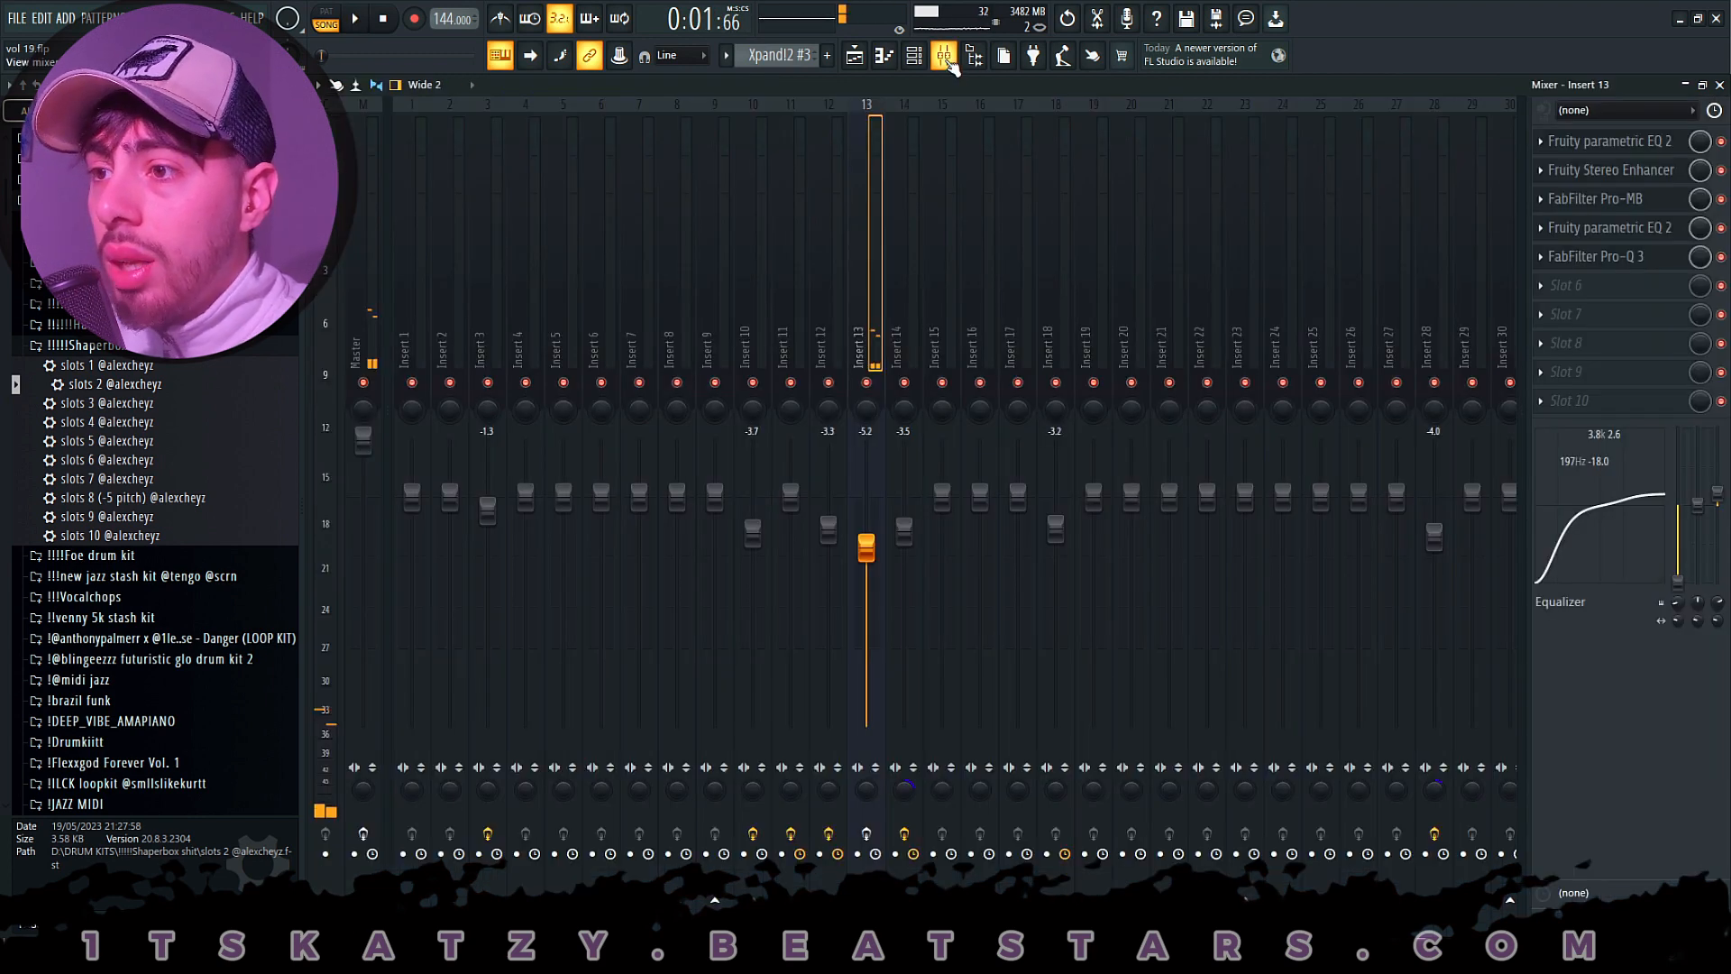
pyautogui.click(1620, 147)
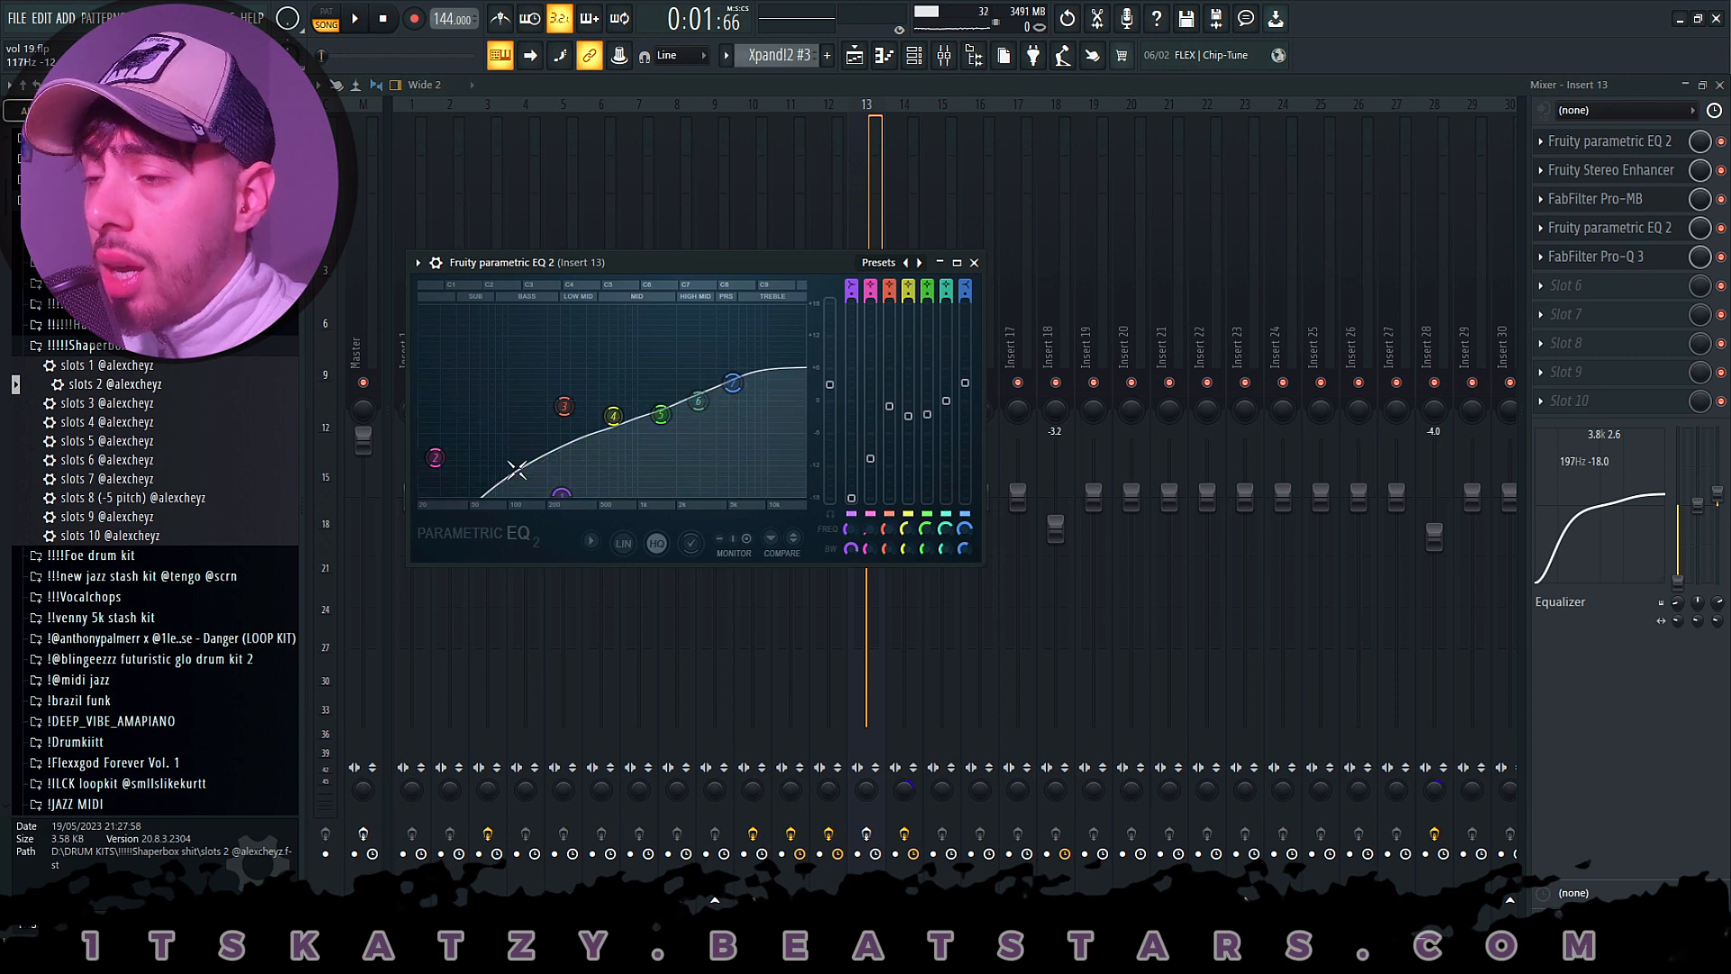
pyautogui.click(1627, 174)
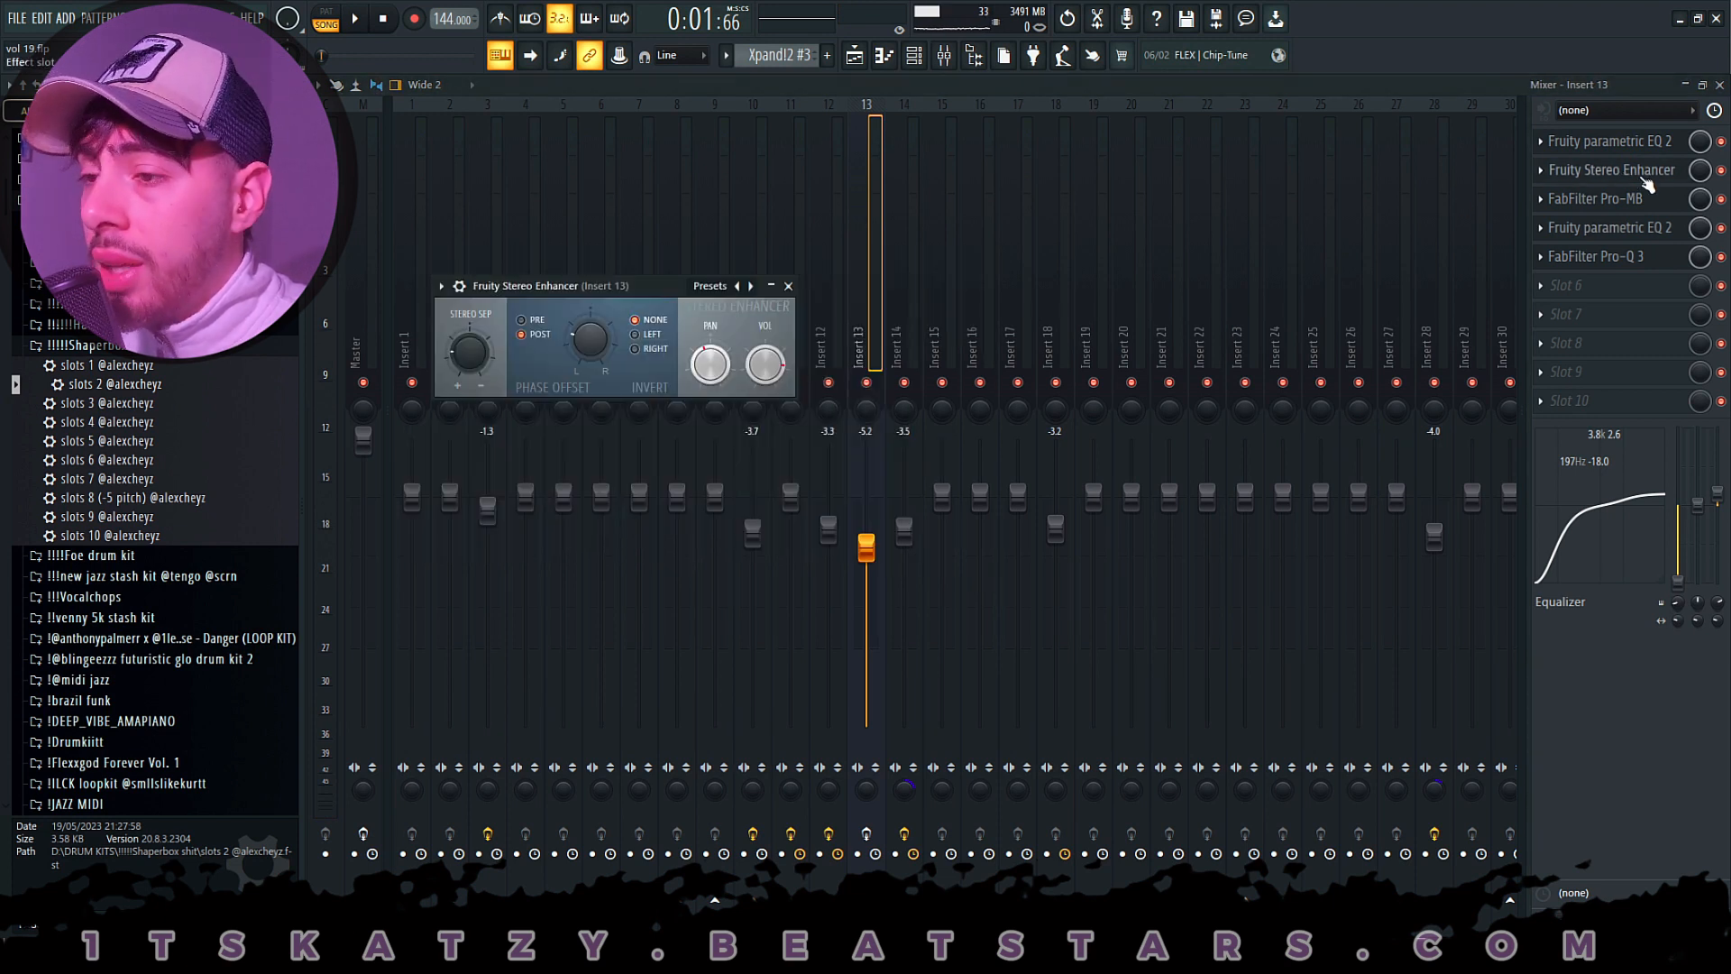
pyautogui.click(704, 287)
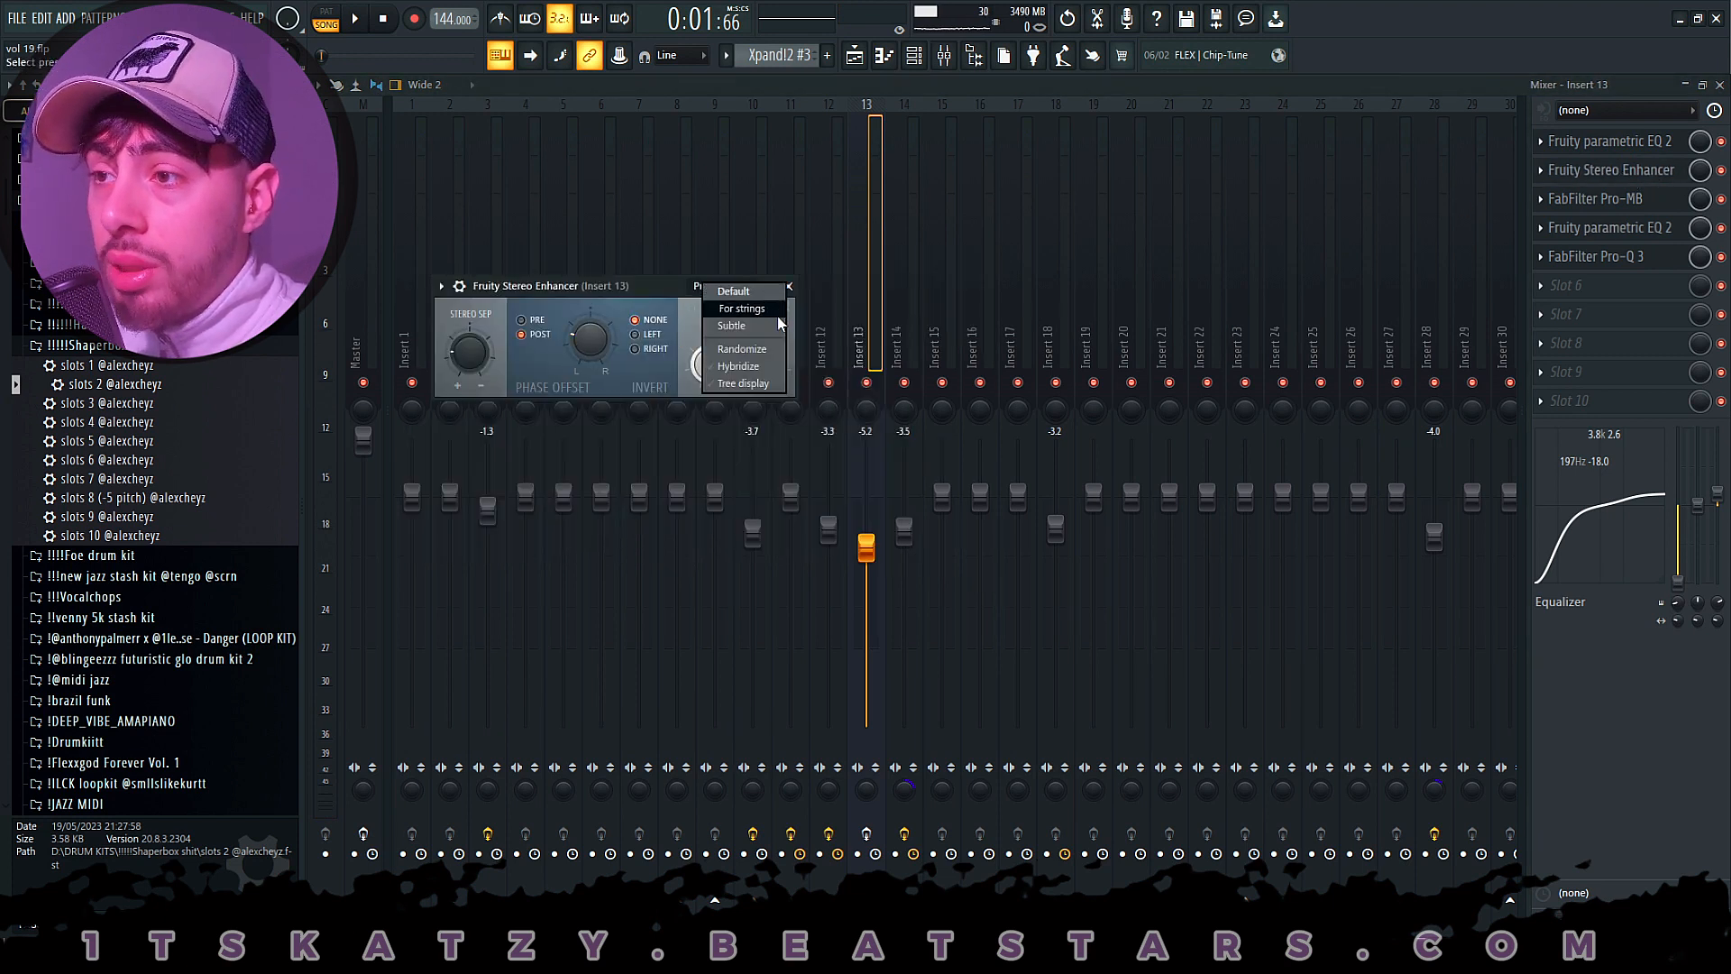
# - Examine Insert 13's FabFilter Pro-MB, second Fruity parametric EQ 2 and the high-shelf band in FabFilter Pro-Q 3
pyautogui.click(1599, 199)
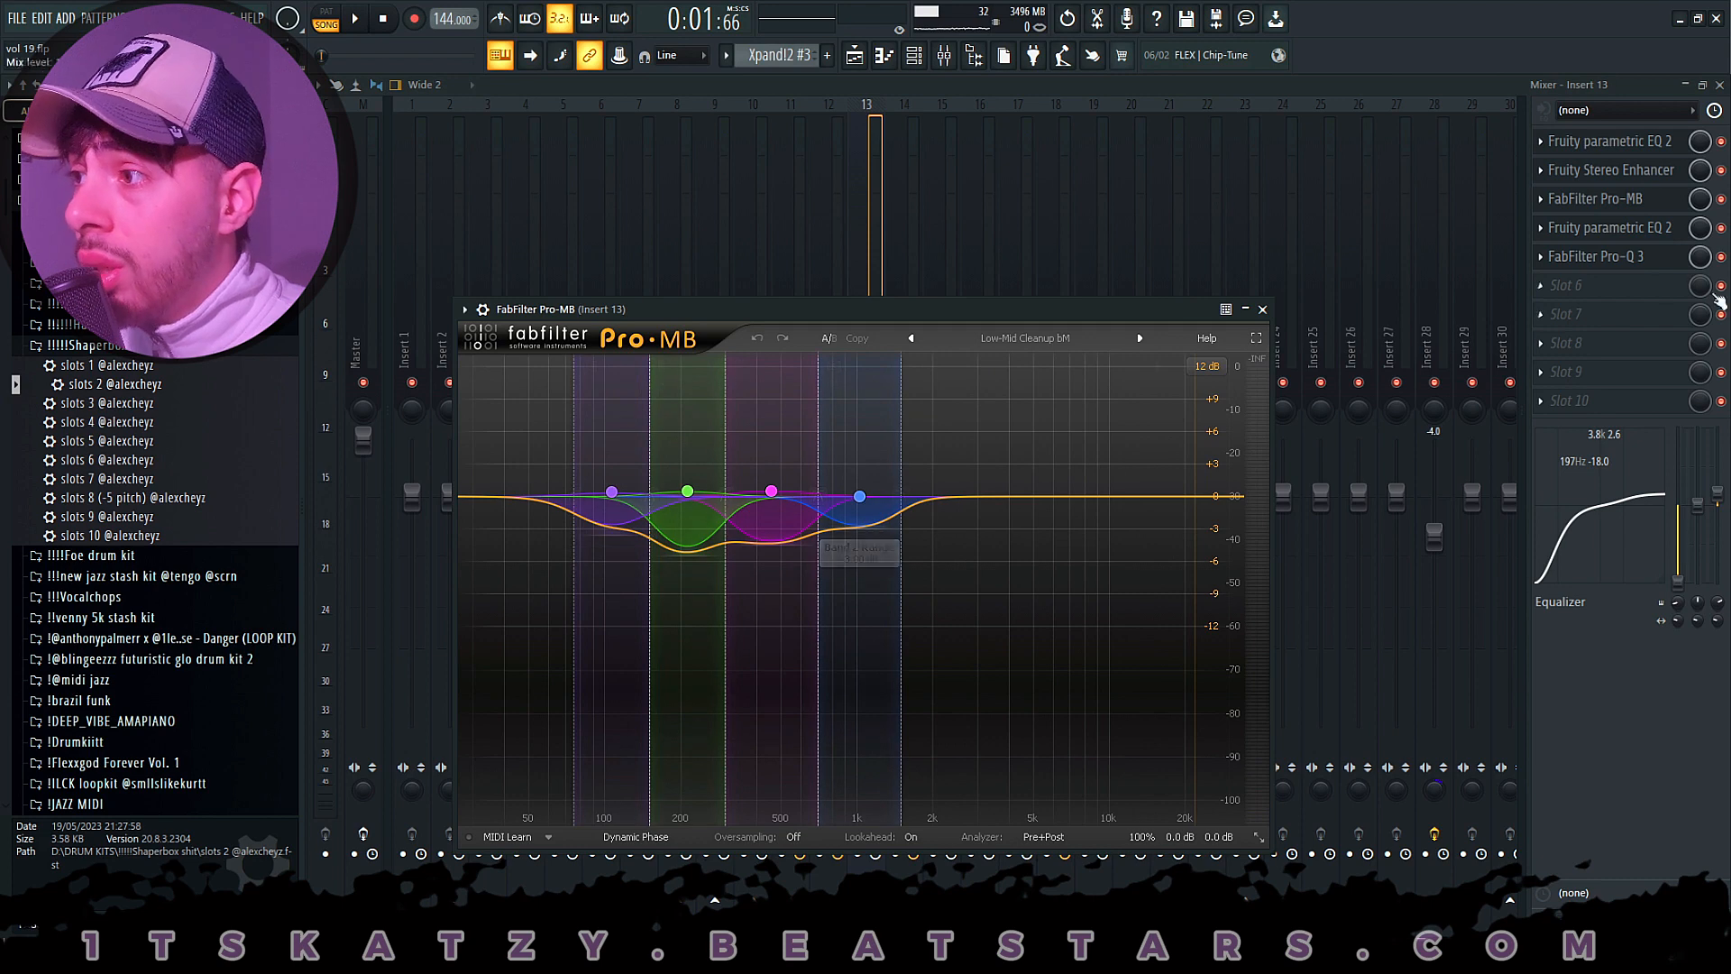
pyautogui.click(1609, 227)
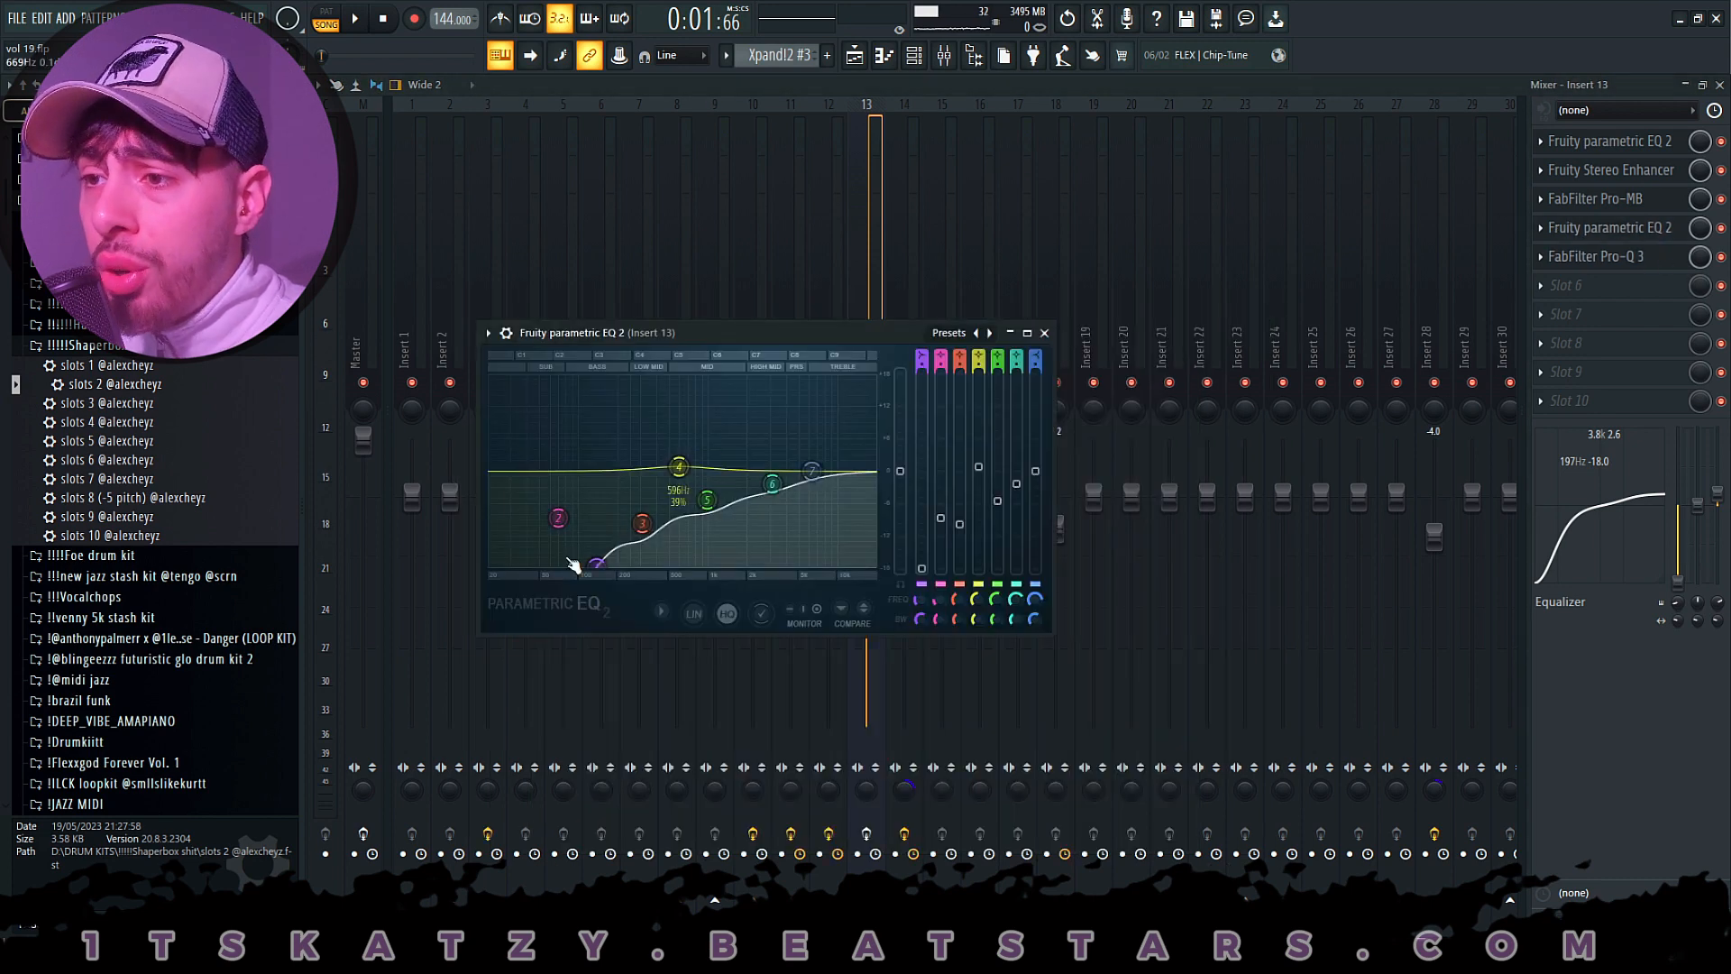
pyautogui.click(1625, 261)
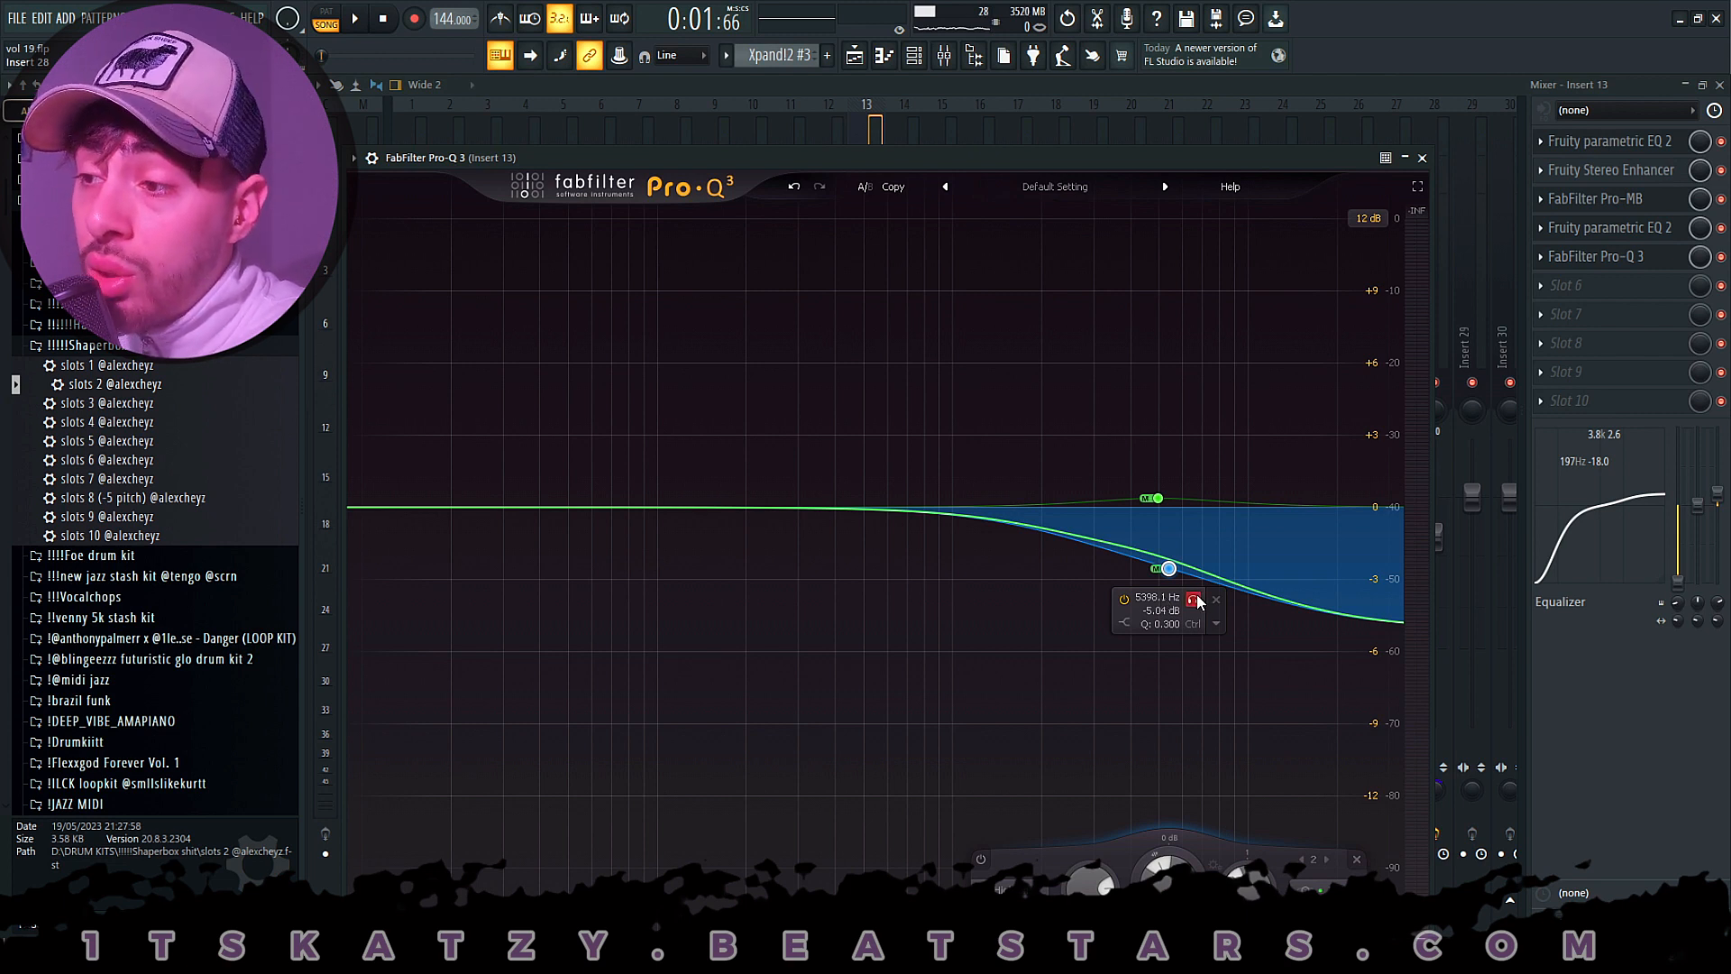
pyautogui.moveTo(1197, 607); pyautogui.dragTo(1201, 607)
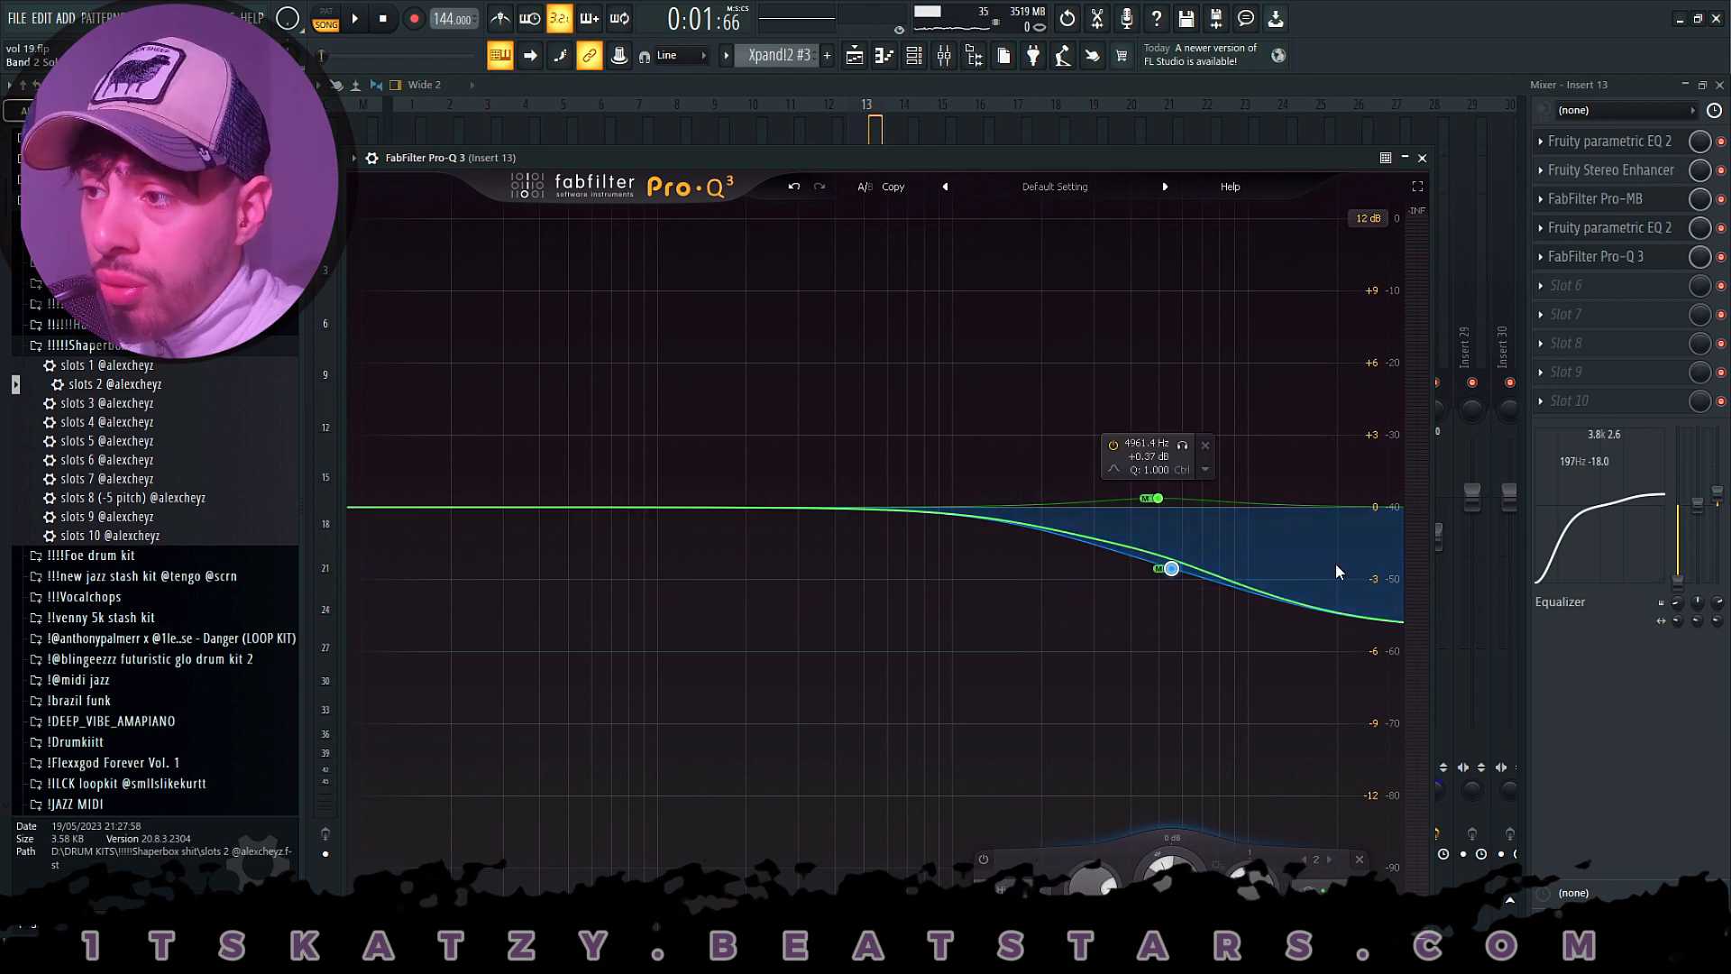
# - Try a Pro-Q 3 bell band at about 723 Hz and +5.5 dB with its stereo placement set to Side
pyautogui.moveTo(916, 518); pyautogui.dragTo(913, 387)
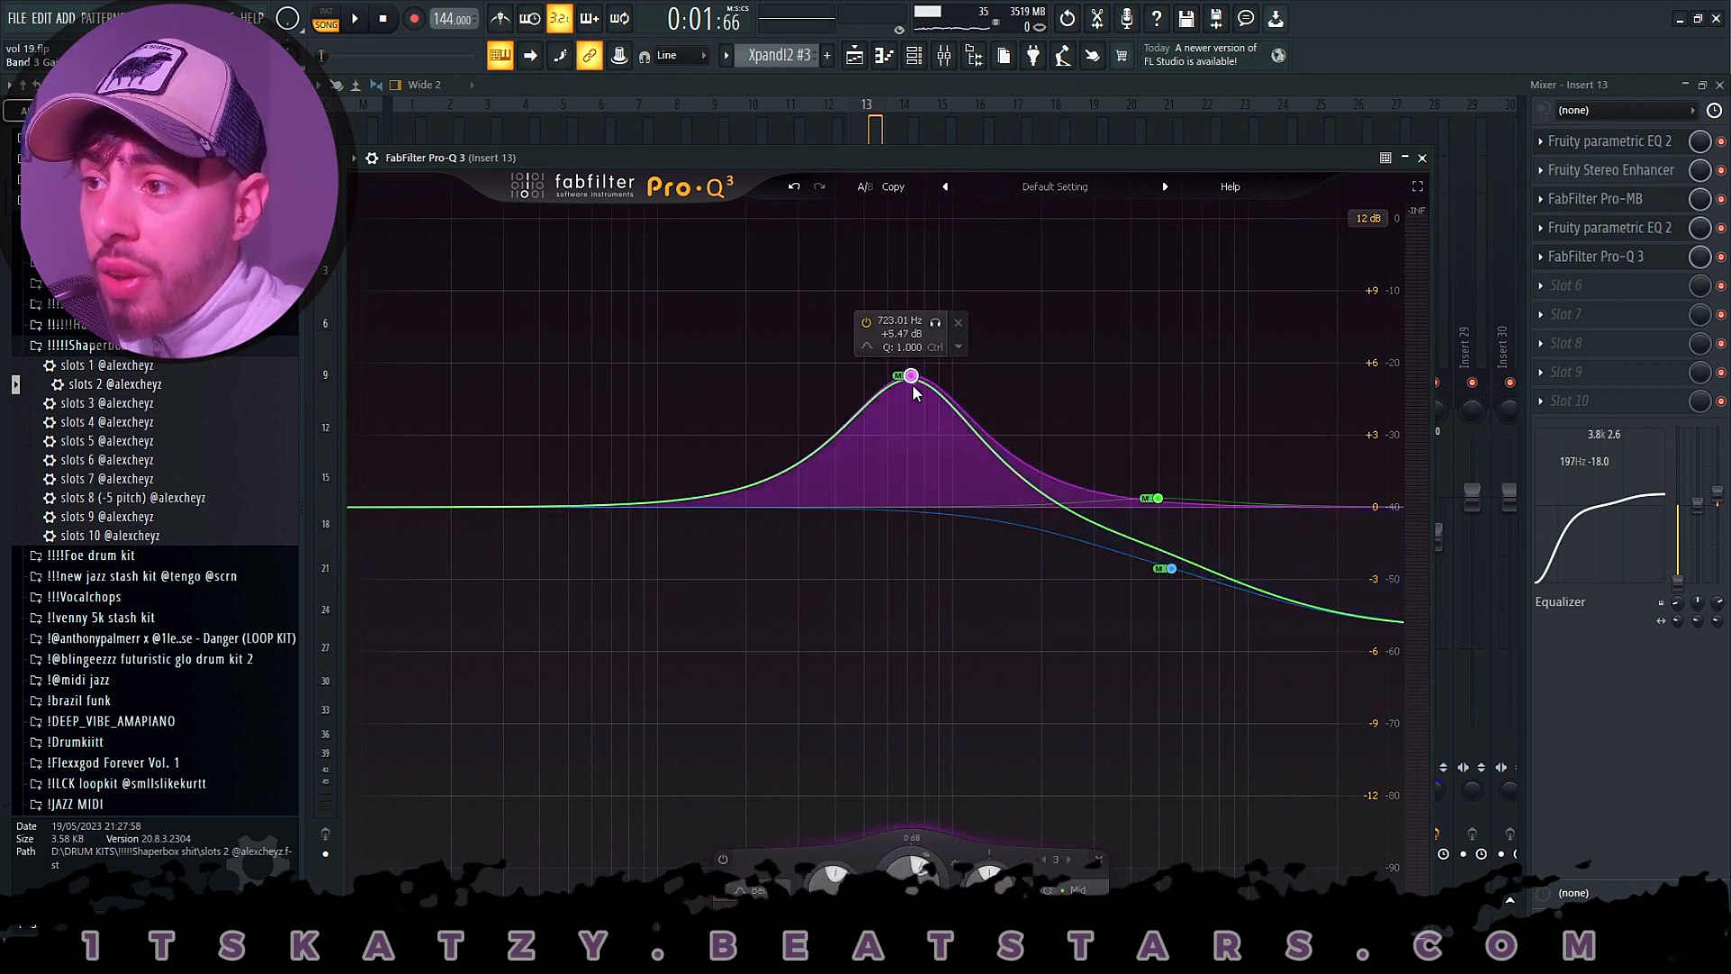
pyautogui.click(959, 349)
pyautogui.moveTo(1030, 480)
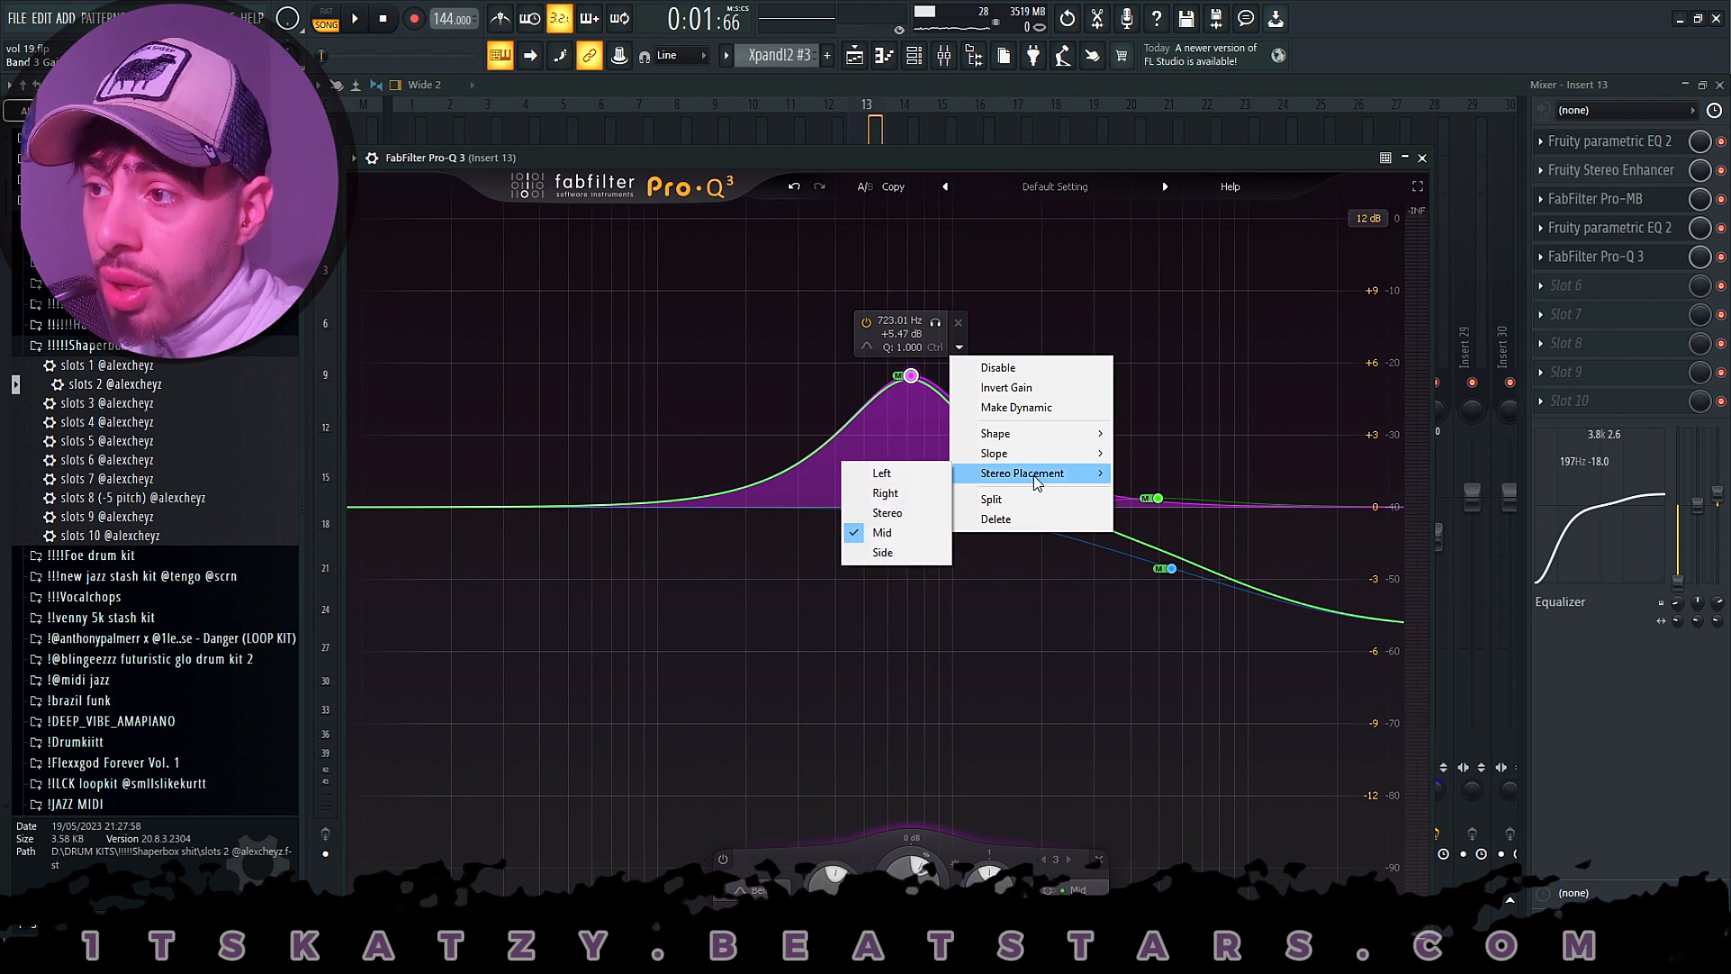
pyautogui.click(883, 553)
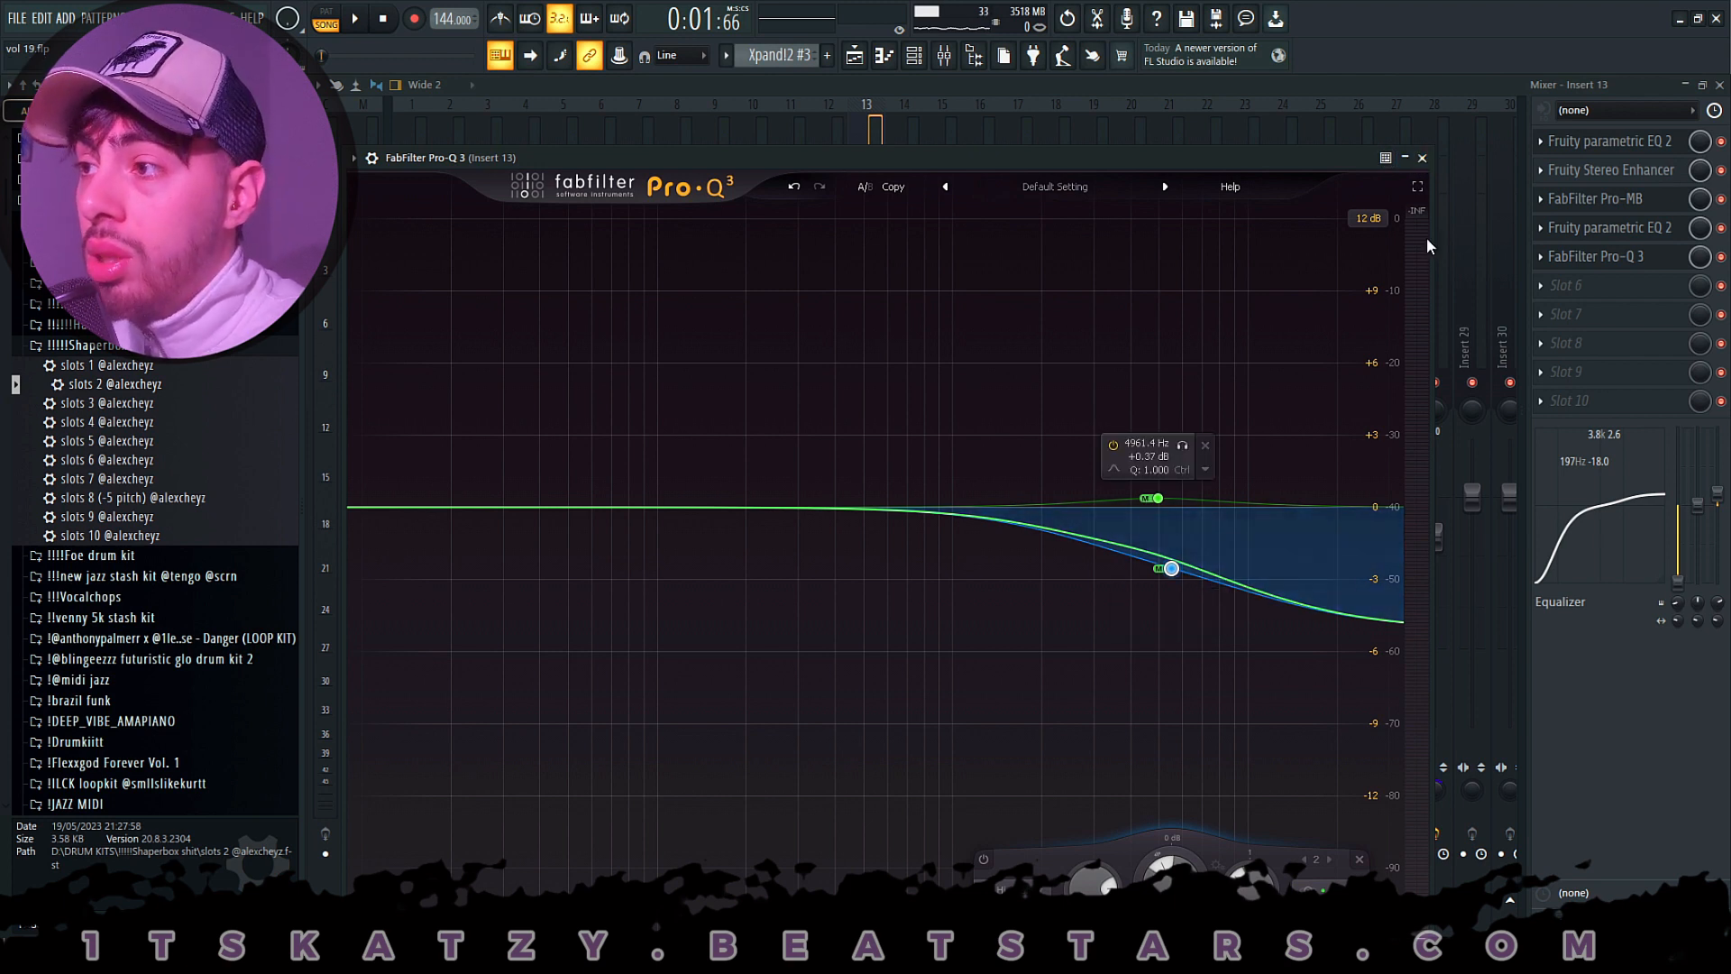
pyautogui.click(1422, 159)
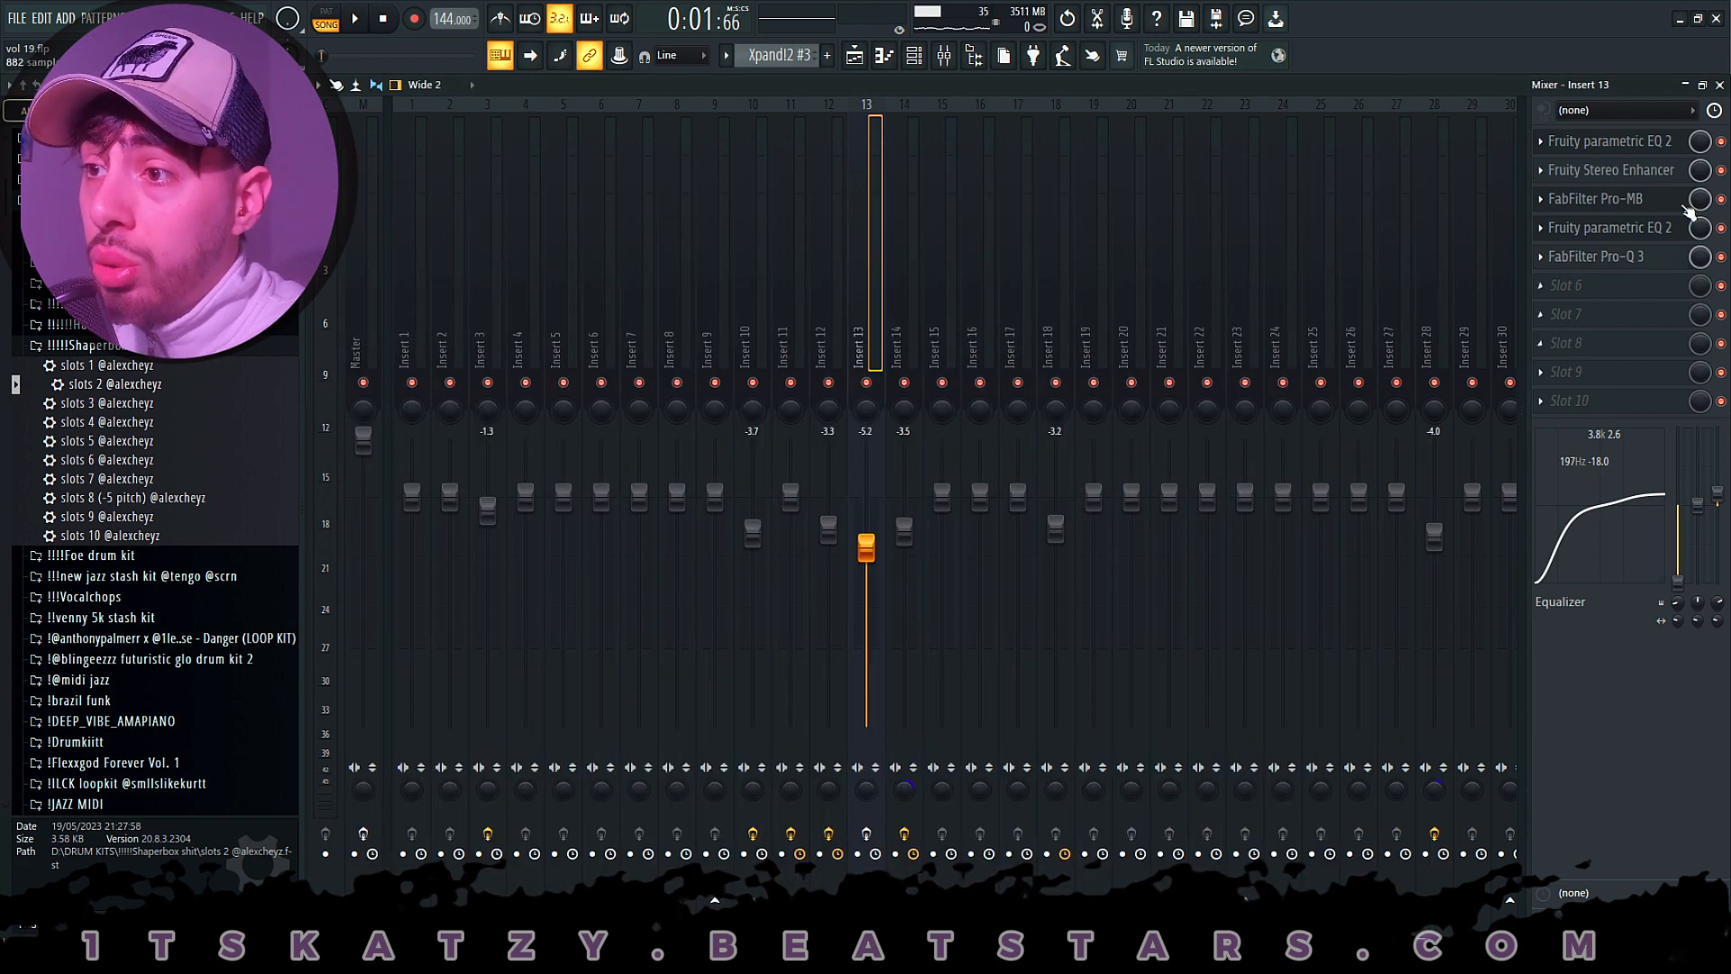
# - In the playlist, unmute Track 8, mute Track 7 and set the playback position to bar 4
pyautogui.click(854, 55)
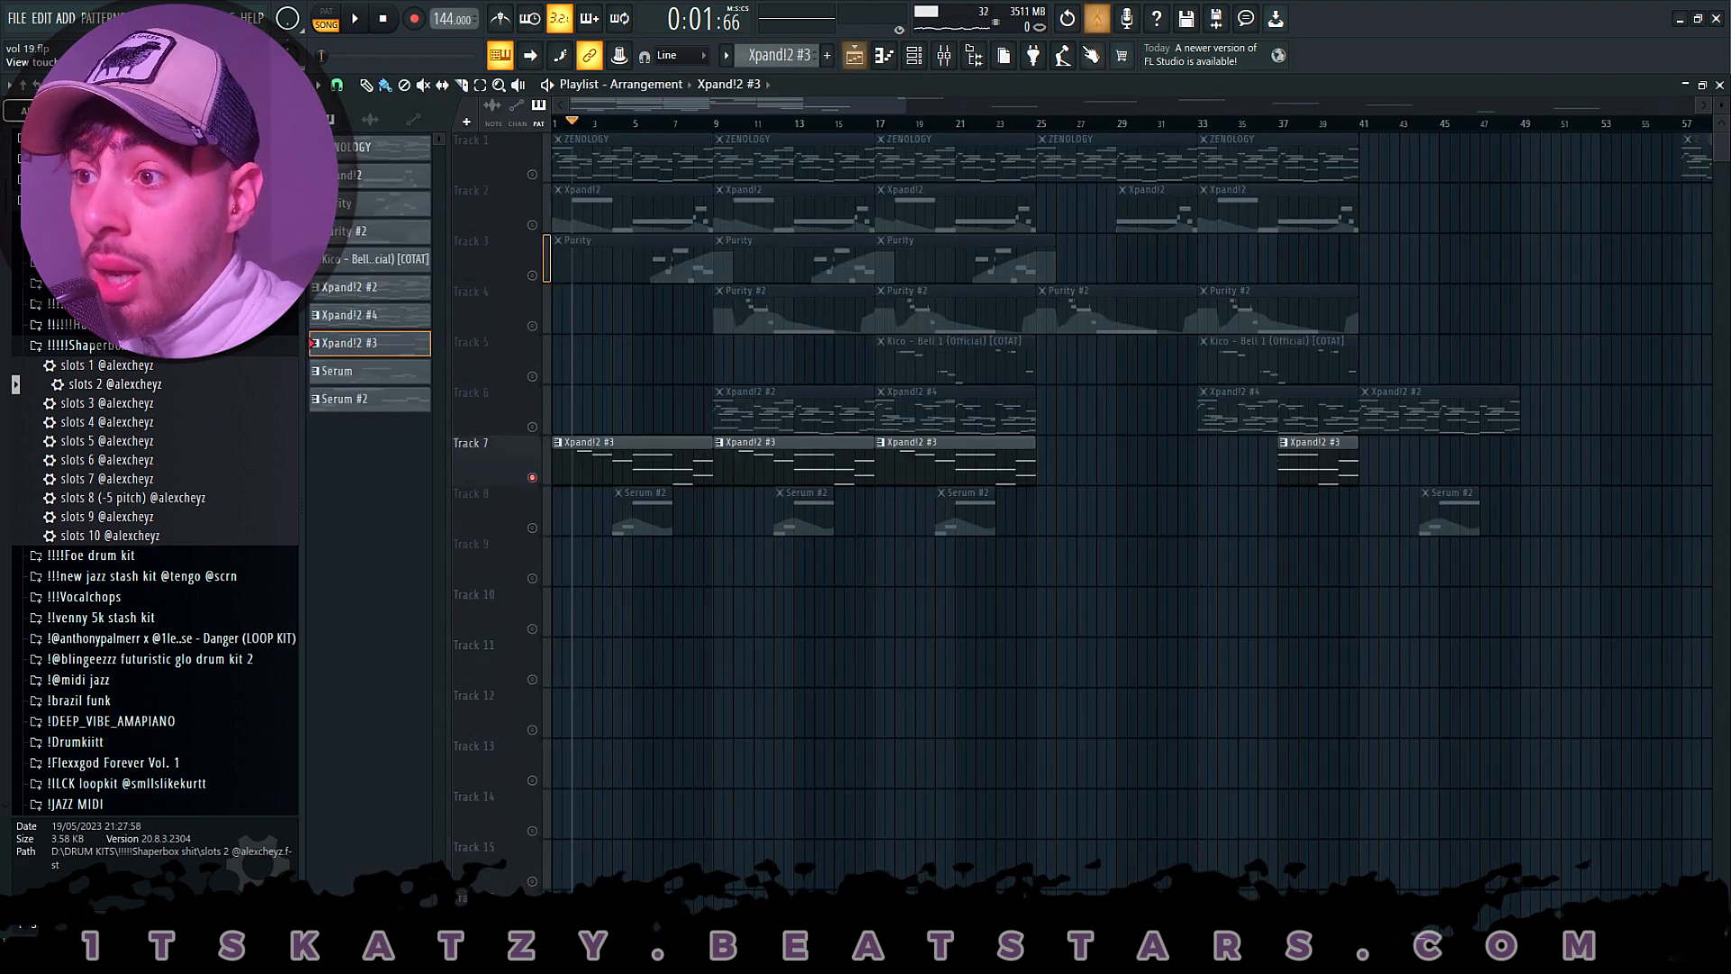
pyautogui.click(532, 528)
pyautogui.click(620, 134)
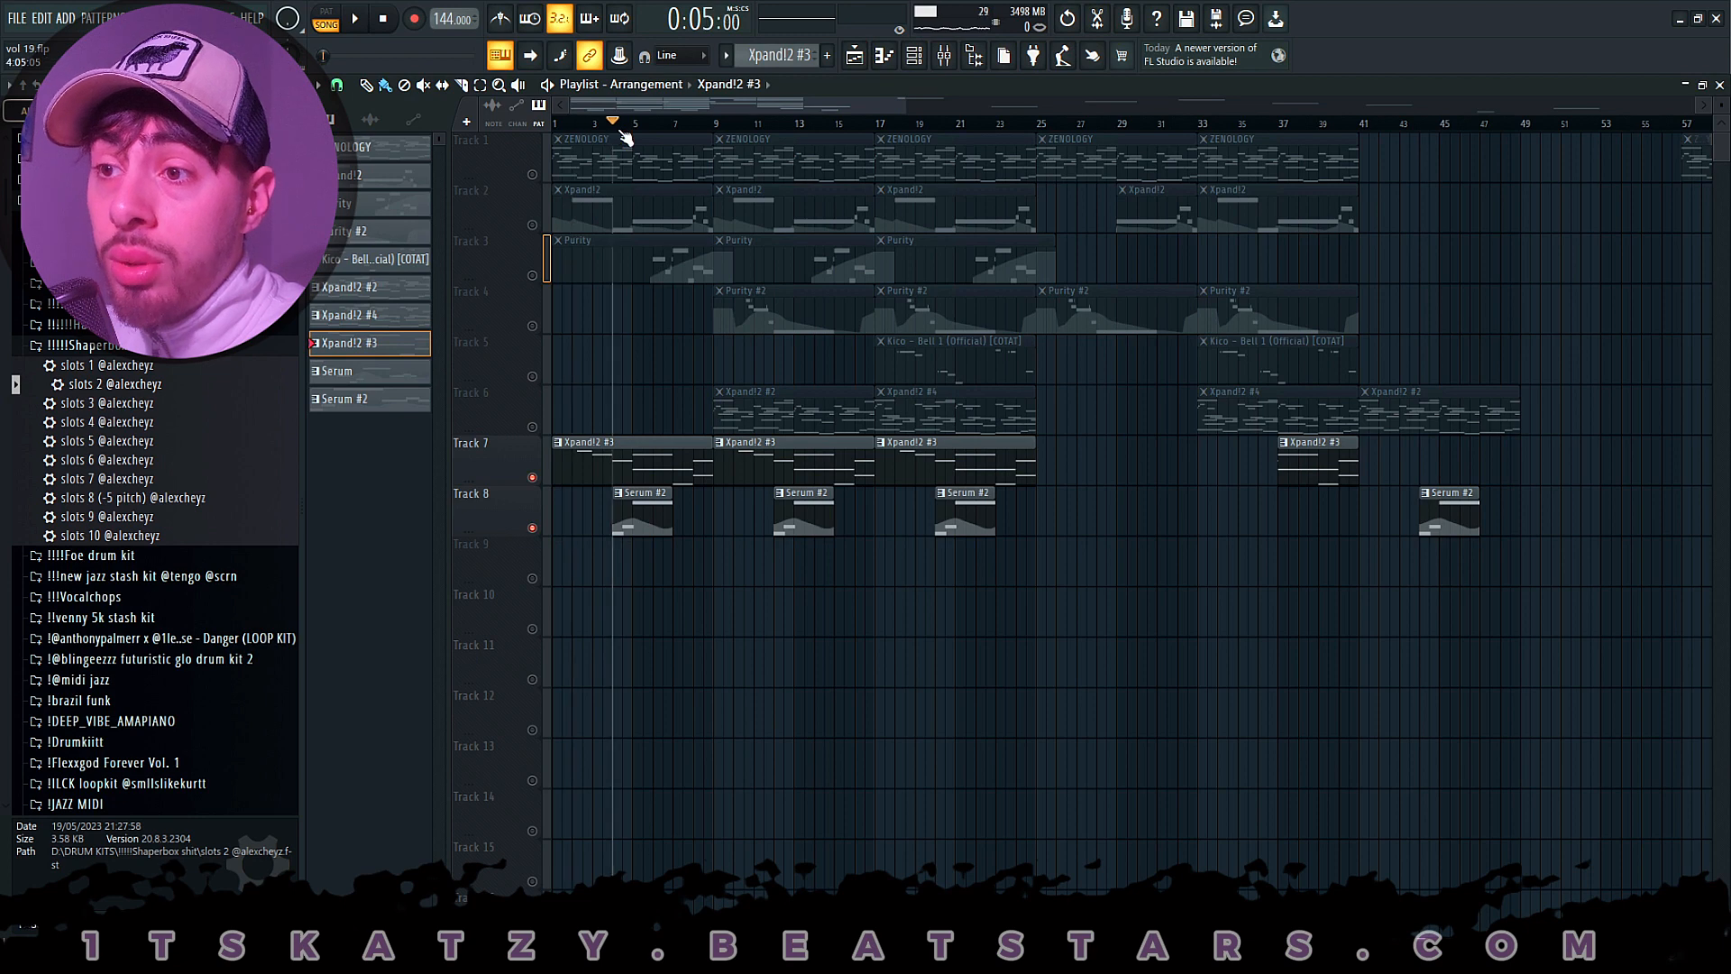
pyautogui.click(534, 477)
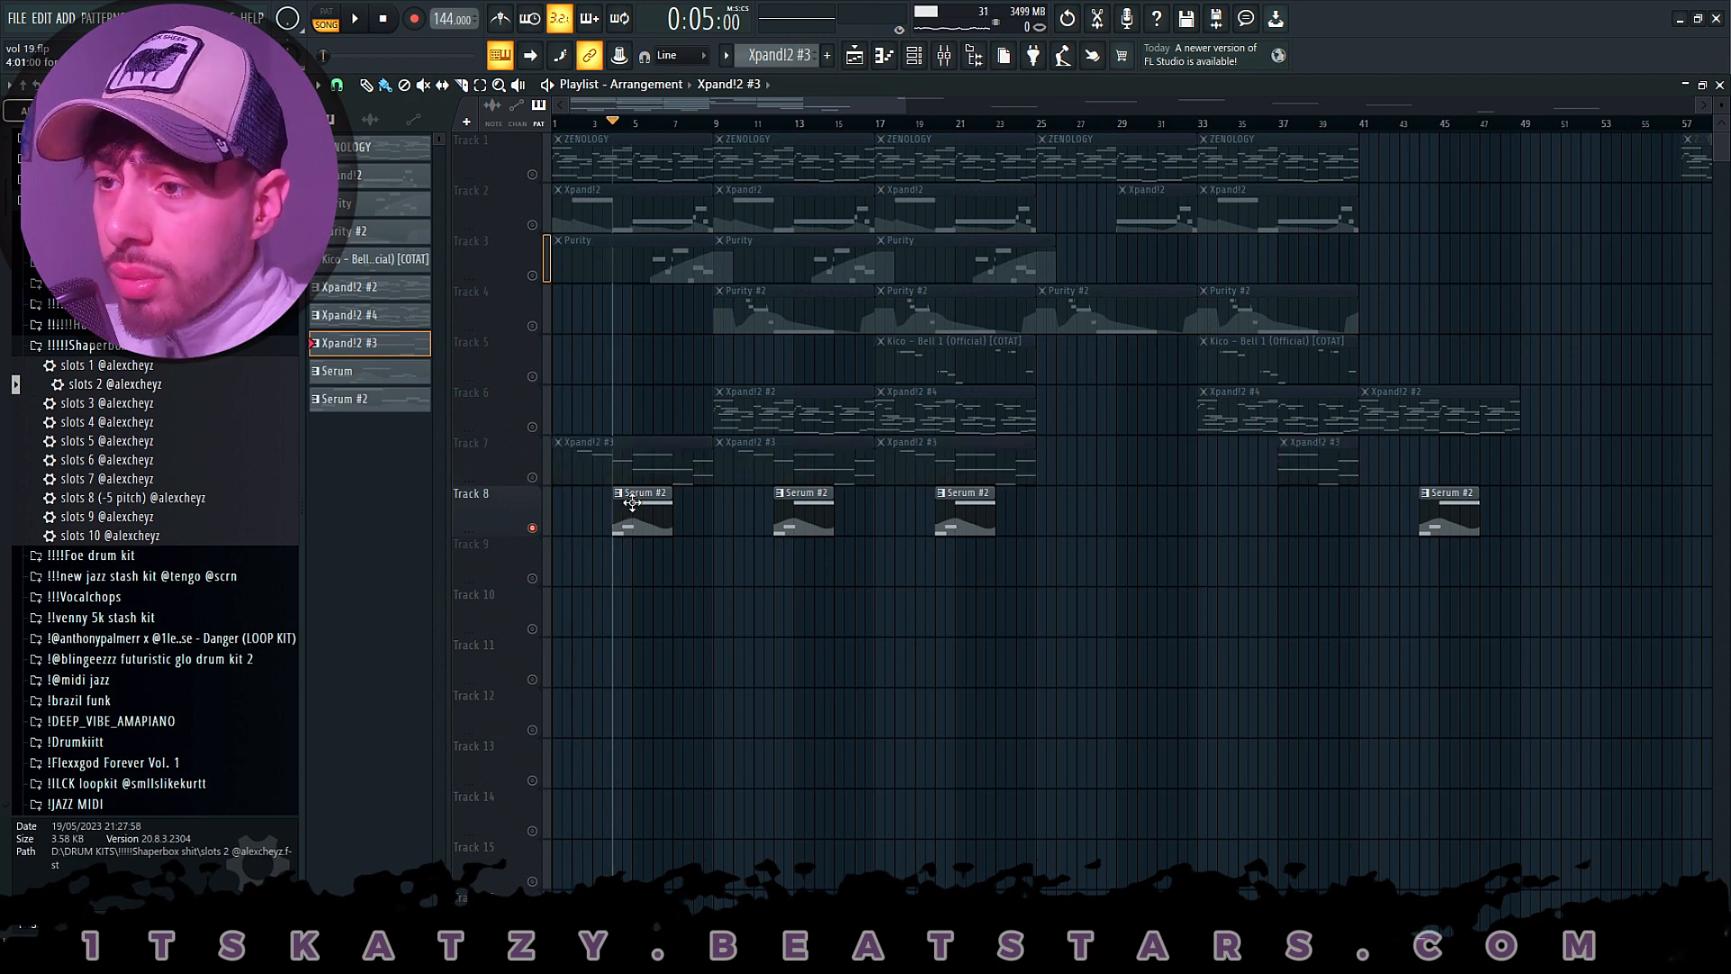
# - Open the Track 8 Serum #2 clip and its Serum instrument, and look through the preset bank list
pyautogui.doubleClick(632, 503)
pyautogui.click(919, 63)
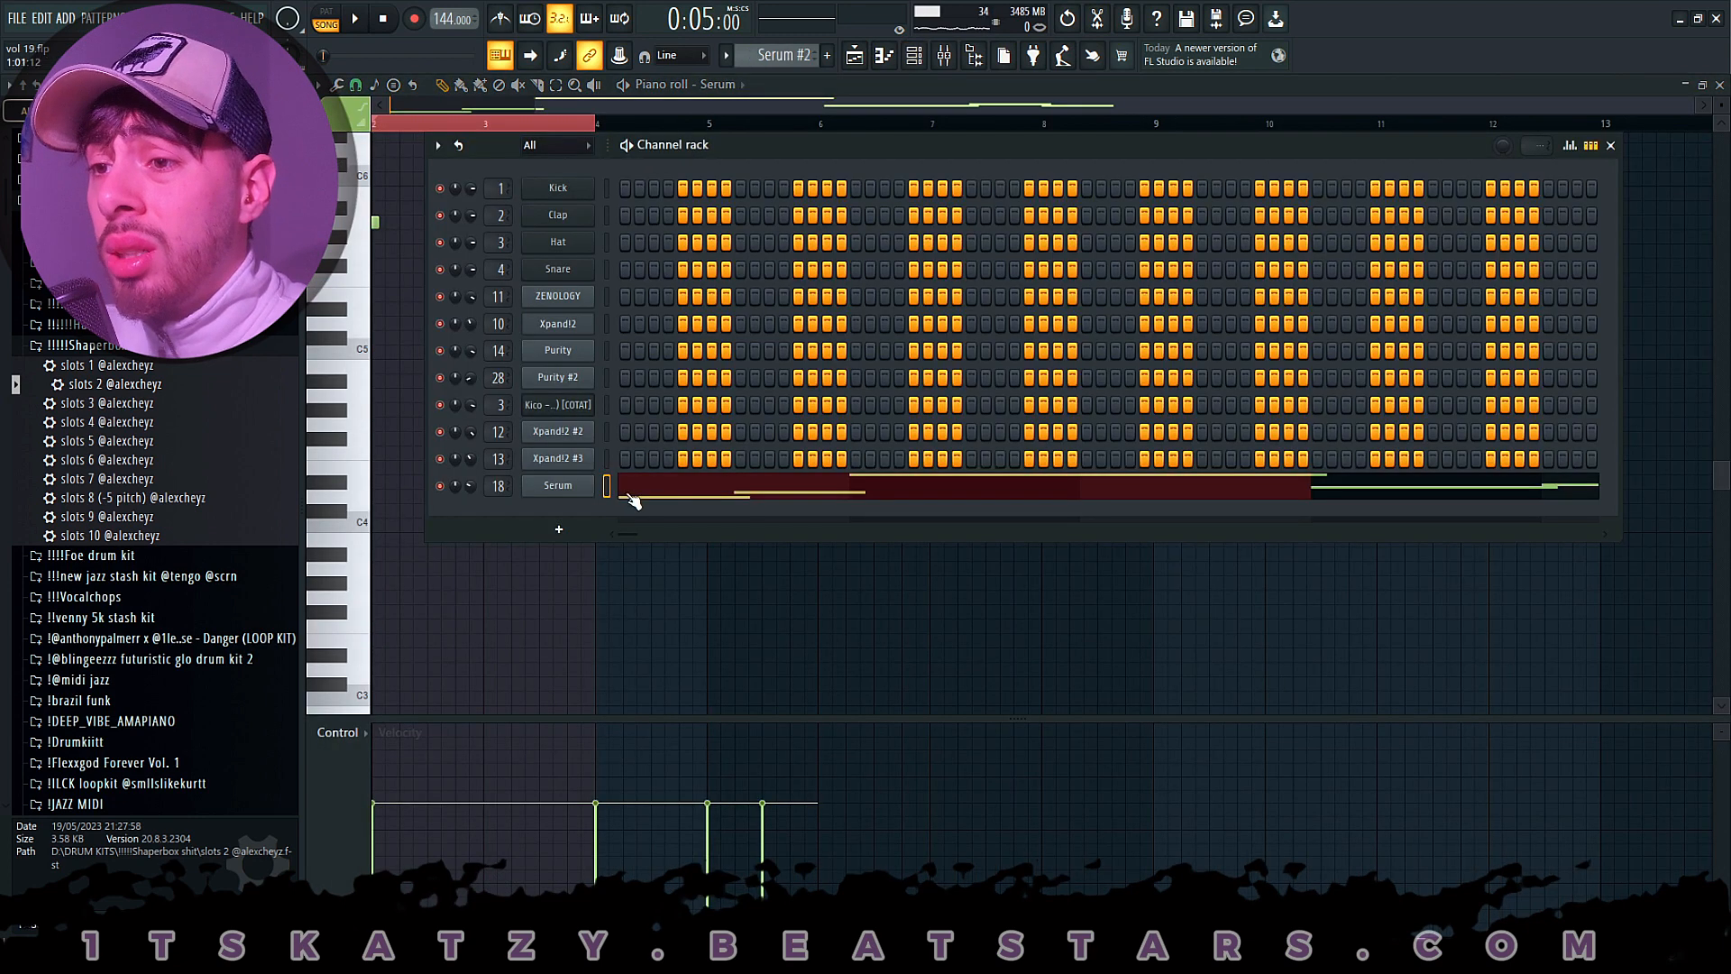
pyautogui.click(584, 485)
pyautogui.click(894, 243)
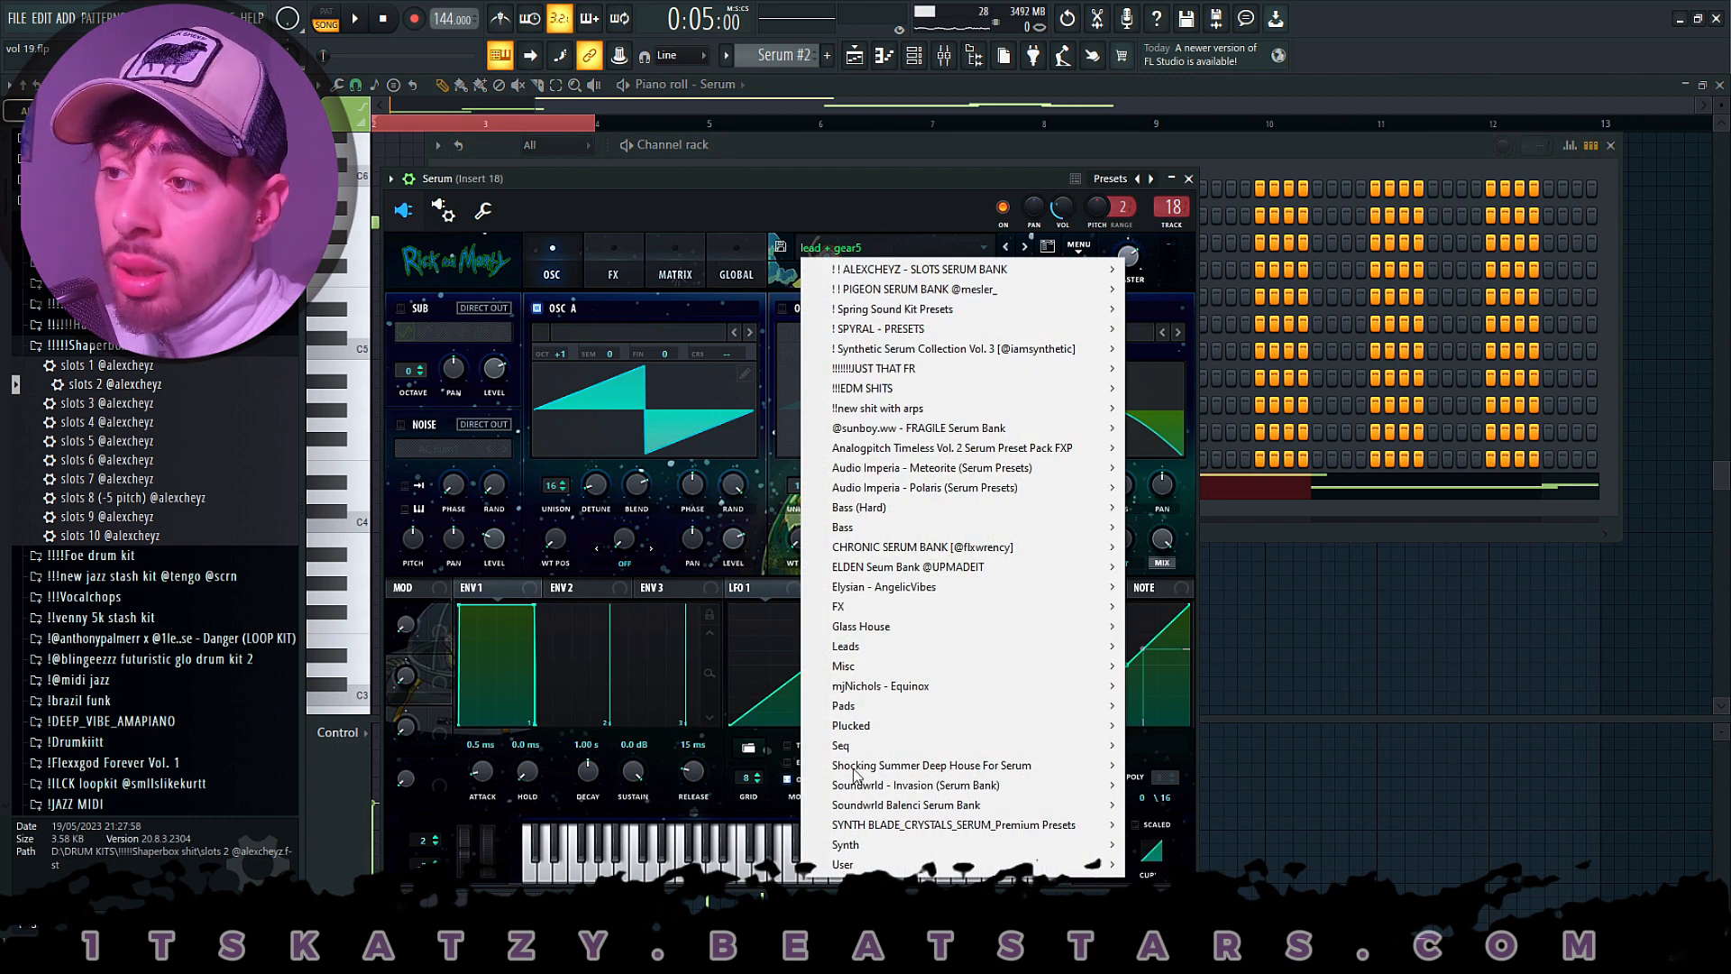
pyautogui.click(864, 175)
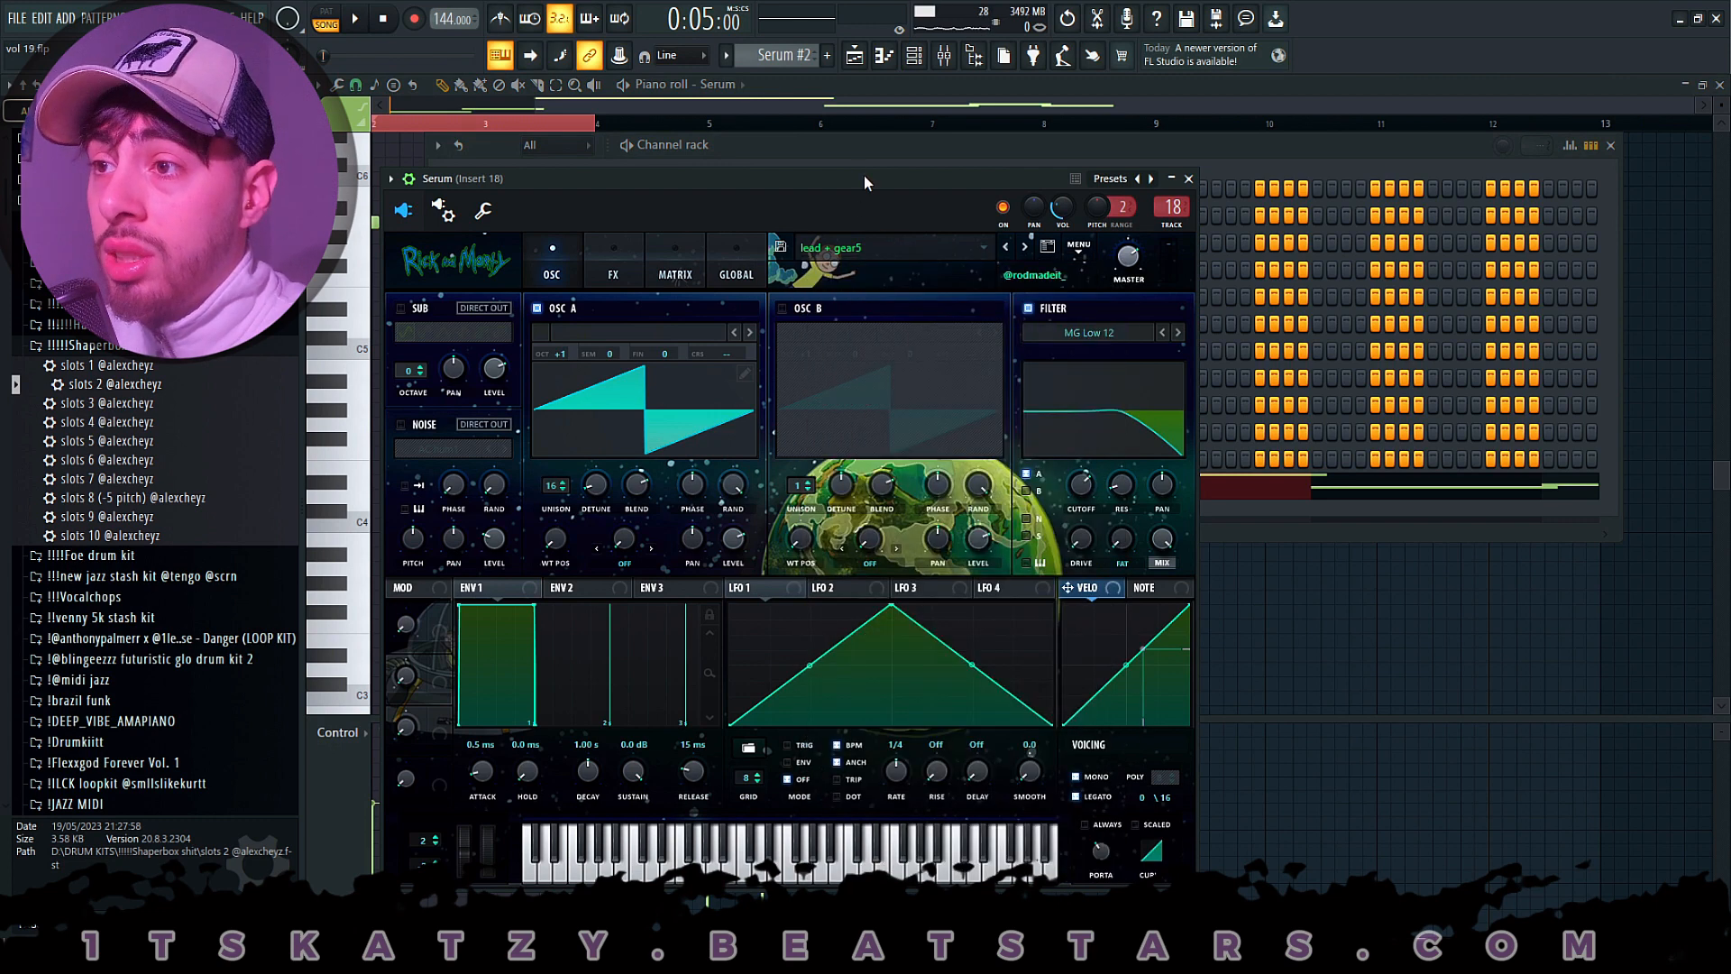
# - Examine the effects, modulation matrix and oscillator pages of Serum's lead + gear5 preset, then close the instrument
pyautogui.click(635, 251)
pyautogui.click(672, 257)
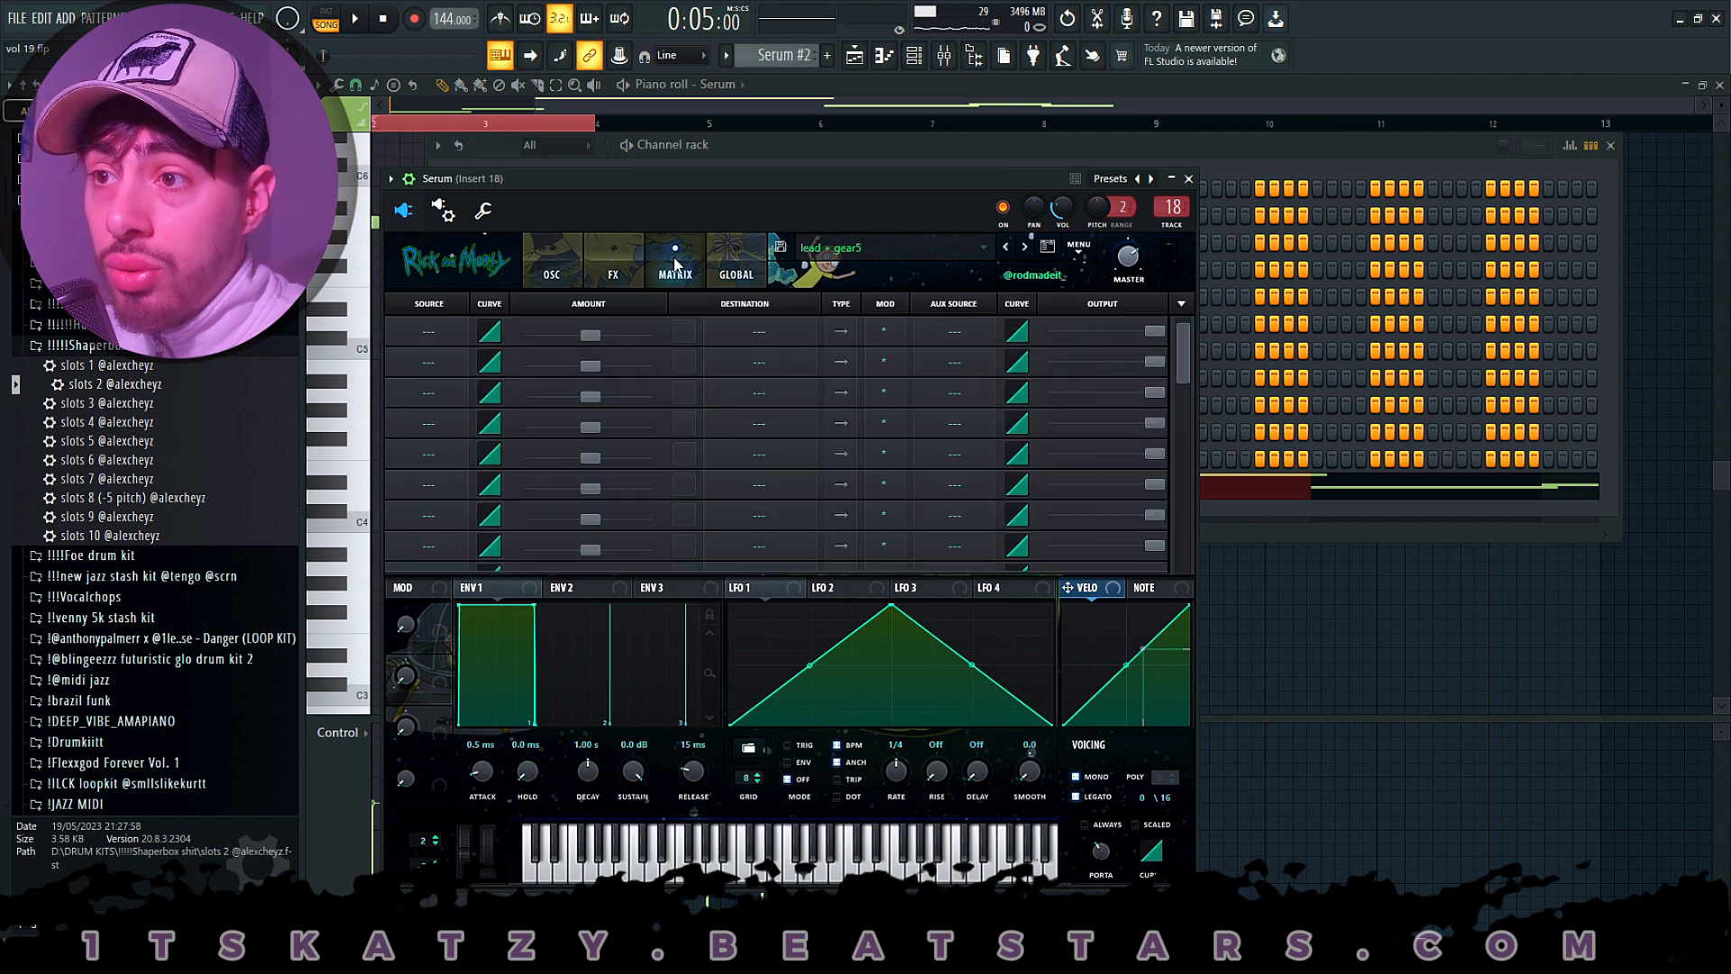
pyautogui.click(552, 263)
pyautogui.click(599, 263)
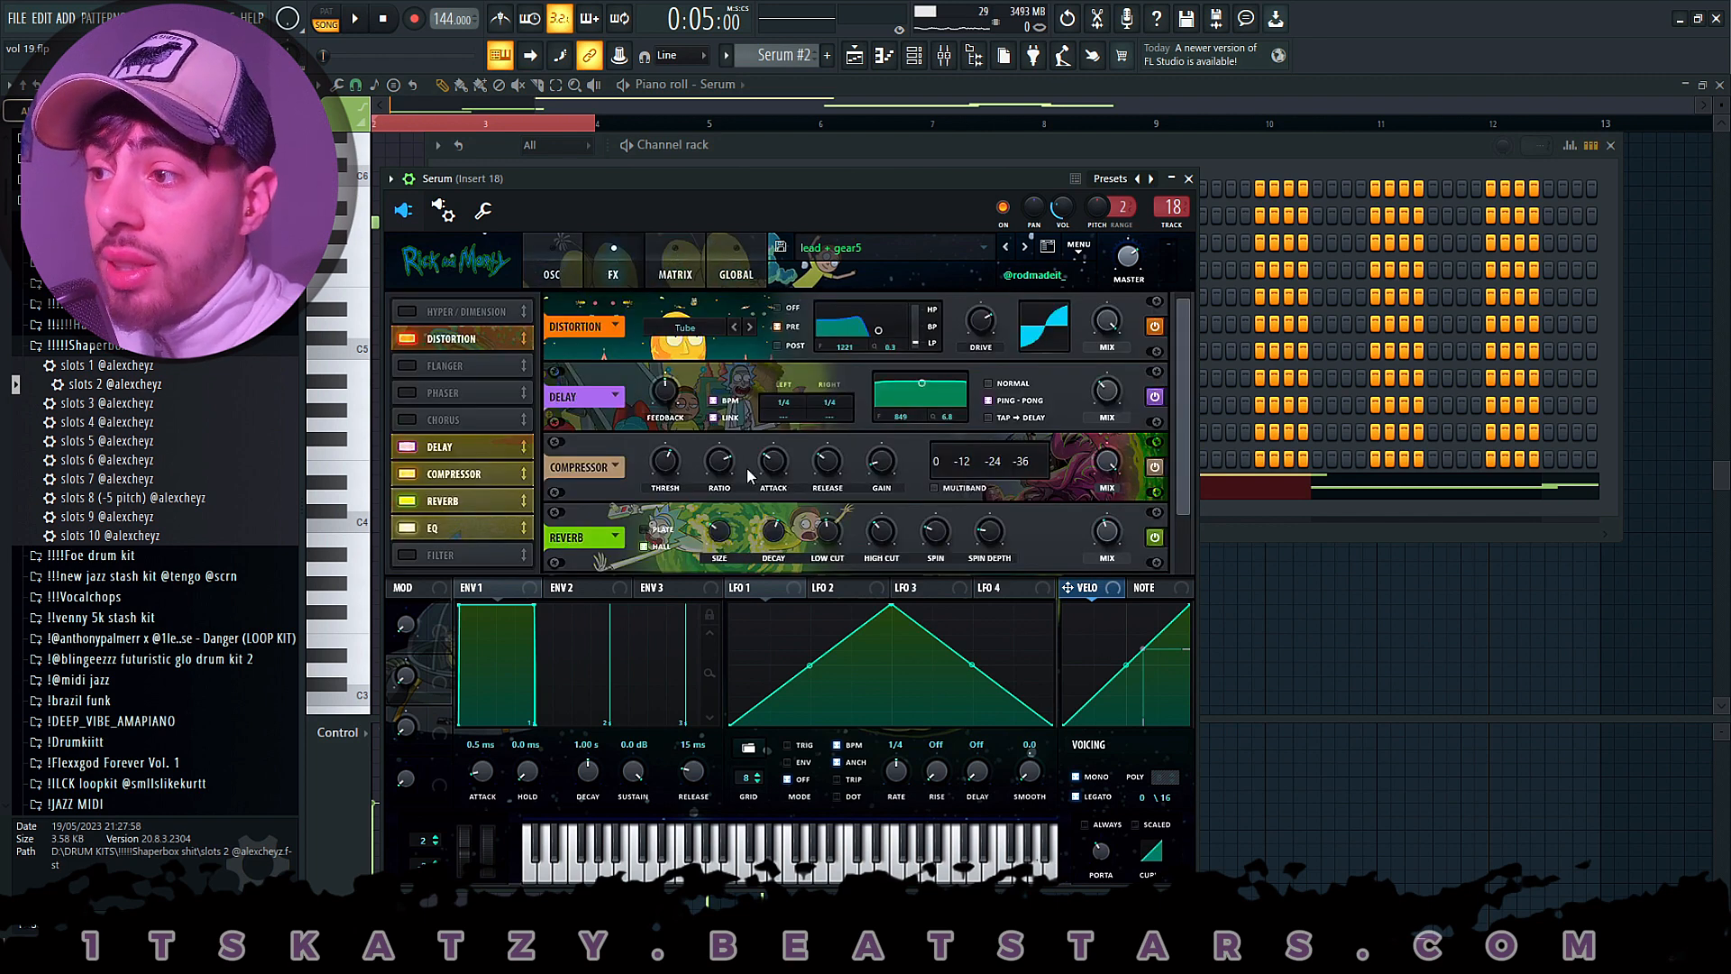
pyautogui.click(552, 263)
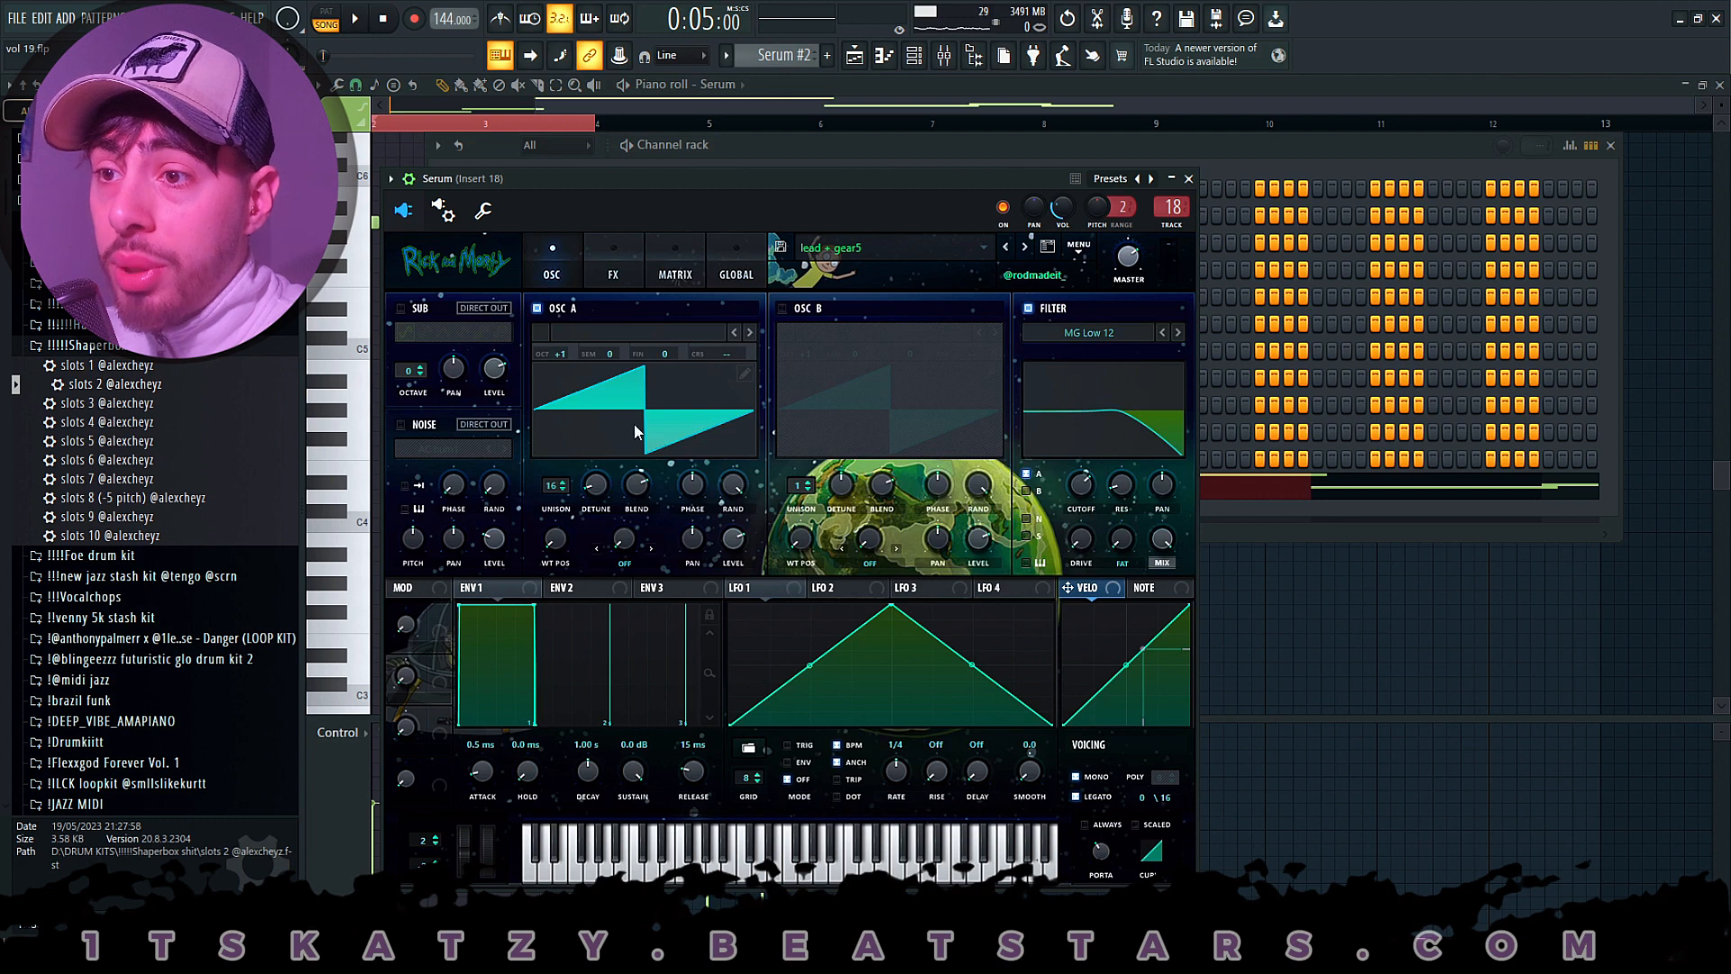
pyautogui.click(1189, 180)
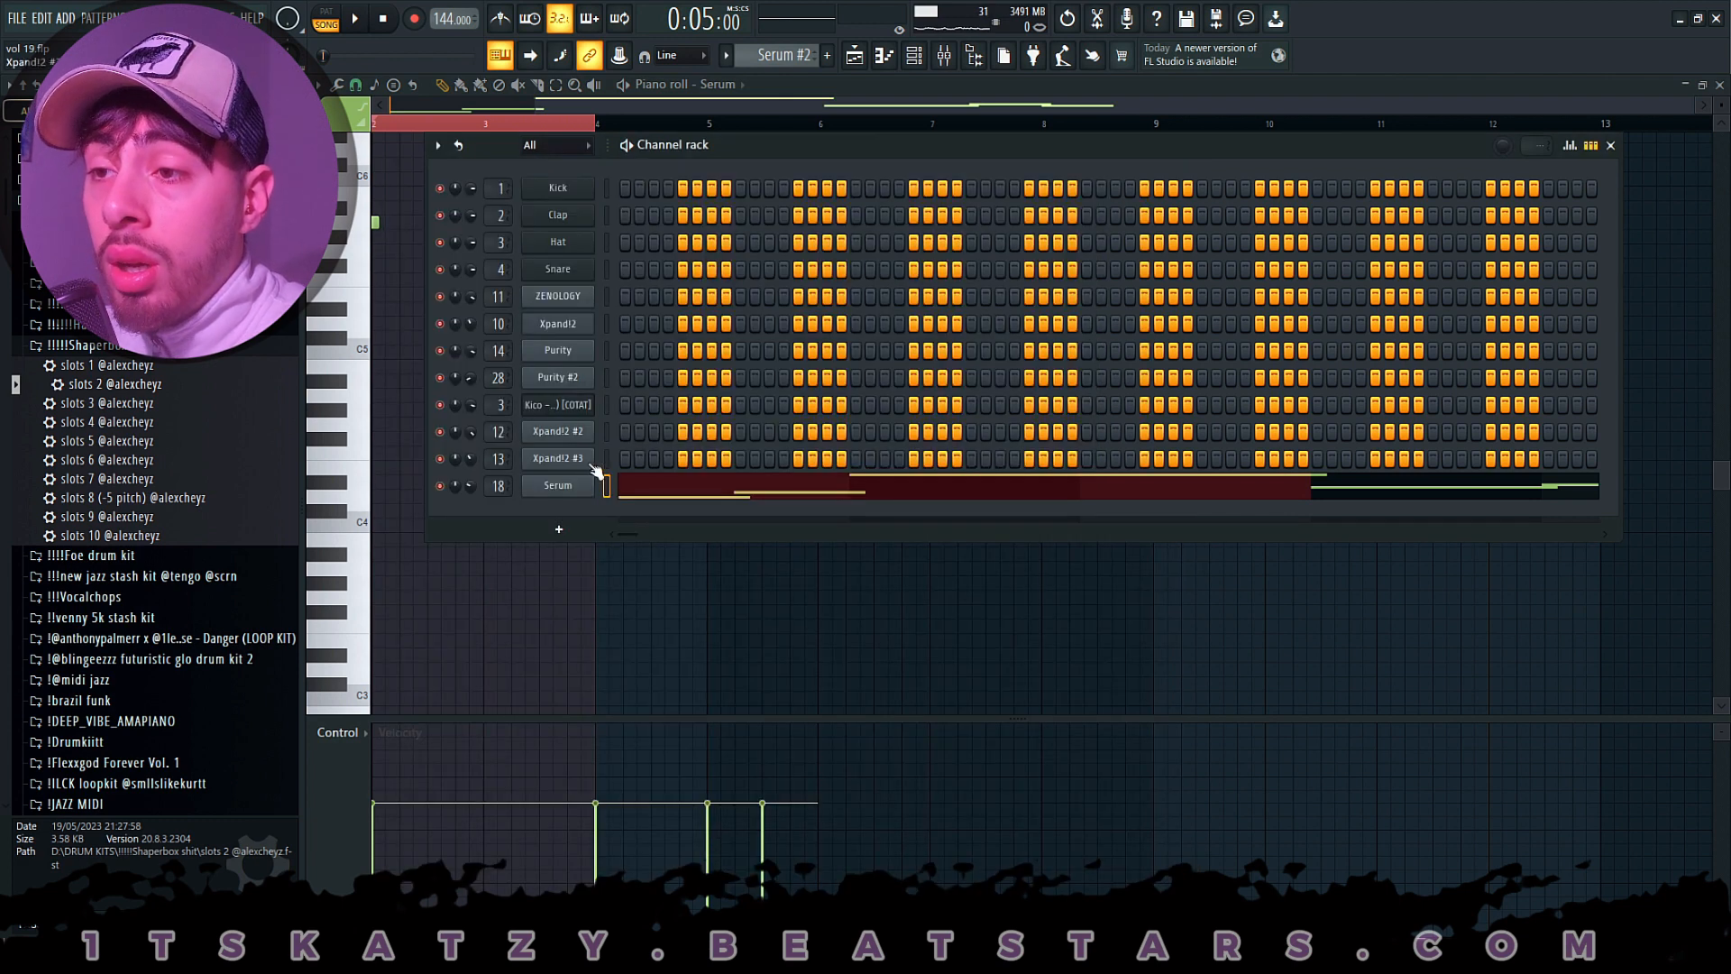
# - Open the Serum channel's notes in the piano roll and play them back
pyautogui.rightClick(592, 480)
pyautogui.click(605, 485)
pyautogui.rightClick(588, 491)
pyautogui.click(602, 484)
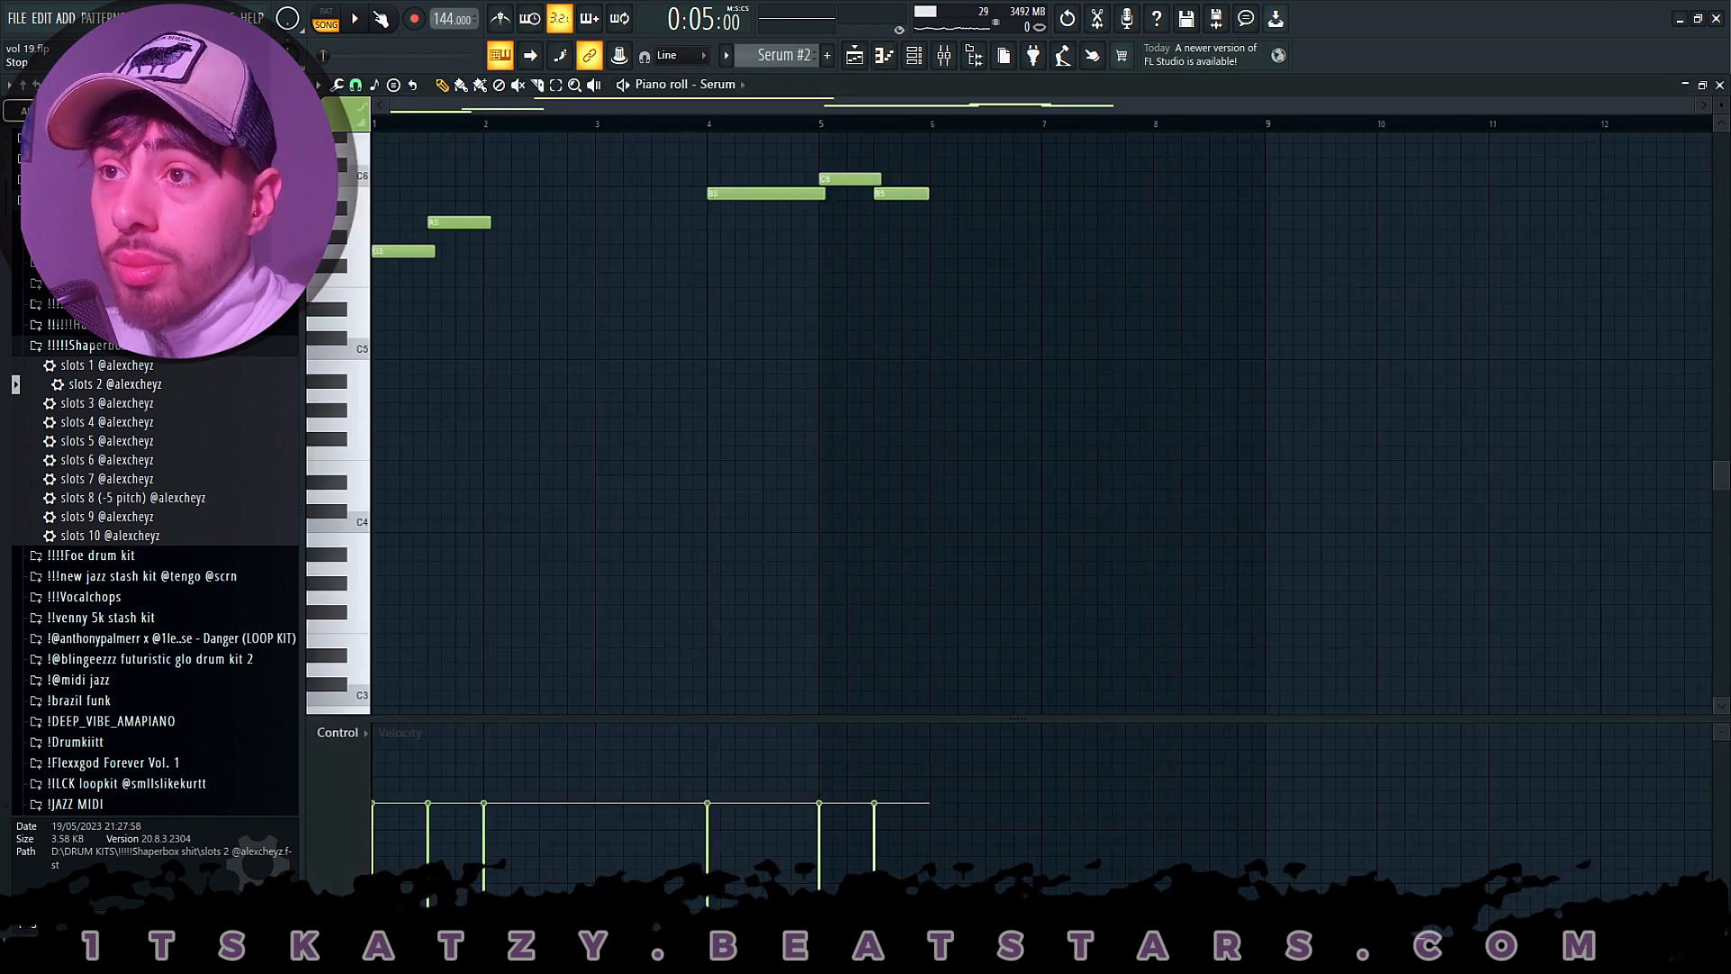
pyautogui.press('space')
pyautogui.scroll(3, 481, 233)
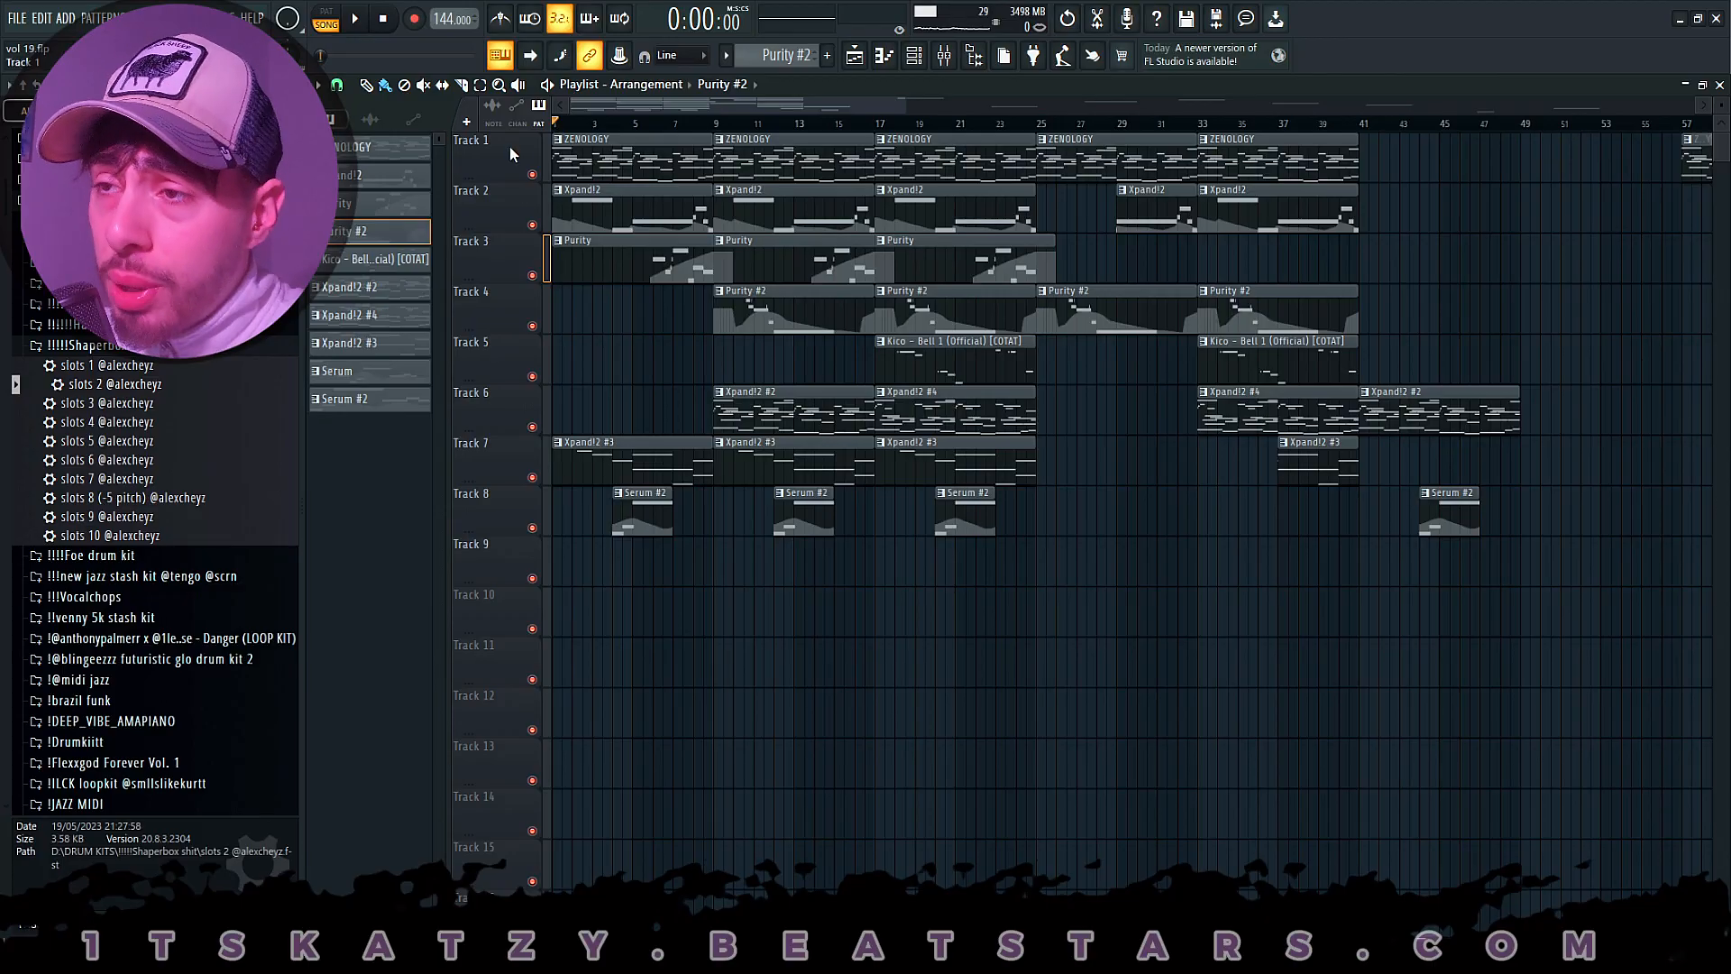
# - Set playback to bar 9, examine the ZENOLOGY clip's notes and locate the channel's Copy option, then return to the playlist
pyautogui.click(727, 124)
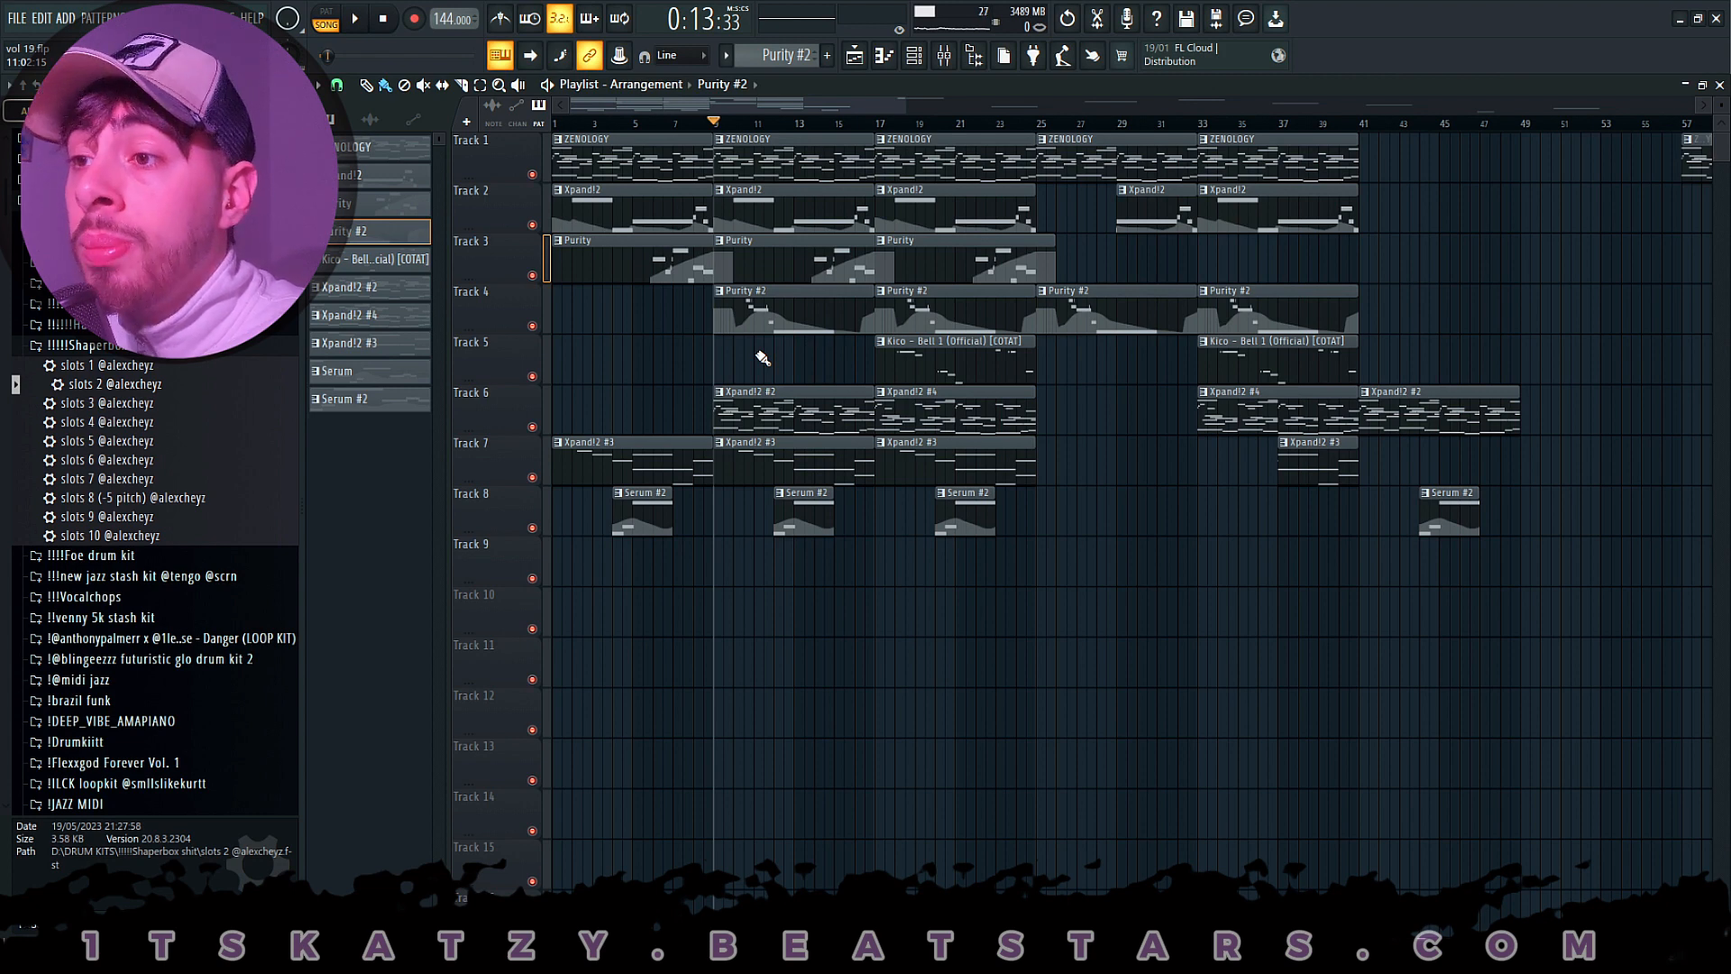
pyautogui.doubleClick(815, 158)
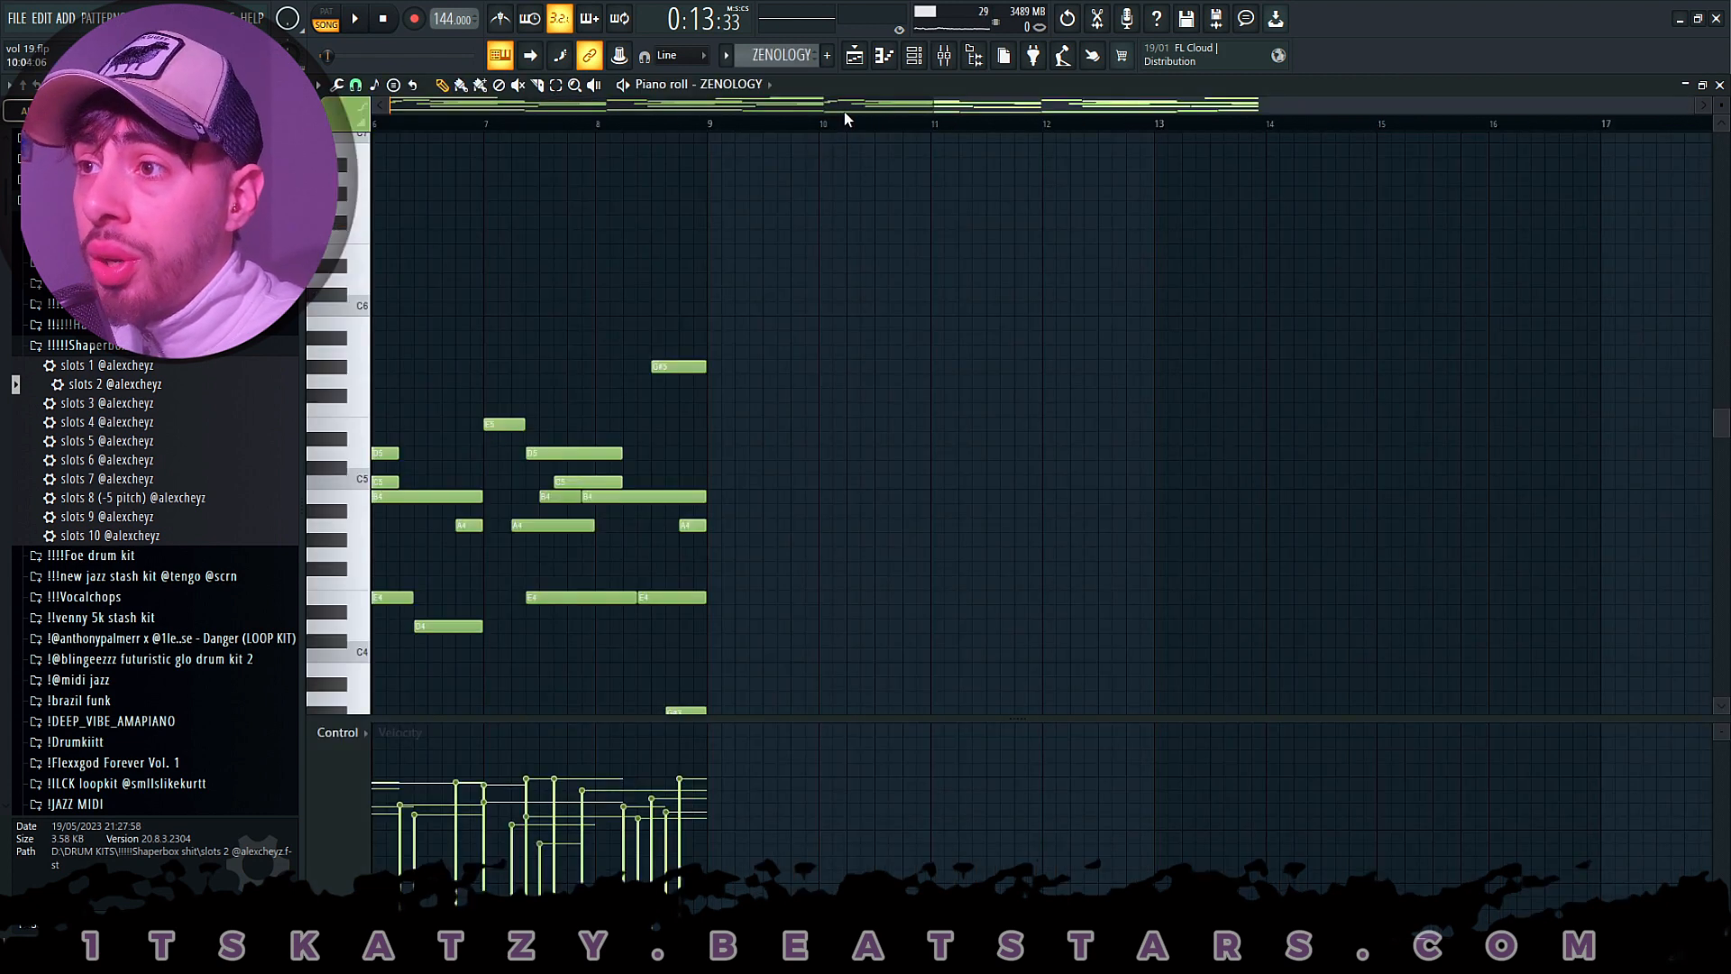
pyautogui.click(927, 56)
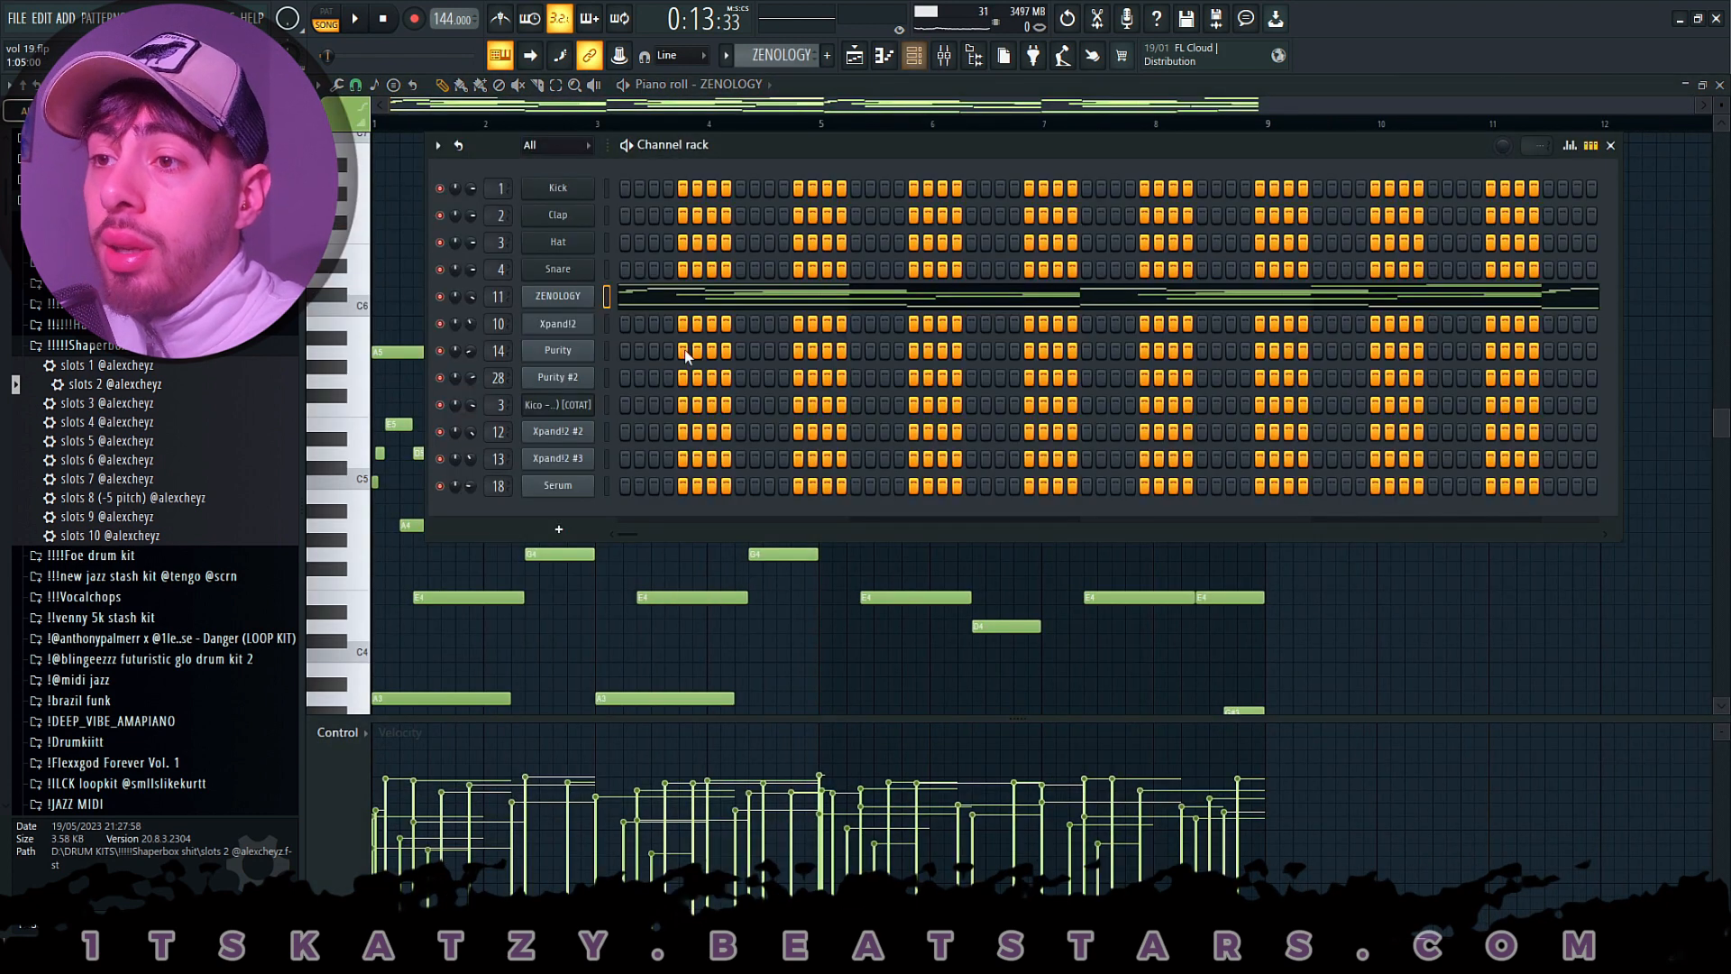
pyautogui.rightClick(587, 296)
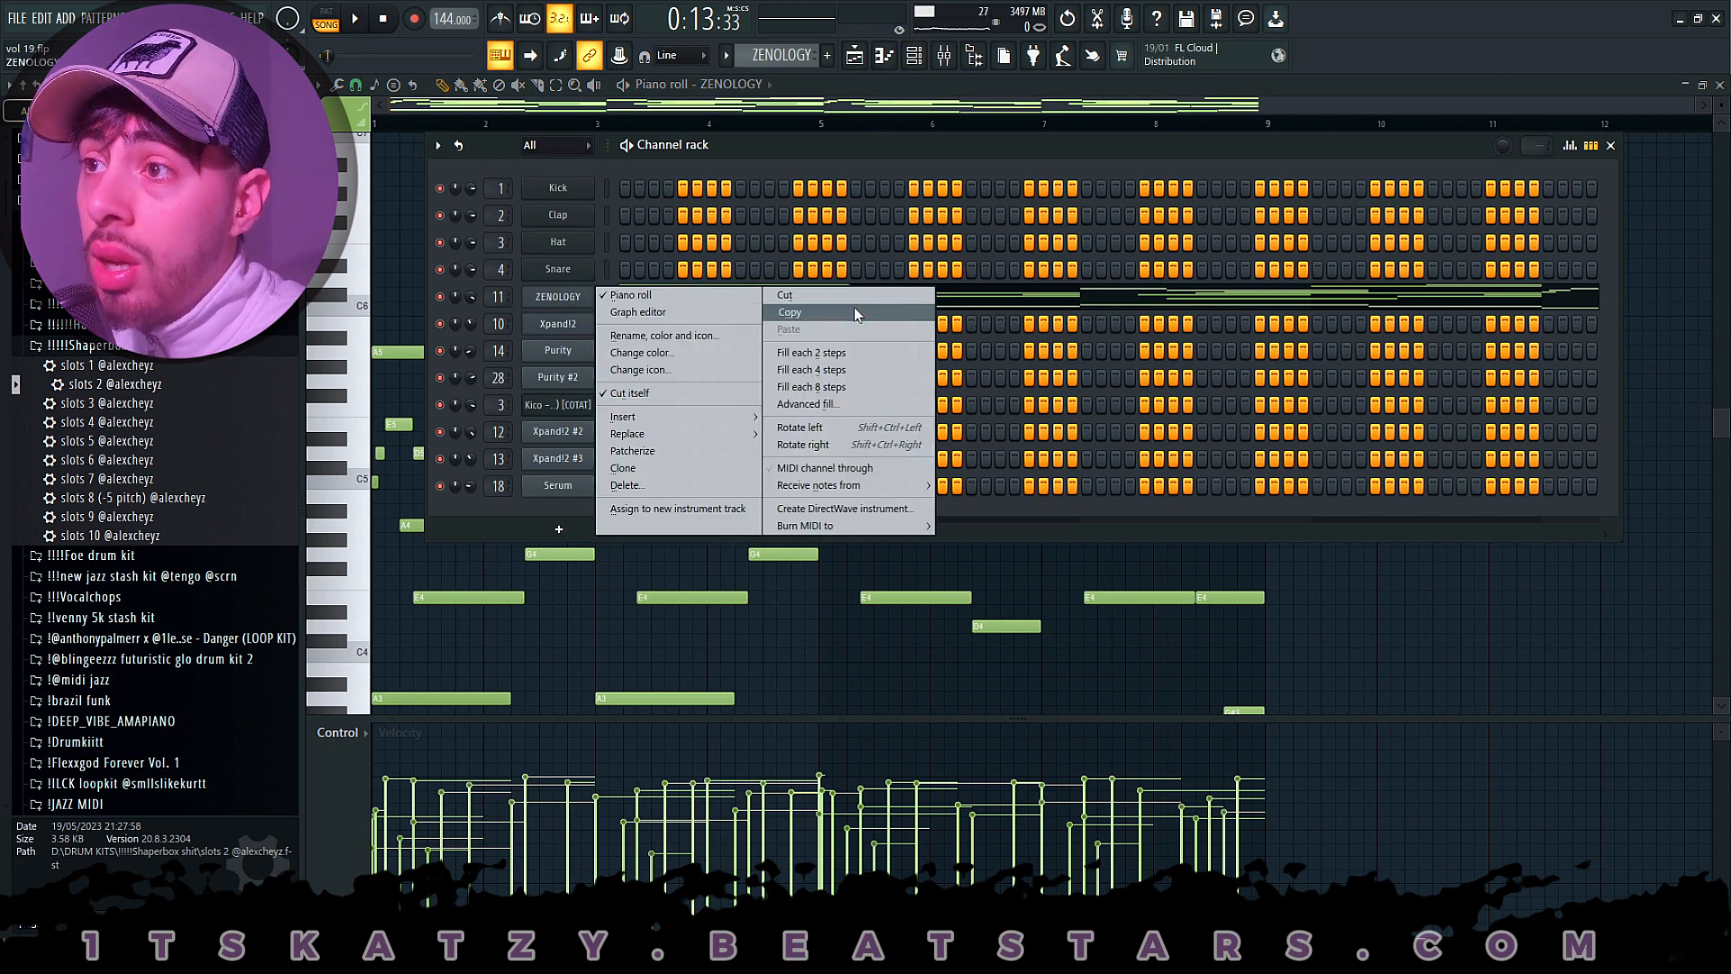
pyautogui.click(856, 57)
# - Open the Track 6 Xpand!2 #2 clip and instrument, and locate the +31 Harp + Pizz preset in the Strings category
pyautogui.doubleClick(850, 403)
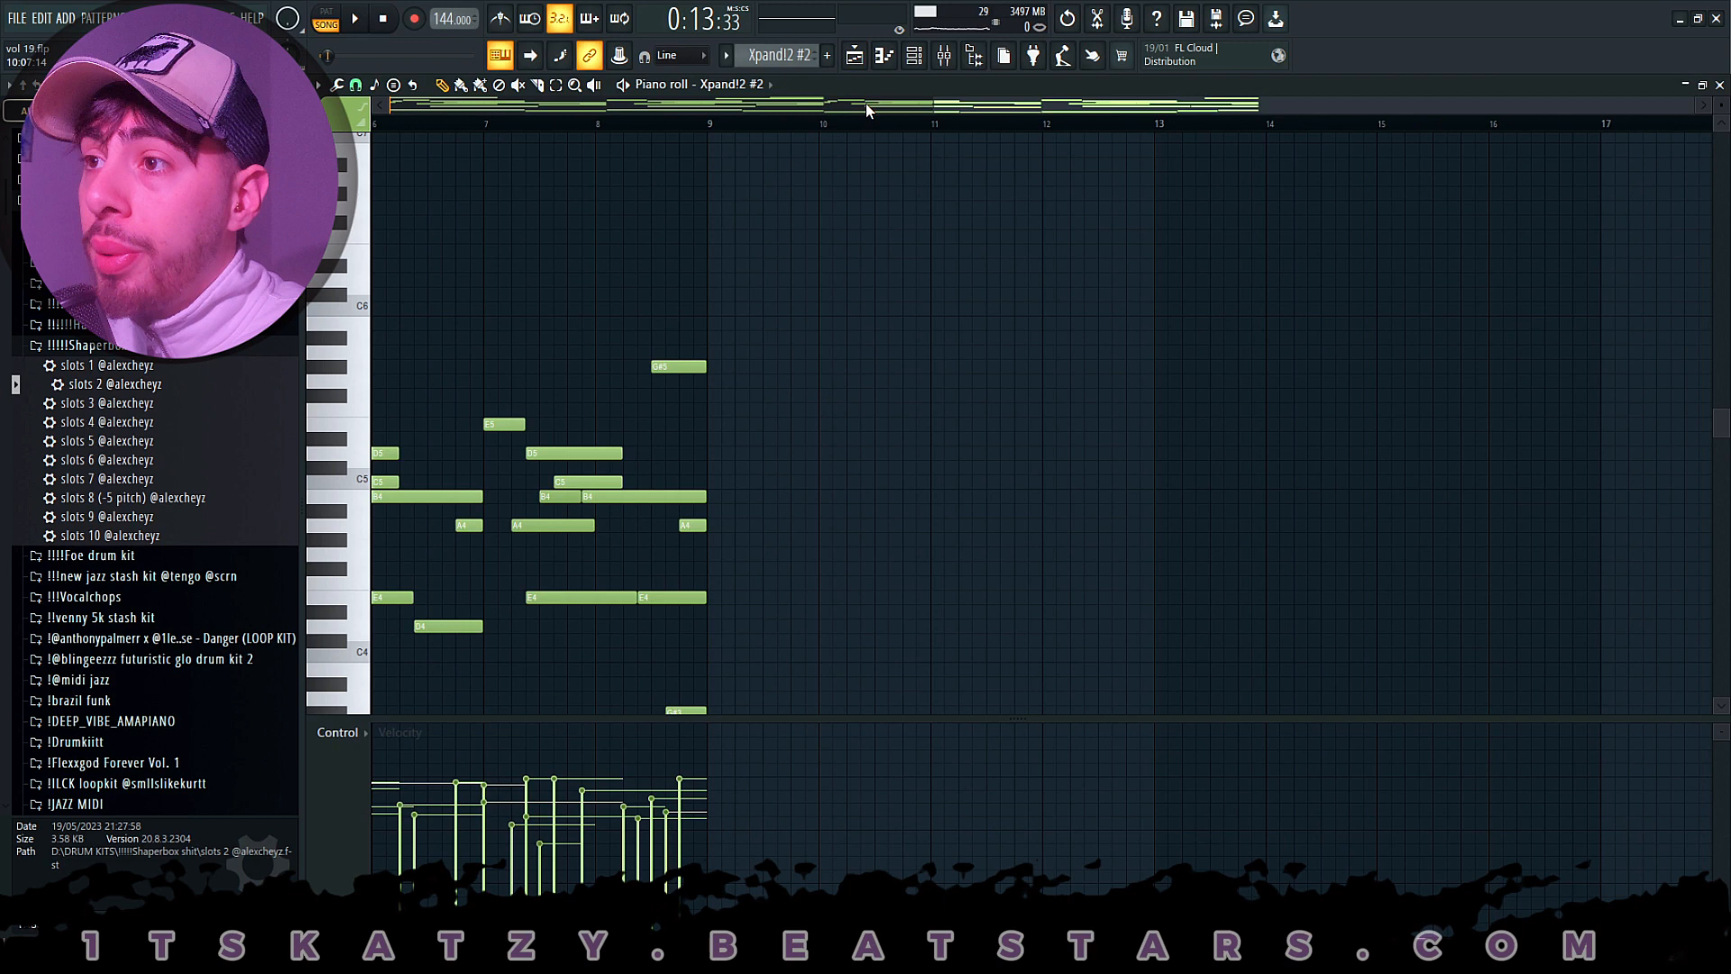
pyautogui.click(915, 58)
pyautogui.rightClick(570, 431)
pyautogui.click(568, 431)
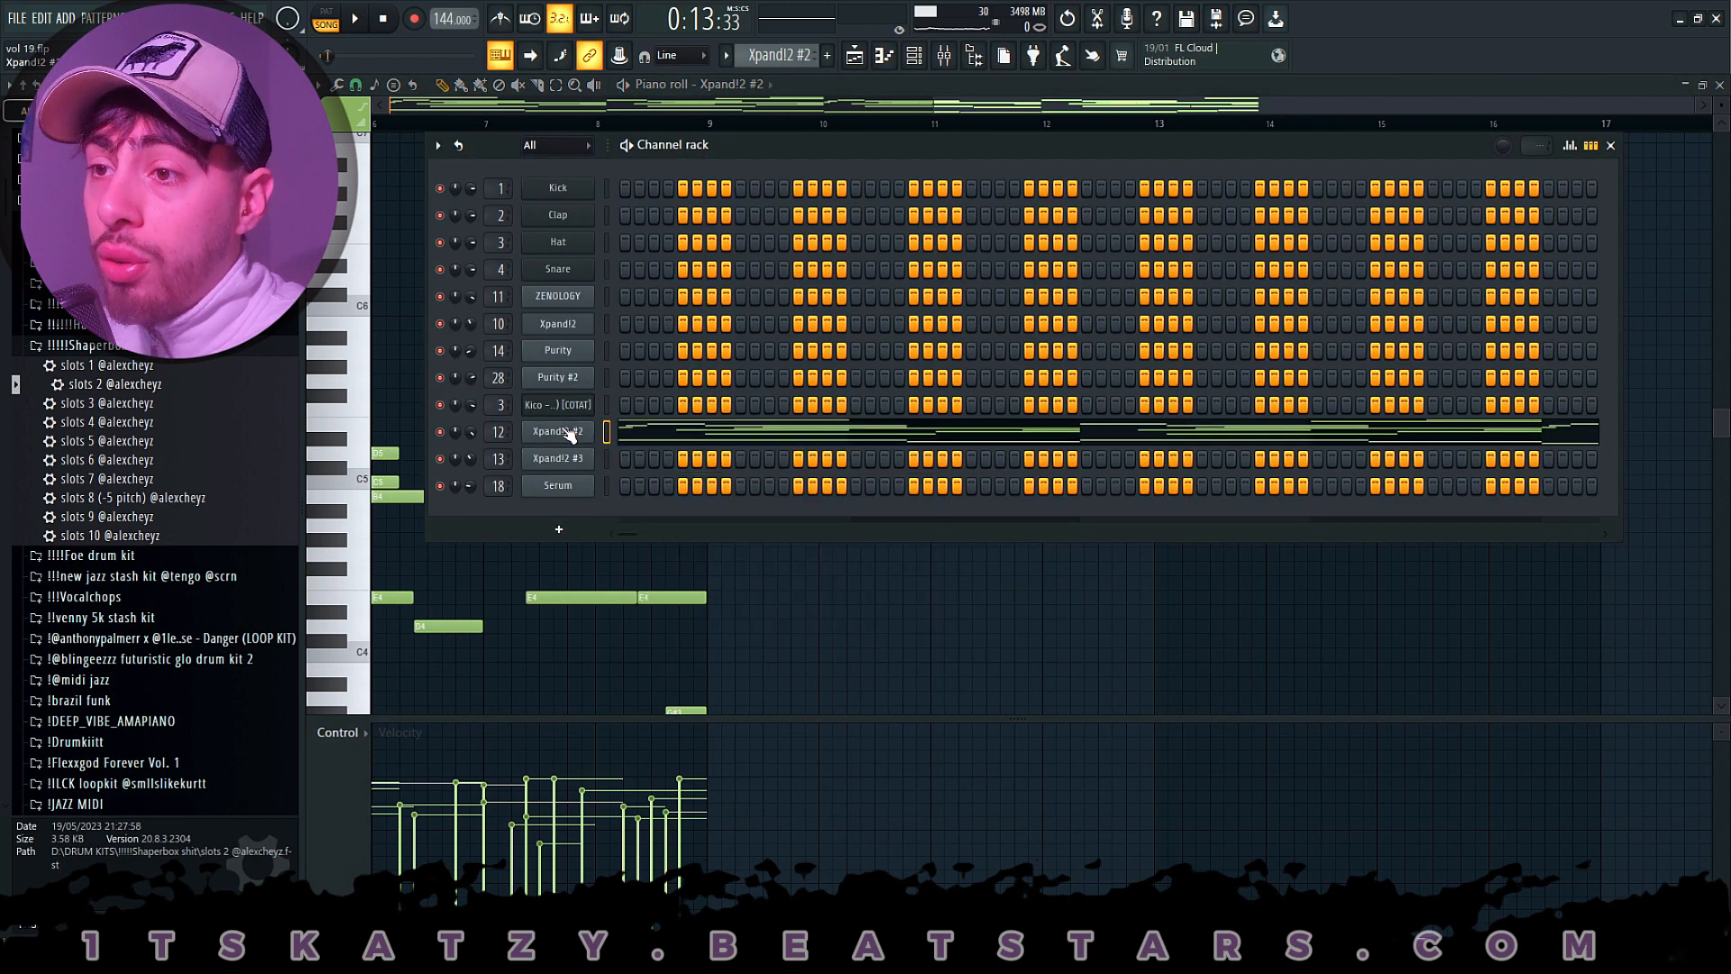
pyautogui.click(717, 691)
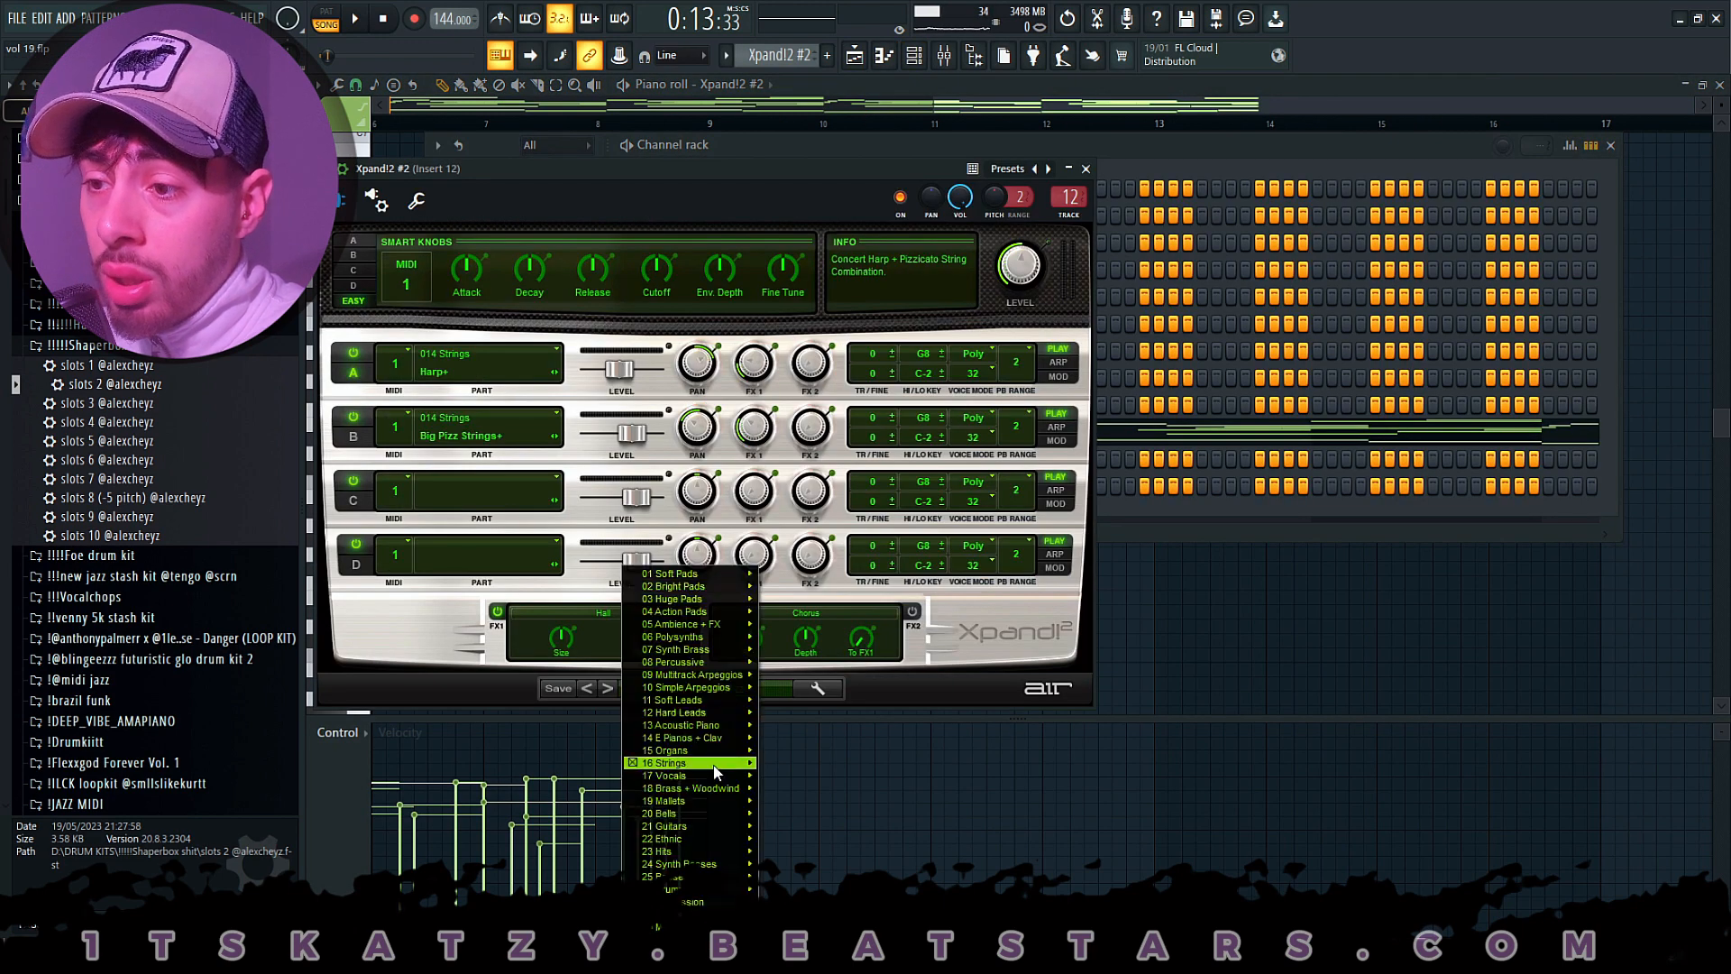
pyautogui.moveTo(717, 772)
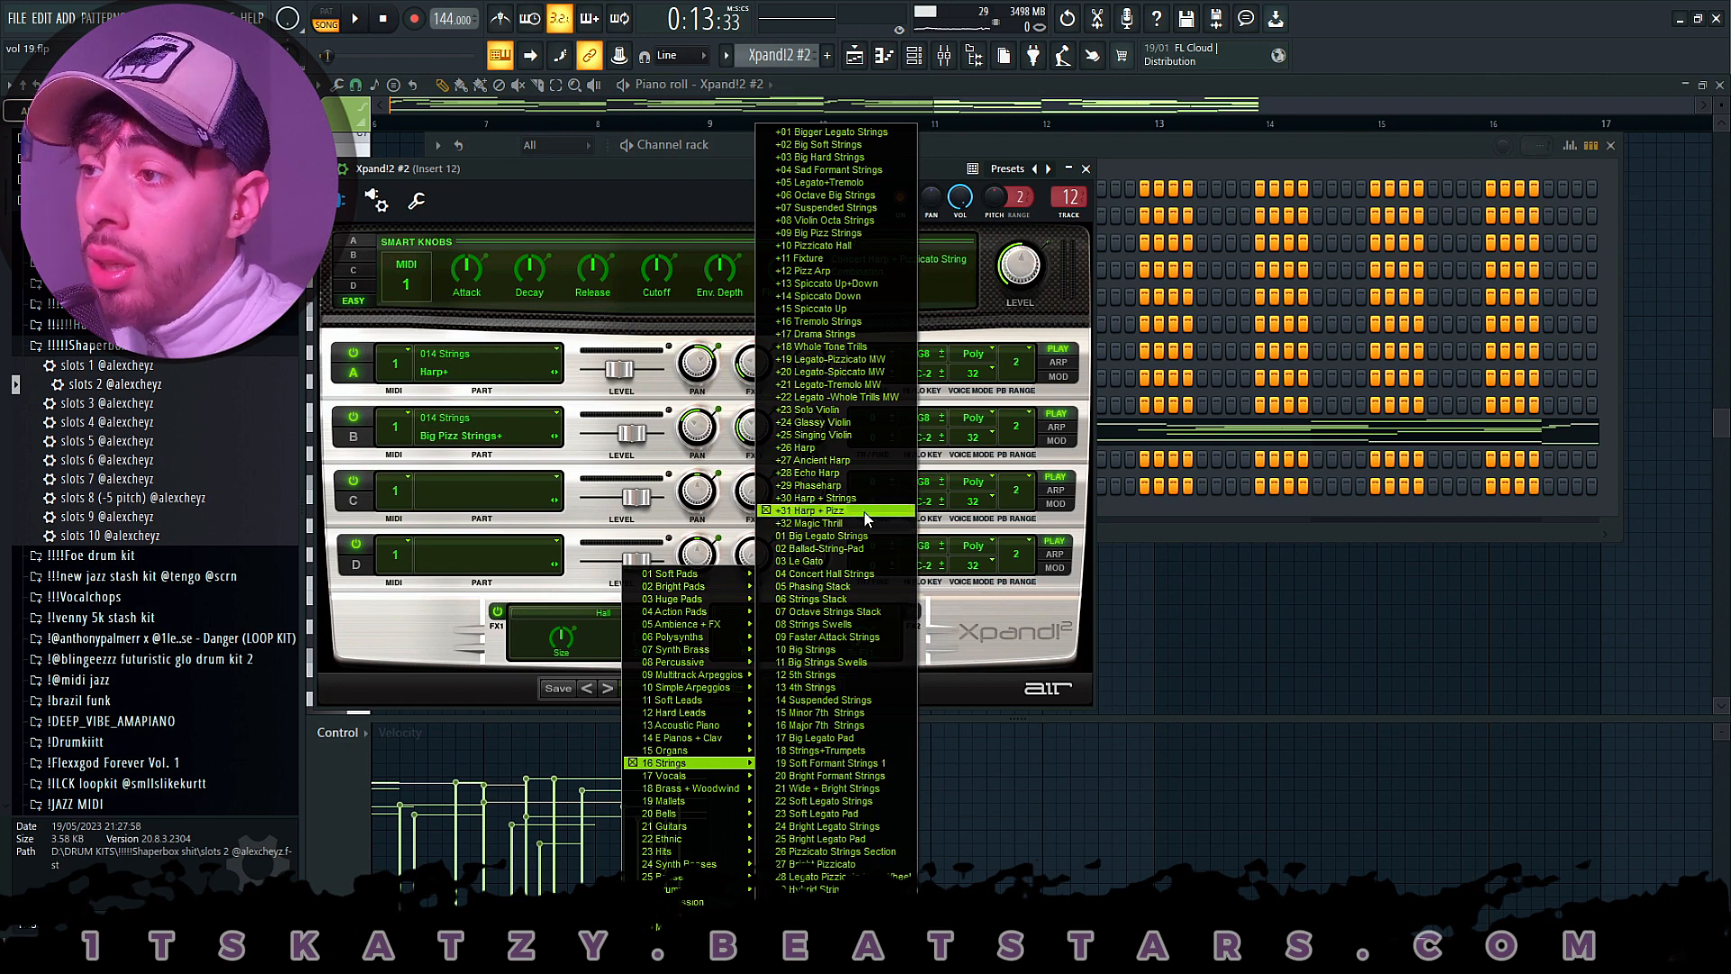
pyautogui.click(1087, 171)
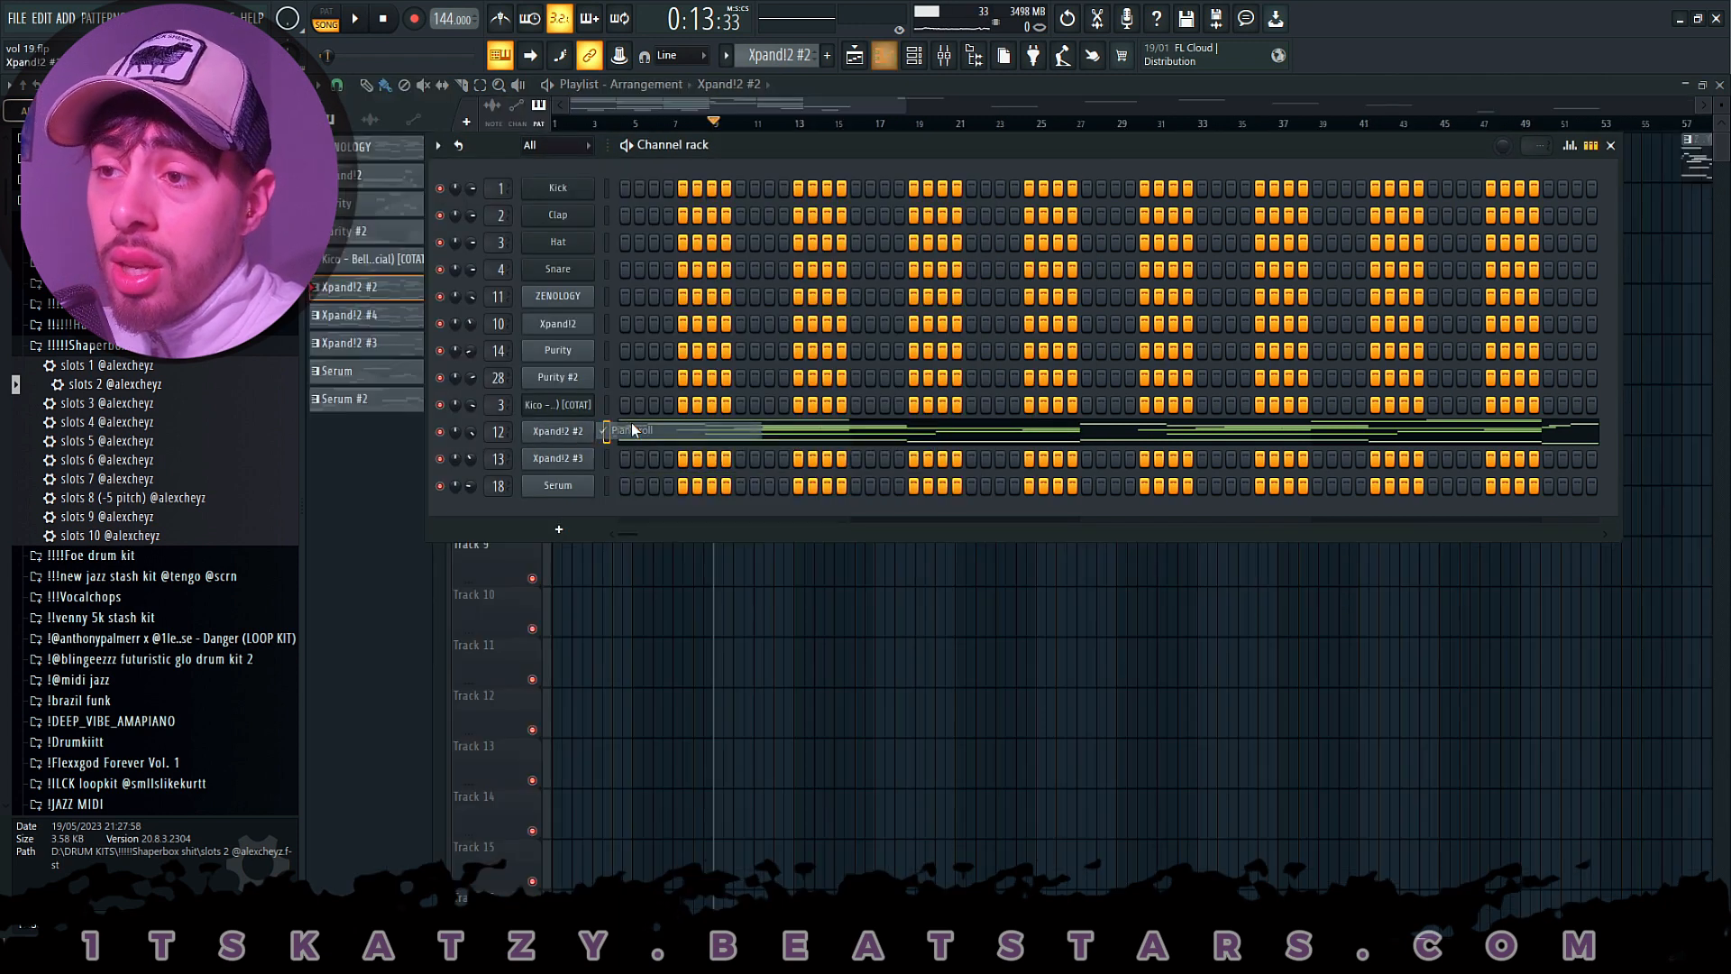
# - Open the Xpand!2 #2 channel's notes in the piano roll, examine them and play them back in pattern mode
pyautogui.rightClick(566, 433)
pyautogui.click(623, 437)
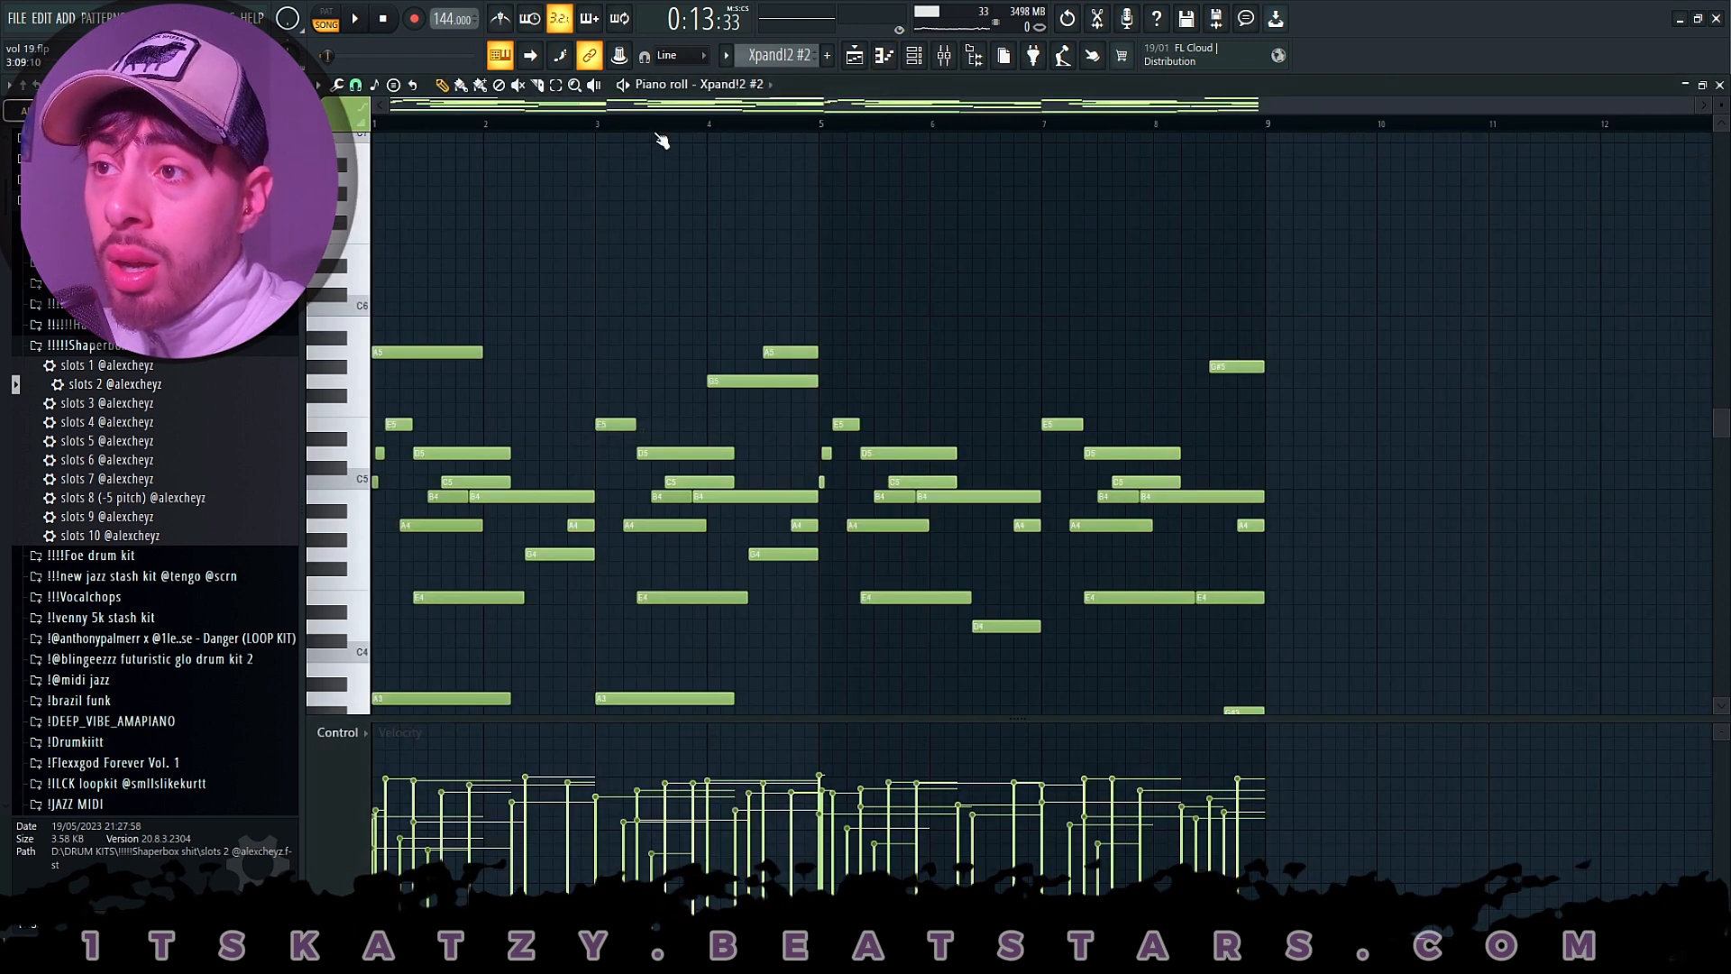
pyautogui.scroll(-4, 631, 171)
pyautogui.scroll(3, 580, 127)
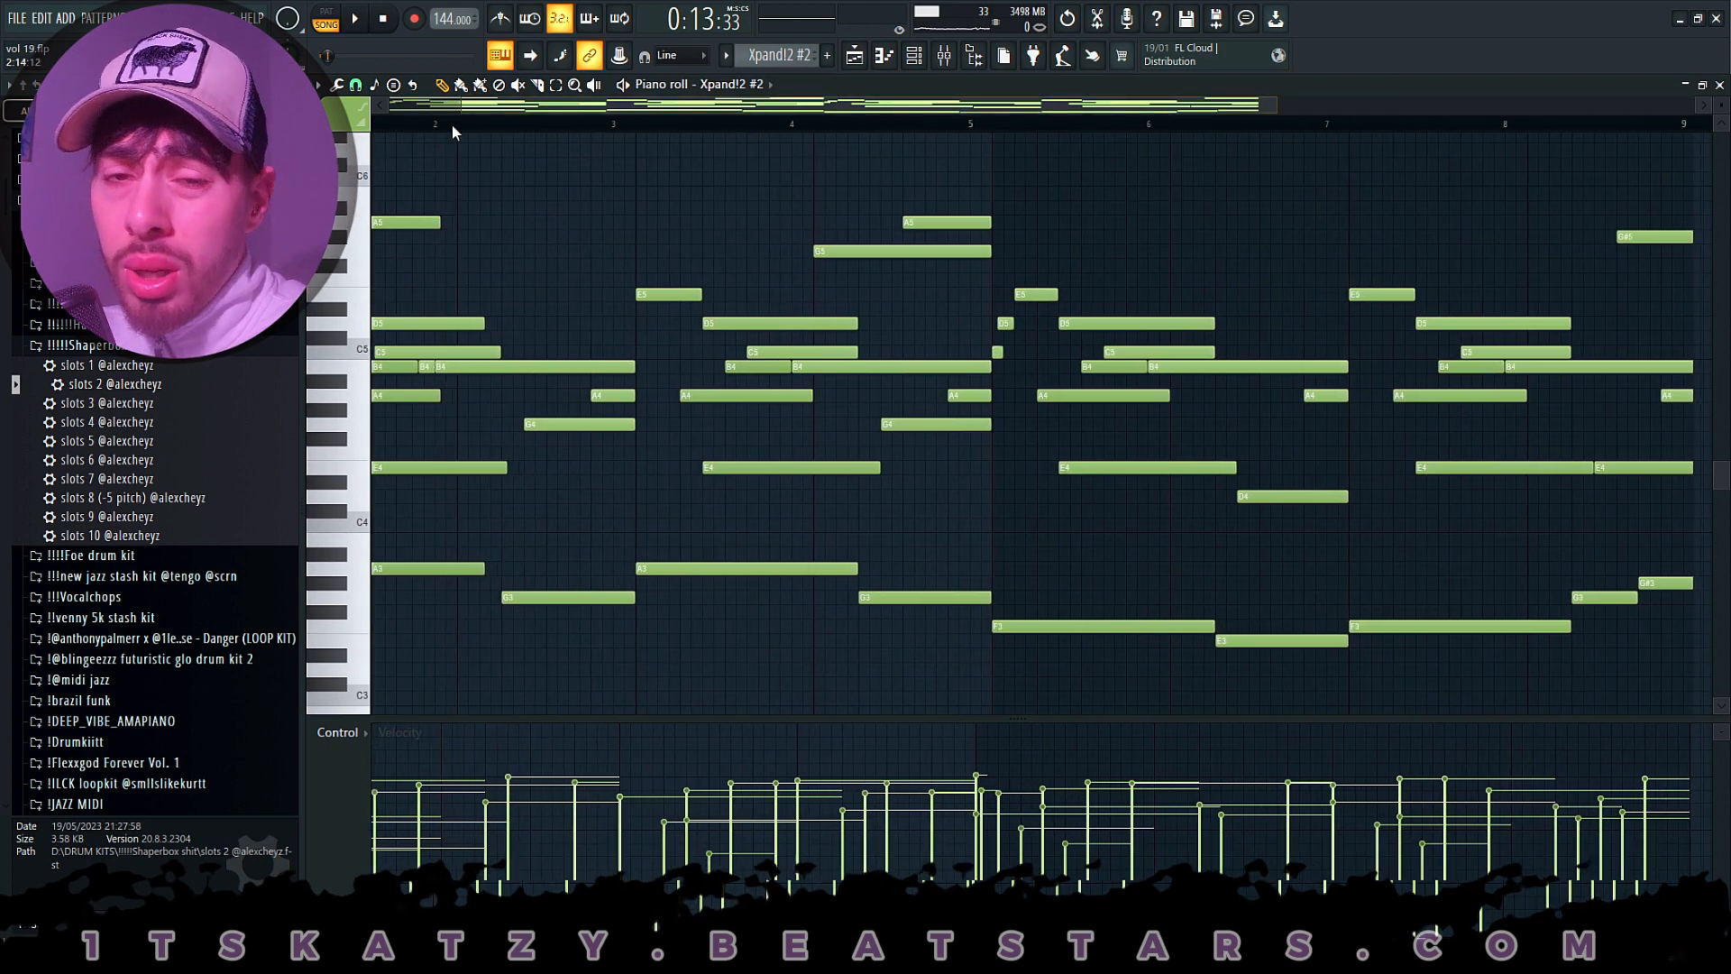
pyautogui.moveTo(452, 124); pyautogui.dragTo(381, 122)
pyautogui.scroll(-3, 638, 133)
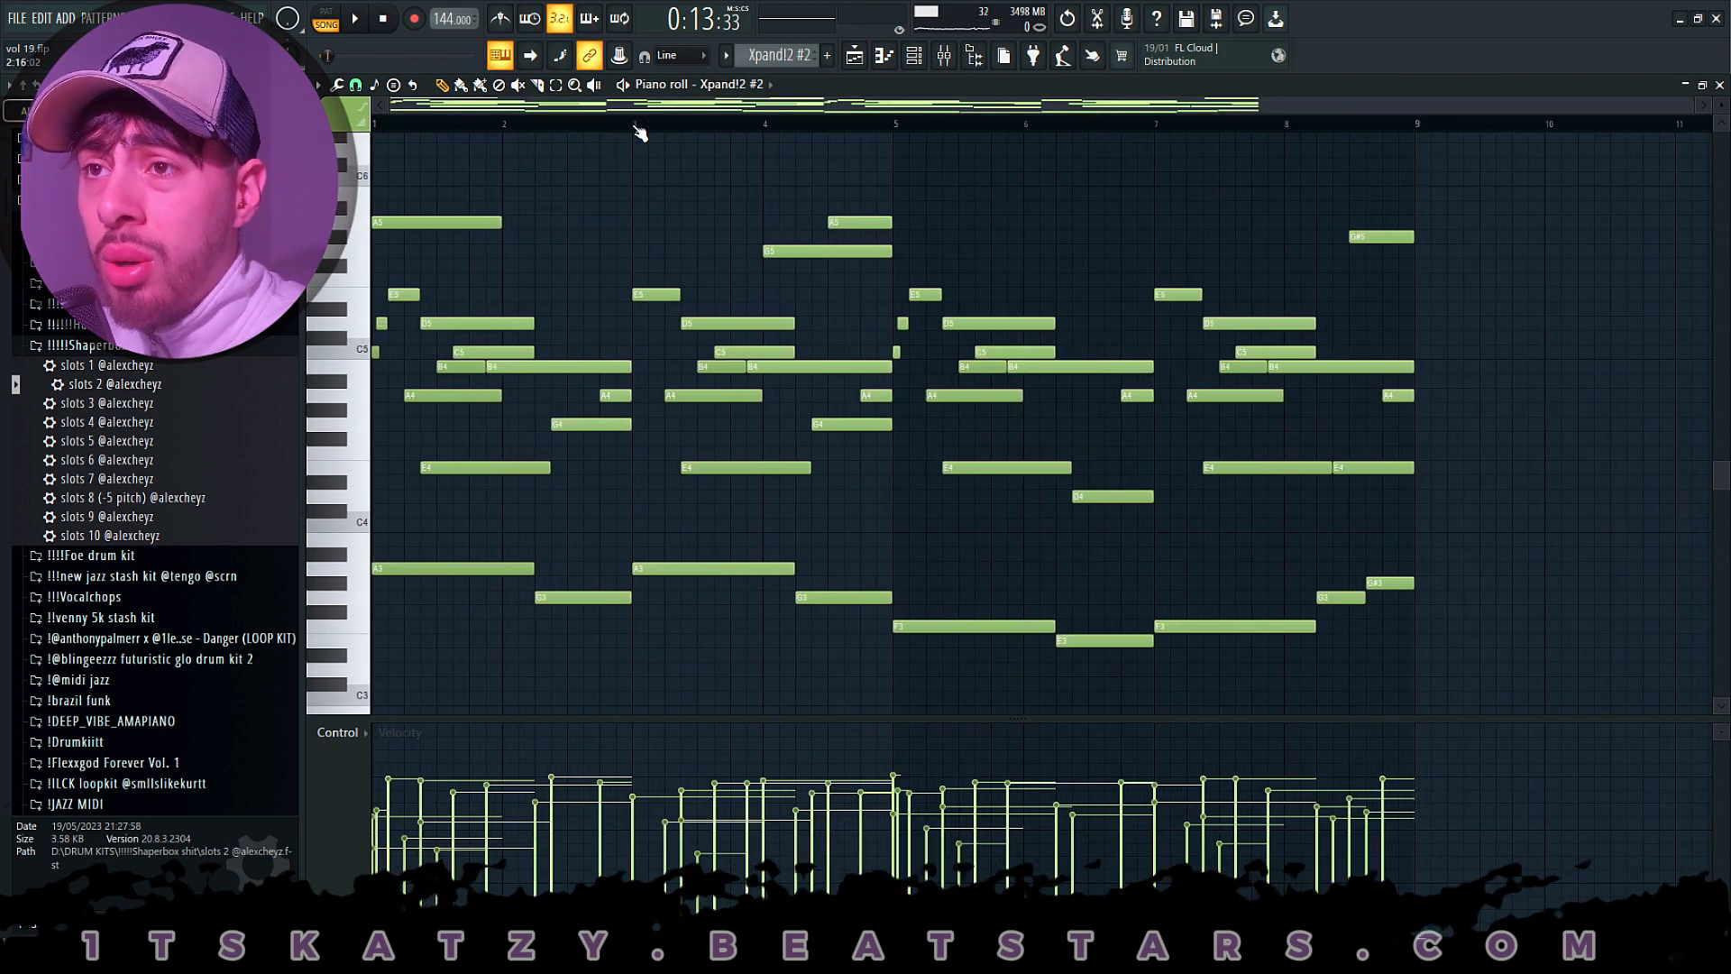
pyautogui.click(327, 12)
pyautogui.click(359, 19)
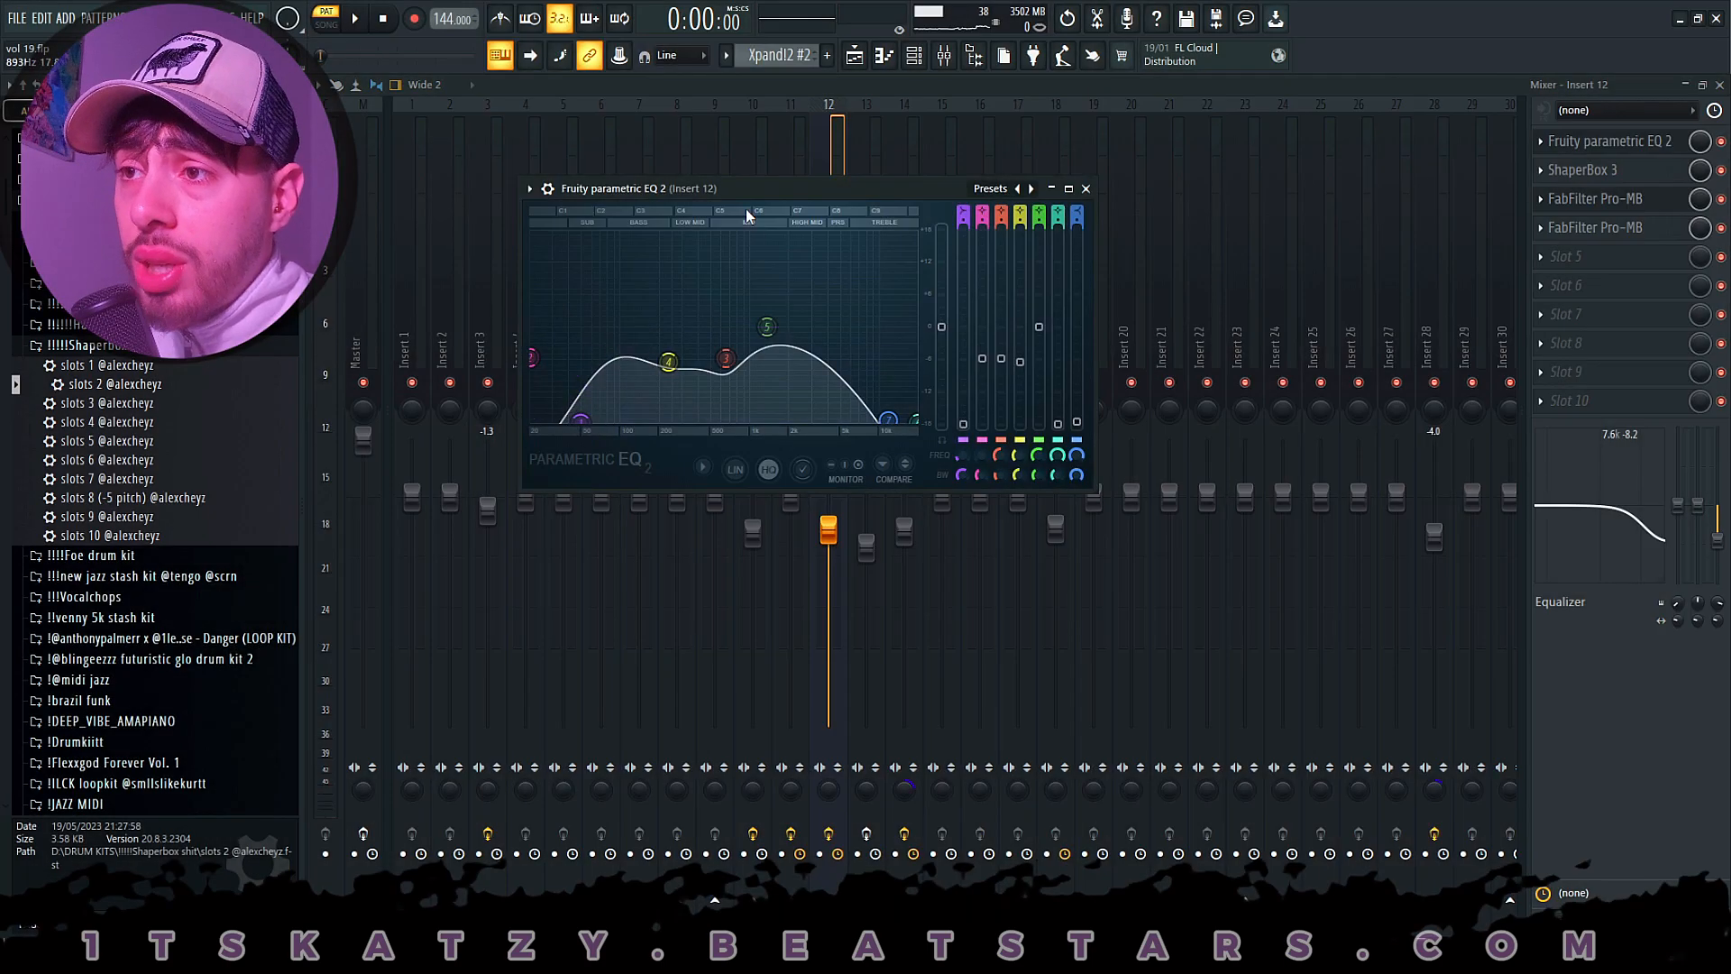
# - Examine Insert 12's Fruity parametric EQ 2 curve, and search ShaperBox 3's presets for "super" to locate Super Stereo
pyautogui.moveTo(767, 189); pyautogui.dragTo(1018, 302)
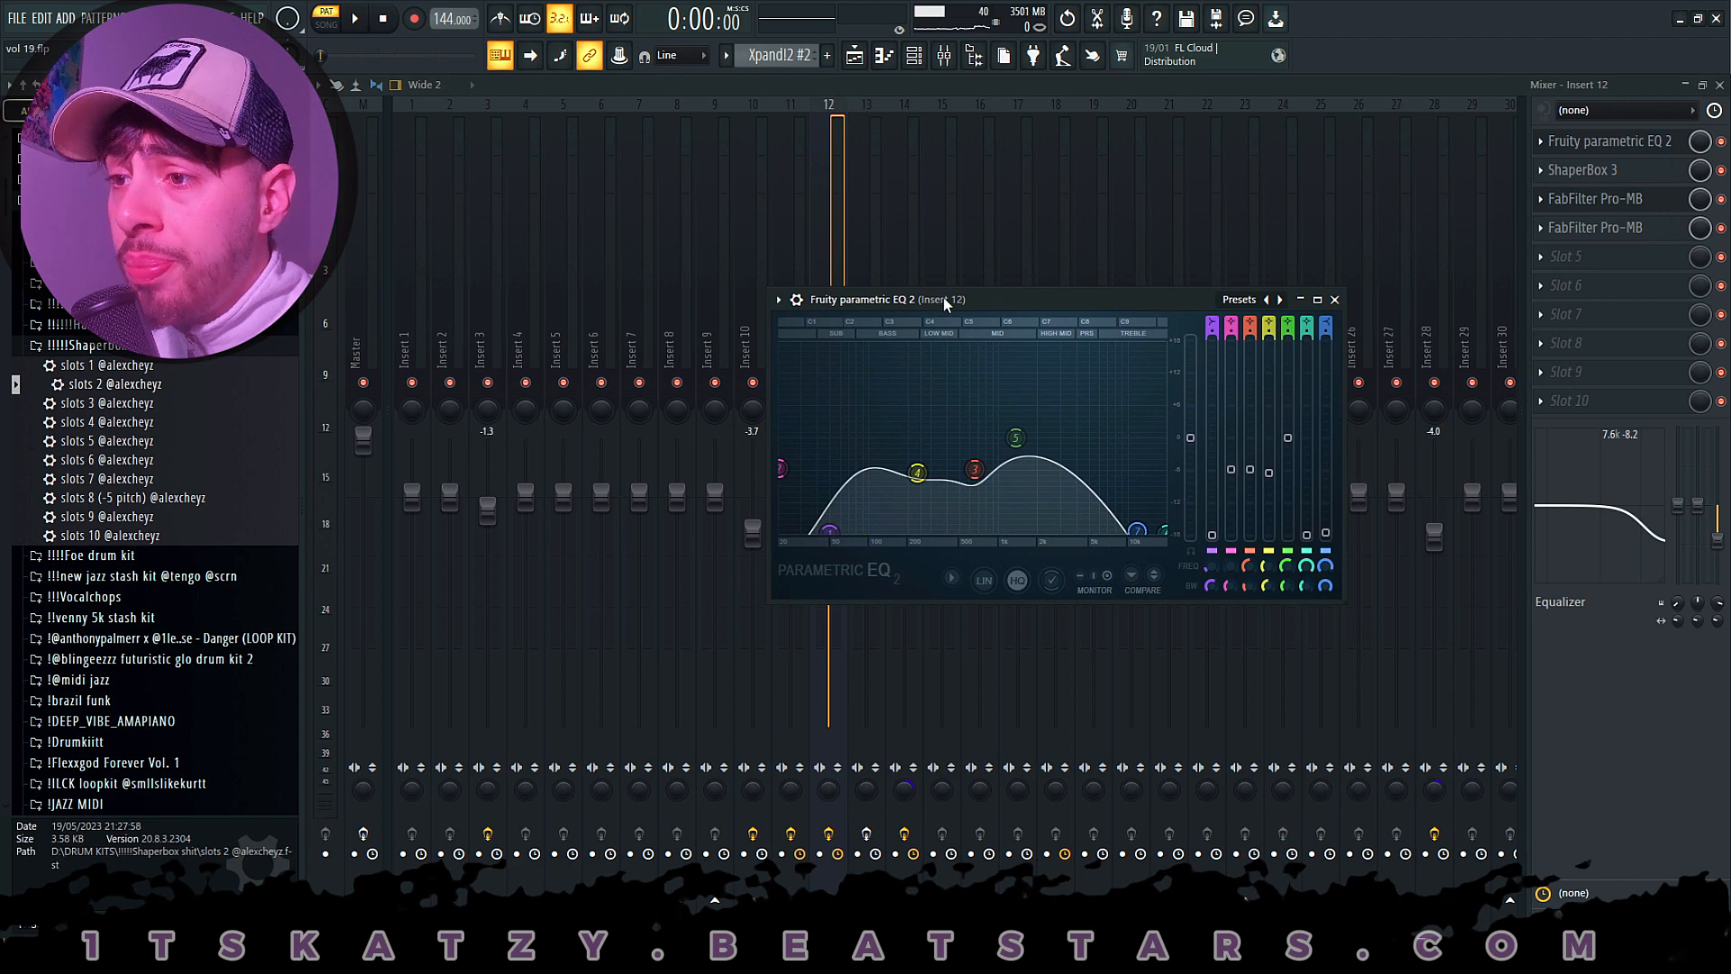
pyautogui.moveTo(944, 302); pyautogui.dragTo(890, 280)
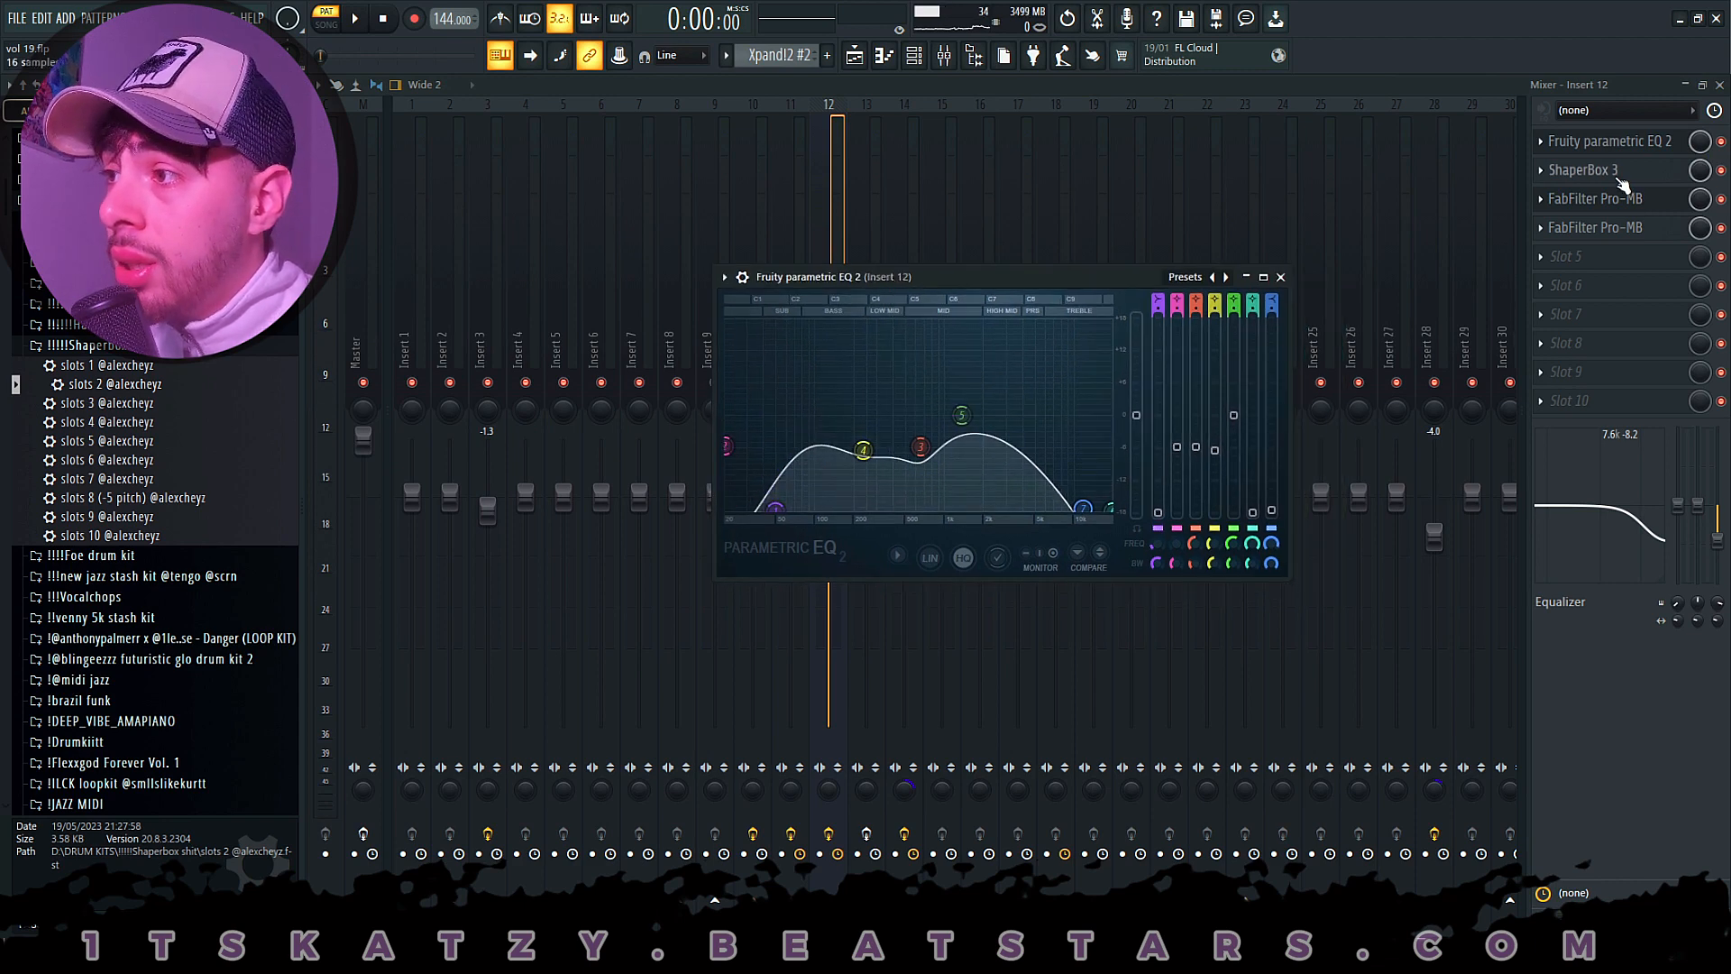
pyautogui.click(1619, 177)
pyautogui.click(816, 272)
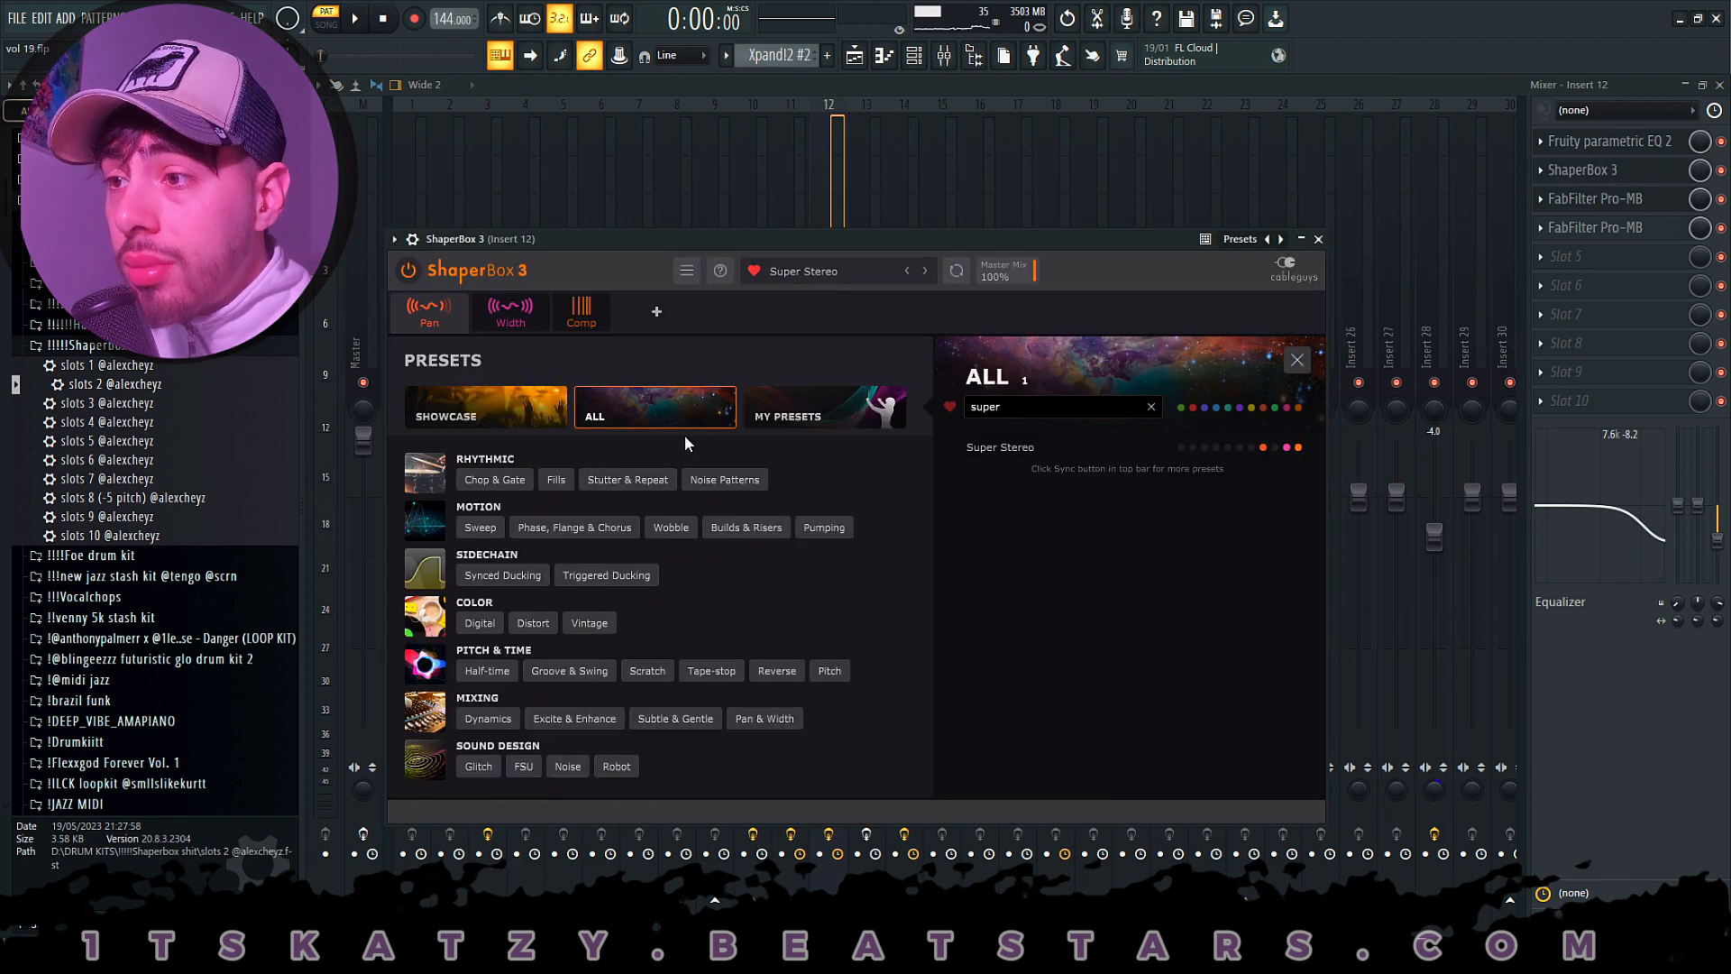
pyautogui.click(1149, 404)
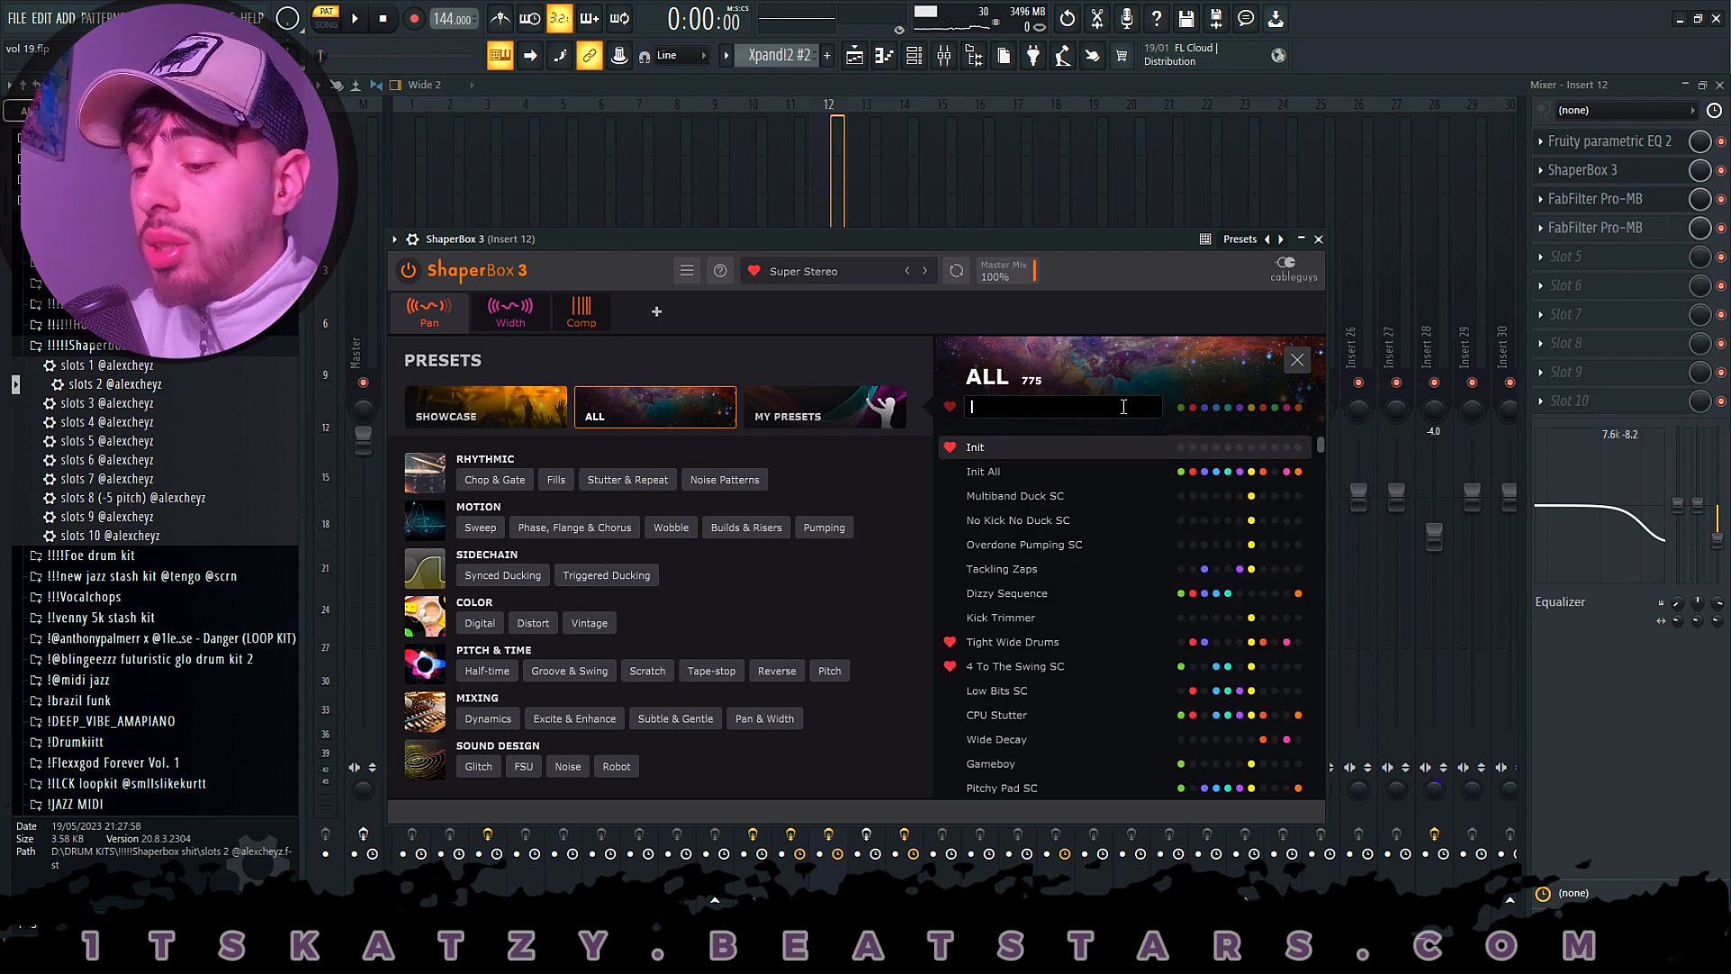
pyautogui.write('super')
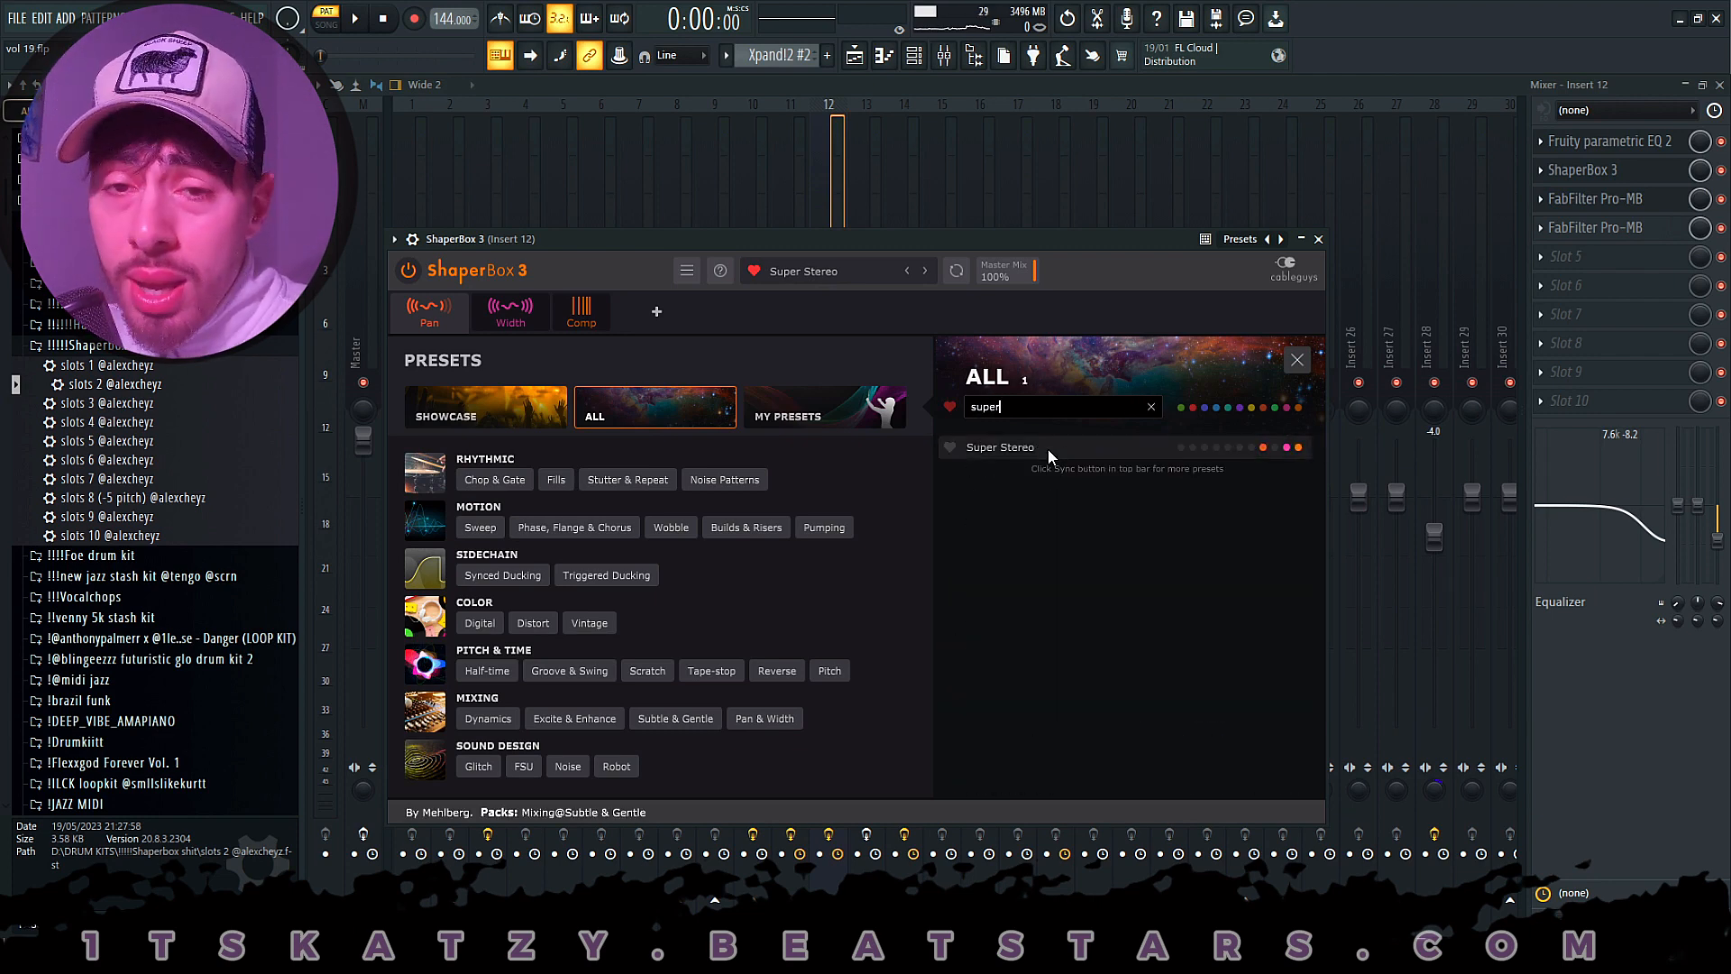
pyautogui.click(1304, 237)
# - Examine both FabFilter Pro-MB effects on Insert 12, locate Low-Mid Cleanup bM in the Mix Bus presets, and close them
pyautogui.click(1632, 218)
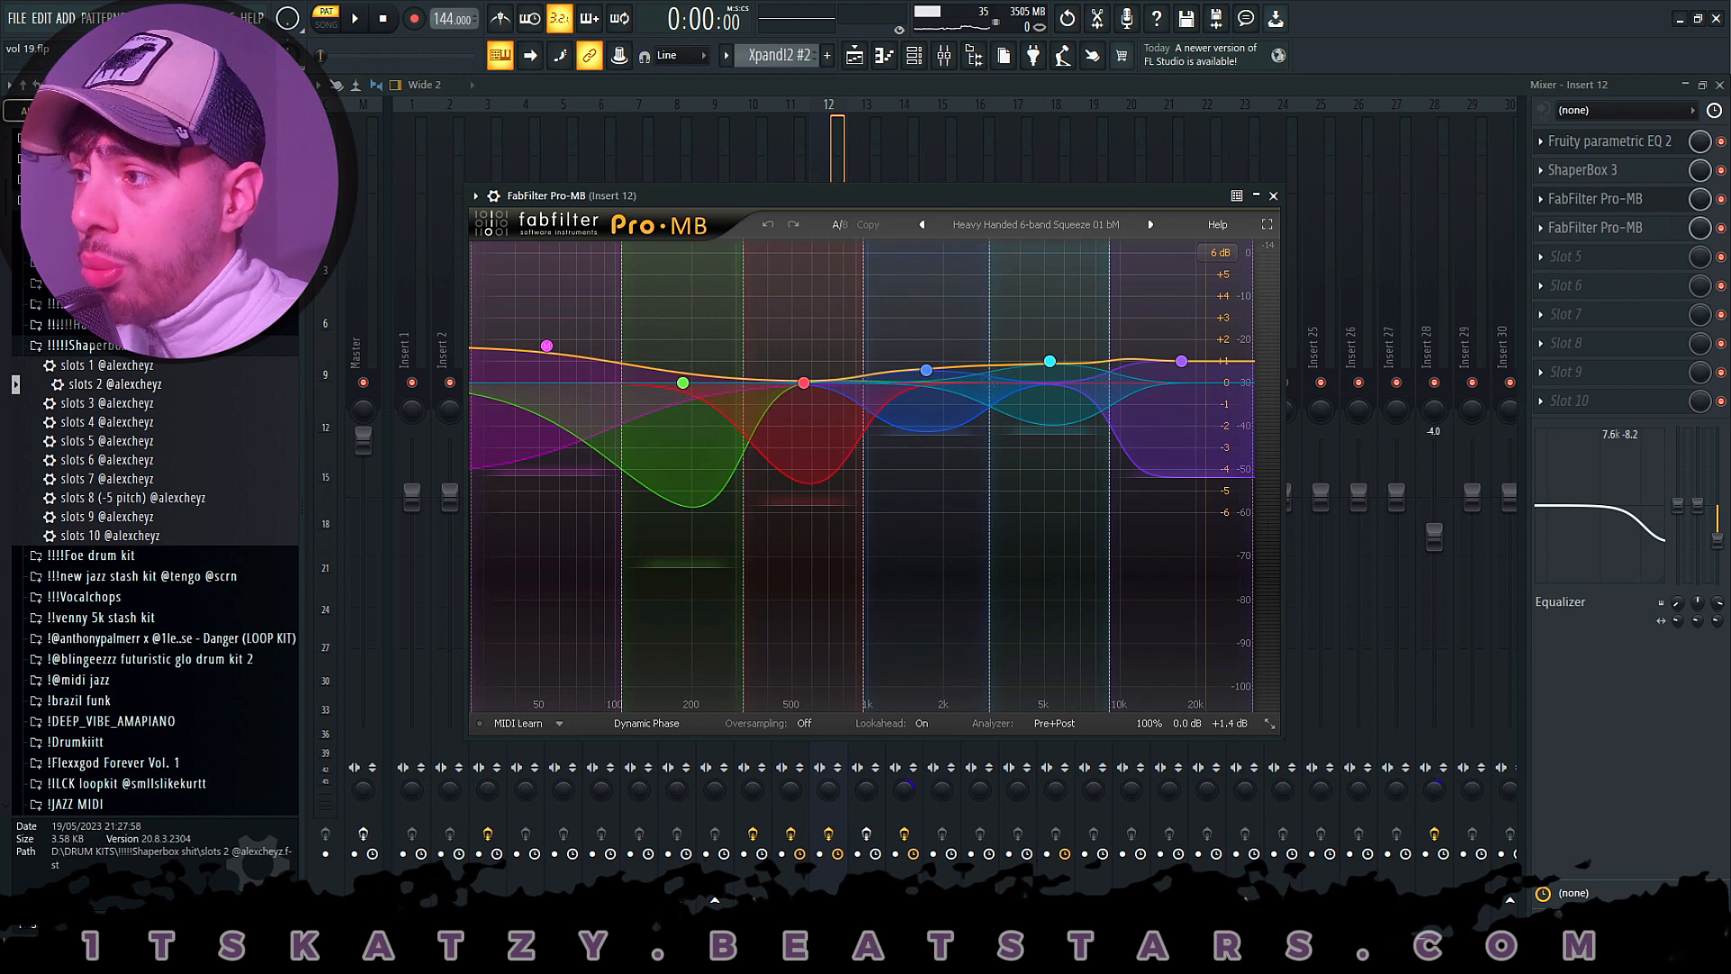
pyautogui.click(1647, 231)
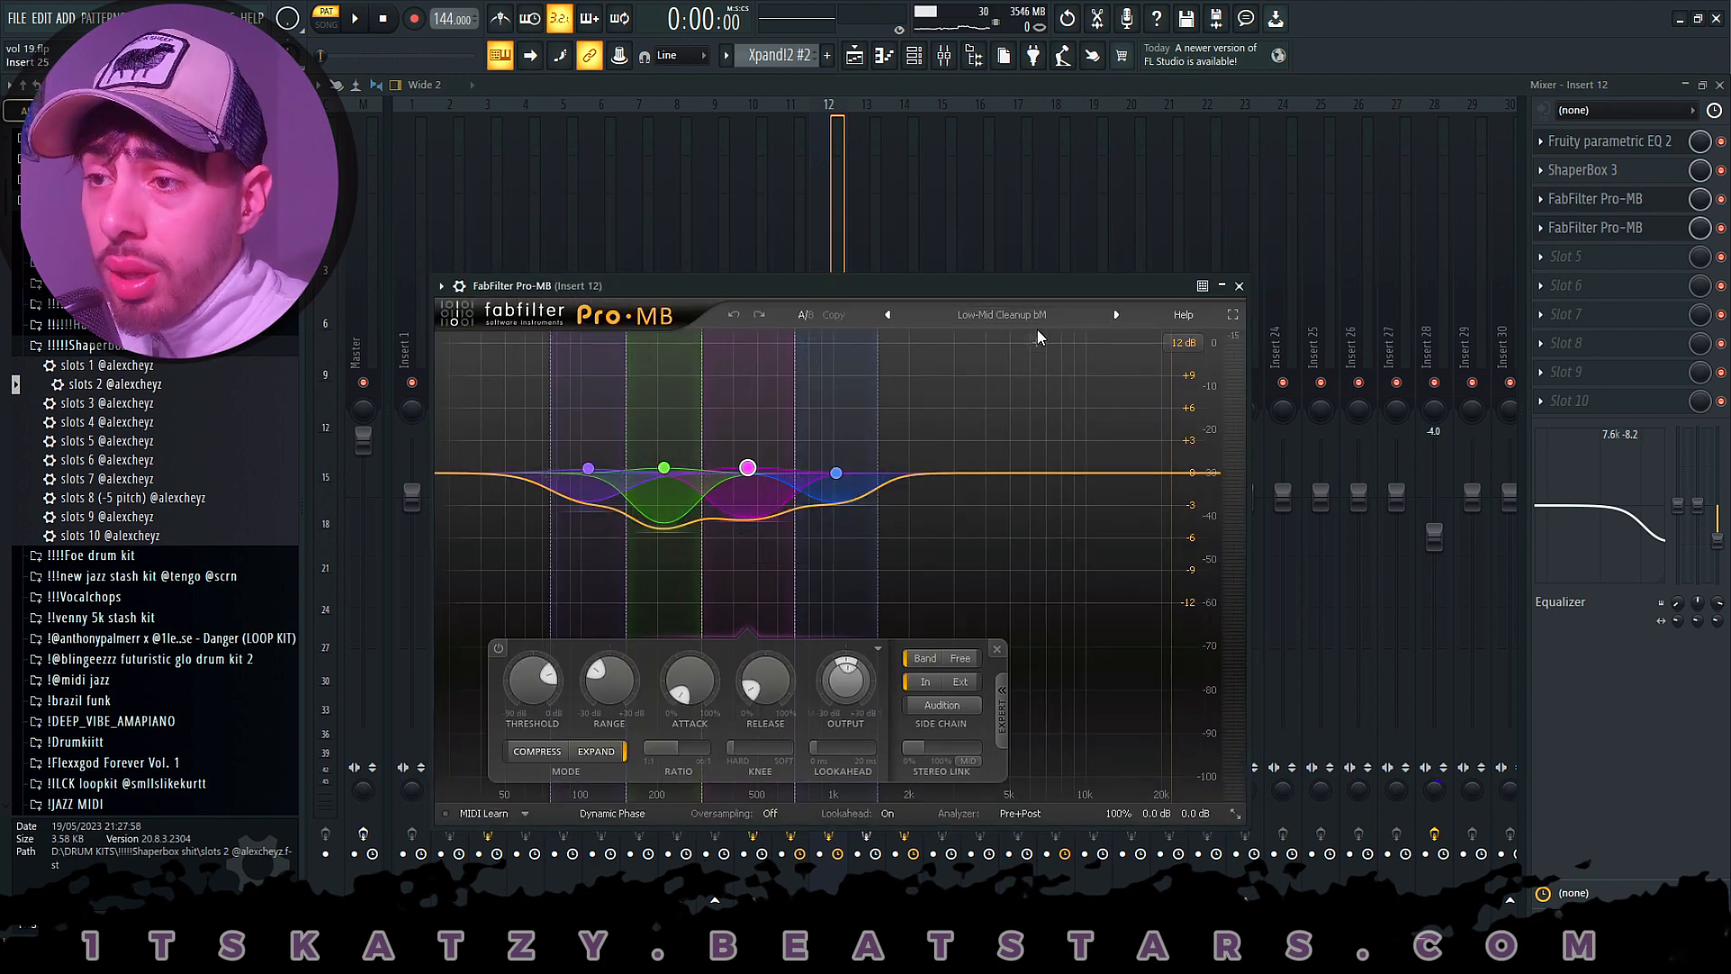
pyautogui.click(965, 315)
pyautogui.moveTo(974, 478)
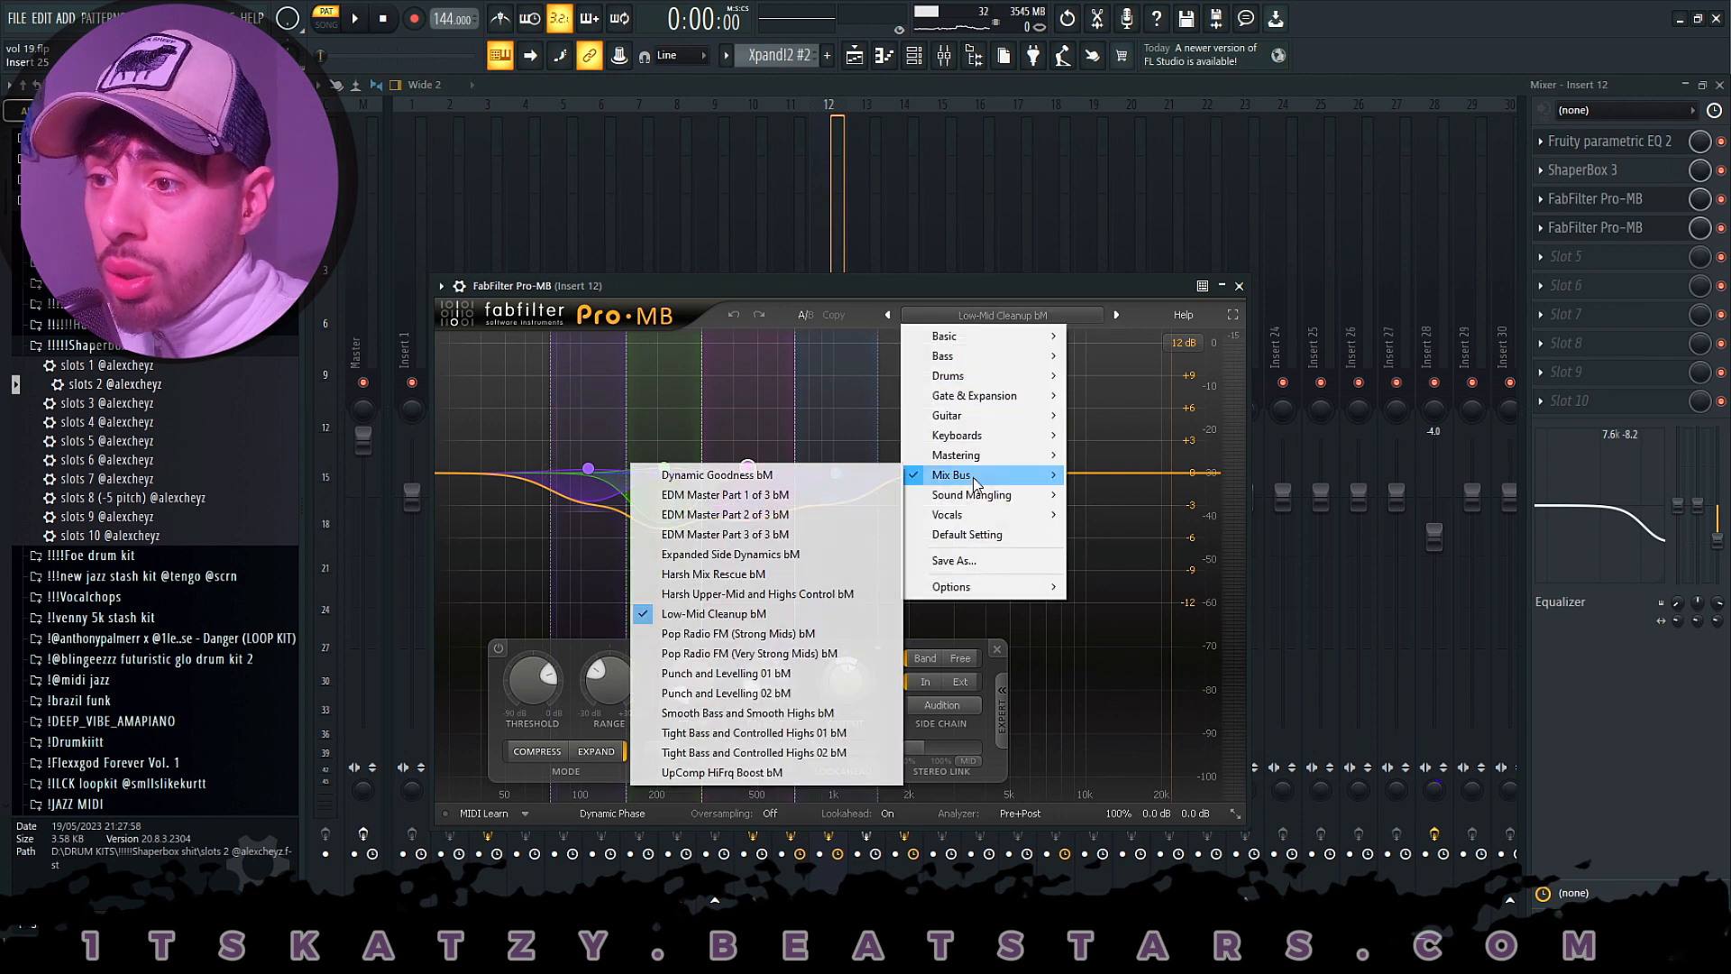
pyautogui.click(1240, 287)
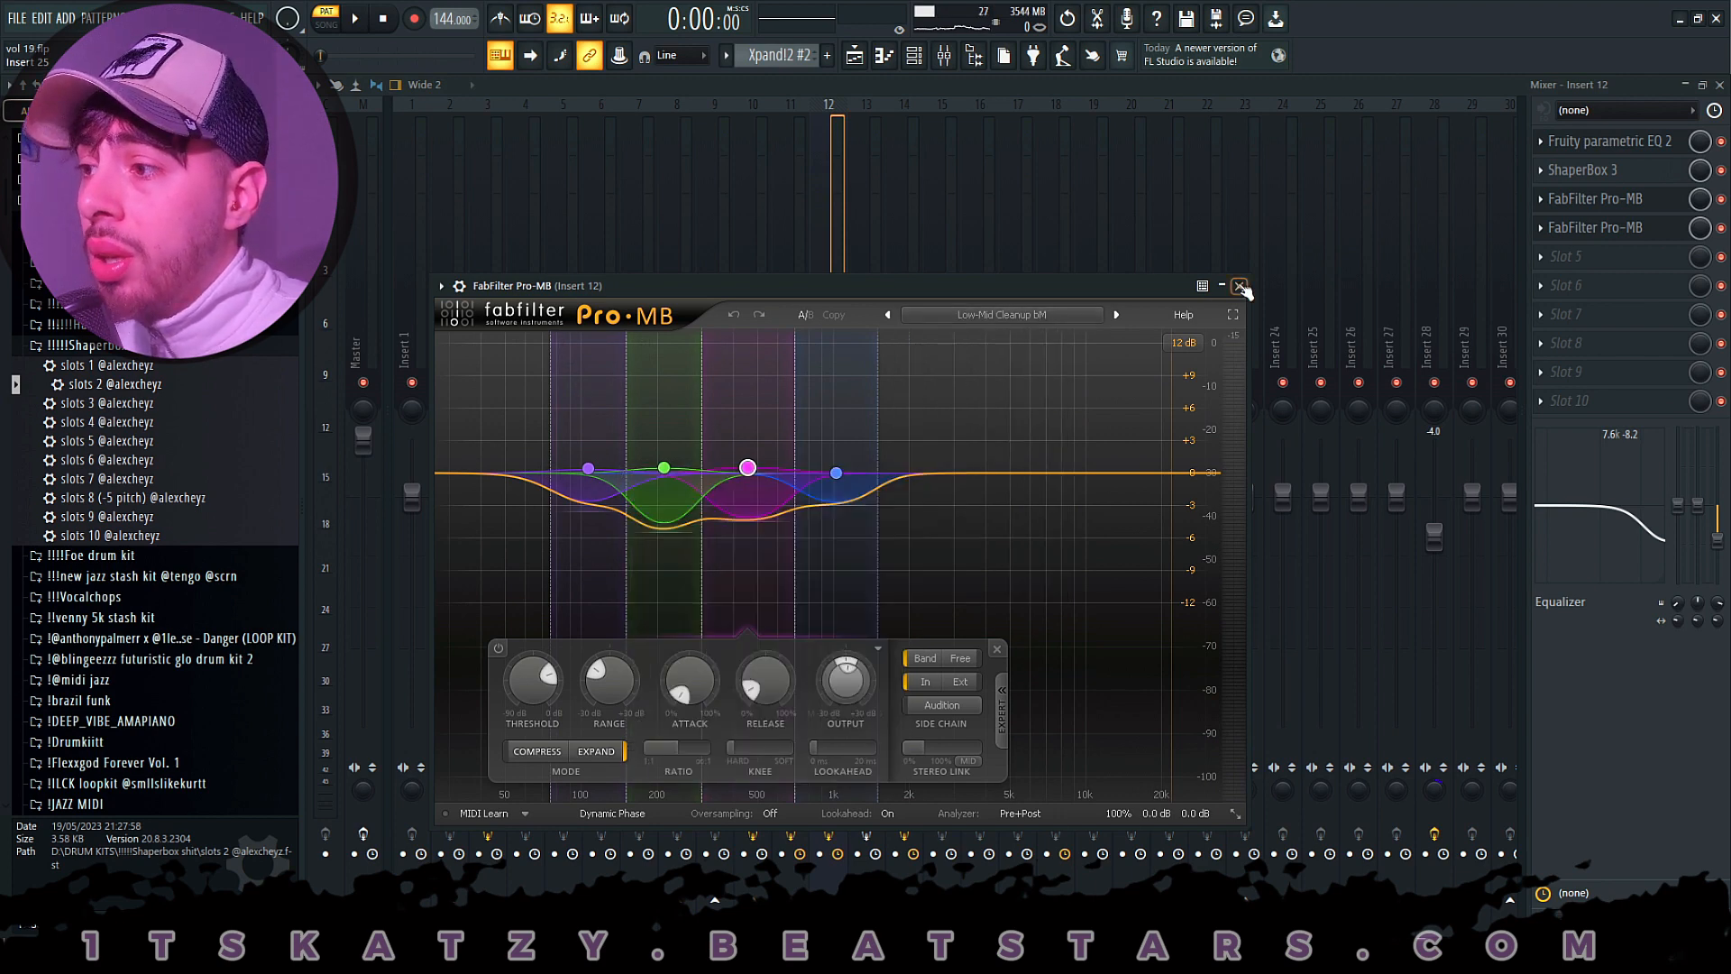
pyautogui.click(1241, 287)
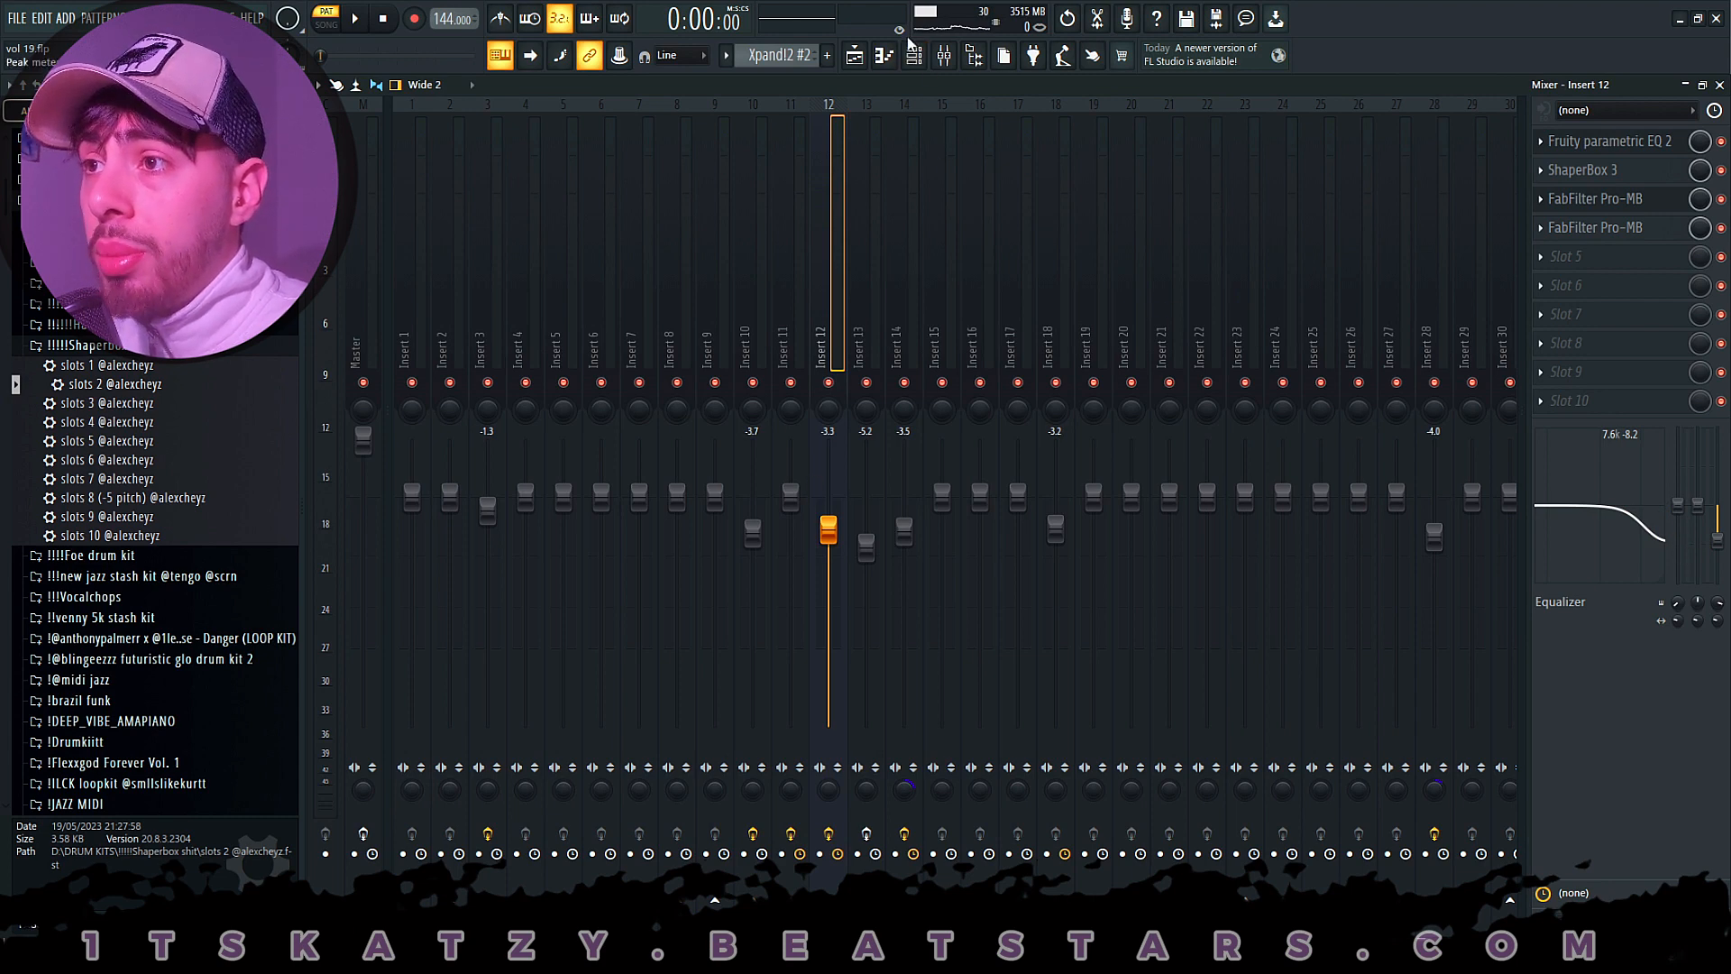
# - Set the playlist position to bar 9 and open the Purity #2 clip's notes in pattern mode
pyautogui.click(854, 55)
pyautogui.click(713, 124)
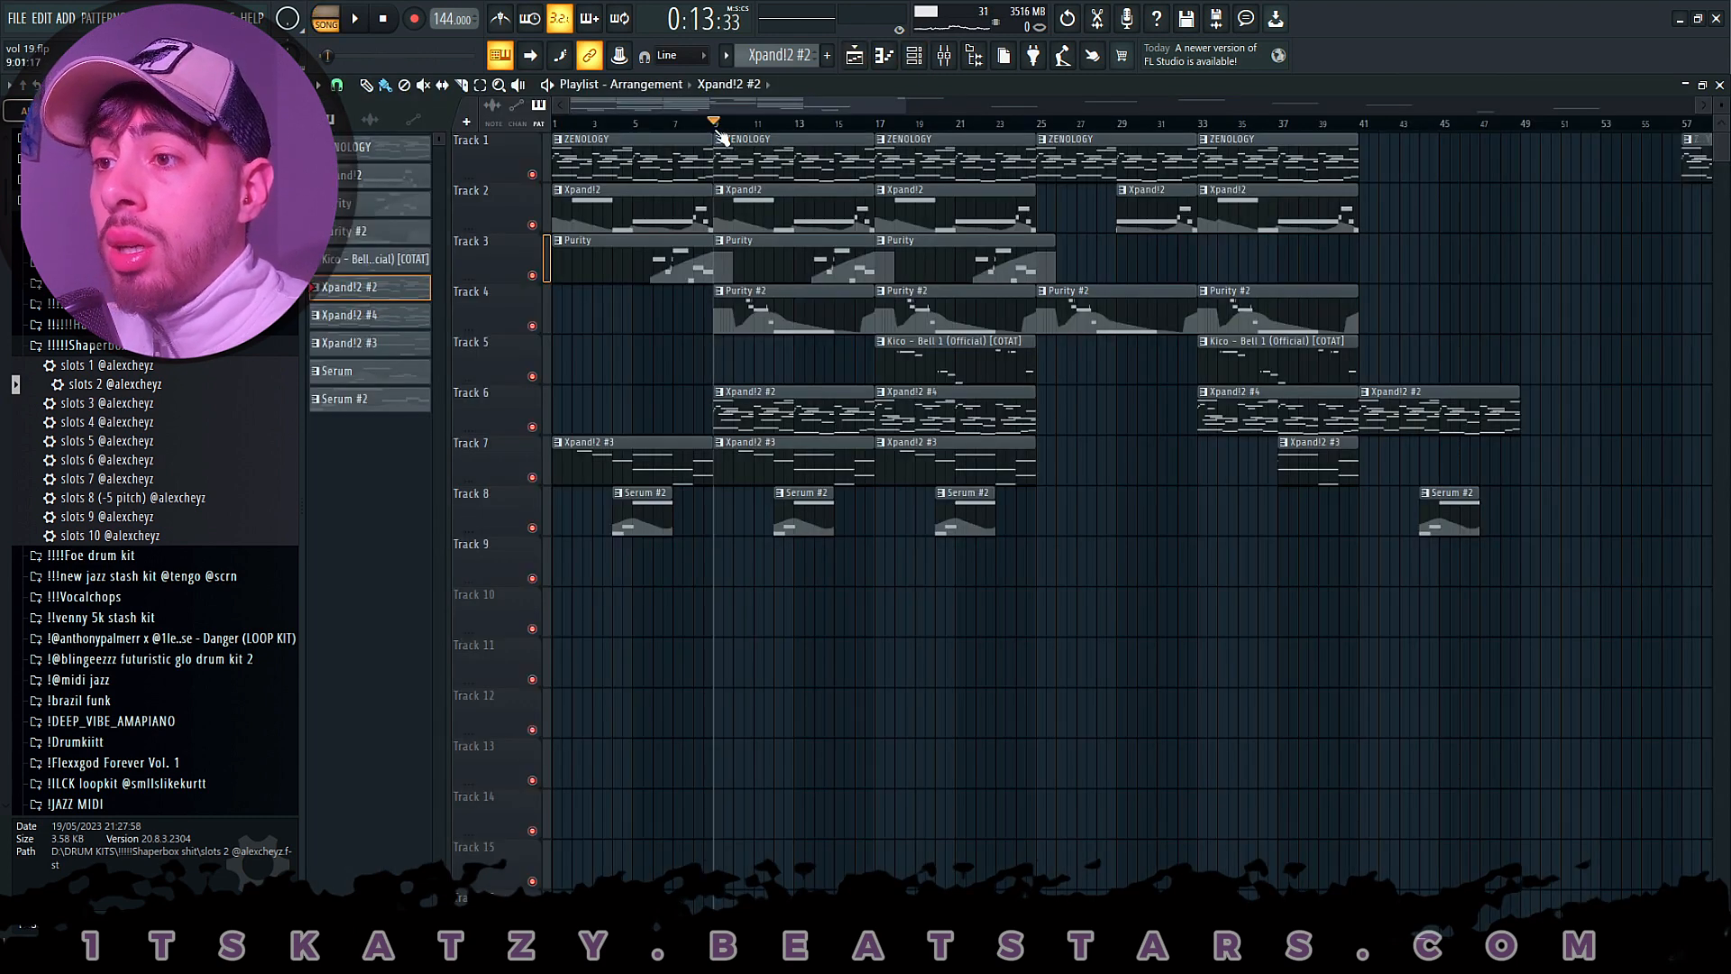
pyautogui.doubleClick(797, 324)
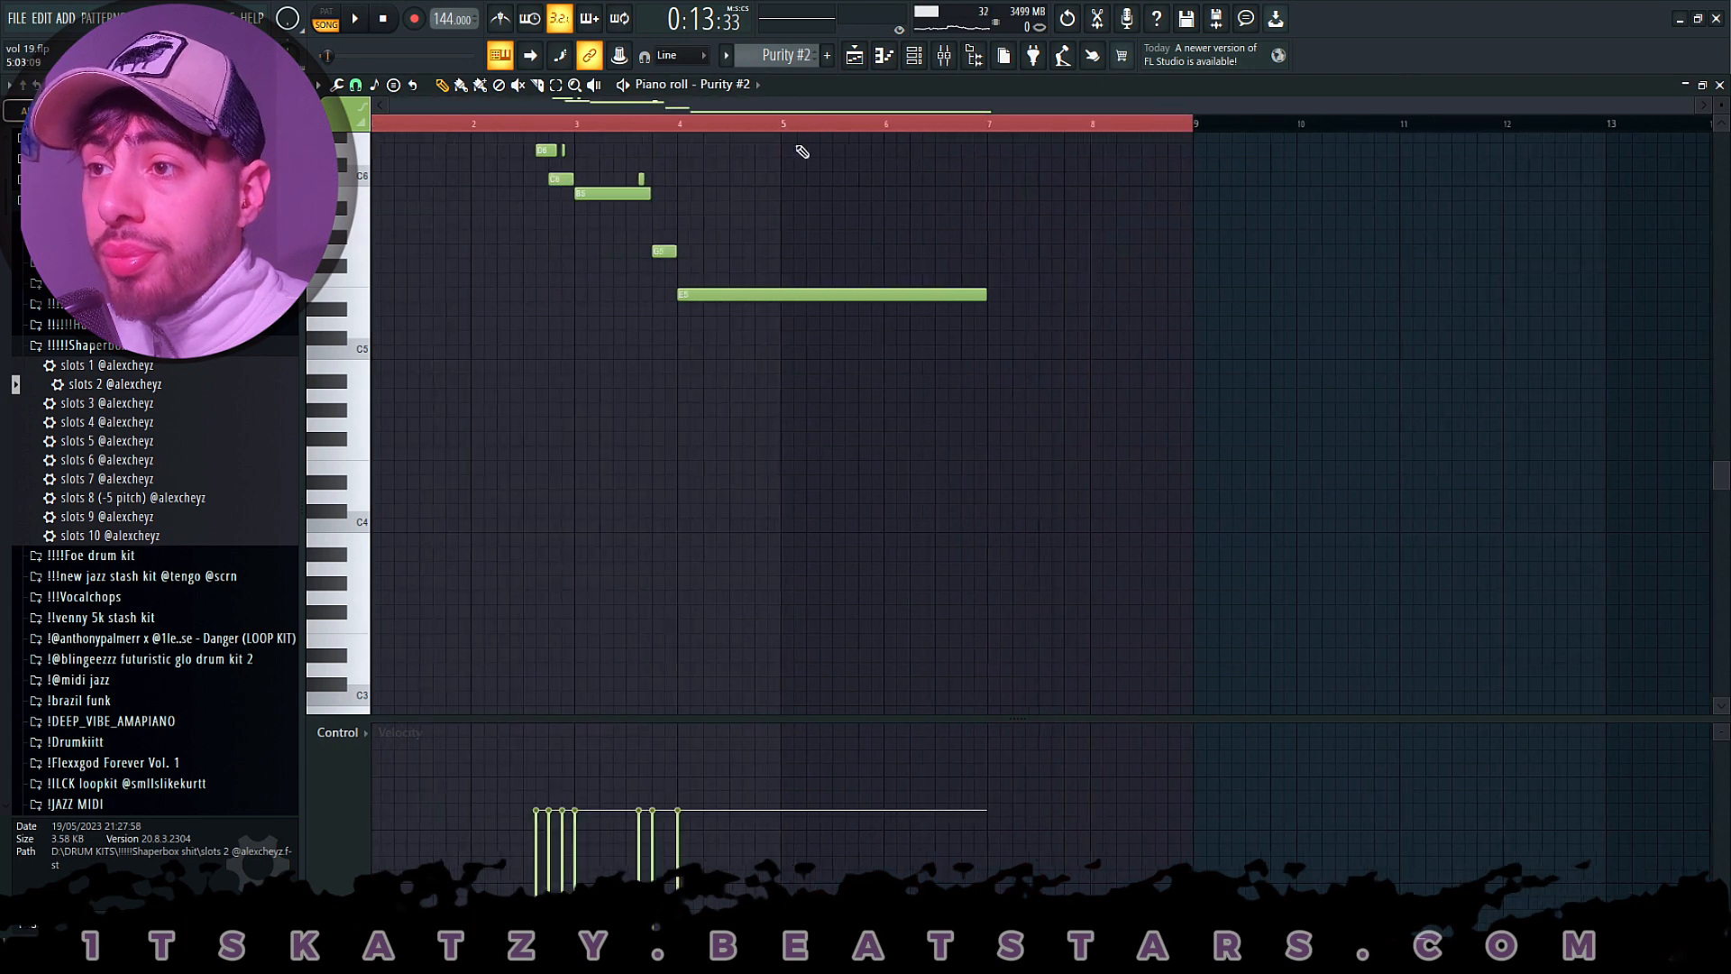
pyautogui.click(330, 24)
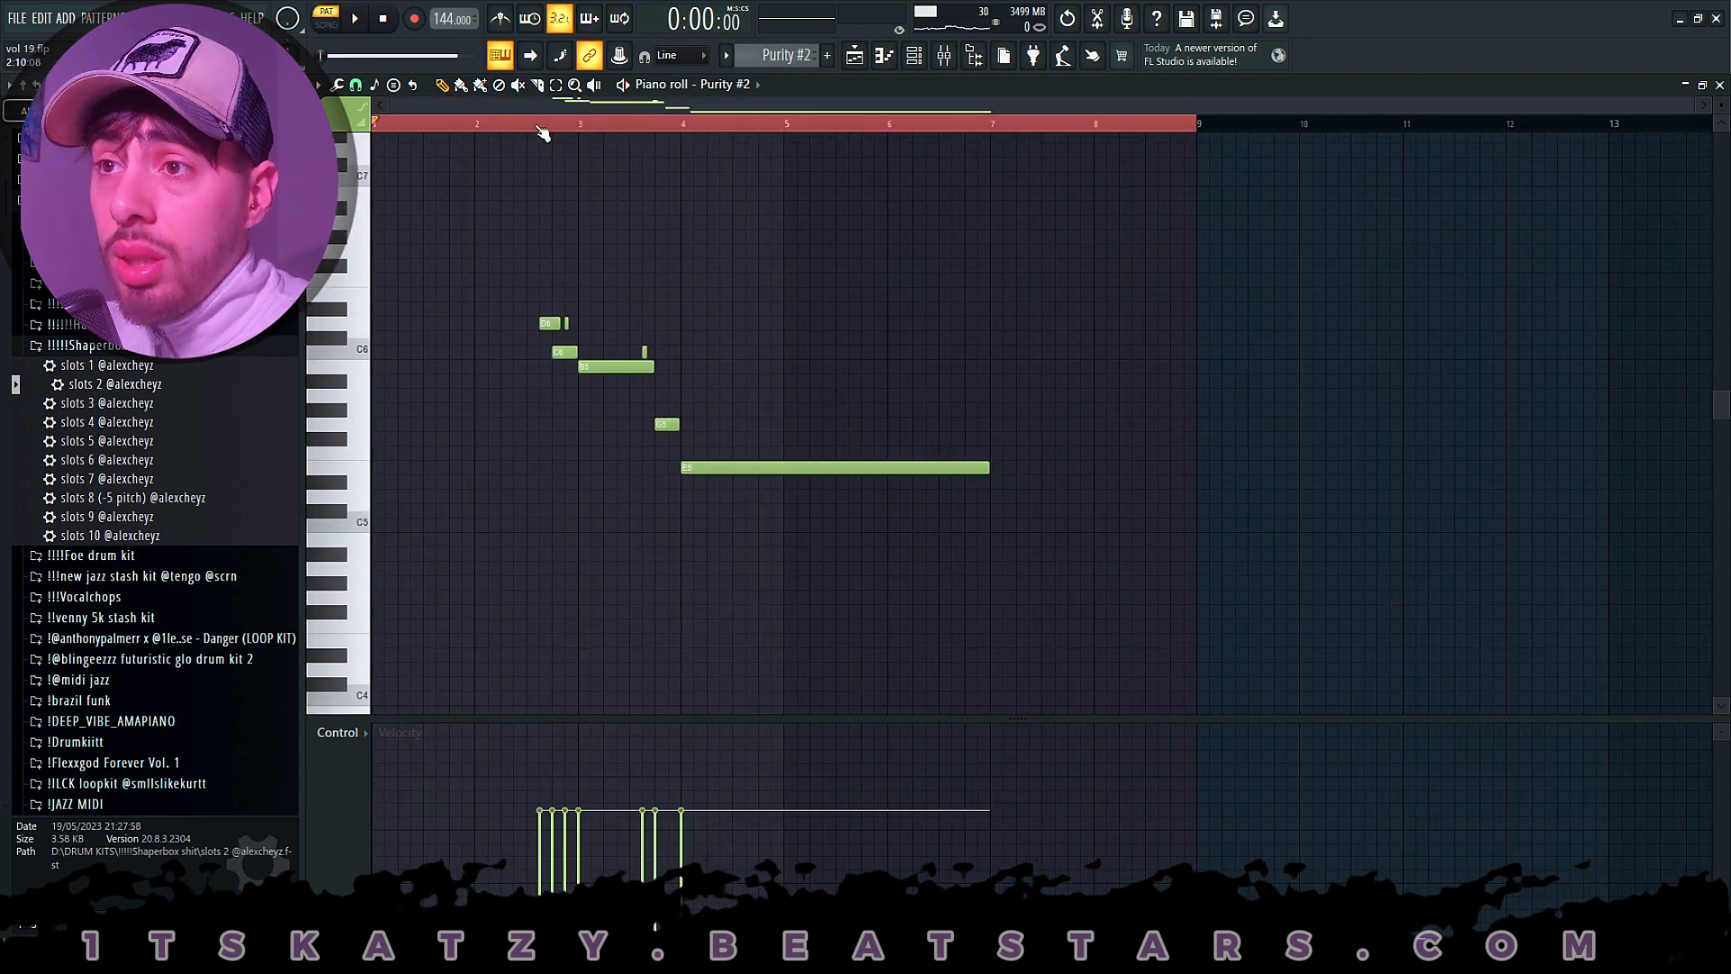
pyautogui.scroll(5, 541, 132)
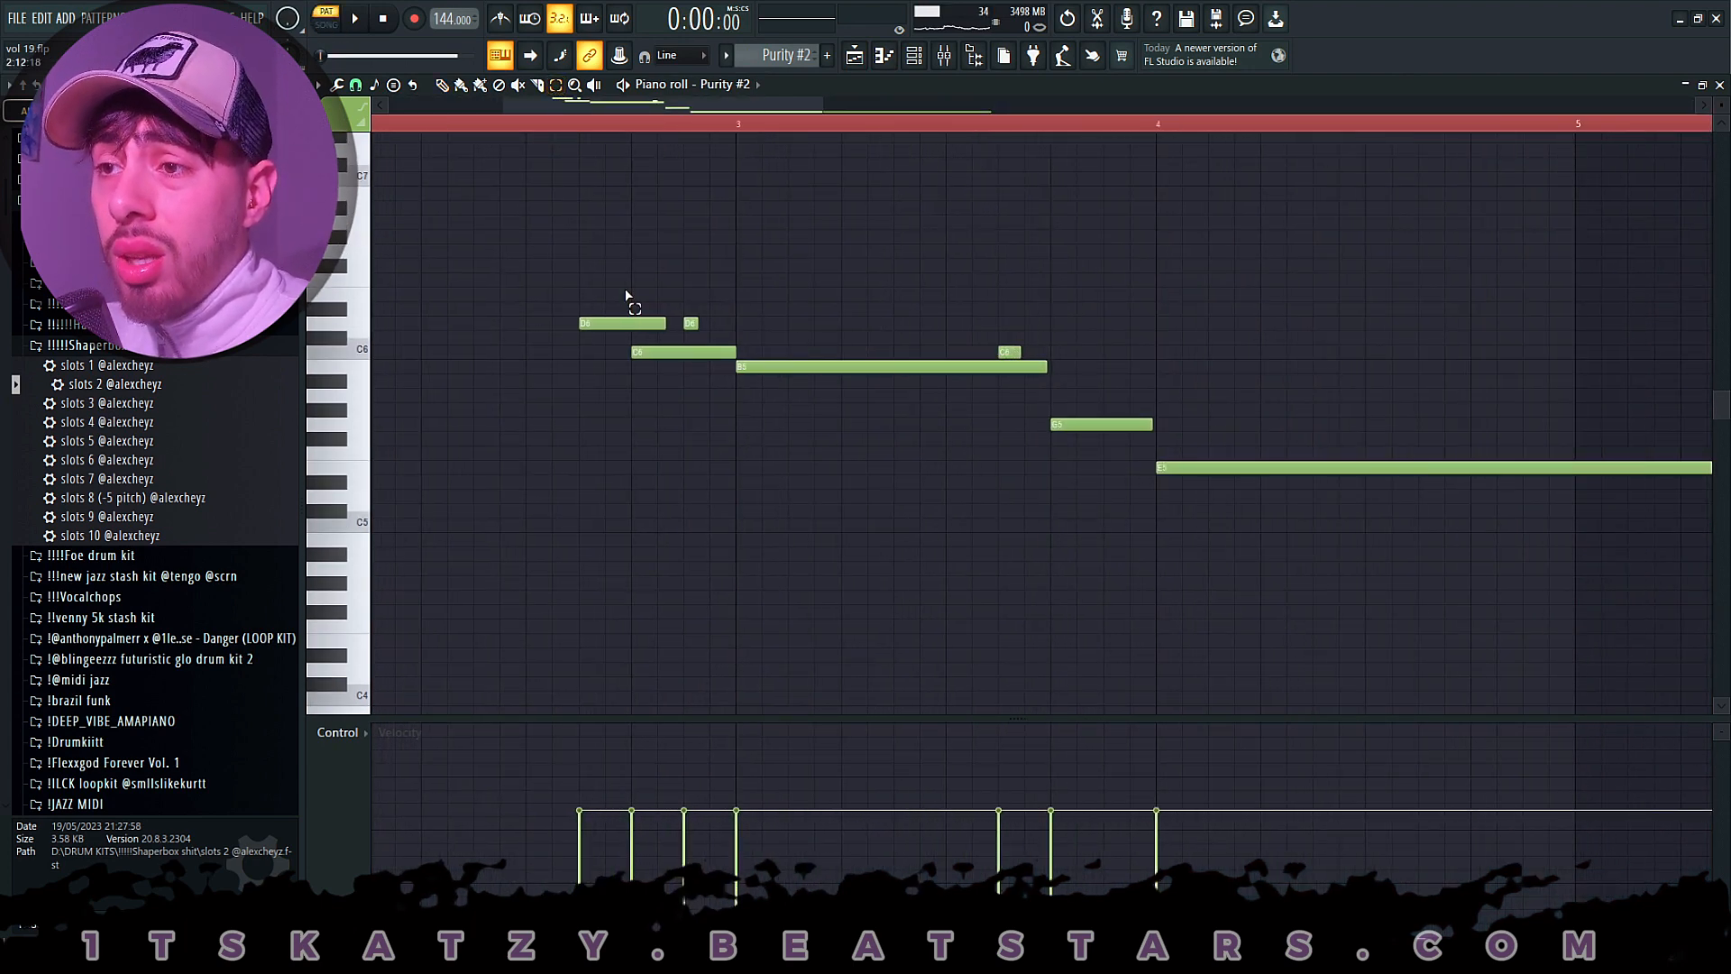
# - Select the Purity #2 notes in small groups to trace the phrase's long notes, short notes and ending
pyautogui.moveTo(615, 287); pyautogui.dragTo(1157, 565)
pyautogui.moveTo(1268, 573); pyautogui.dragTo(569, 275)
pyautogui.click(625, 325)
pyautogui.keyDown('shift'); pyautogui.click(655, 352); pyautogui.keyUp('shift')
pyautogui.keyDown('shift'); pyautogui.click(750, 365); pyautogui.keyUp('shift')
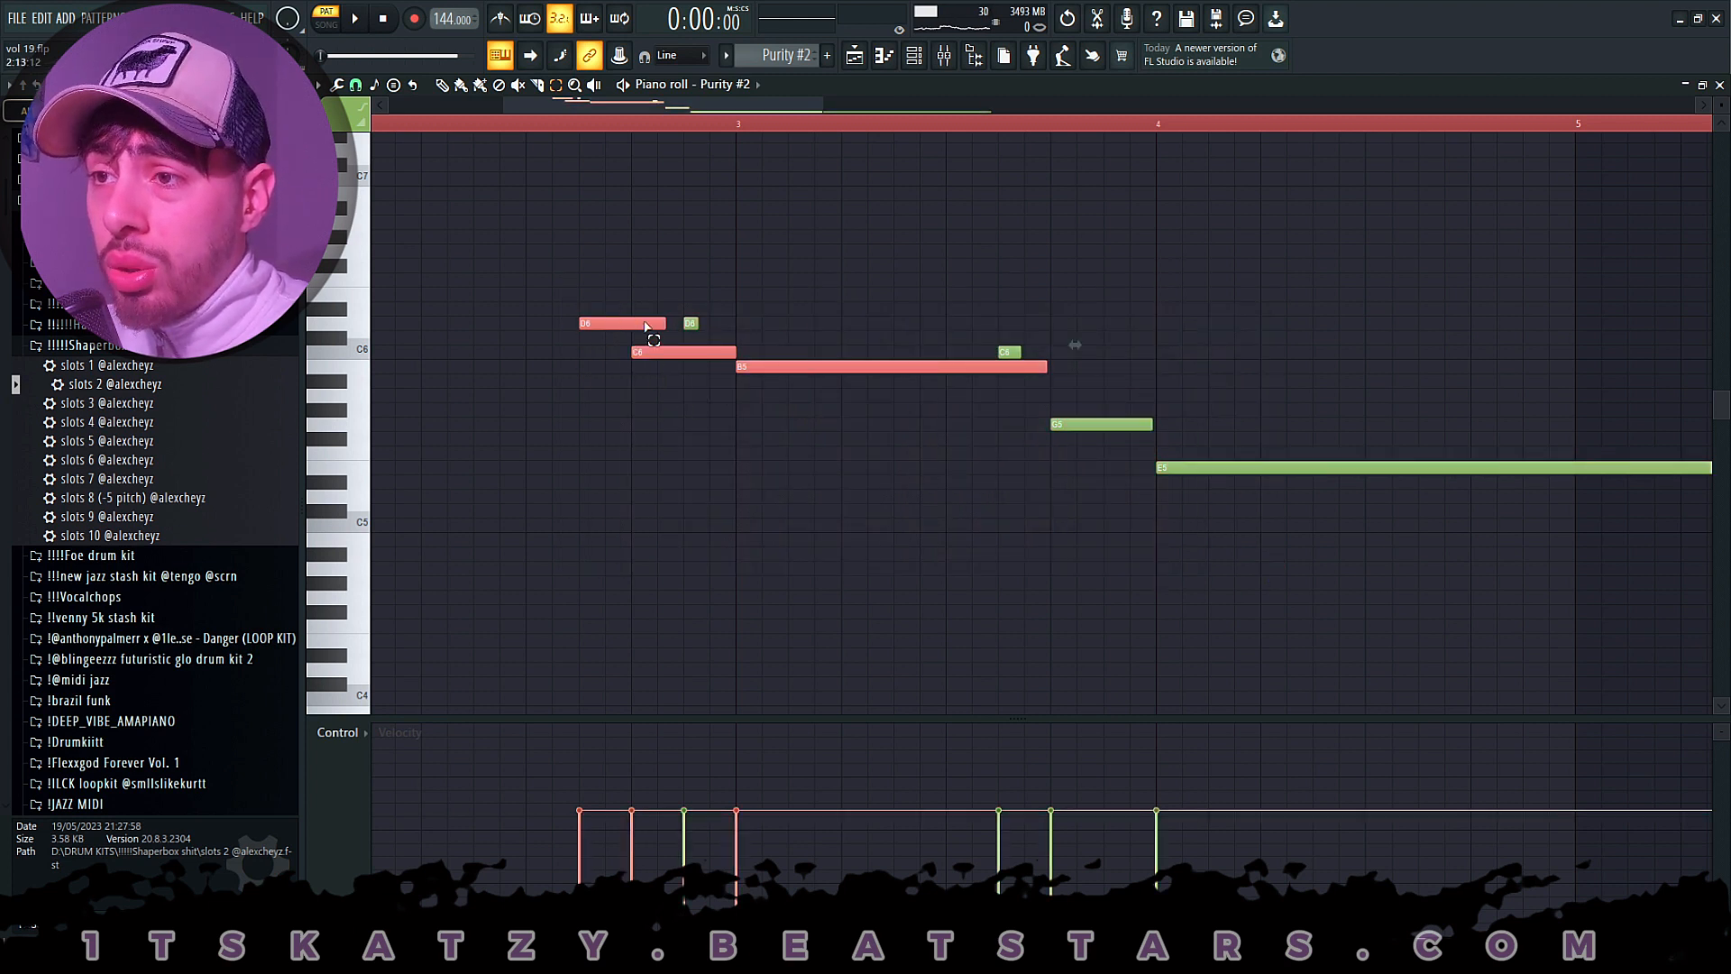
pyautogui.click(692, 323)
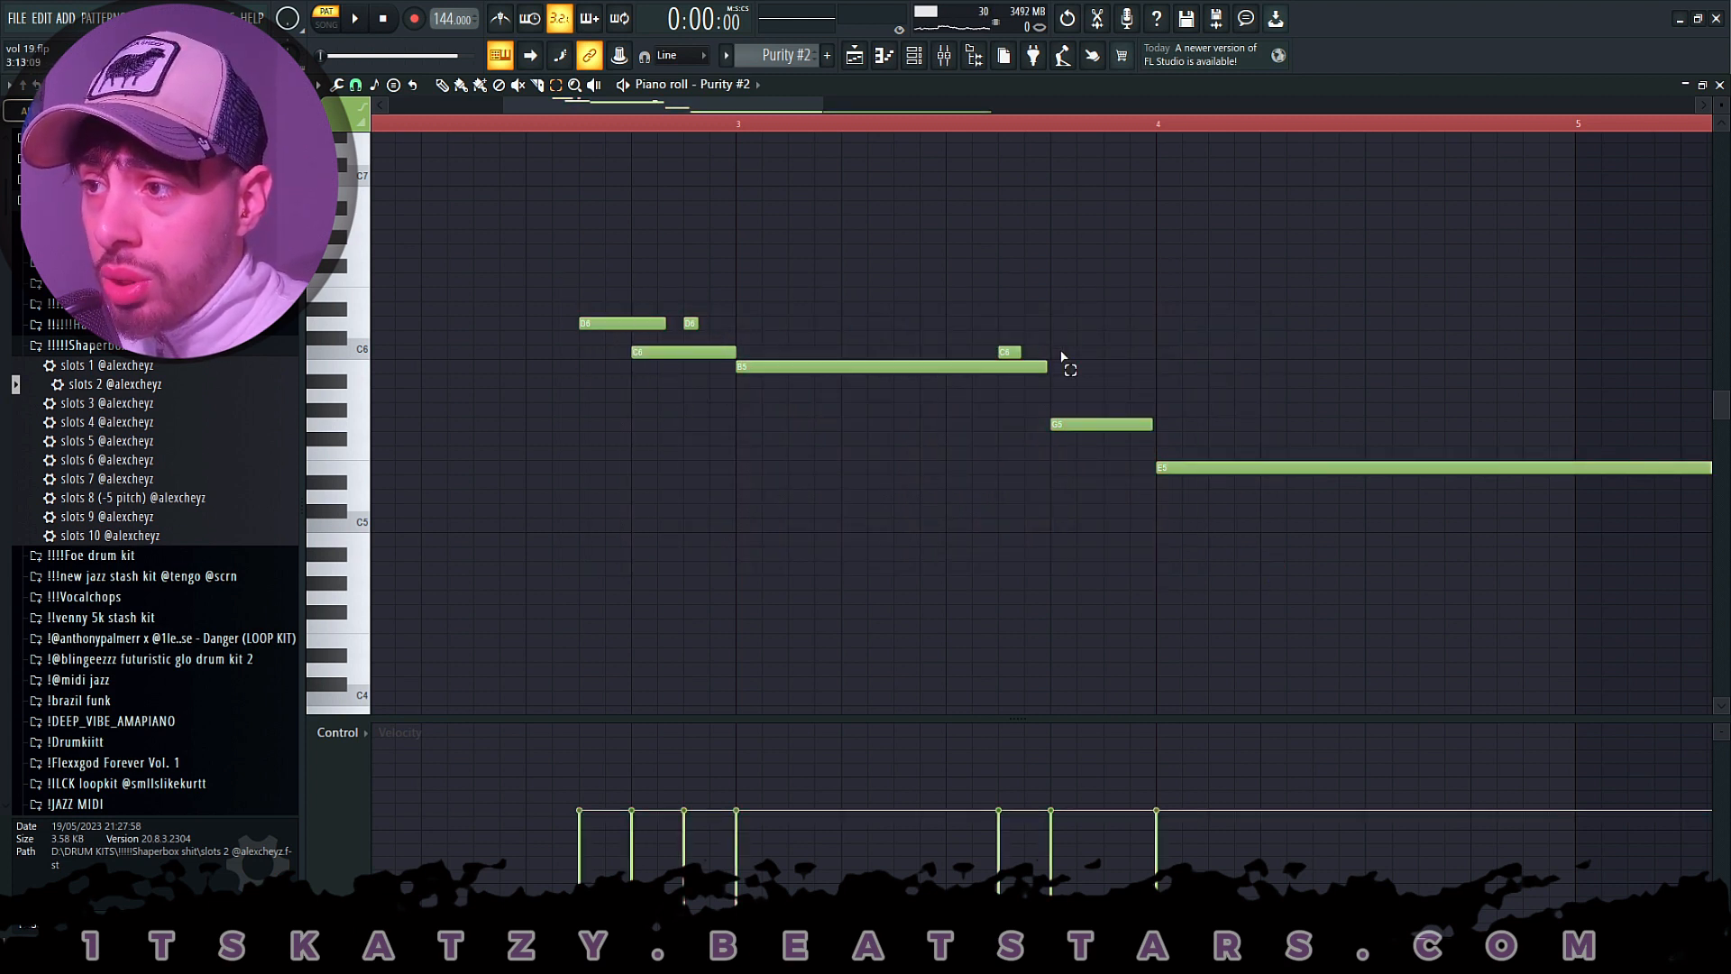
pyautogui.keyDown('shift'); pyautogui.click(1120, 423); pyautogui.keyUp('shift')
pyautogui.keyDown('shift'); pyautogui.click(1237, 468); pyautogui.keyUp('shift')
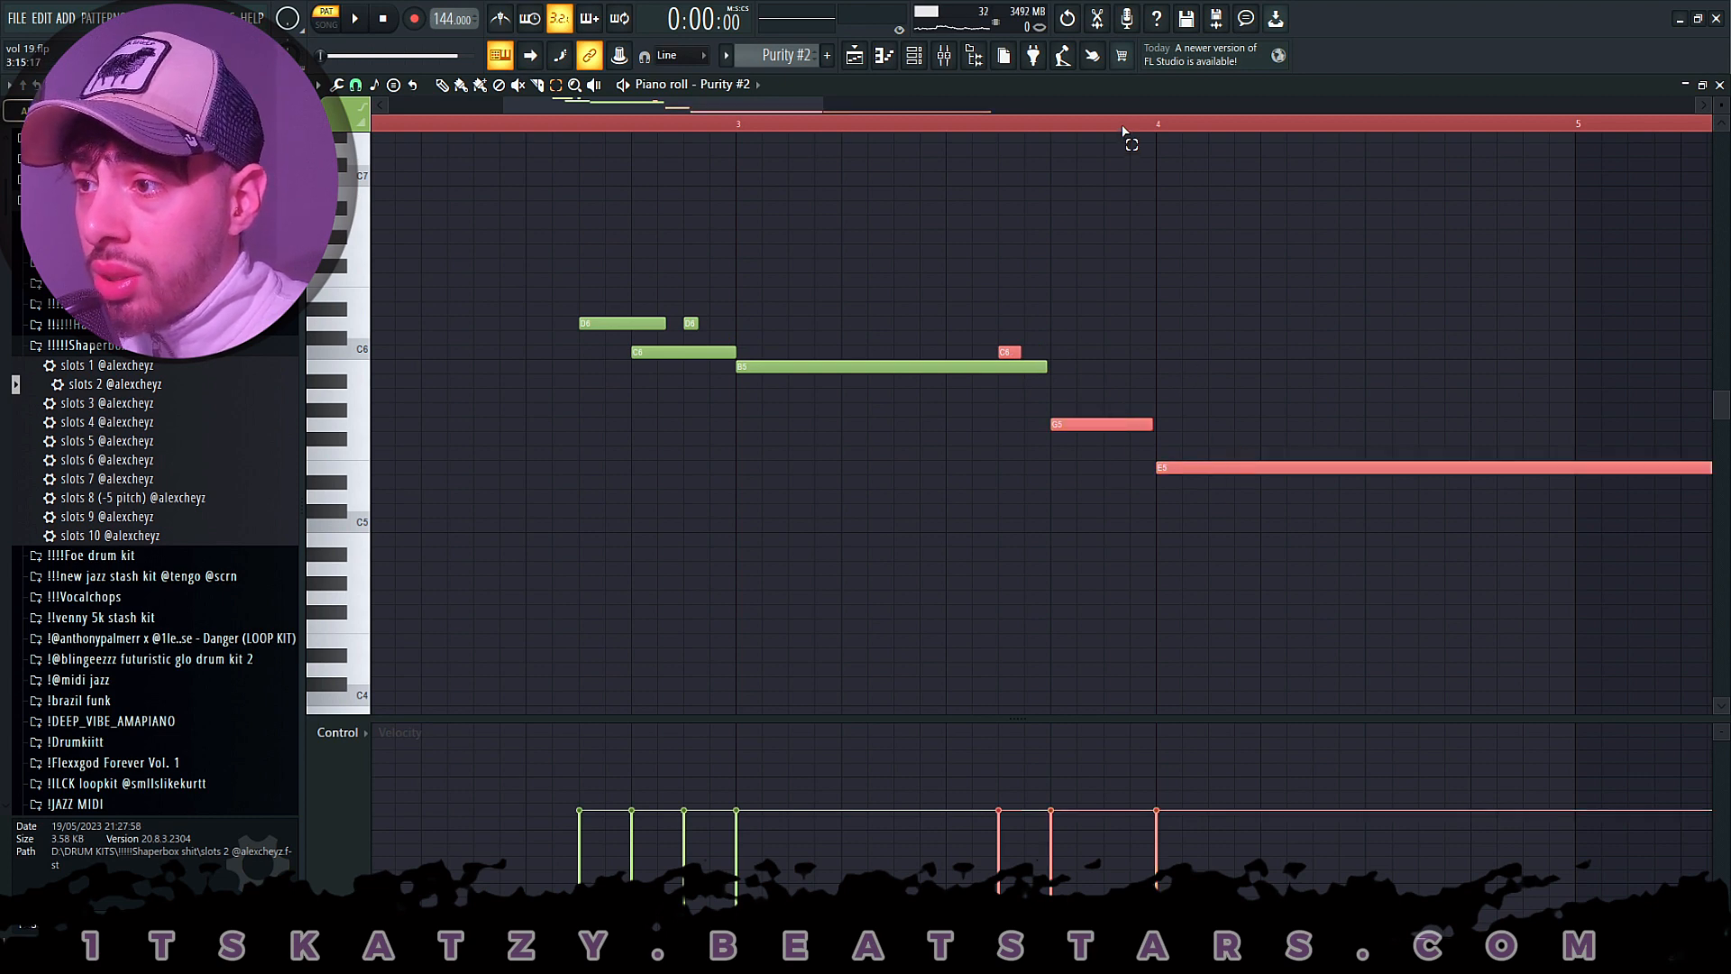
# - Examine closely how the last two Purity #2 notes meet at bar 4, then clear the note selection
pyautogui.moveTo(1123, 131); pyautogui.dragTo(1071, 129)
pyautogui.scroll(-2, 1064, 134)
pyautogui.scroll(6, 1027, 131)
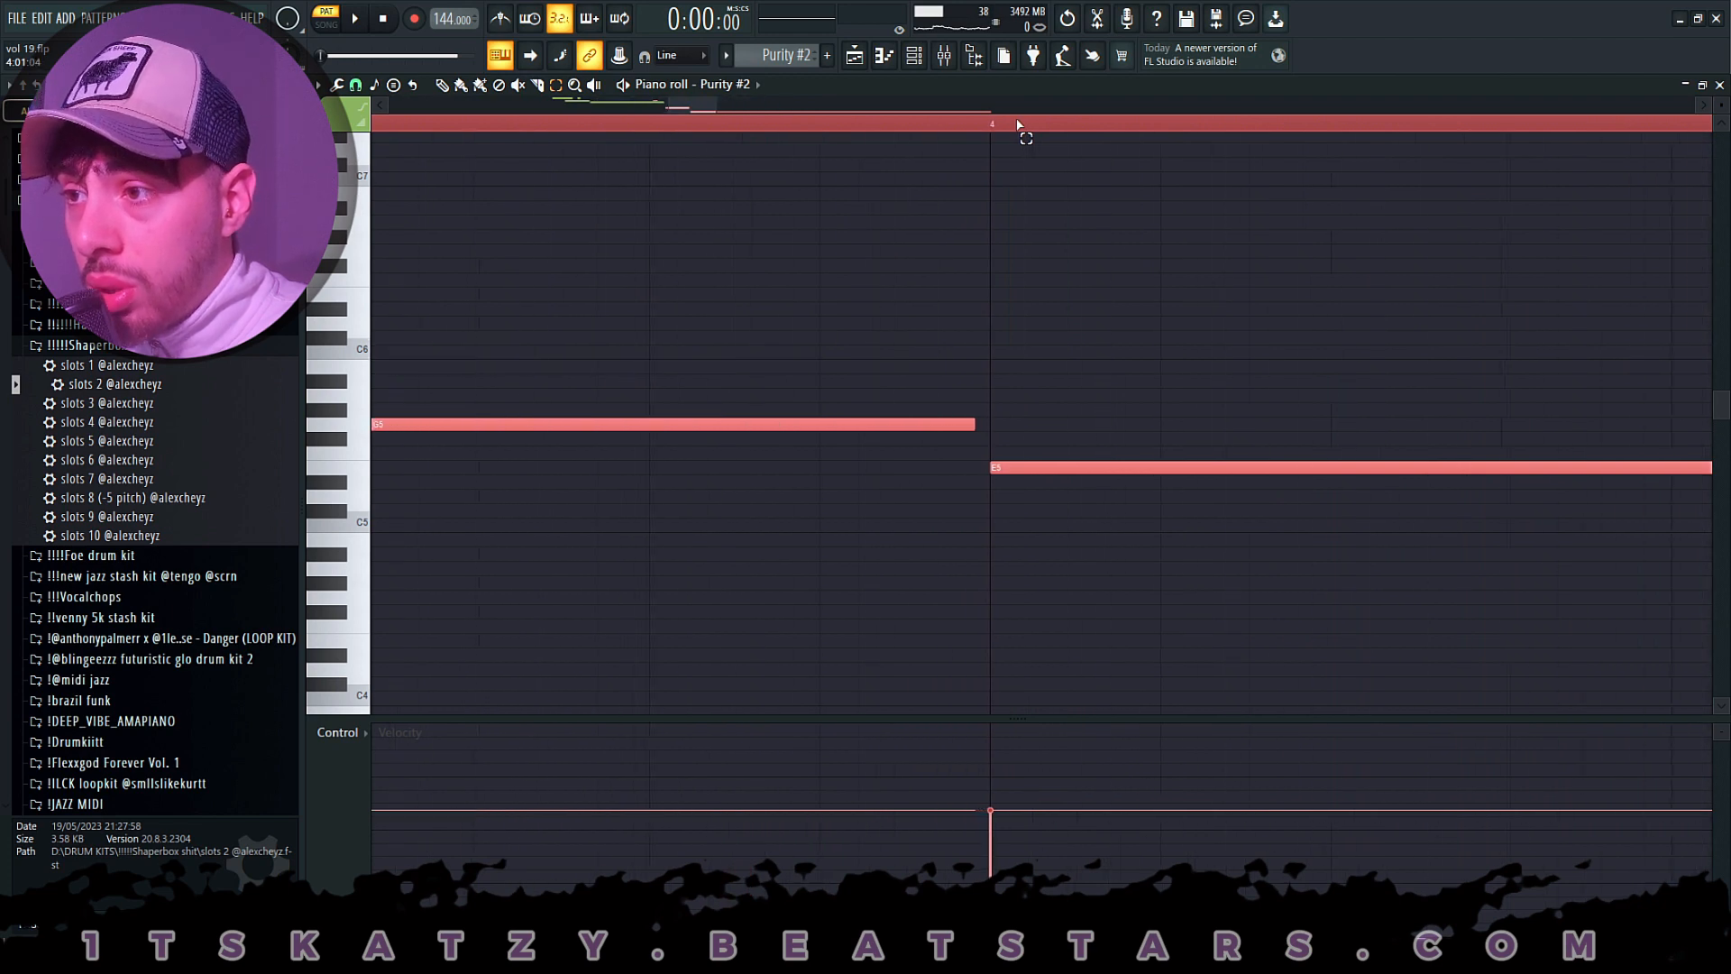
pyautogui.click(958, 355)
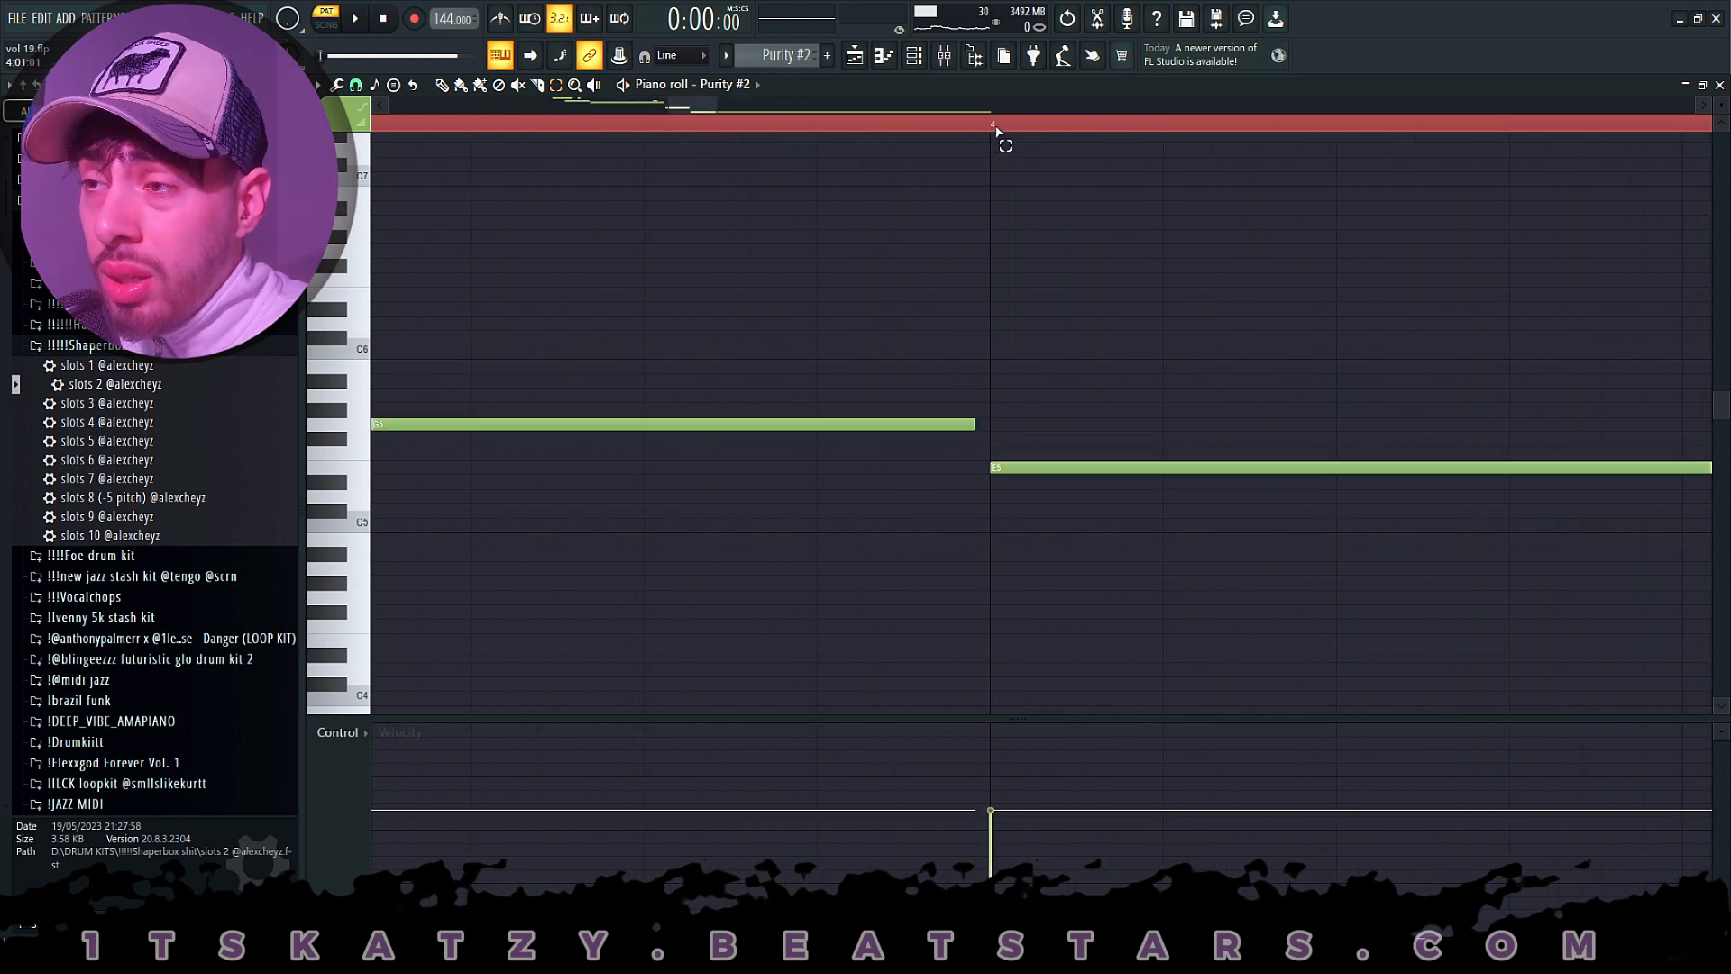
pyautogui.scroll(-3, 996, 130)
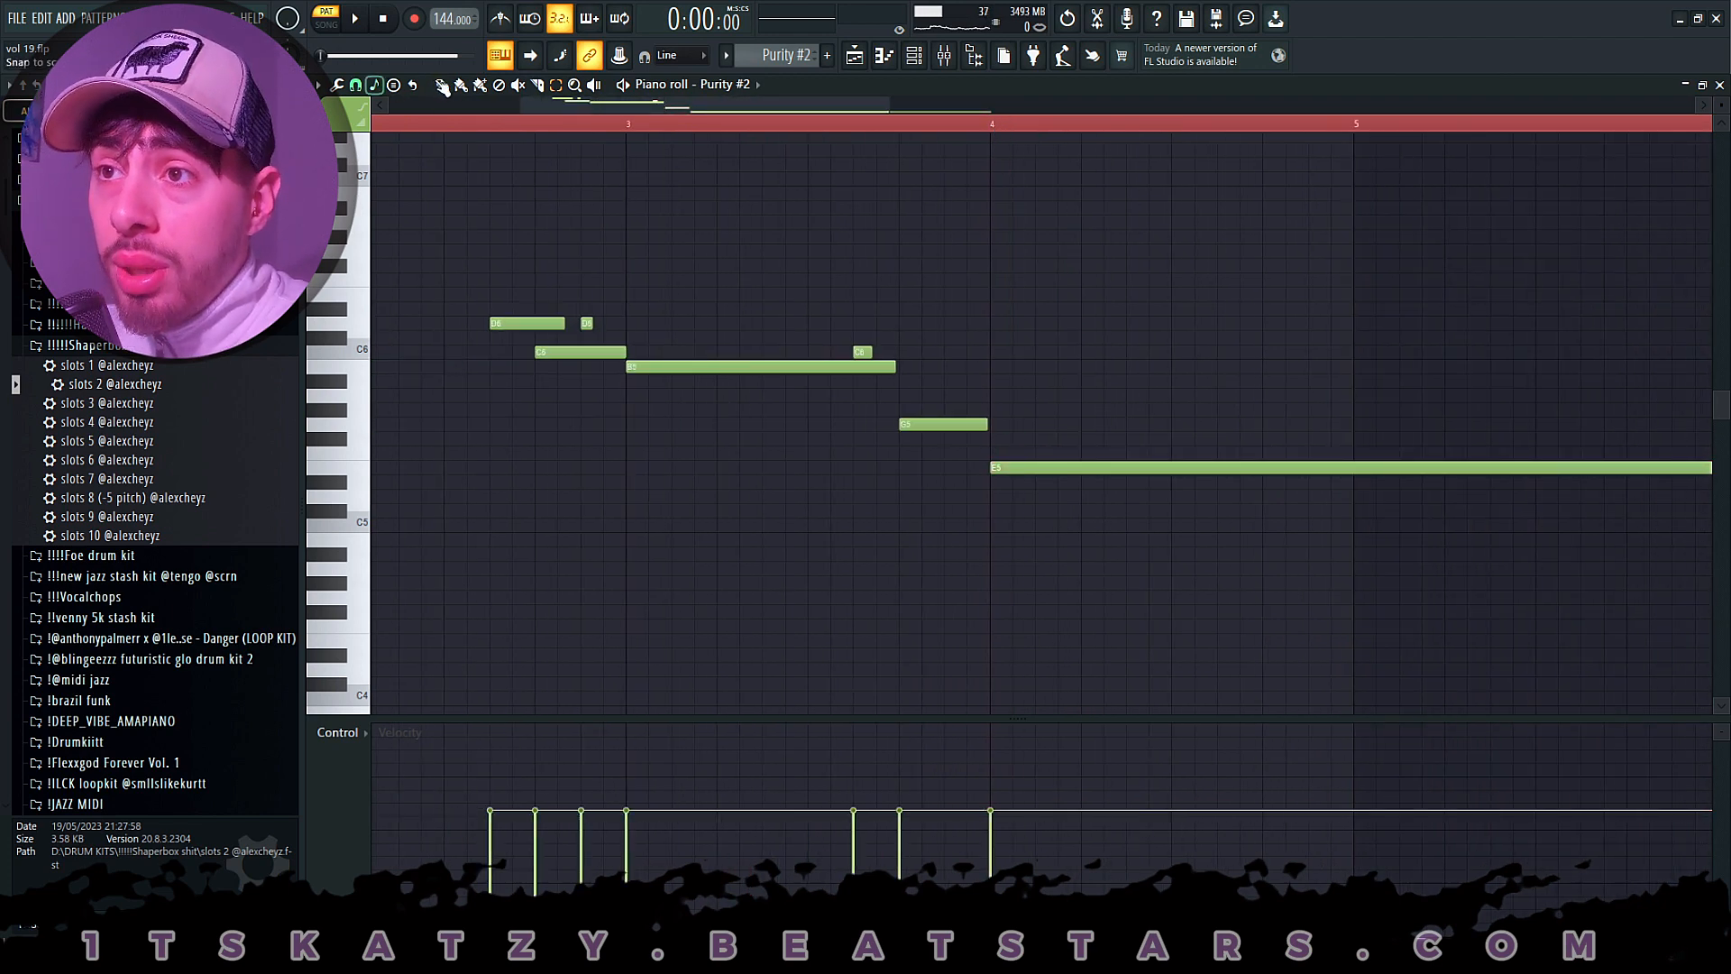
# - Play the Purity #2 phrase from just before its first note, stop, and return to the playlist
pyautogui.scroll(-3, 481, 129)
pyautogui.click(465, 127)
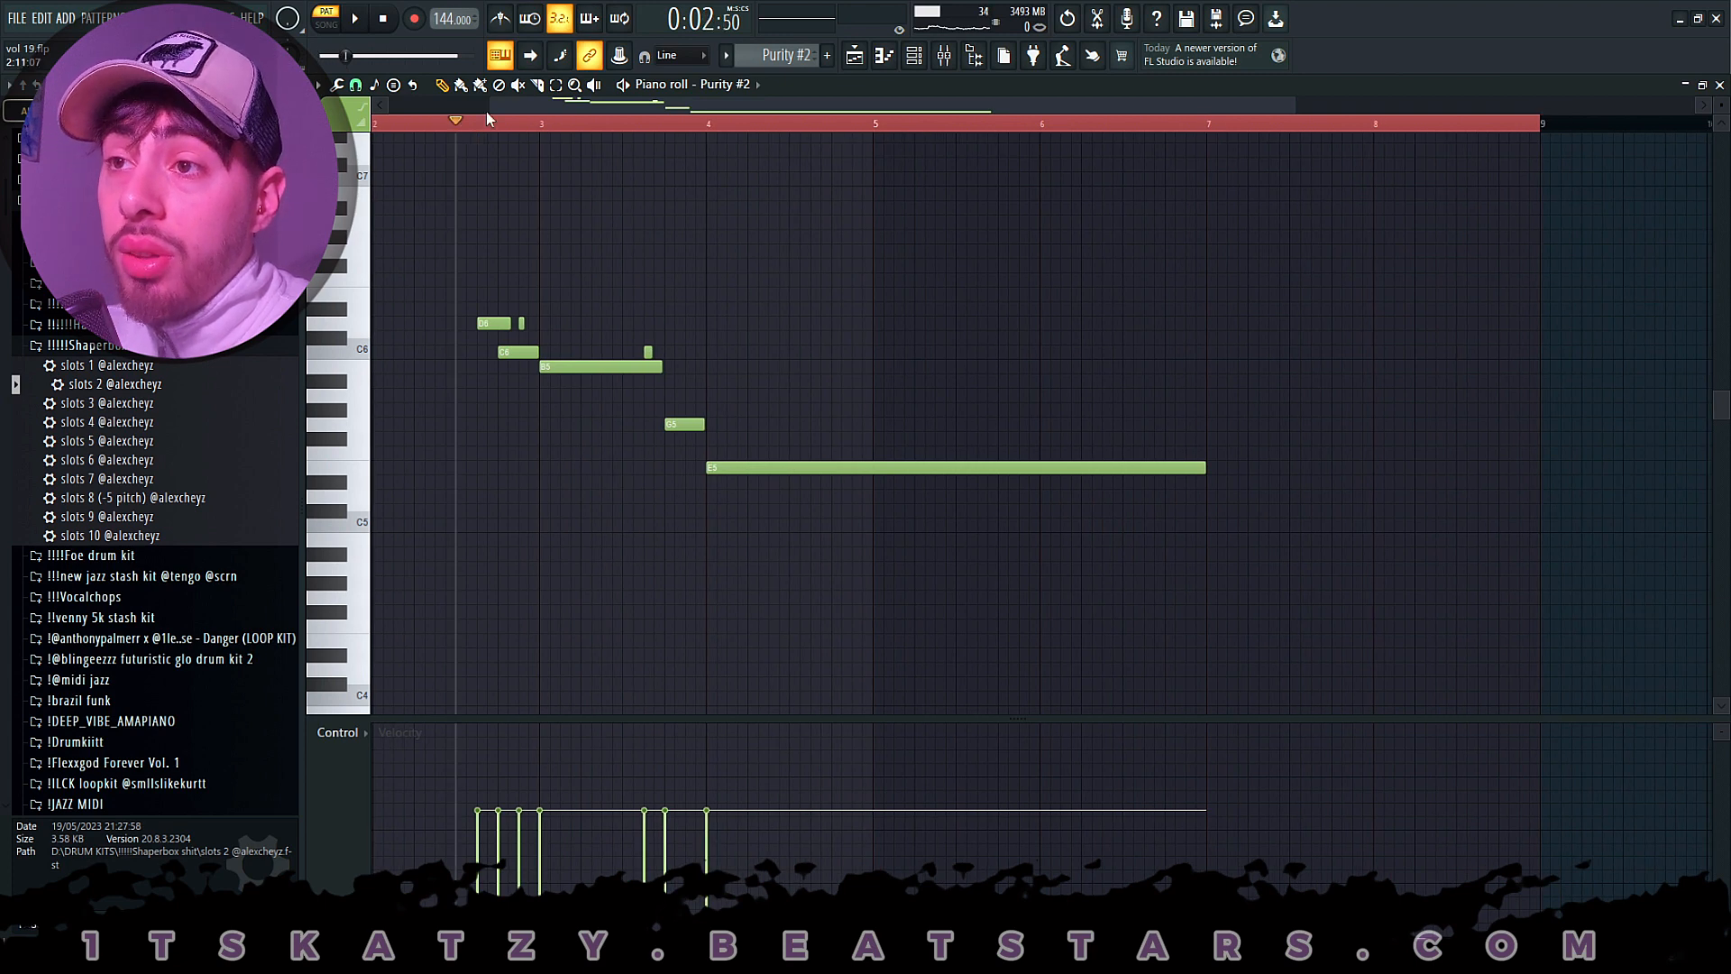
pyautogui.moveTo(487, 119); pyautogui.dragTo(607, 131)
pyautogui.press('space')
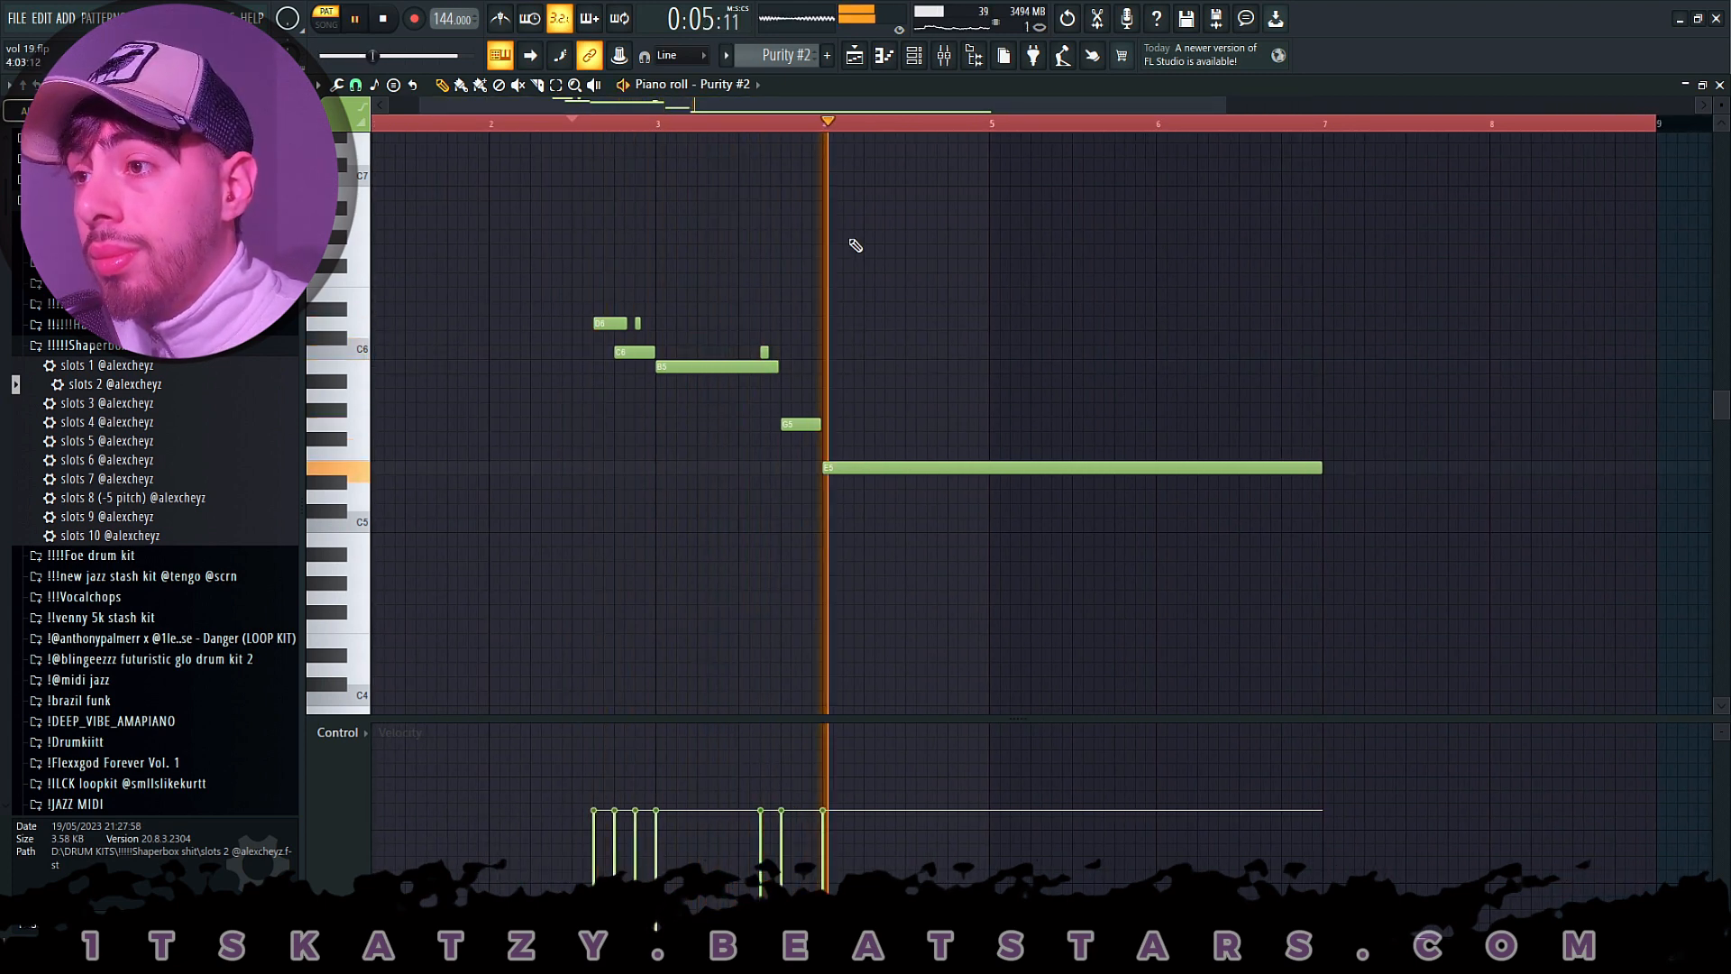
pyautogui.press('space')
pyautogui.click(855, 56)
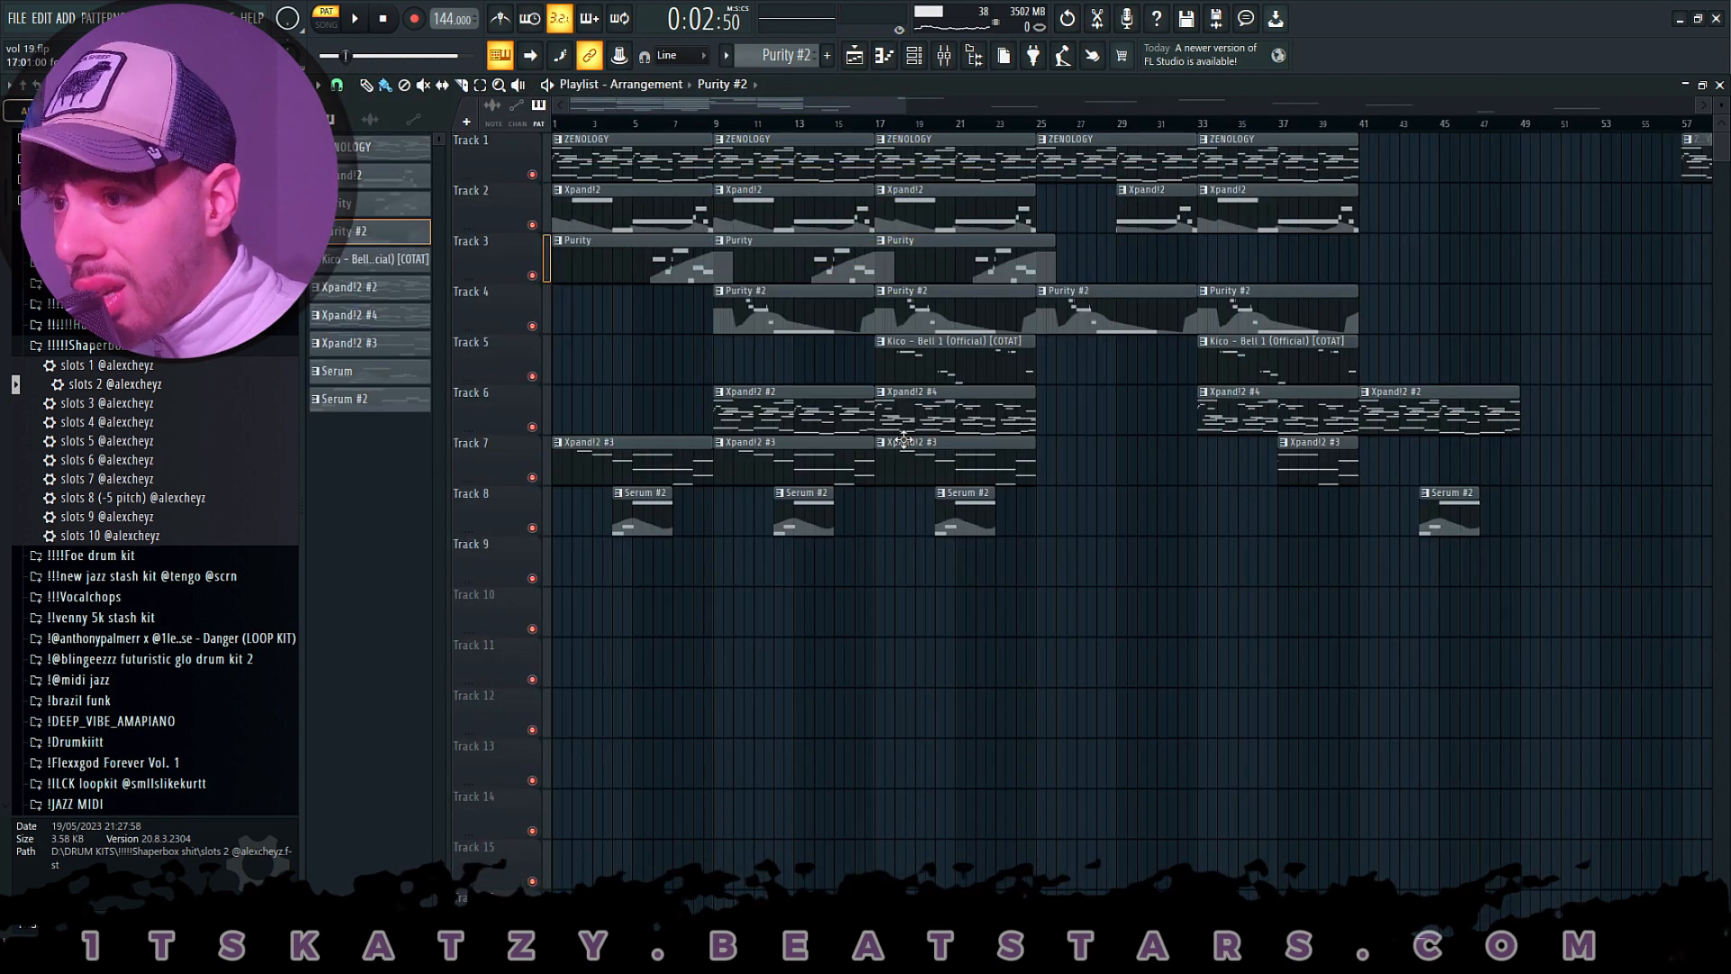
# - View the Xpand!2 #2 clip's notes, then open the Xpand!2 #4 clip and transpose all its notes up by octaves
pyautogui.doubleClick(803, 400)
pyautogui.click(855, 56)
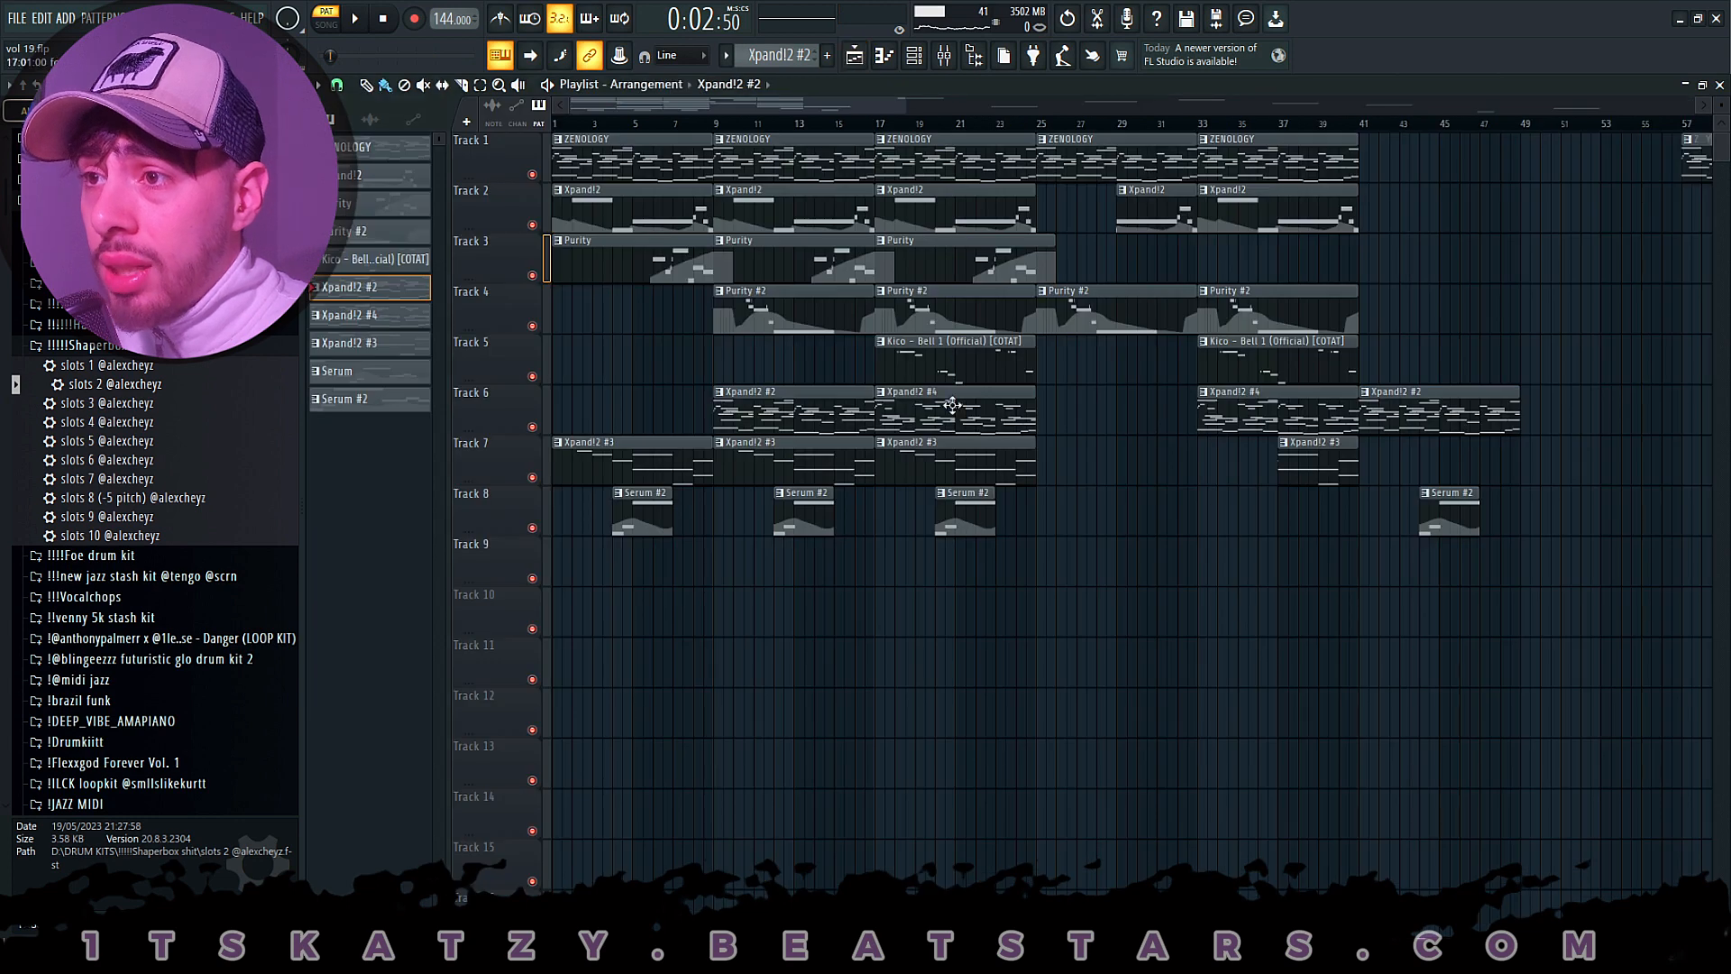
pyautogui.doubleClick(953, 405)
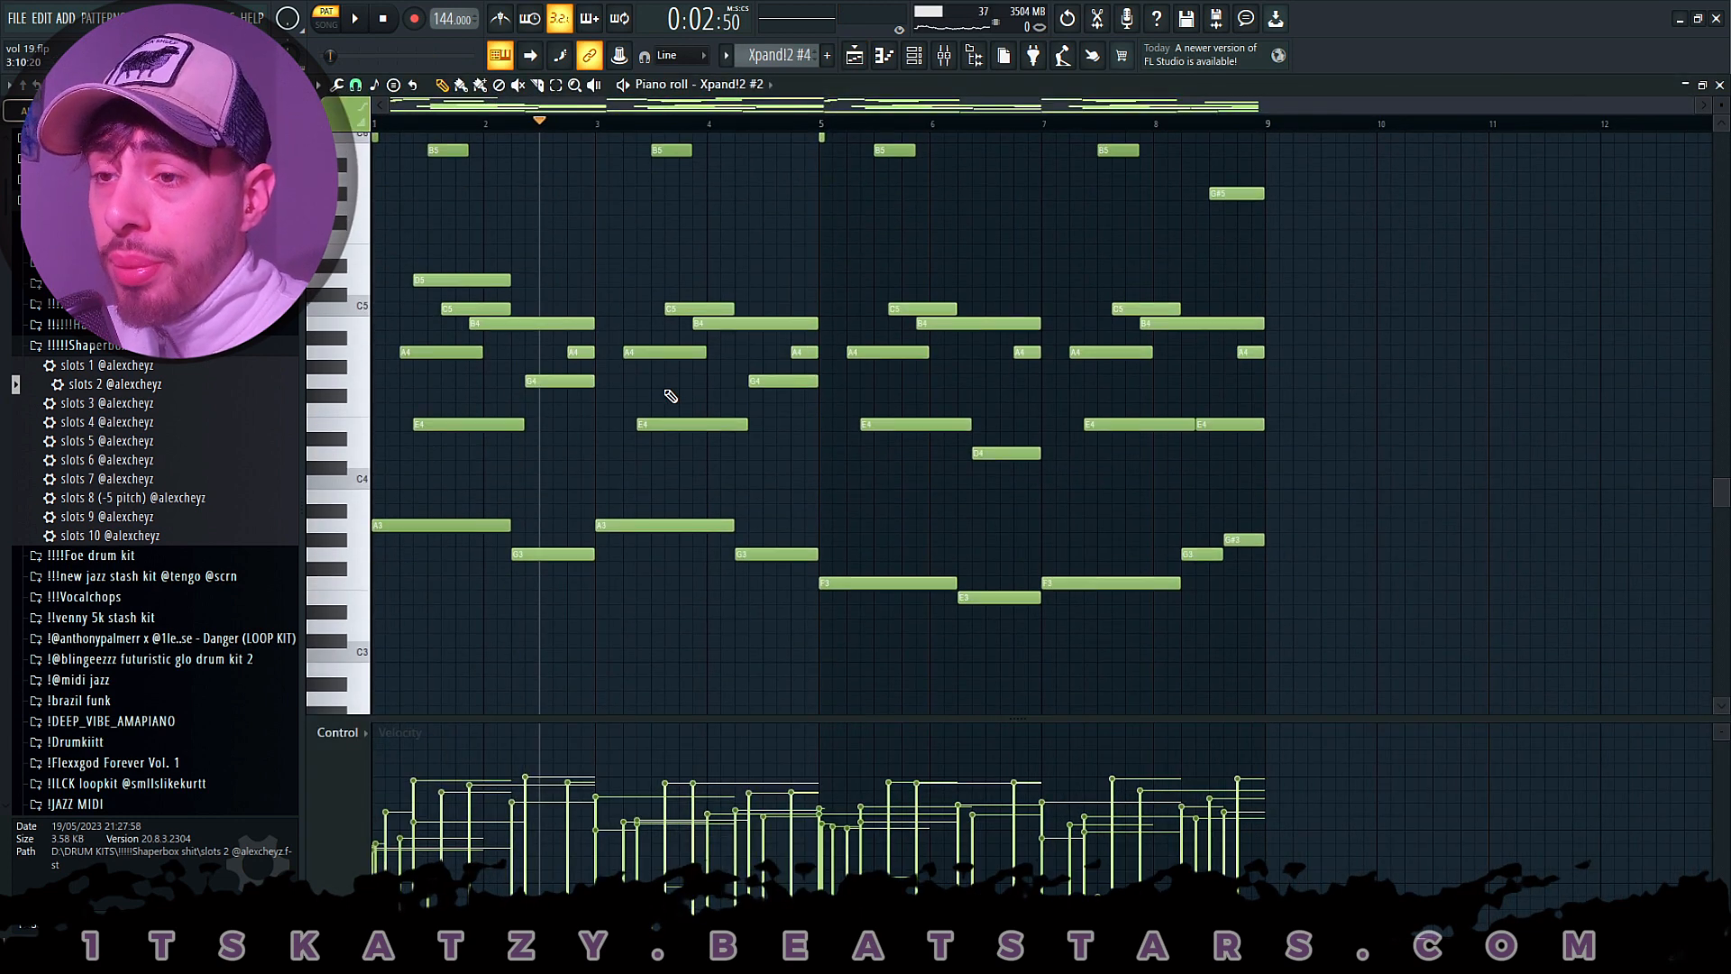
pyautogui.hotkey('ctrl', 'a')
pyautogui.hotkey('ctrl', 'Up')
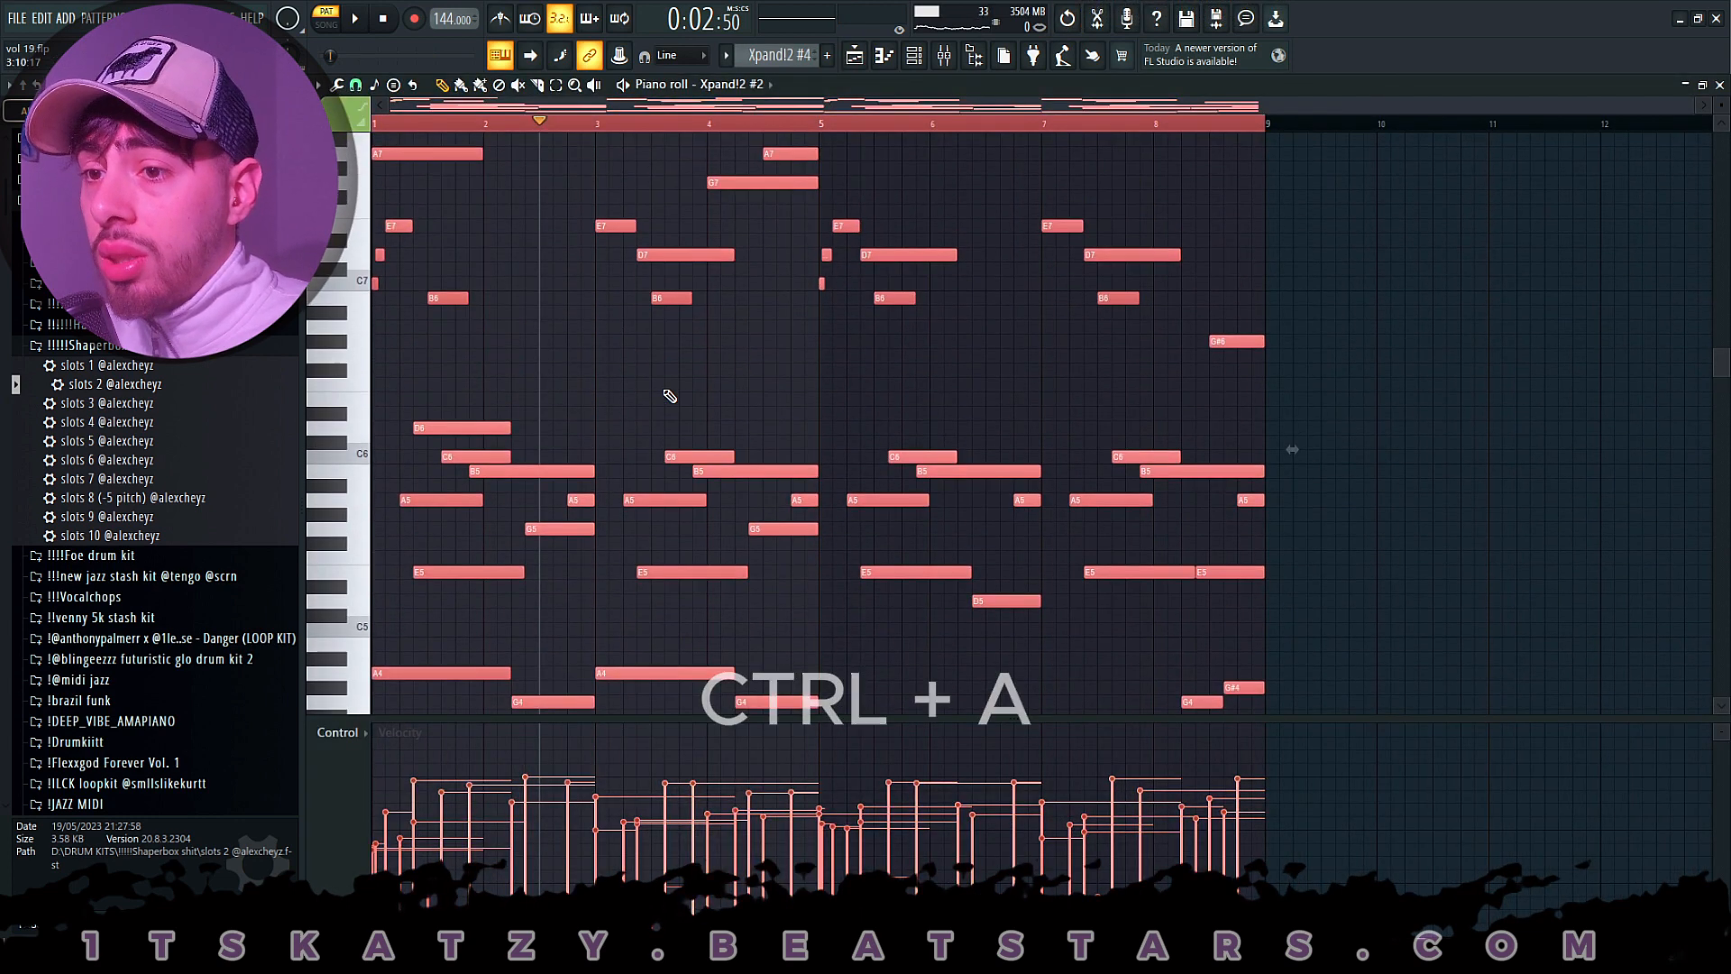
pyautogui.hotkey('ctrl', 'Up')
pyautogui.click(855, 56)
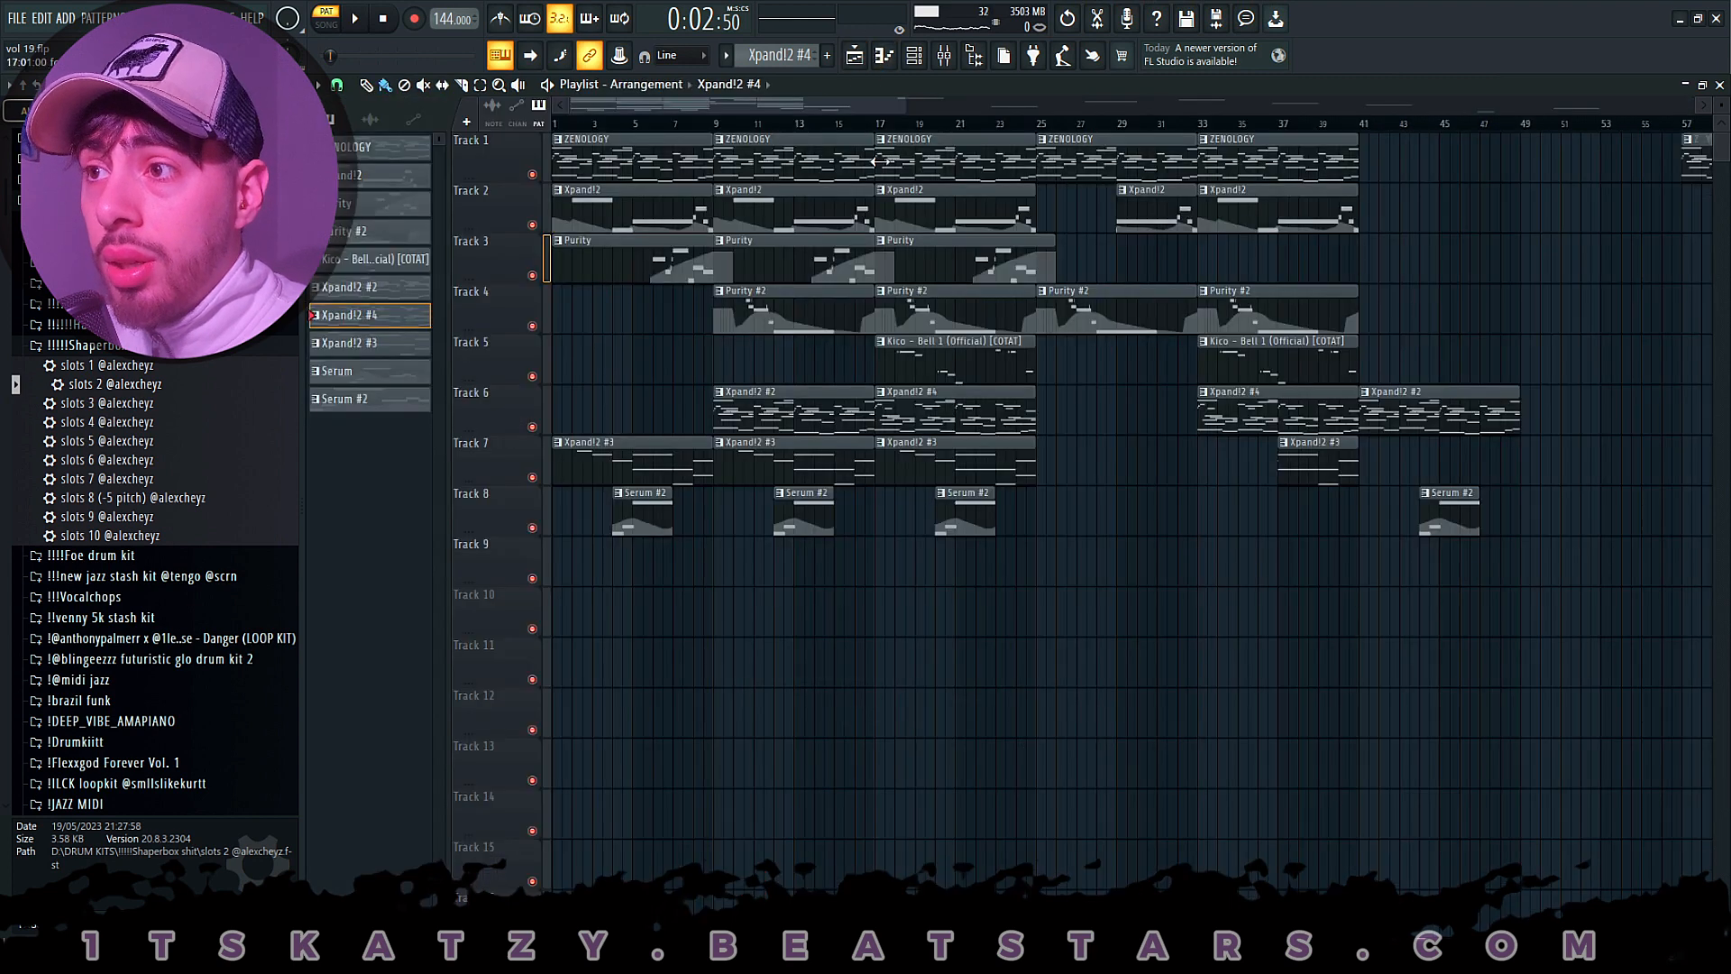
# - Set the playlist position to bar 17, open the Kico - Bell 1 clip's notes and play them in pattern mode
pyautogui.click(888, 125)
pyautogui.scroll(3, 889, 126)
pyautogui.doubleClick(940, 360)
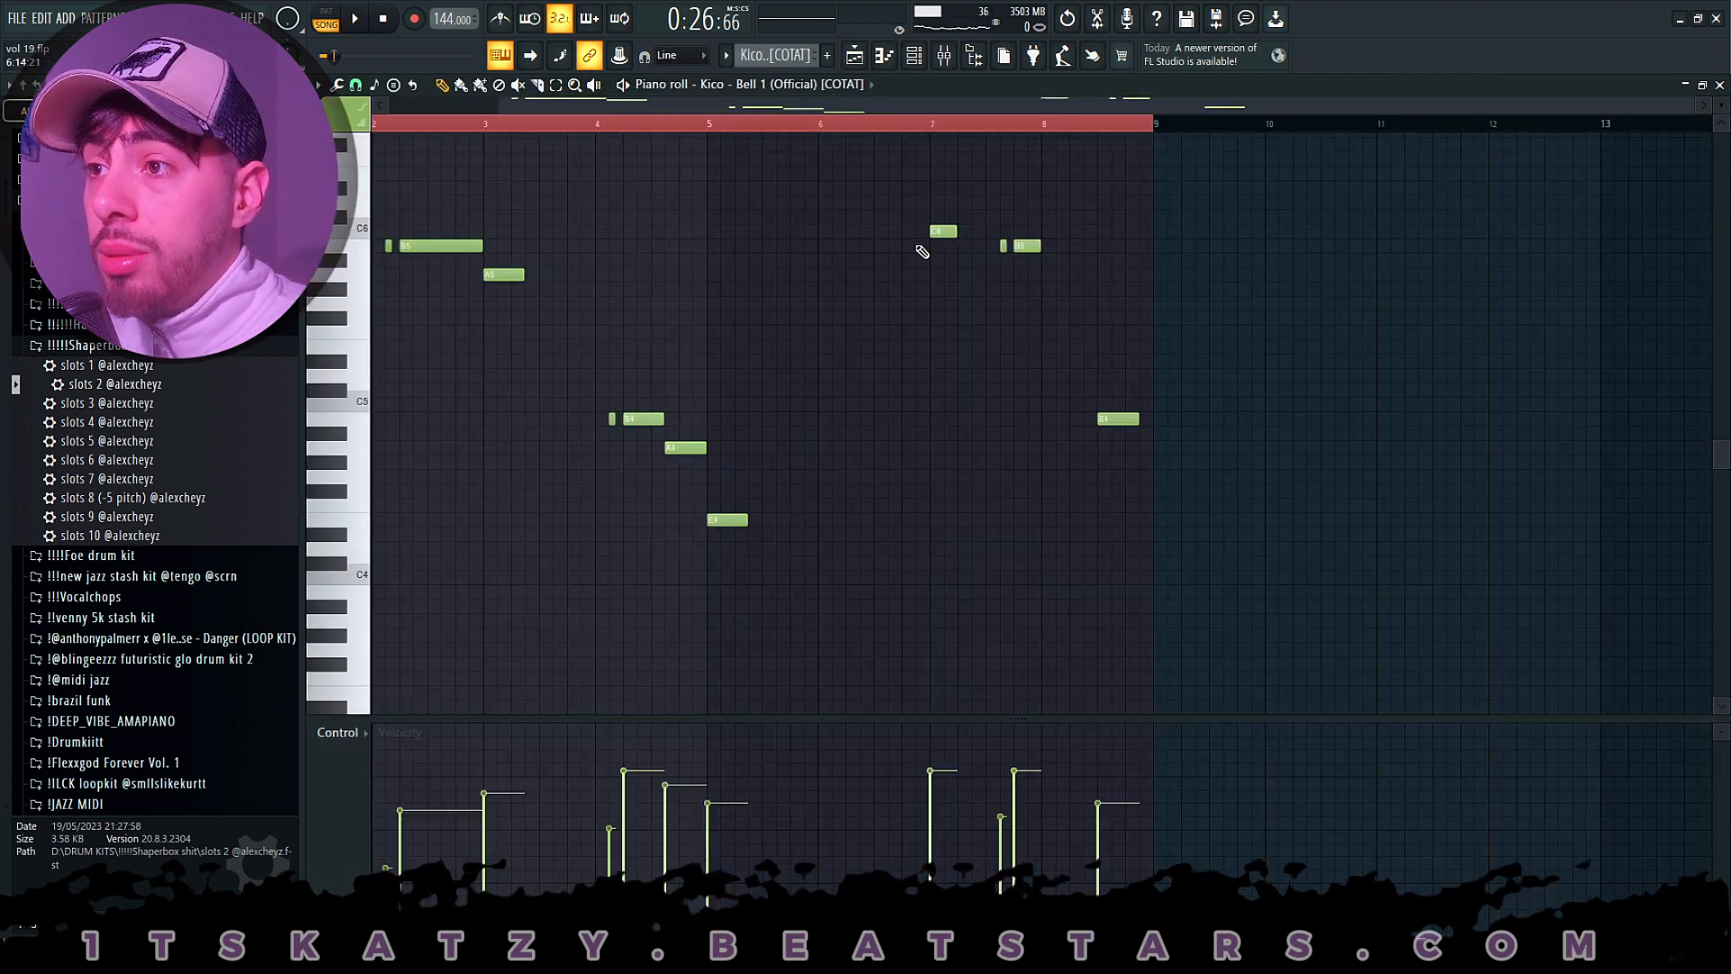
pyautogui.hscroll(-2, 519, 134)
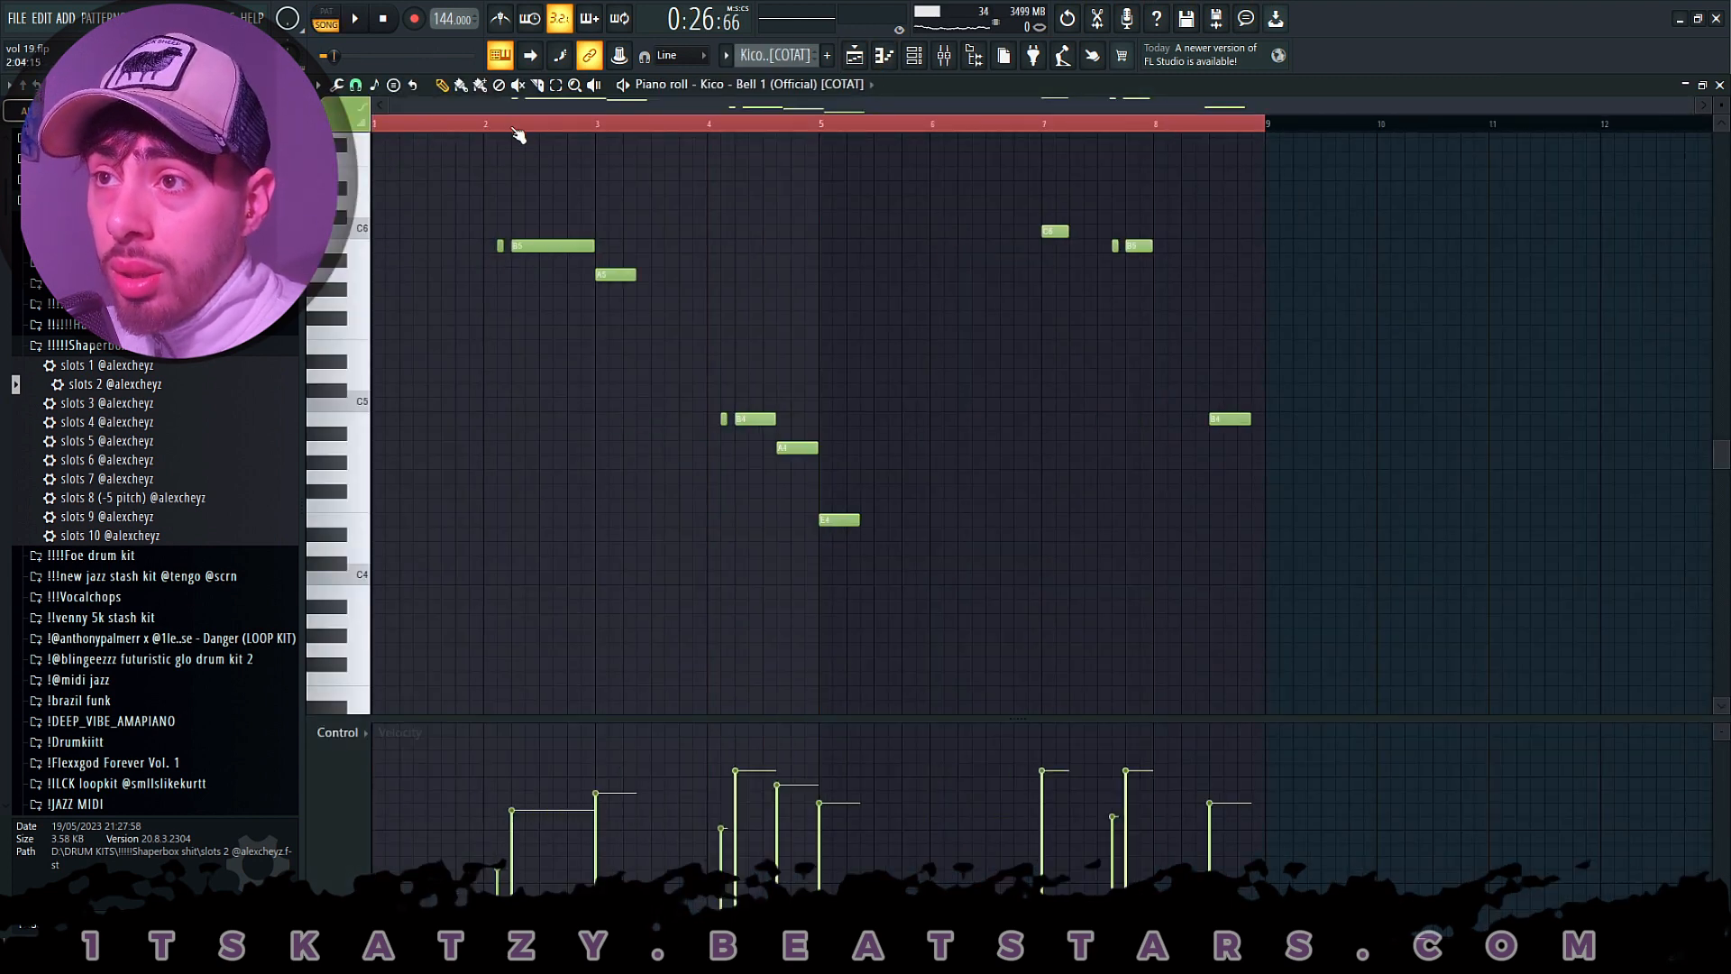
pyautogui.scroll(3, 526, 271)
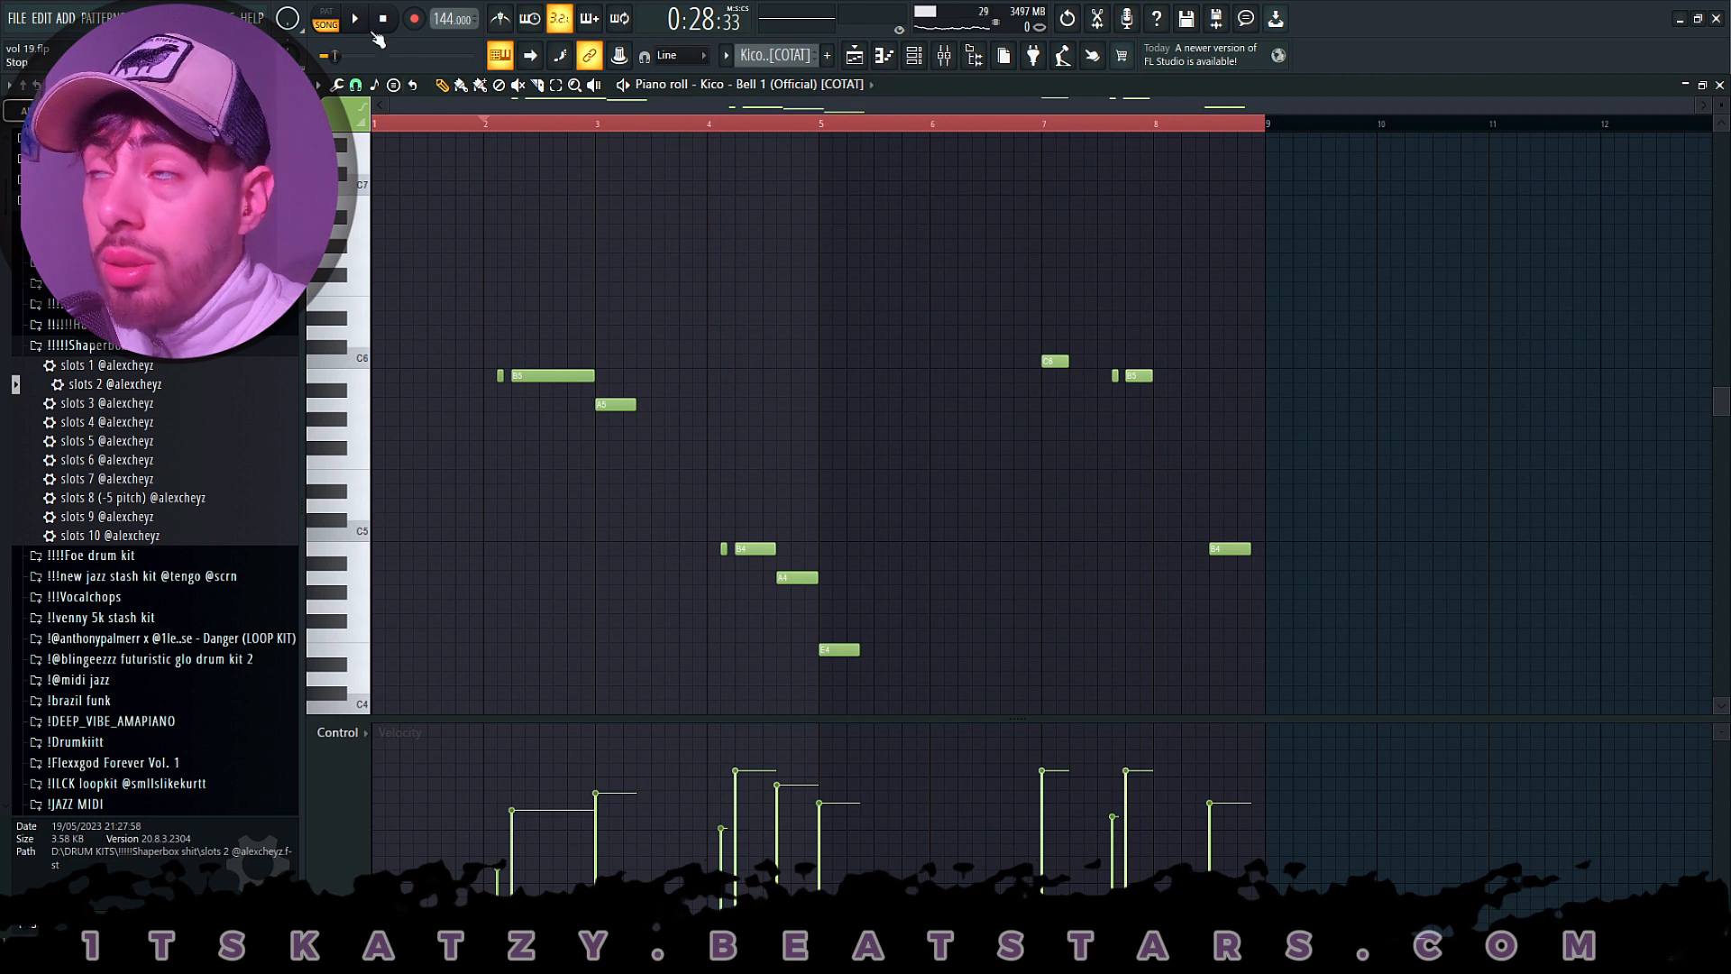
pyautogui.click(325, 13)
pyautogui.click(356, 18)
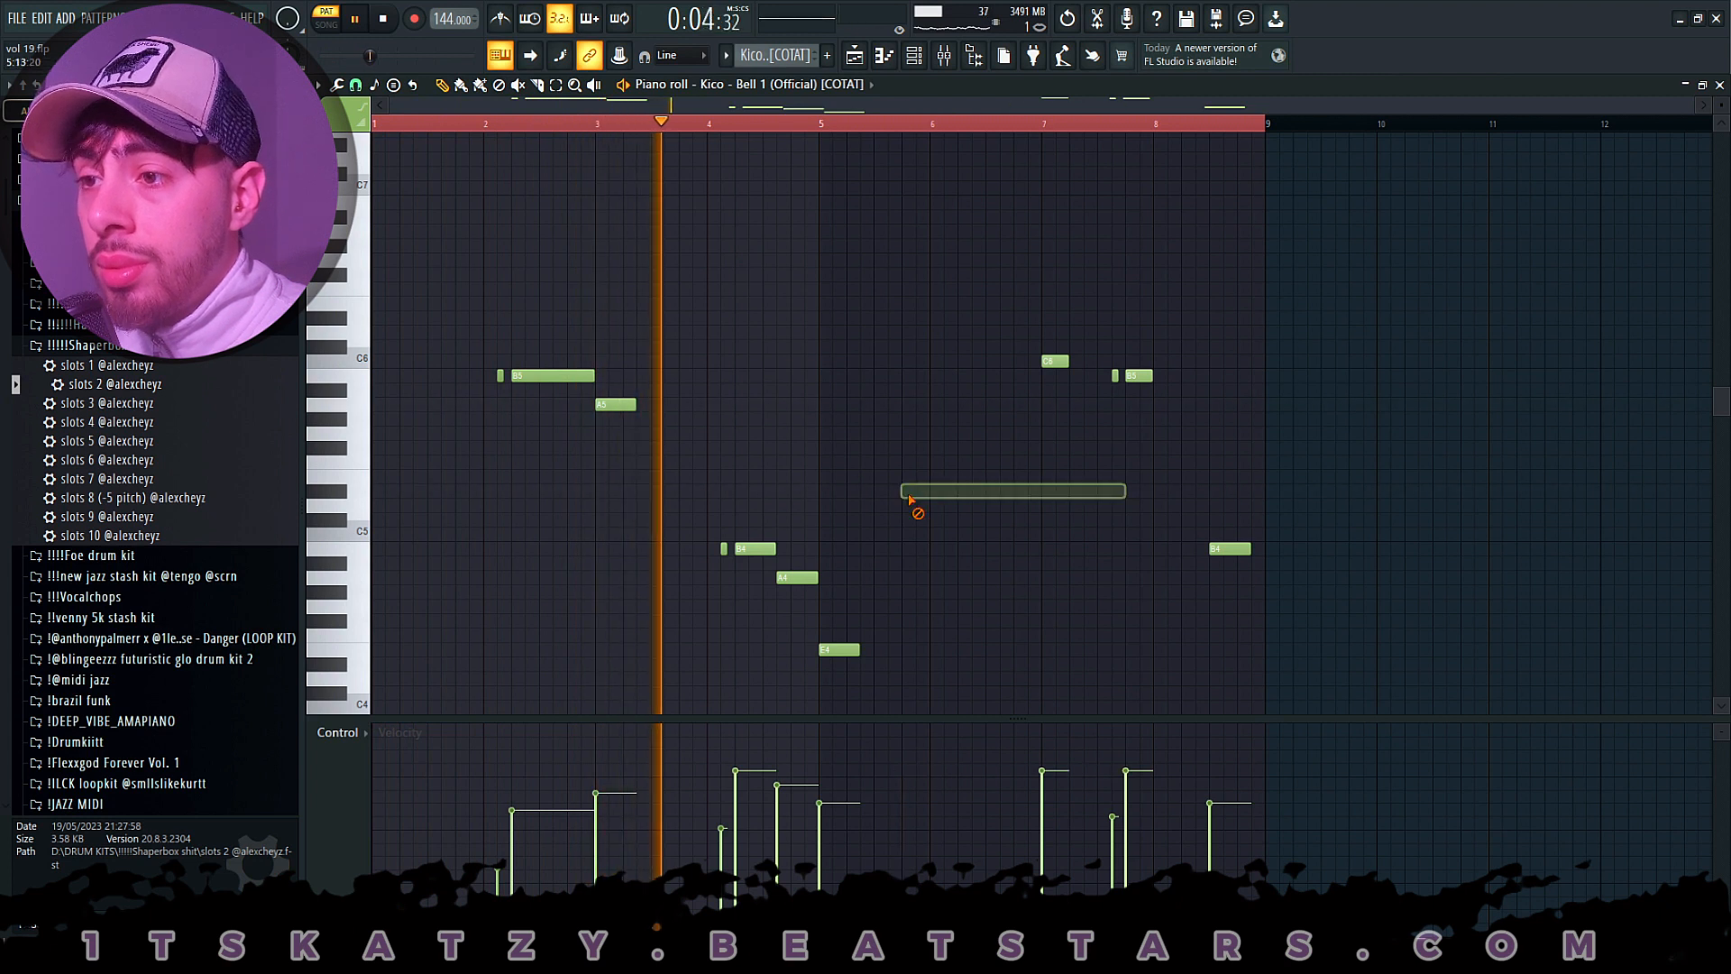
# - Review the Kico - Bell 1 notes during playback through bar 8, then return to the playlist
pyautogui.scroll(-3, 938, 428)
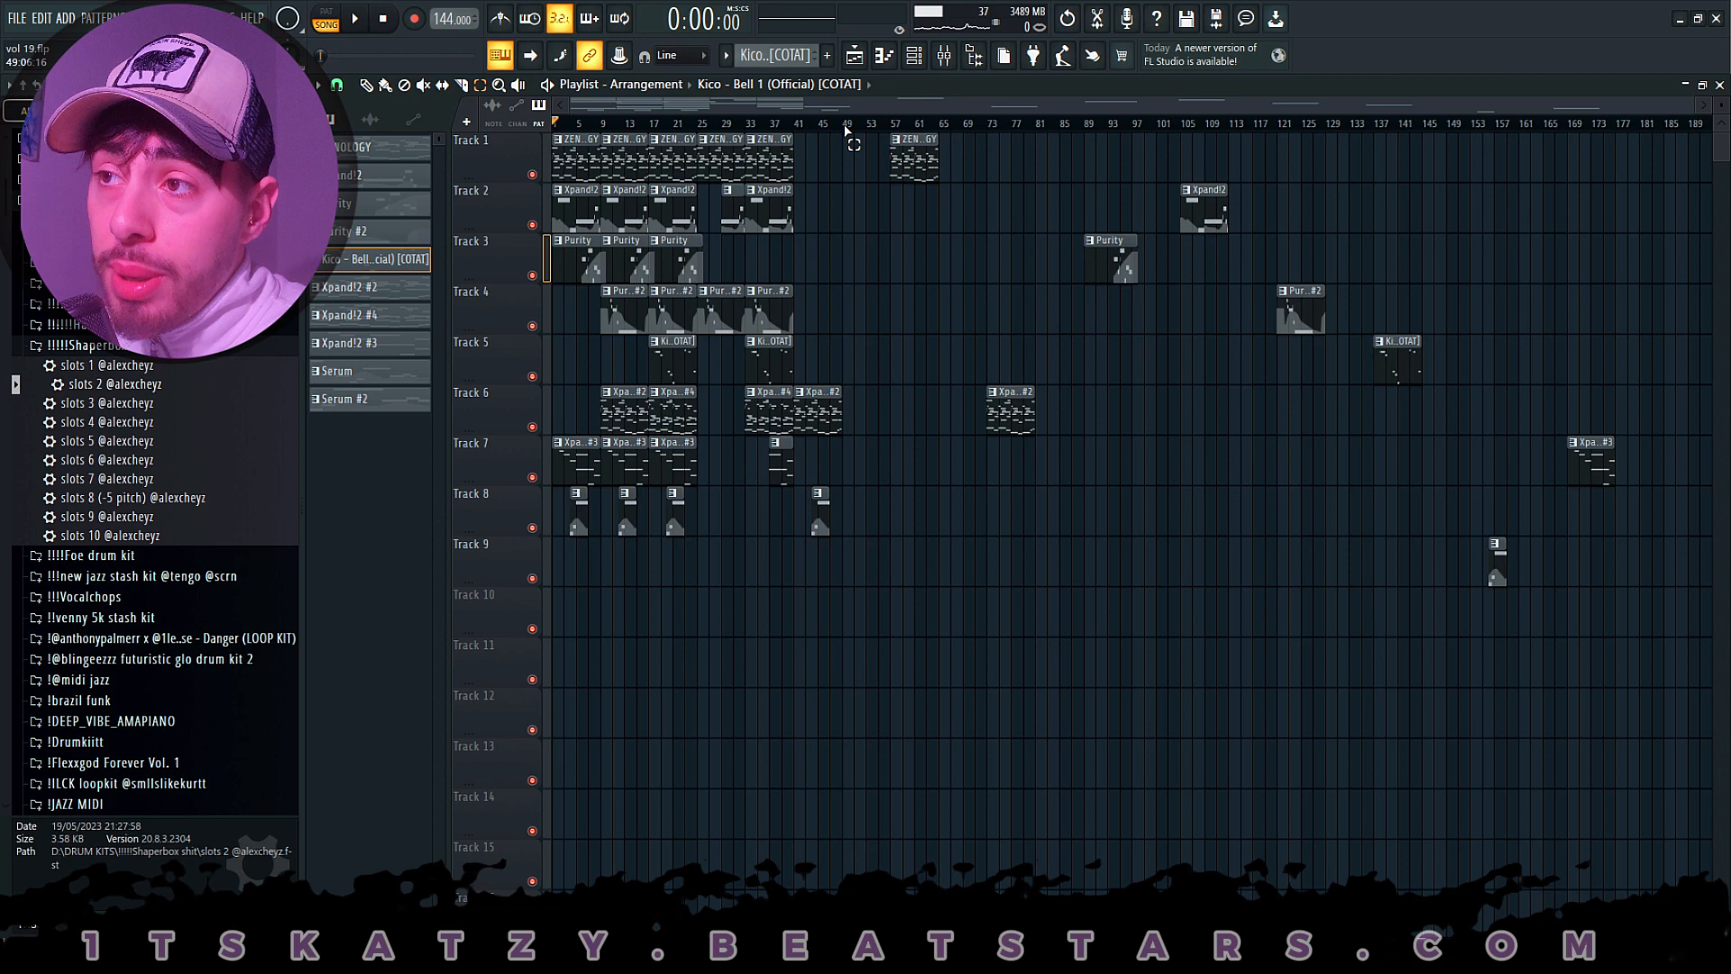
pyautogui.moveTo(846, 132); pyautogui.dragTo(1278, 133)
pyautogui.keyDown('ctrl'); pyautogui.click(942, 127); pyautogui.keyUp('ctrl')
pyautogui.keyDown('ctrl'); pyautogui.click(1302, 127); pyautogui.keyUp('ctrl')
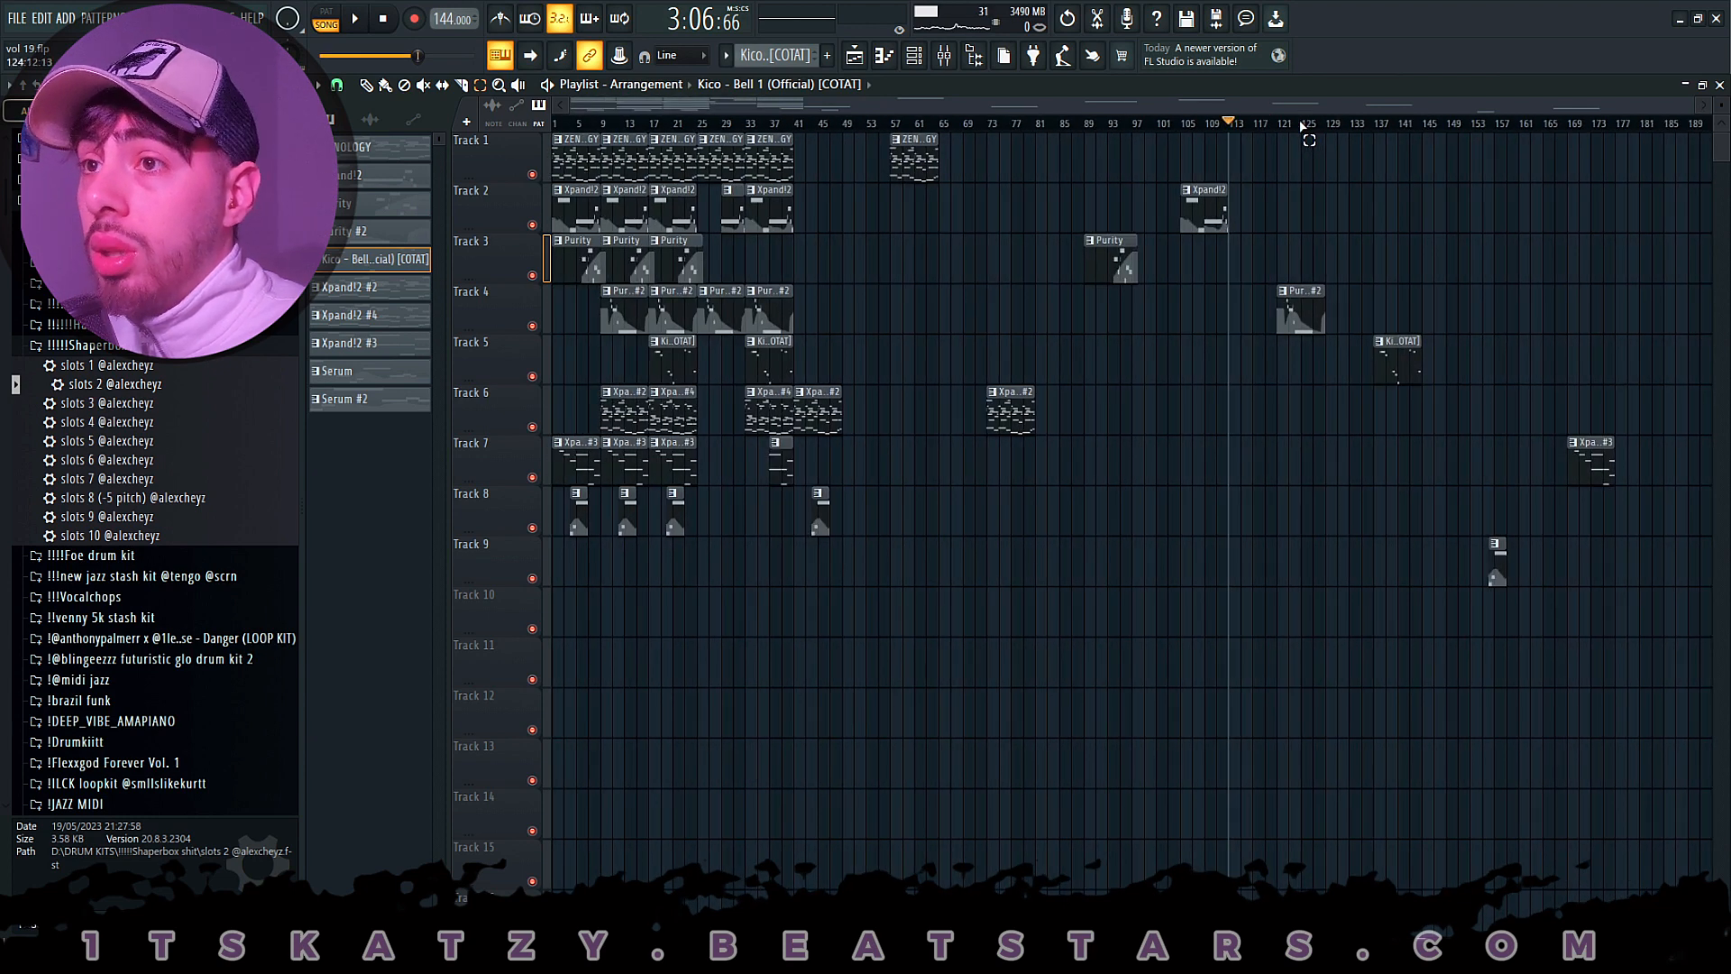
# - Stop playback, play the arrangement from the start and view the mixer with Insert 12 selected
pyautogui.click(382, 19)
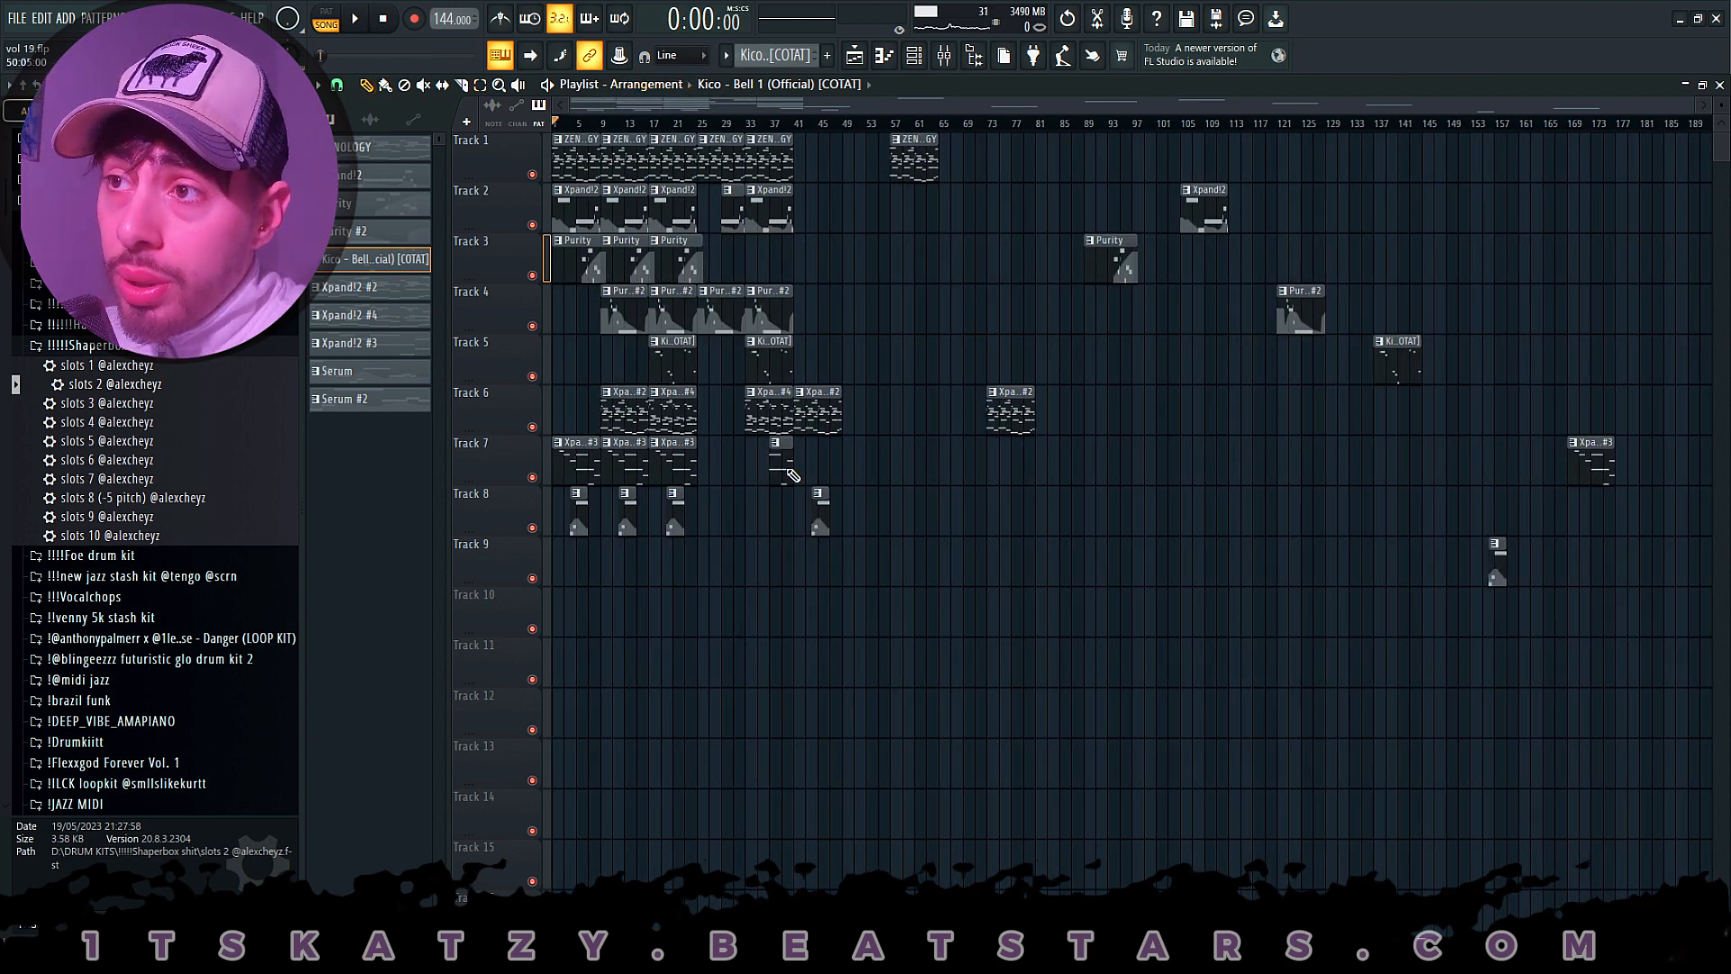
pyautogui.press('space')
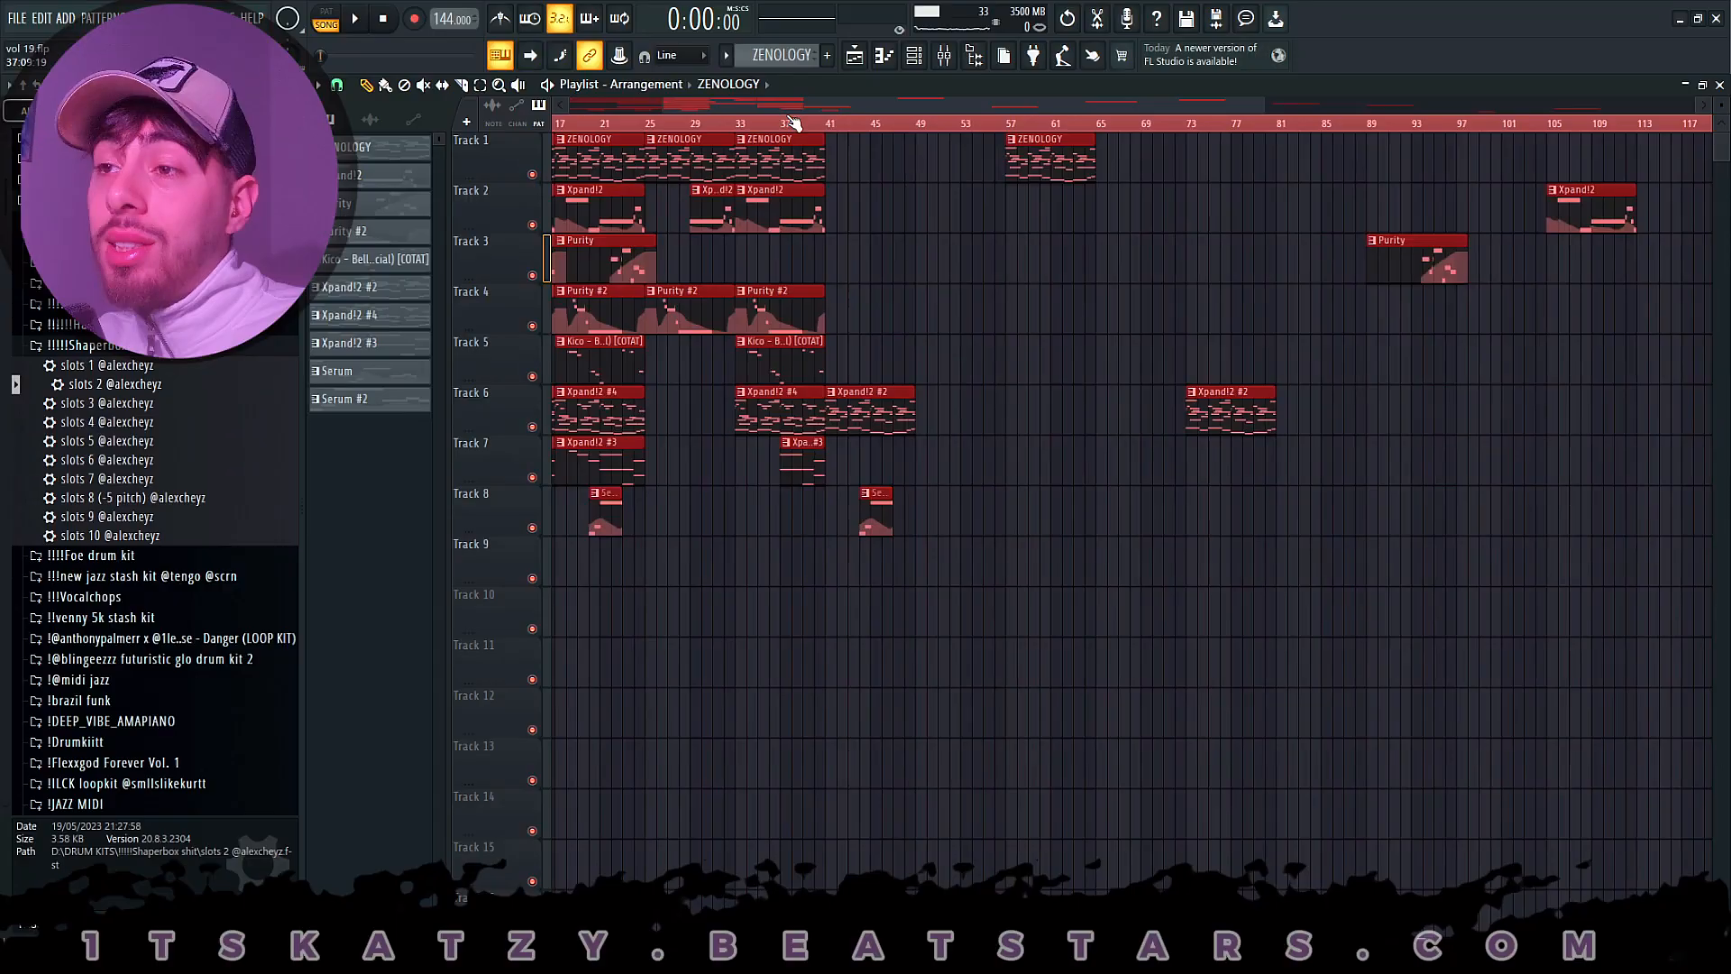
pyautogui.scroll(-6, 792, 122)
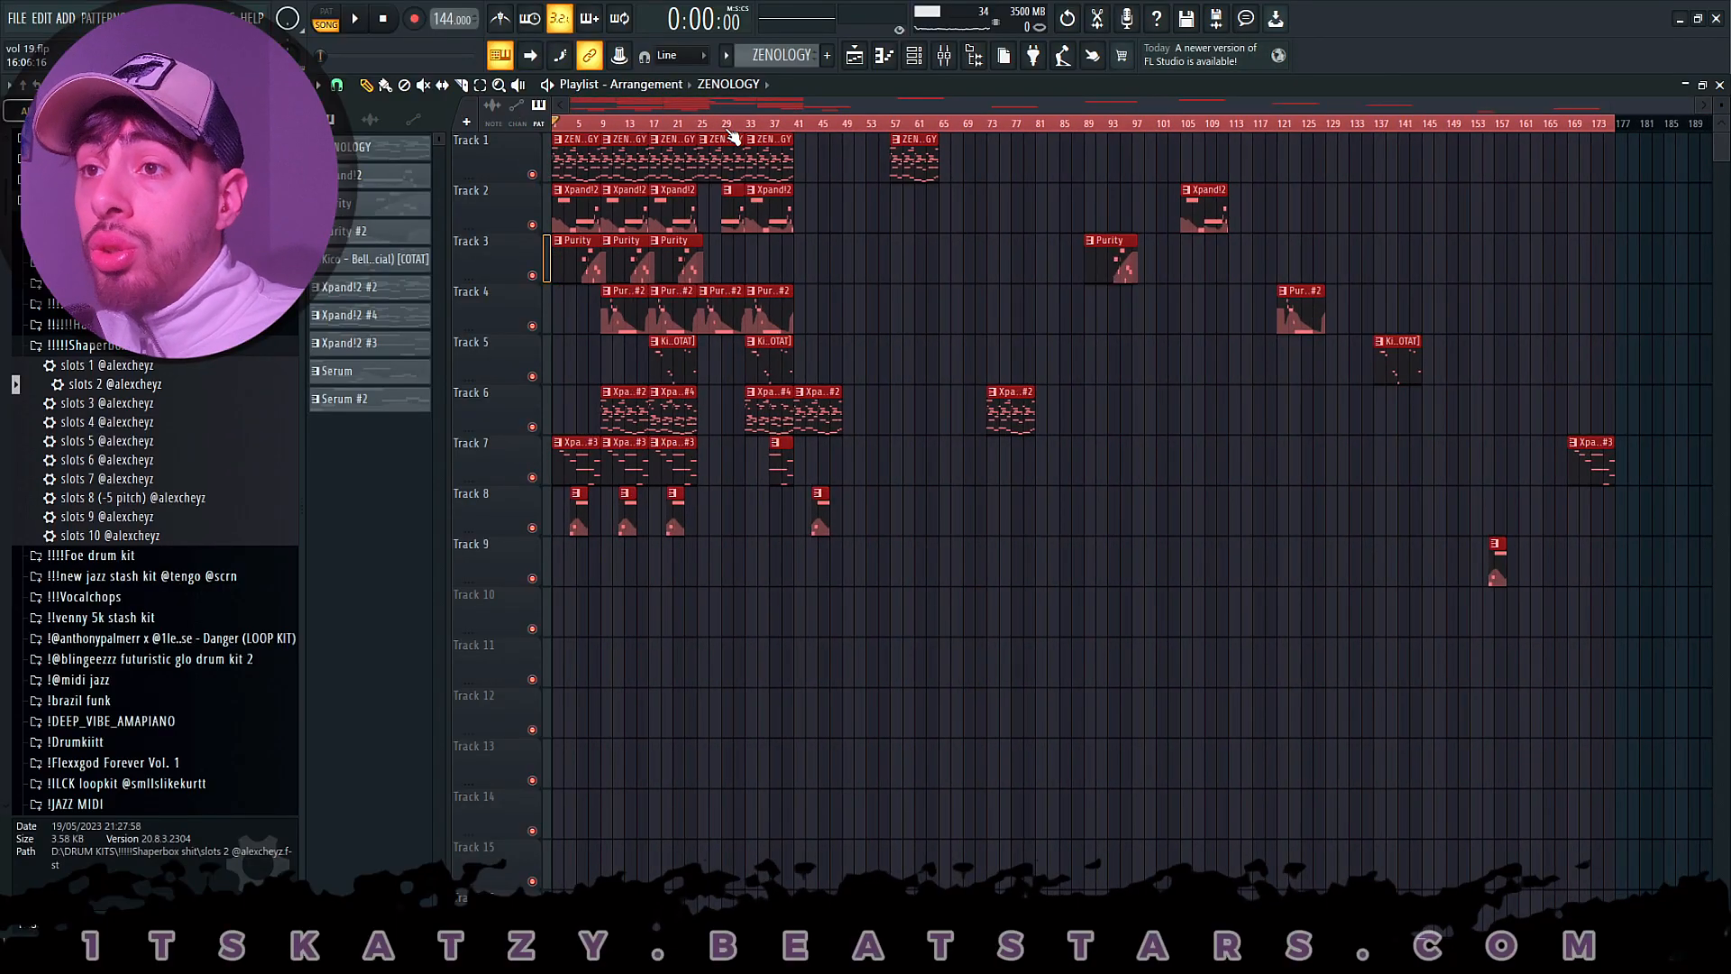
# - View the project's export options, including the zipped loop package, and dismiss them without exporting
pyautogui.click(17, 18)
pyautogui.moveTo(54, 205)
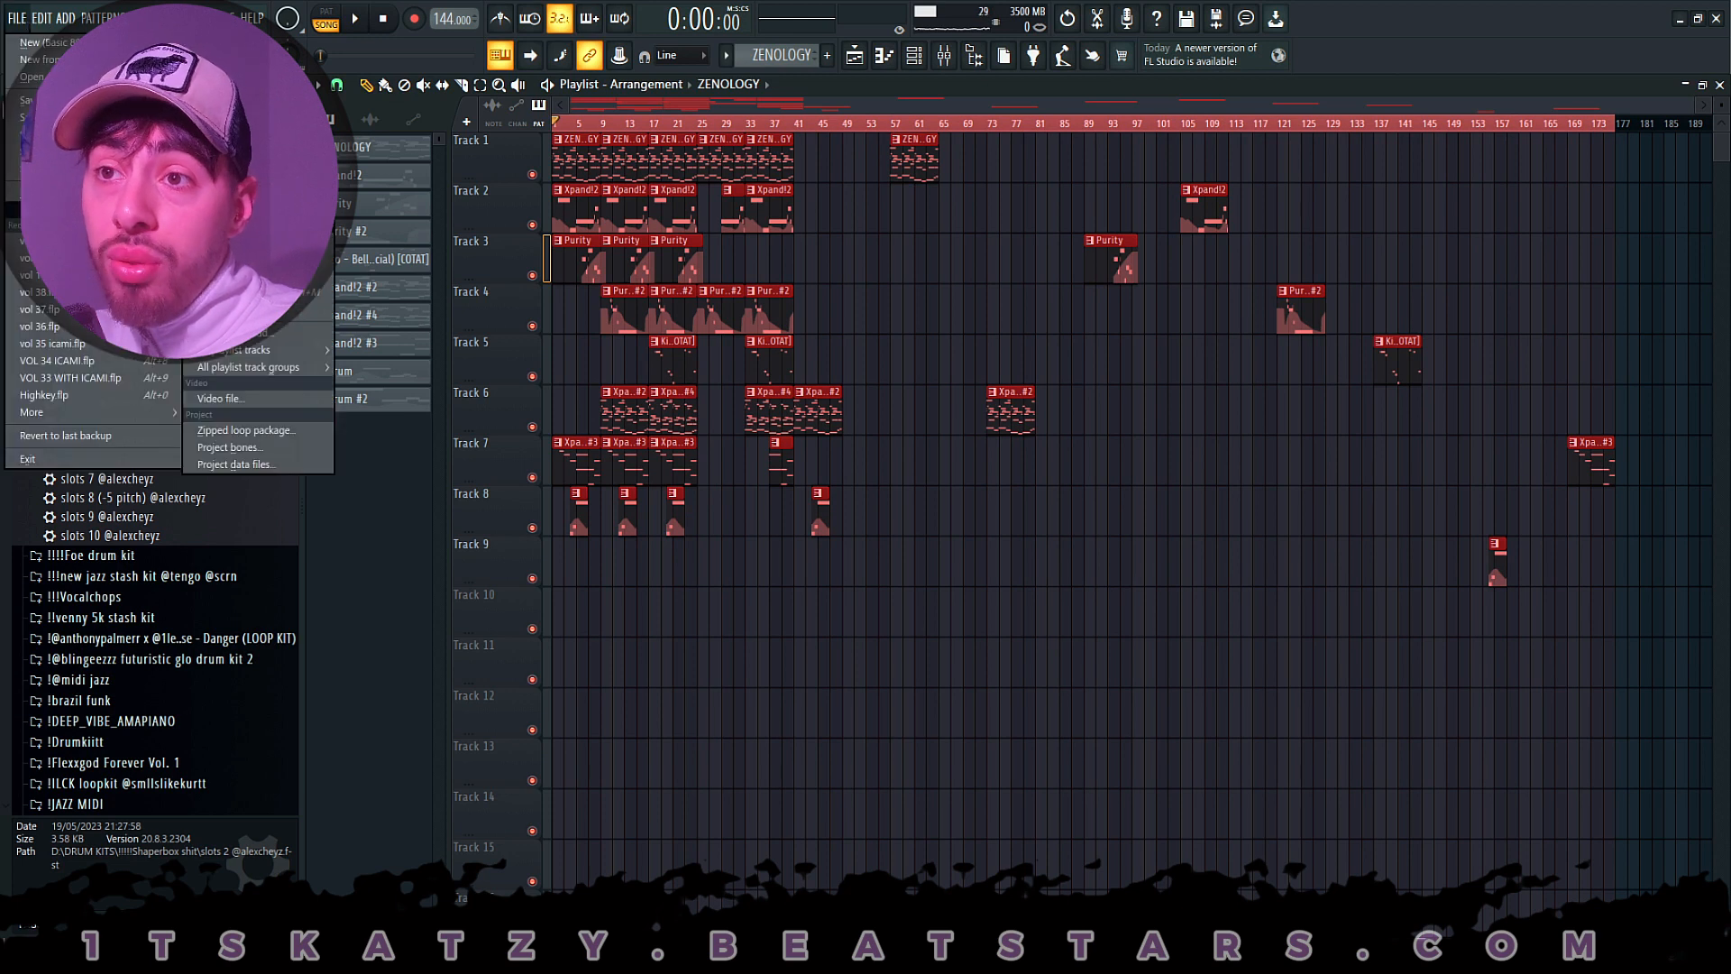
pyautogui.click(870, 60)
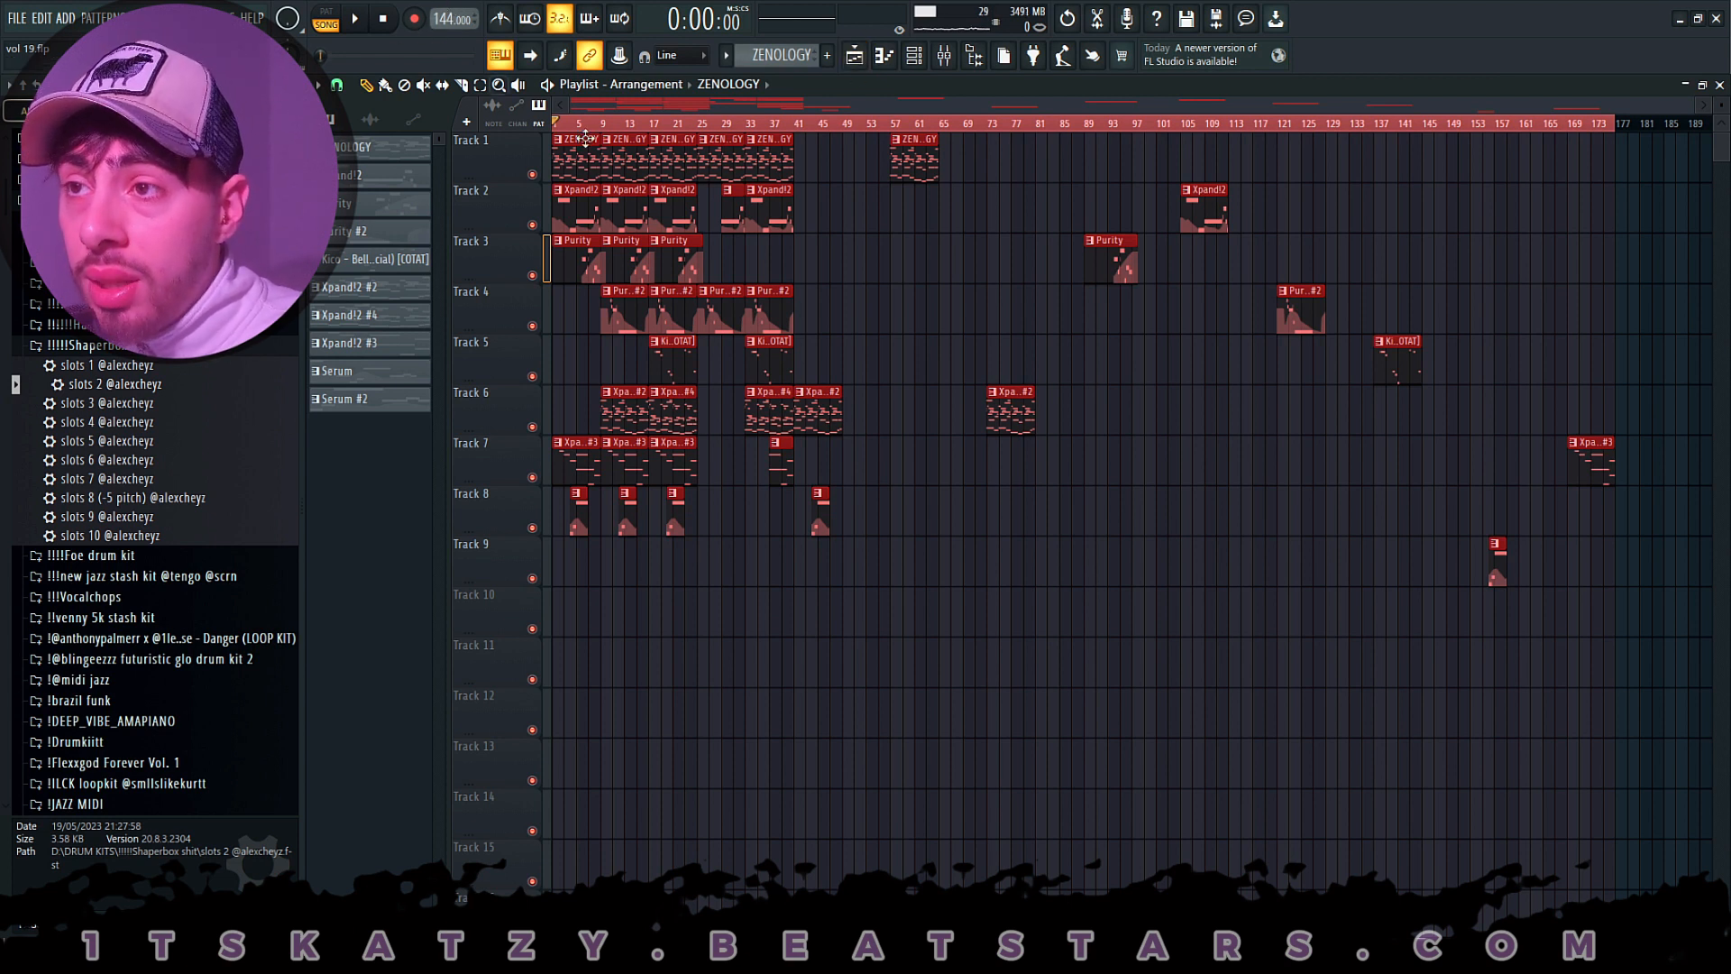
# - Open the ZENOLOGY clip's notes, stamp a Minor Natural (Aeolian) scale at bar 3 and stretch it to about bar 9
pyautogui.doubleClick(572, 165)
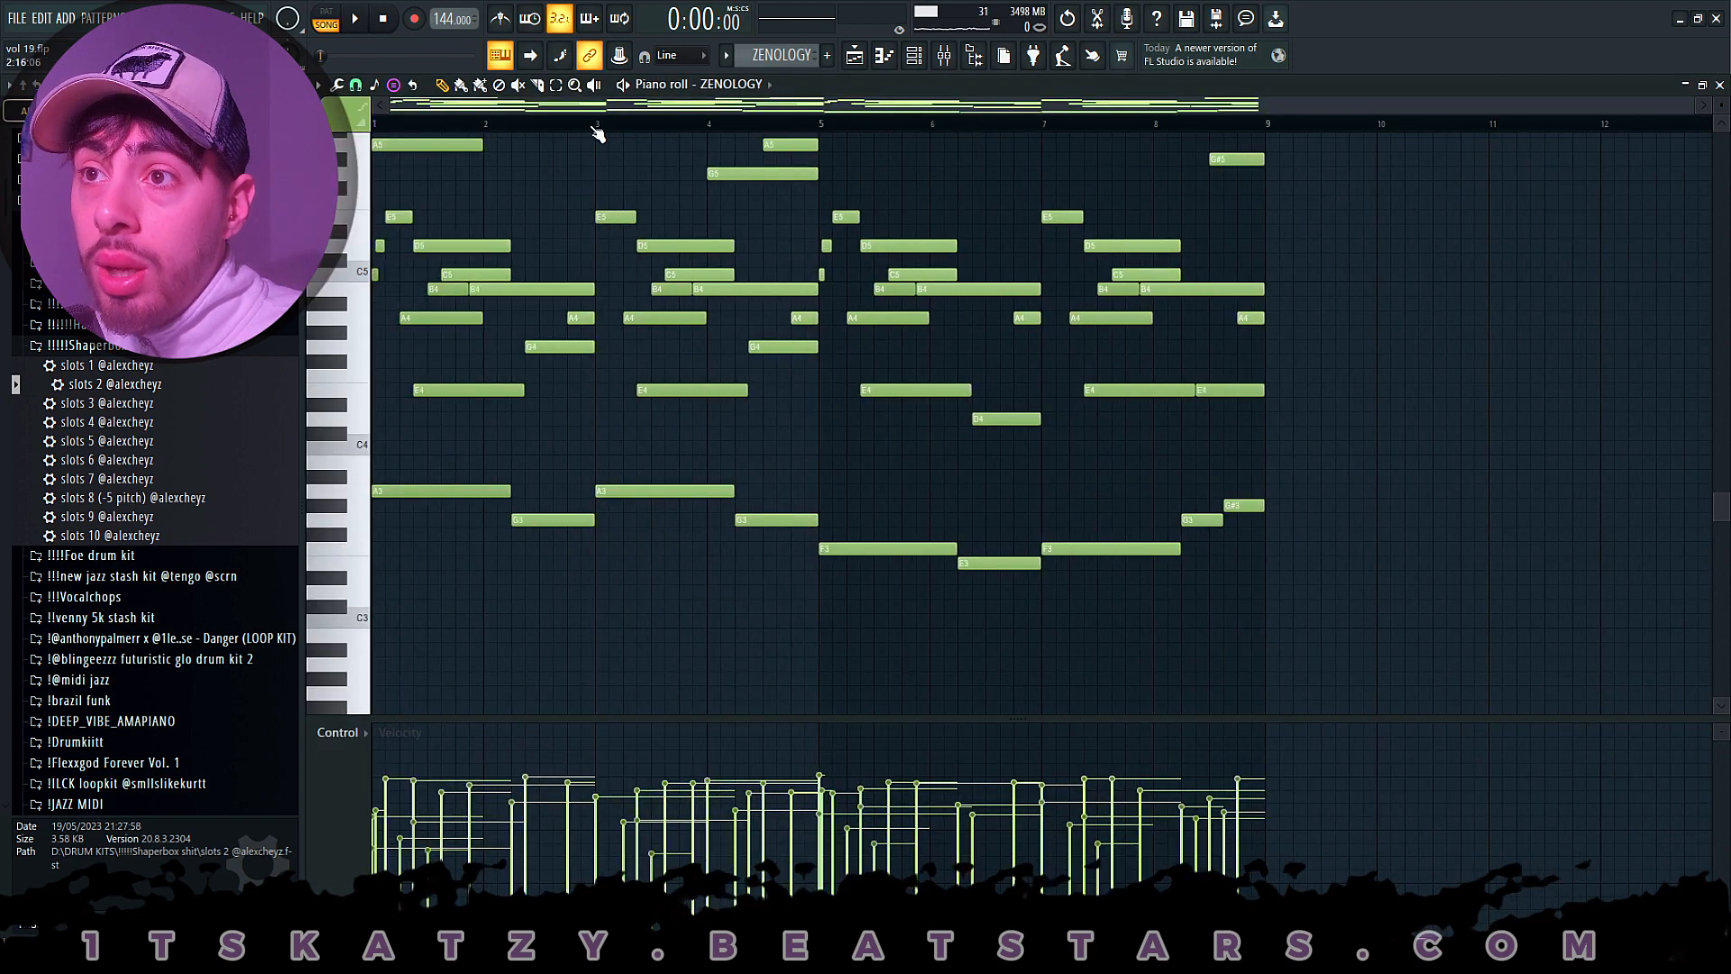
pyautogui.click(397, 85)
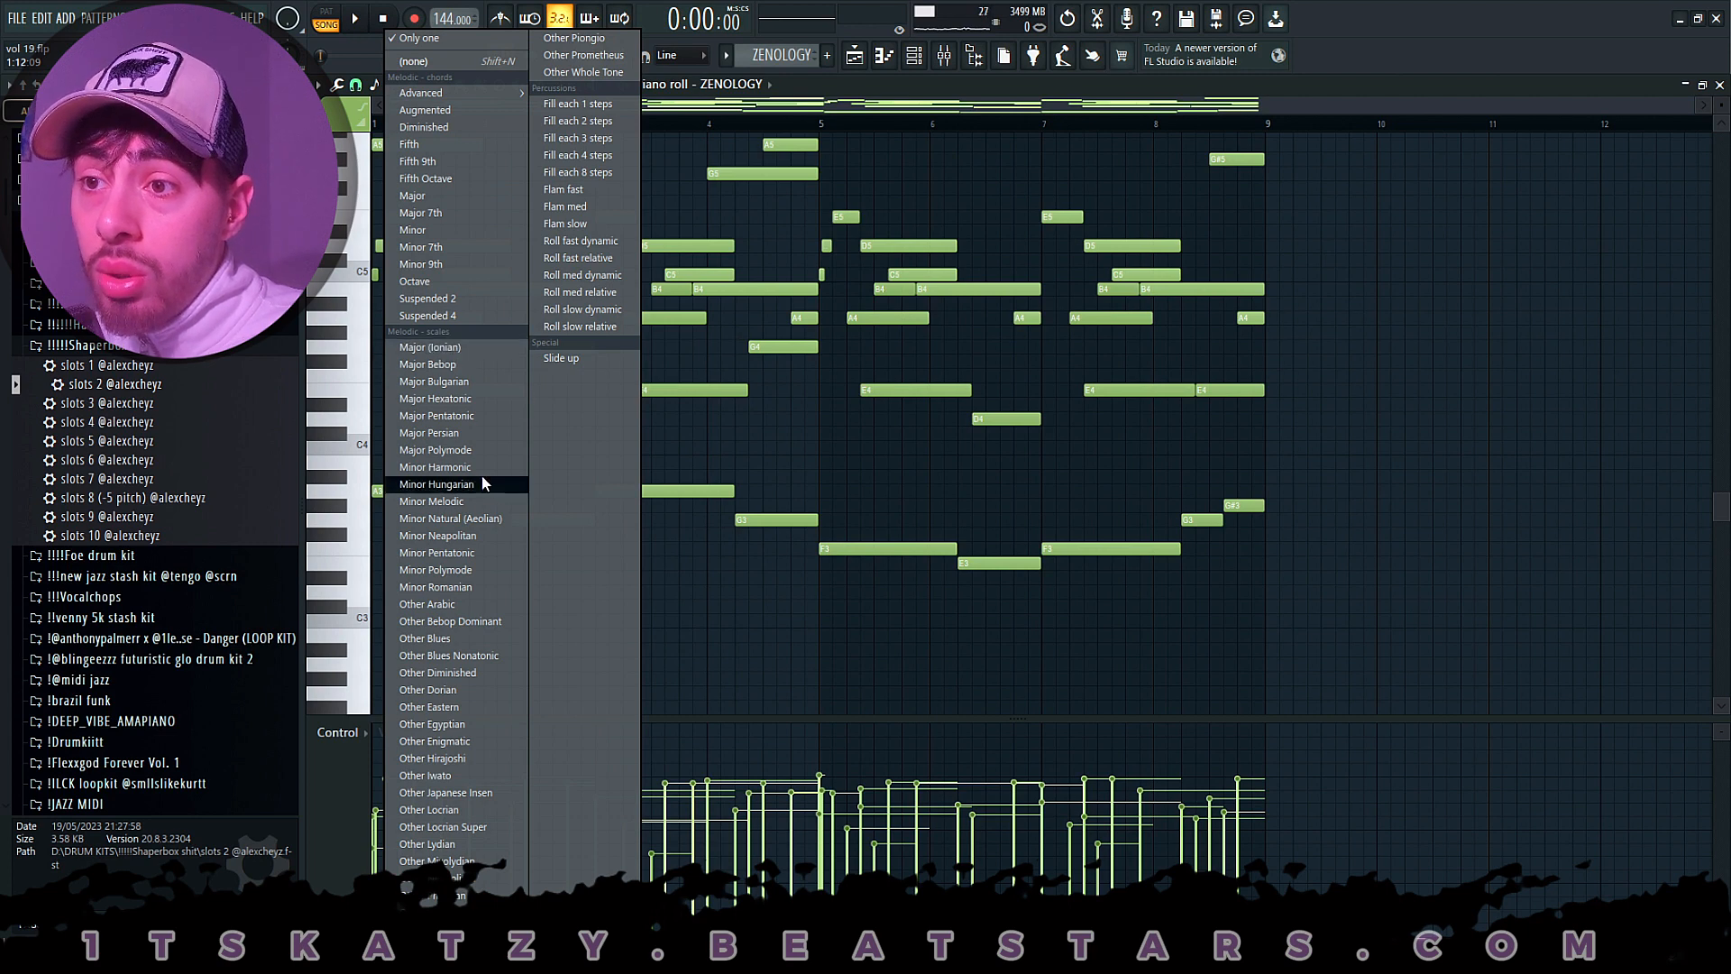
pyautogui.click(484, 523)
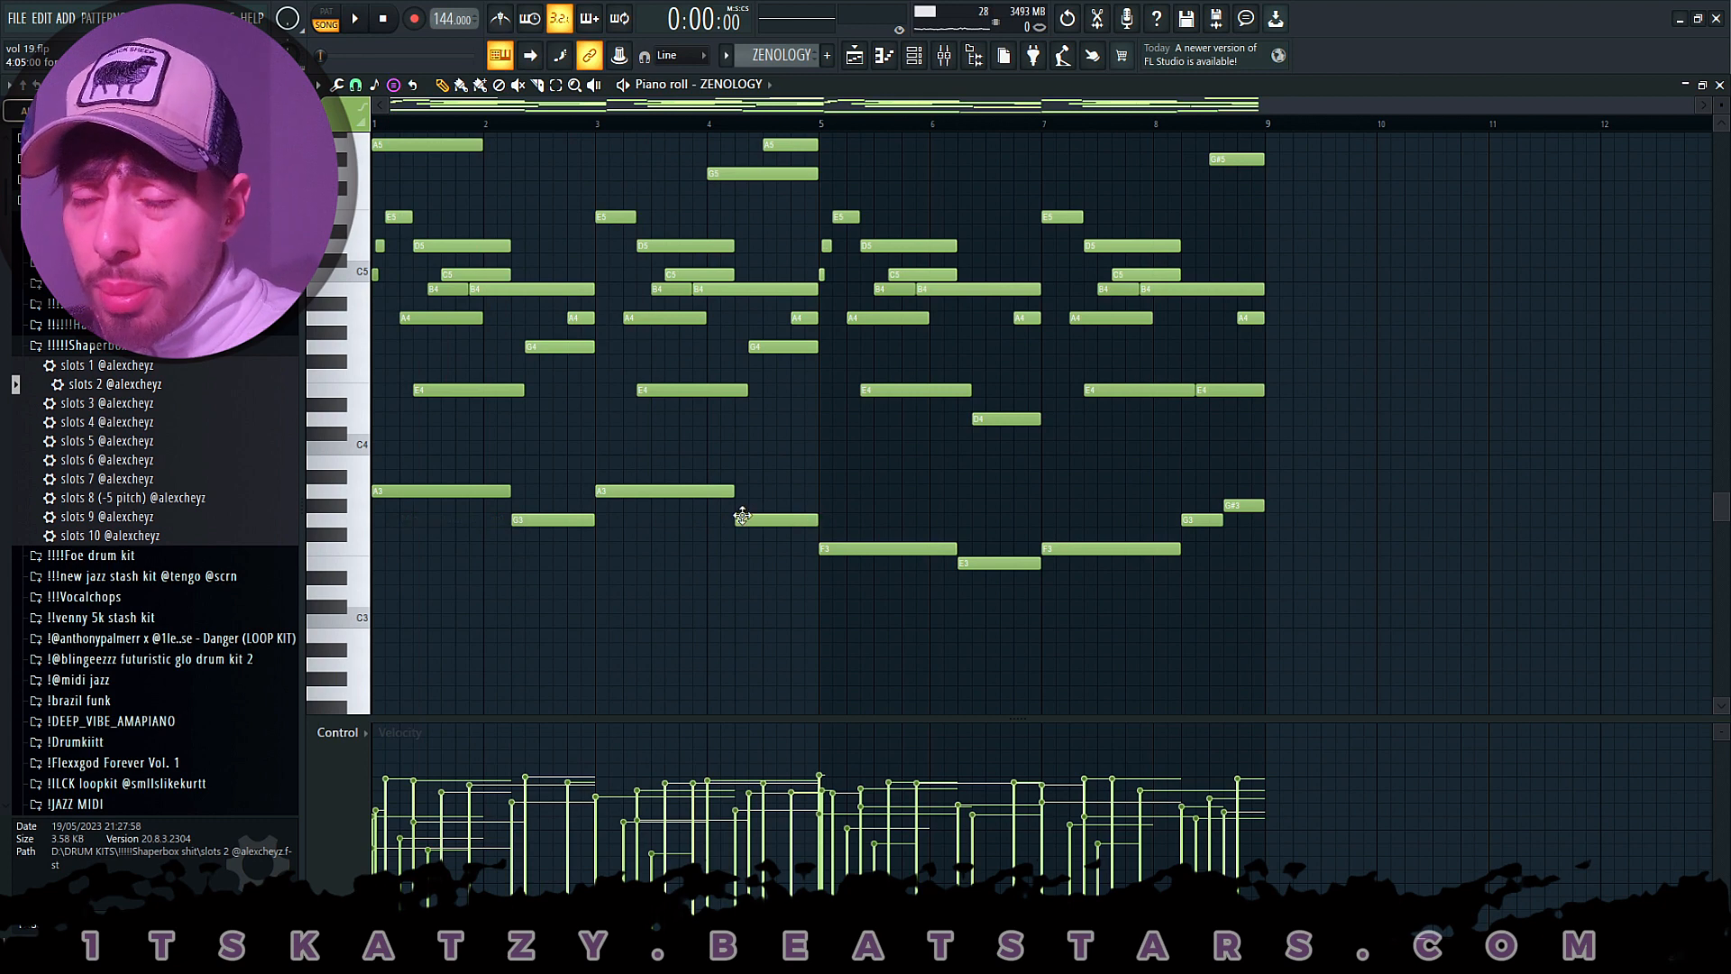
pyautogui.click(630, 551)
pyautogui.moveTo(670, 550); pyautogui.dragTo(642, 523)
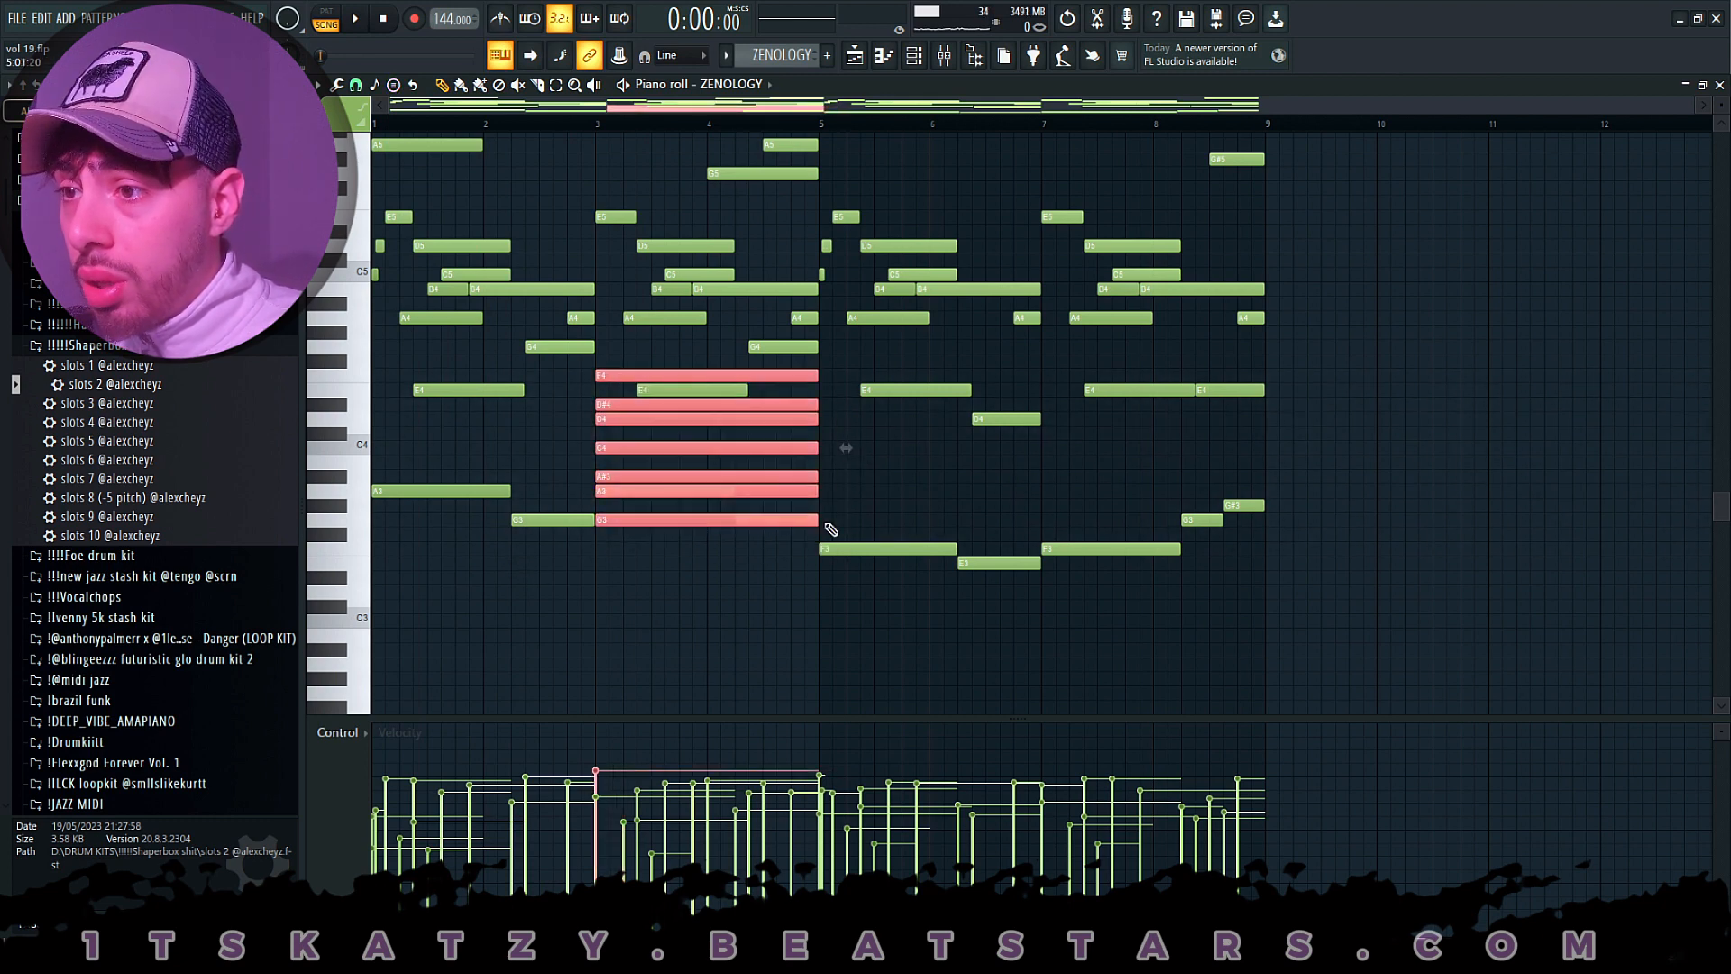
pyautogui.moveTo(820, 519); pyautogui.dragTo(1277, 510)
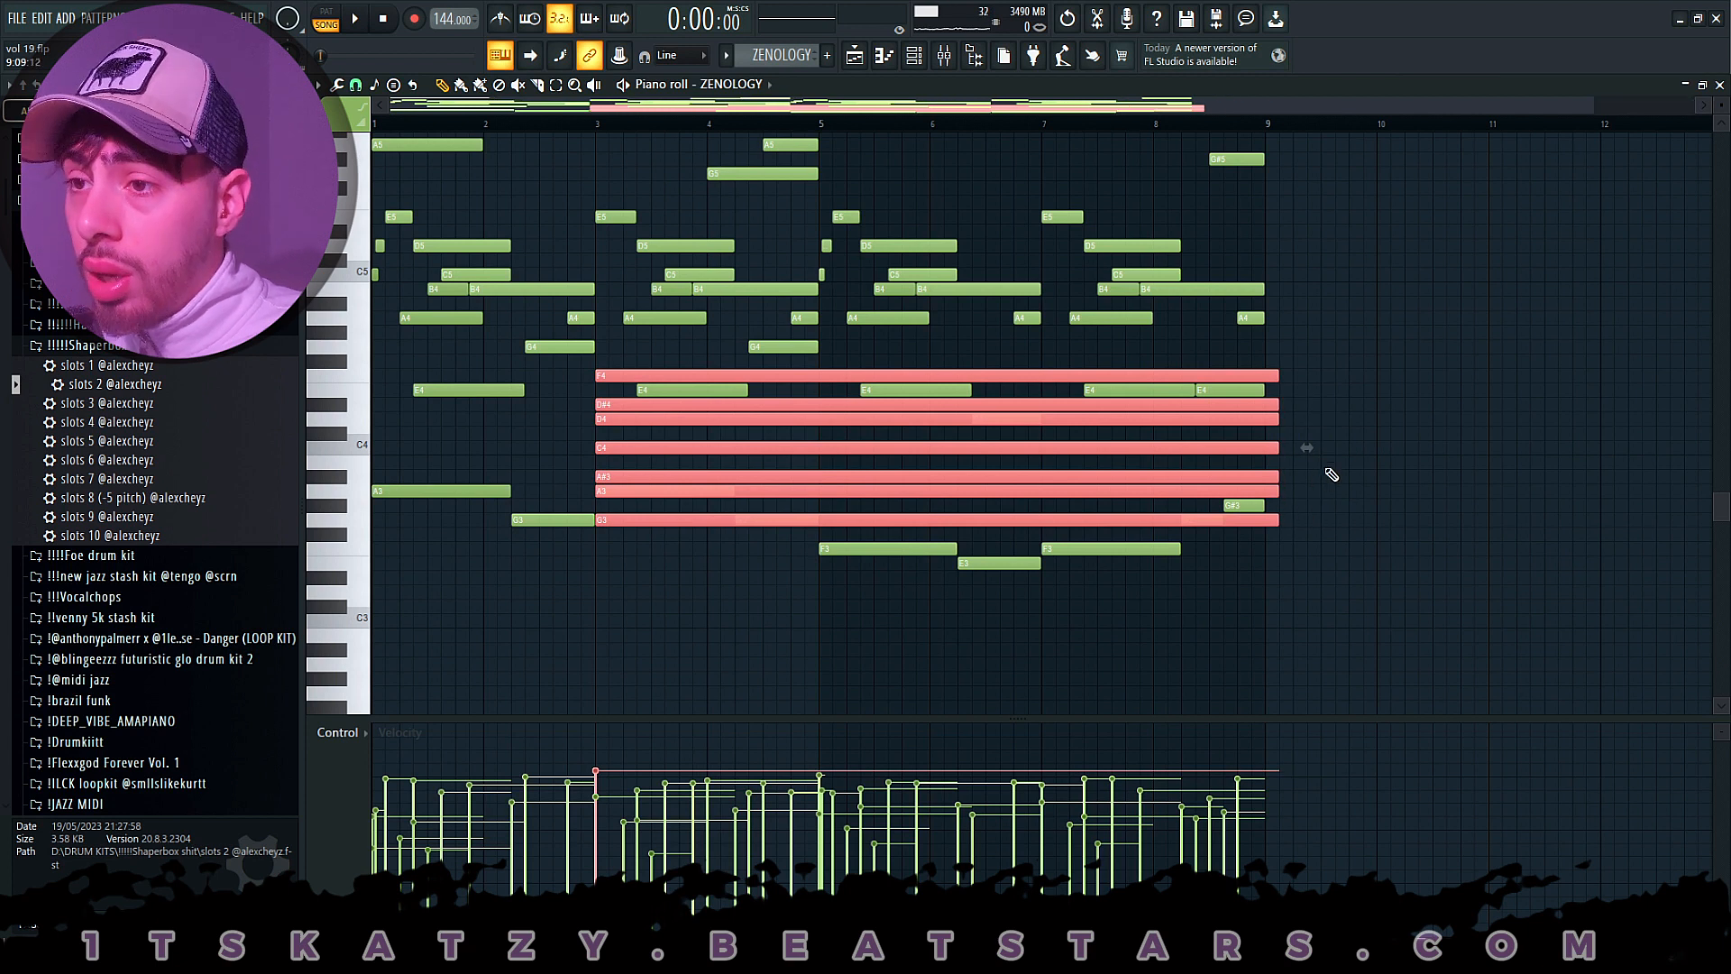
# - Transpose the stamped scale up two semitones, compare it with the melody in different octaves, and delete it
pyautogui.press('Up')
pyautogui.press('Up')
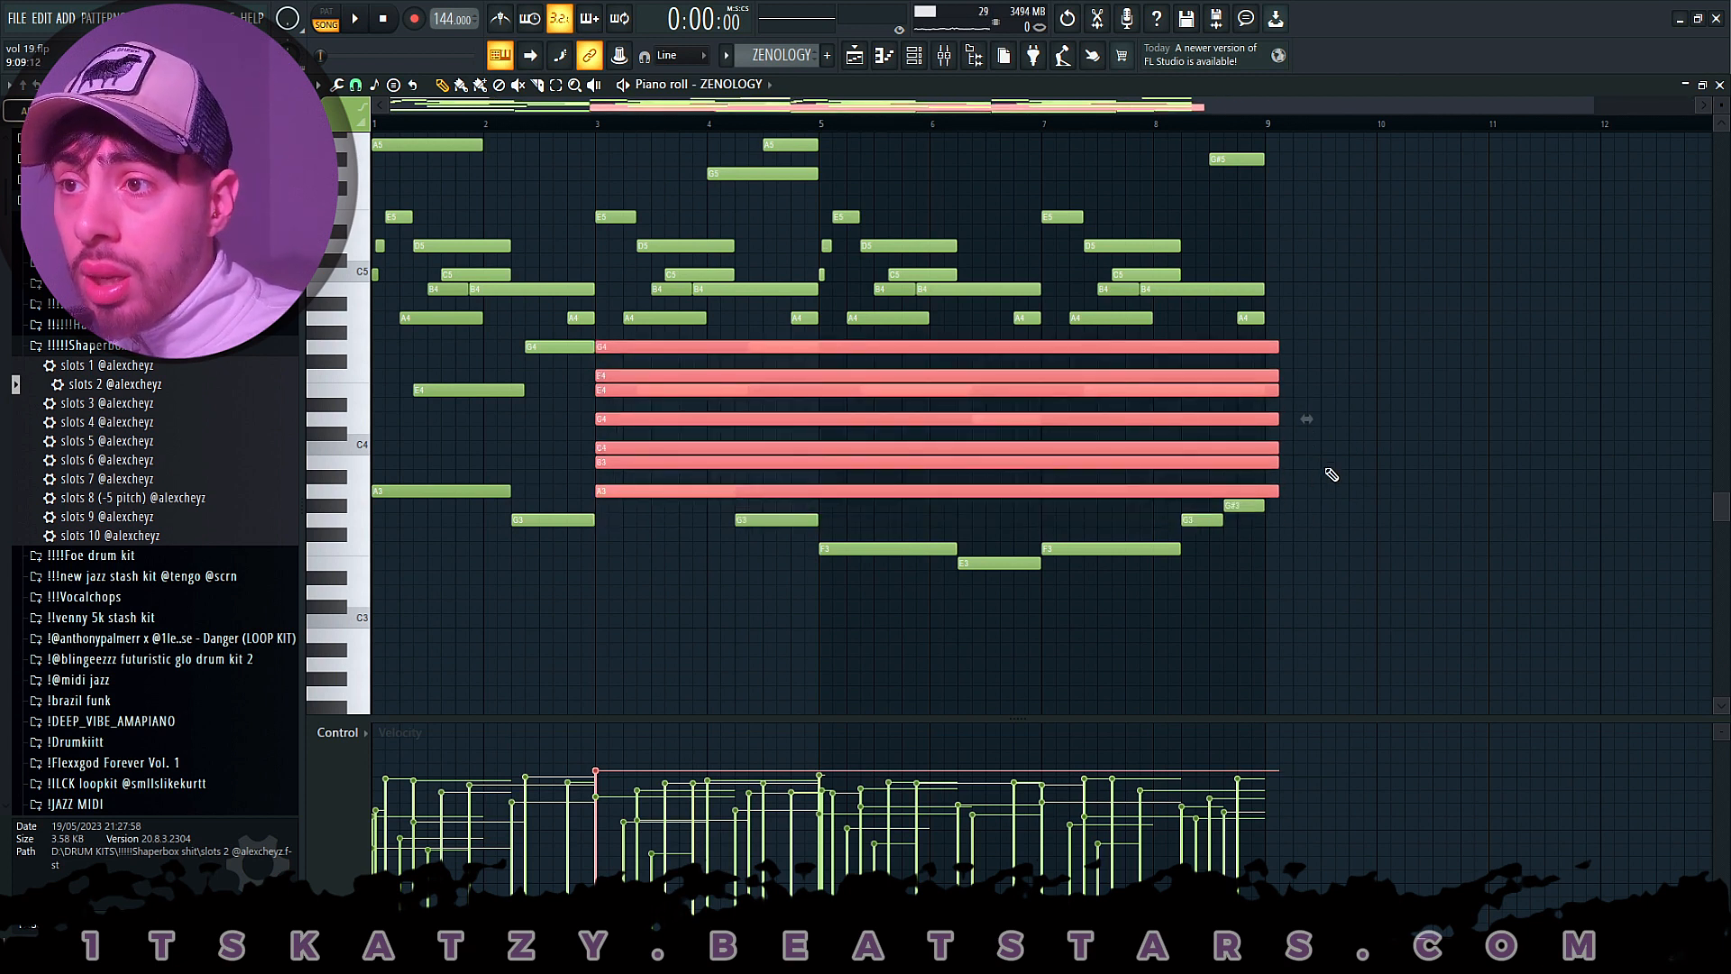
pyautogui.hotkey('ctrl', 'Down')
pyautogui.hotkey('ctrl', 'Up')
pyautogui.hotkey('ctrl', 'Up')
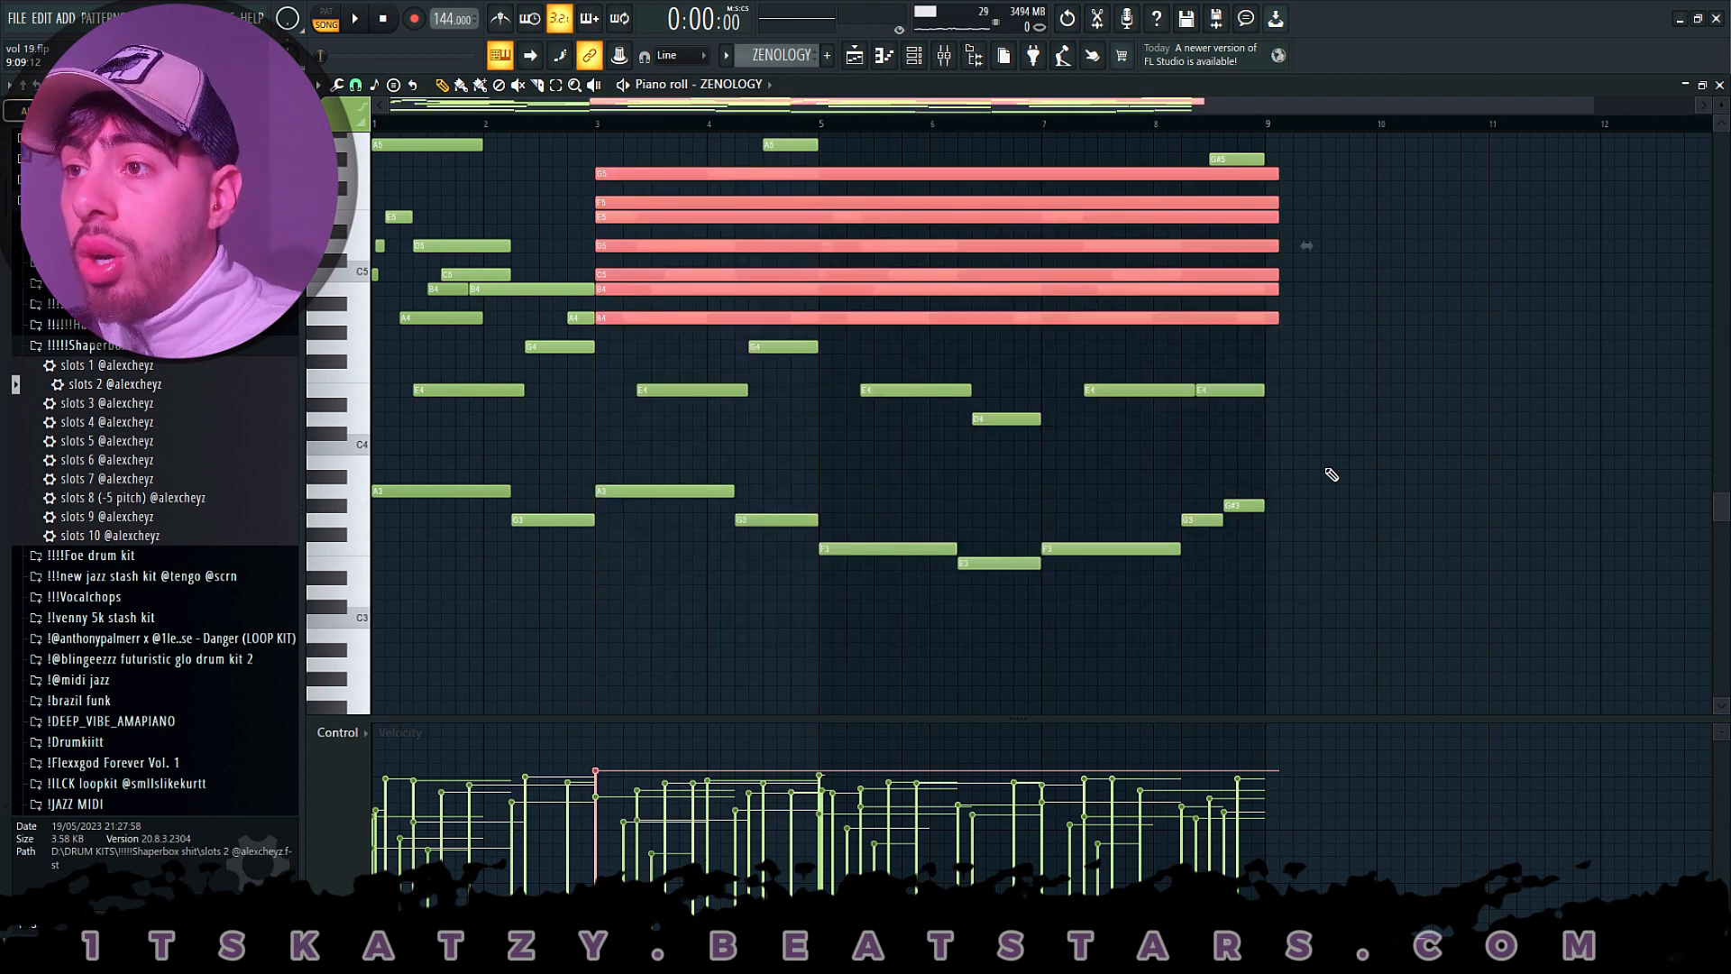
pyautogui.hotkey('ctrl', 'Down')
pyautogui.hotkey('ctrl', 'Down')
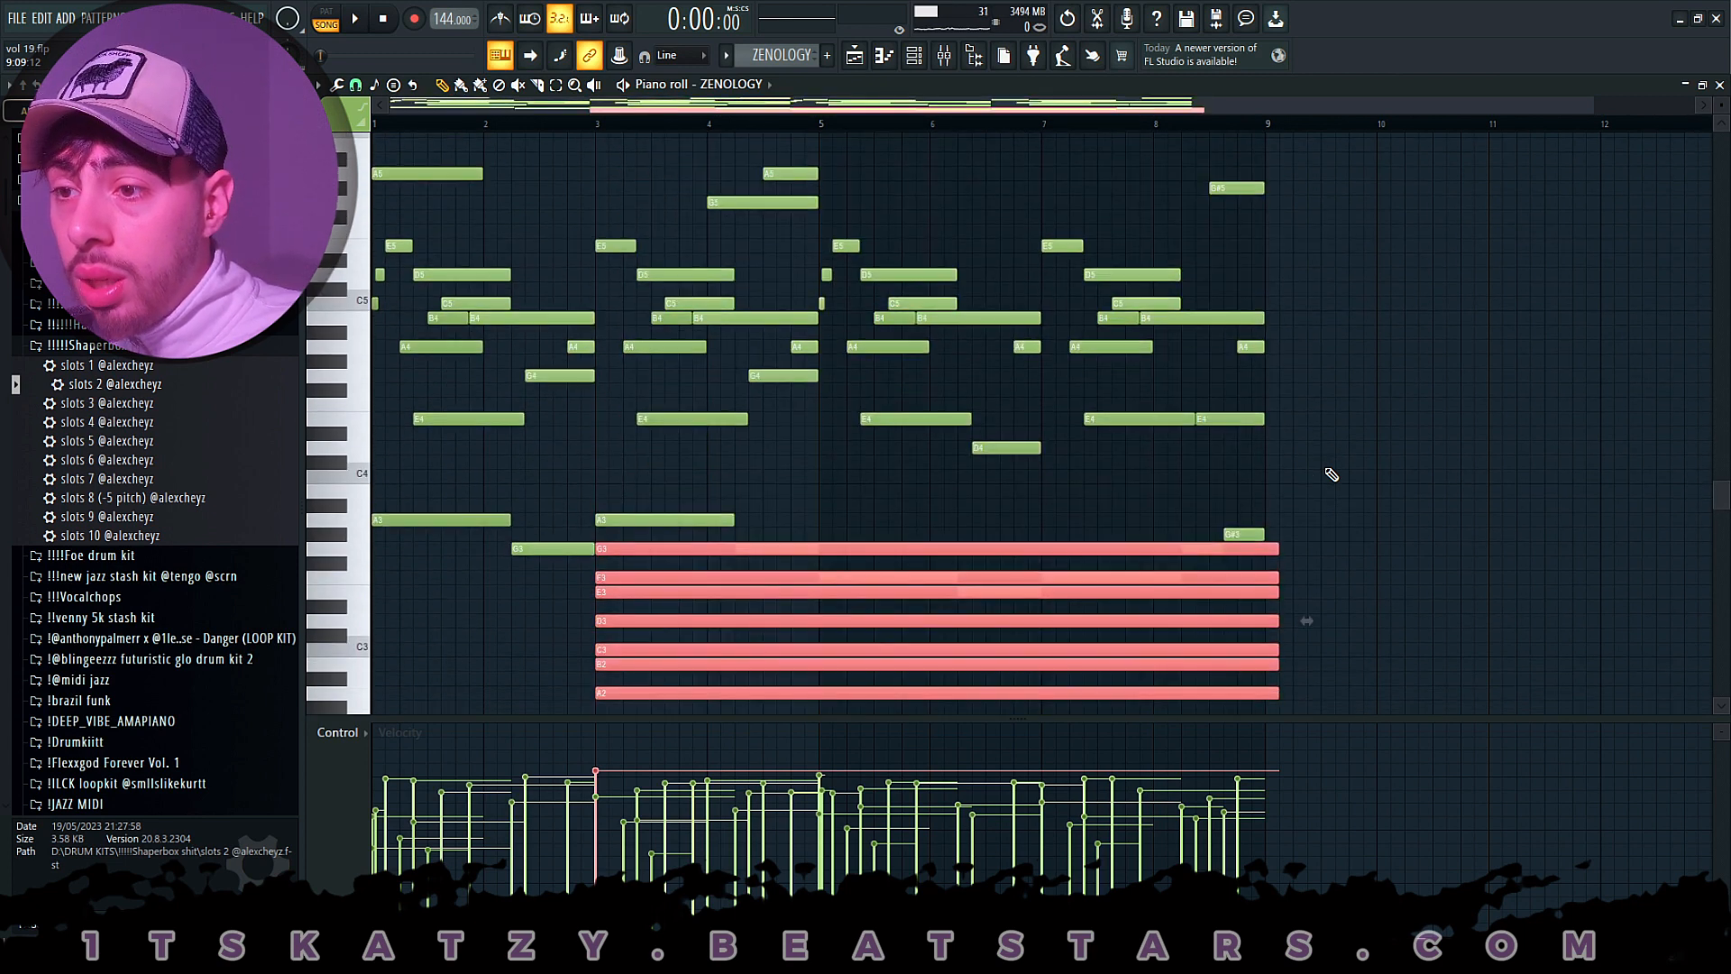
pyautogui.hotkey('ctrl', 'Up')
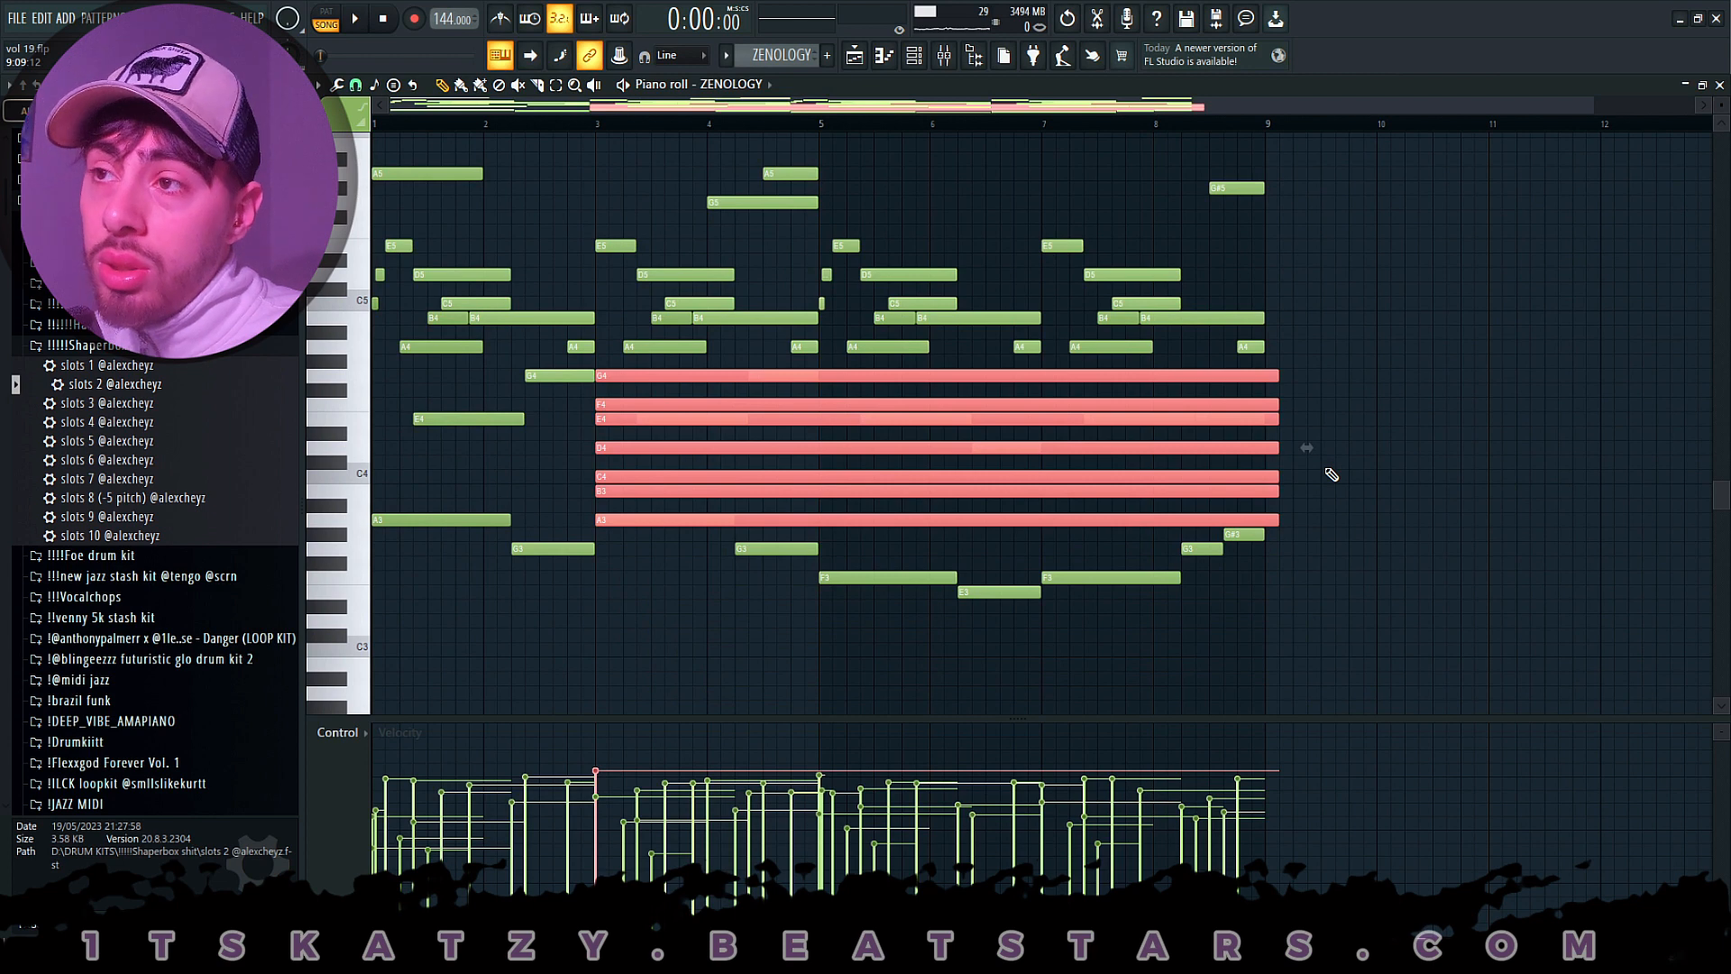
pyautogui.press('Delete')
pyautogui.click(862, 54)
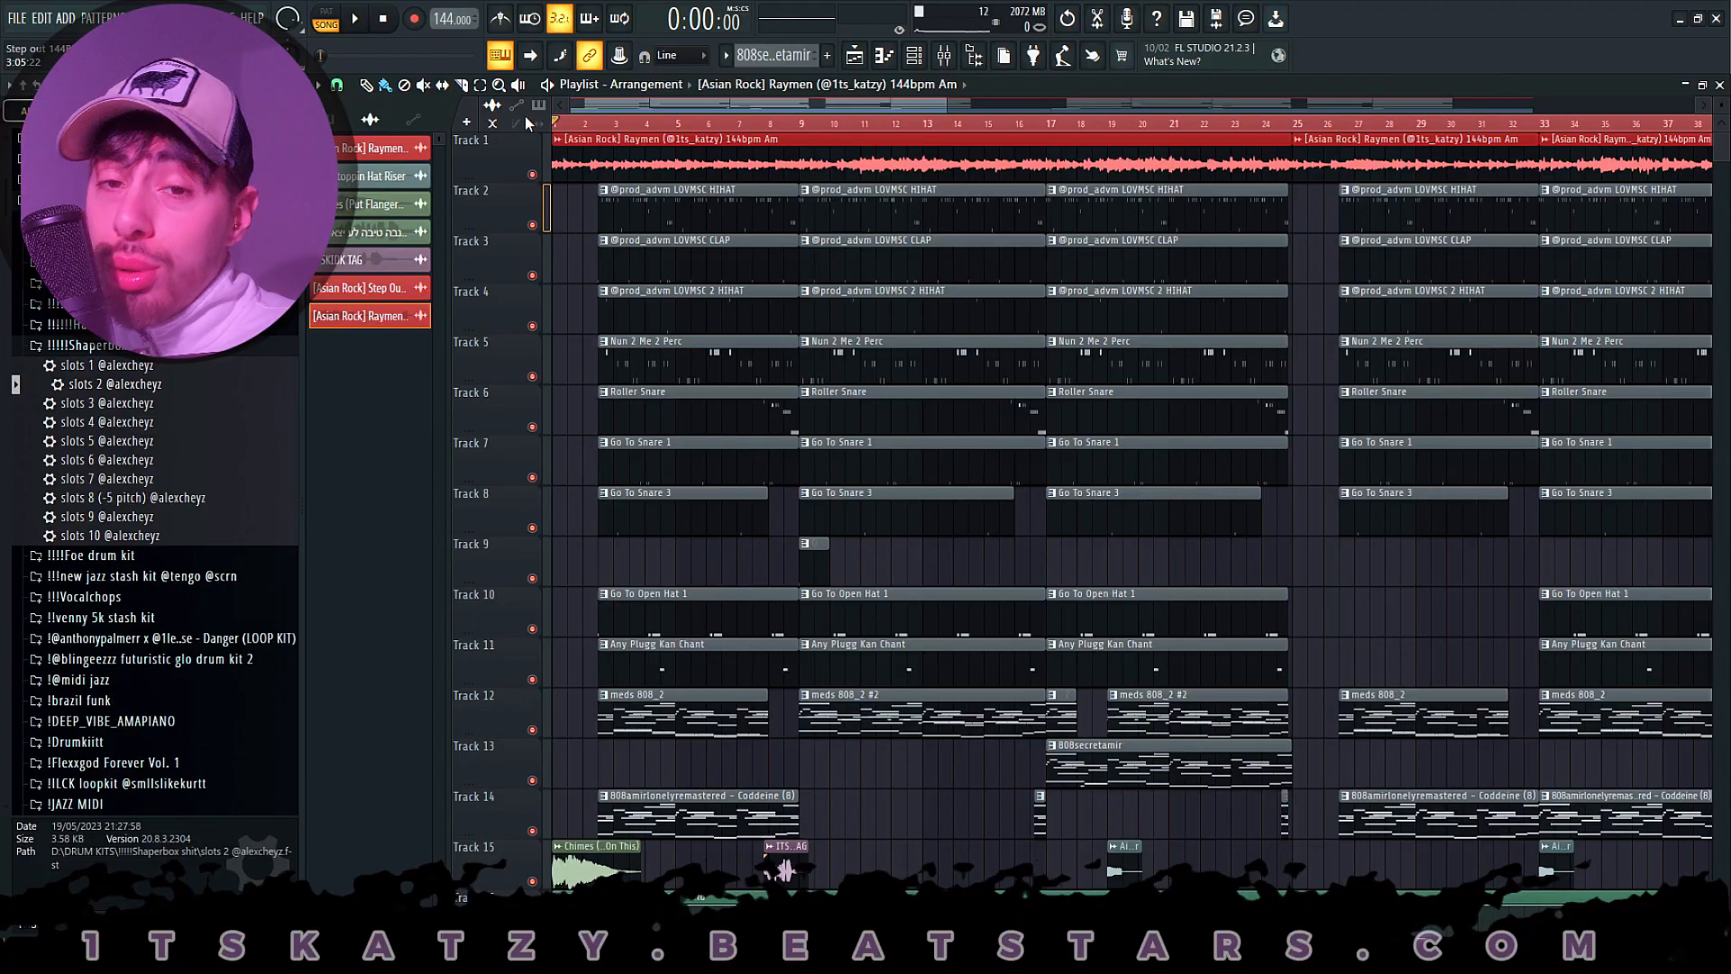
# - Examine the beat project's arrangement and view the sample settings of the [Asian Rock] Raymen audio clip on Track 1
pyautogui.scroll(2, 585, 124)
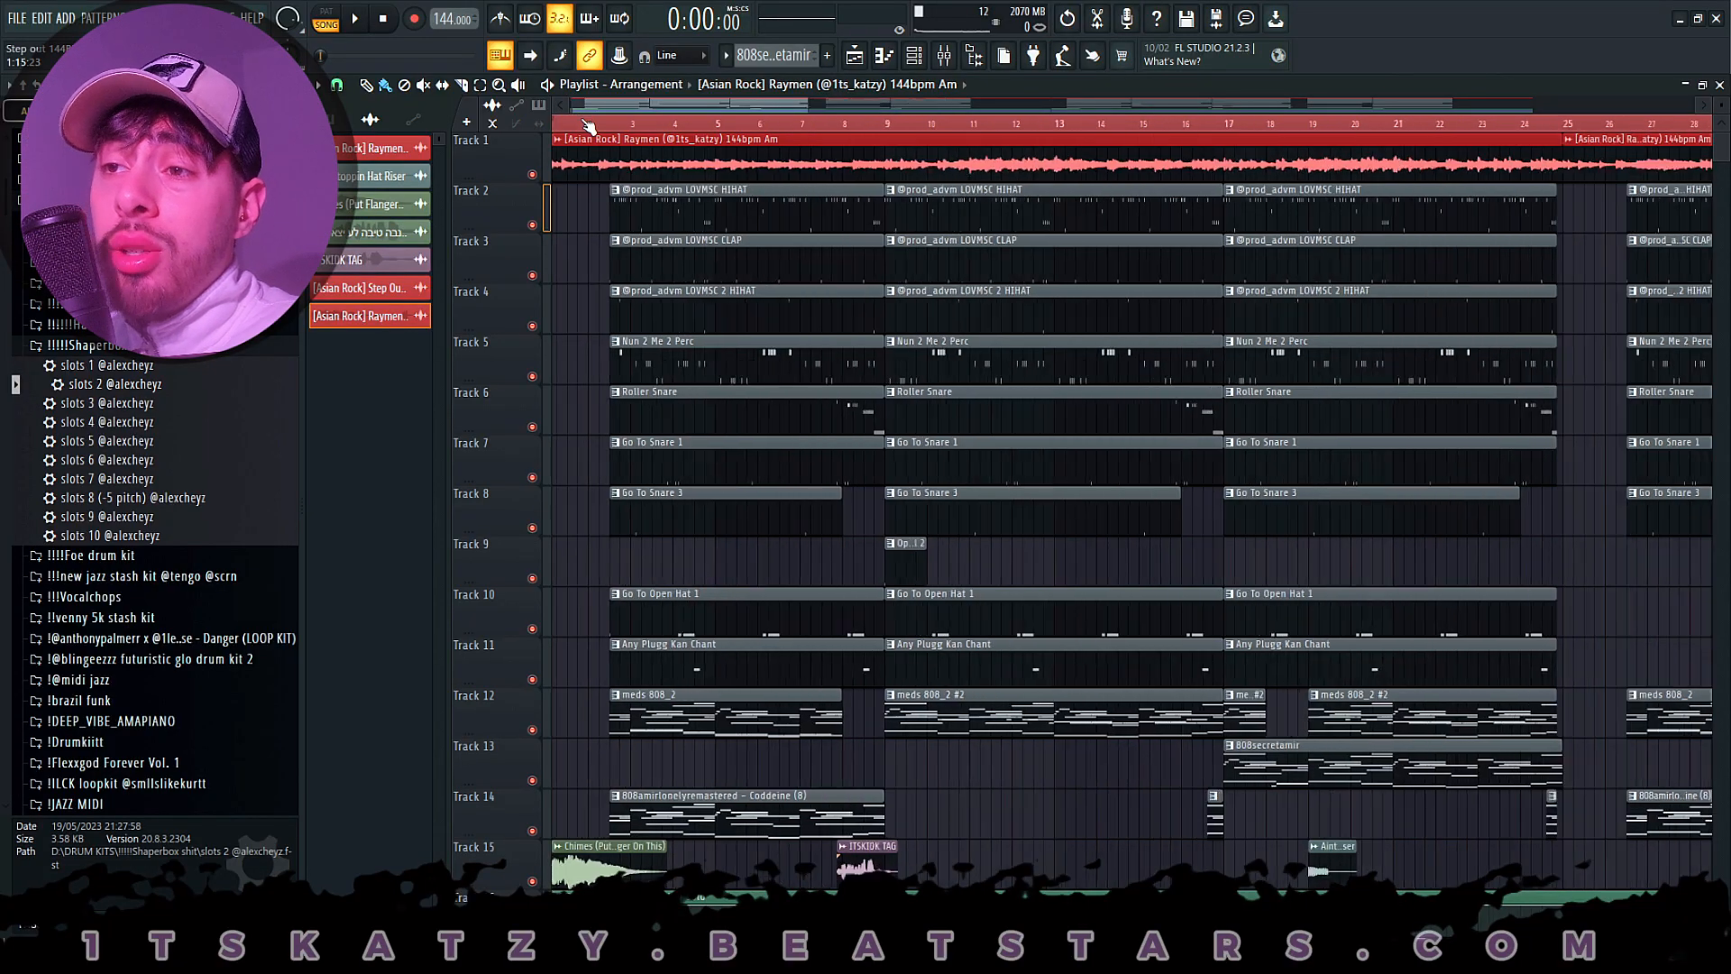
pyautogui.scroll(1, 588, 123)
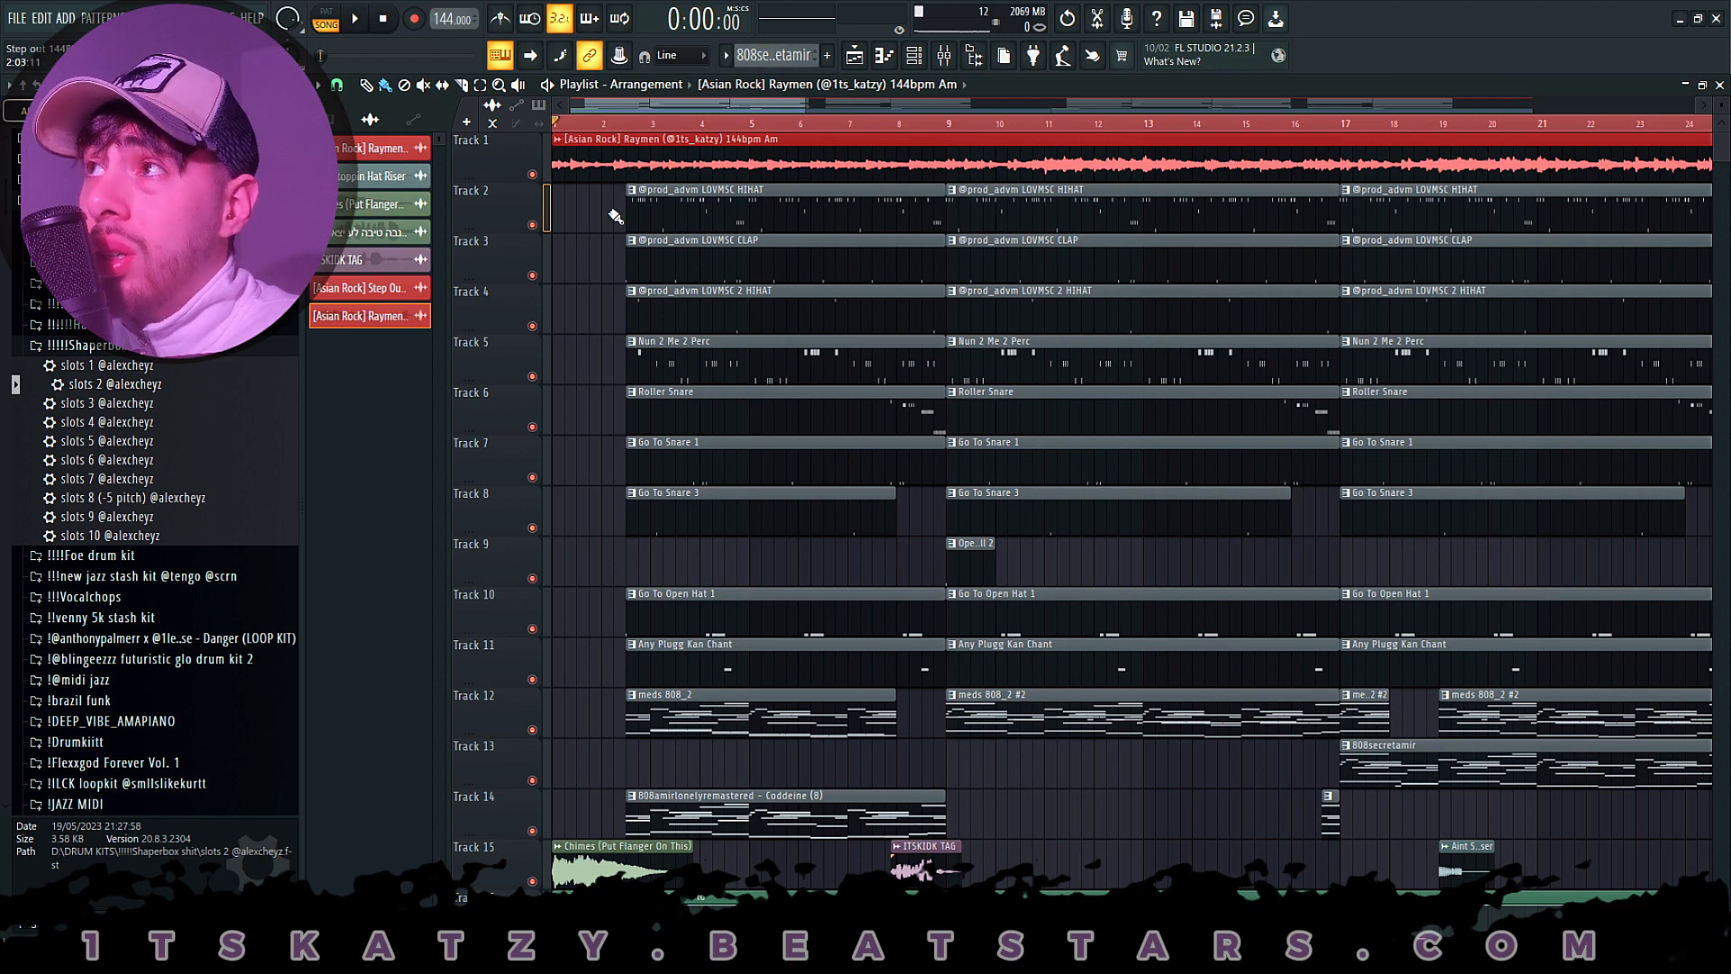
pyautogui.doubleClick(627, 139)
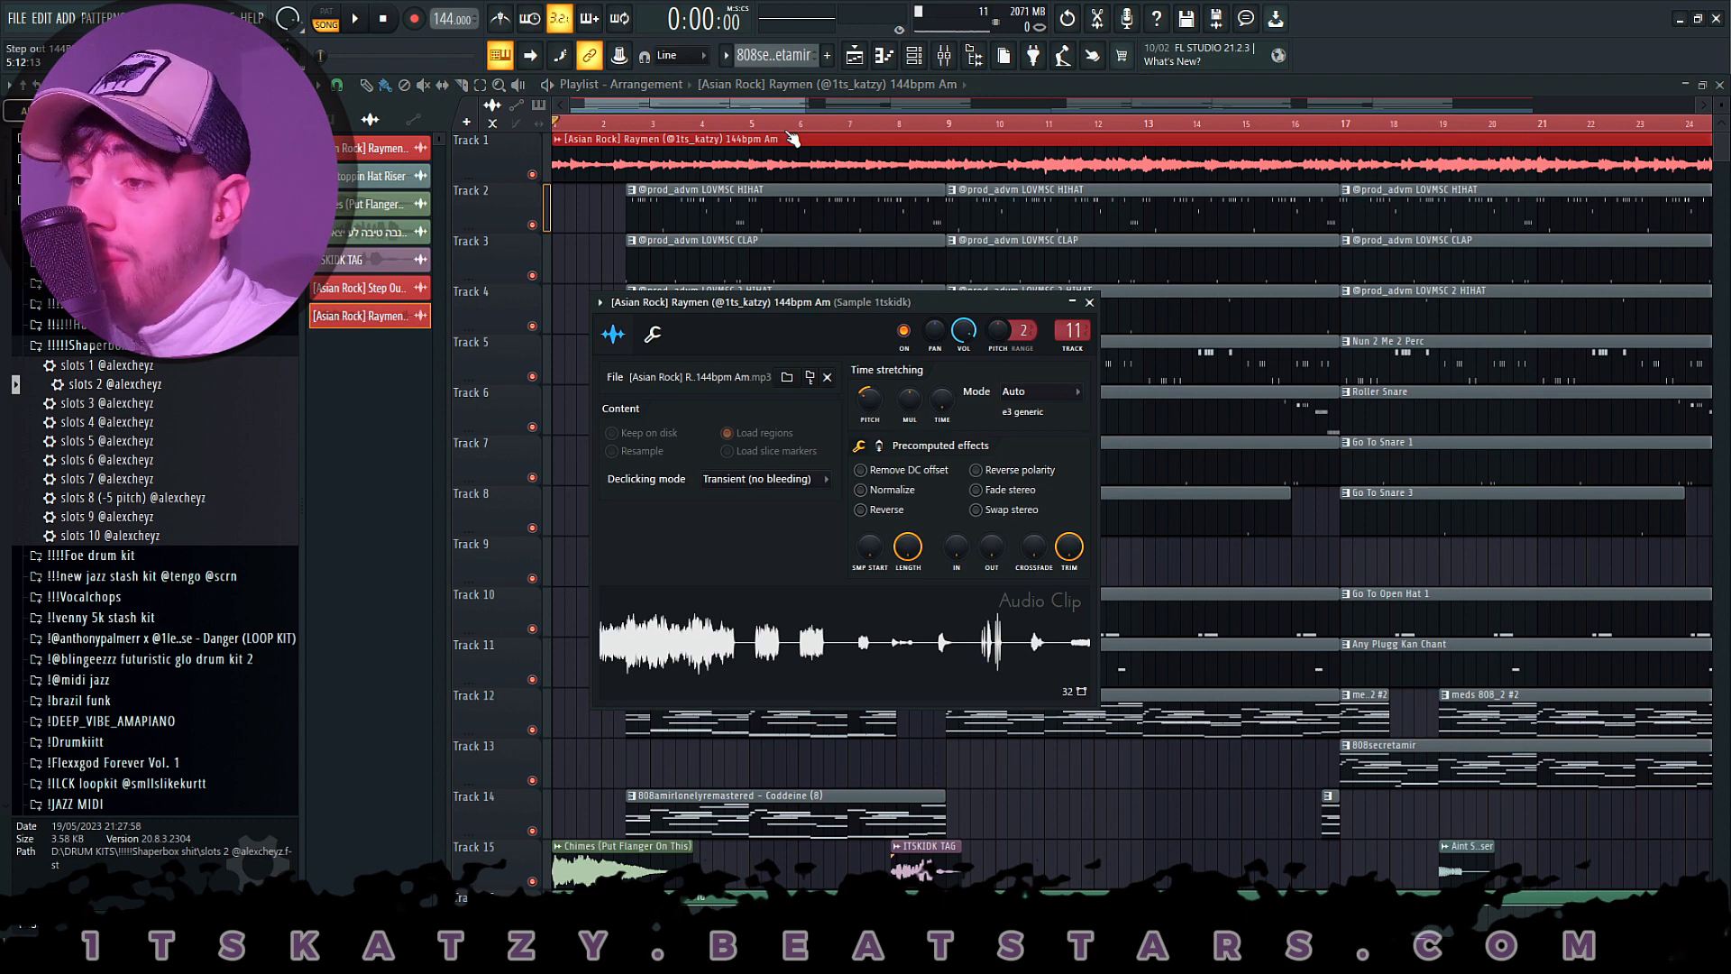
pyautogui.moveTo(929, 307); pyautogui.dragTo(917, 209)
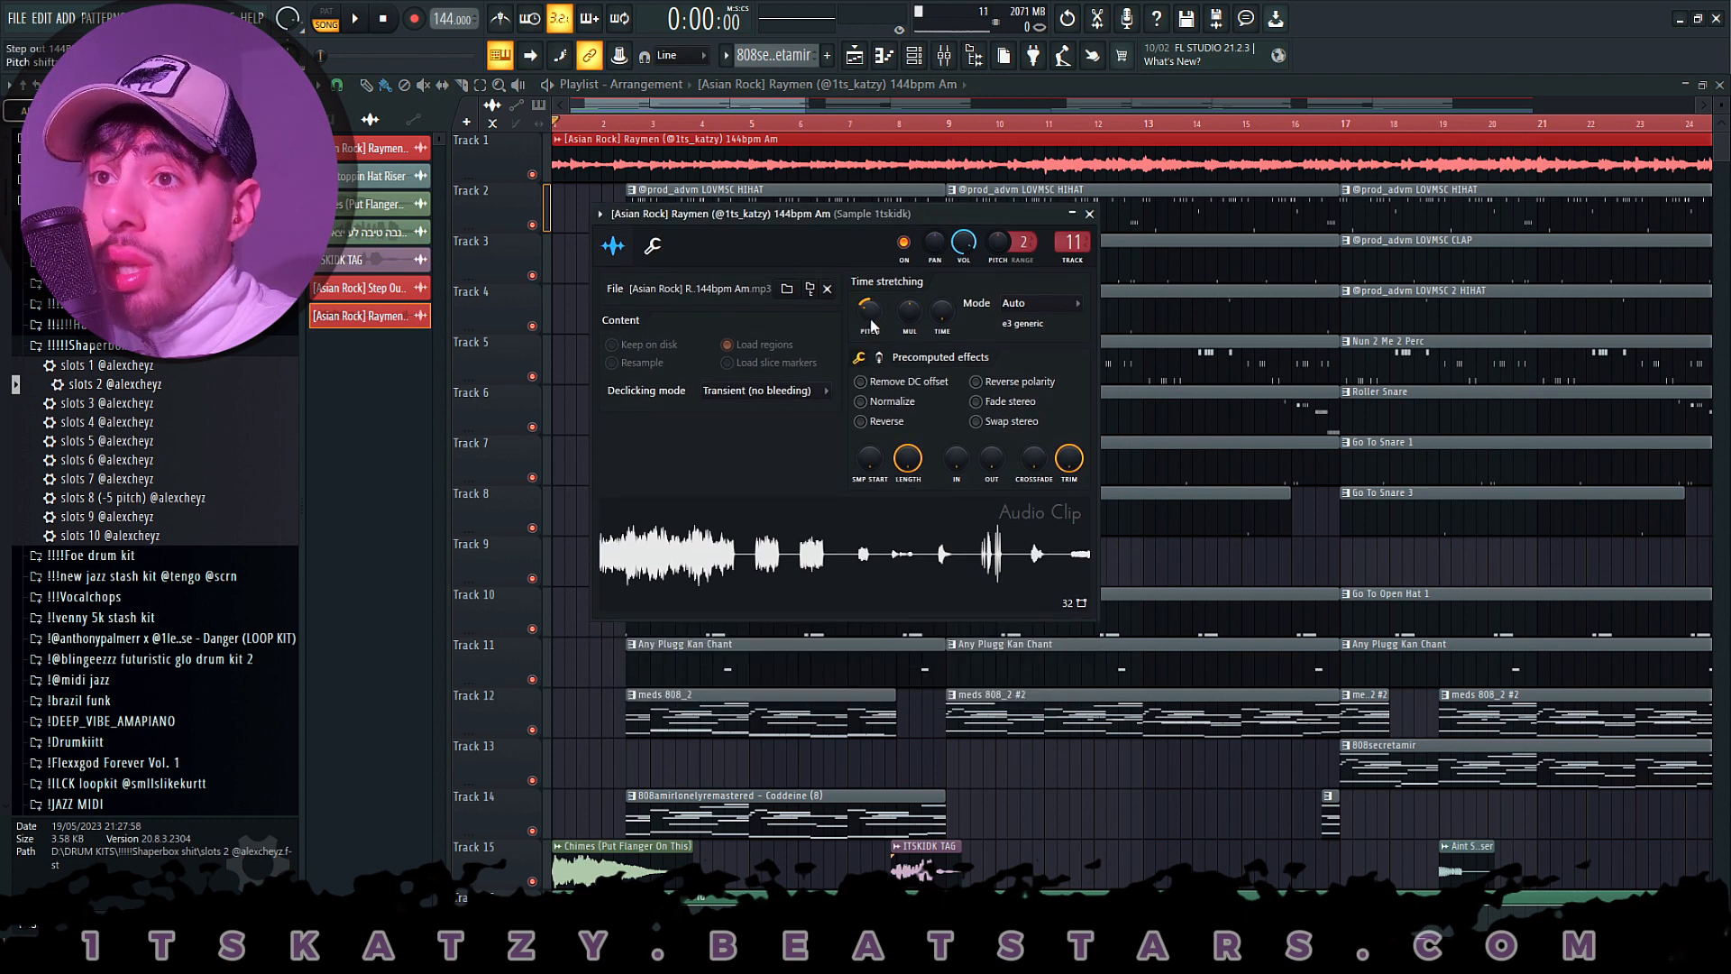
pyautogui.click(1089, 214)
# - Open the sample settings of the Chimes (Put Flanger On This) audio clip on Track 15
pyautogui.scroll(3, 617, 108)
pyautogui.scroll(-3, 586, 431)
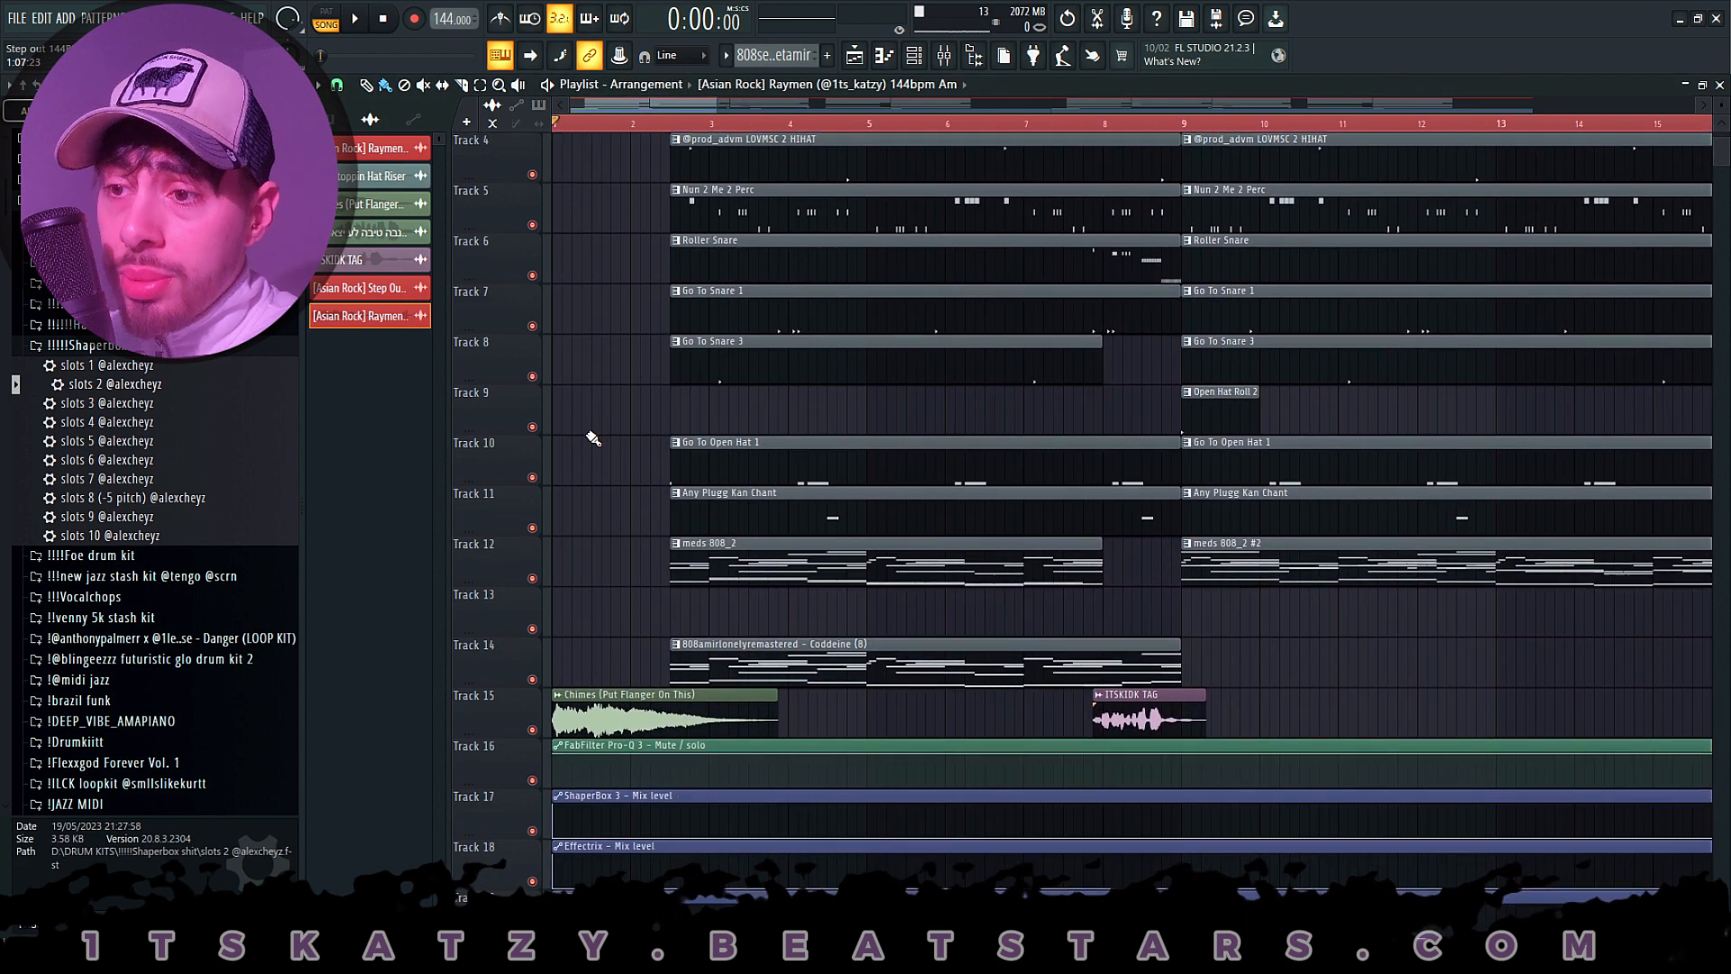
pyautogui.doubleClick(606, 707)
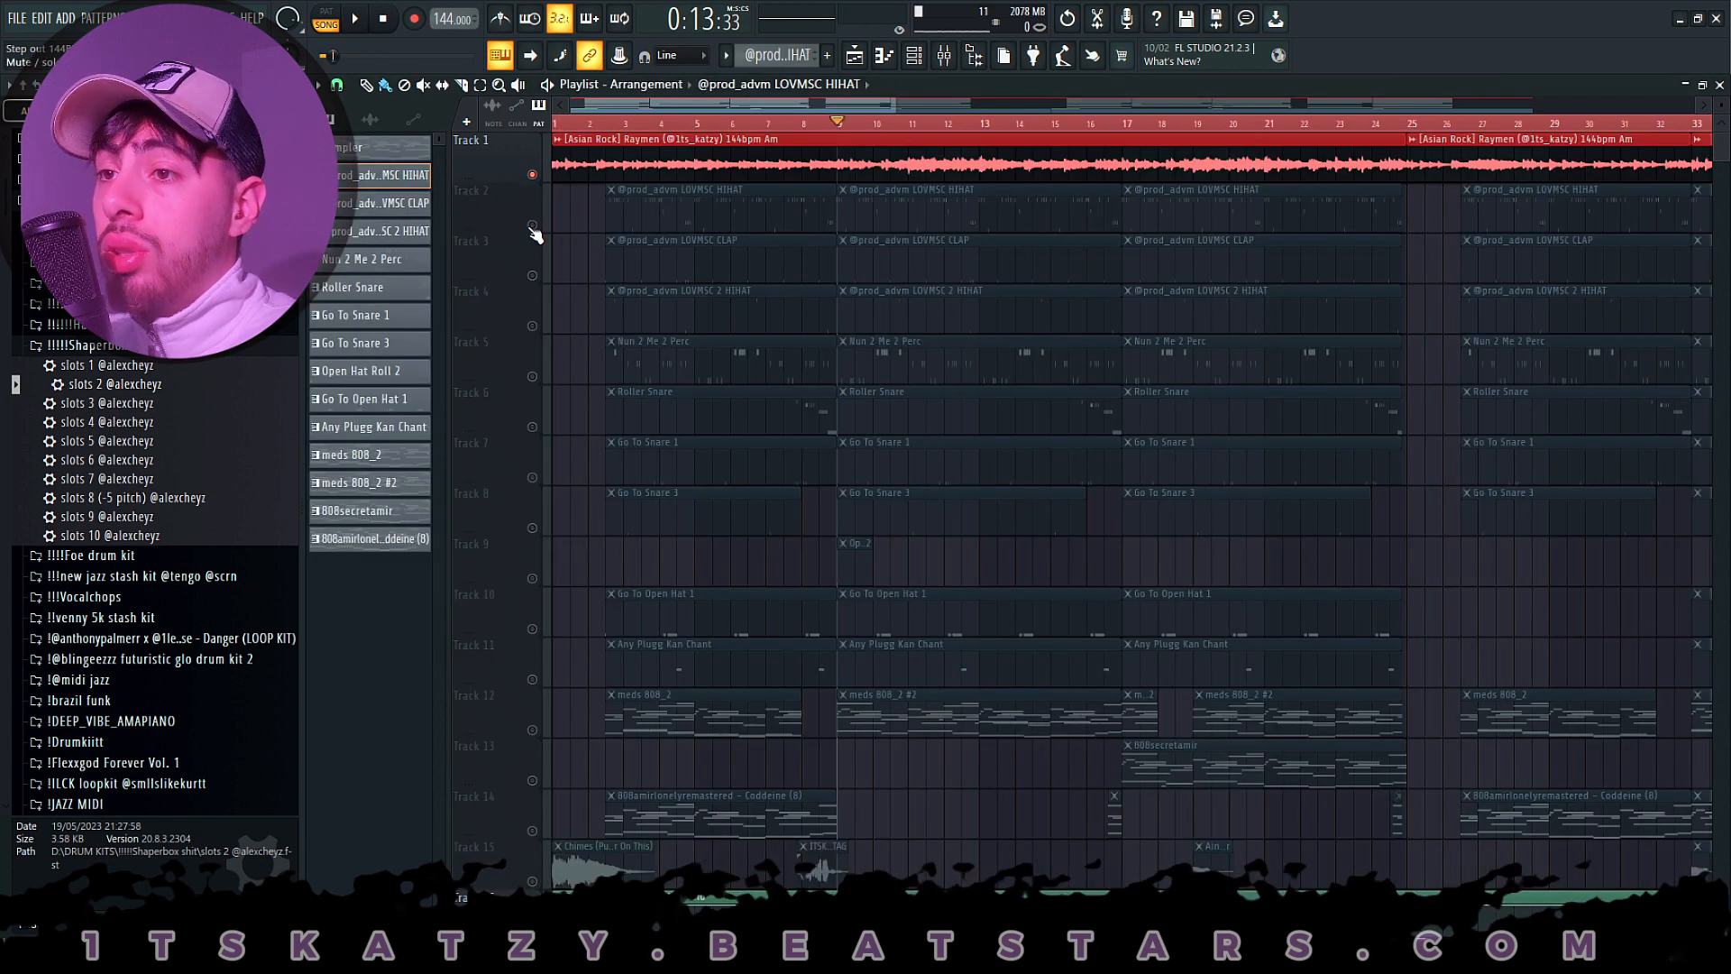
# - Solo Track 2, open the LOVMSC HIHAT clip's notes, and play the pattern before stopping
pyautogui.click(533, 175)
pyautogui.doubleClick(952, 201)
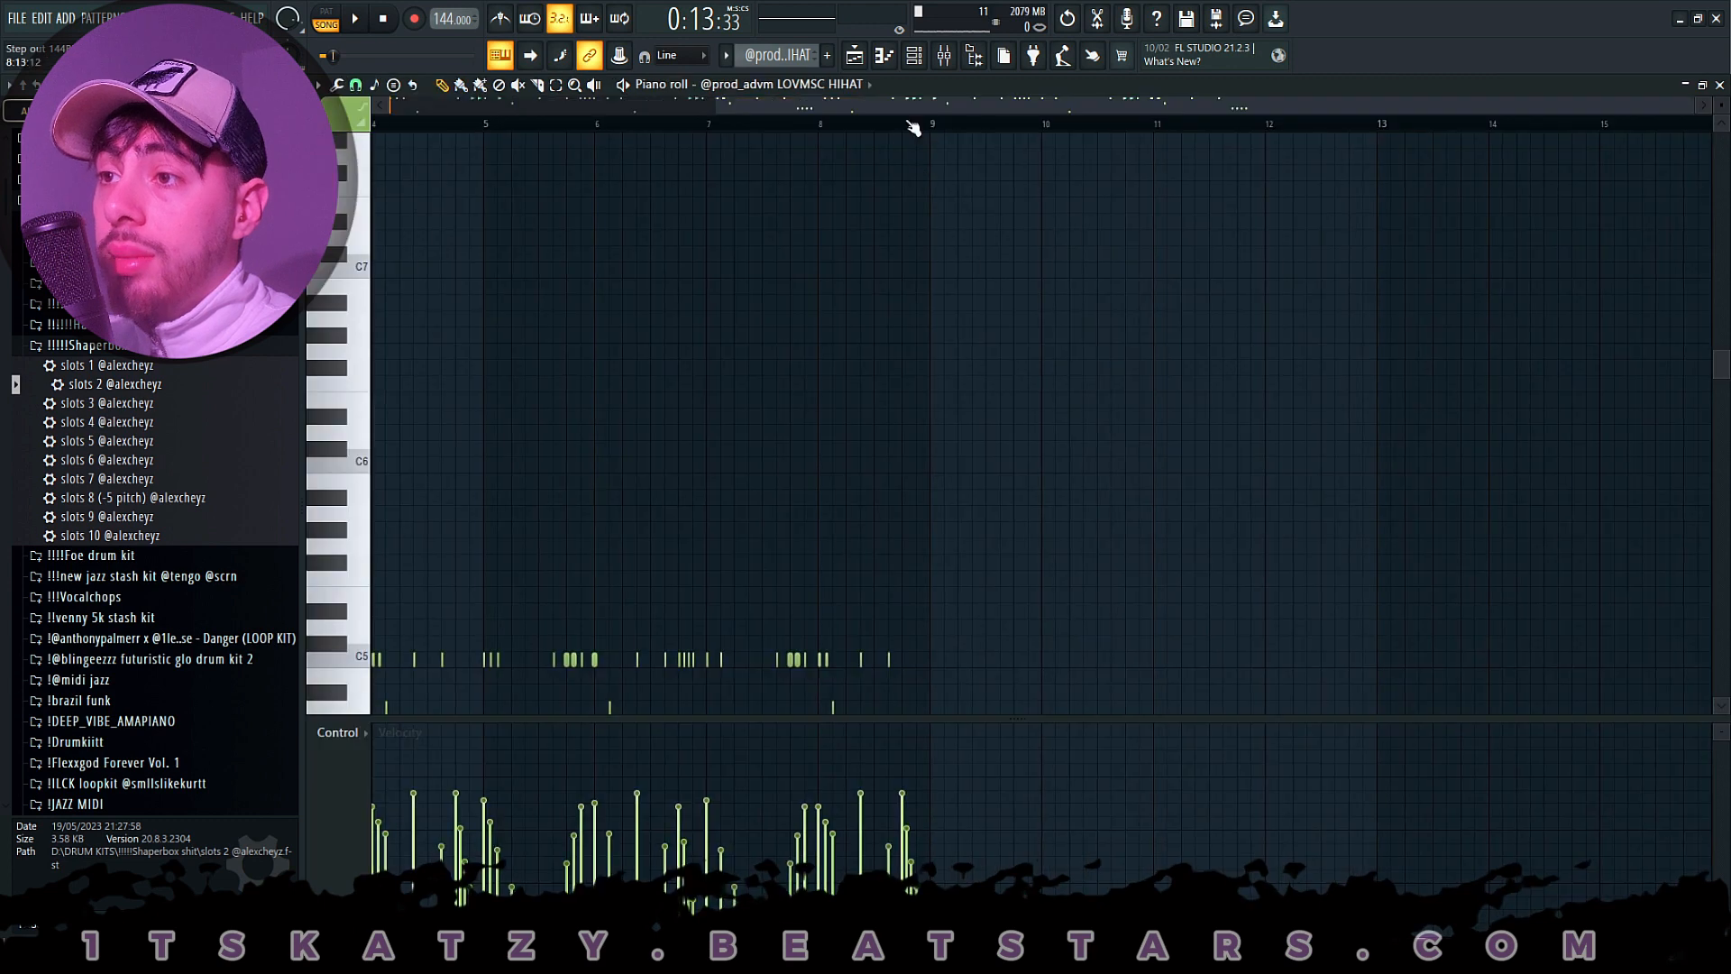
pyautogui.press('space')
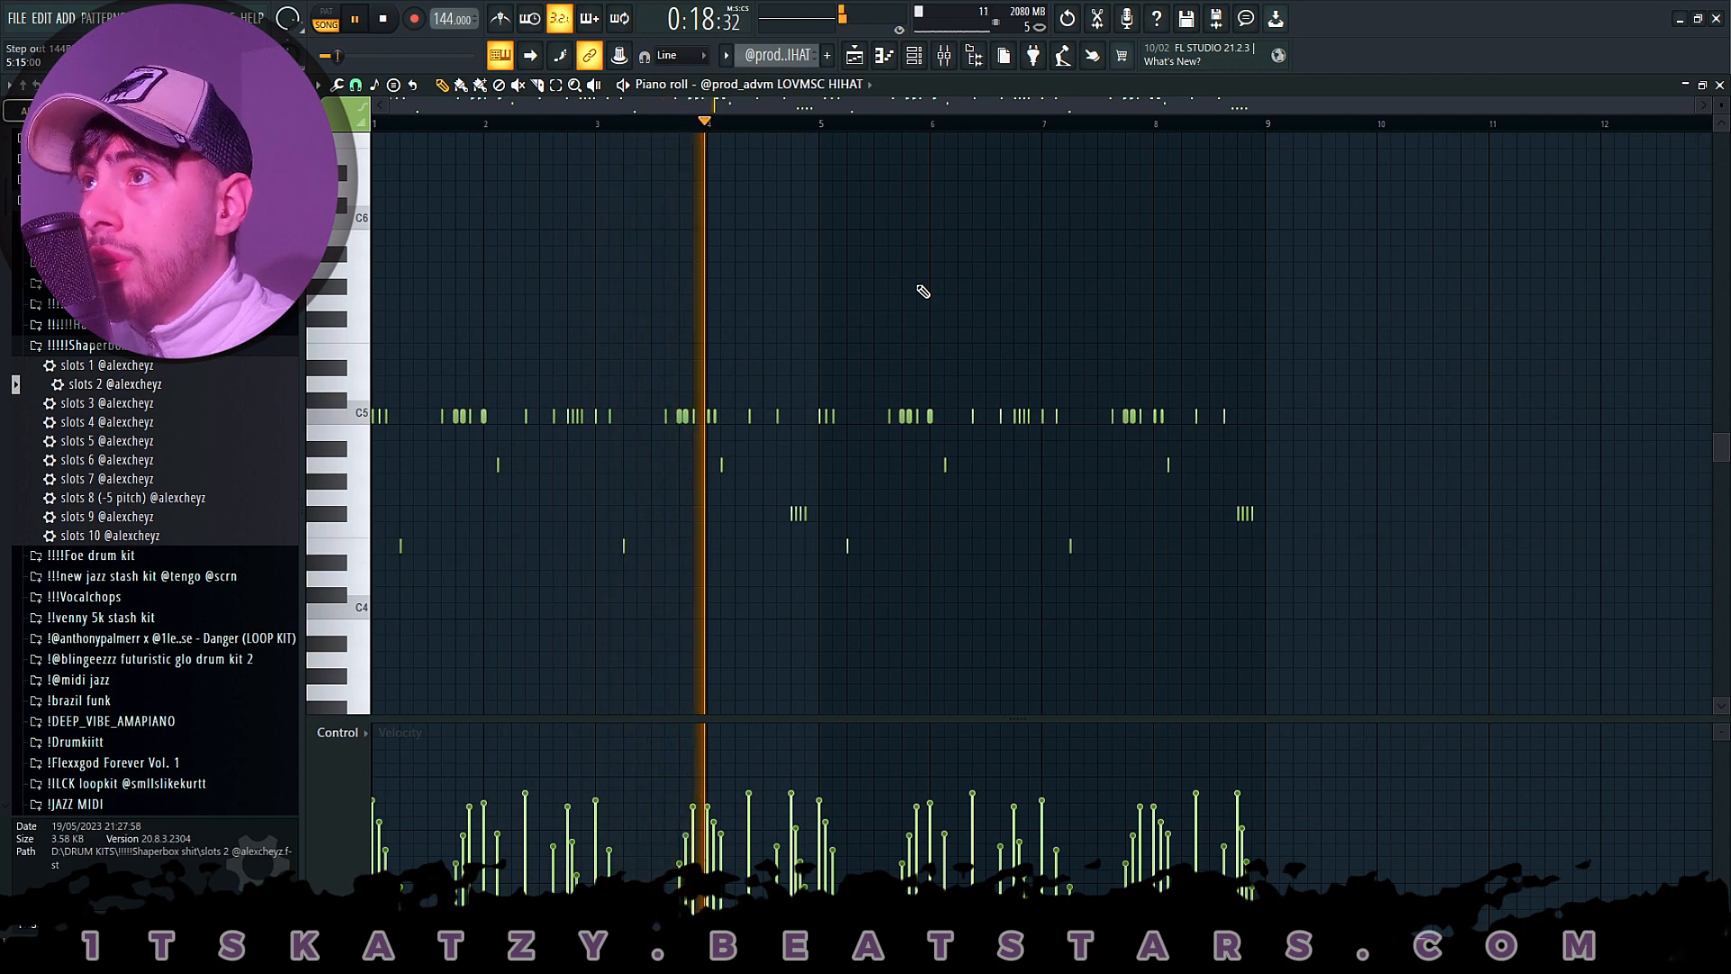
pyautogui.press('space')
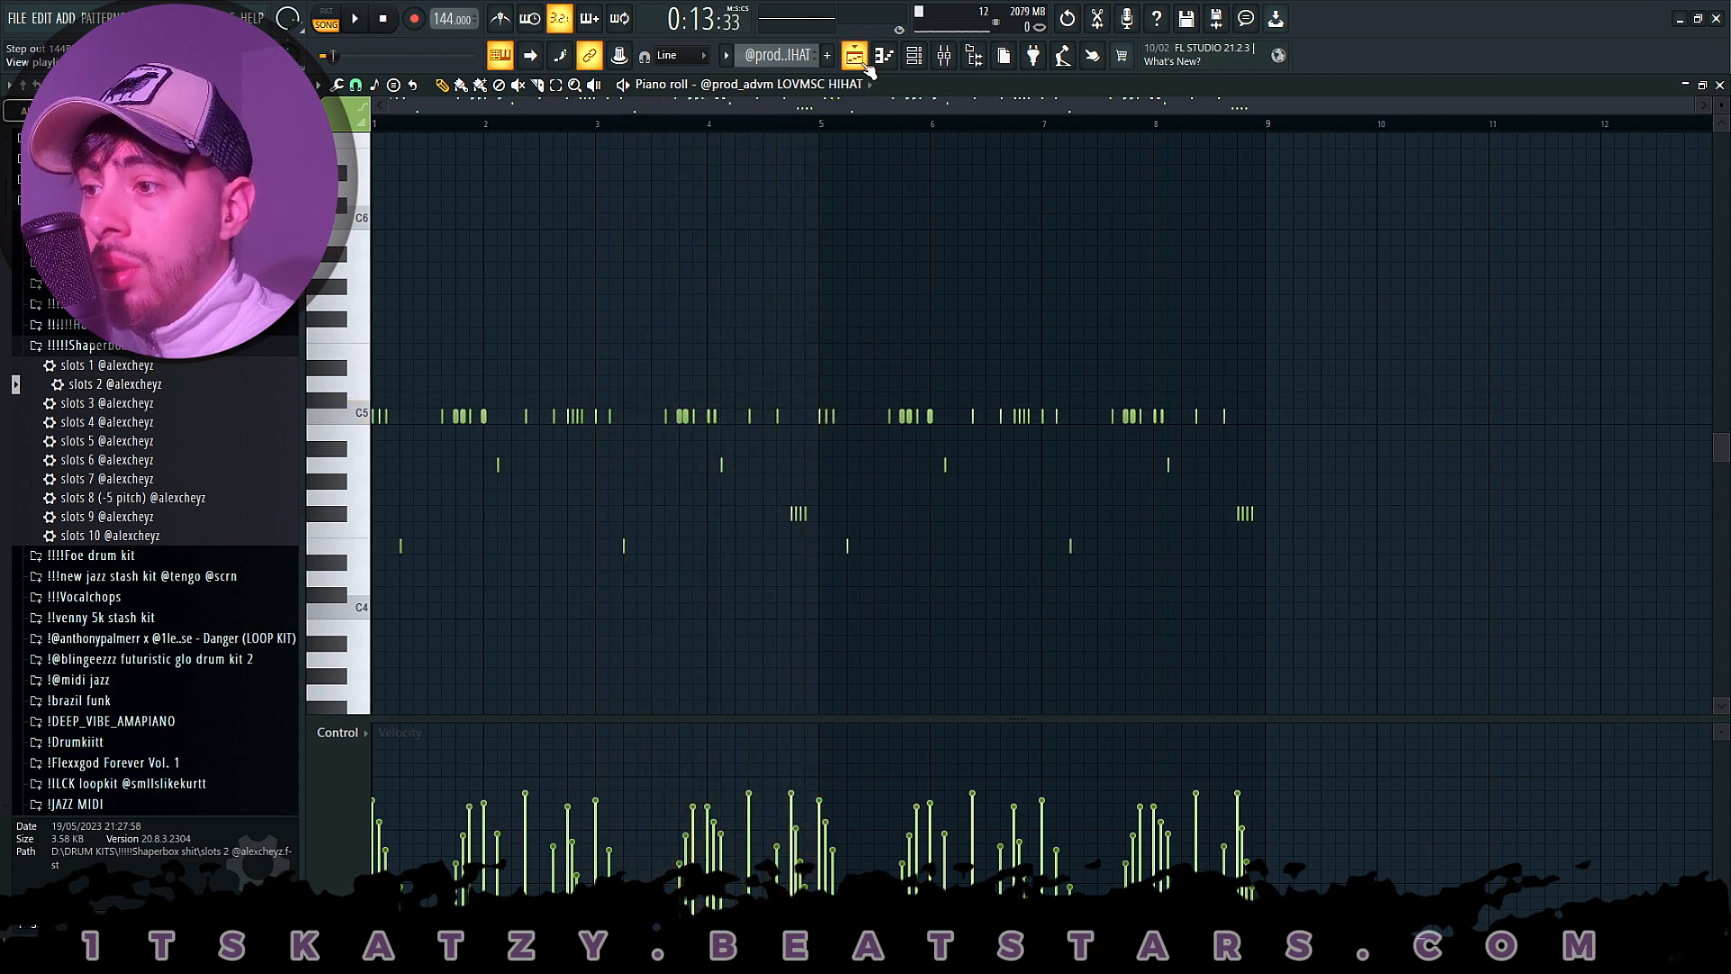
# - Open the LOVMSC CLAP clip's notes on Track 3, review them from bar 1 during playback, and stop
pyautogui.click(854, 56)
pyautogui.doubleClick(975, 259)
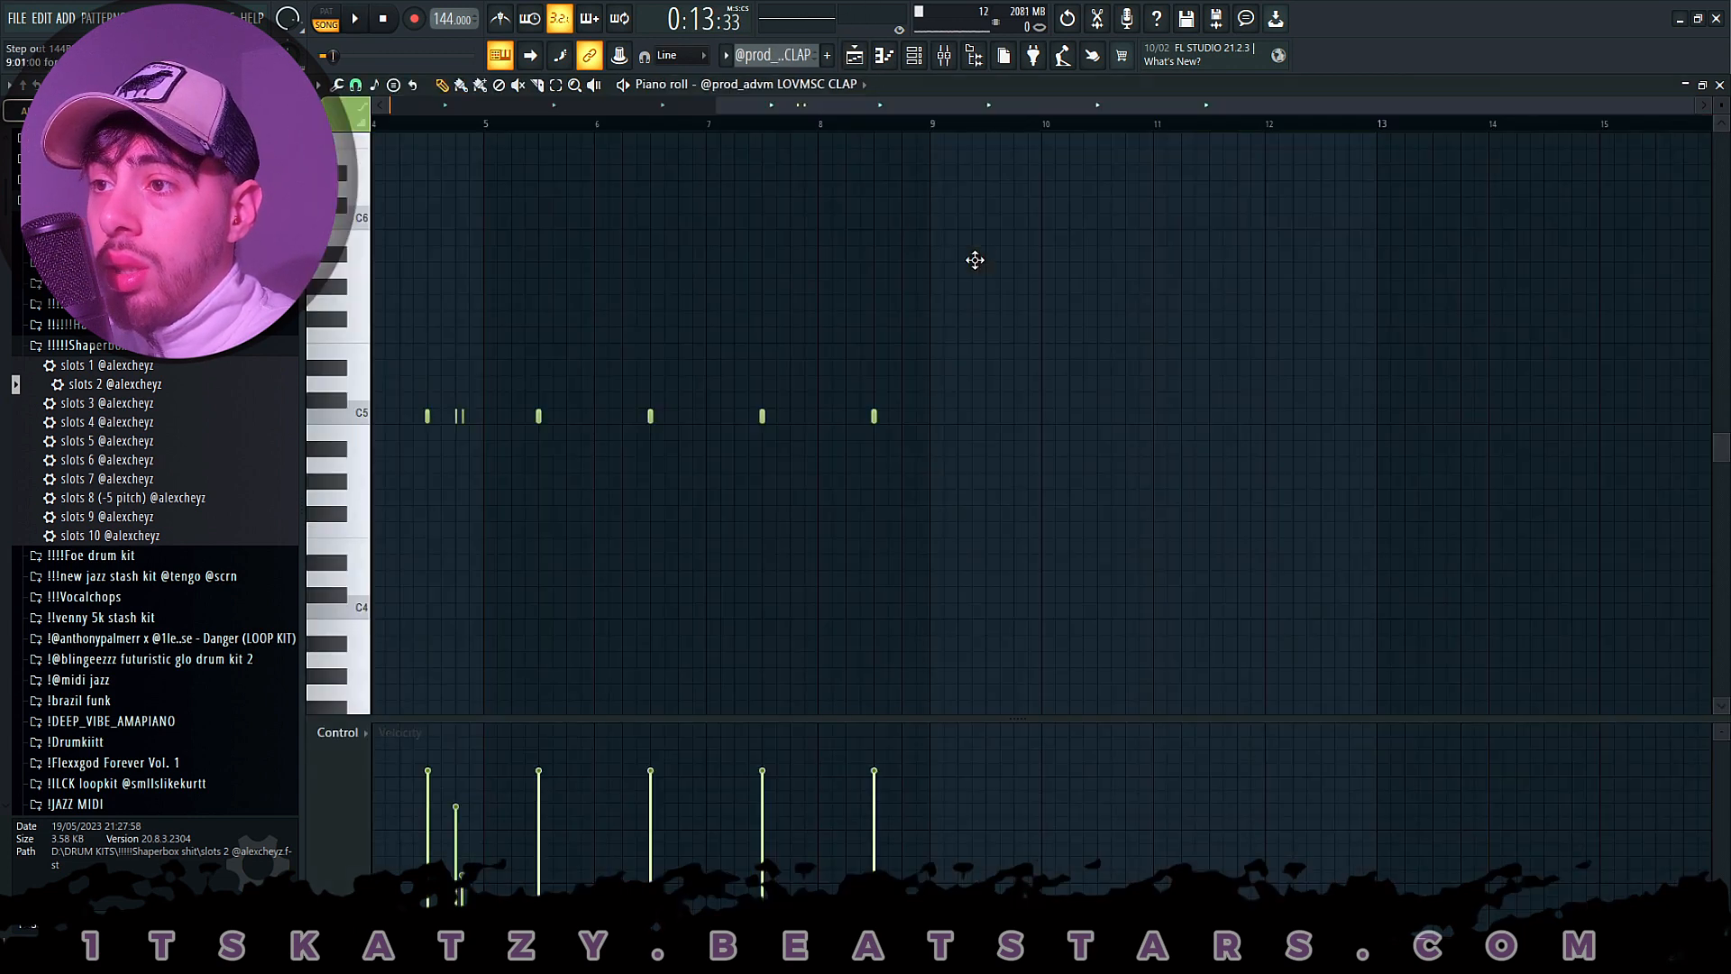
pyautogui.hscroll(-3, 770, 130)
pyautogui.scroll(-1, 704, 302)
pyautogui.scroll(1, 684, 317)
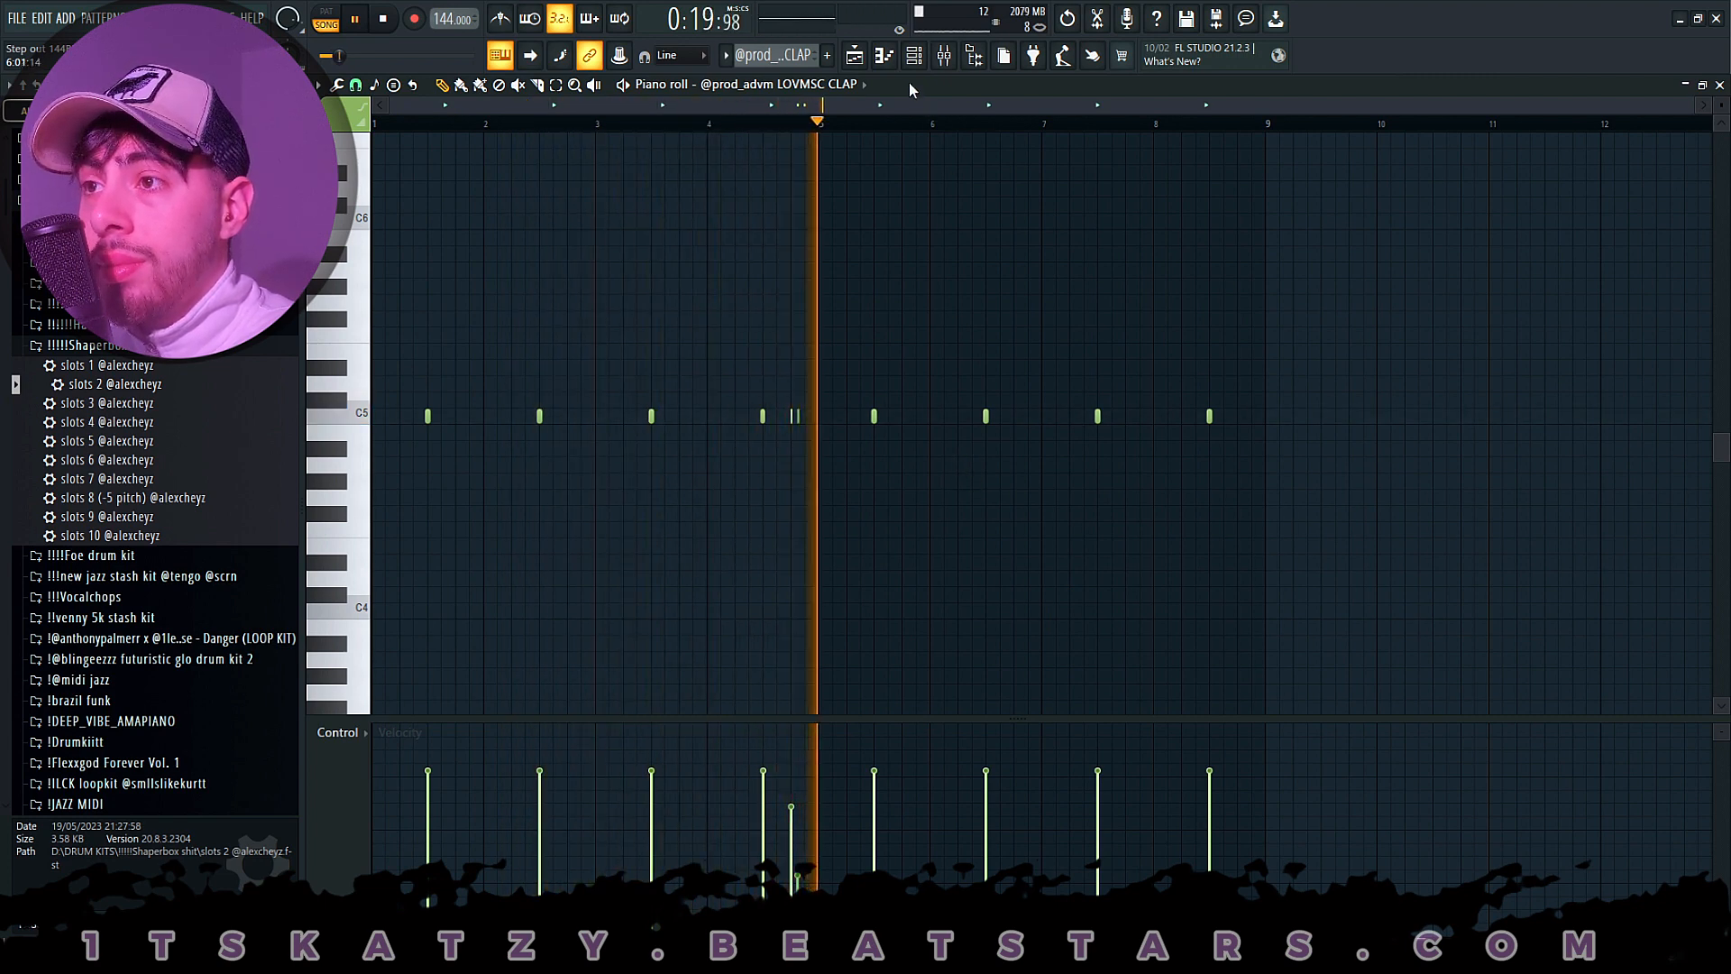
pyautogui.press('space')
# - Enable Track 4, open the LOVMSC 2 HIHAT clip's notes, and review them during playback before stopping
pyautogui.click(855, 56)
pyautogui.click(539, 327)
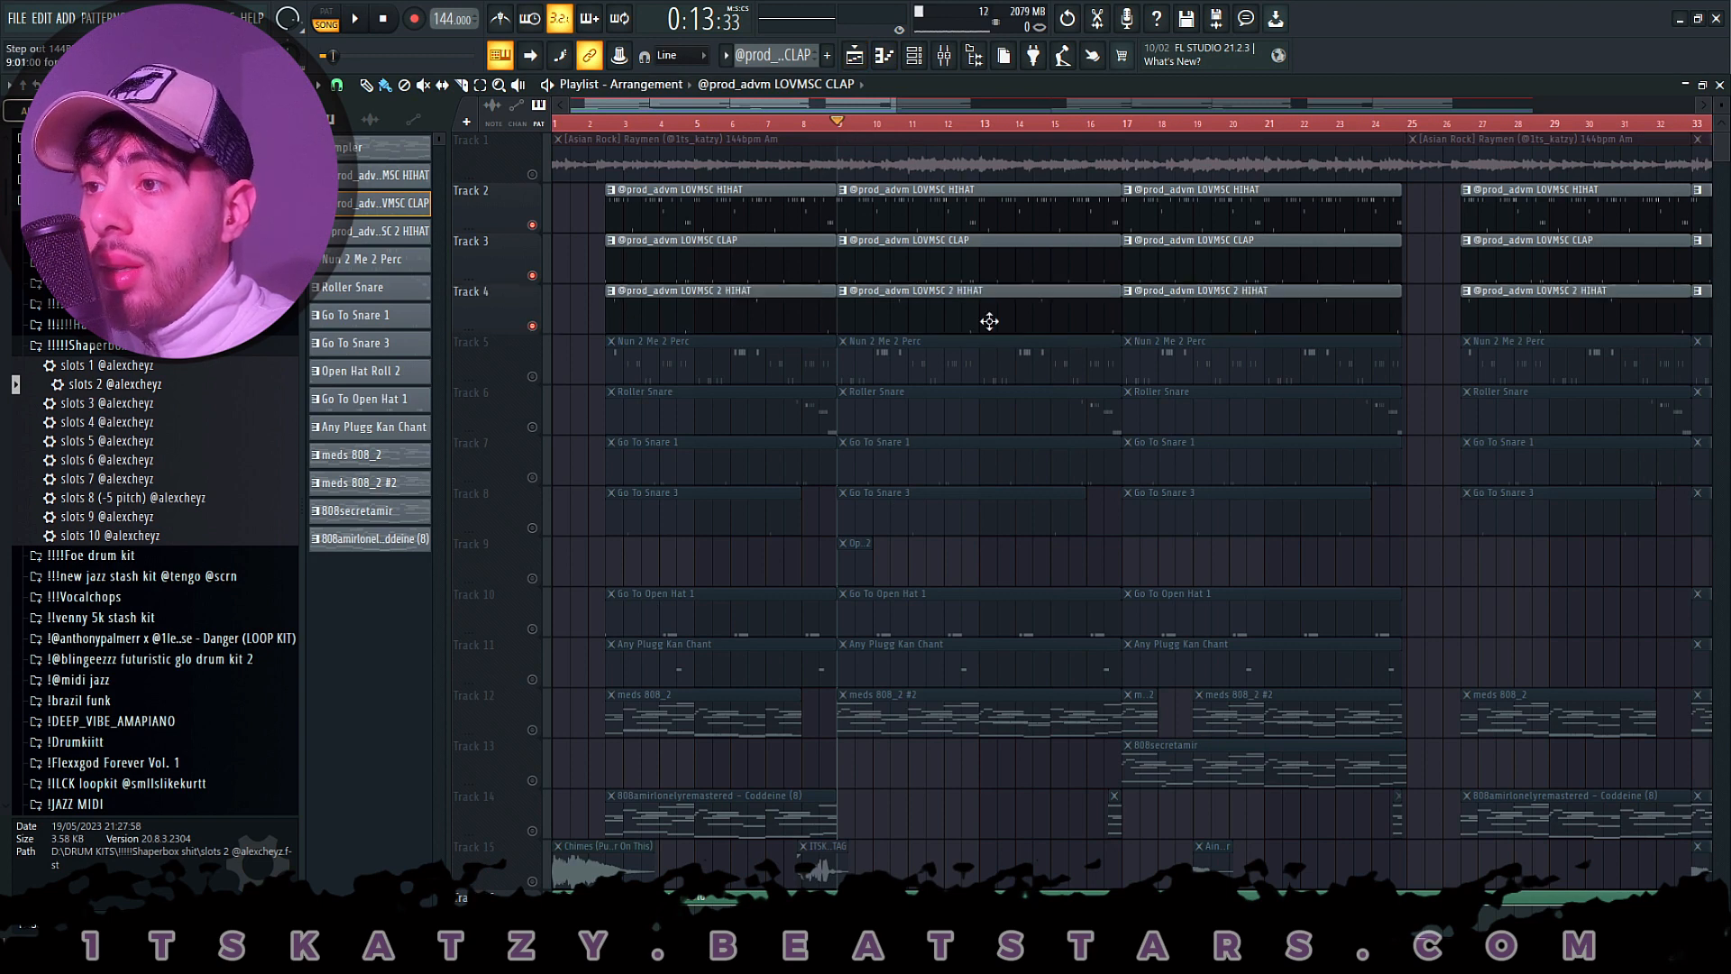
pyautogui.doubleClick(990, 320)
pyautogui.click(730, 107)
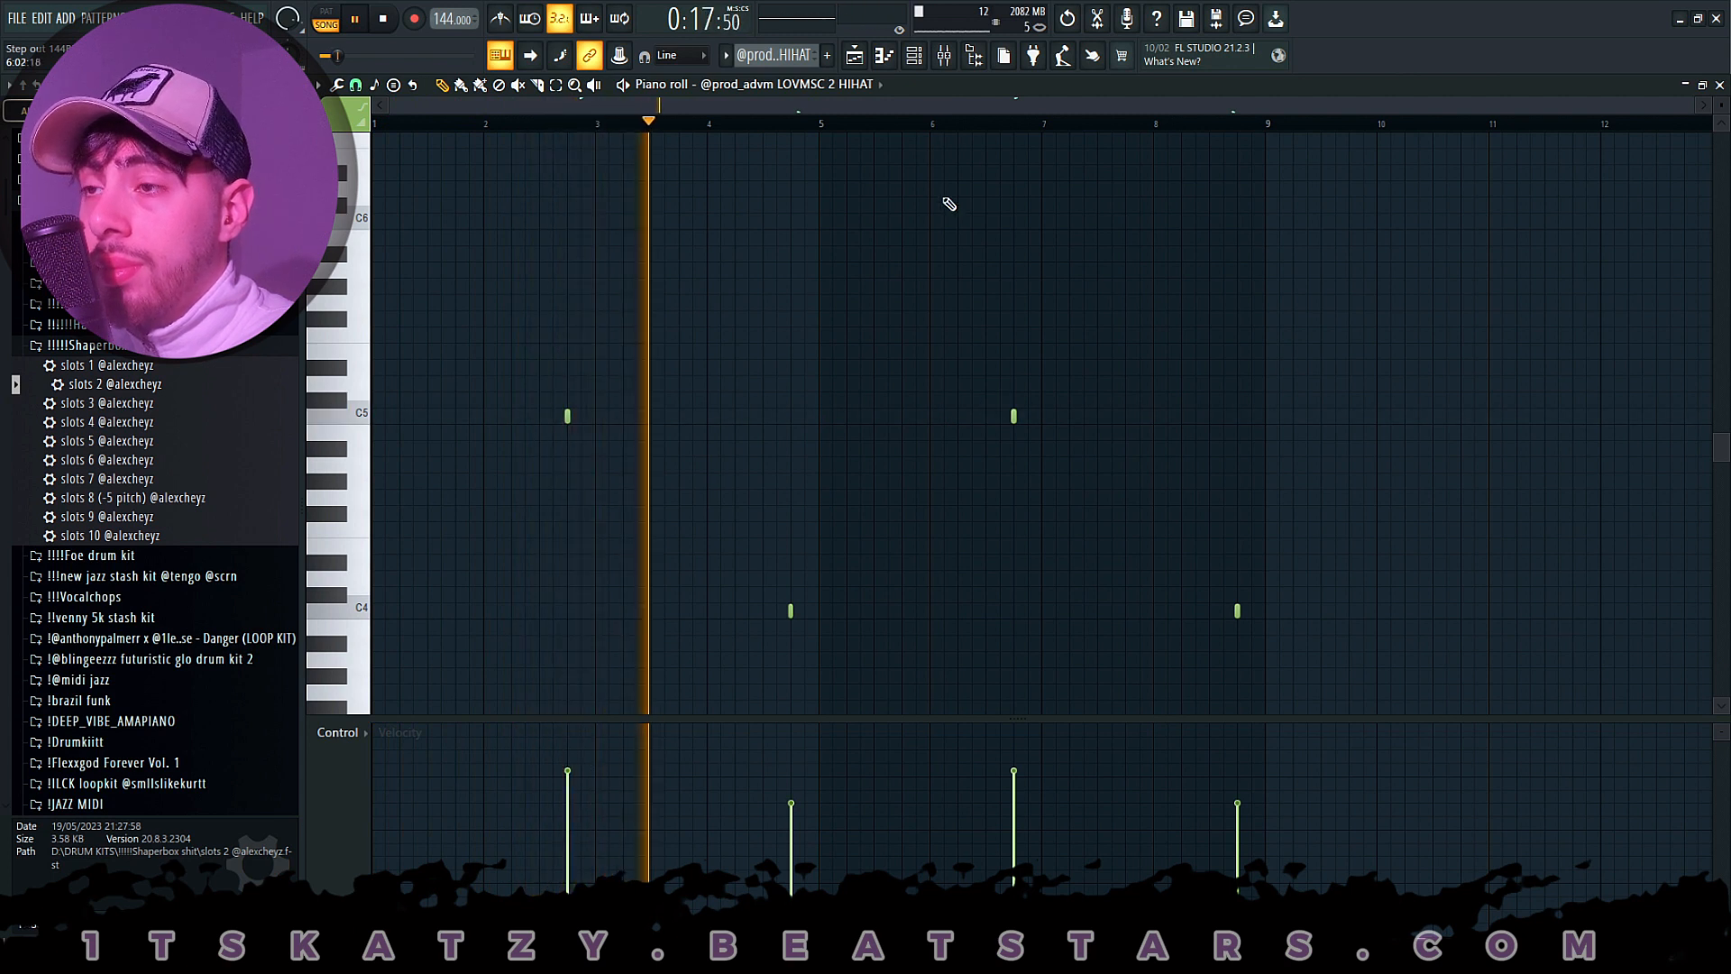
pyautogui.scroll(-1, 1001, 288)
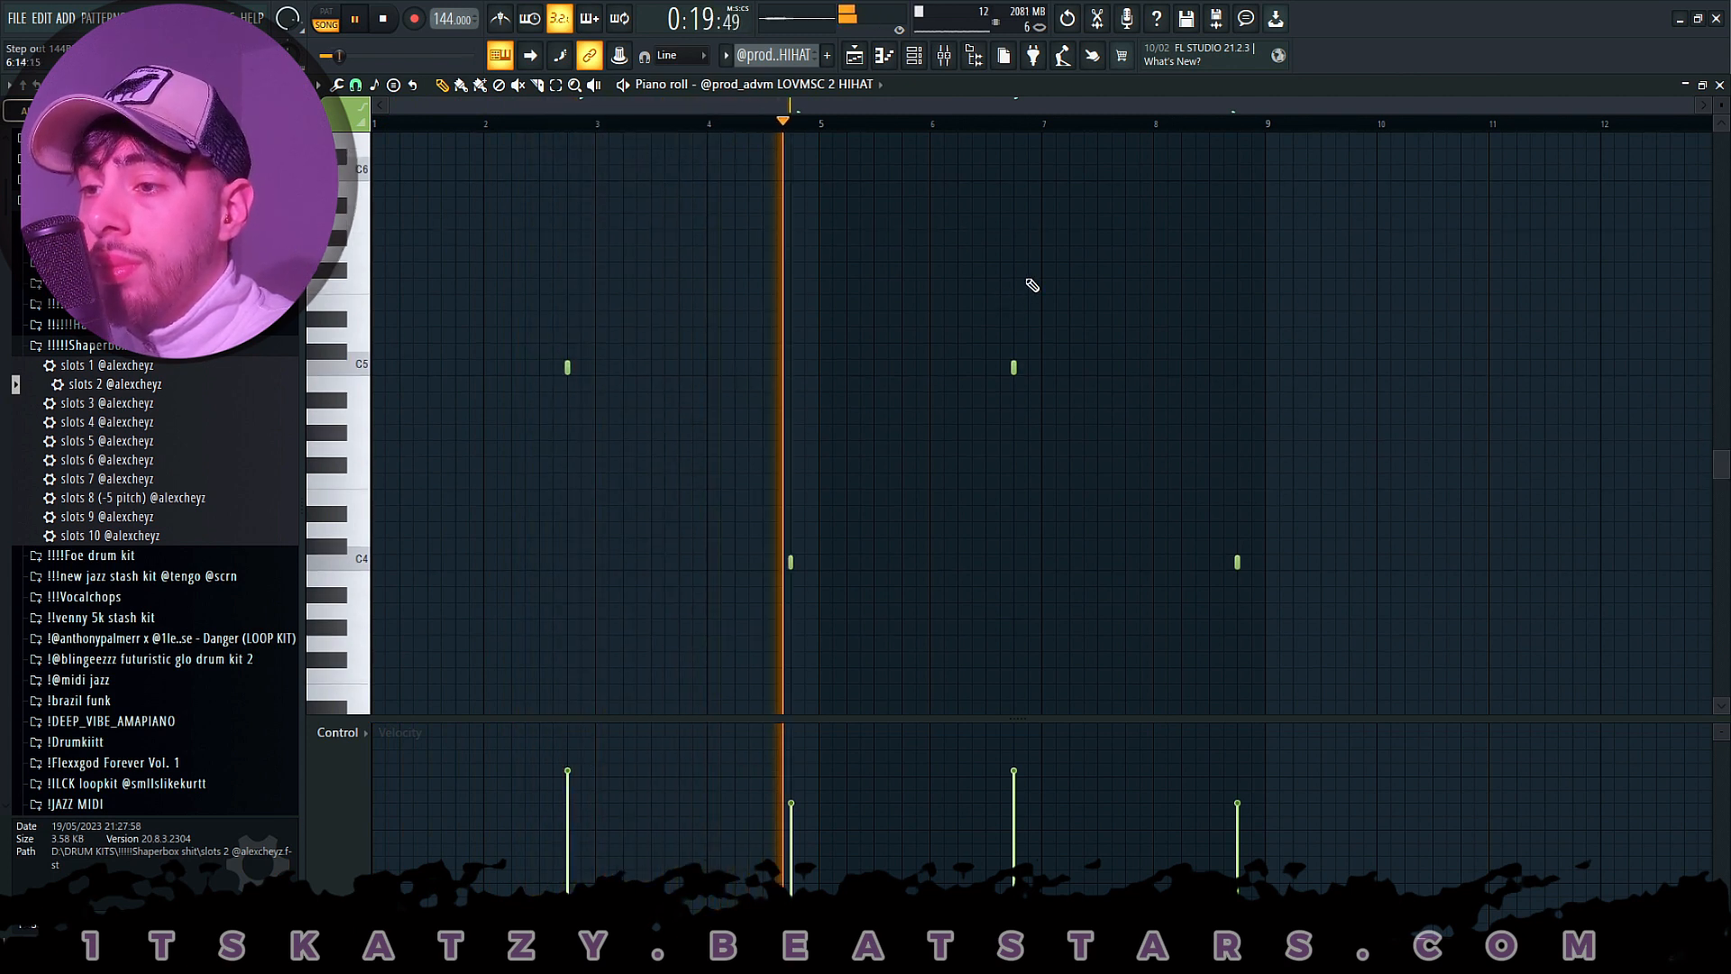
pyautogui.press('space')
# - Enable Track 5, open the Nun 2 Me 2 Perc clip's notes and select them all for a closer look
pyautogui.press('F5')
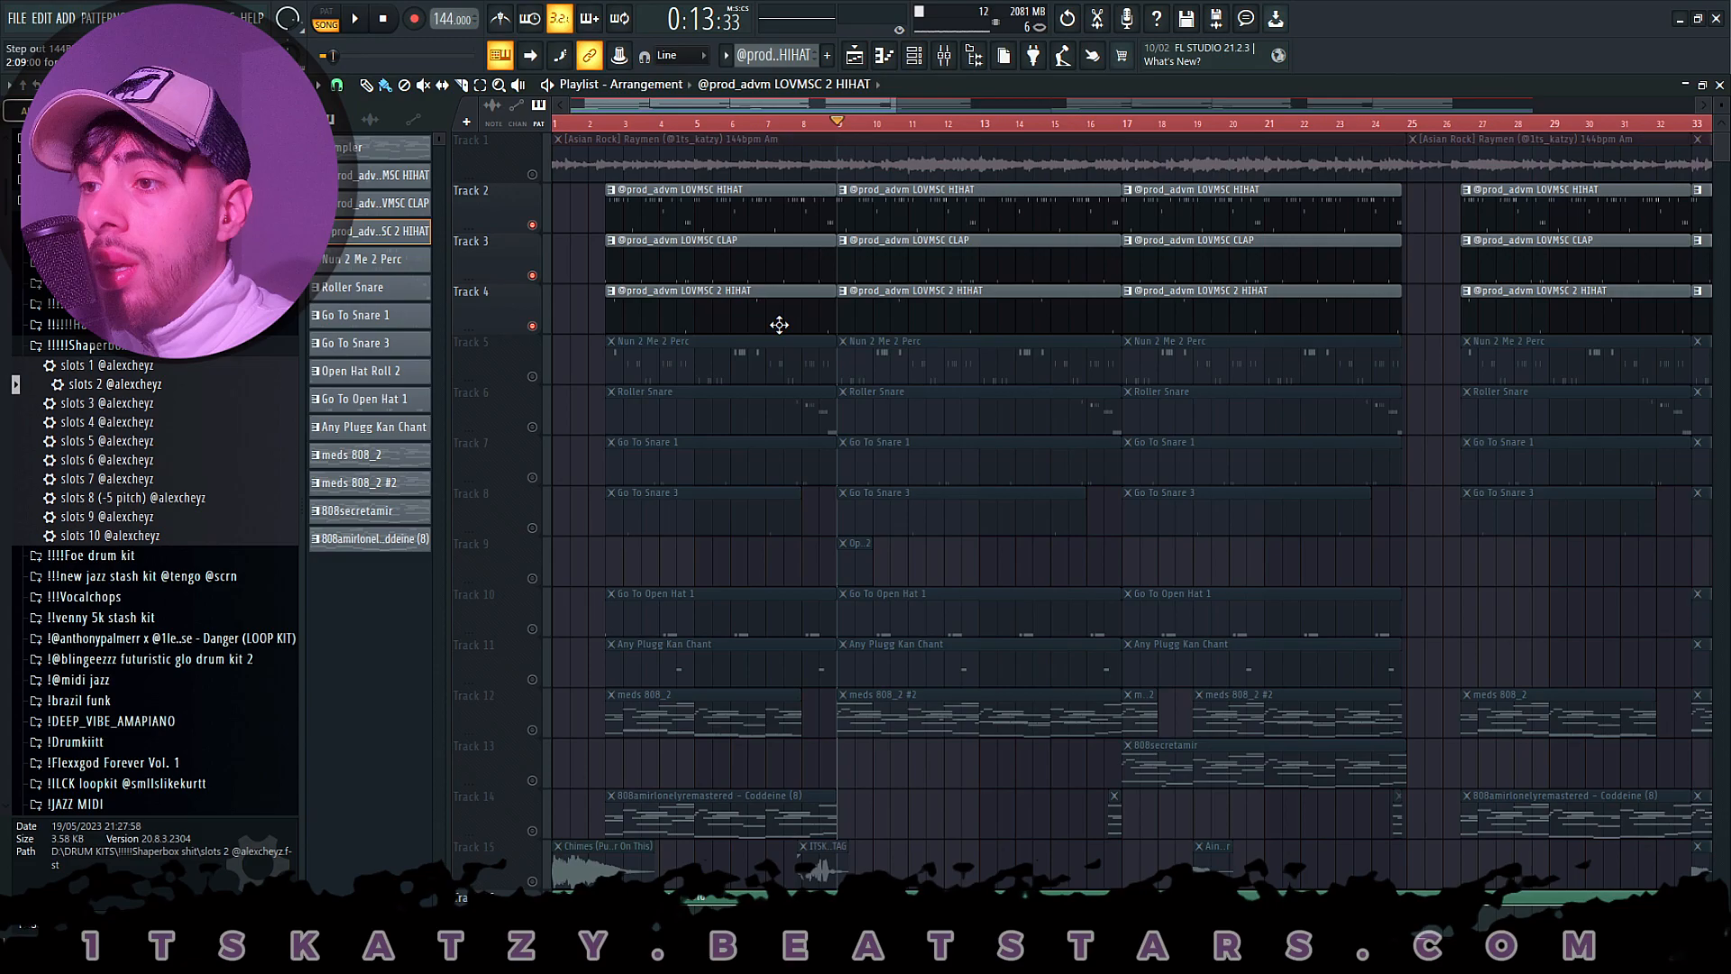
pyautogui.click(533, 376)
pyautogui.doubleClick(892, 360)
pyautogui.press('F5')
pyautogui.doubleClick(968, 363)
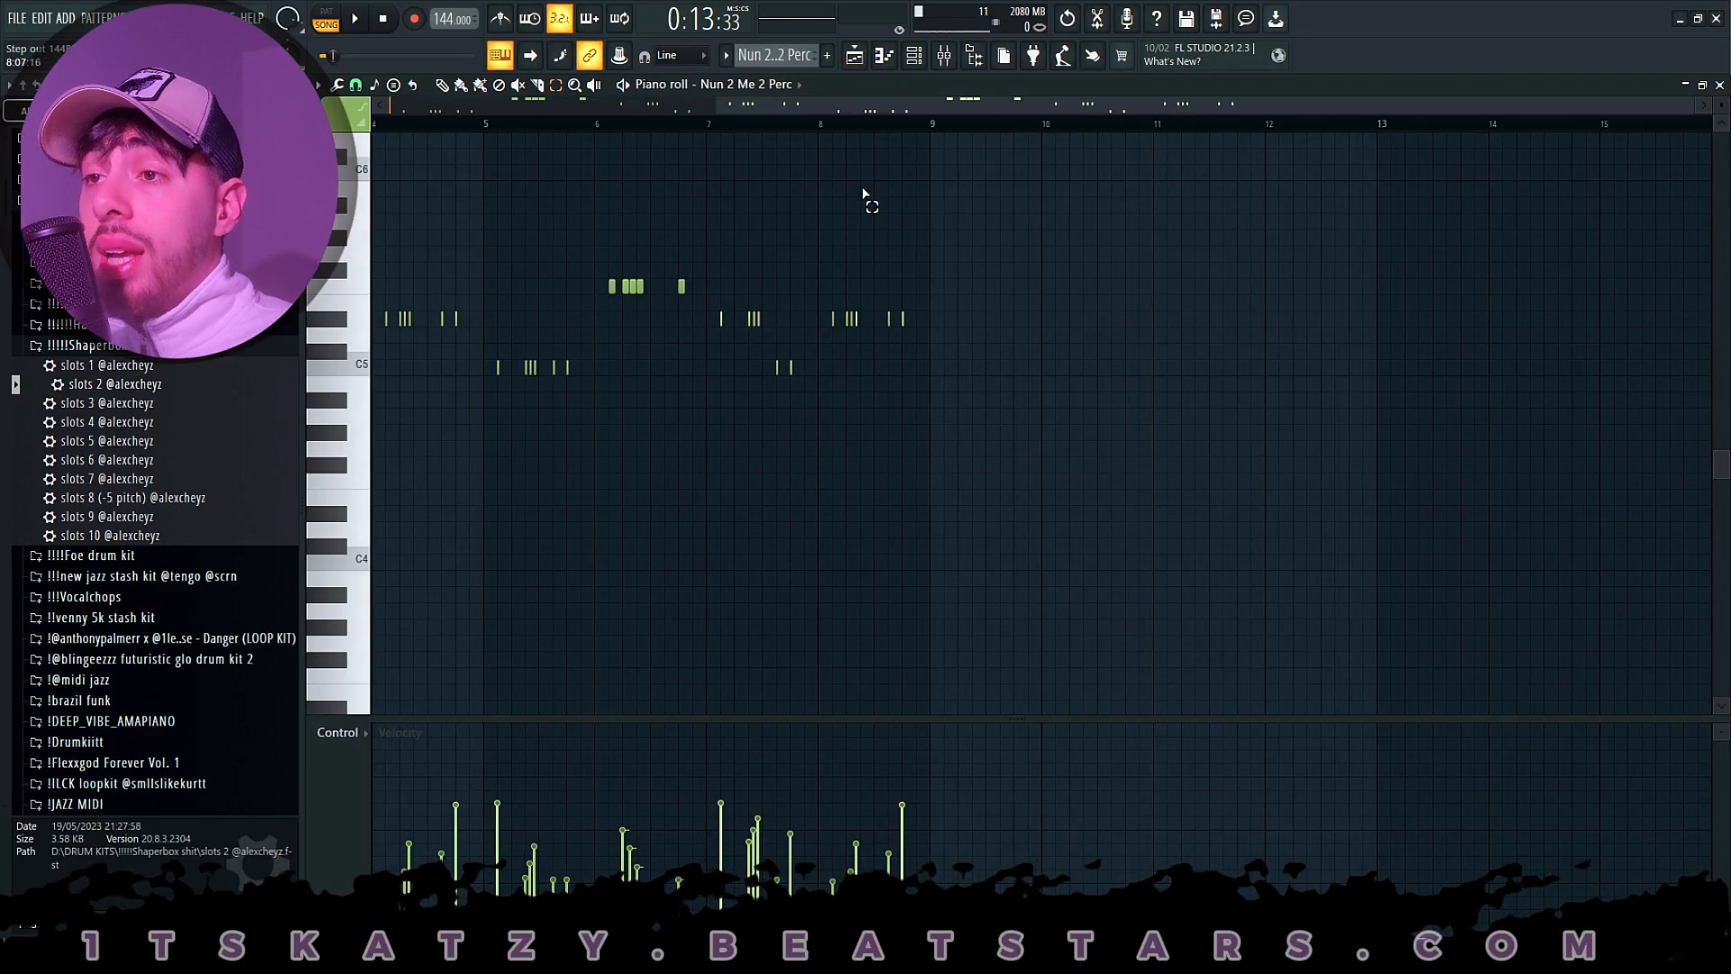
pyautogui.moveTo(1312, 169); pyautogui.dragTo(234, 507)
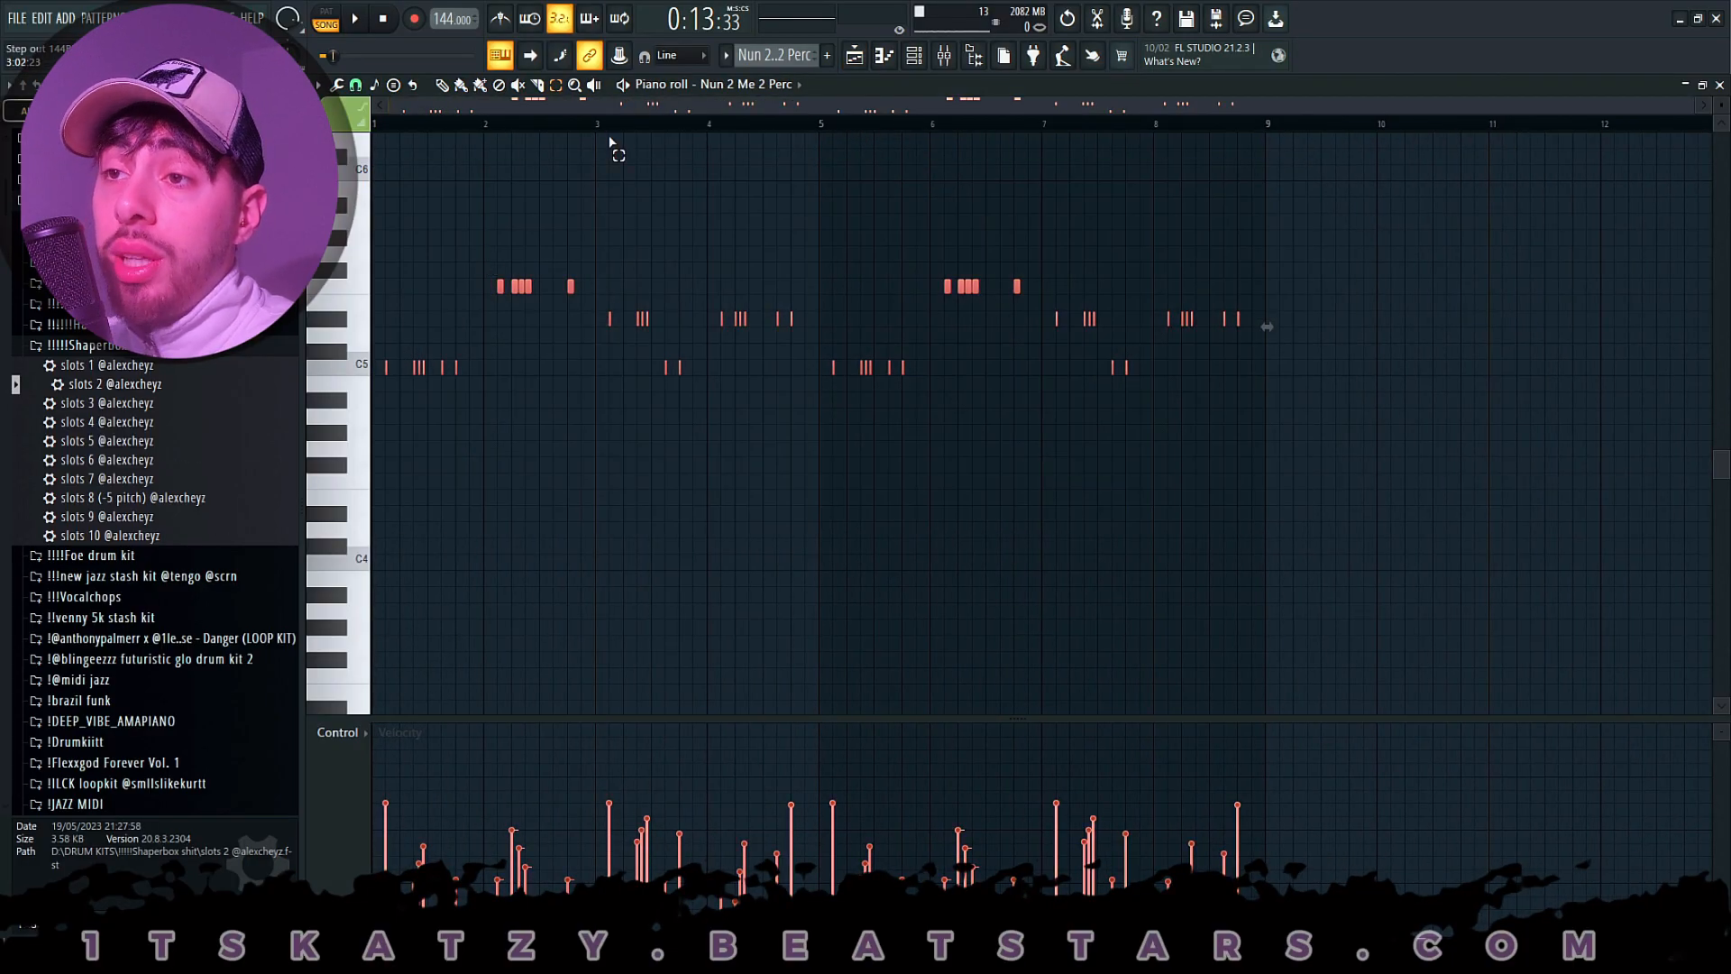
pyautogui.scroll(2, 582, 131)
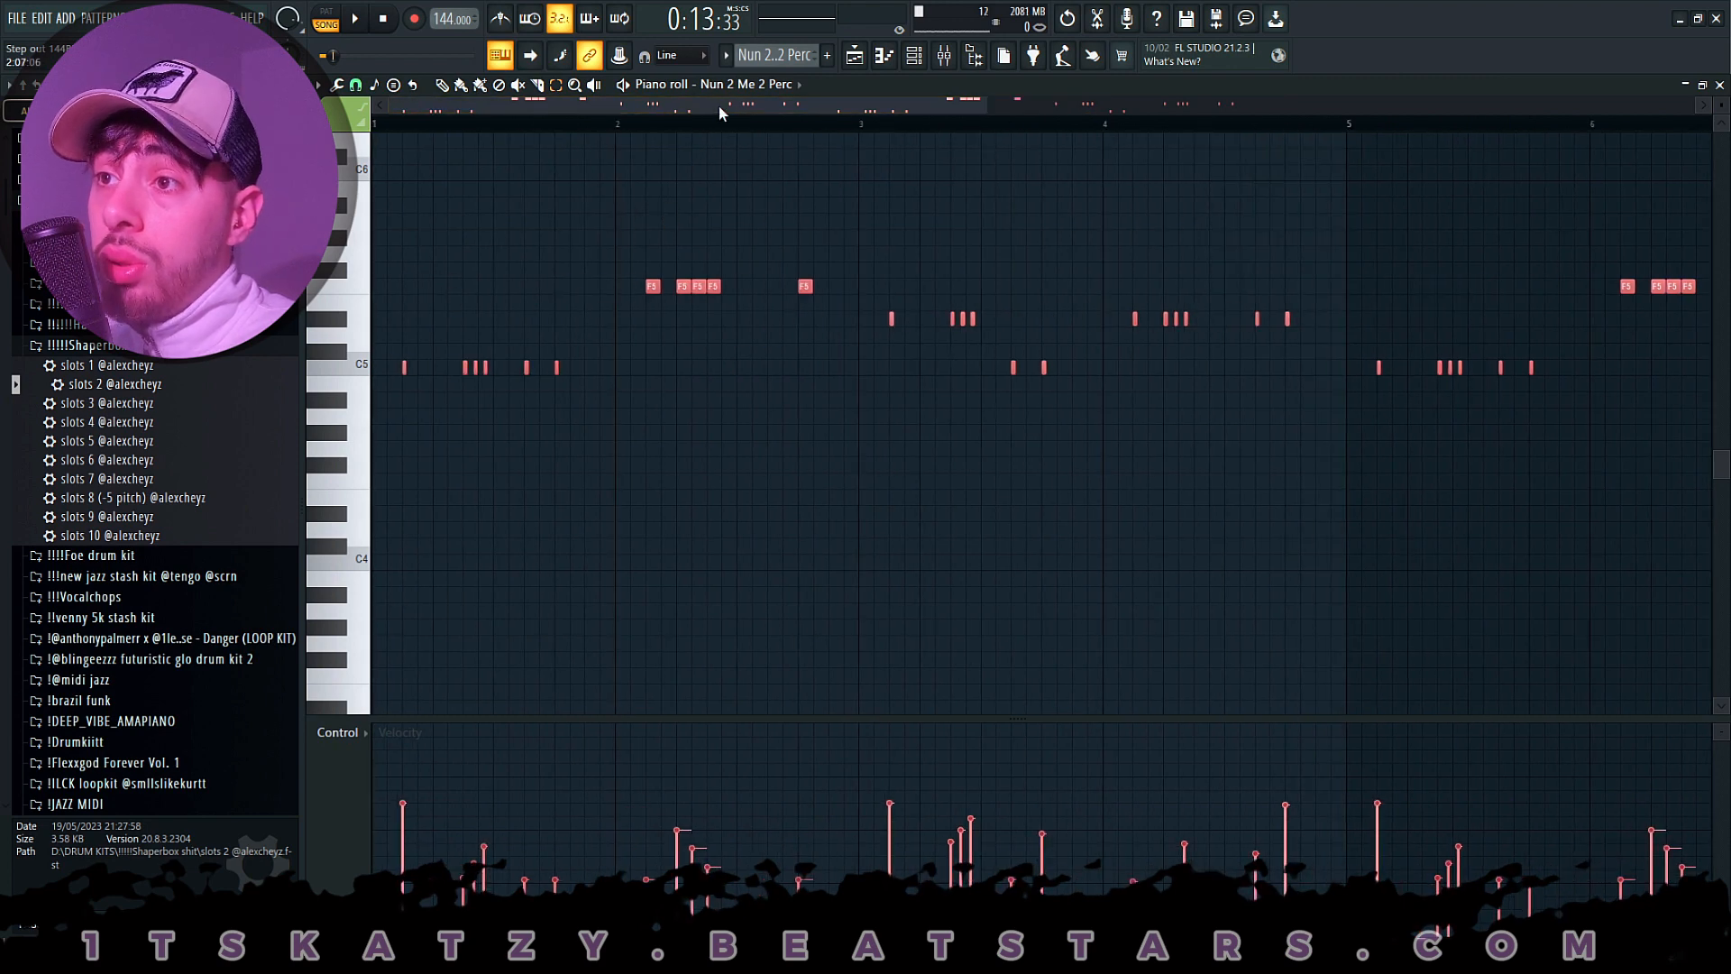
# - Deselect the Nun 2 Me 2 Perc notes, review the whole pattern during pattern playback, and stop
pyautogui.click(736, 85)
pyautogui.click(737, 85)
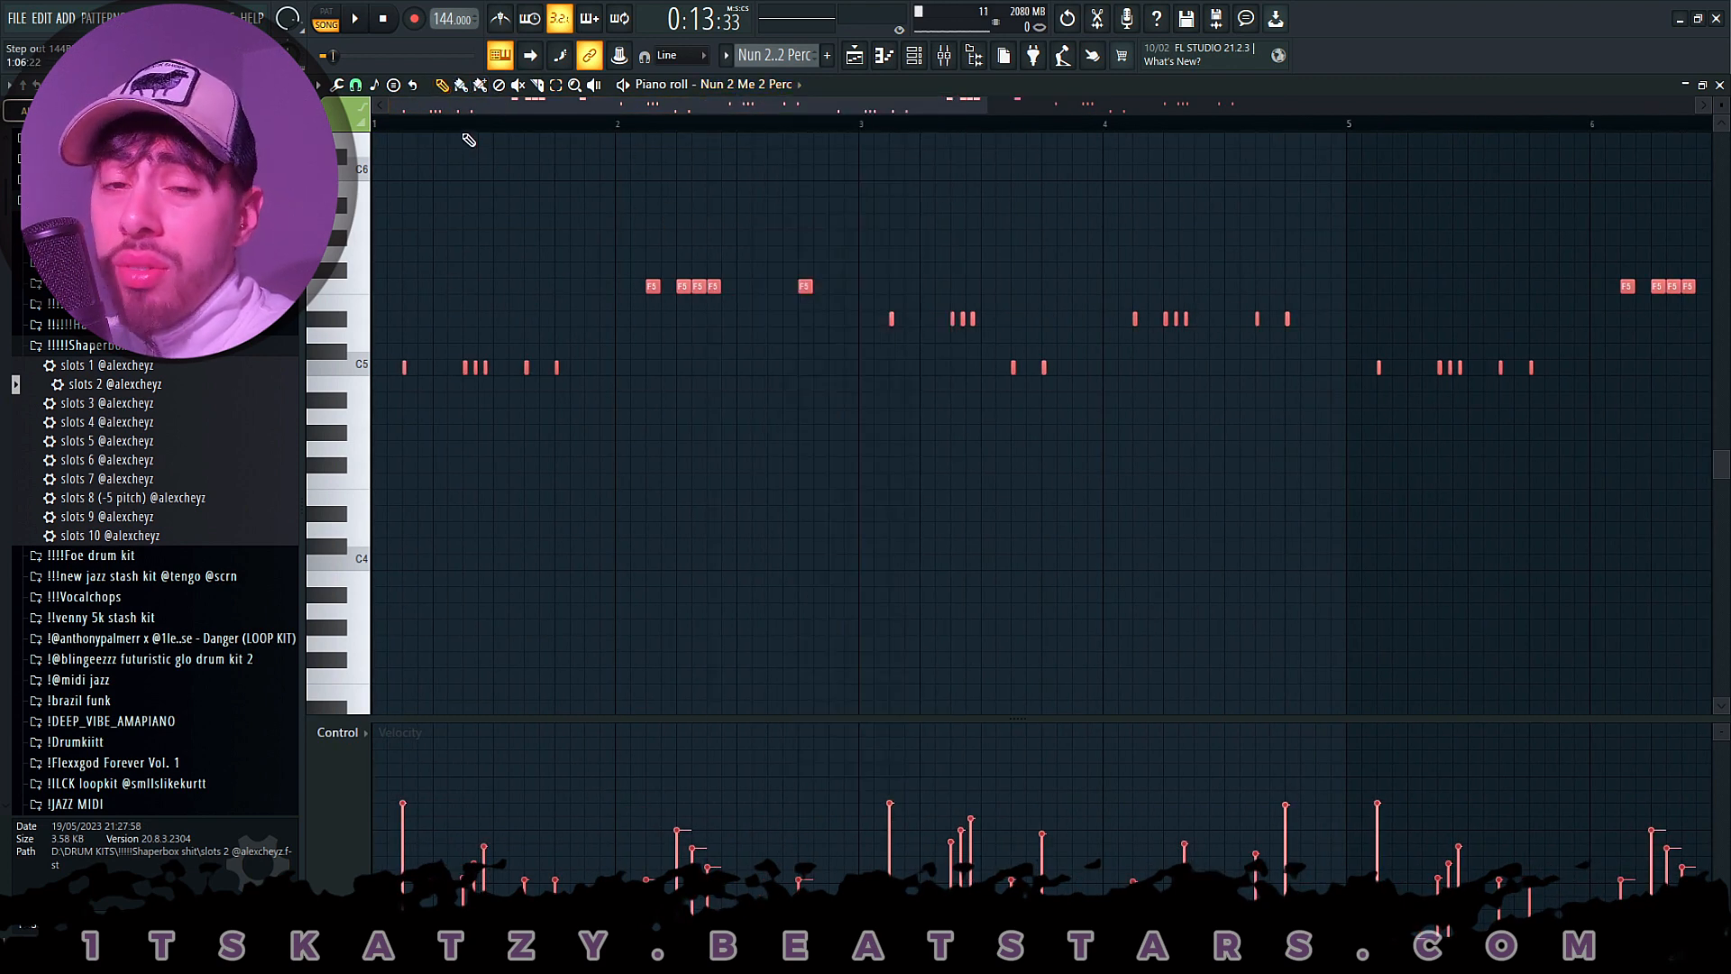
pyautogui.scroll(3, 469, 140)
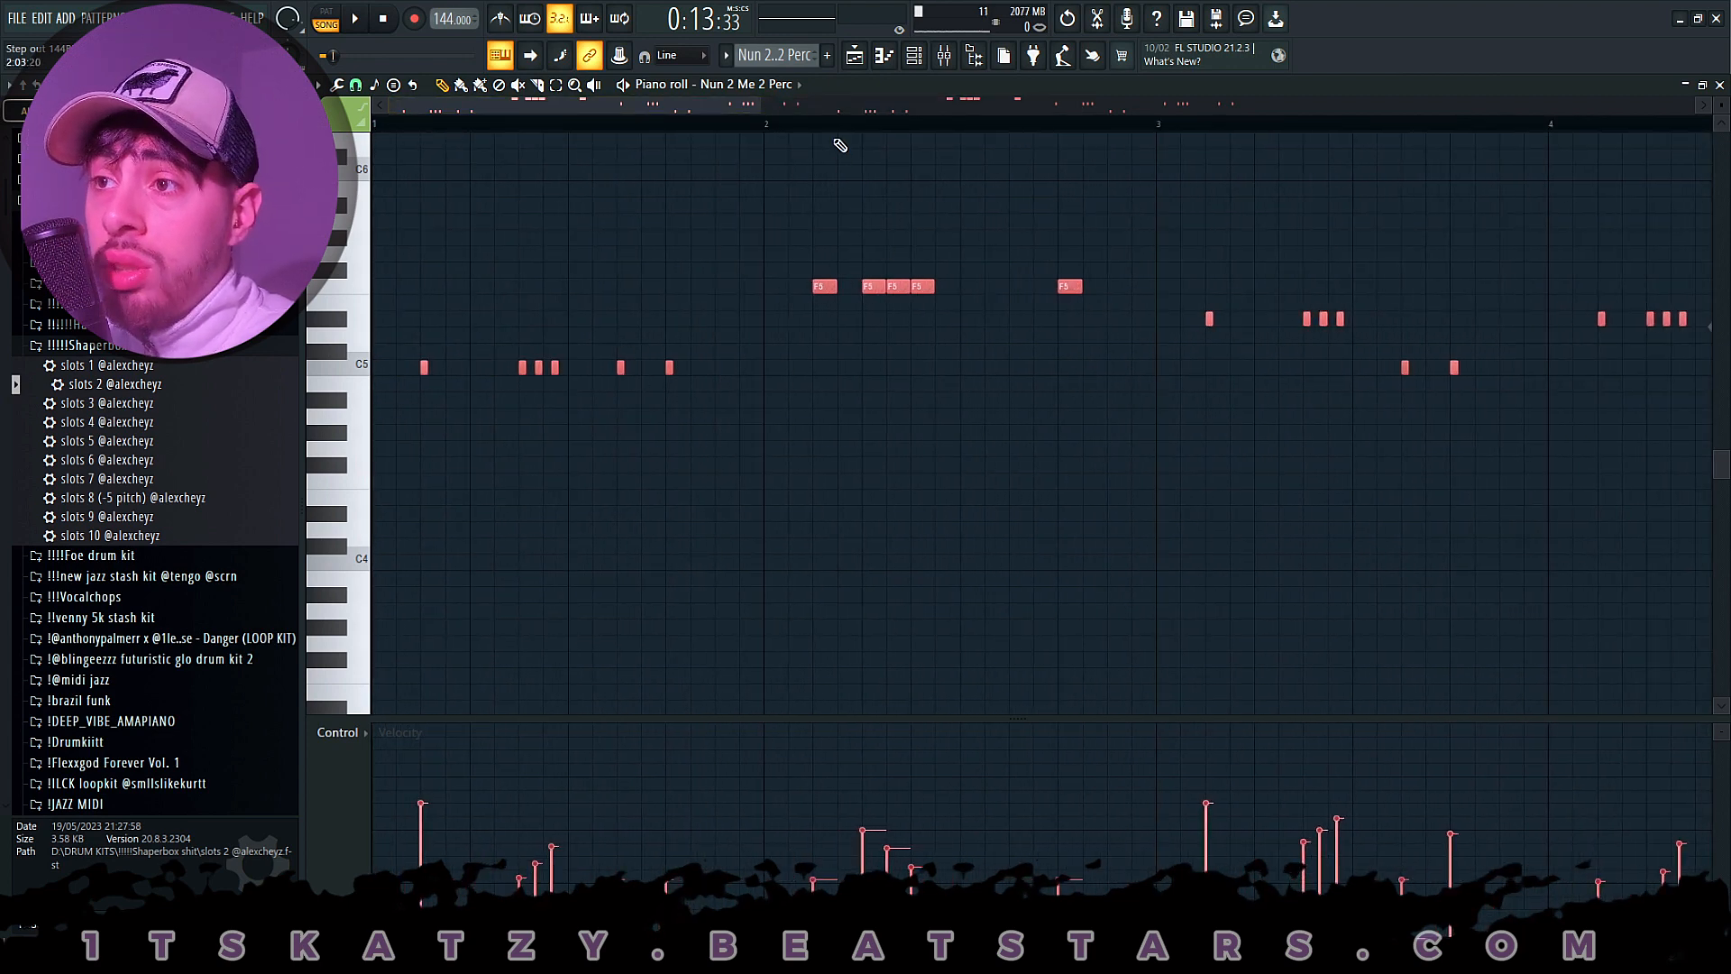
pyautogui.press('space')
pyautogui.scroll(-4, 836, 132)
pyautogui.scroll(3, 836, 132)
pyautogui.press('l')
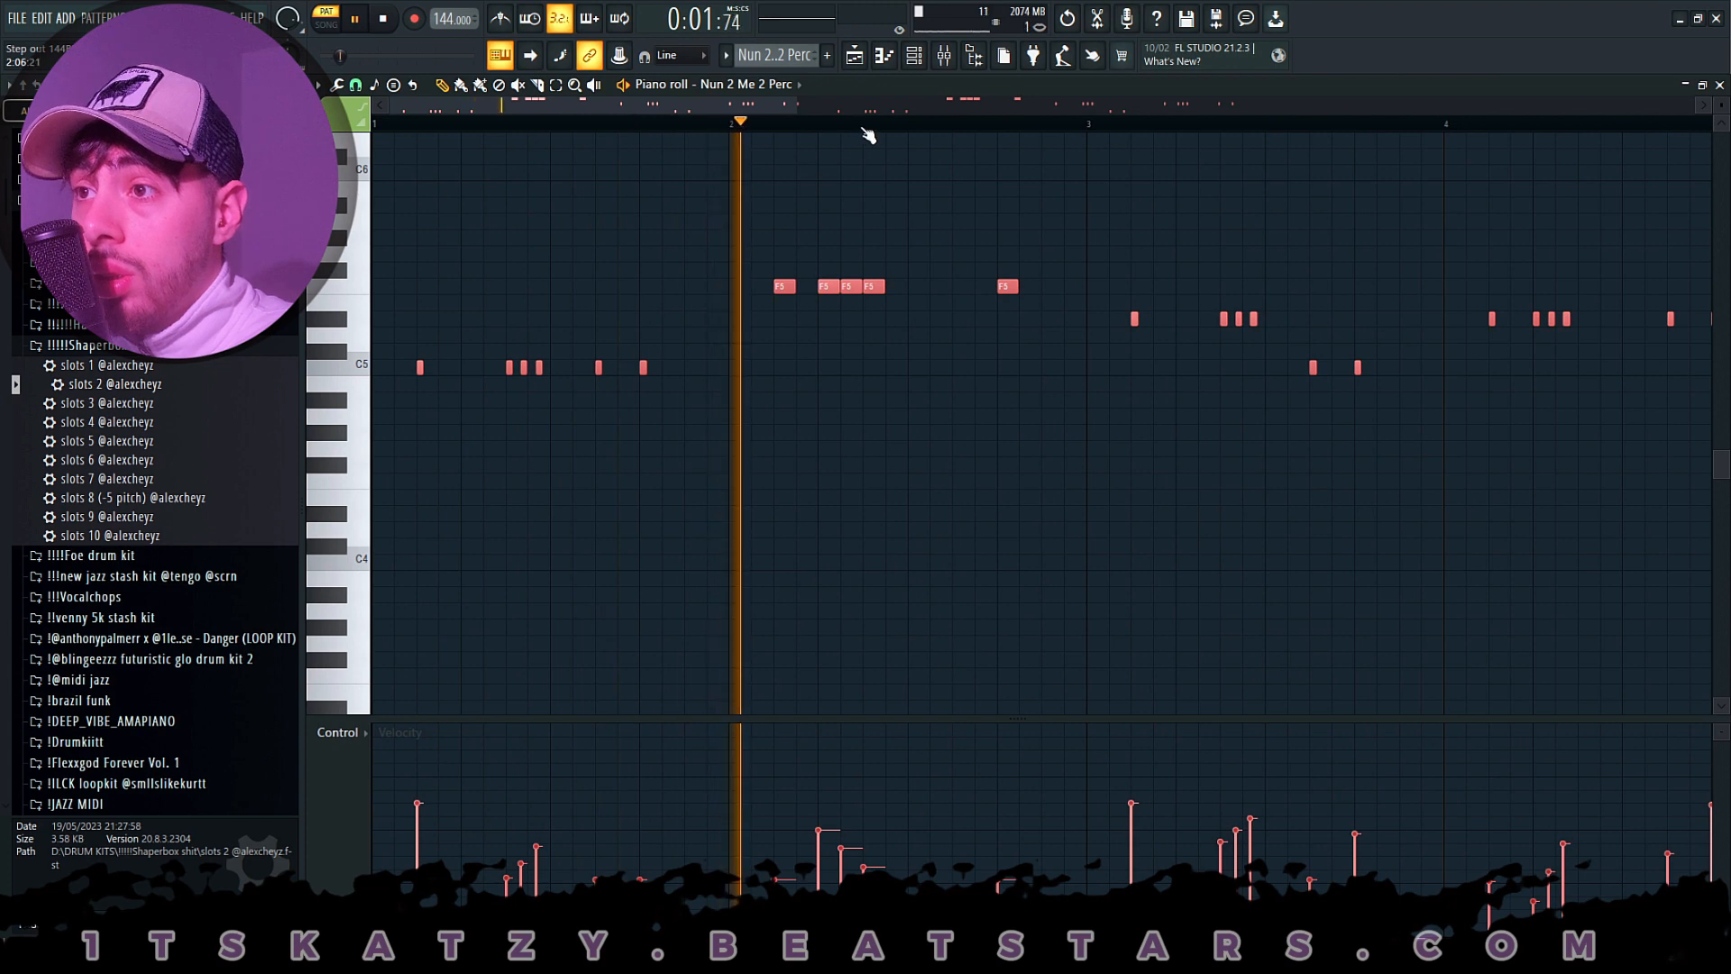
pyautogui.scroll(-3, 867, 133)
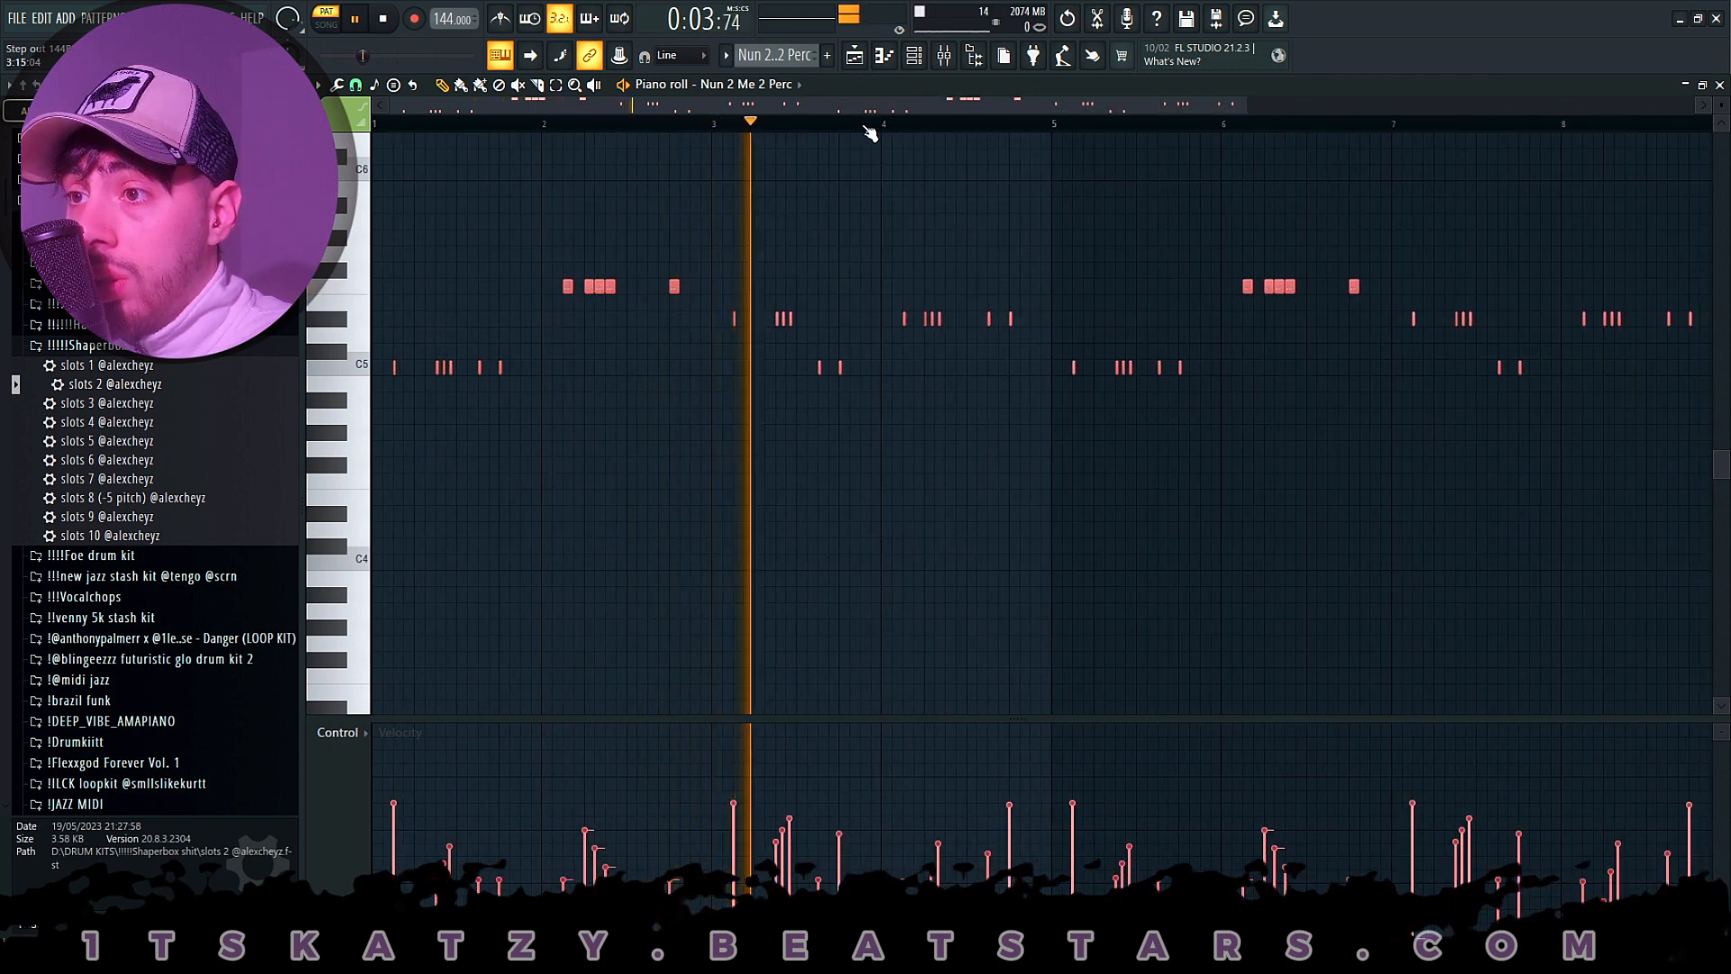
pyautogui.scroll(4, 870, 134)
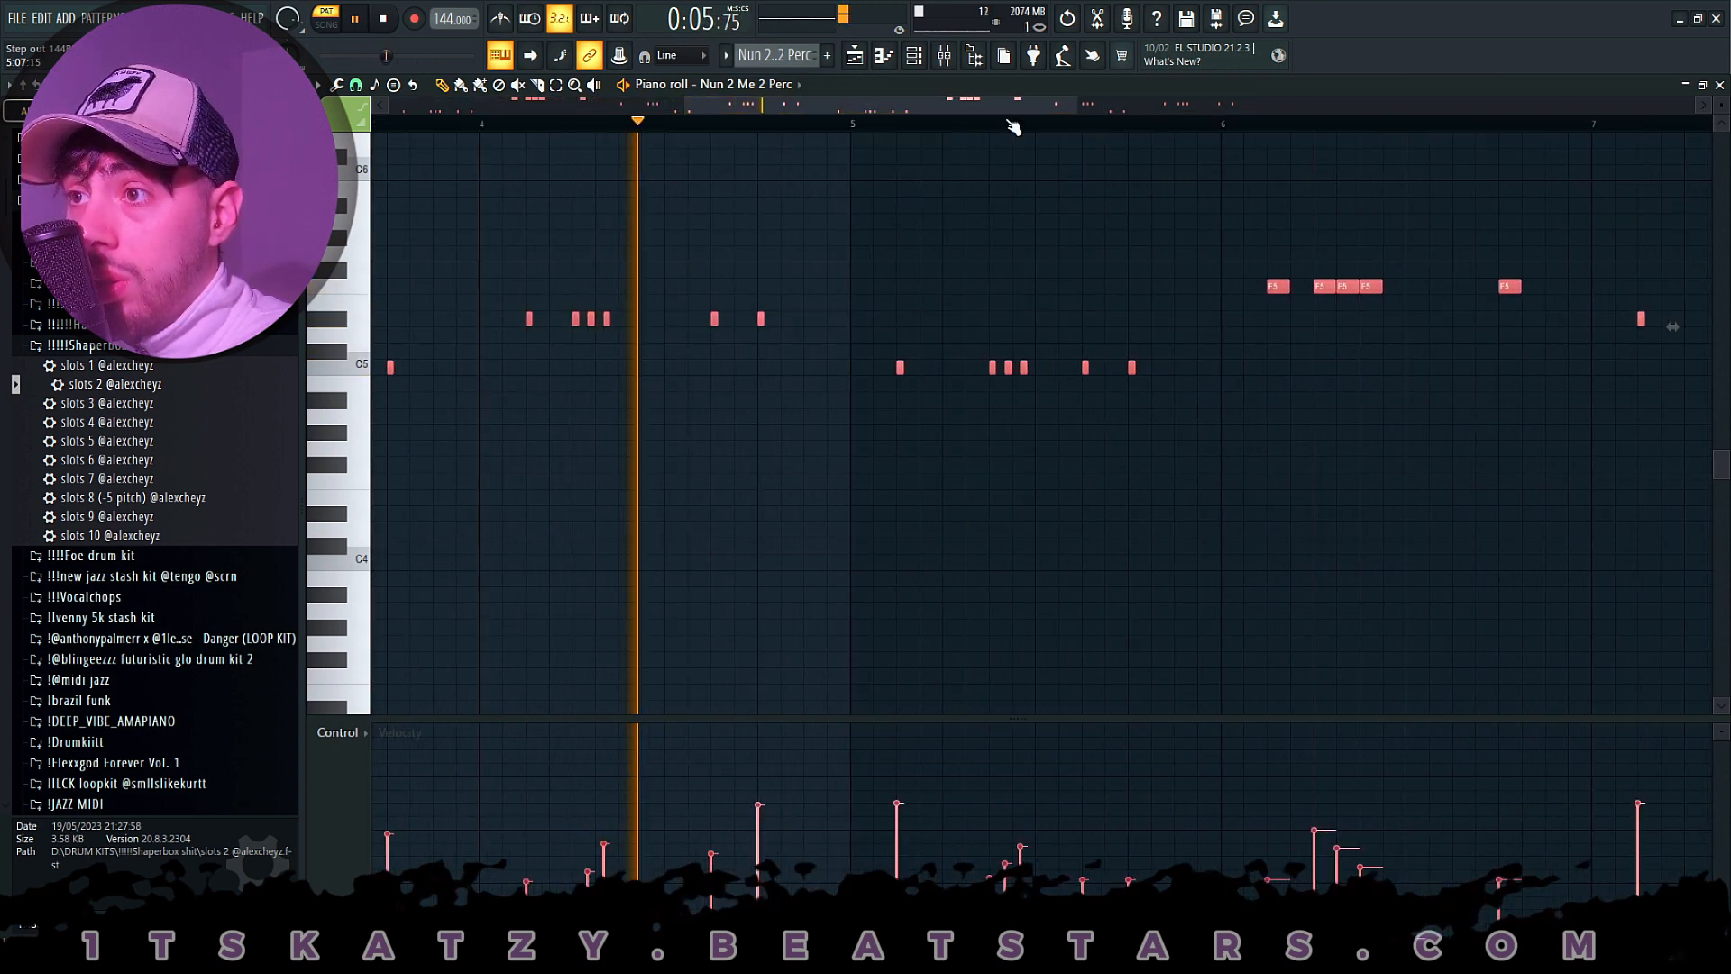
pyautogui.scroll(-5, 1014, 126)
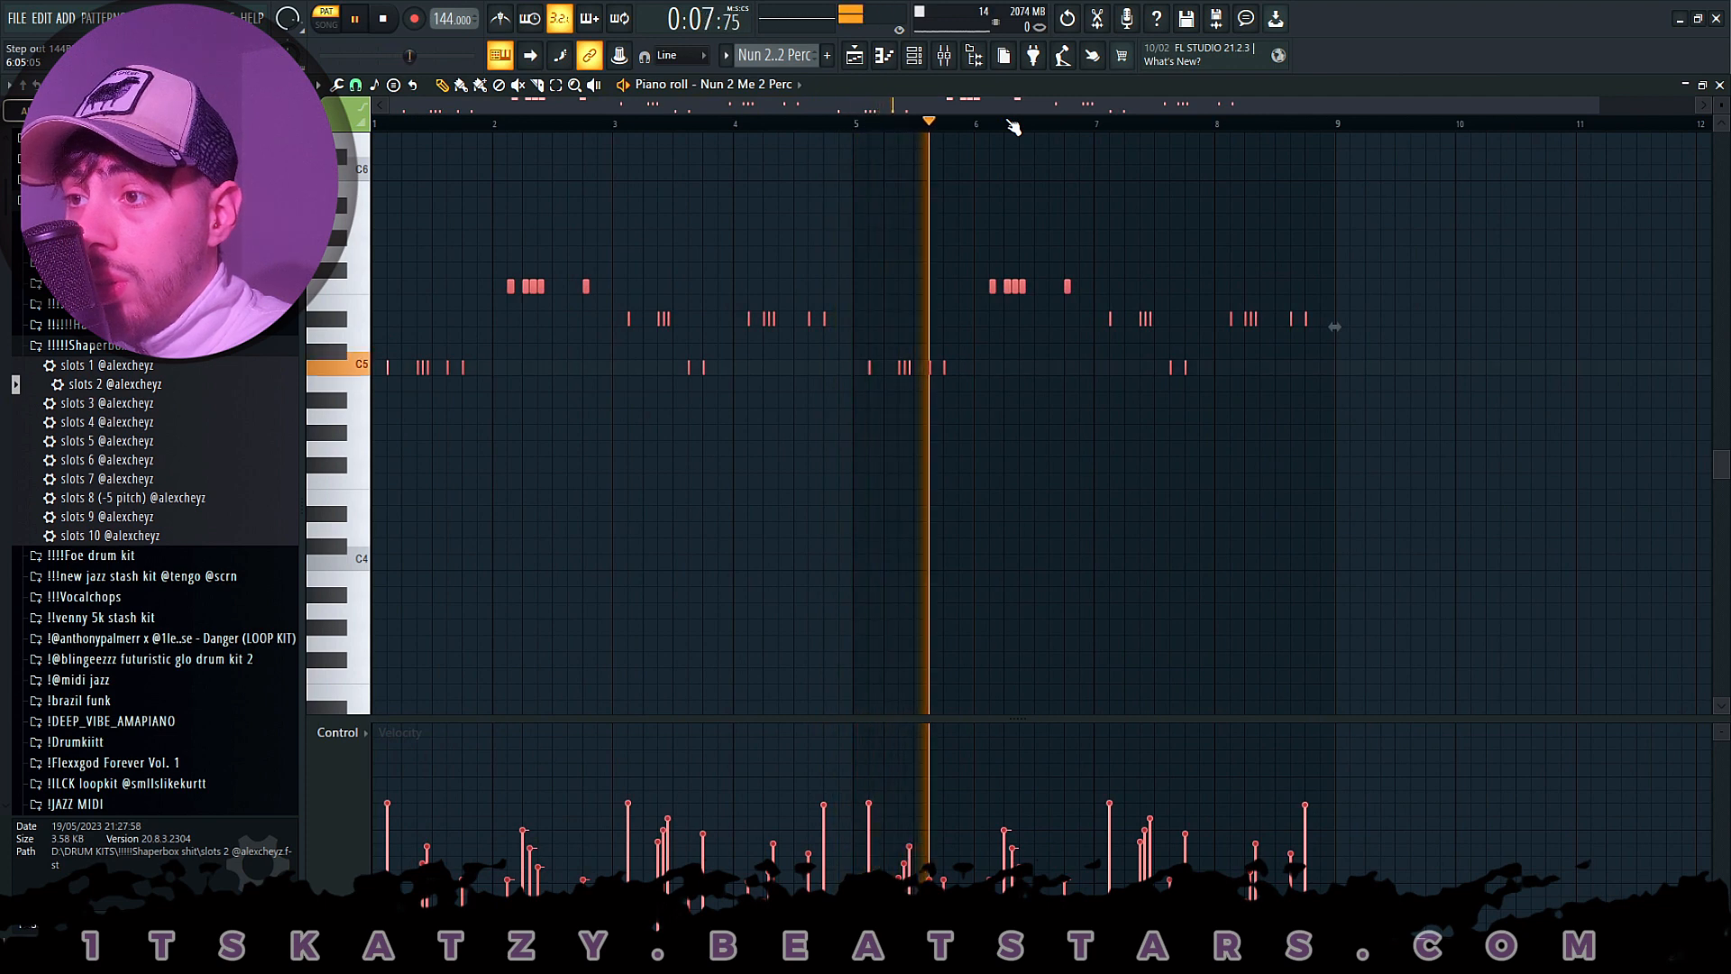
pyautogui.scroll(1, 1014, 127)
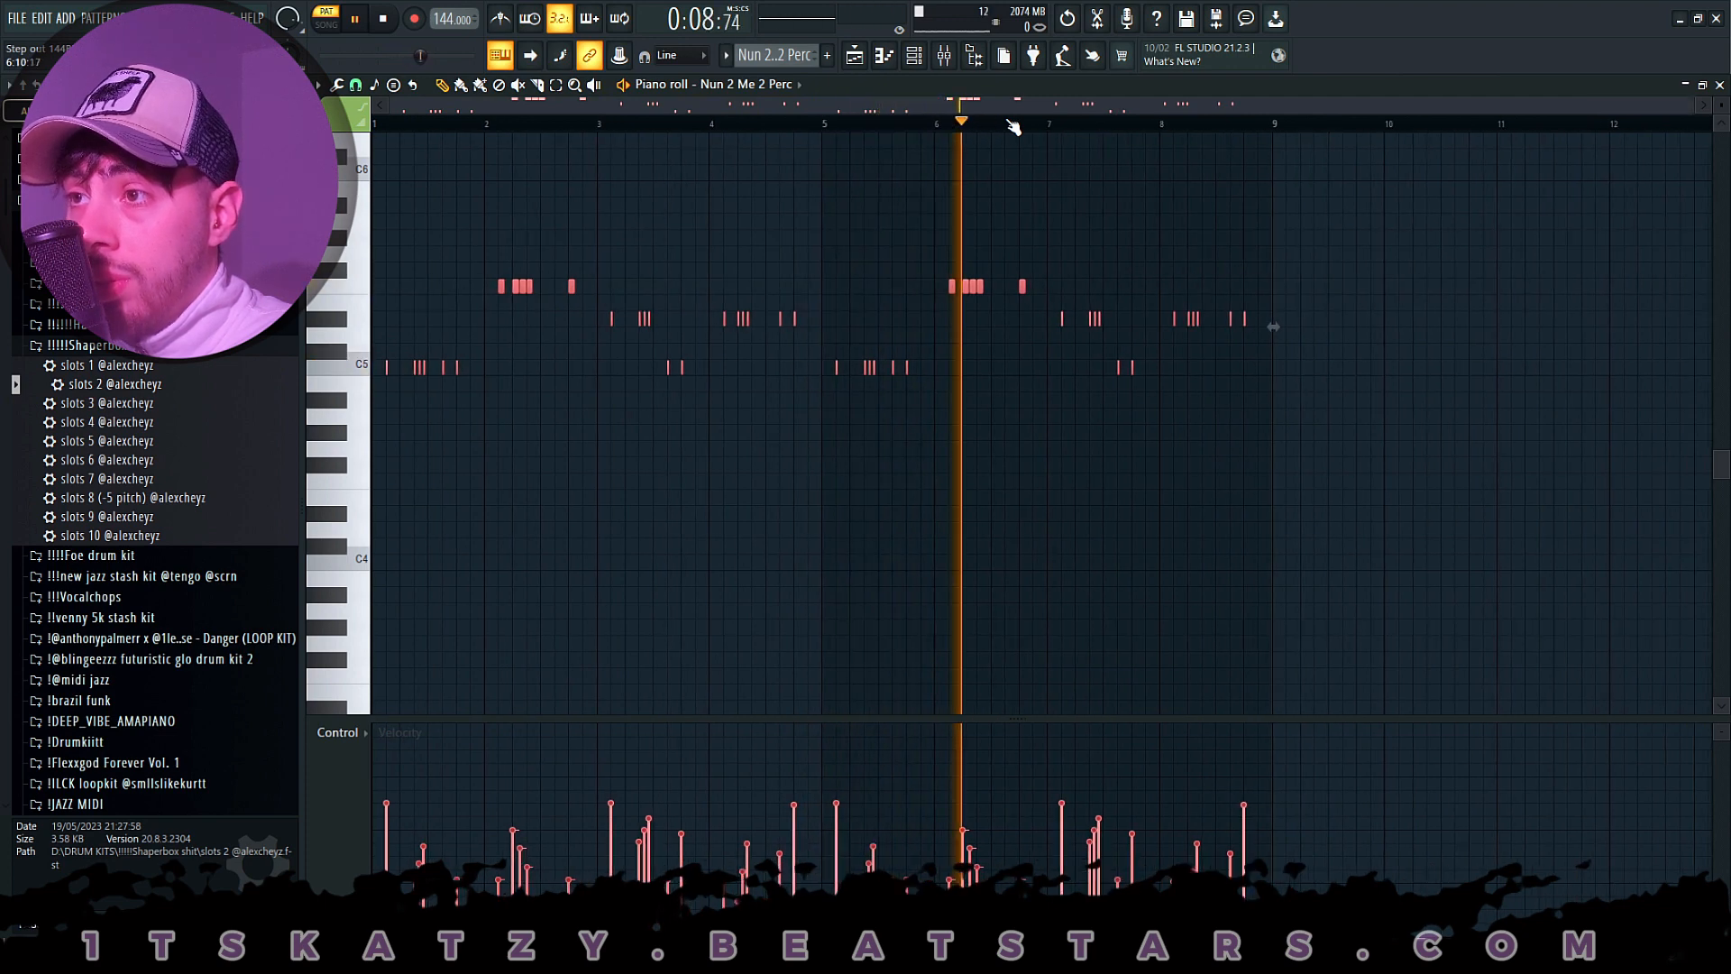
pyautogui.click(854, 55)
pyautogui.press('space')
# - Open the Roller Snare clip's notes on Track 6, review the rolls during playback, and return to the playlist after stopping
pyautogui.doubleClick(884, 412)
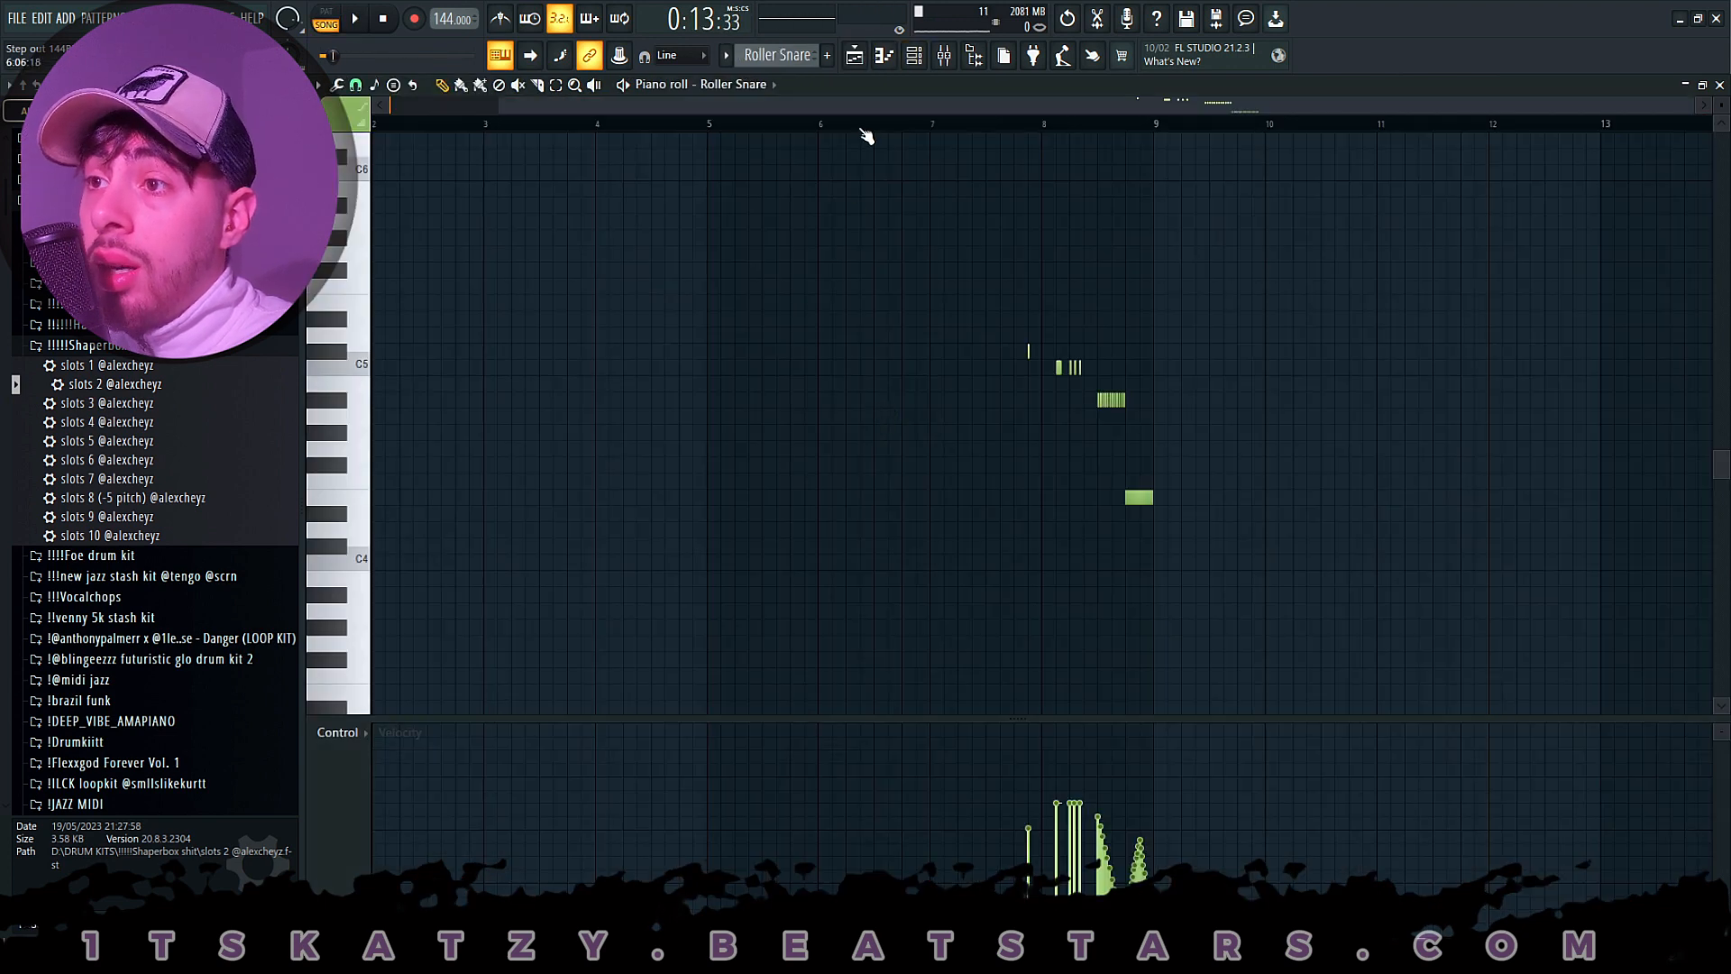
pyautogui.scroll(2, 1217, 126)
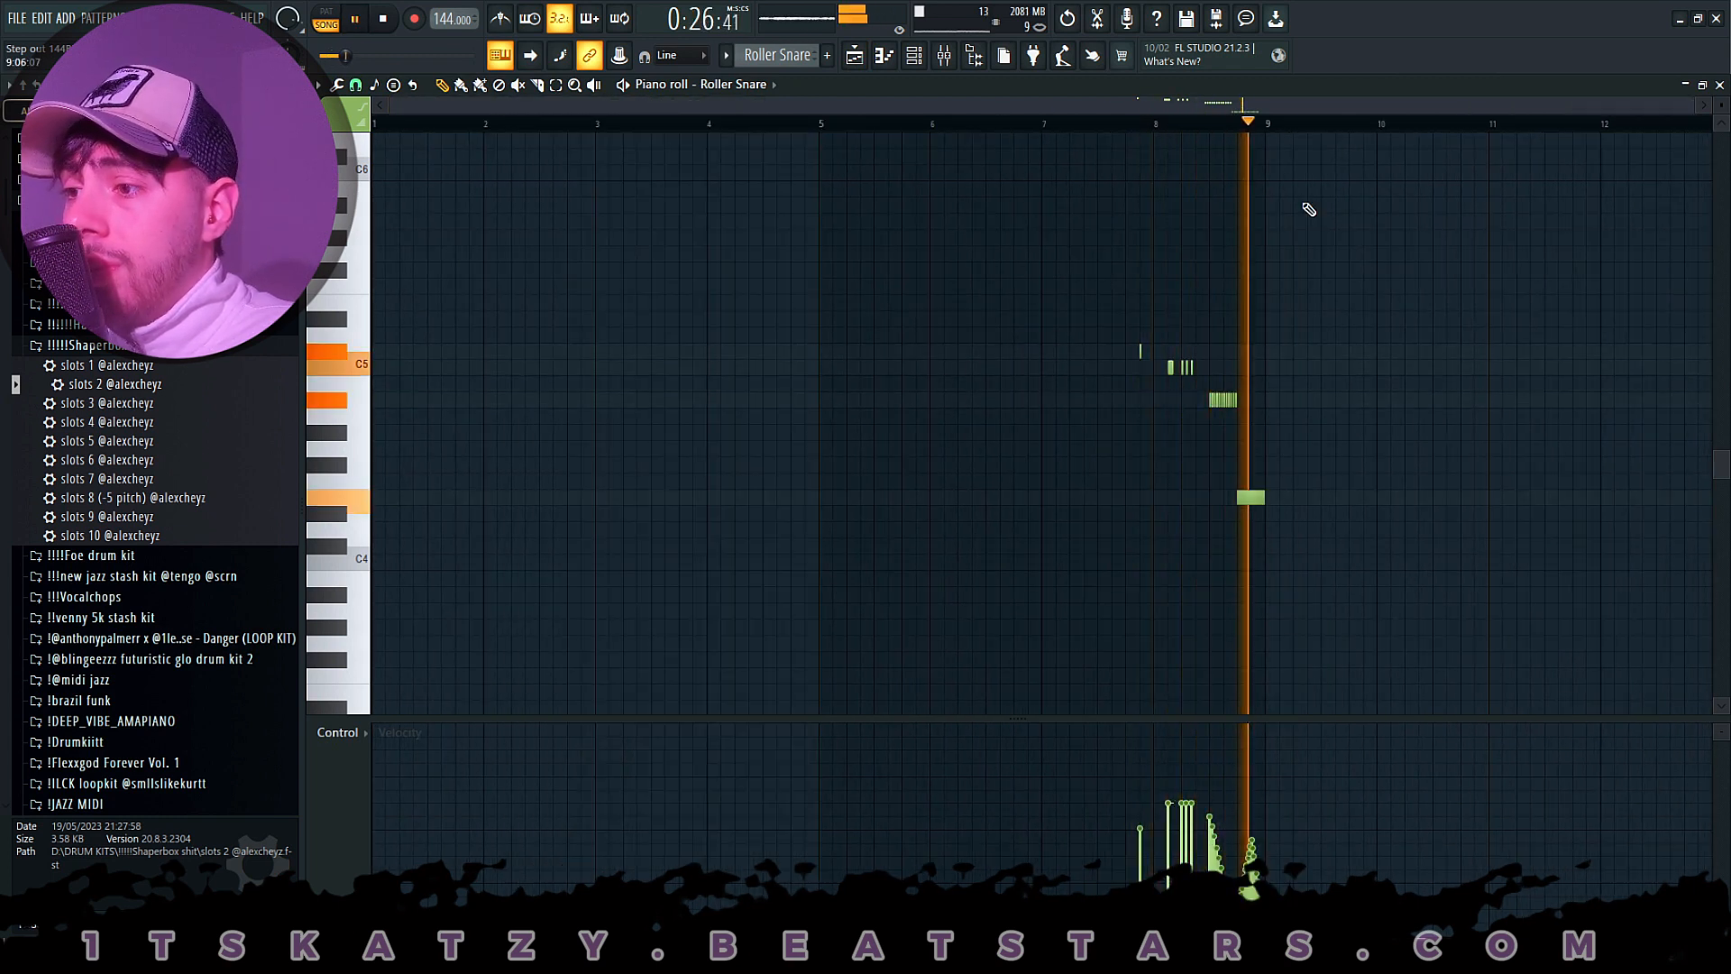
pyautogui.press('space')
pyautogui.click(855, 55)
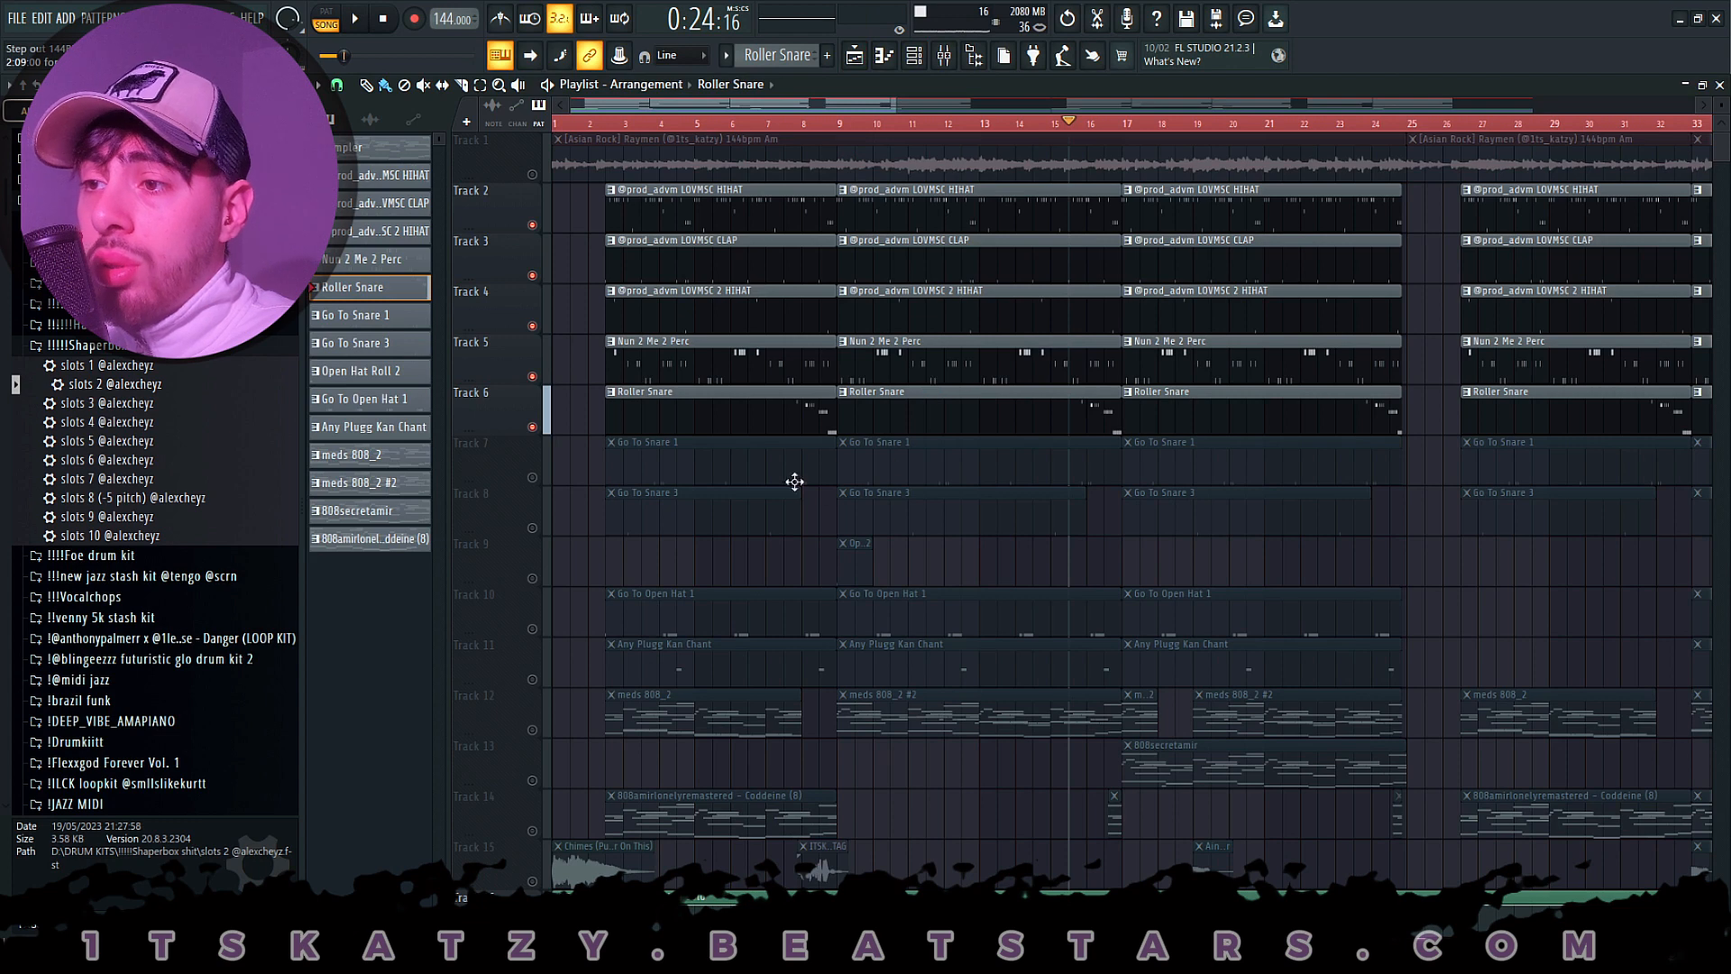
# - Reopen the Roller Snare clip's notes, zoom in on the rolls, and display note velocity in the control lane
pyautogui.doubleClick(934, 400)
pyautogui.scroll(4, 857, 306)
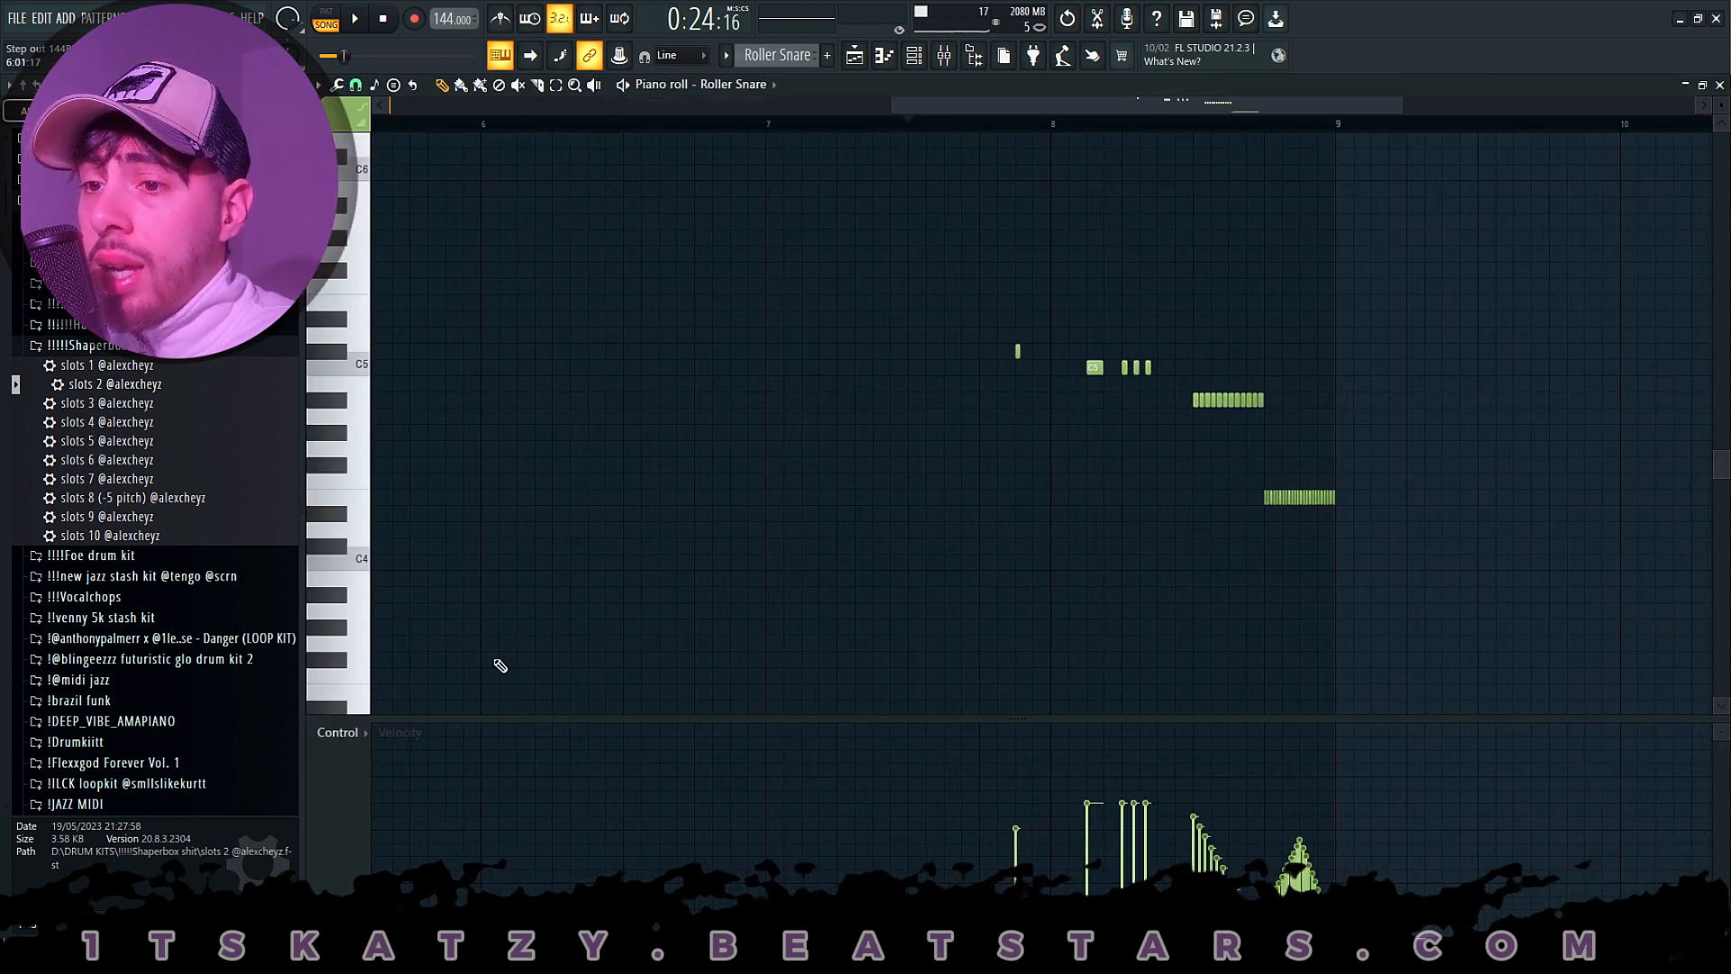
pyautogui.click(340, 735)
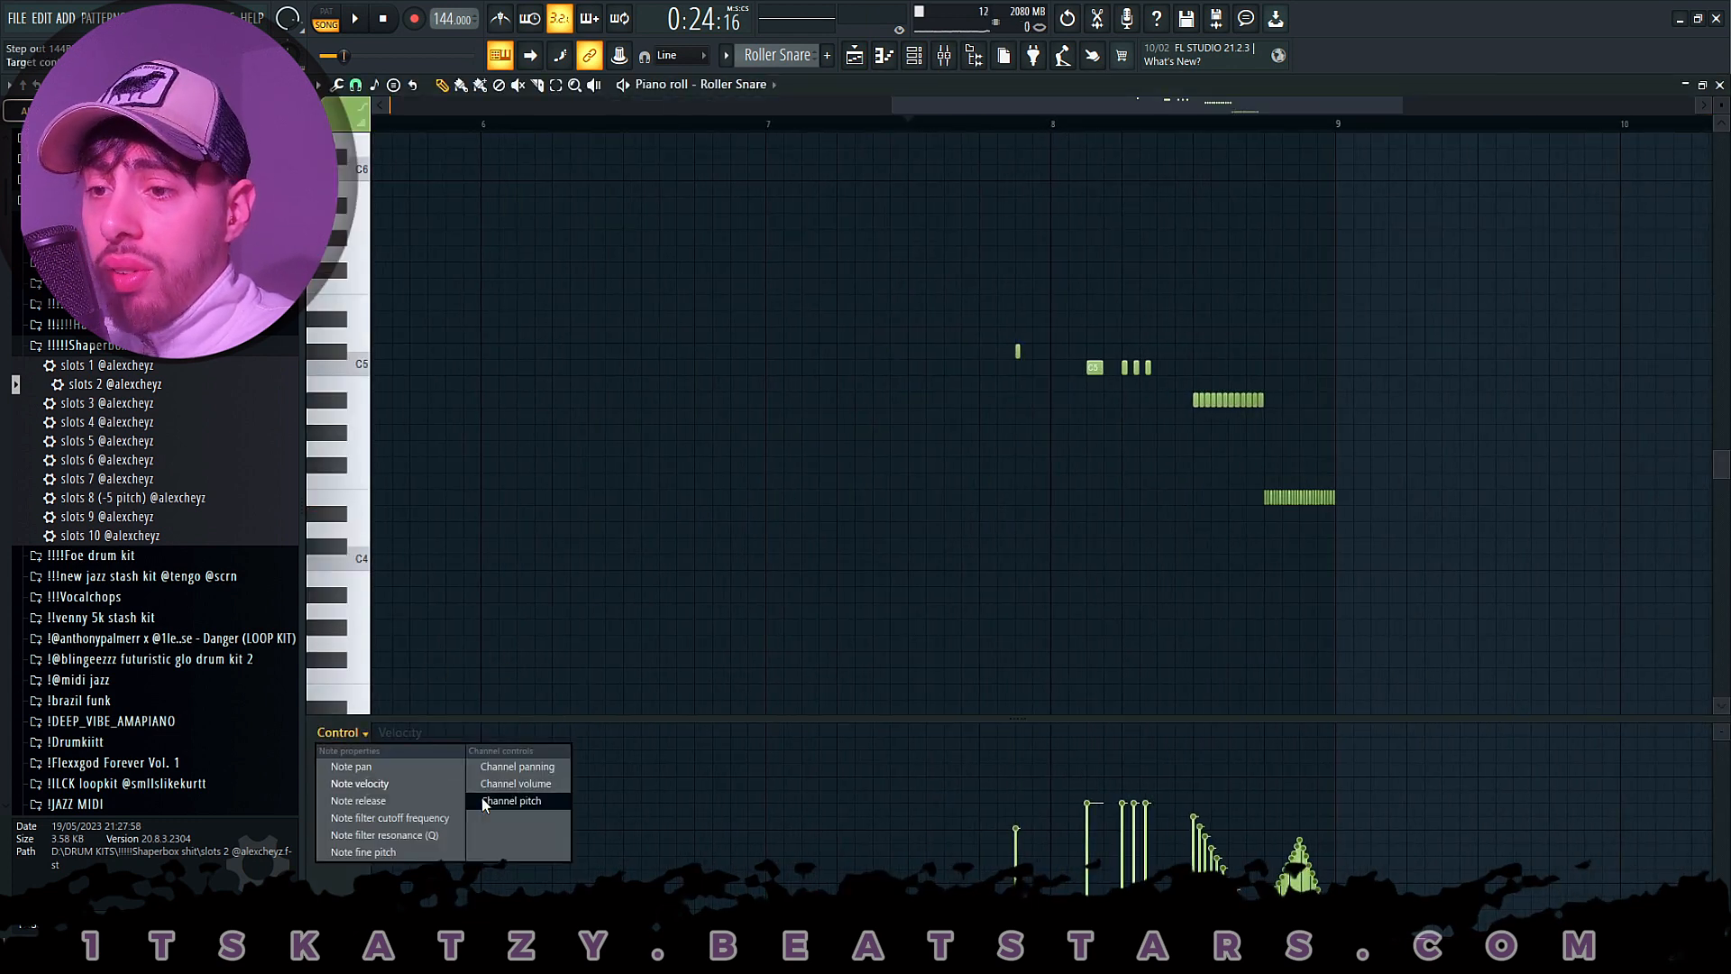
pyautogui.click(388, 784)
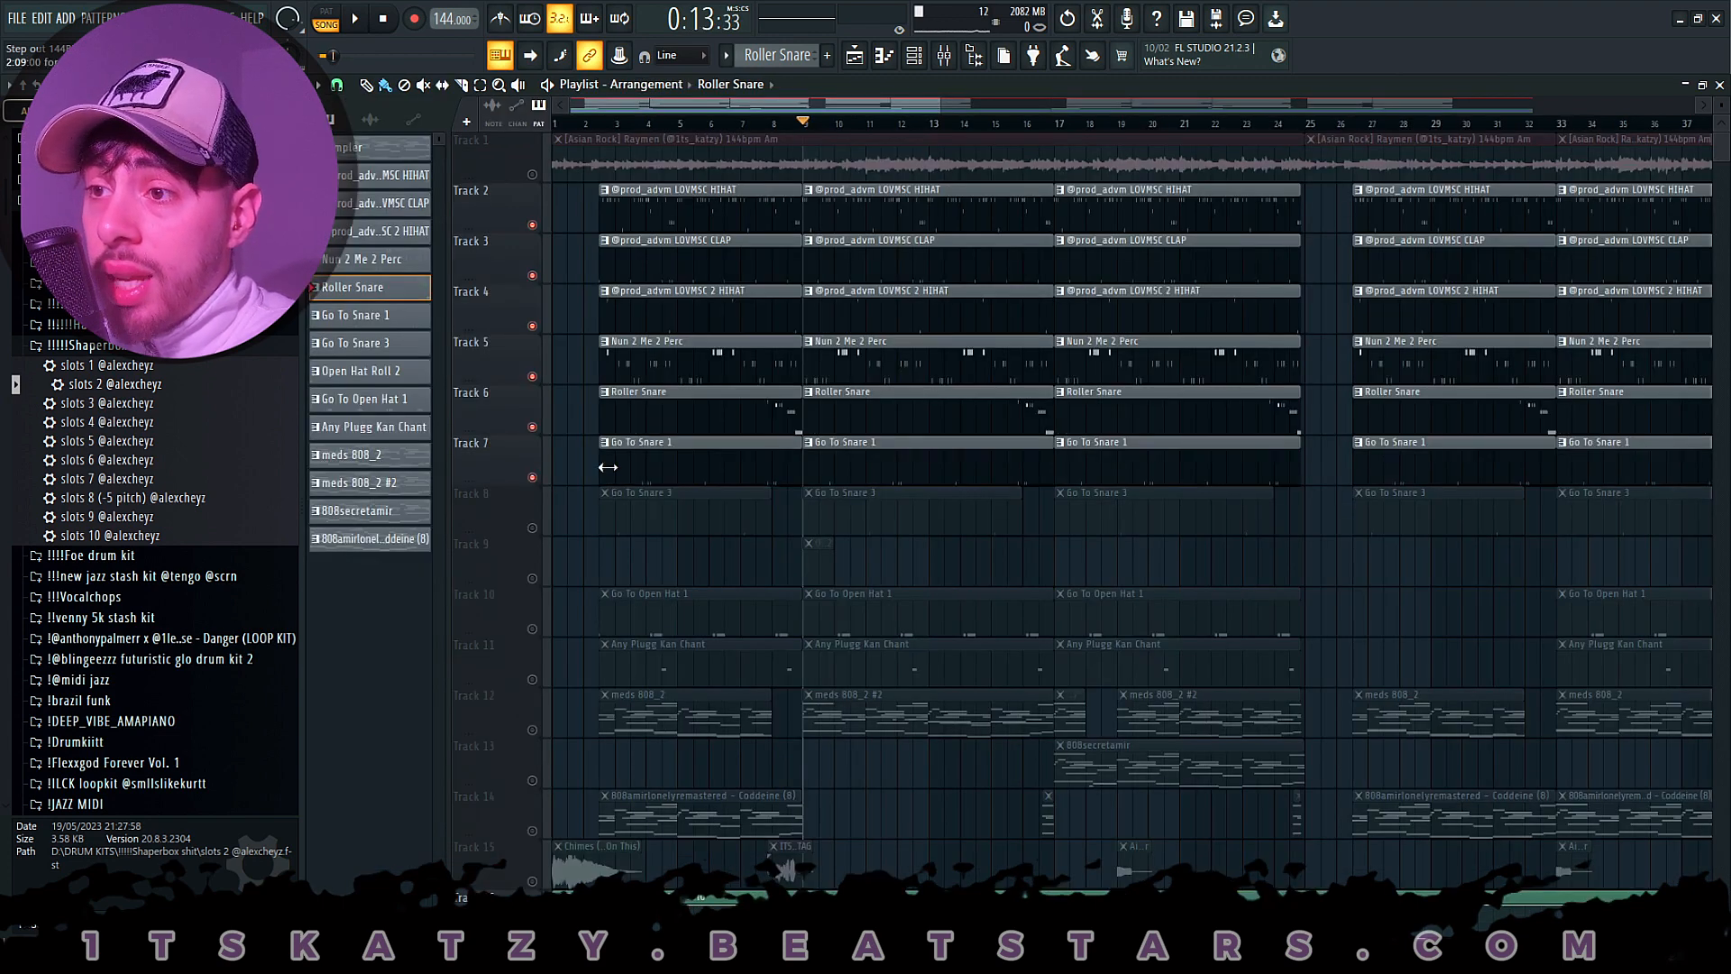
# - Review the Go To Snare 1 notes on Track 7 and the Go To Snare 3 notes on Track 8 during playback
pyautogui.doubleClick(884, 464)
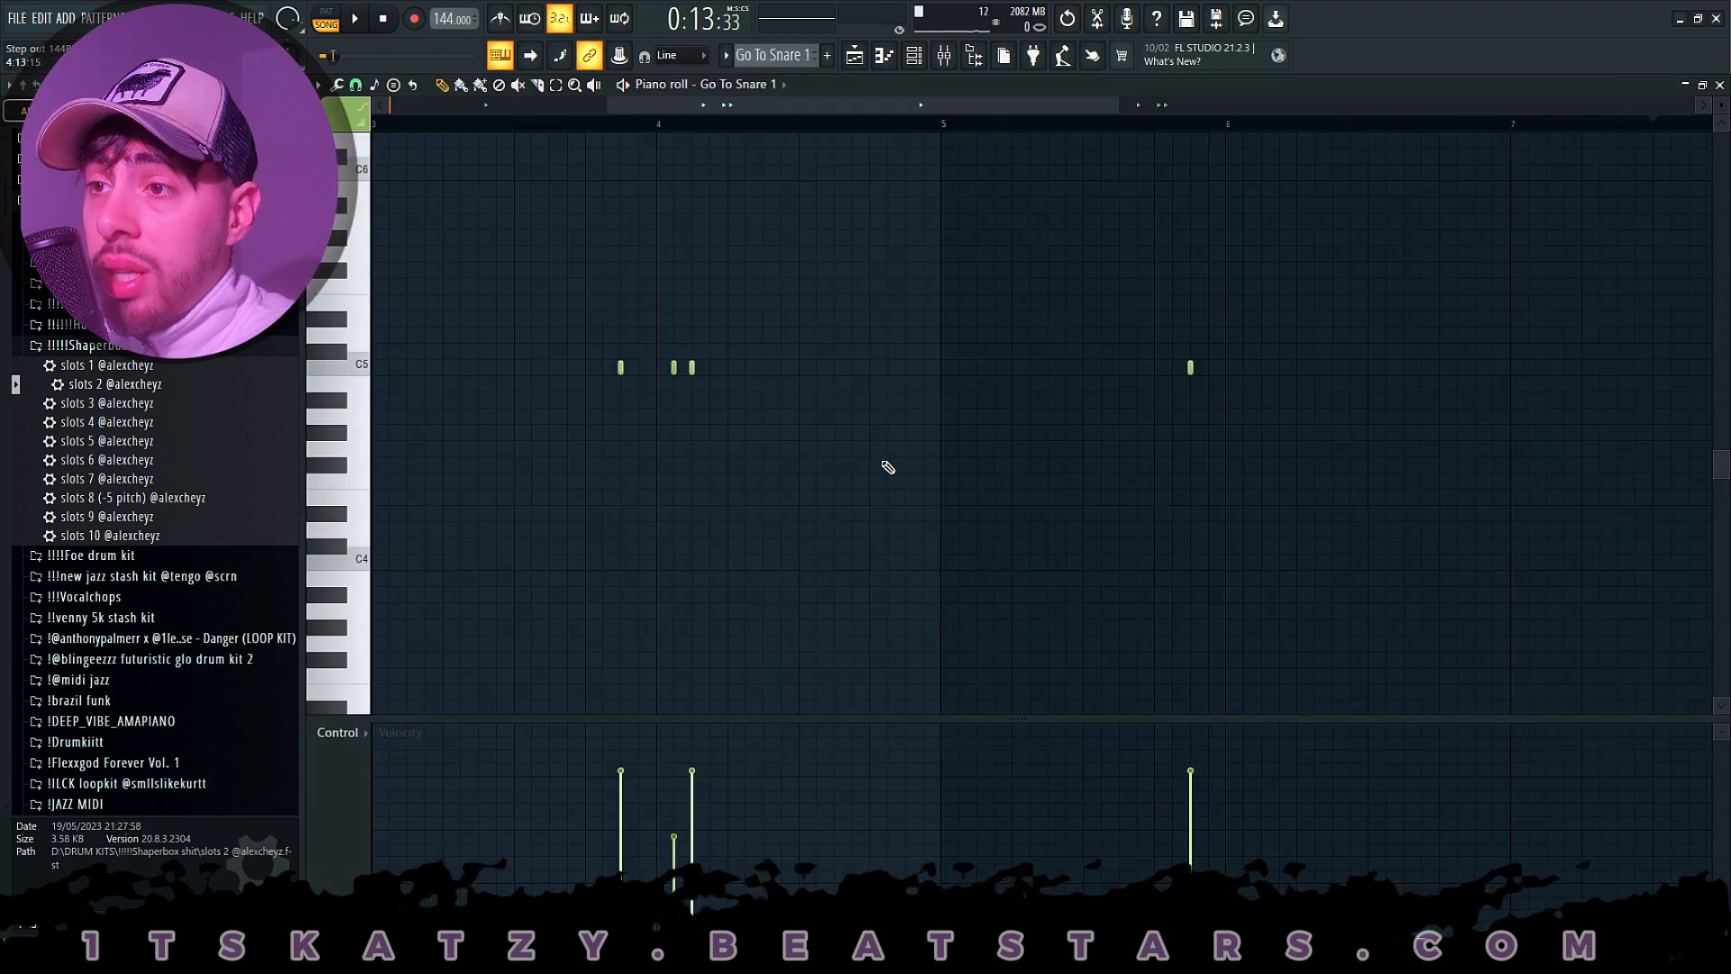
pyautogui.scroll(-3, 791, 130)
pyautogui.press('space')
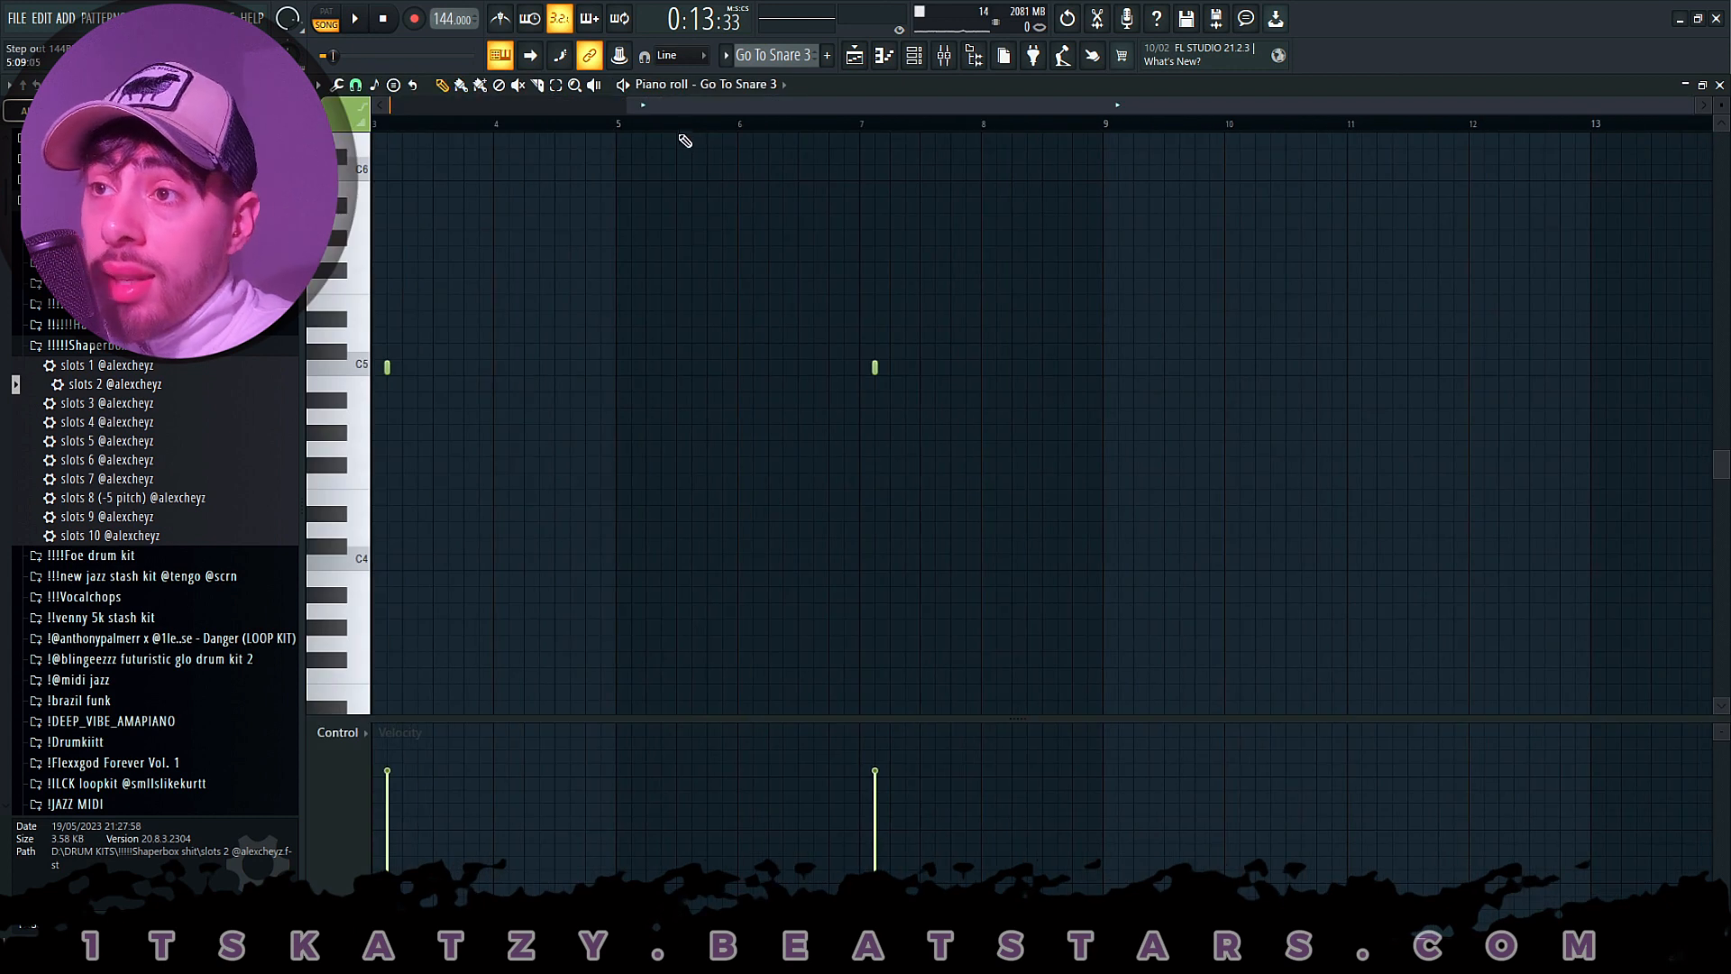
pyautogui.press('space')
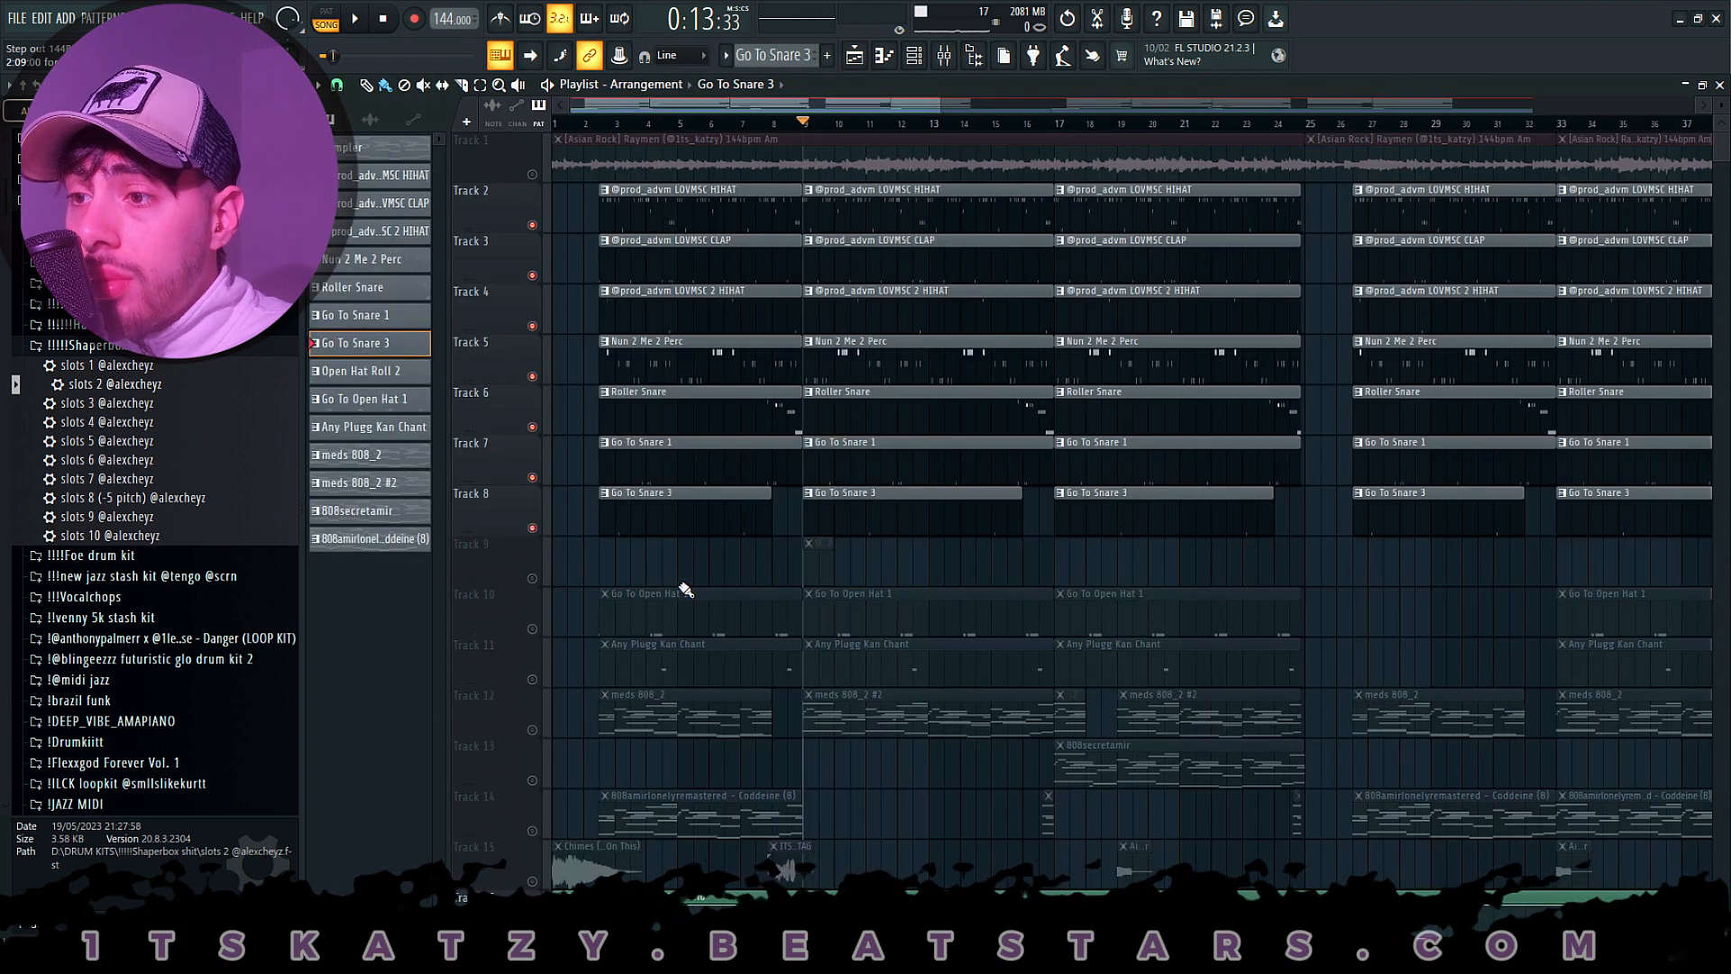
# - Open the Open Hat Roll 2 clip's notes on Track 9 and play them in song mode and pattern mode
pyautogui.doubleClick(803, 570)
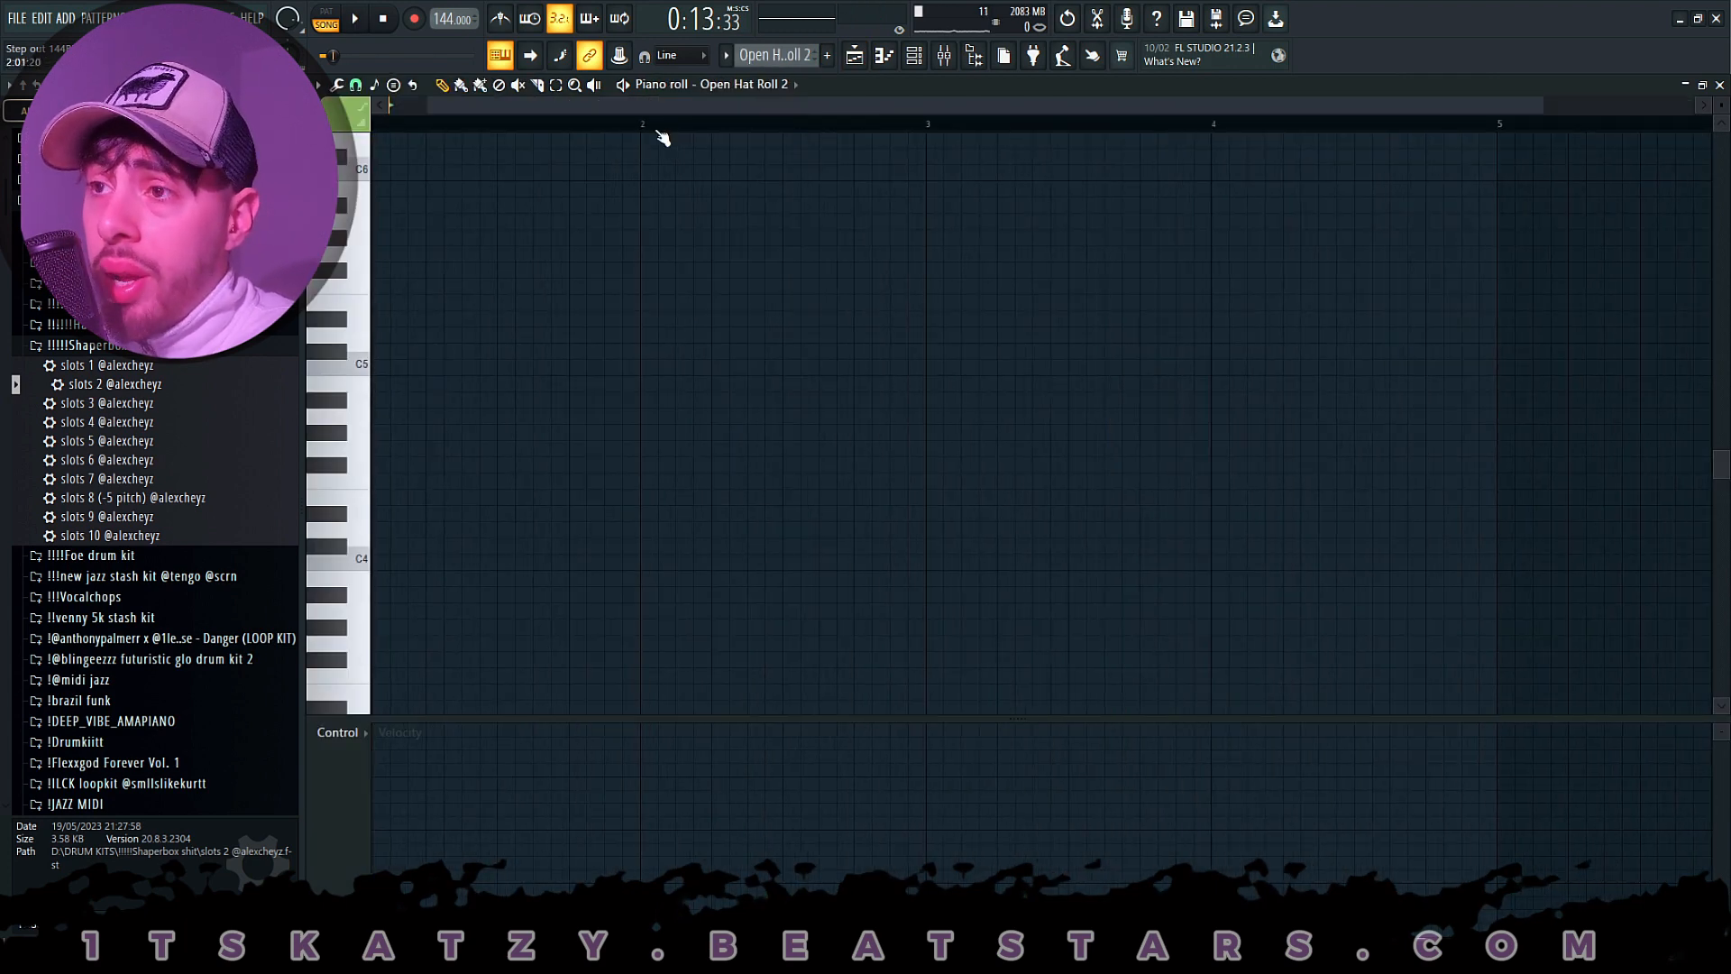
pyautogui.press('space')
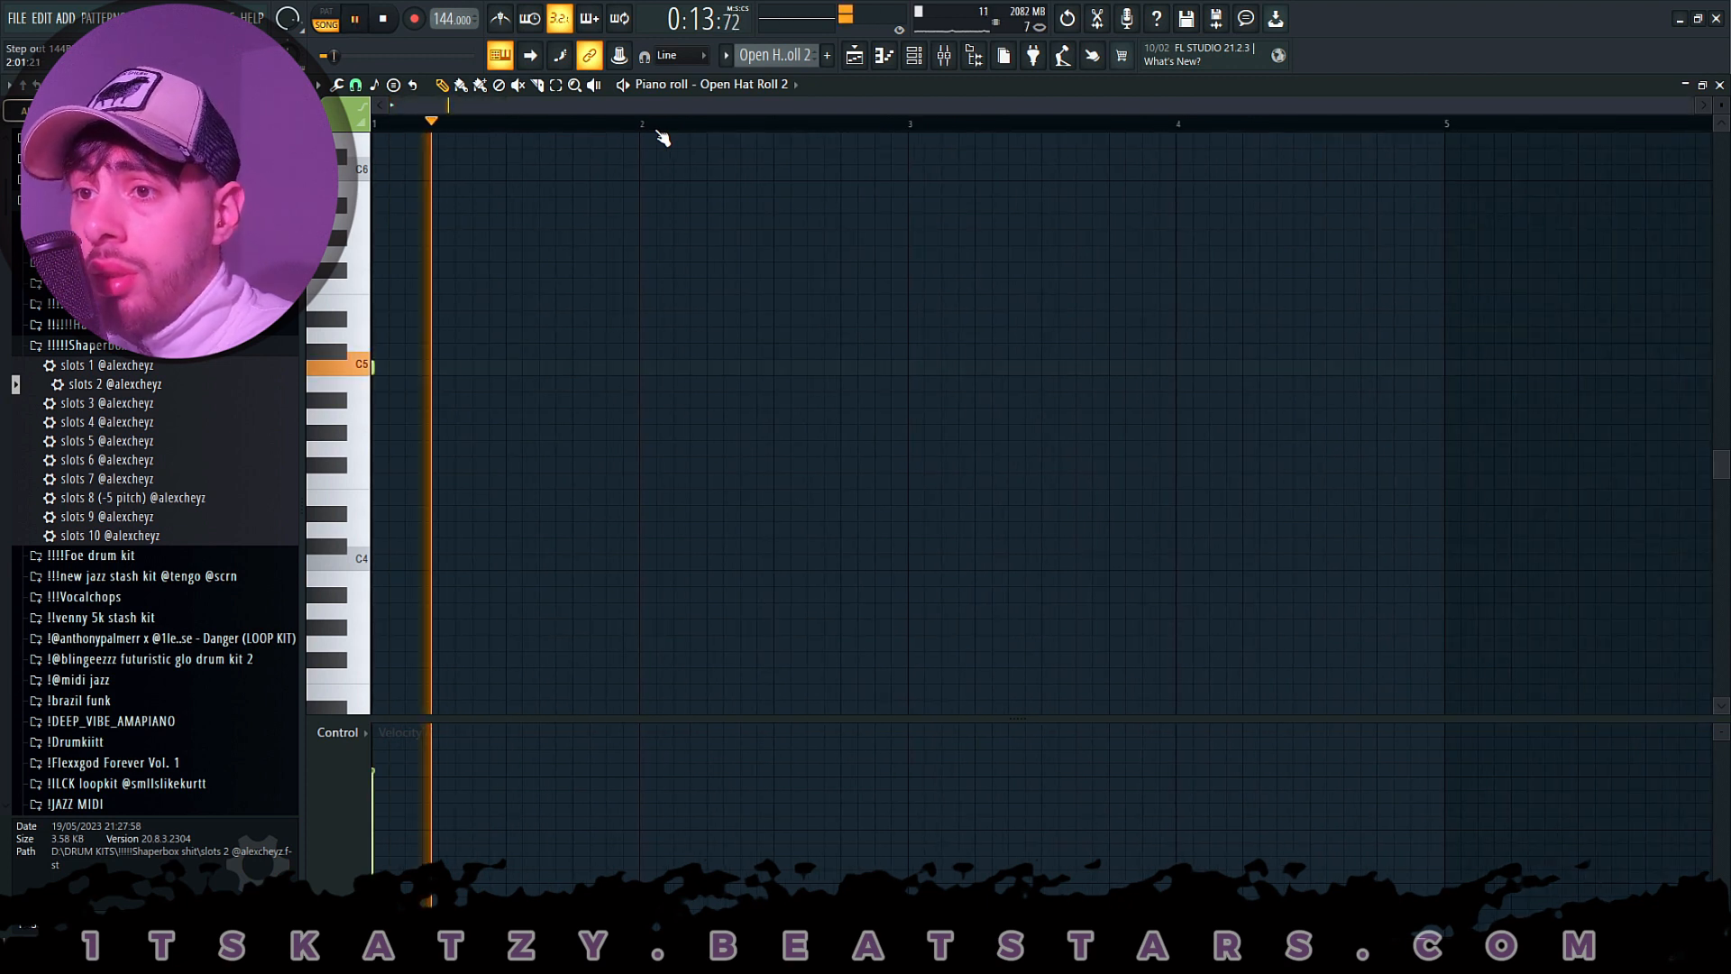
pyautogui.click(326, 20)
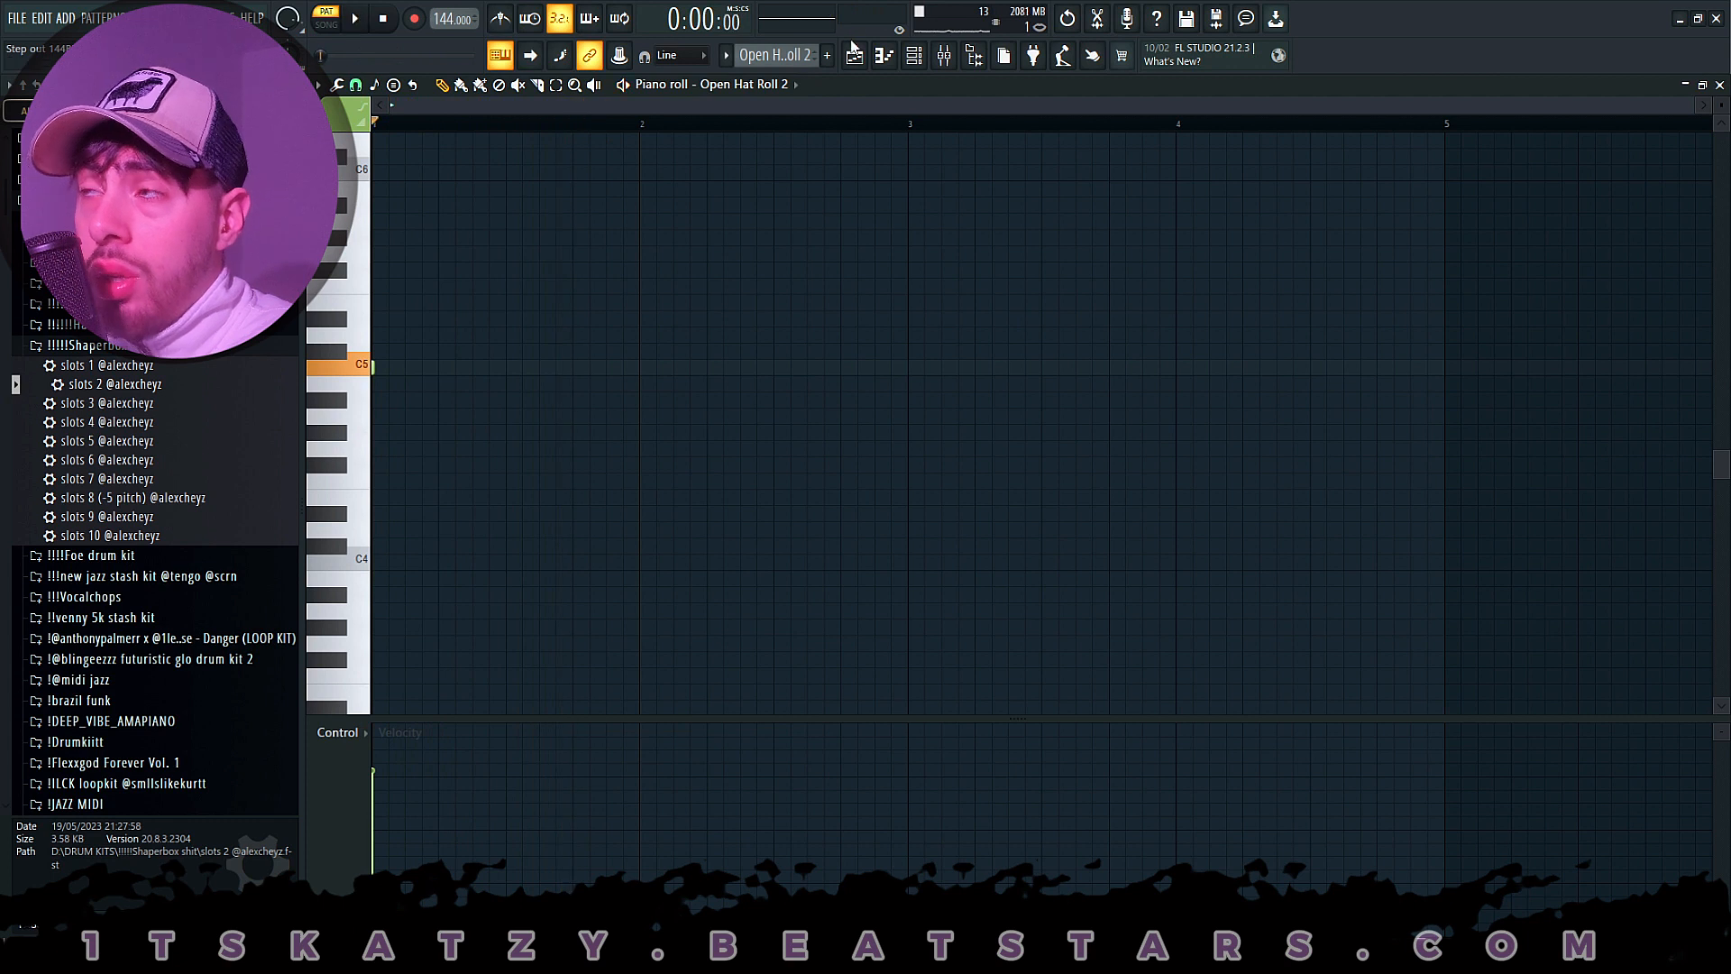
pyautogui.press('space')
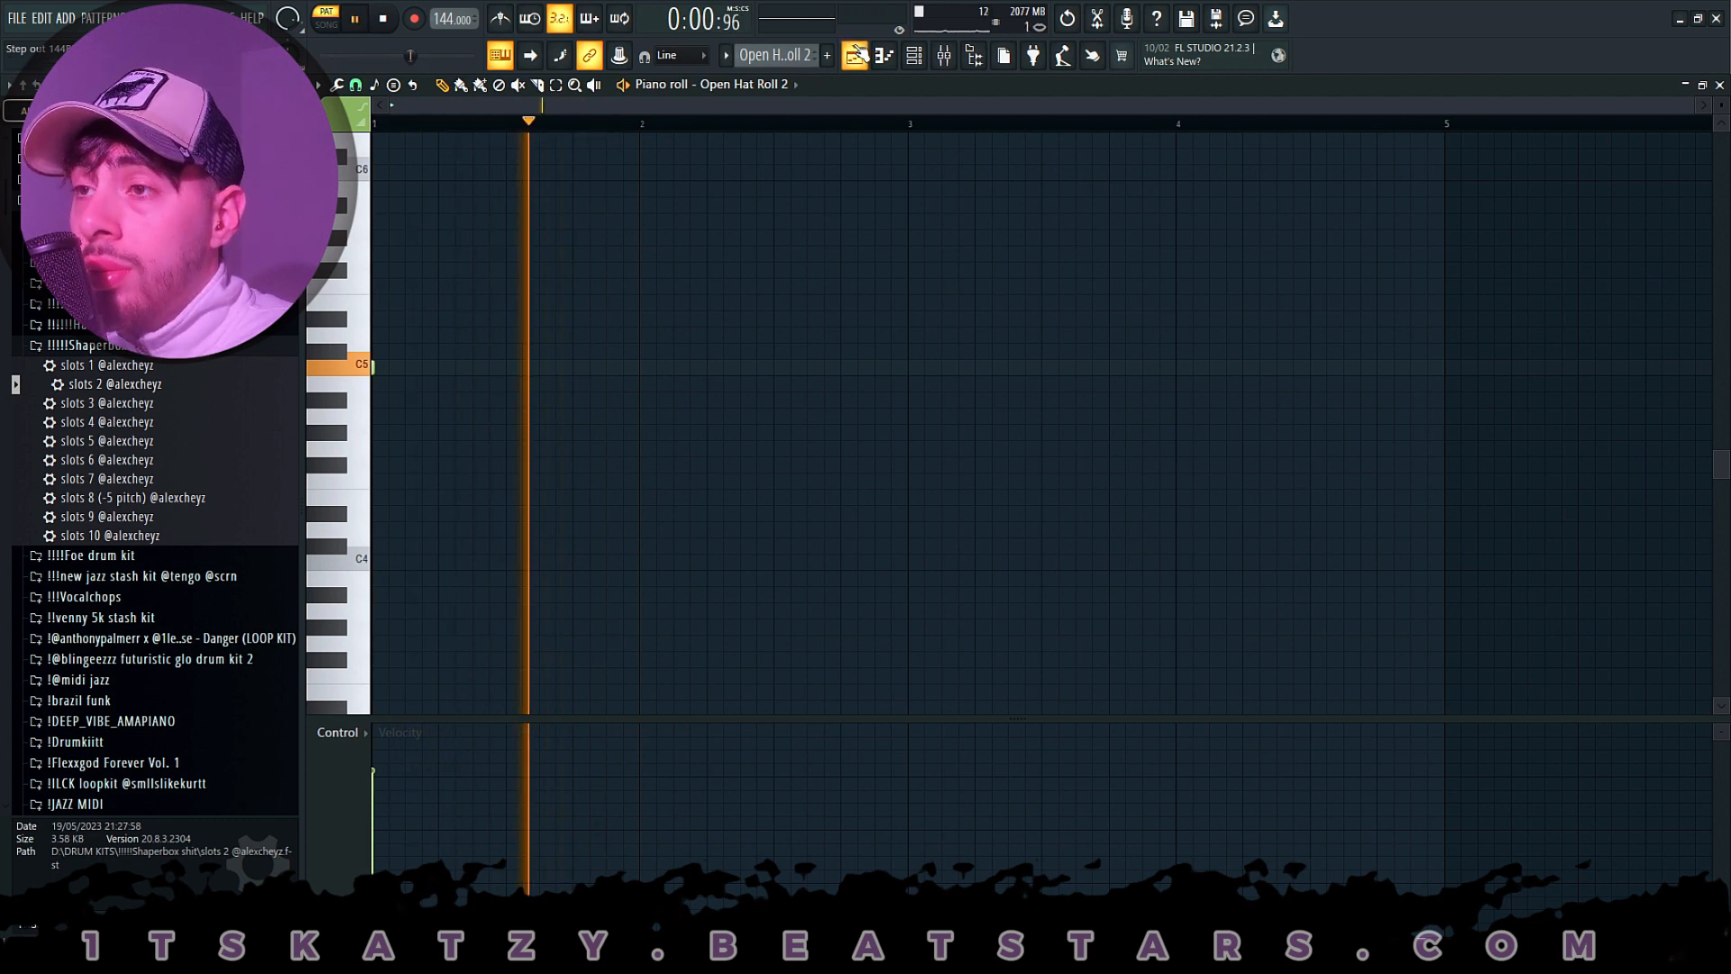
pyautogui.click(855, 55)
# - Enable Track 10, play from bar 9, and review the Go To Open Hat 1 clip's notes before stopping and returning to the playlist
pyautogui.click(533, 630)
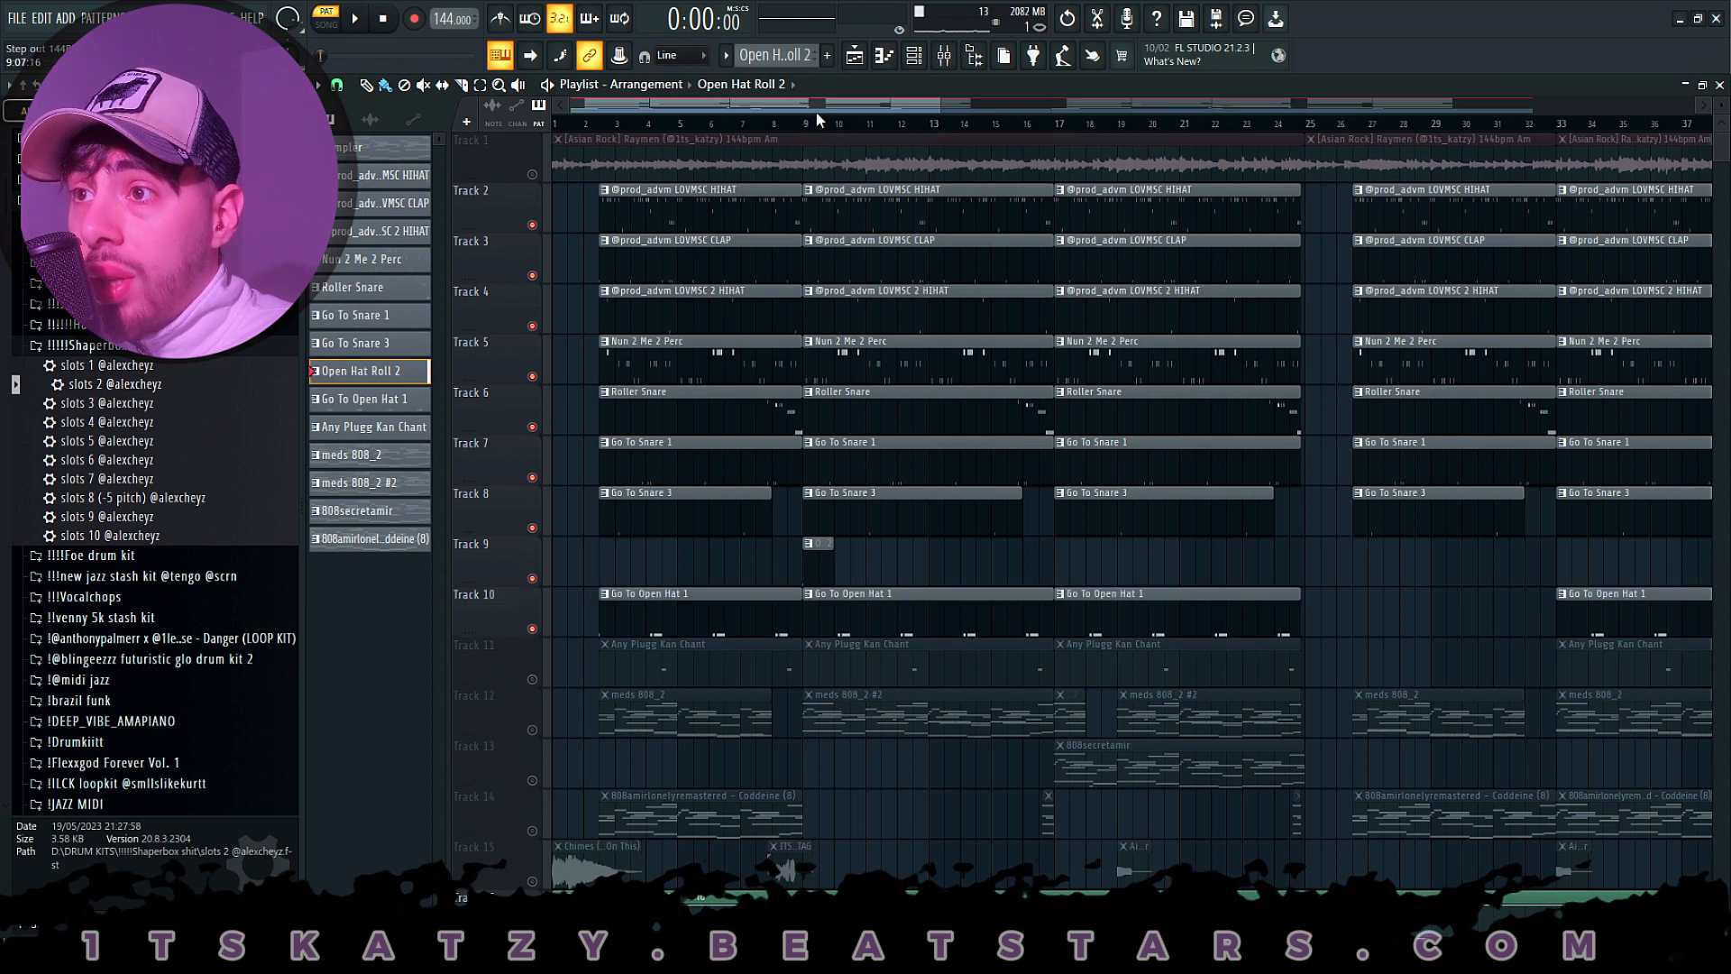
pyautogui.click(814, 112)
pyautogui.press('space')
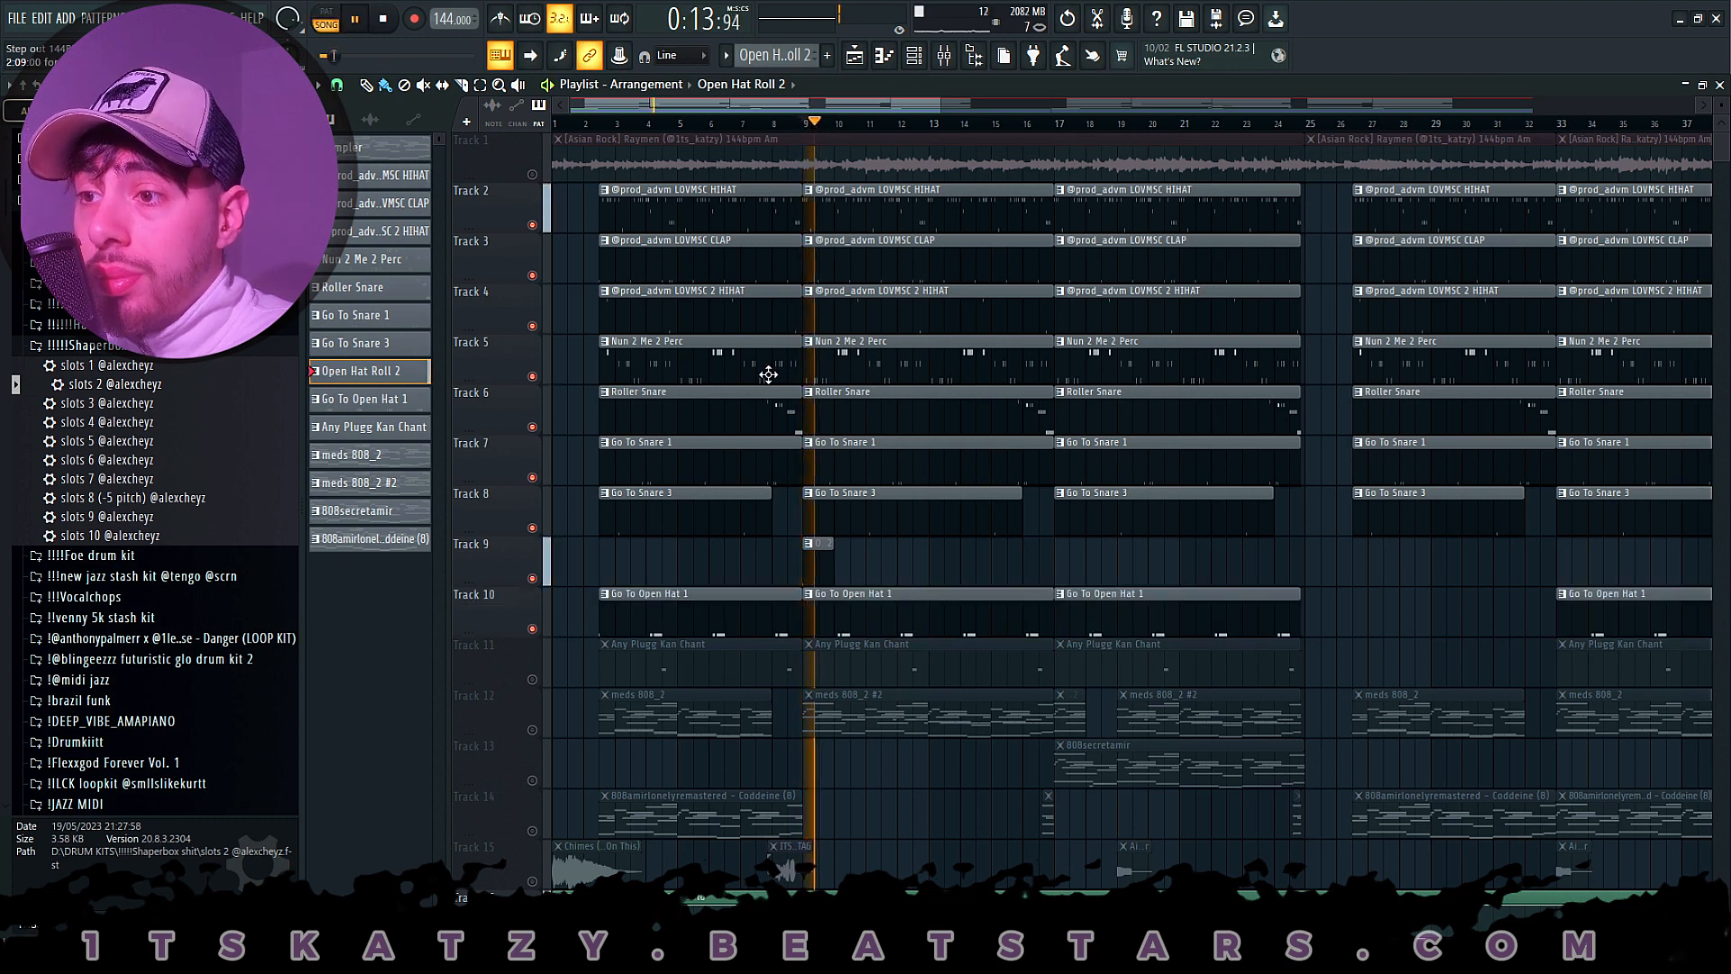
pyautogui.doubleClick(905, 615)
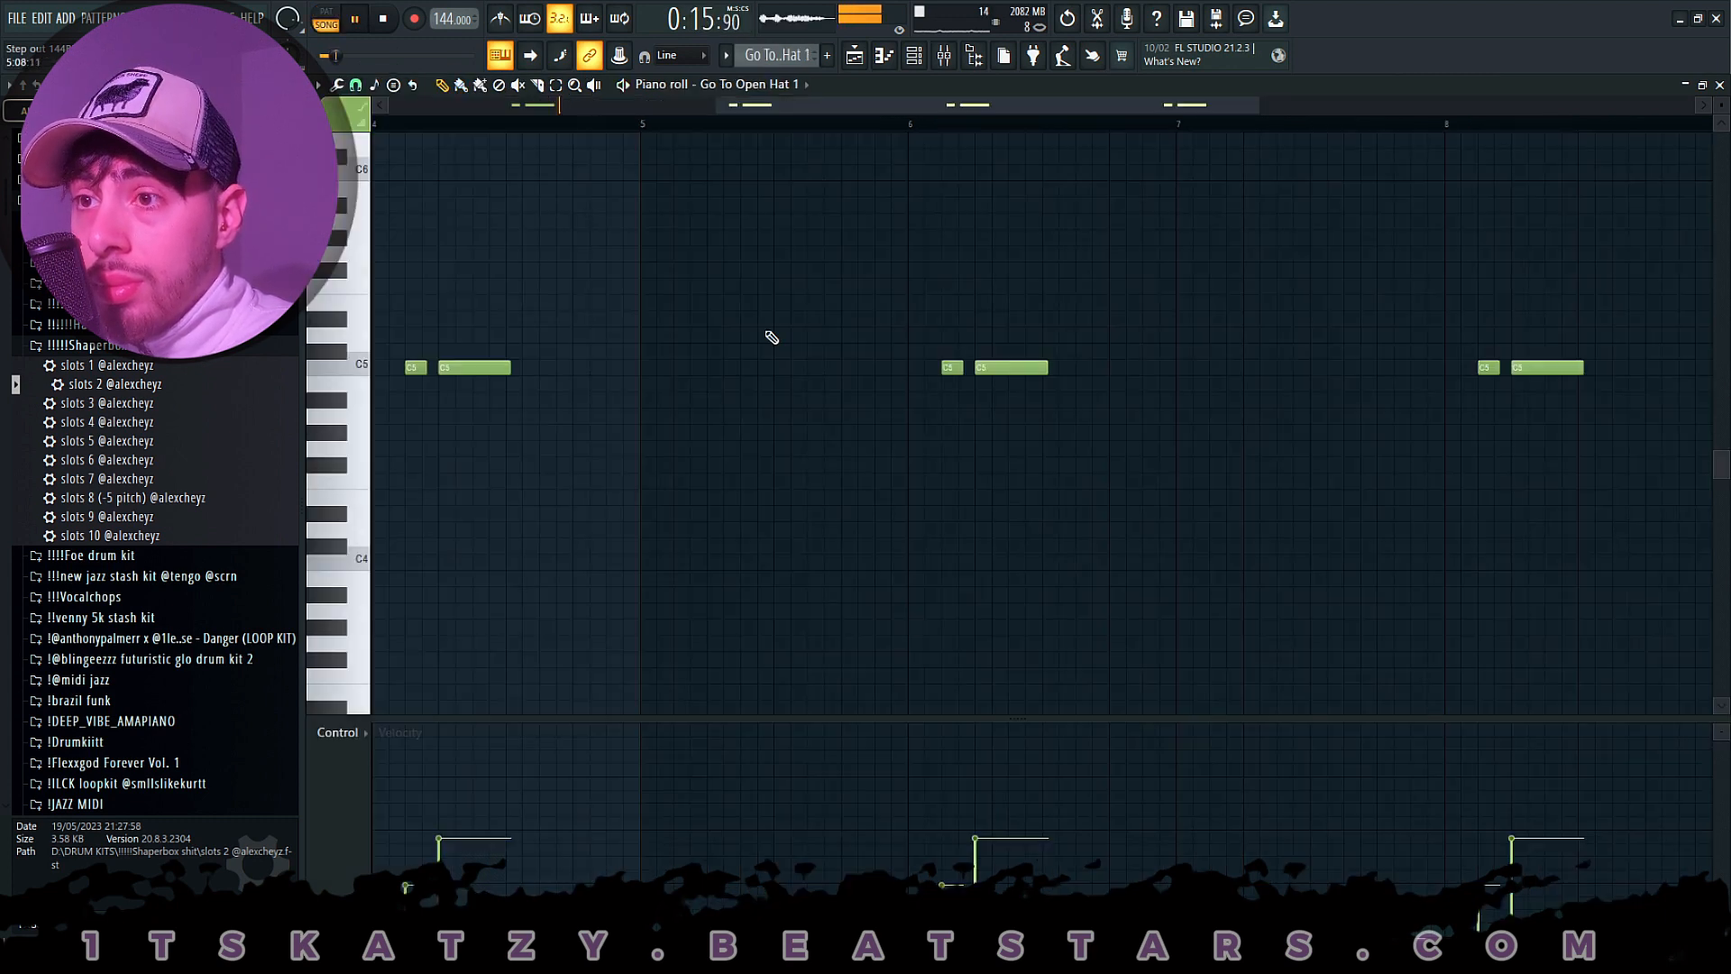
pyautogui.scroll(-3, 756, 134)
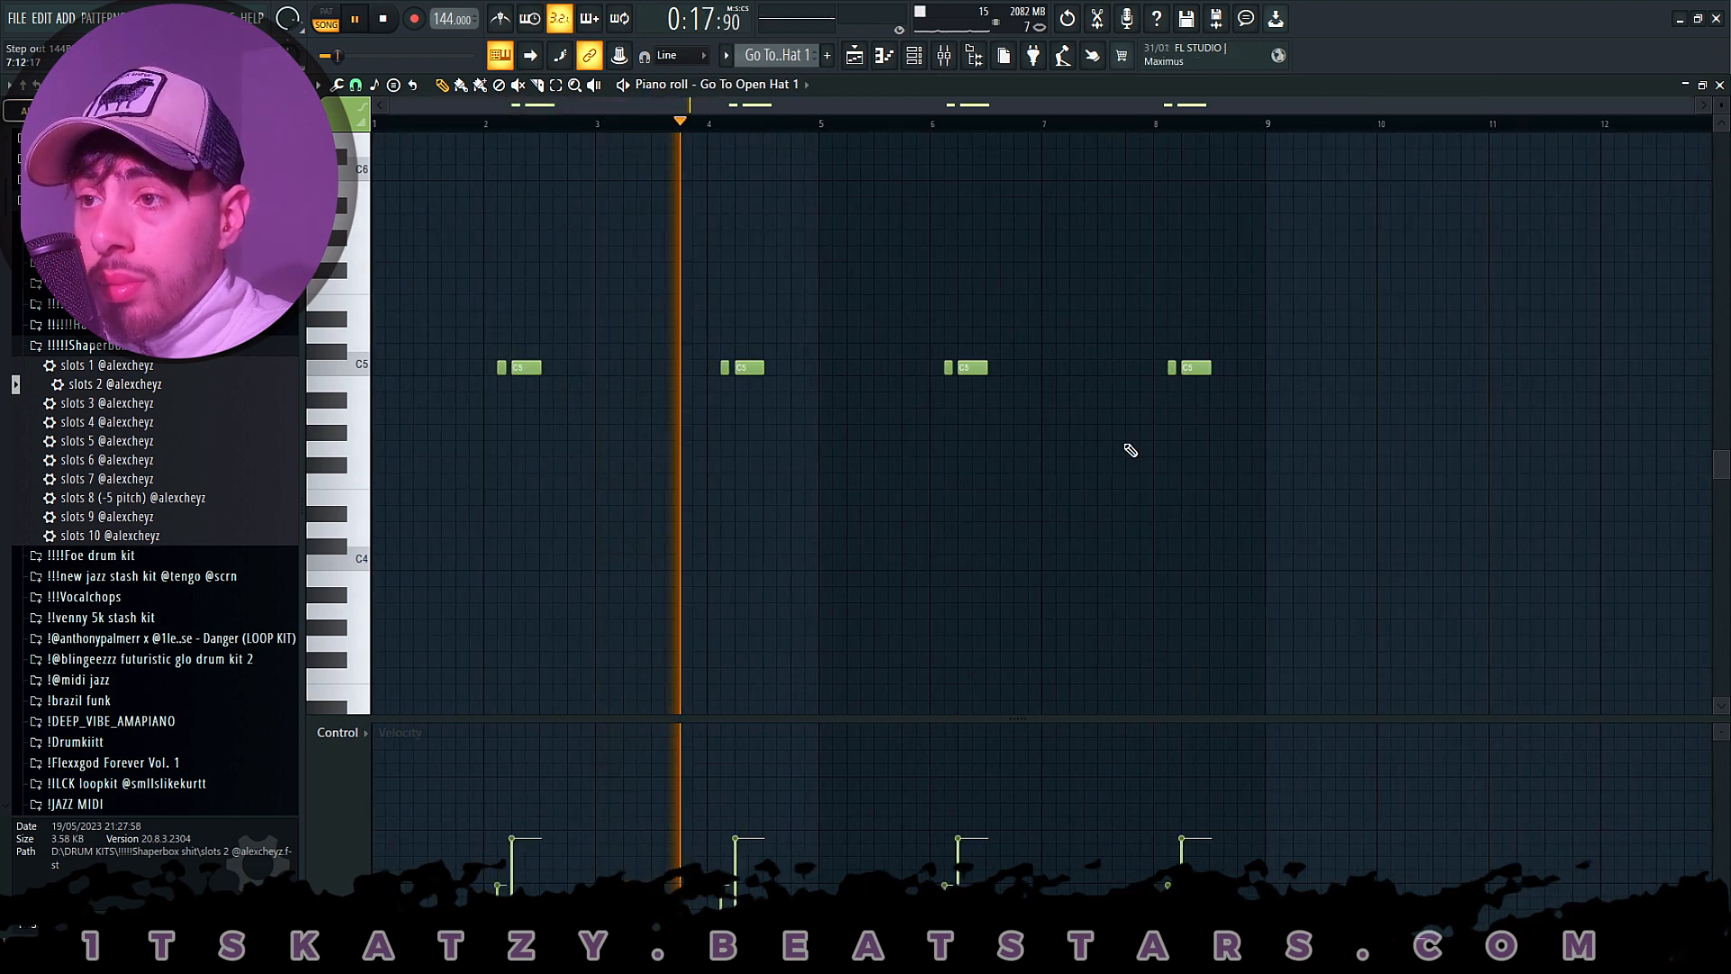
pyautogui.press('space')
pyautogui.click(856, 56)
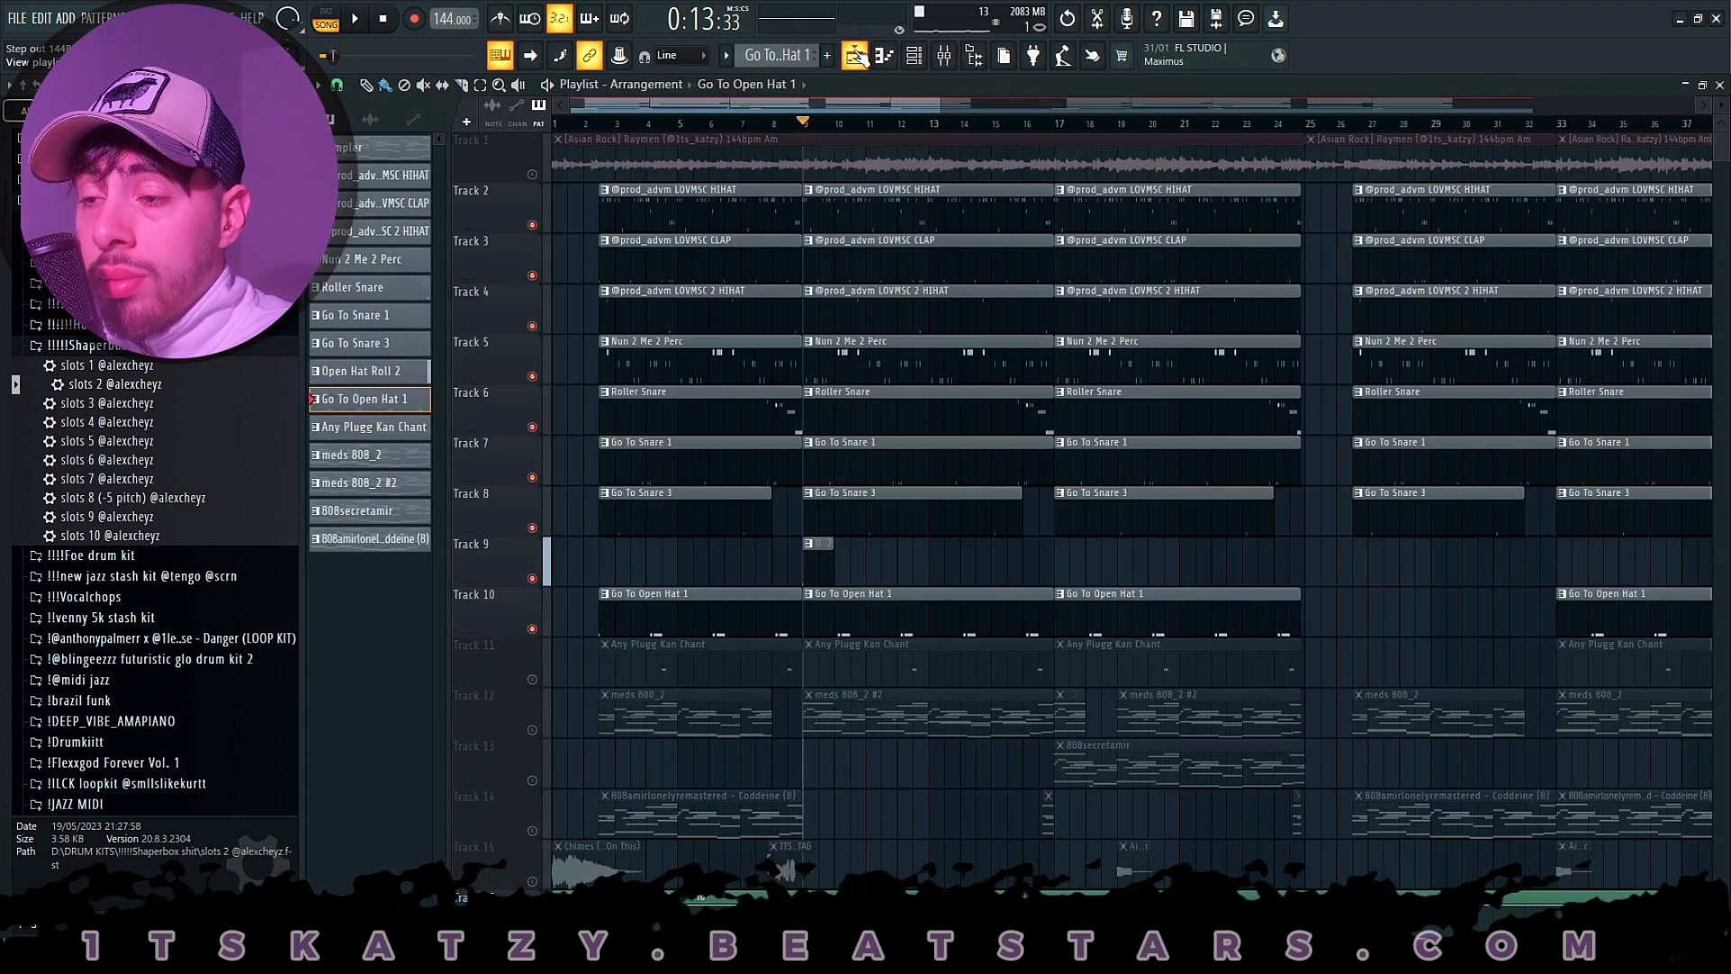
# - Open the Any Plugg Kan Chant clip's notes on Track 11, review them during playback, and replay the arrangement from bar 9
pyautogui.doubleClick(882, 663)
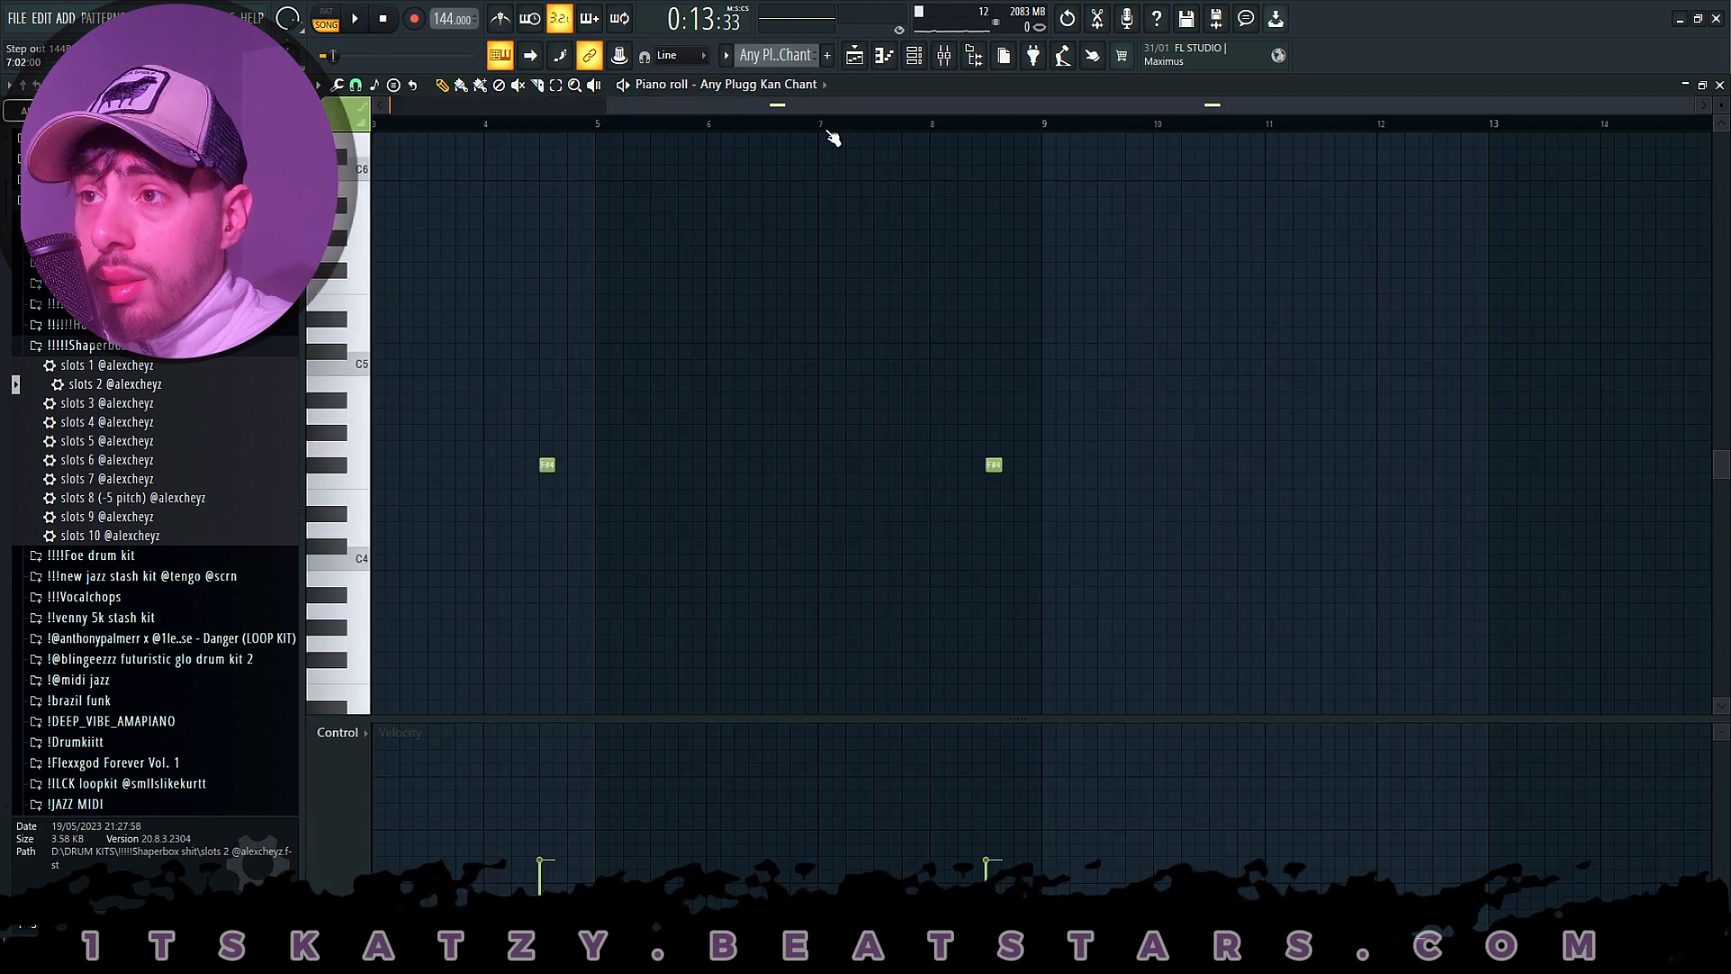
pyautogui.press('space')
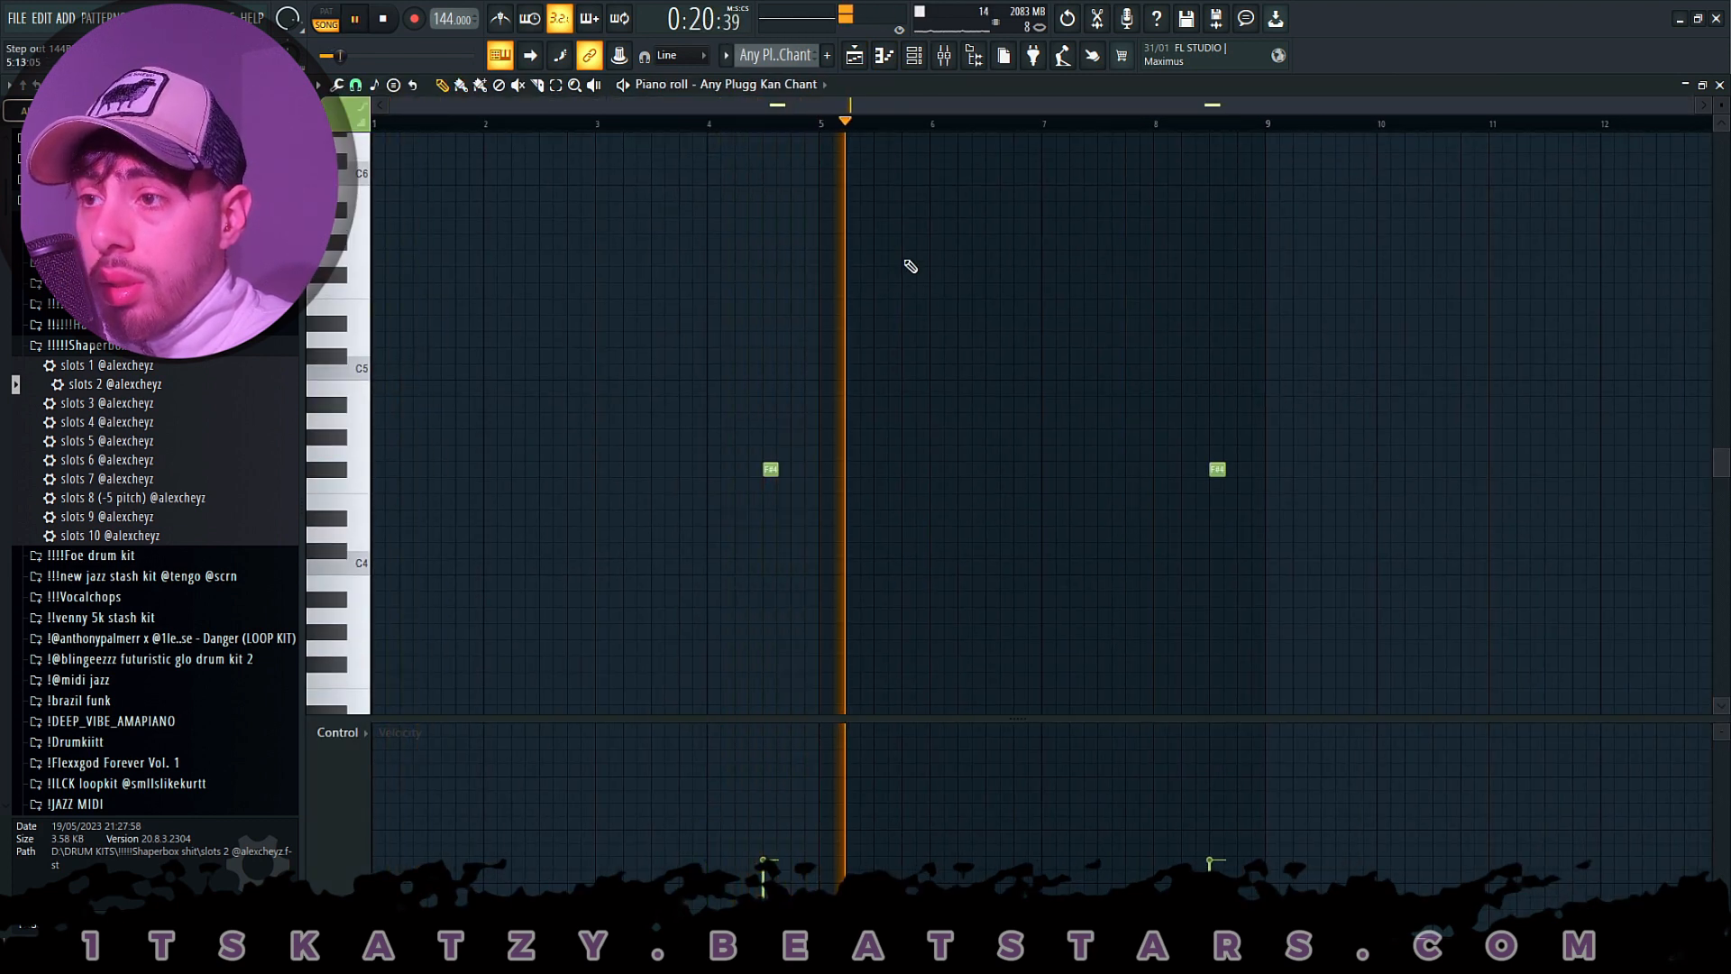
pyautogui.press('space')
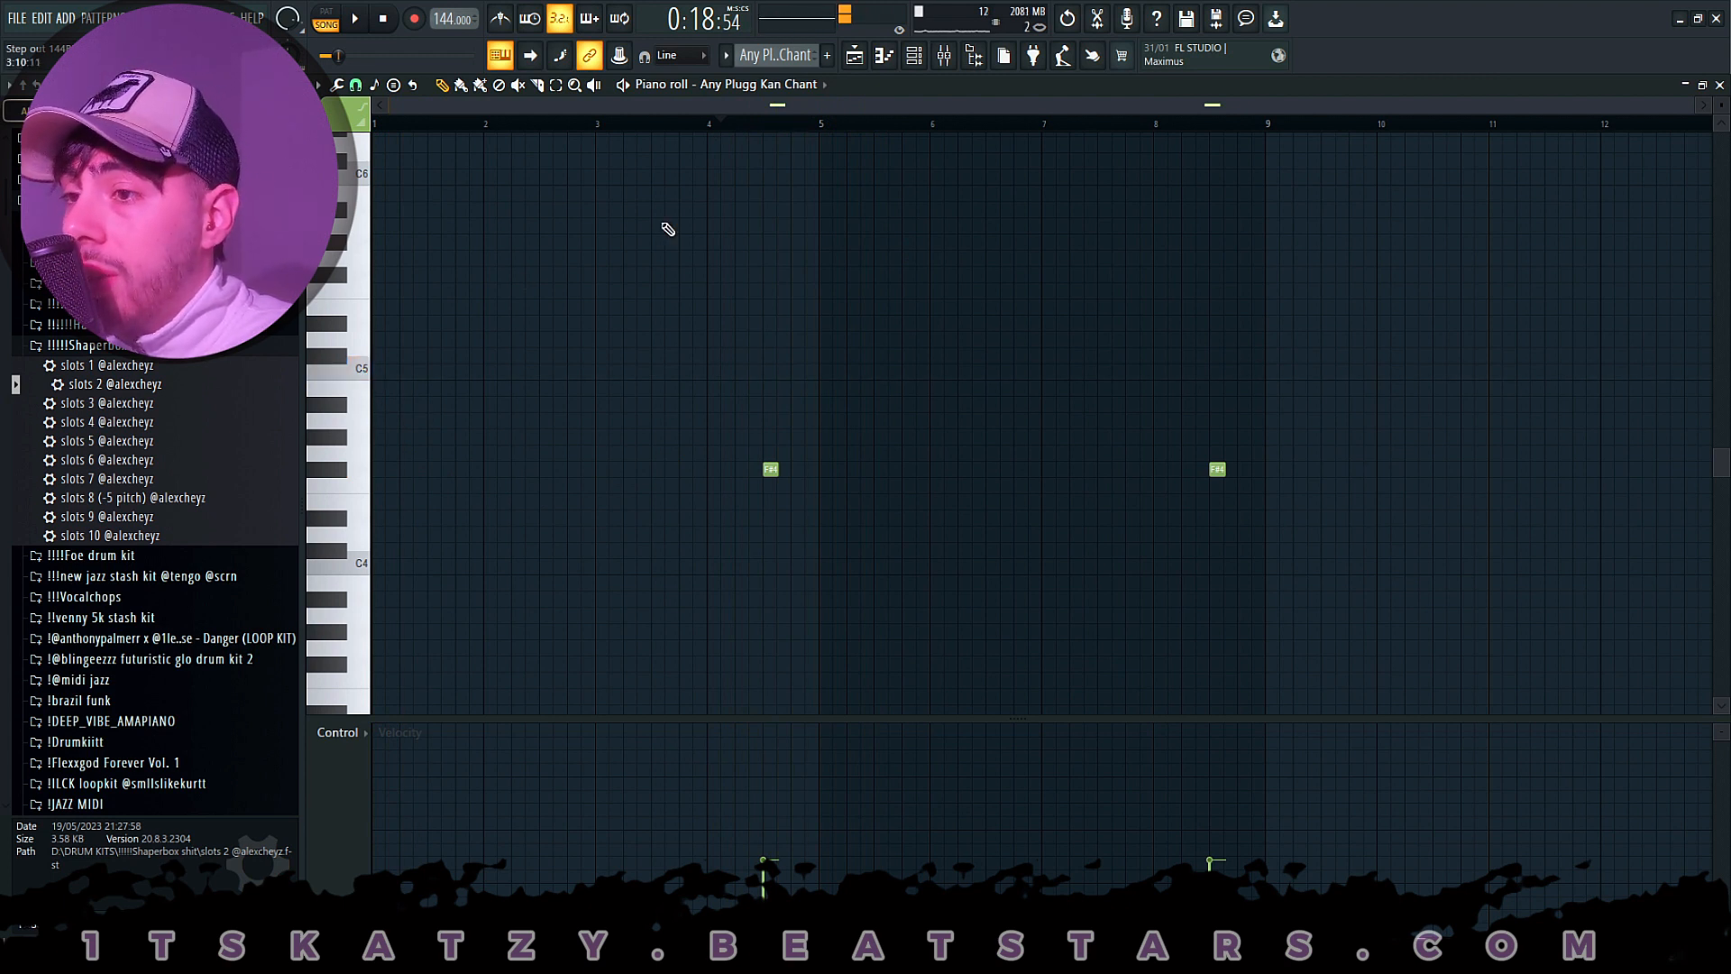
pyautogui.press('space')
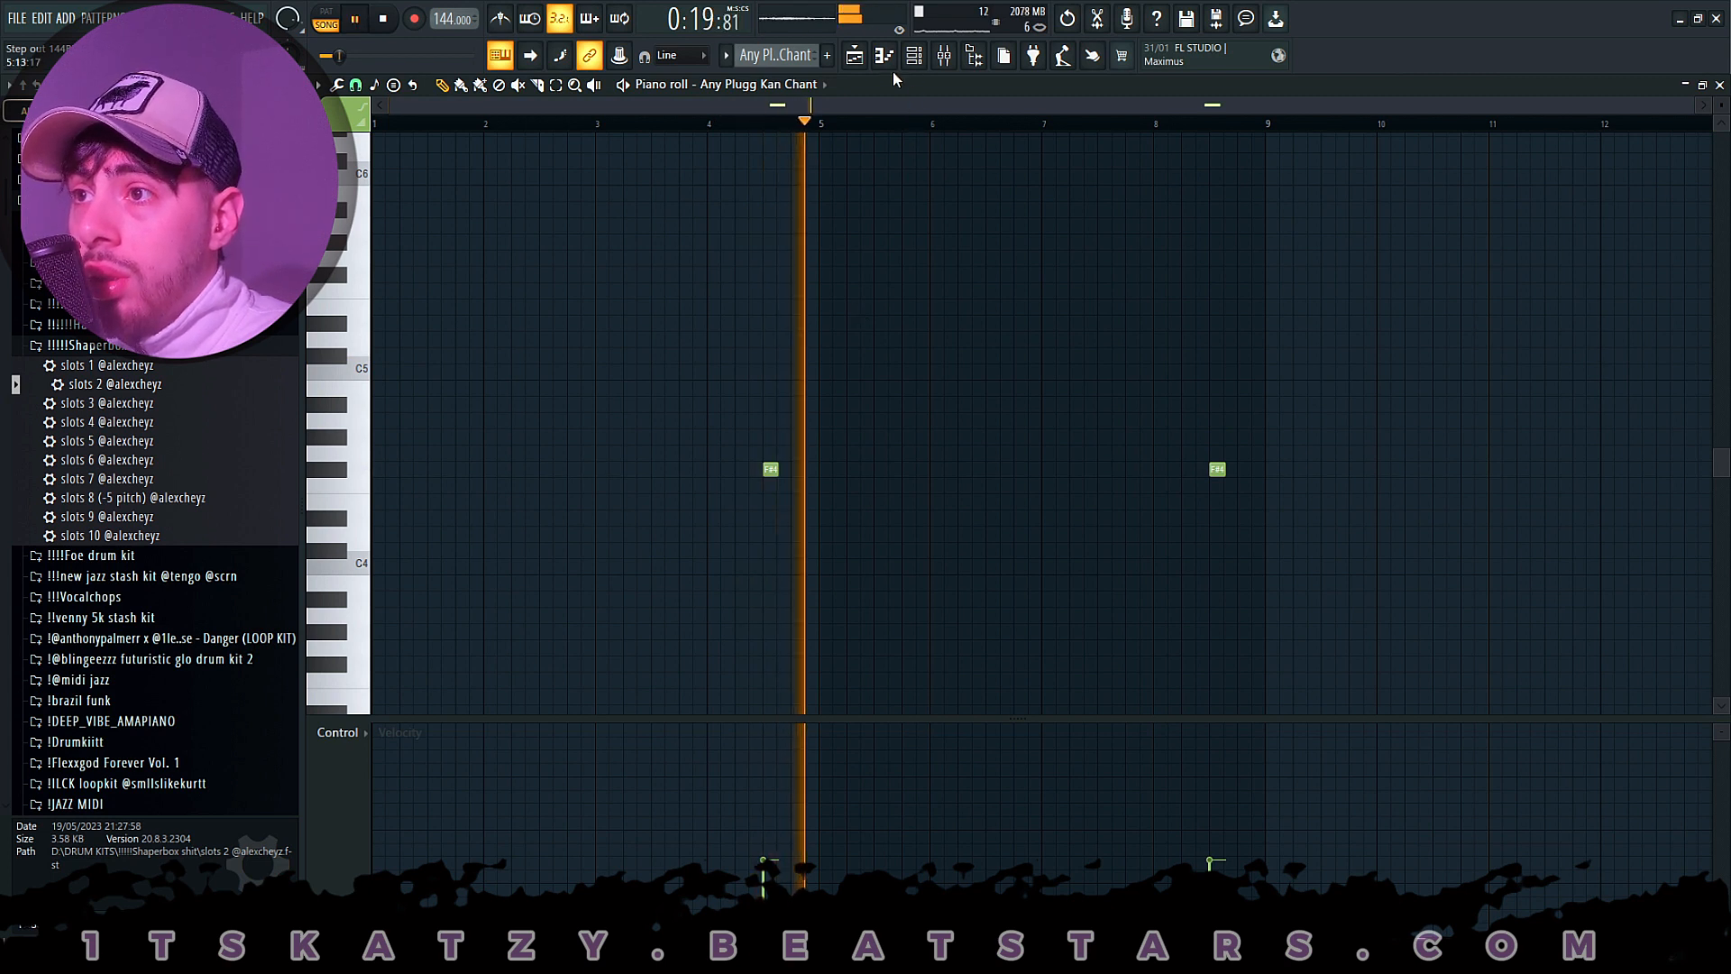
pyautogui.press('space')
pyautogui.click(855, 55)
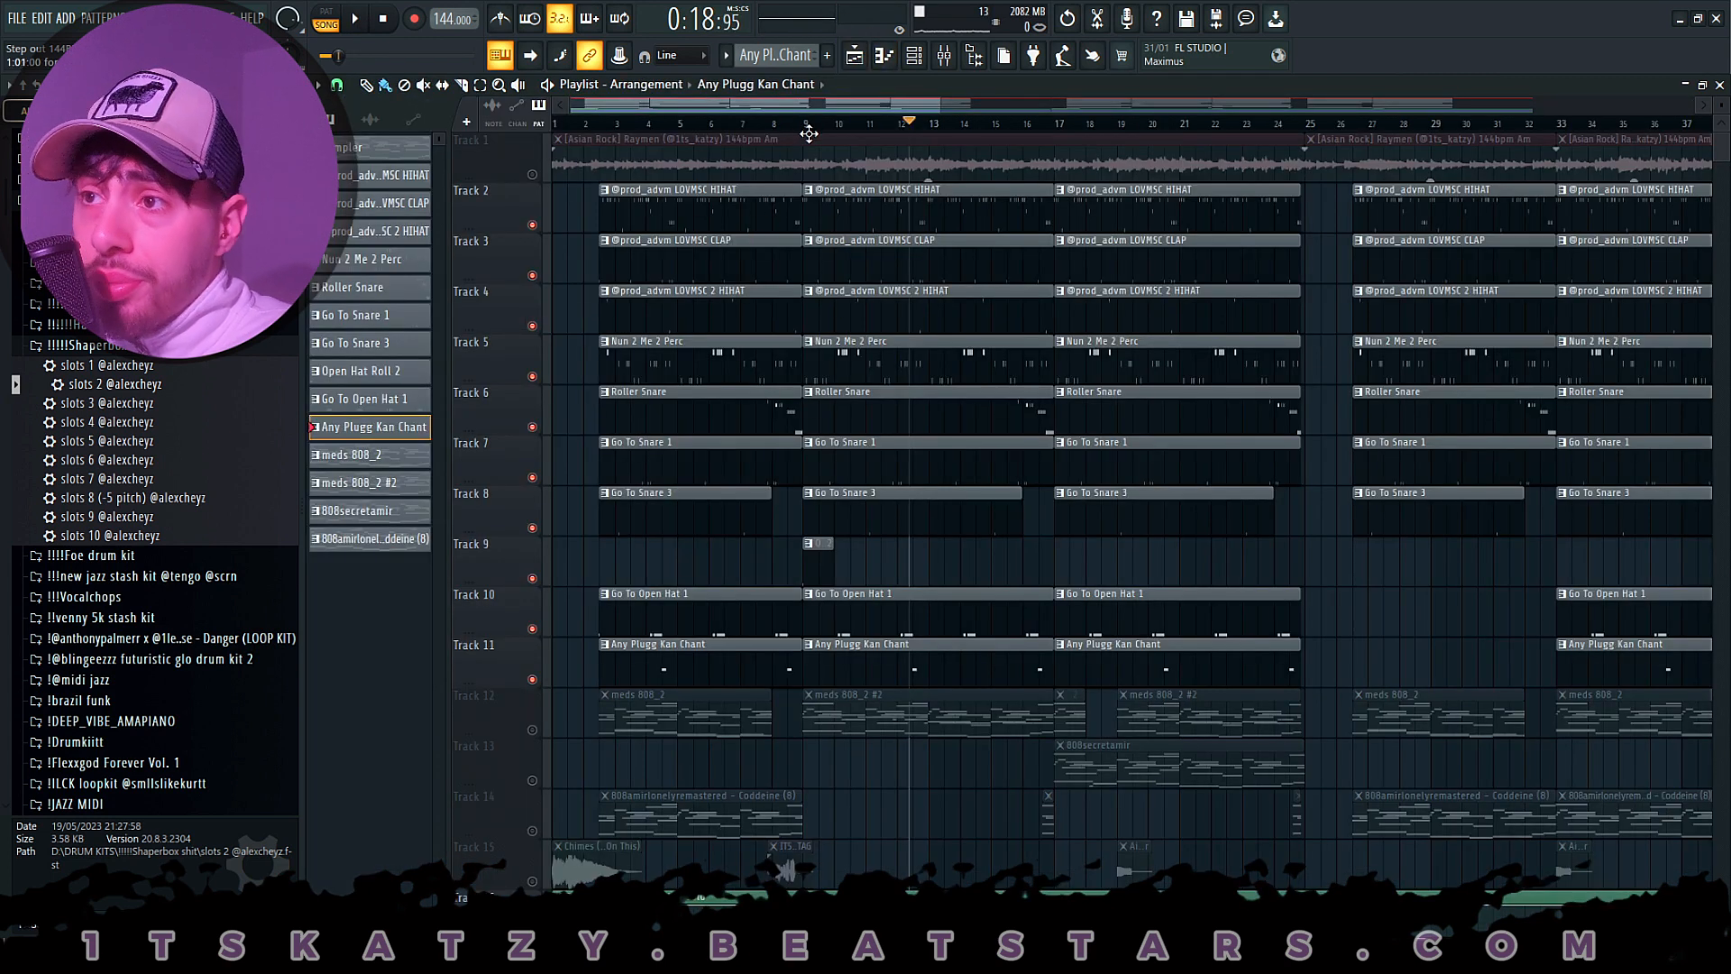
pyautogui.click(811, 134)
pyautogui.press('space')
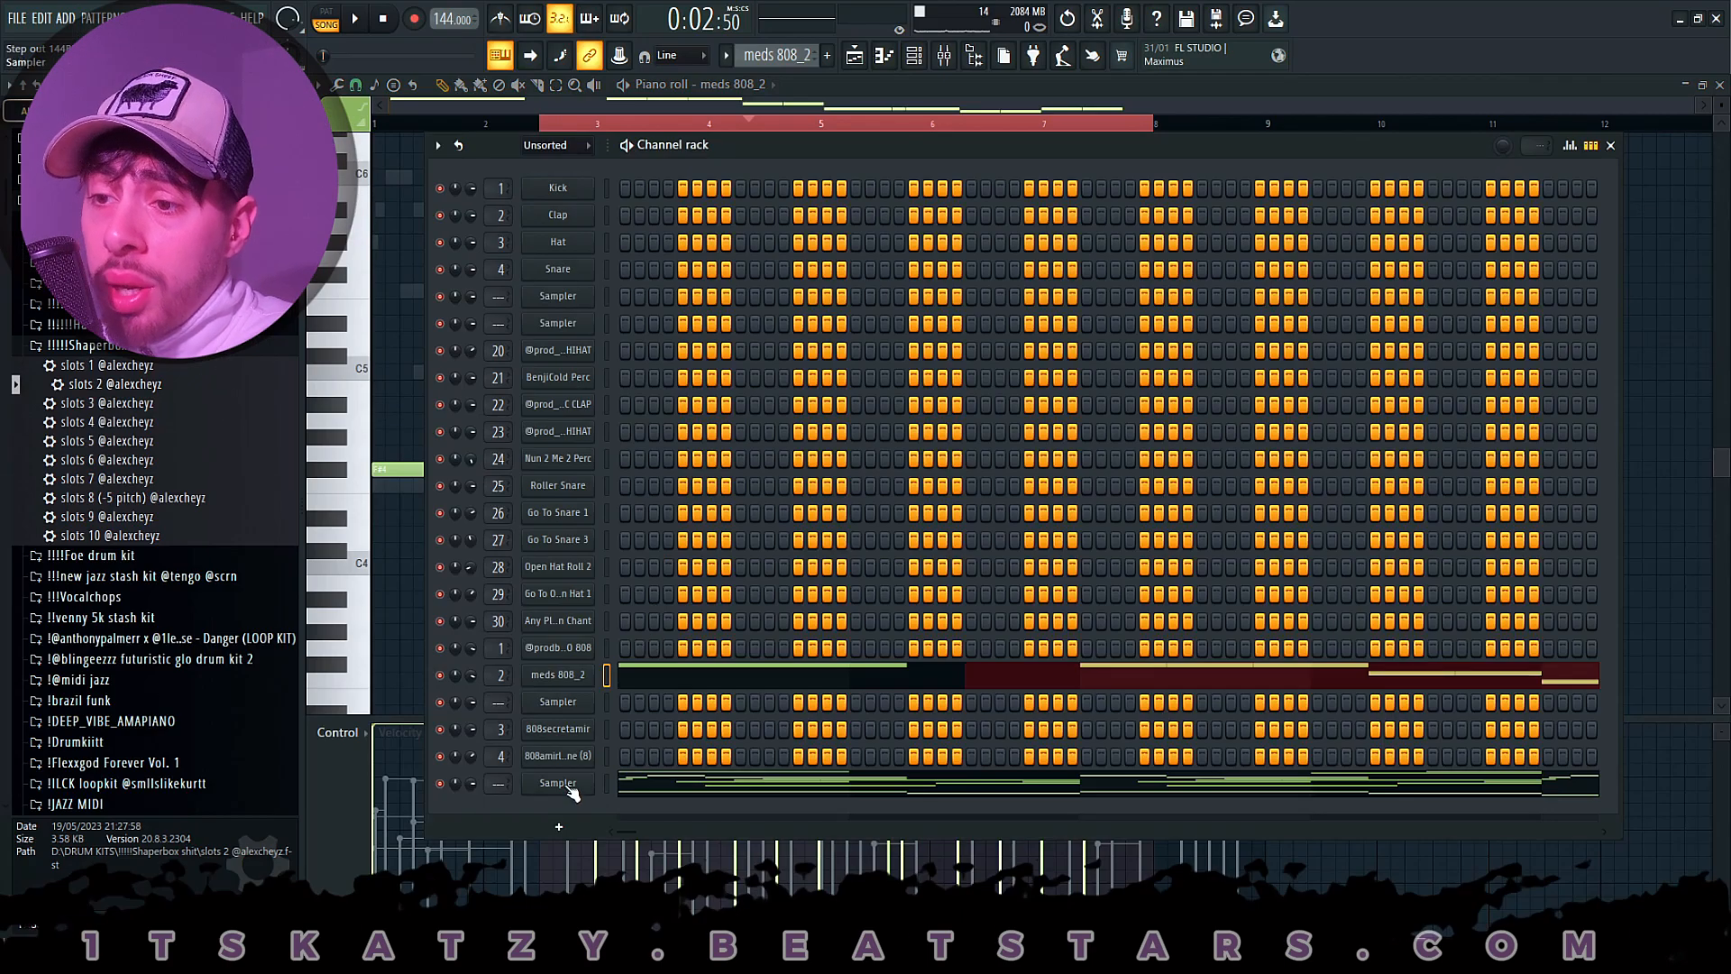
# - Open the last Sampler channel's melody notes in the meds 808_2 pattern, switch to the 808 notes, and select them all for comparison
pyautogui.rightClick(565, 786)
pyautogui.click(656, 682)
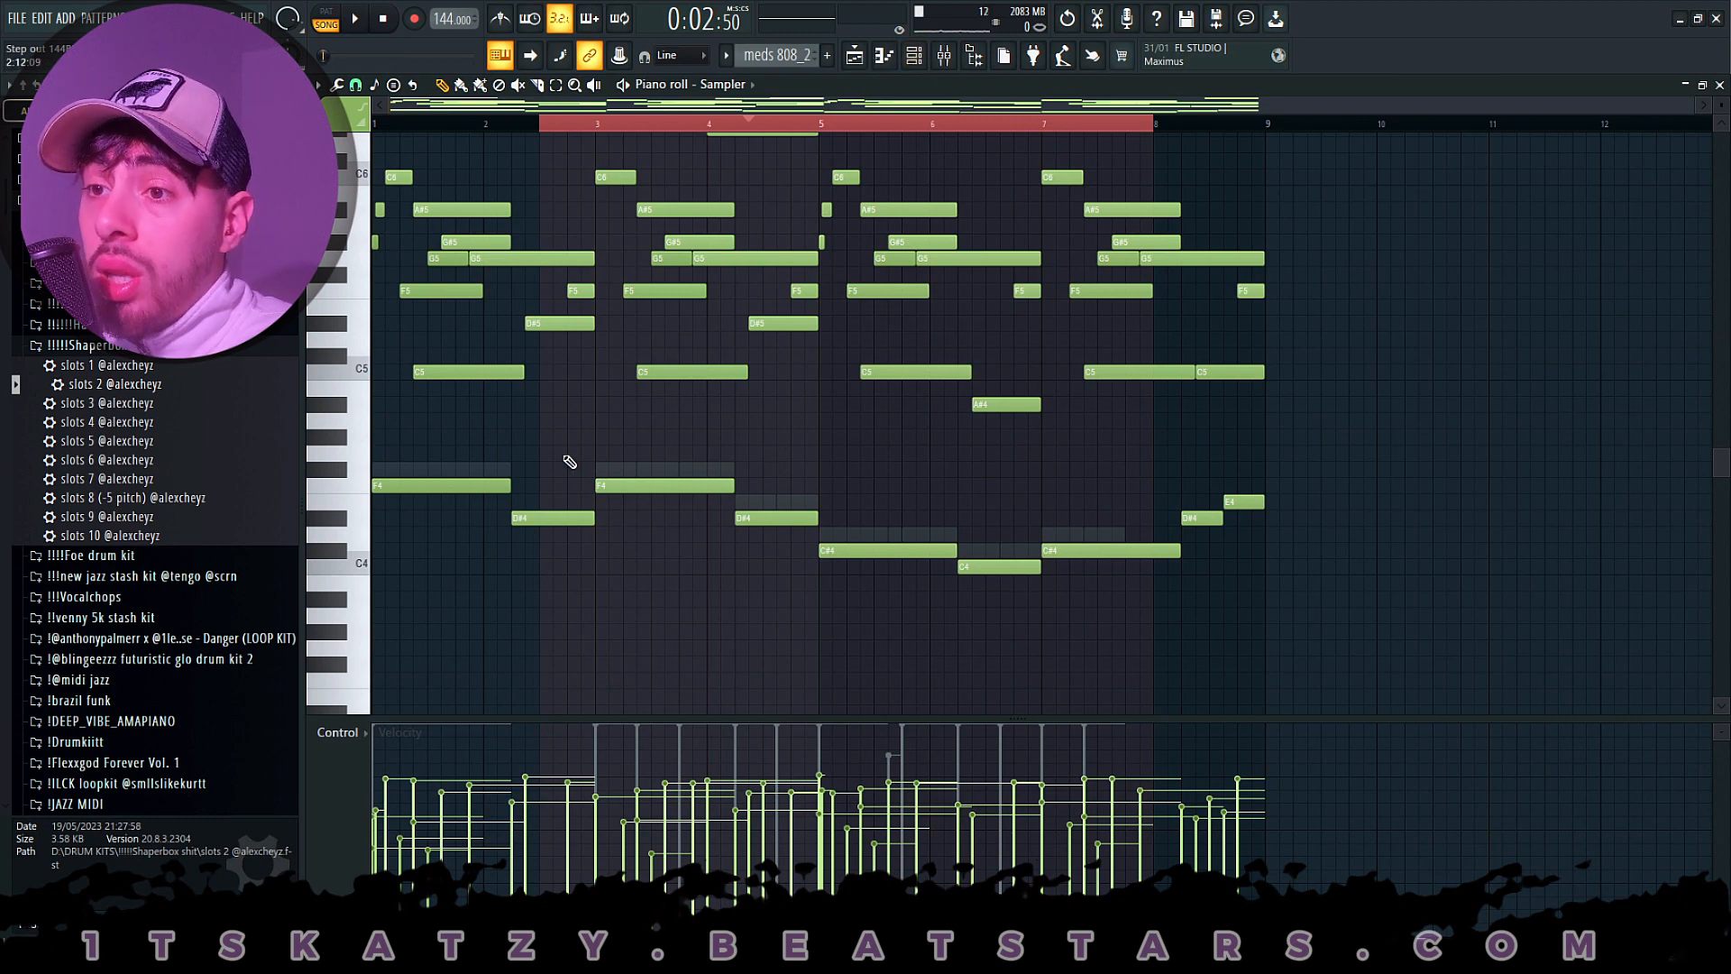
pyautogui.rightClick(505, 470)
pyautogui.rightClick(505, 471)
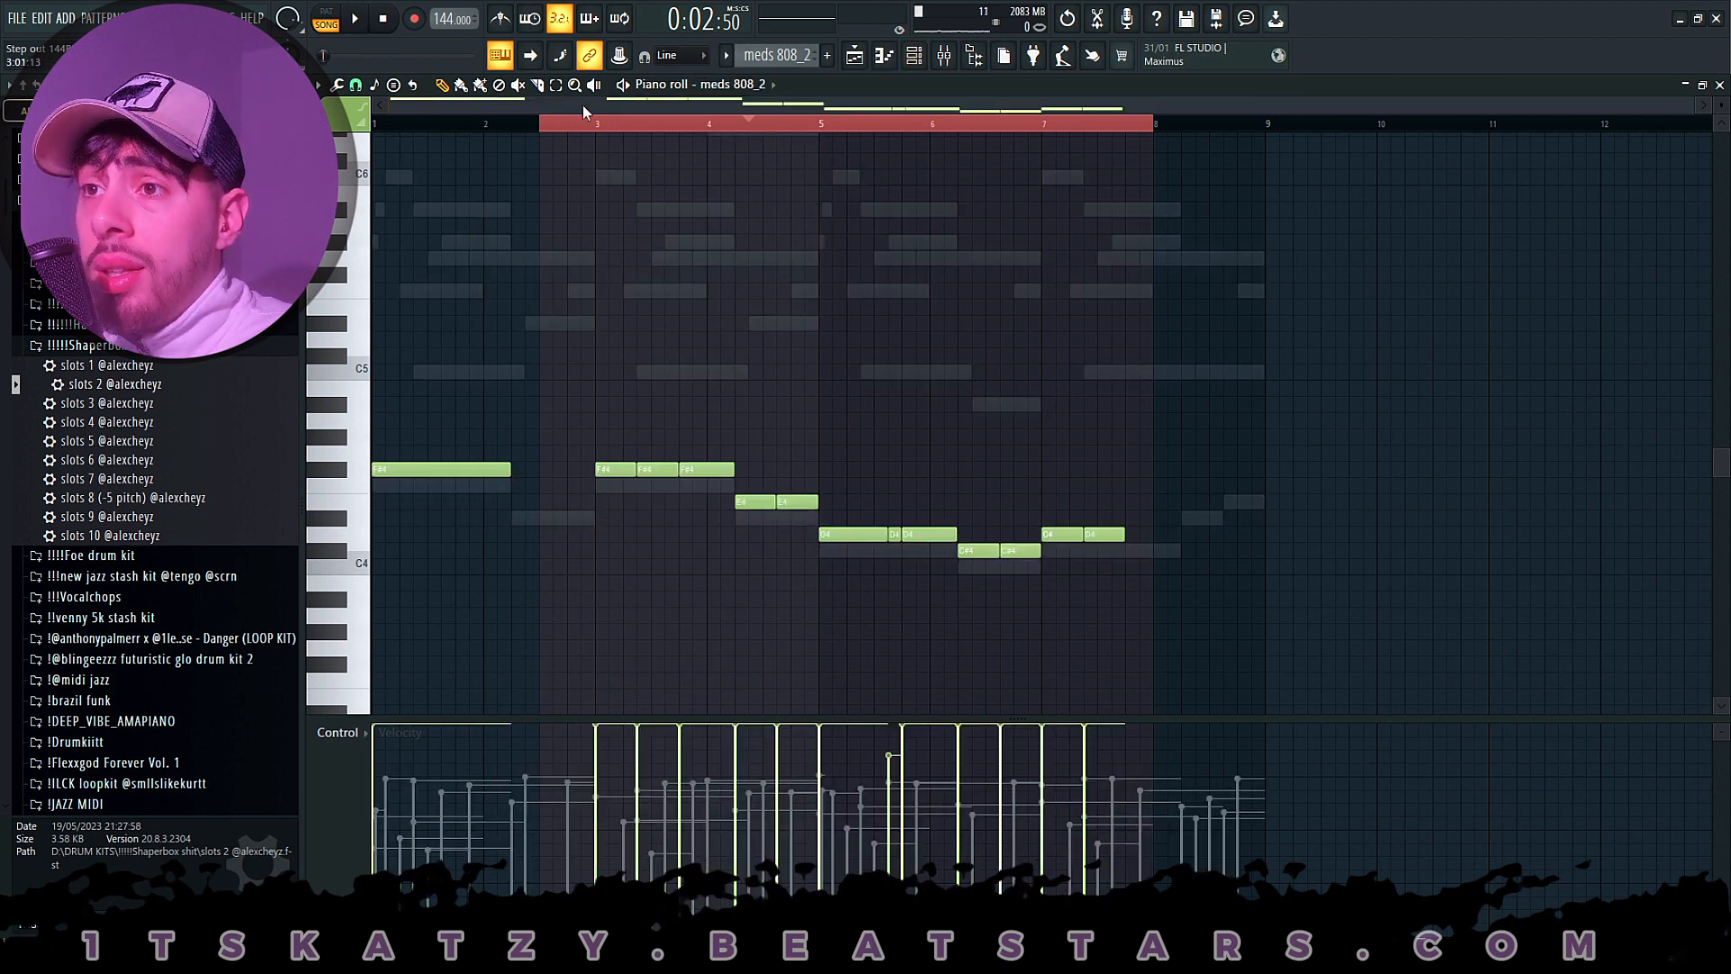
pyautogui.moveTo(1303, 366); pyautogui.dragTo(373, 656)
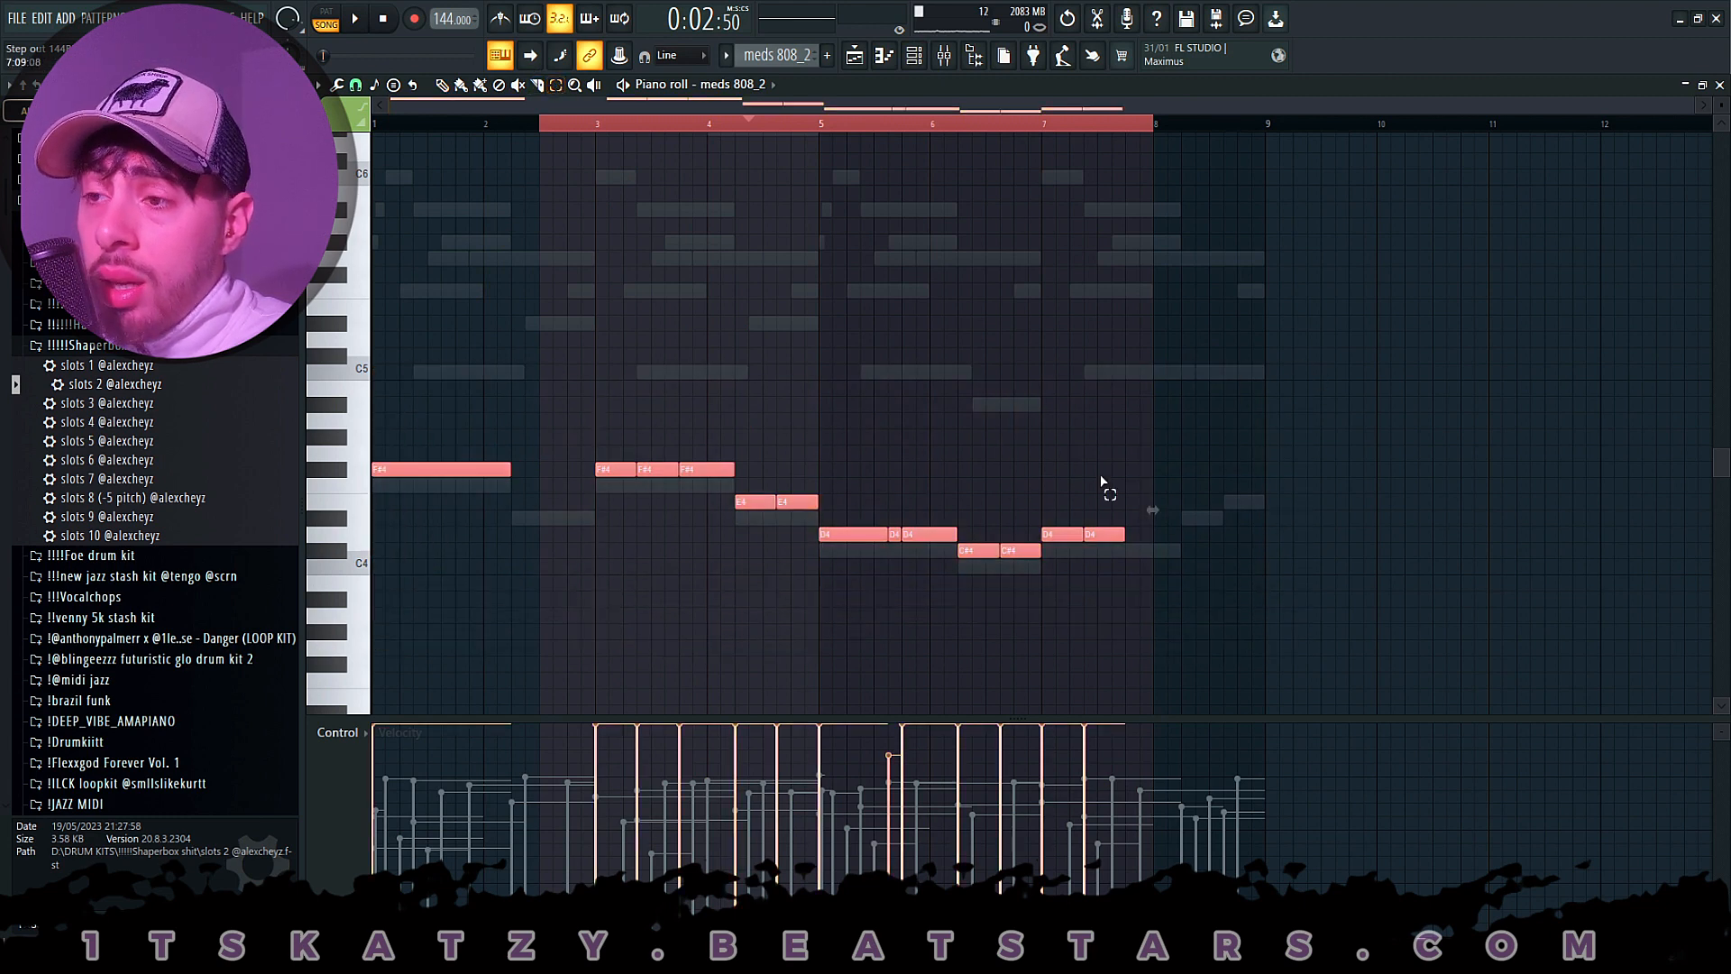
pyautogui.moveTo(1233, 382); pyautogui.dragTo(140, 674)
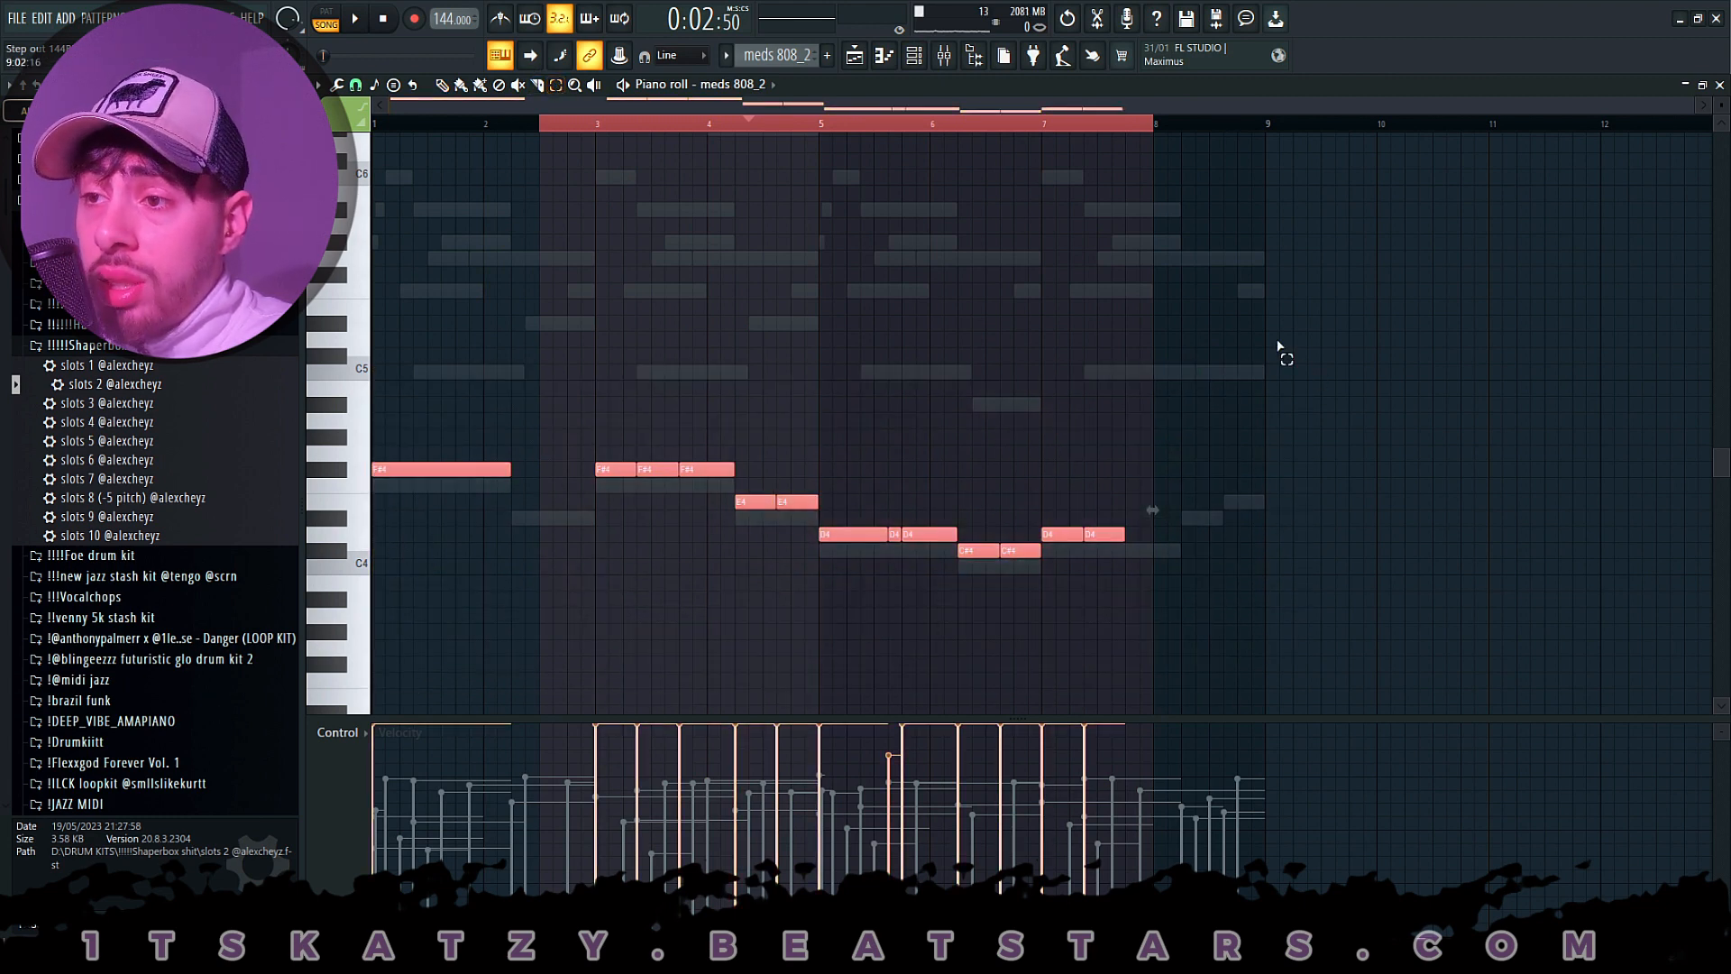
# - Select all the 808 notes in the meds 808_2 pattern, then highlight them pitch by pitch from the piano keys to compare them
pyautogui.moveTo(1291, 348); pyautogui.dragTo(365, 673)
pyautogui.click(404, 485)
pyautogui.click(358, 469)
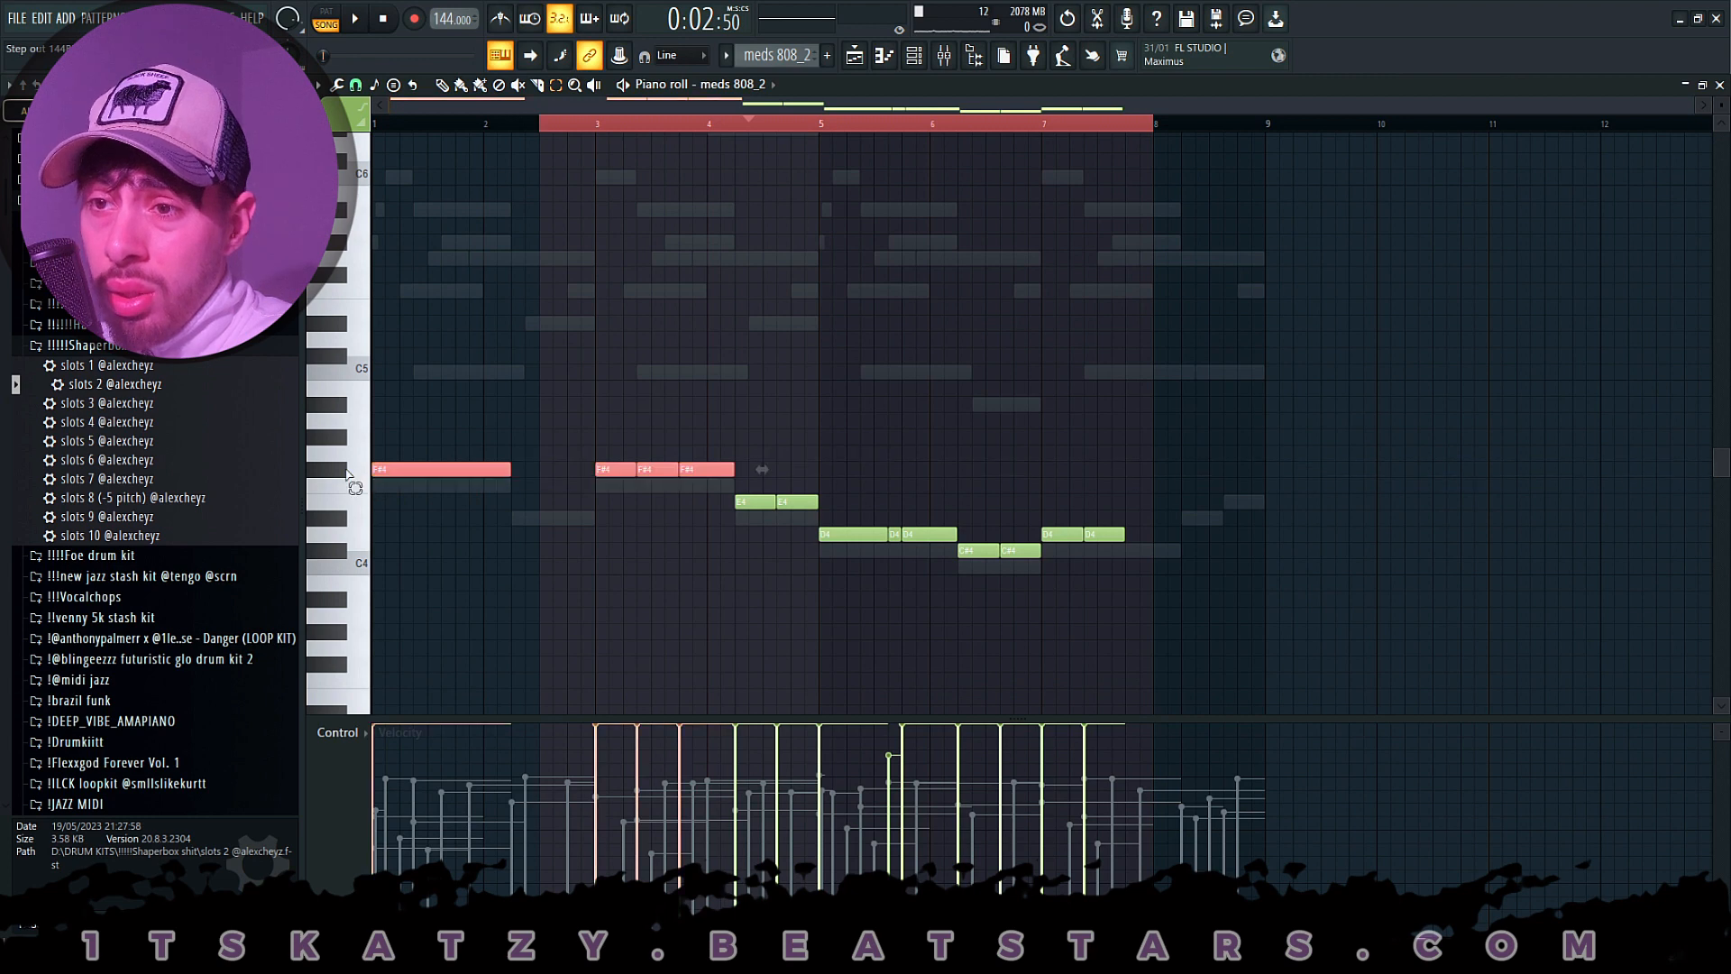
pyautogui.click(358, 502)
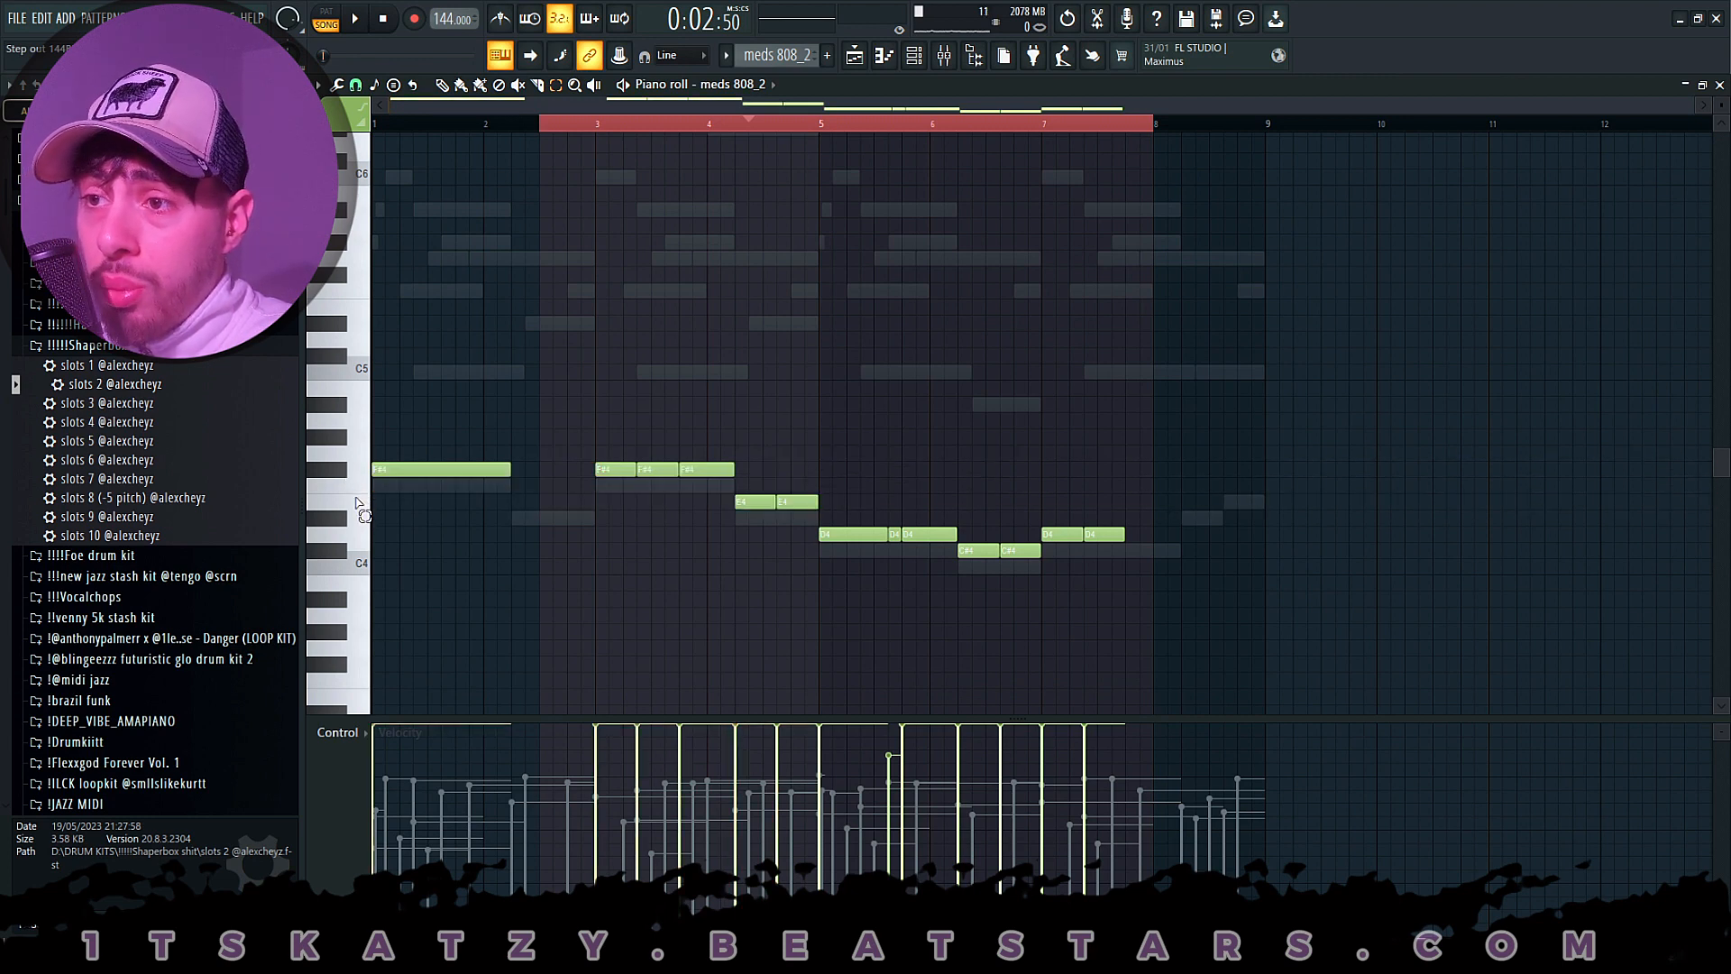
pyautogui.click(360, 520)
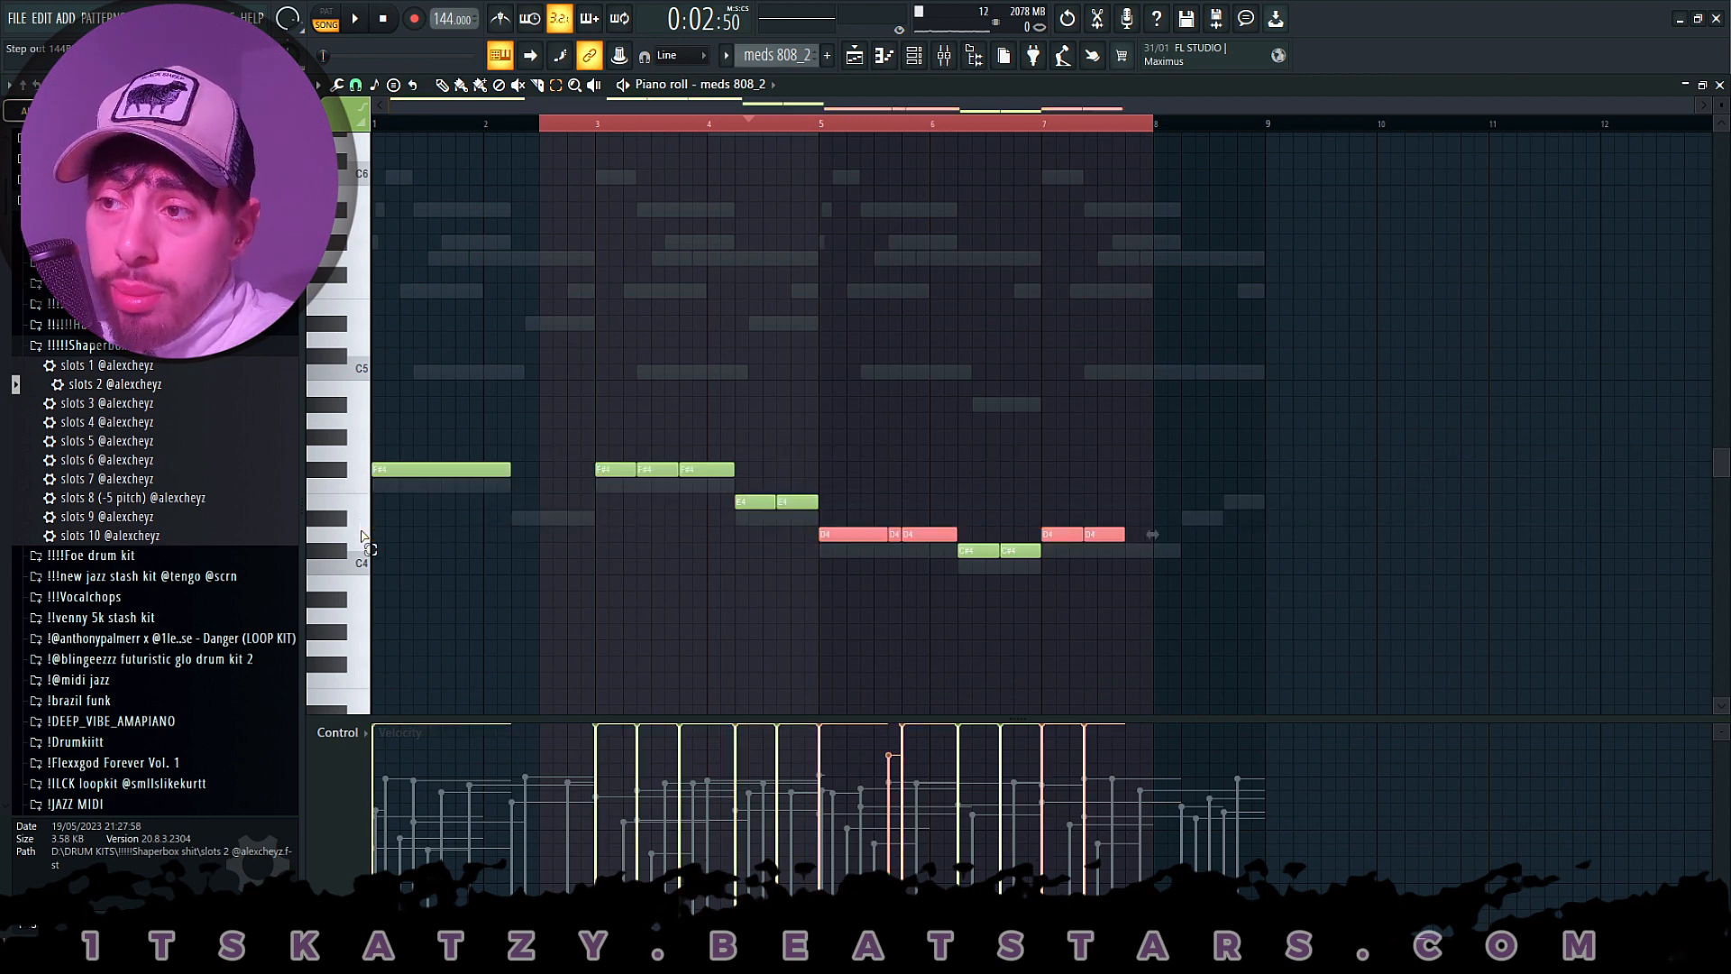
# - Shift all the meds 808_2 notes down one semitone, move them back up, deselect them and return to the playlist
pyautogui.hotkey('ctrl', 'a')
pyautogui.press('Down')
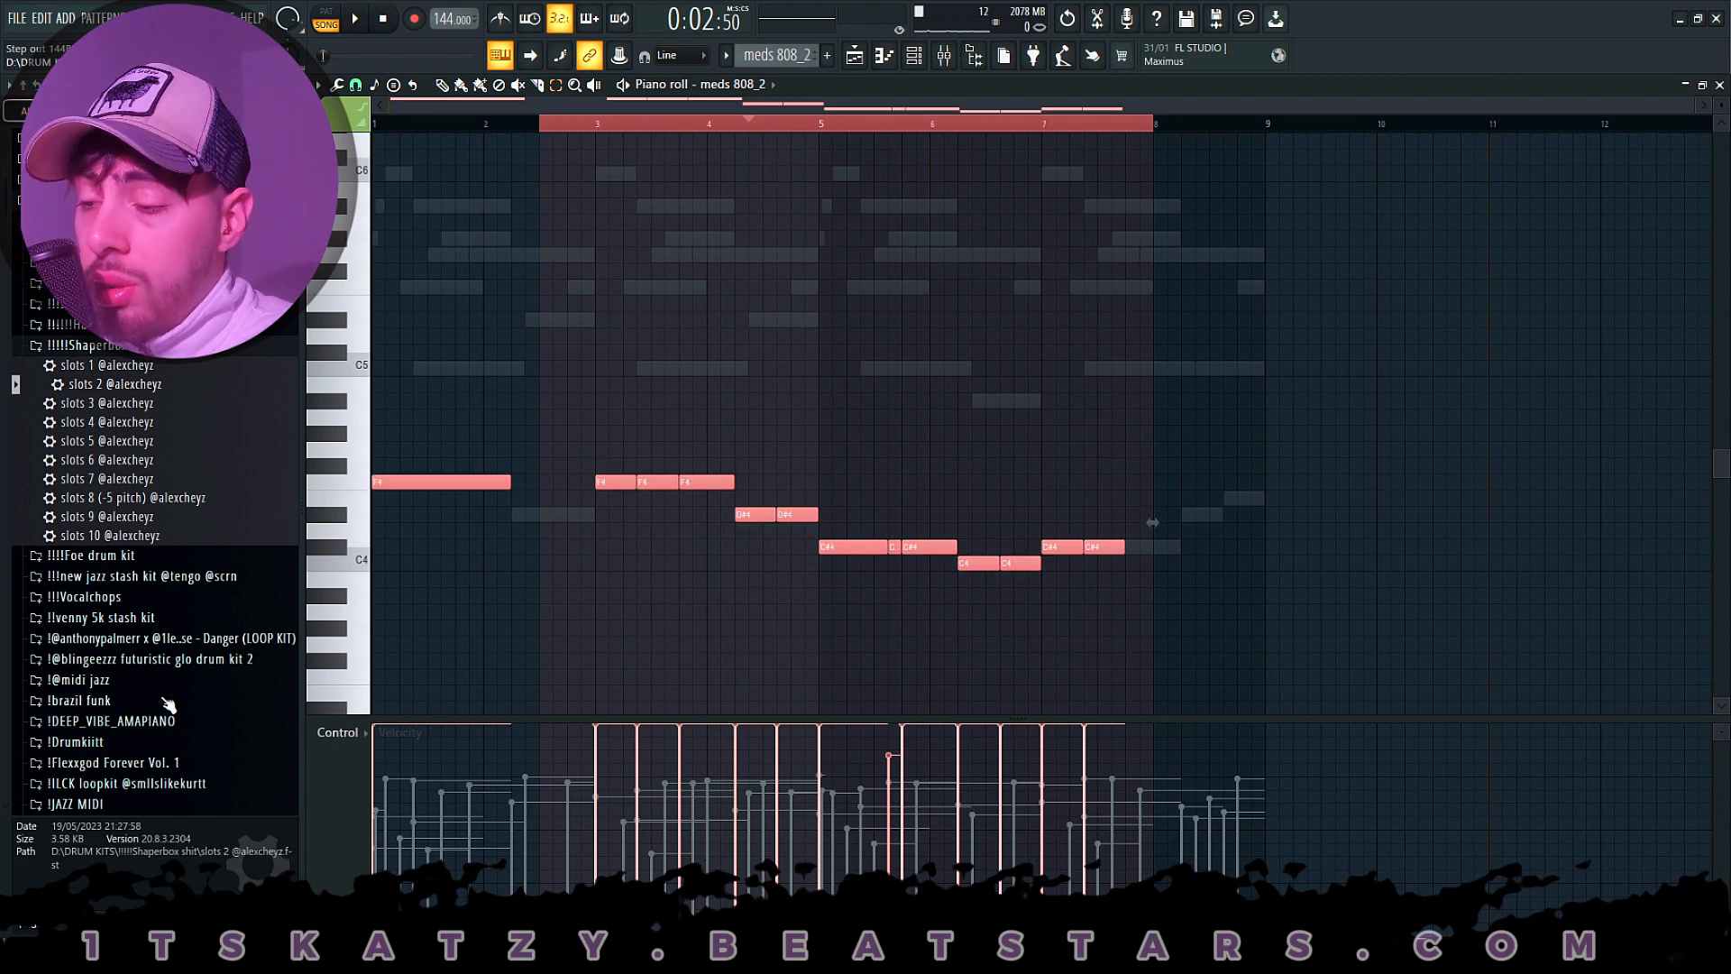
pyautogui.press('Up')
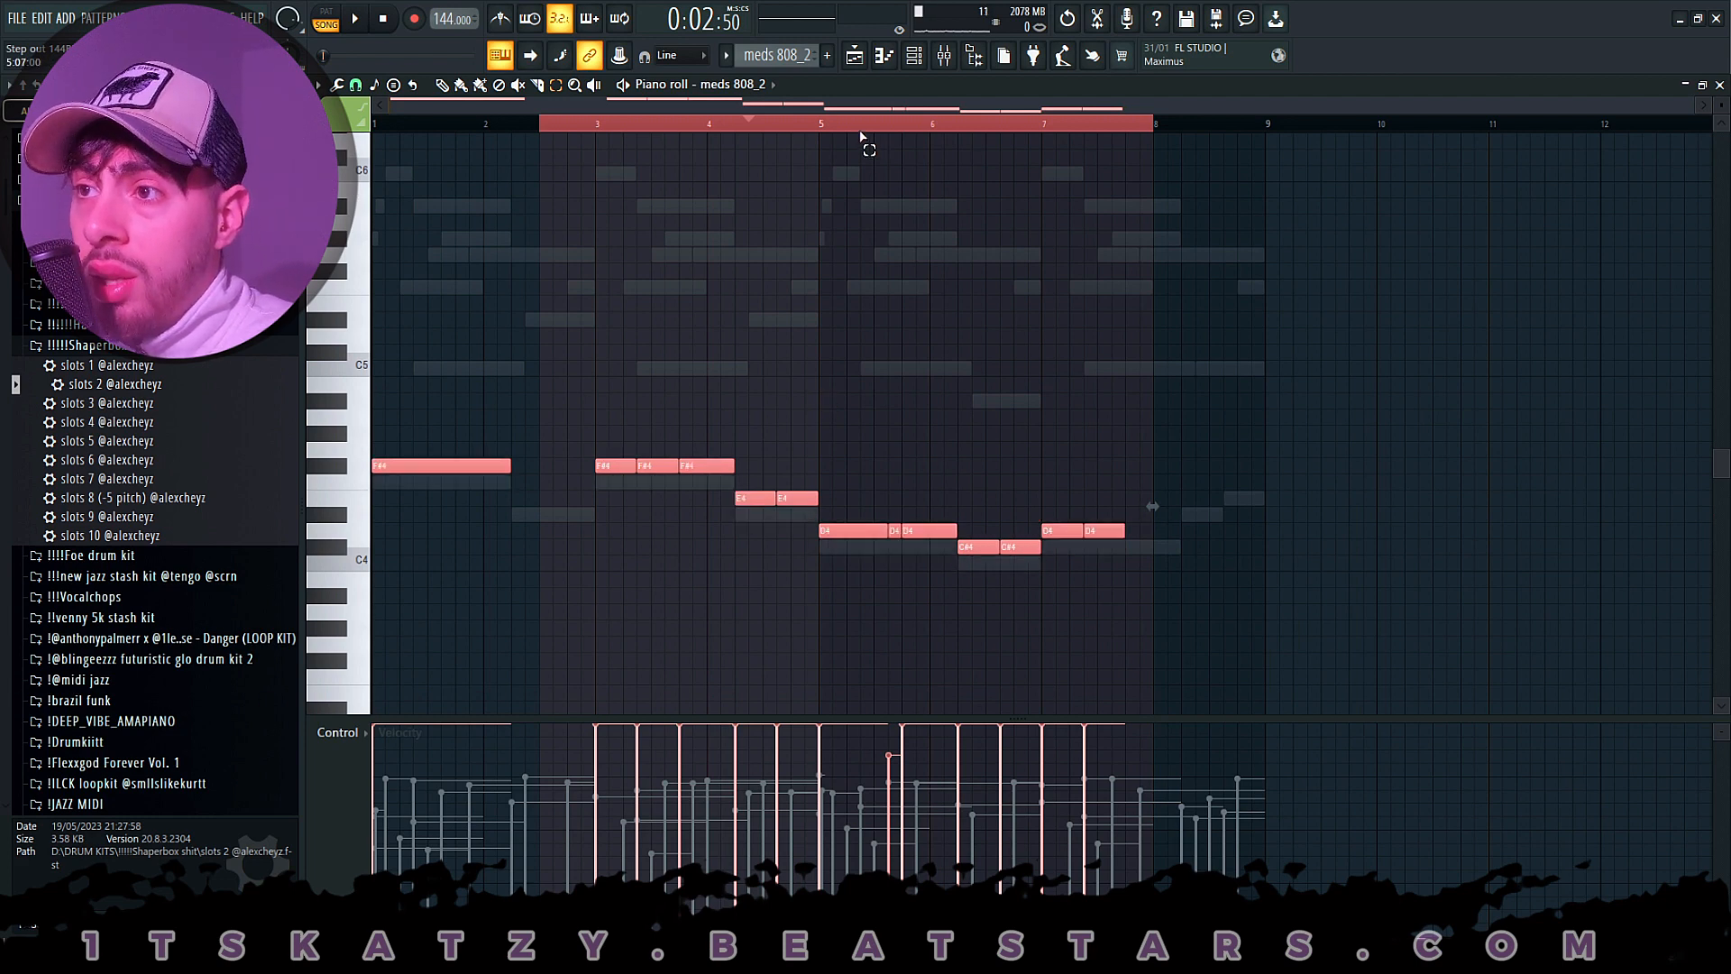
pyautogui.click(863, 127)
pyautogui.press('F5')
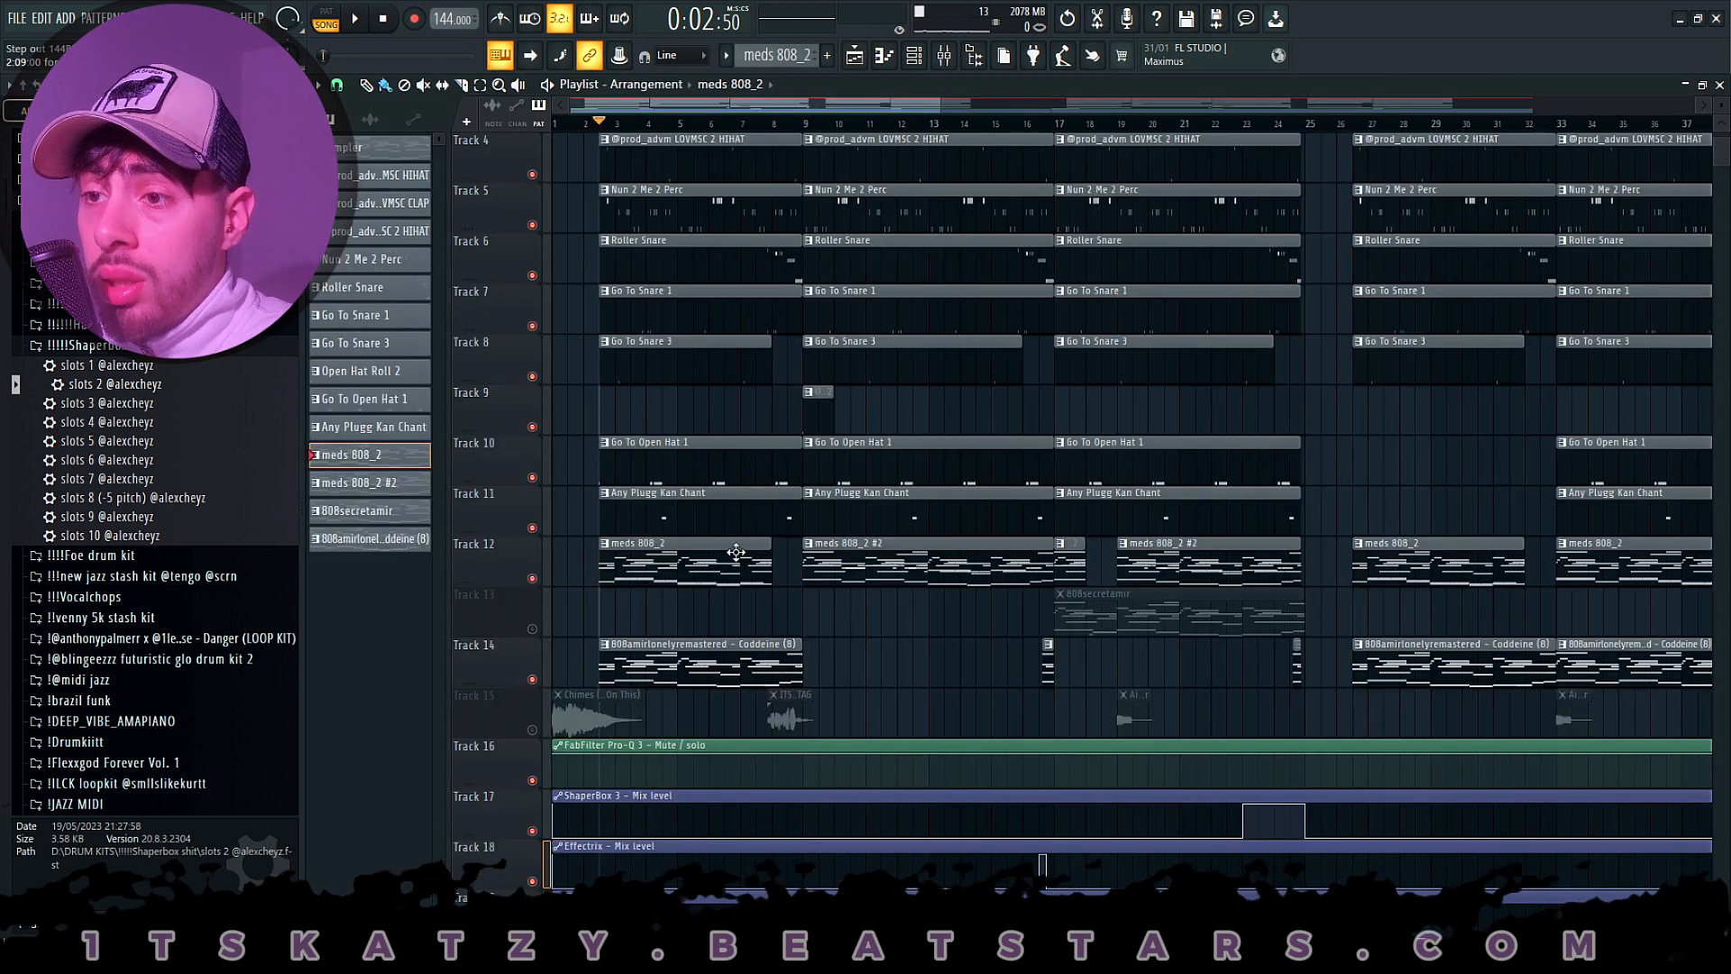
# - Open the first meds 808_2 clip's notes on Track 12, play them in pattern mode, stop and return to the playlist
pyautogui.doubleClick(699, 561)
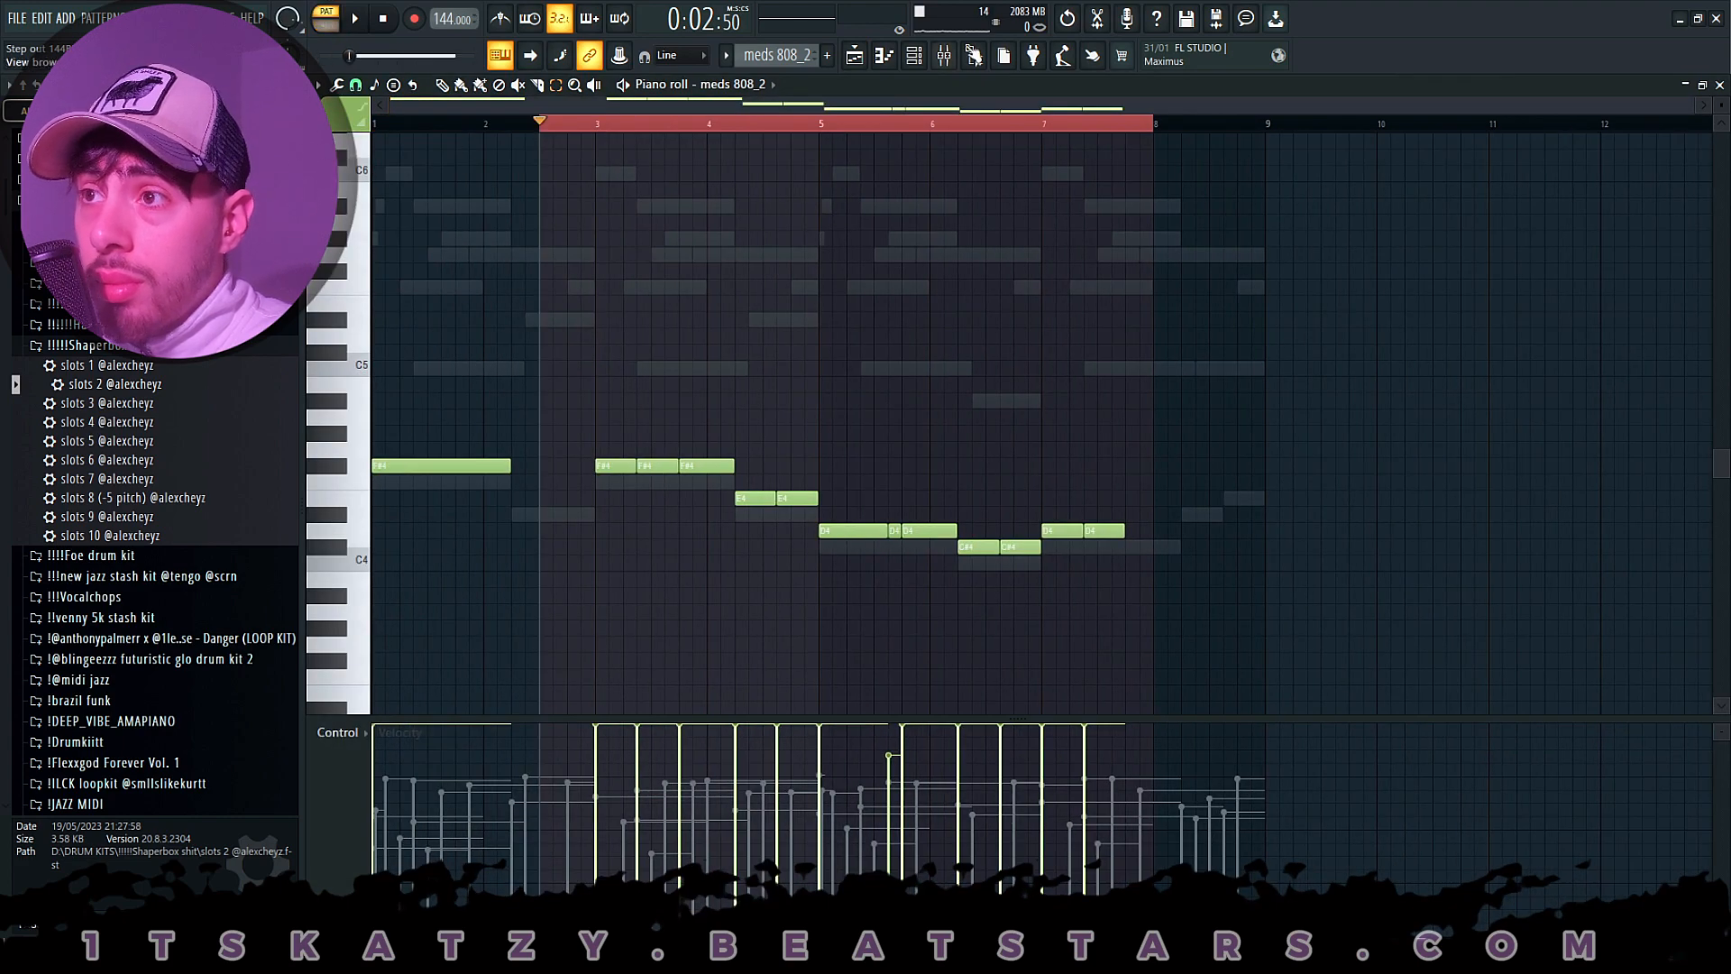
pyautogui.press('space')
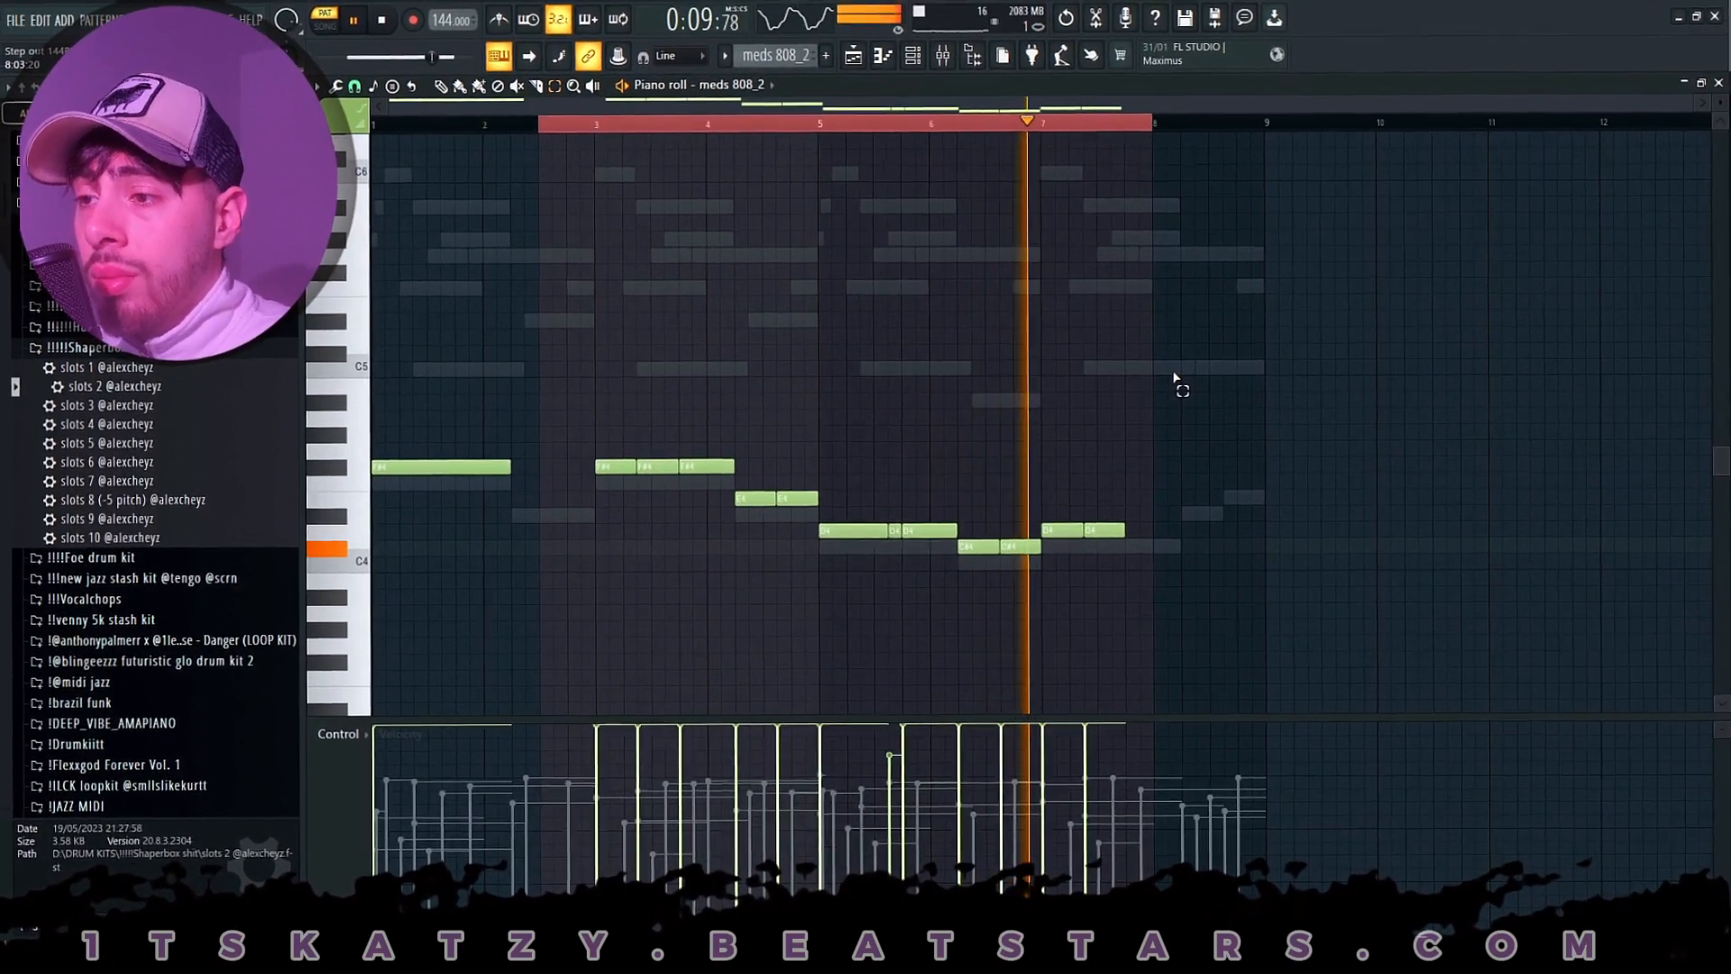
pyautogui.press('space')
pyautogui.click(853, 56)
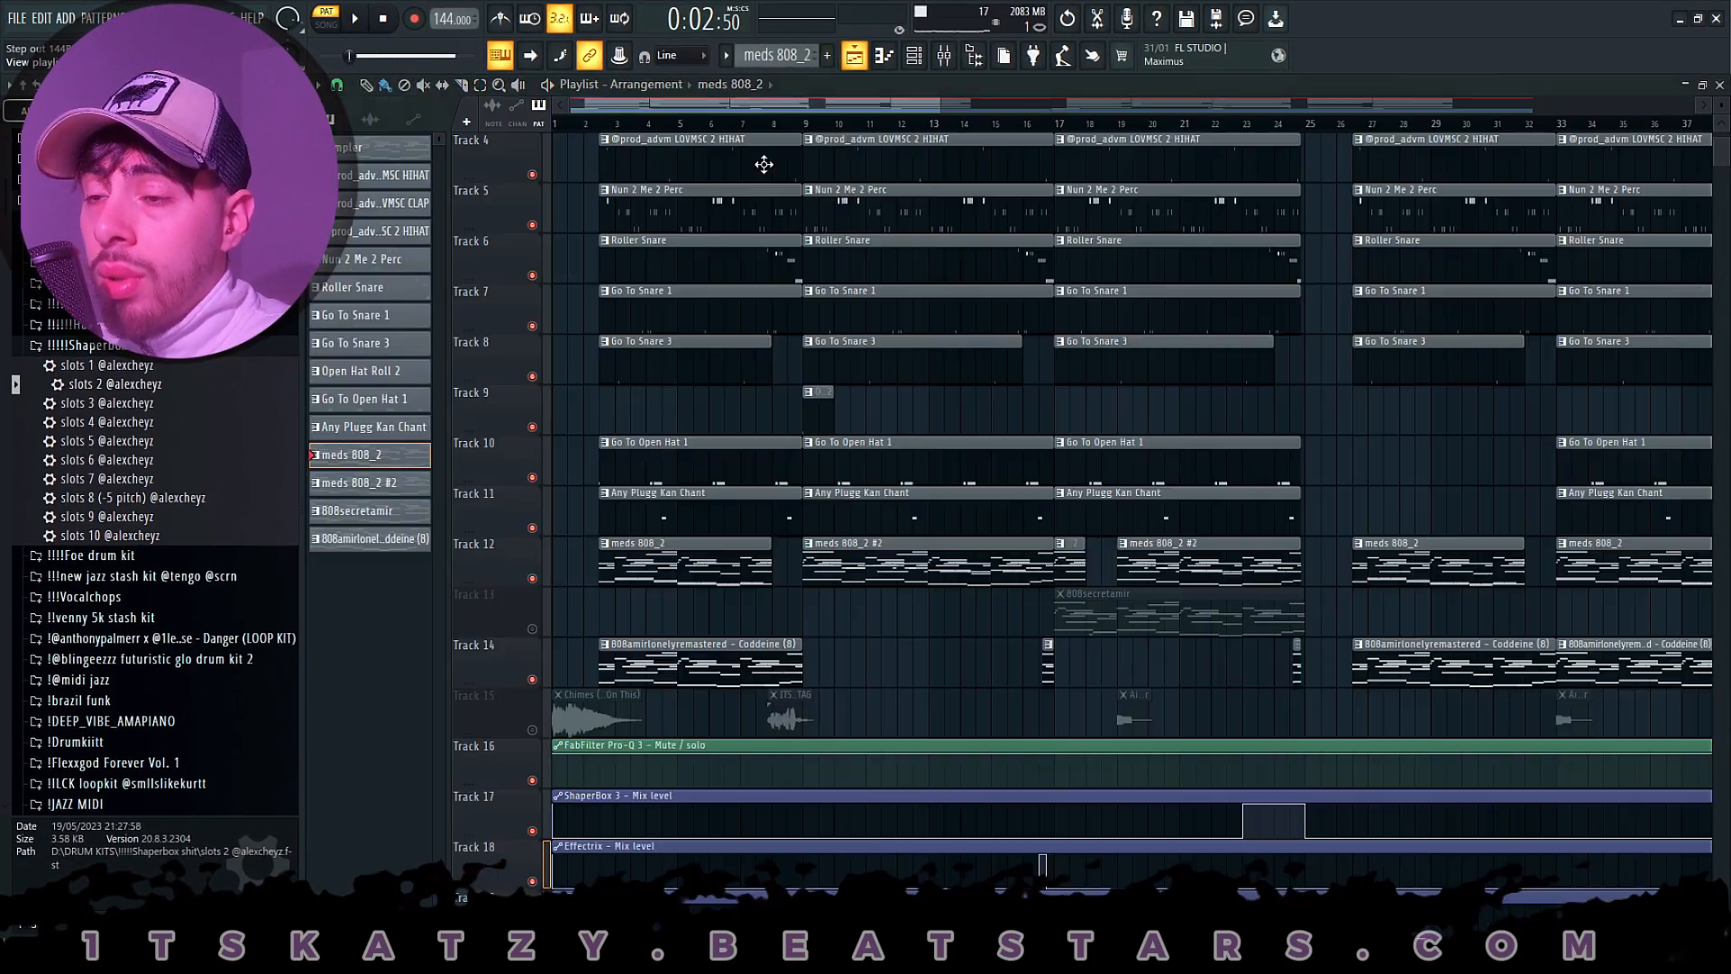
# - Open the 808amirlonelyremastered - Coddeine (8) clip on Track 14 and bring up that 808 channel's notes in the piano roll
pyautogui.doubleClick(650, 640)
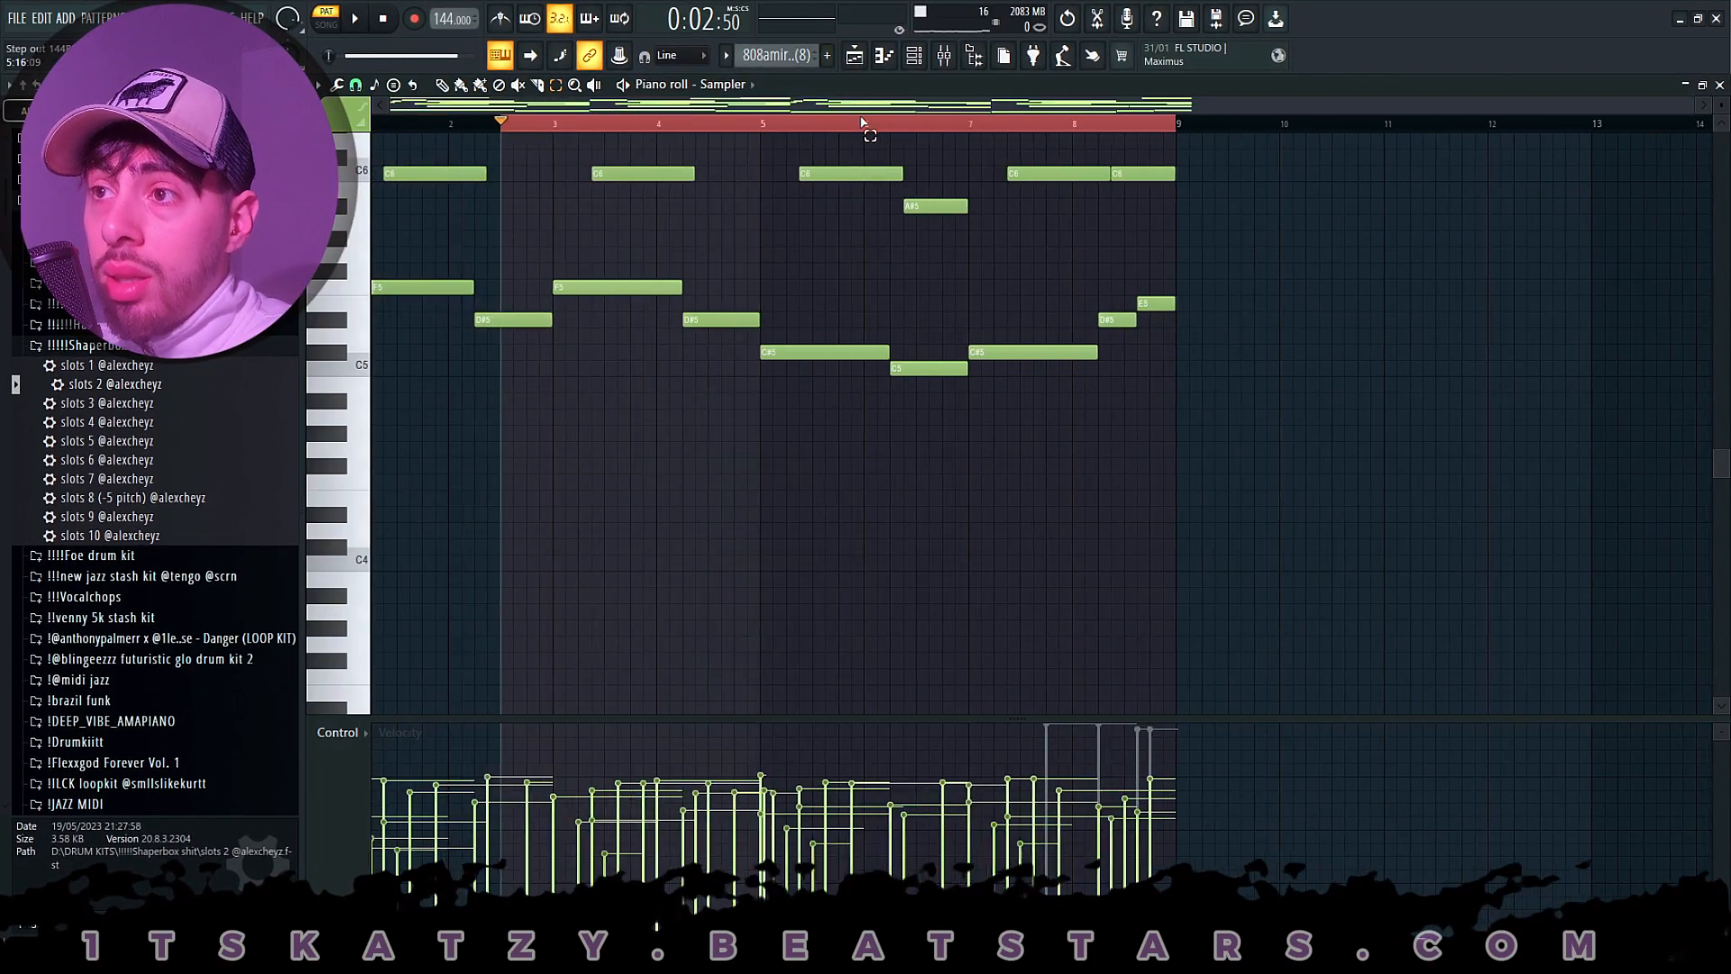
pyautogui.click(914, 56)
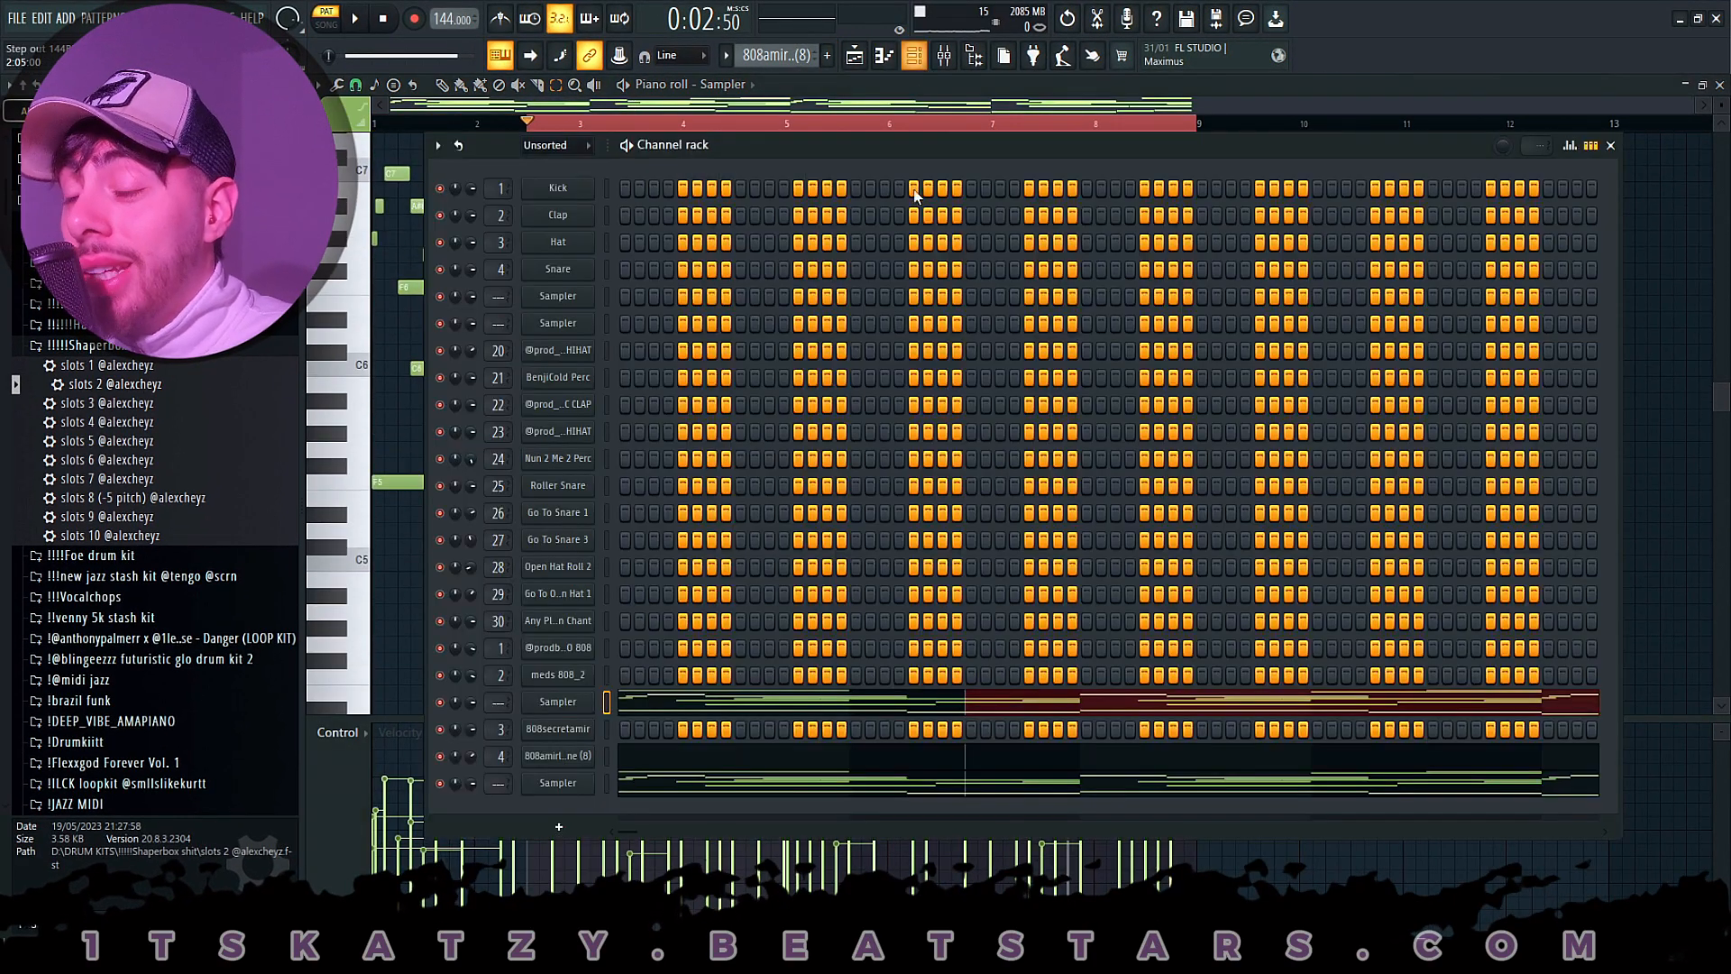
pyautogui.rightClick(558, 758)
pyautogui.click(560, 760)
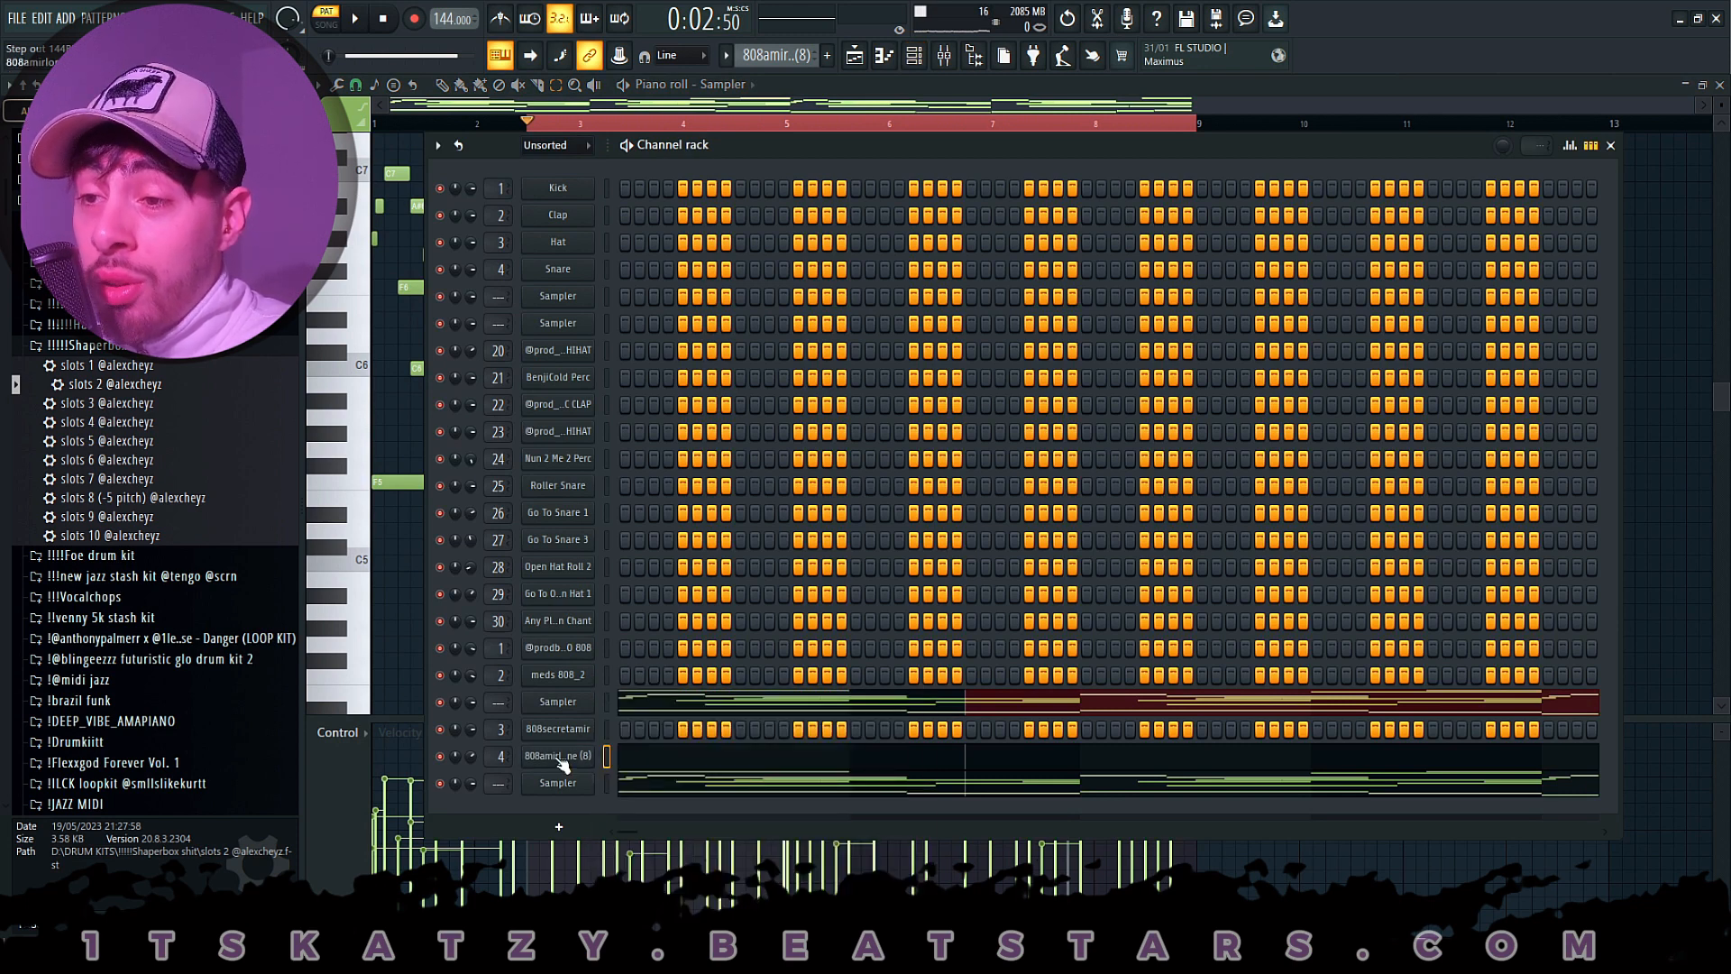
pyautogui.click(560, 761)
pyautogui.click(838, 193)
pyautogui.rightClick(568, 754)
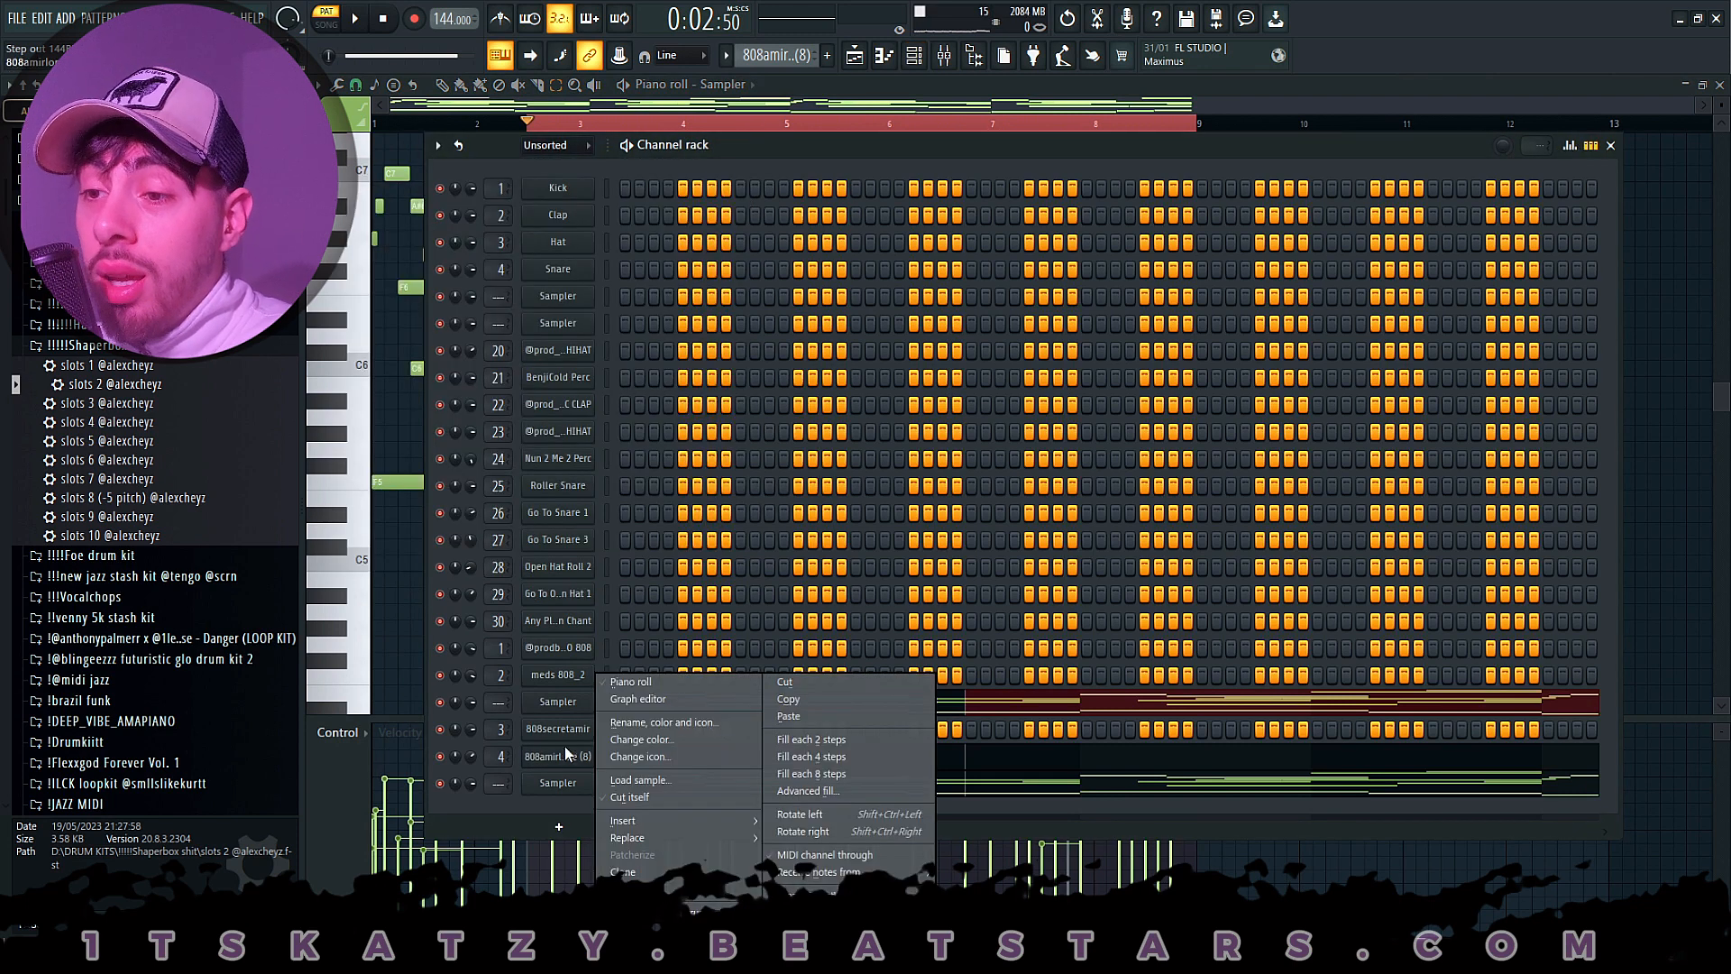
pyautogui.click(632, 683)
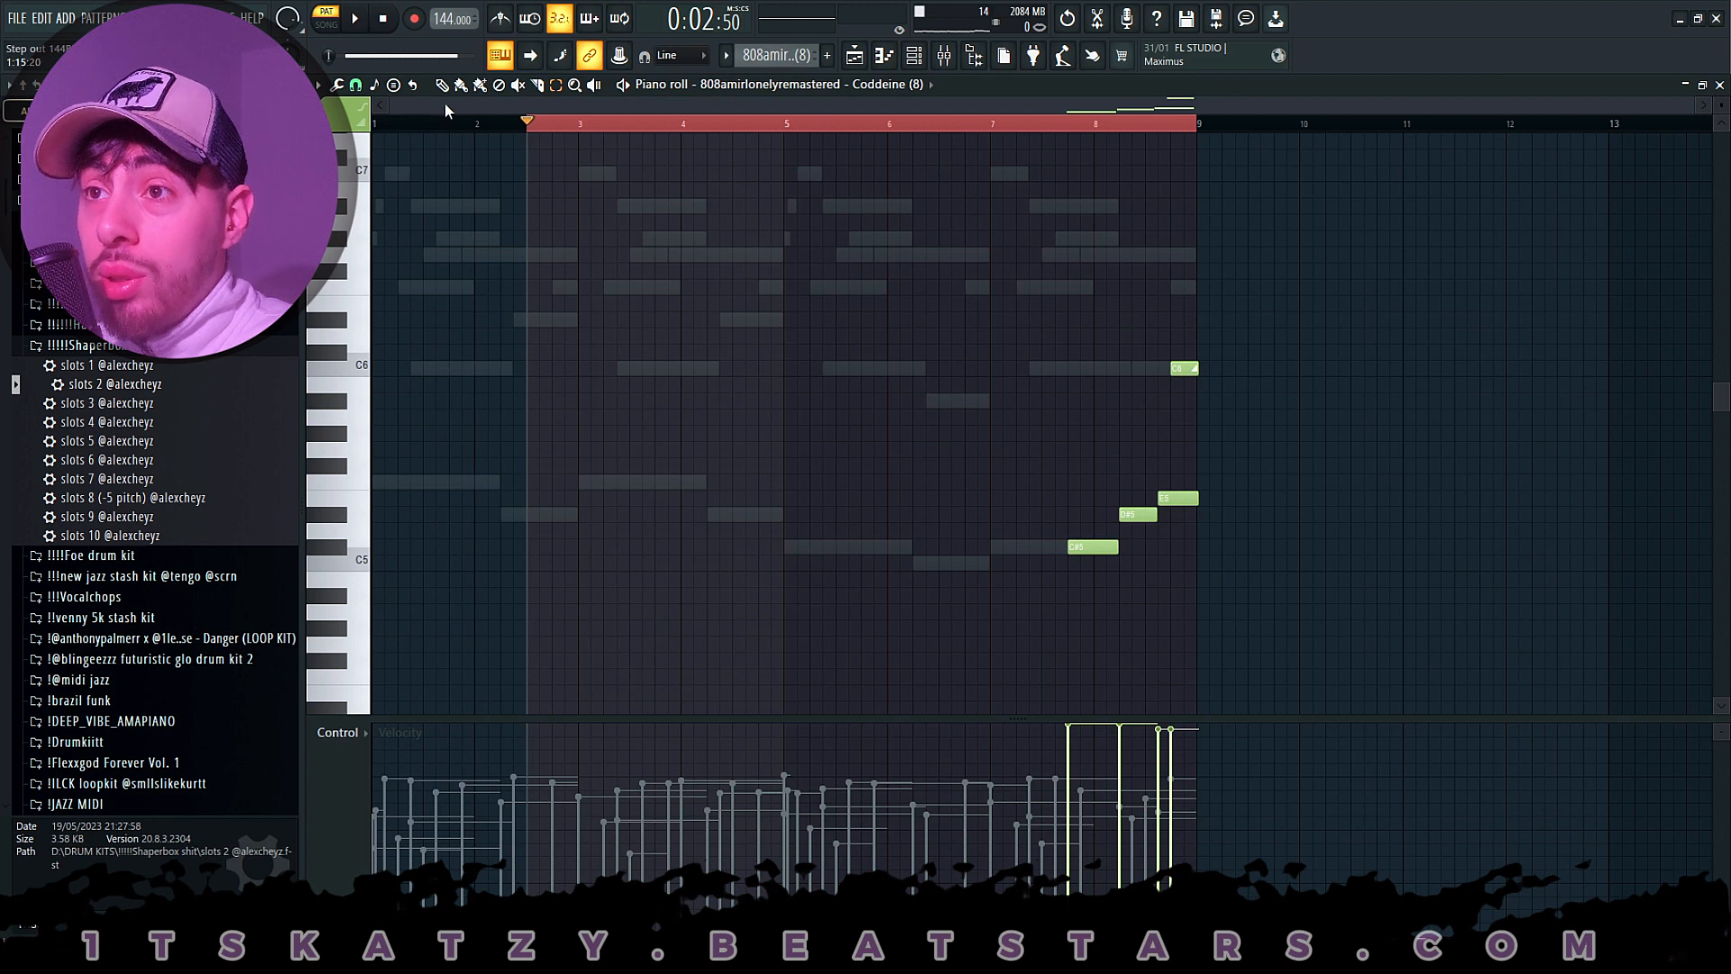
# - Play the Coddeine 808 pattern through its closing notes, return to the playlist and stop playback
pyautogui.press('space')
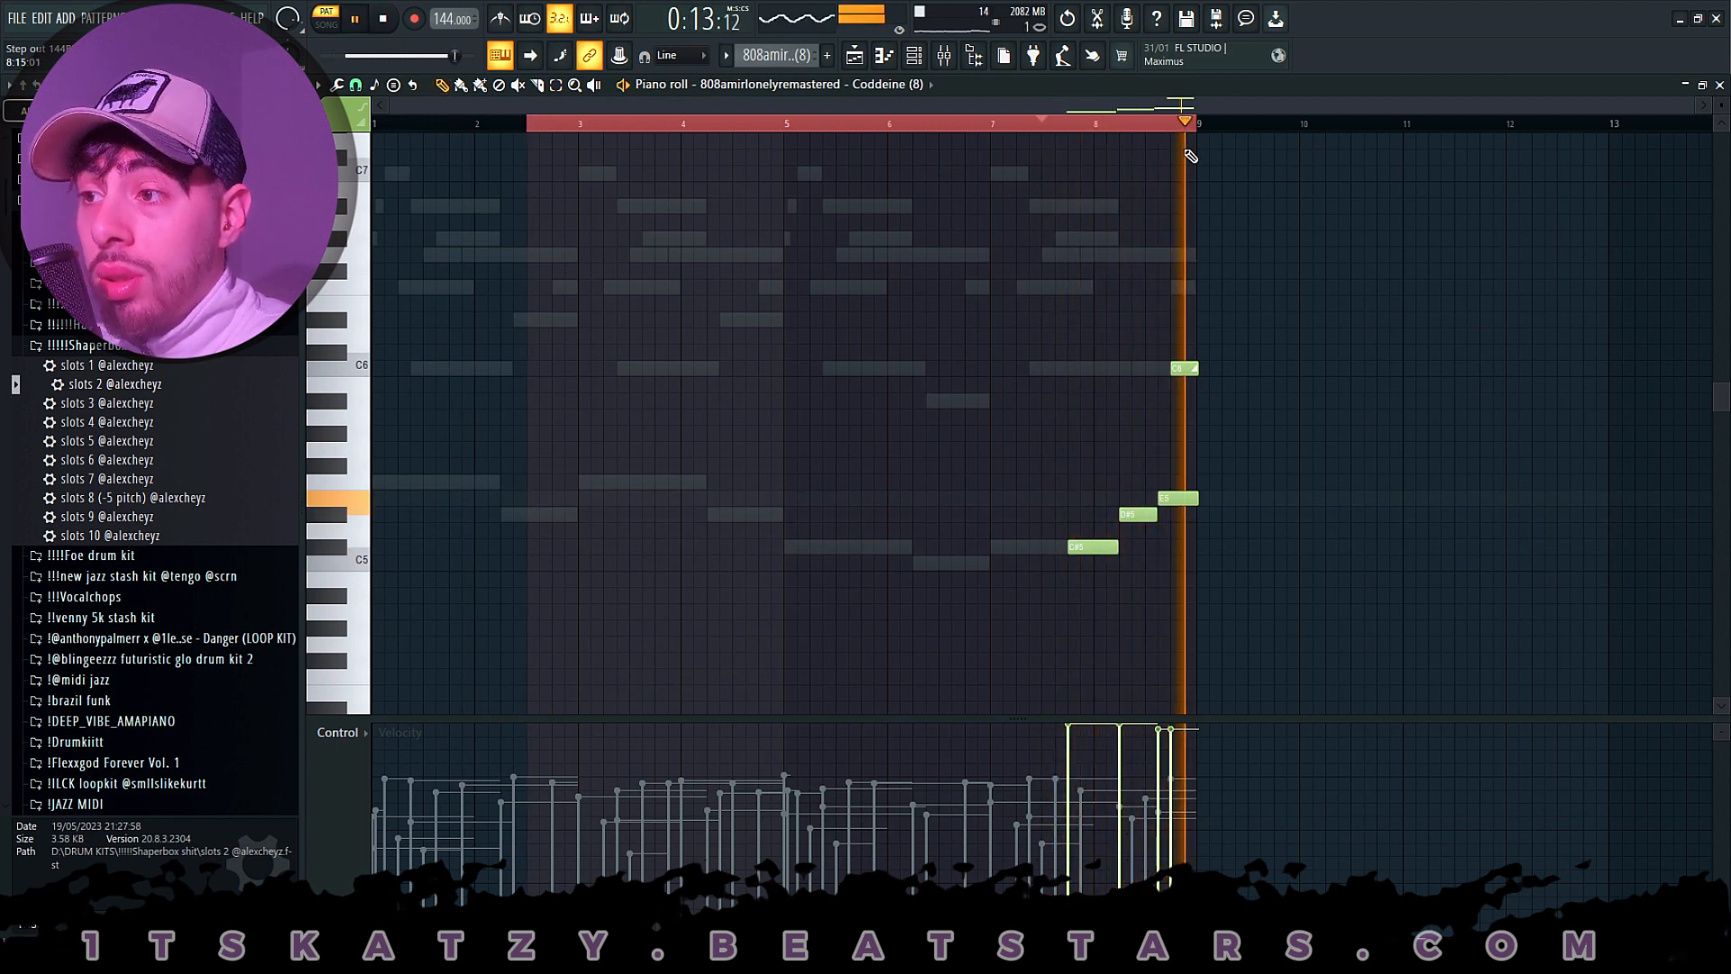
pyautogui.press('F5')
pyautogui.press('space')
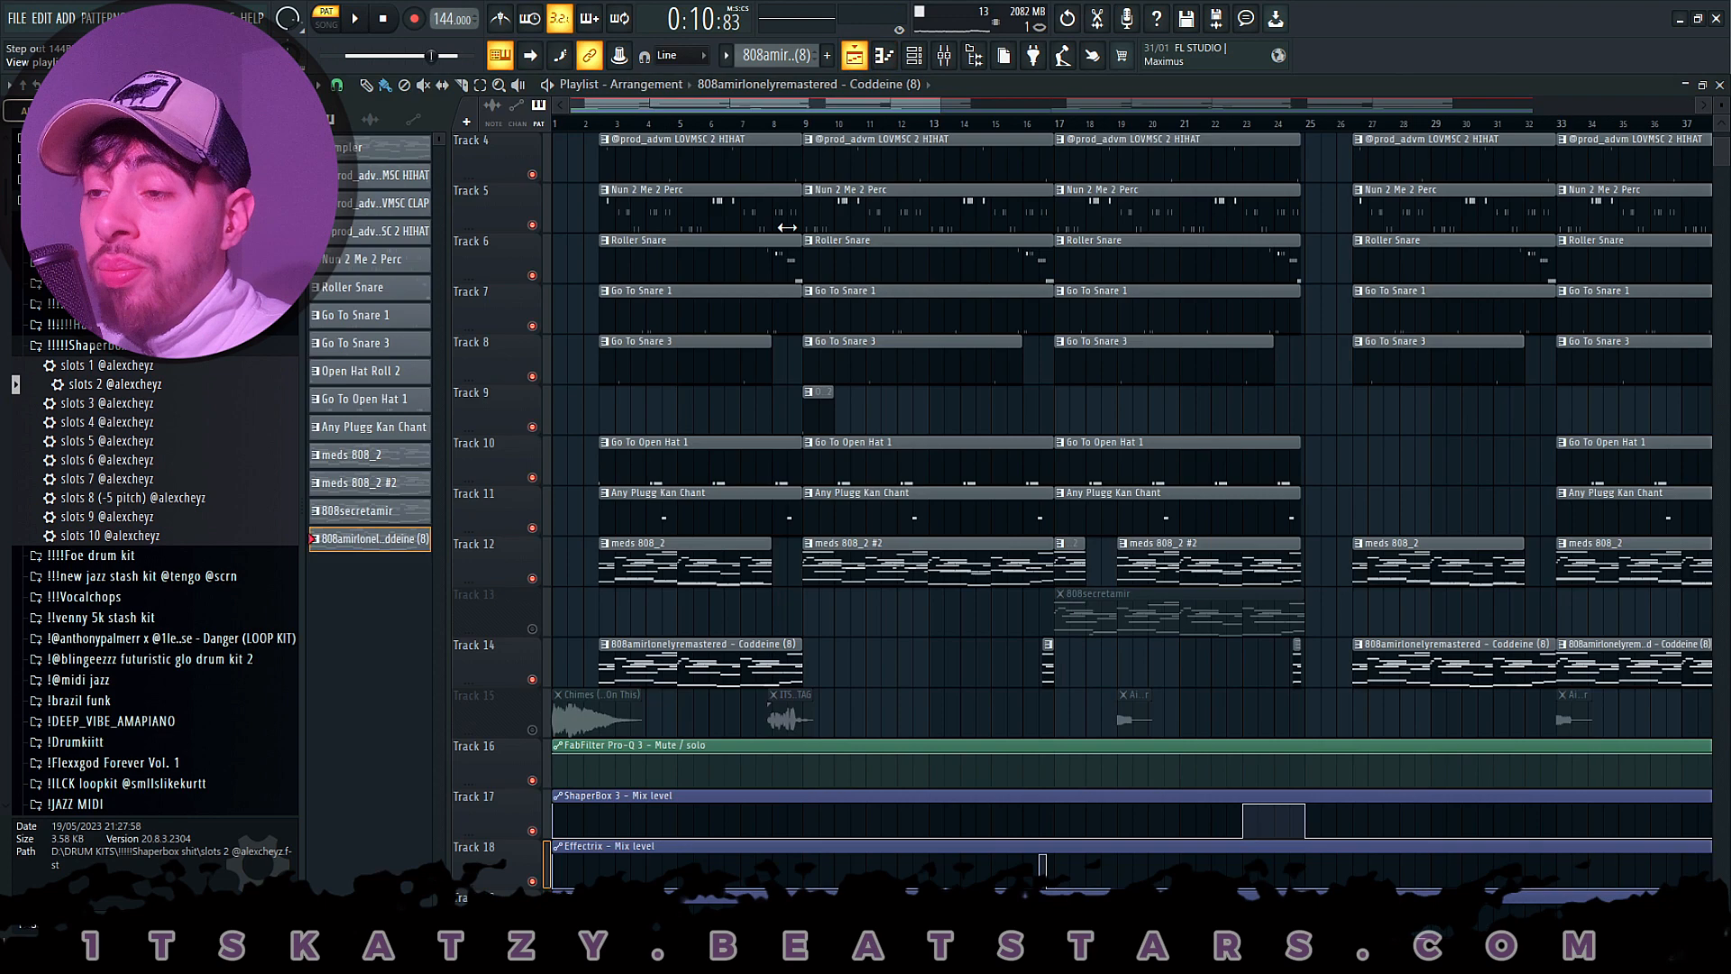
pyautogui.click(810, 129)
pyautogui.press('F7')
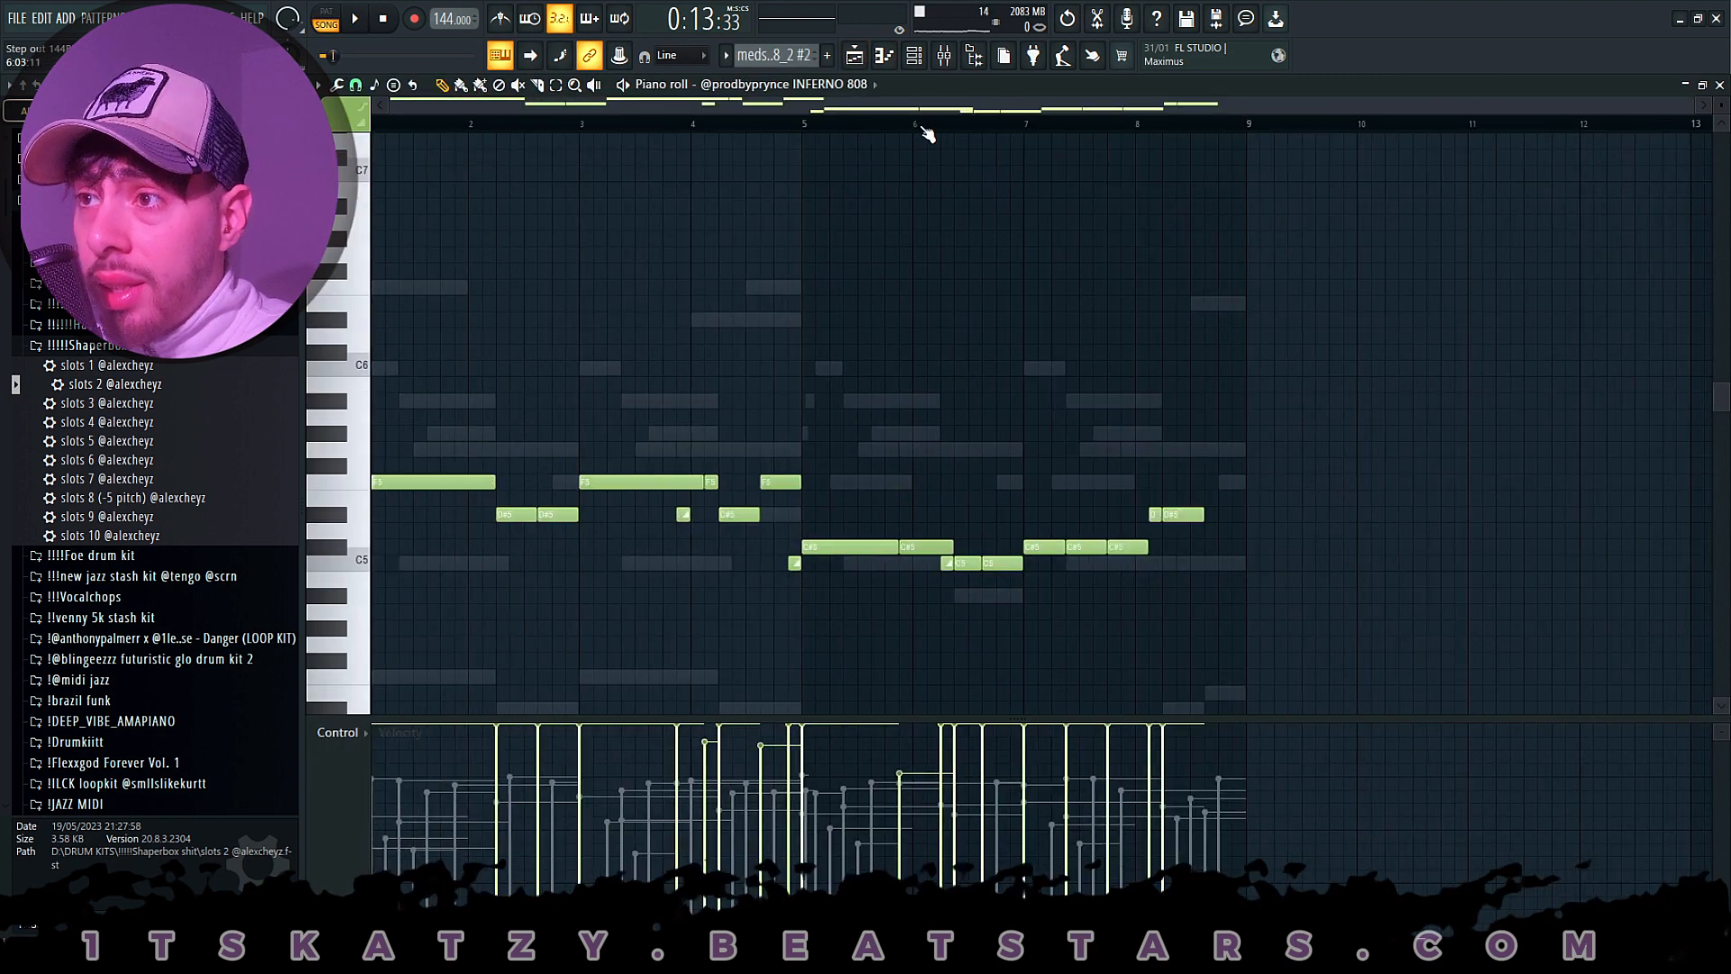
pyautogui.click(913, 55)
pyautogui.rightClick(591, 647)
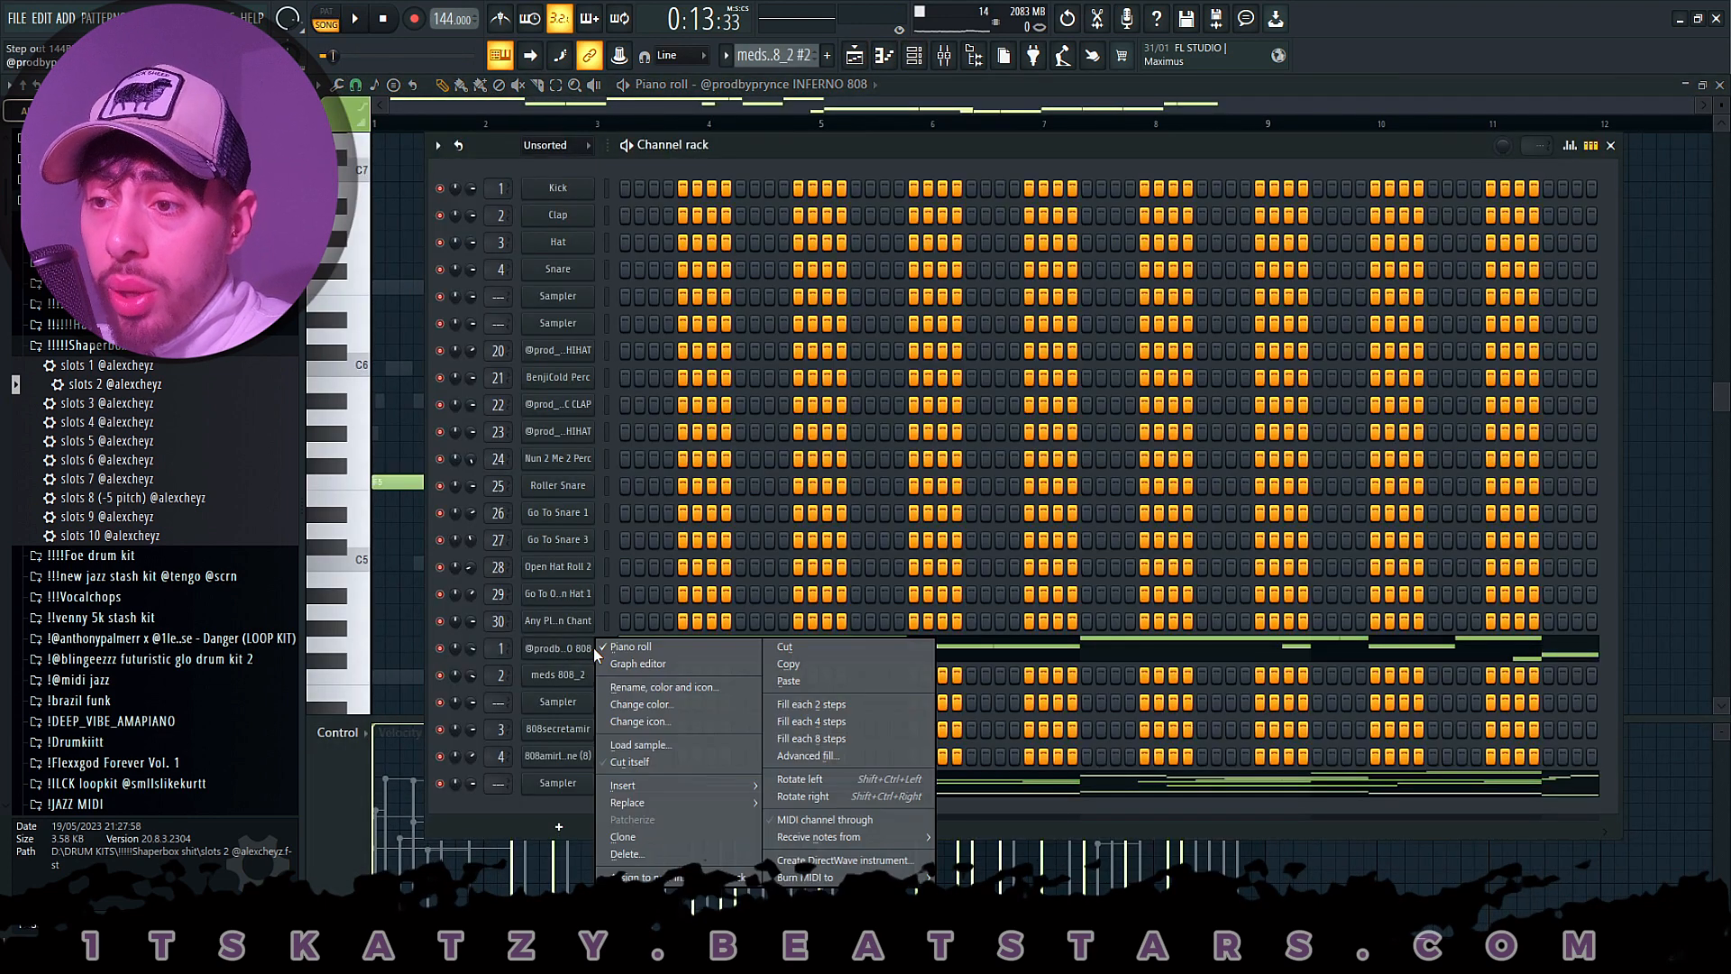
pyautogui.click(613, 648)
pyautogui.rightClick(592, 646)
pyautogui.click(613, 647)
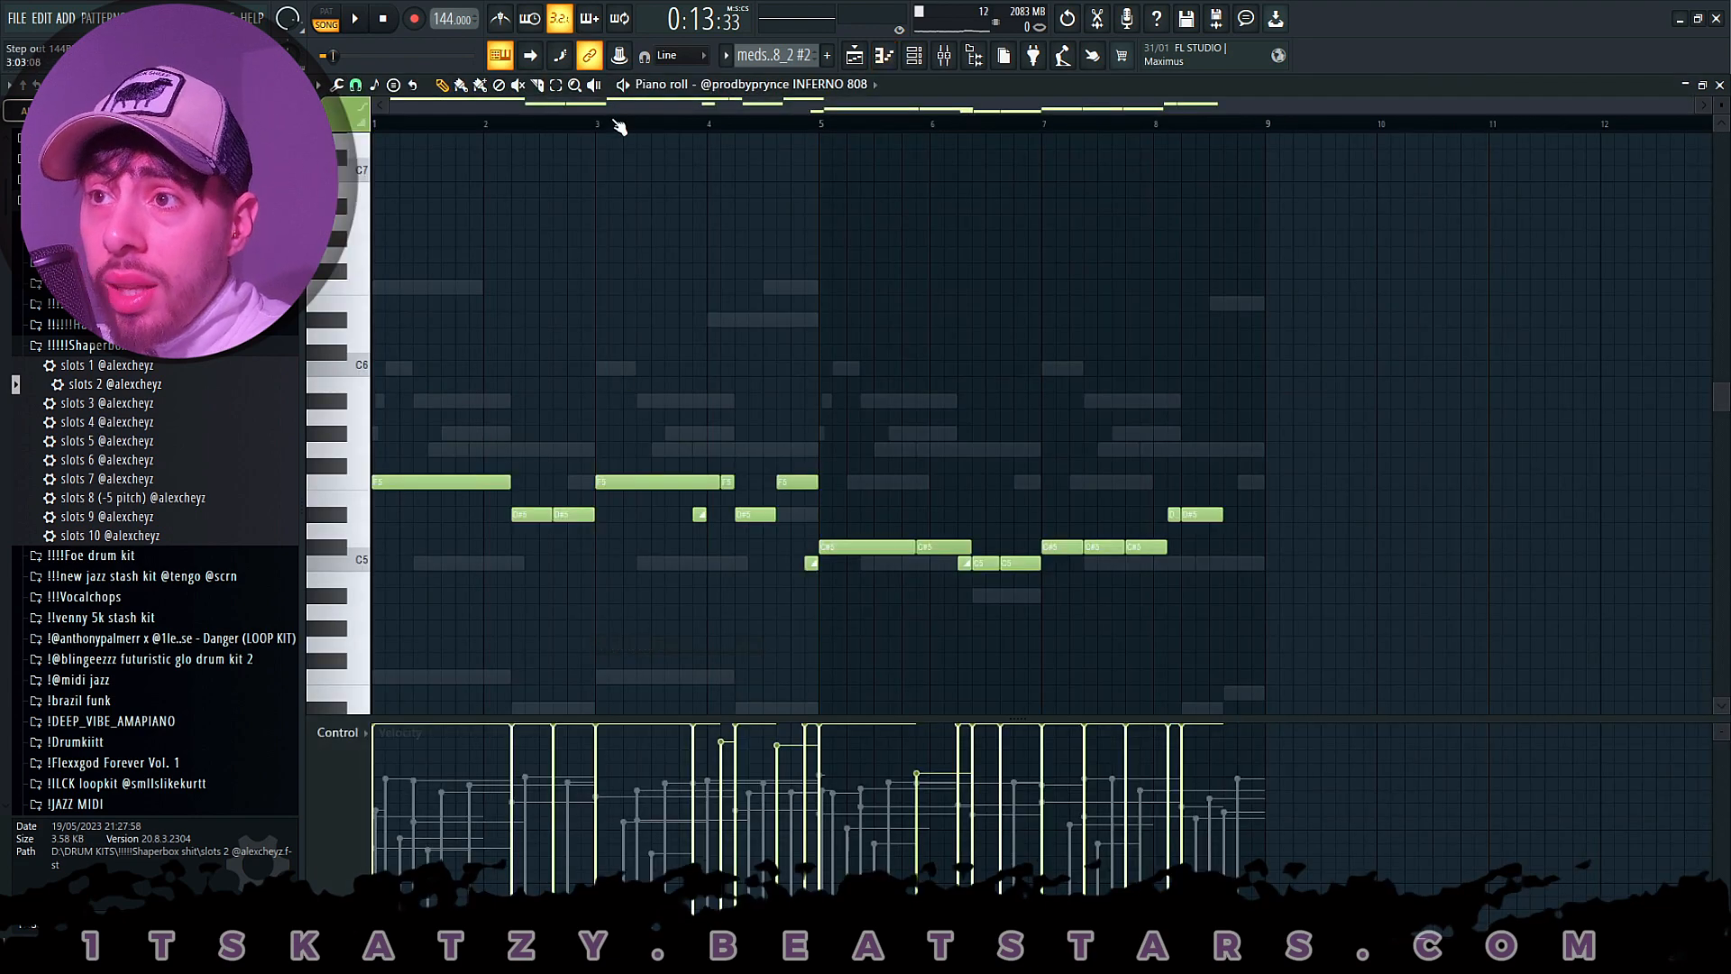
pyautogui.scroll(-3, 649, 204)
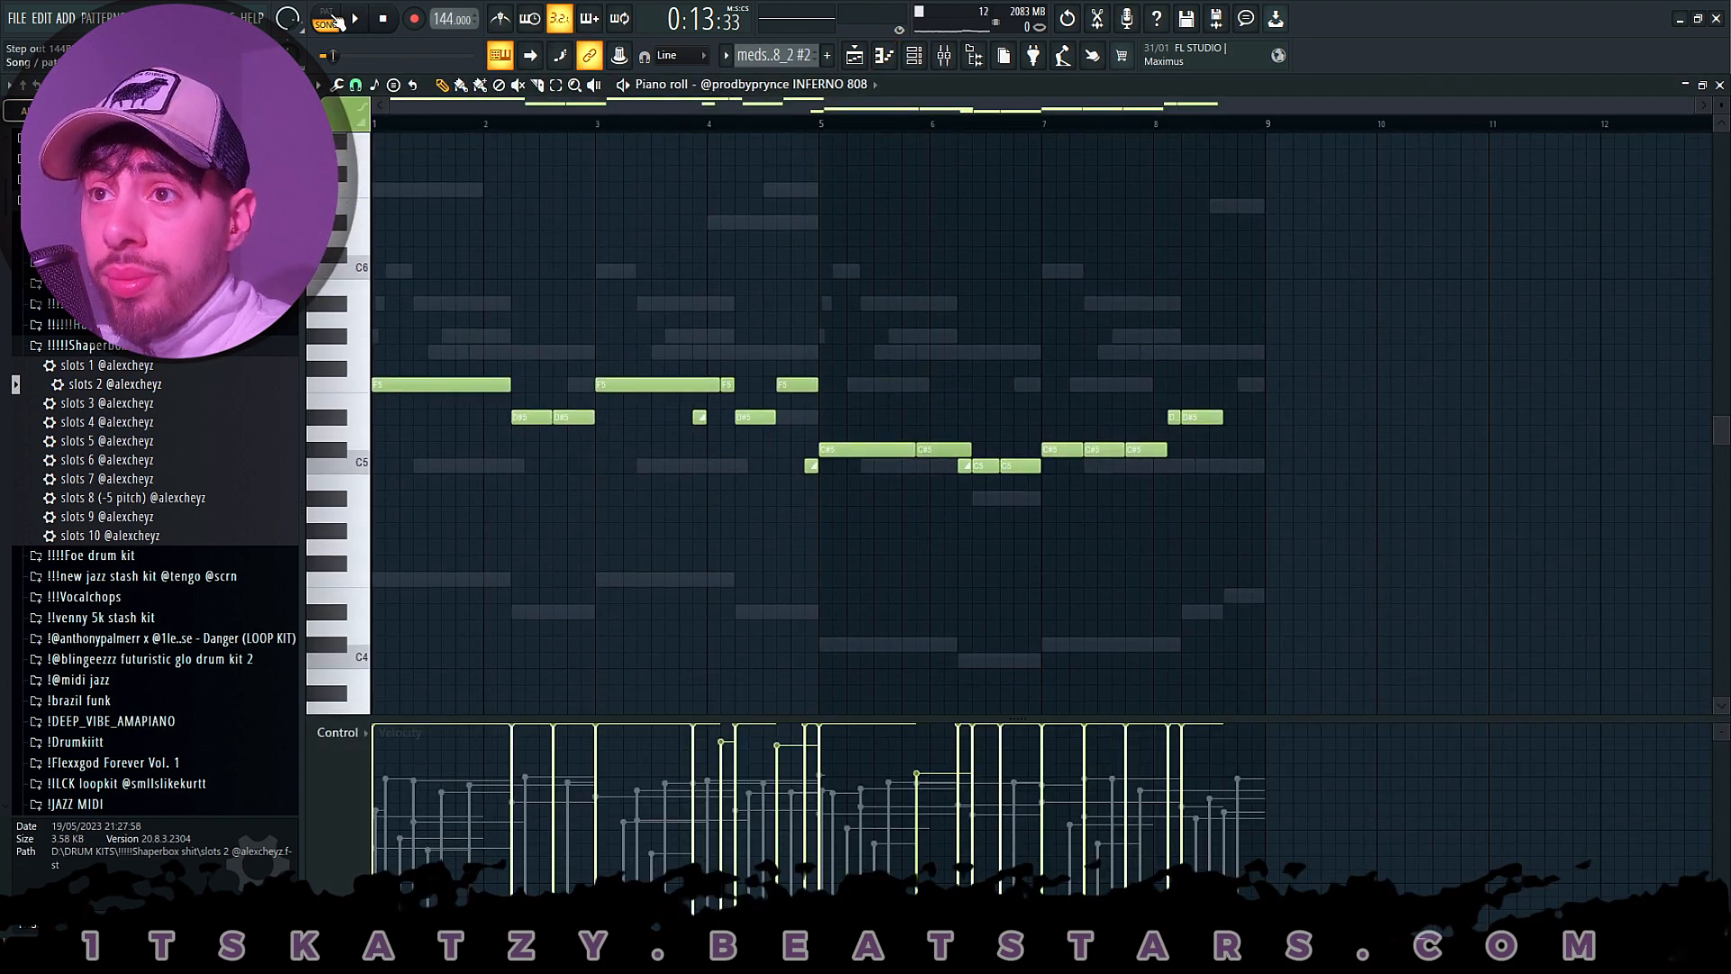
pyautogui.click(331, 18)
pyautogui.press('space')
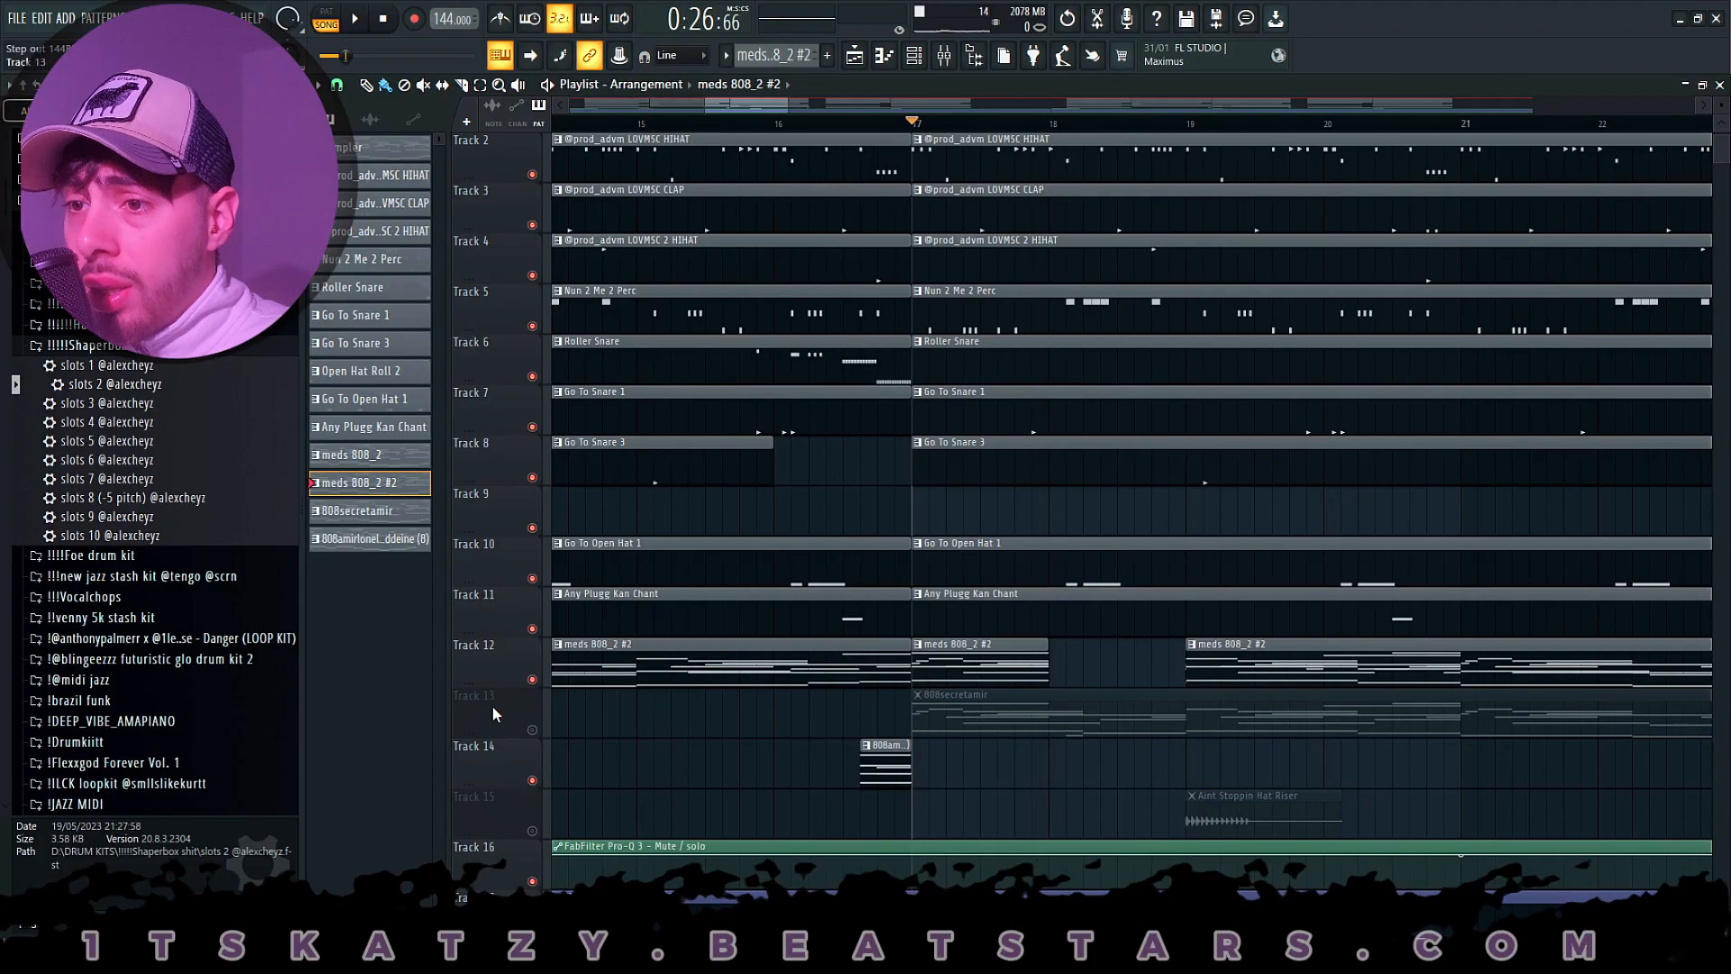
# - Enable Track 13, open the 808secretamir clip's notes, select them all for review, and return to the playlist
pyautogui.click(531, 729)
pyautogui.doubleClick(1029, 695)
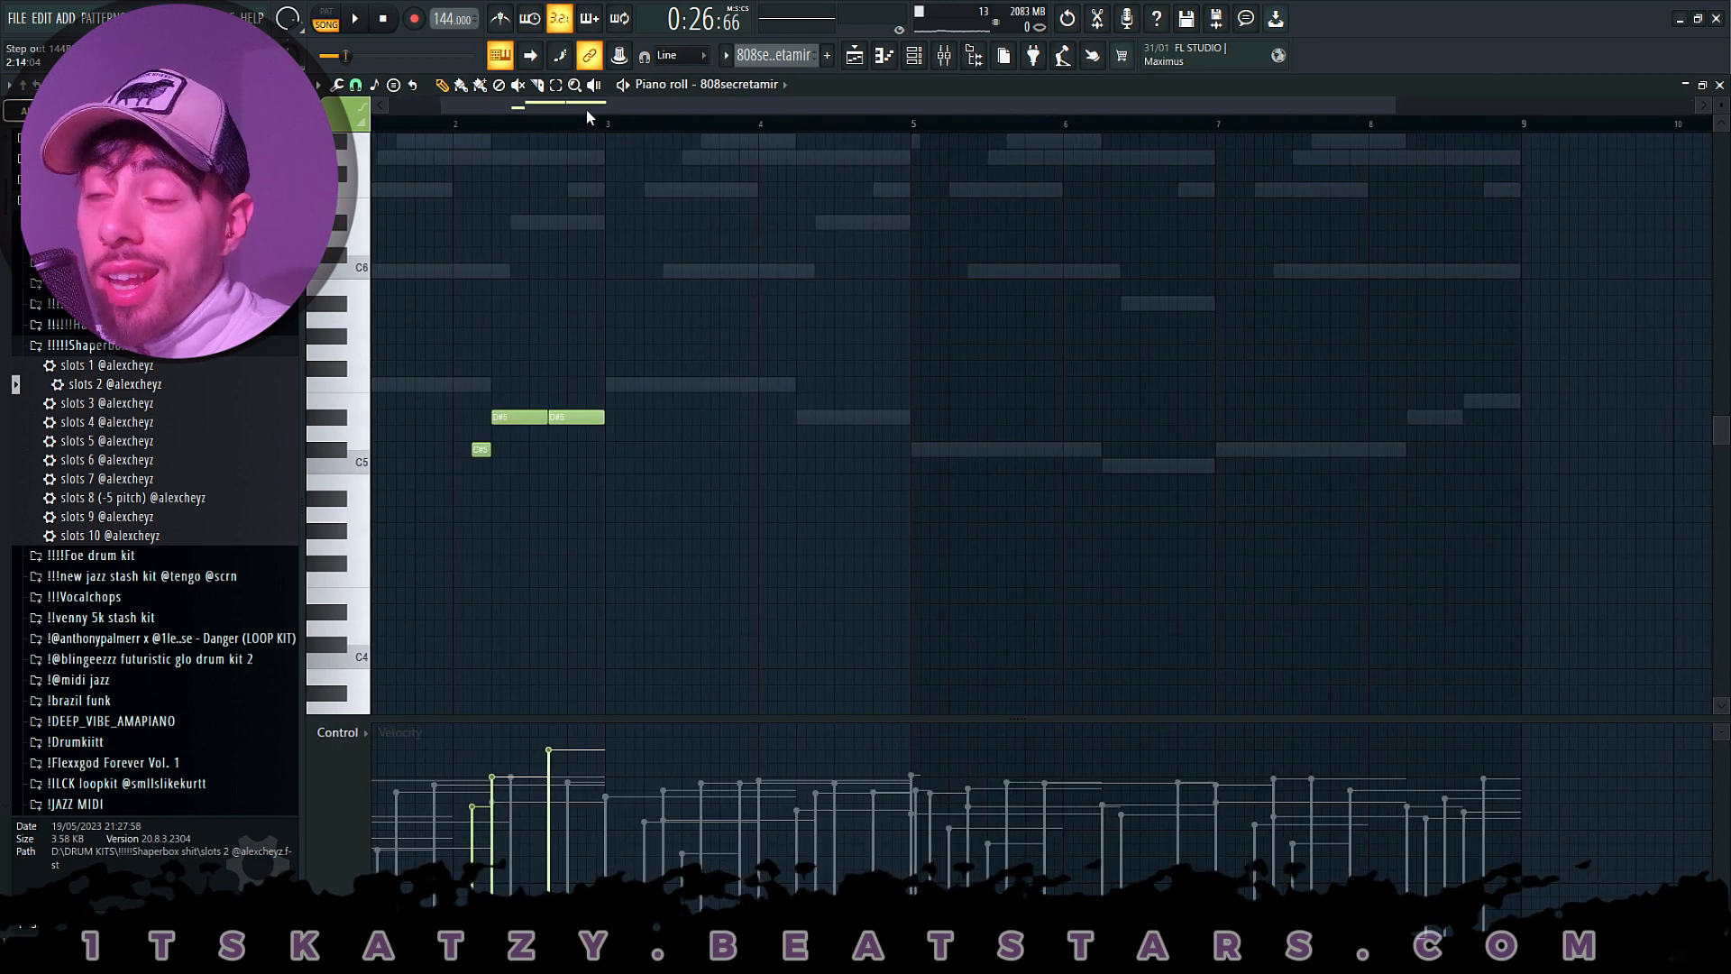
pyautogui.scroll(2, 586, 110)
pyautogui.hotkey('ctrl', 'a')
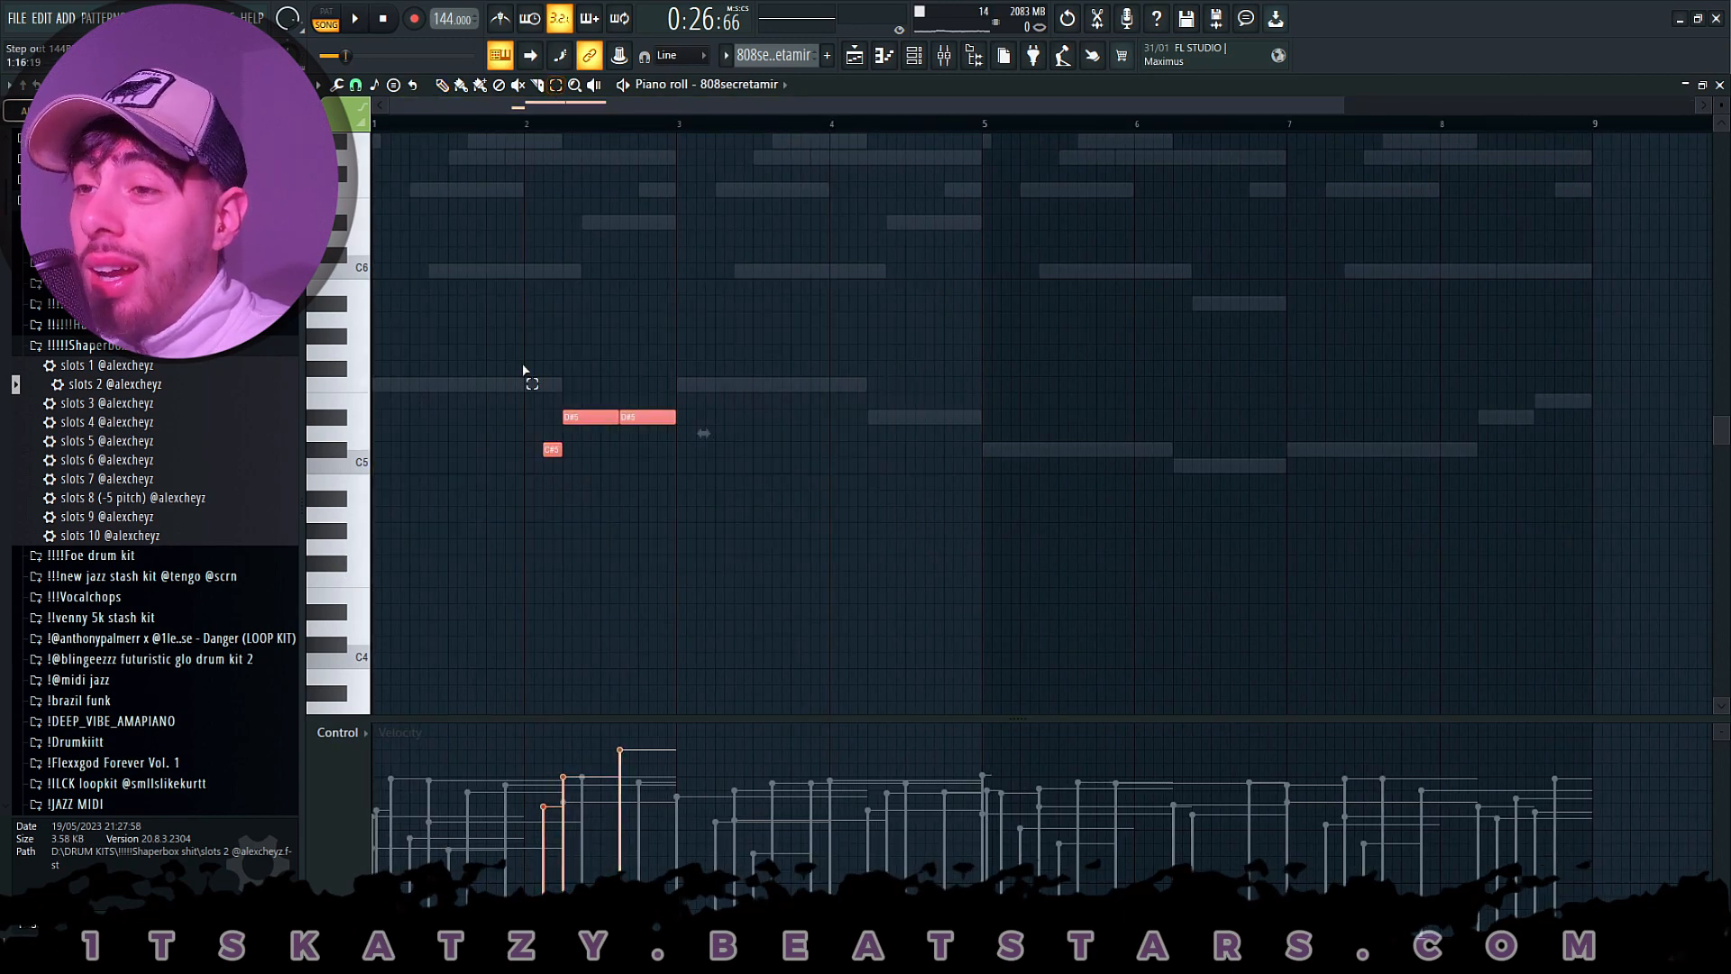
pyautogui.click(702, 140)
pyautogui.scroll(3, 725, 107)
pyautogui.moveTo(725, 106); pyautogui.dragTo(428, 108)
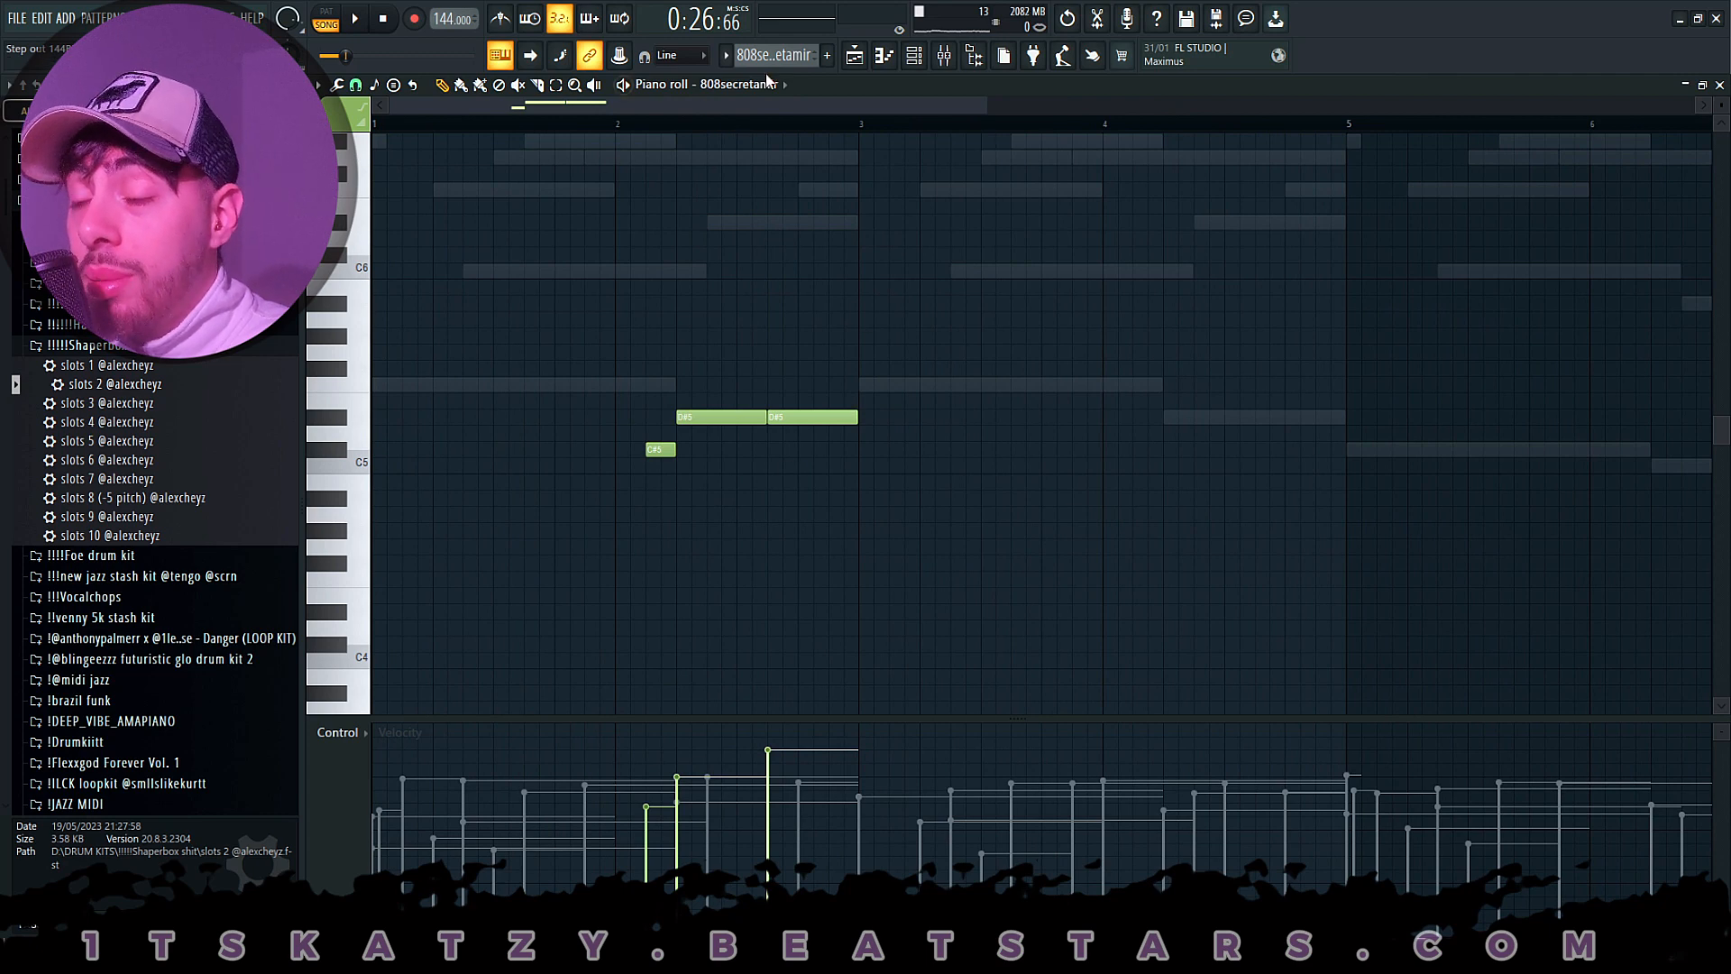
pyautogui.press('F5')
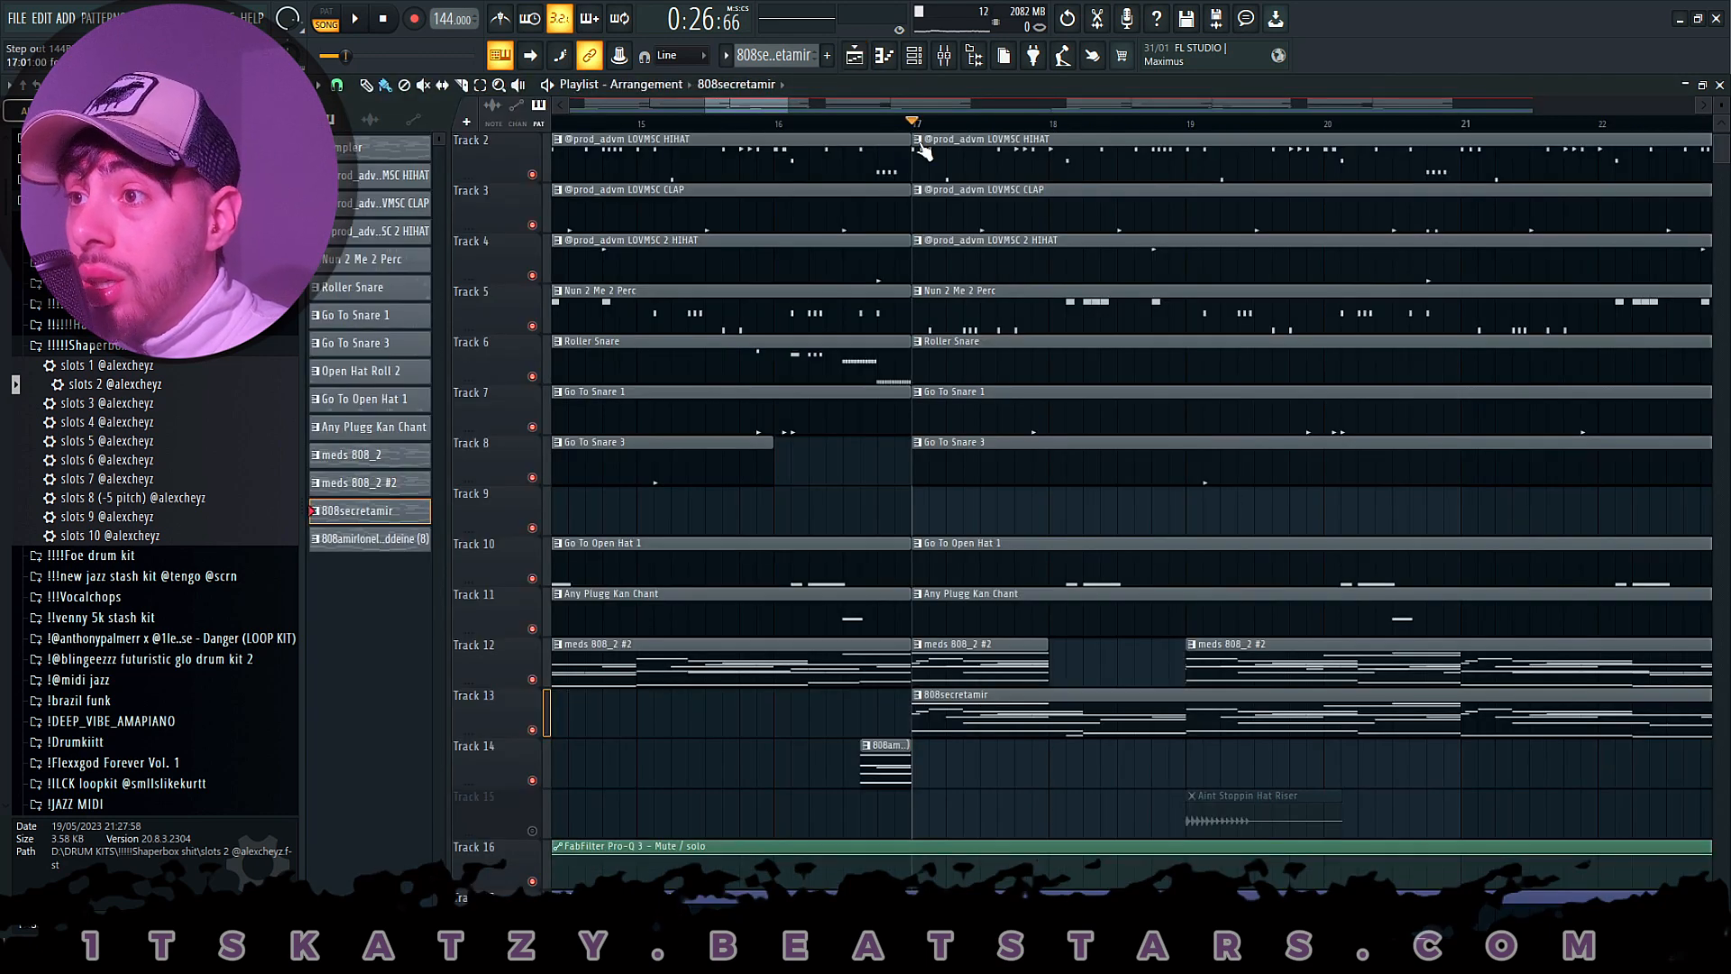
# - Play from bar 17 while following the 808secretamir notes in the piano roll, stop and return to the playlist
pyautogui.press('space')
pyautogui.doubleClick(1094, 712)
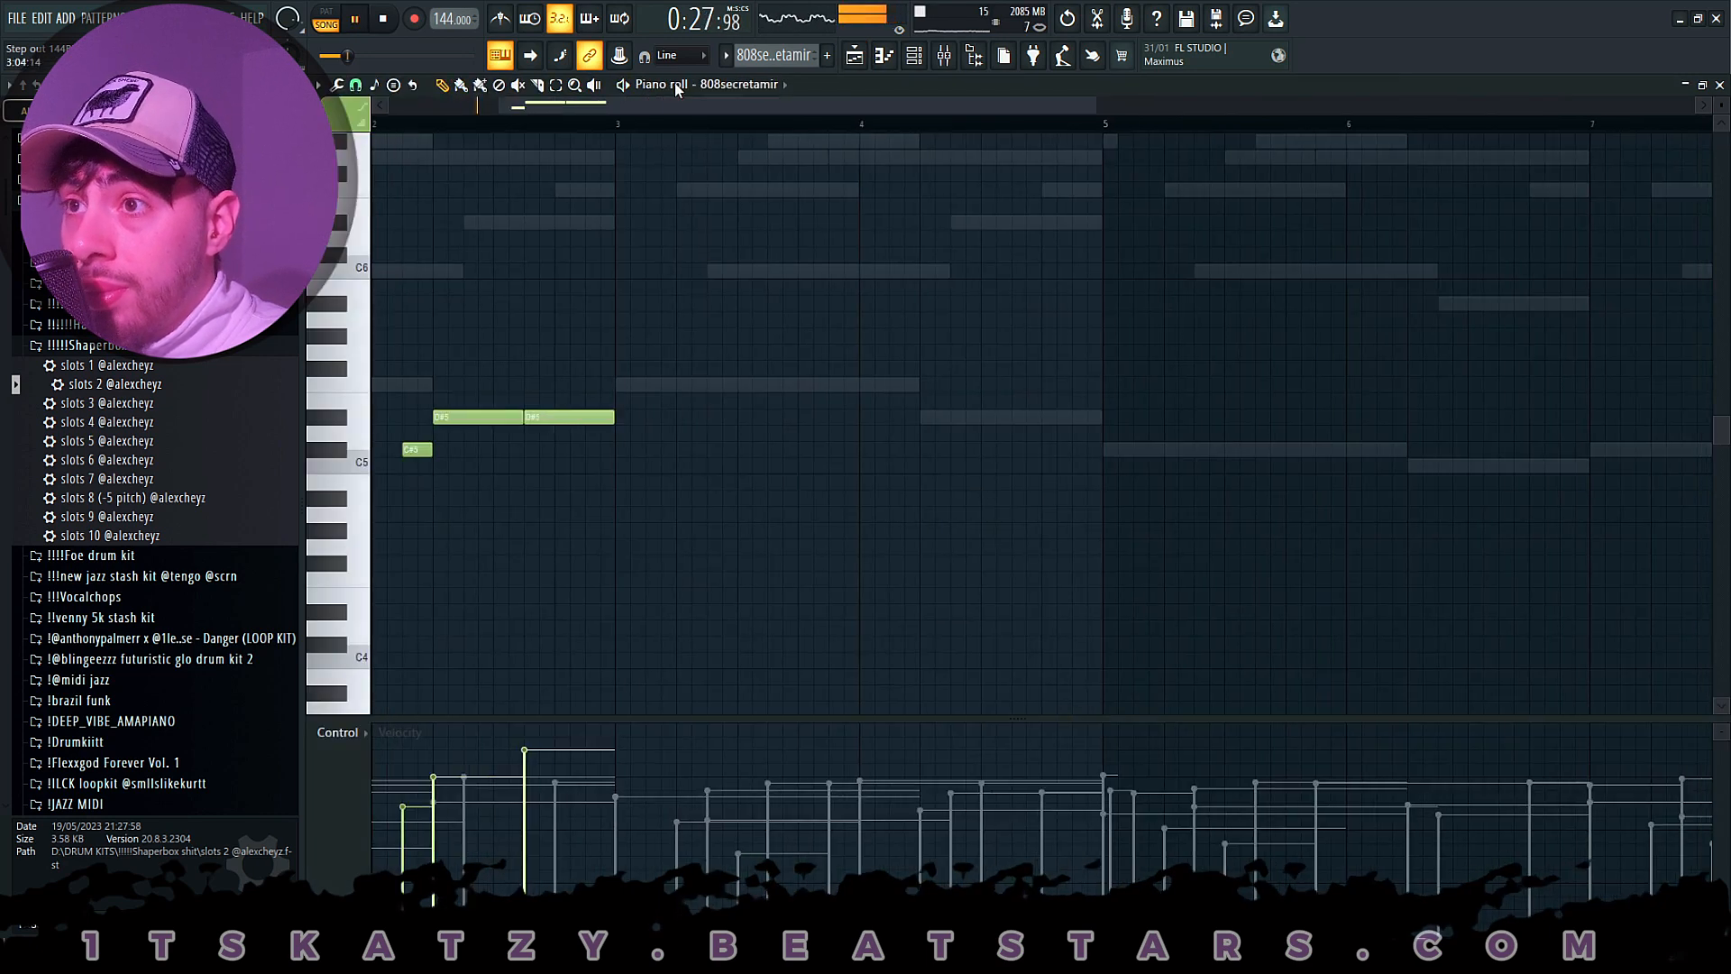
pyautogui.scroll(-1, 710, 131)
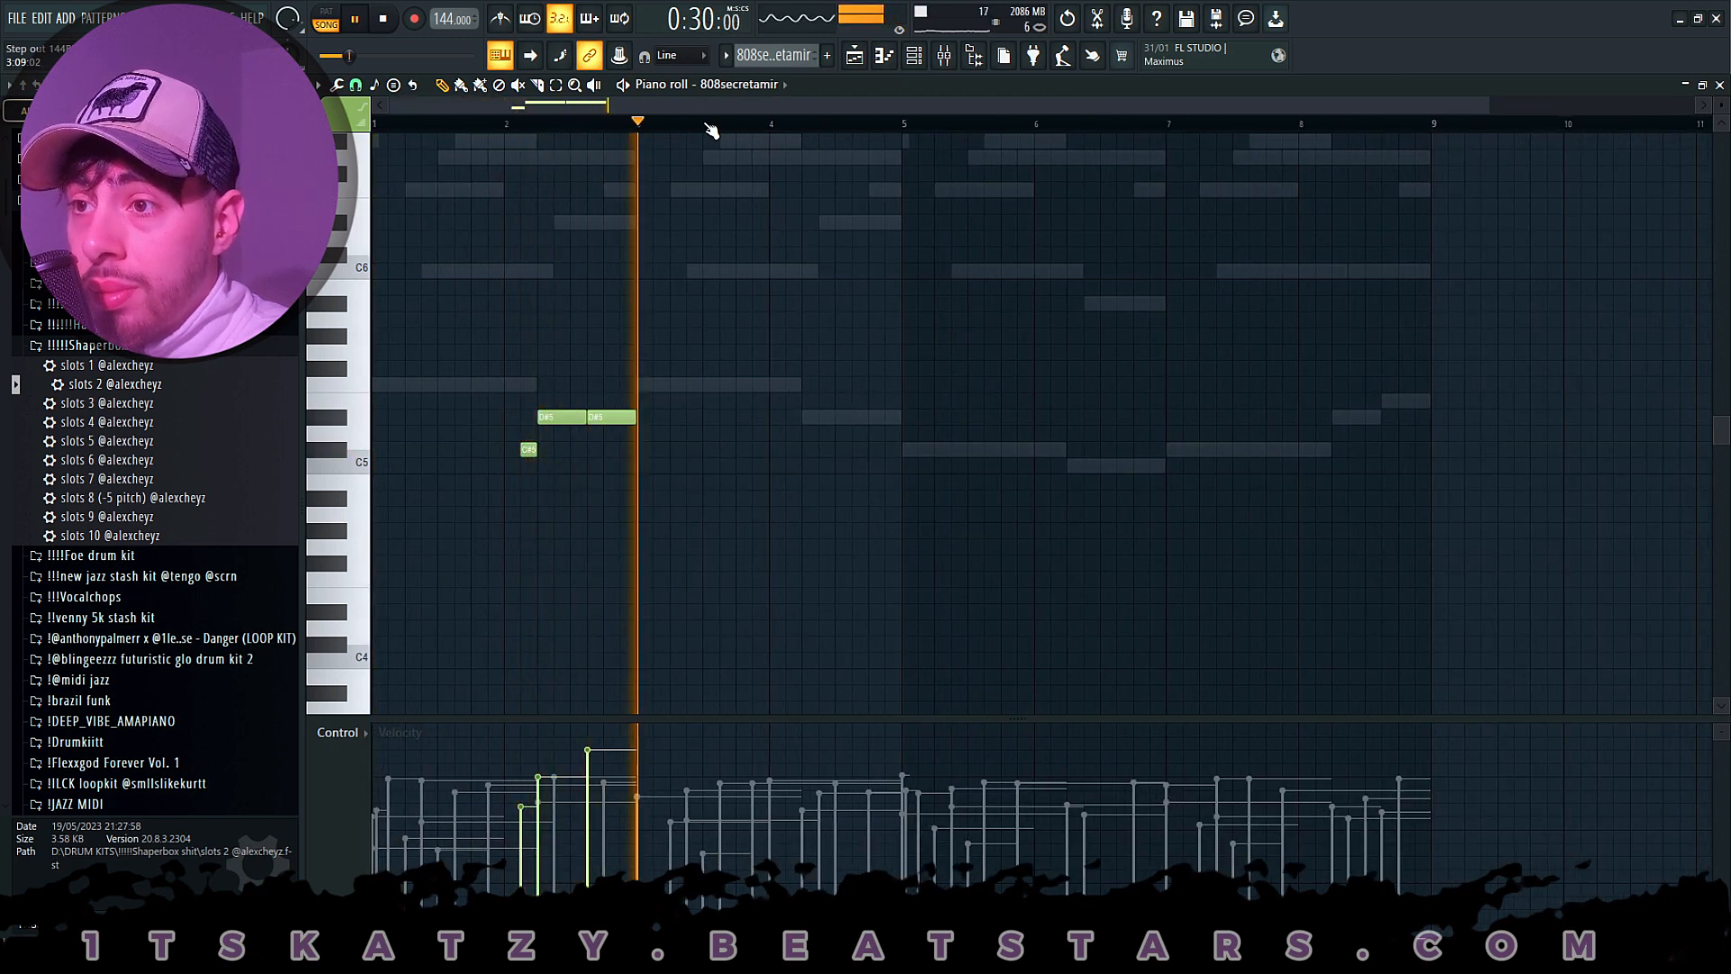
pyautogui.press('space')
pyautogui.press('F5')
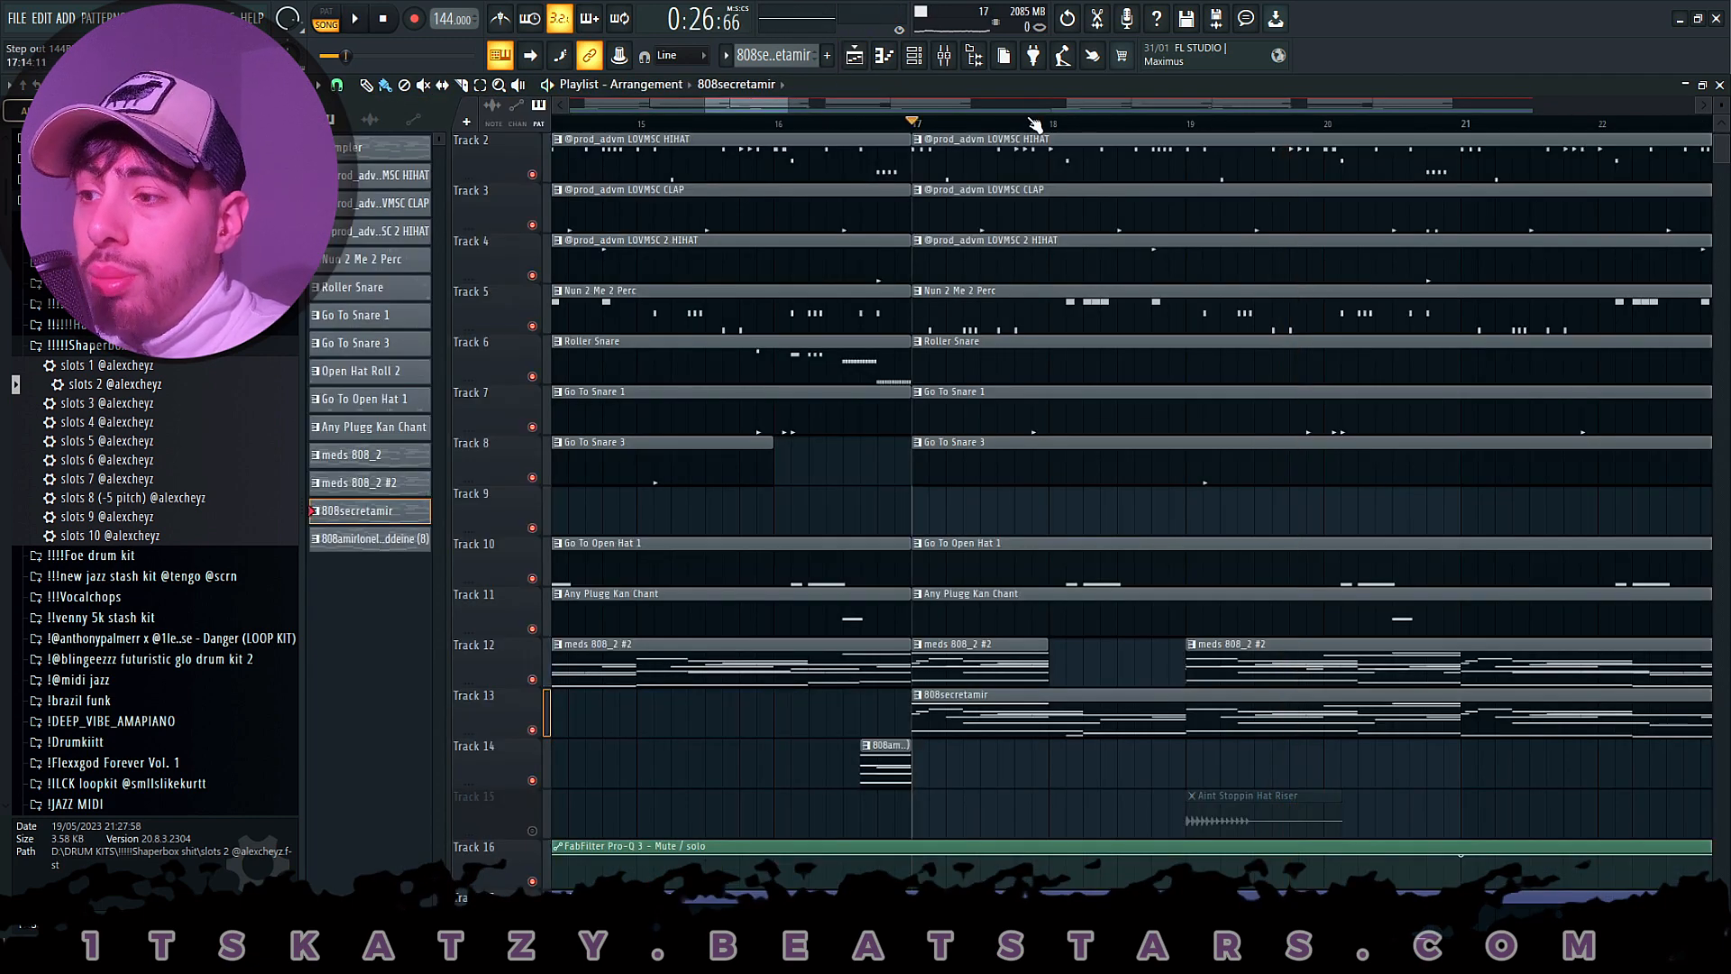
# - Enable Track 15, move the playhead to bar 19, and open the Aint Stoppin Hat Riser clip's sample settings
pyautogui.scroll(3, 1039, 126)
pyautogui.click(532, 831)
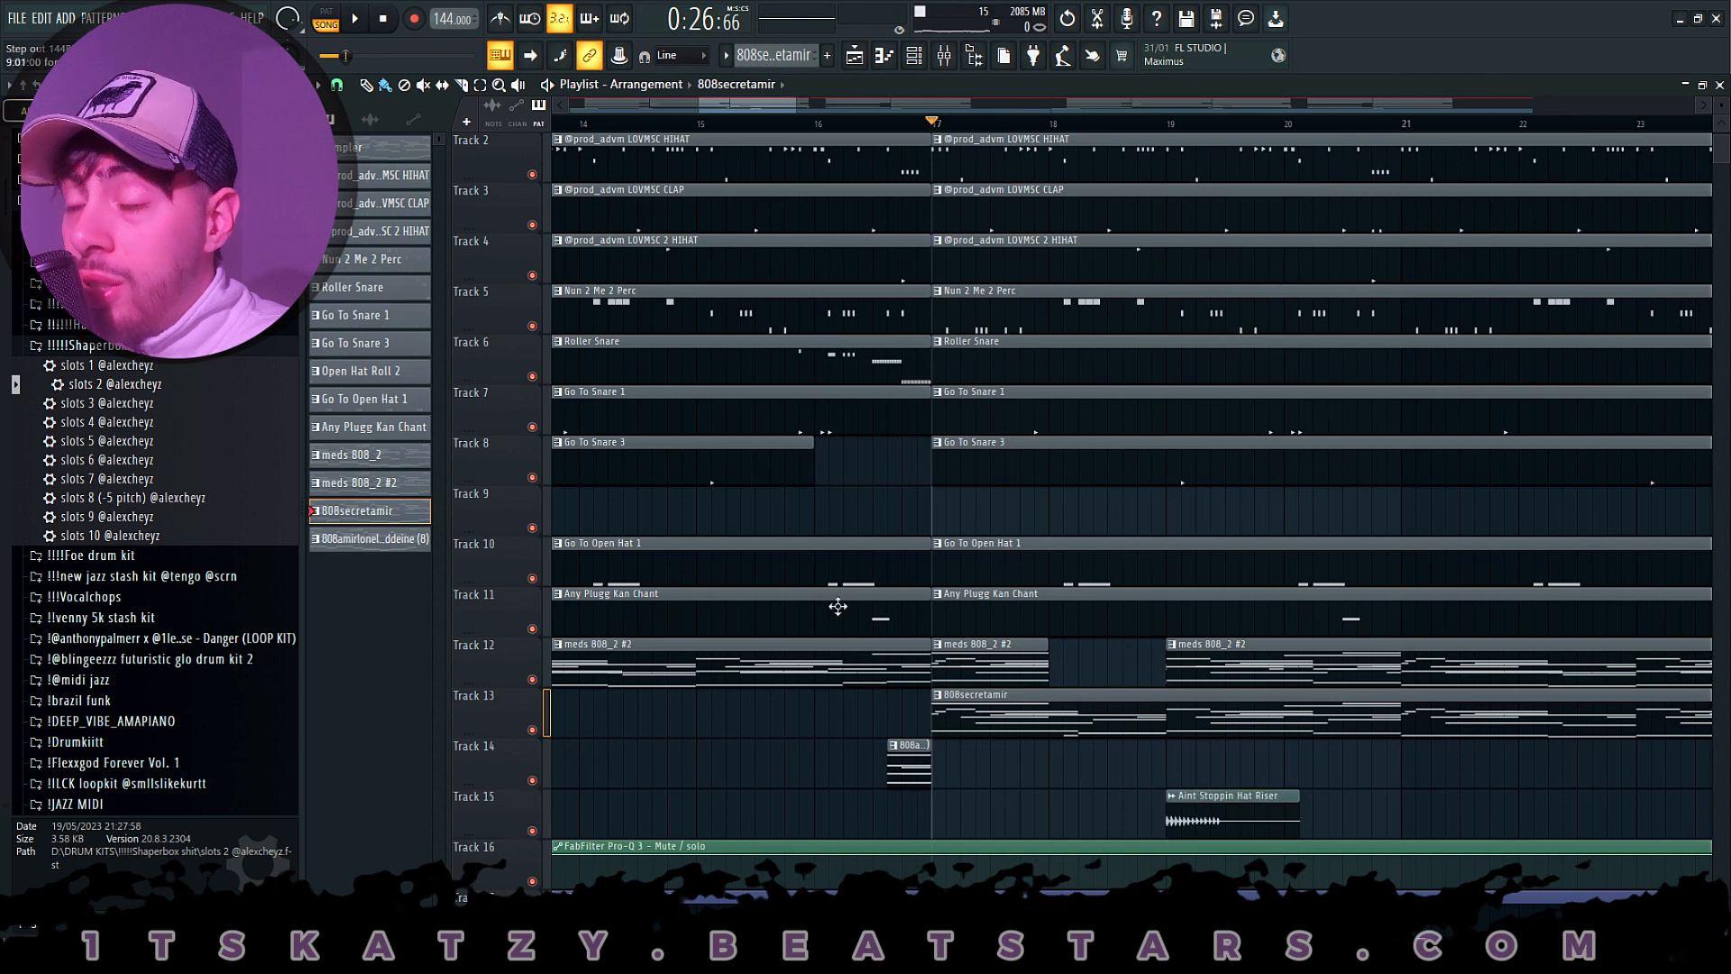
pyautogui.click(1186, 129)
pyautogui.scroll(4, 1236, 122)
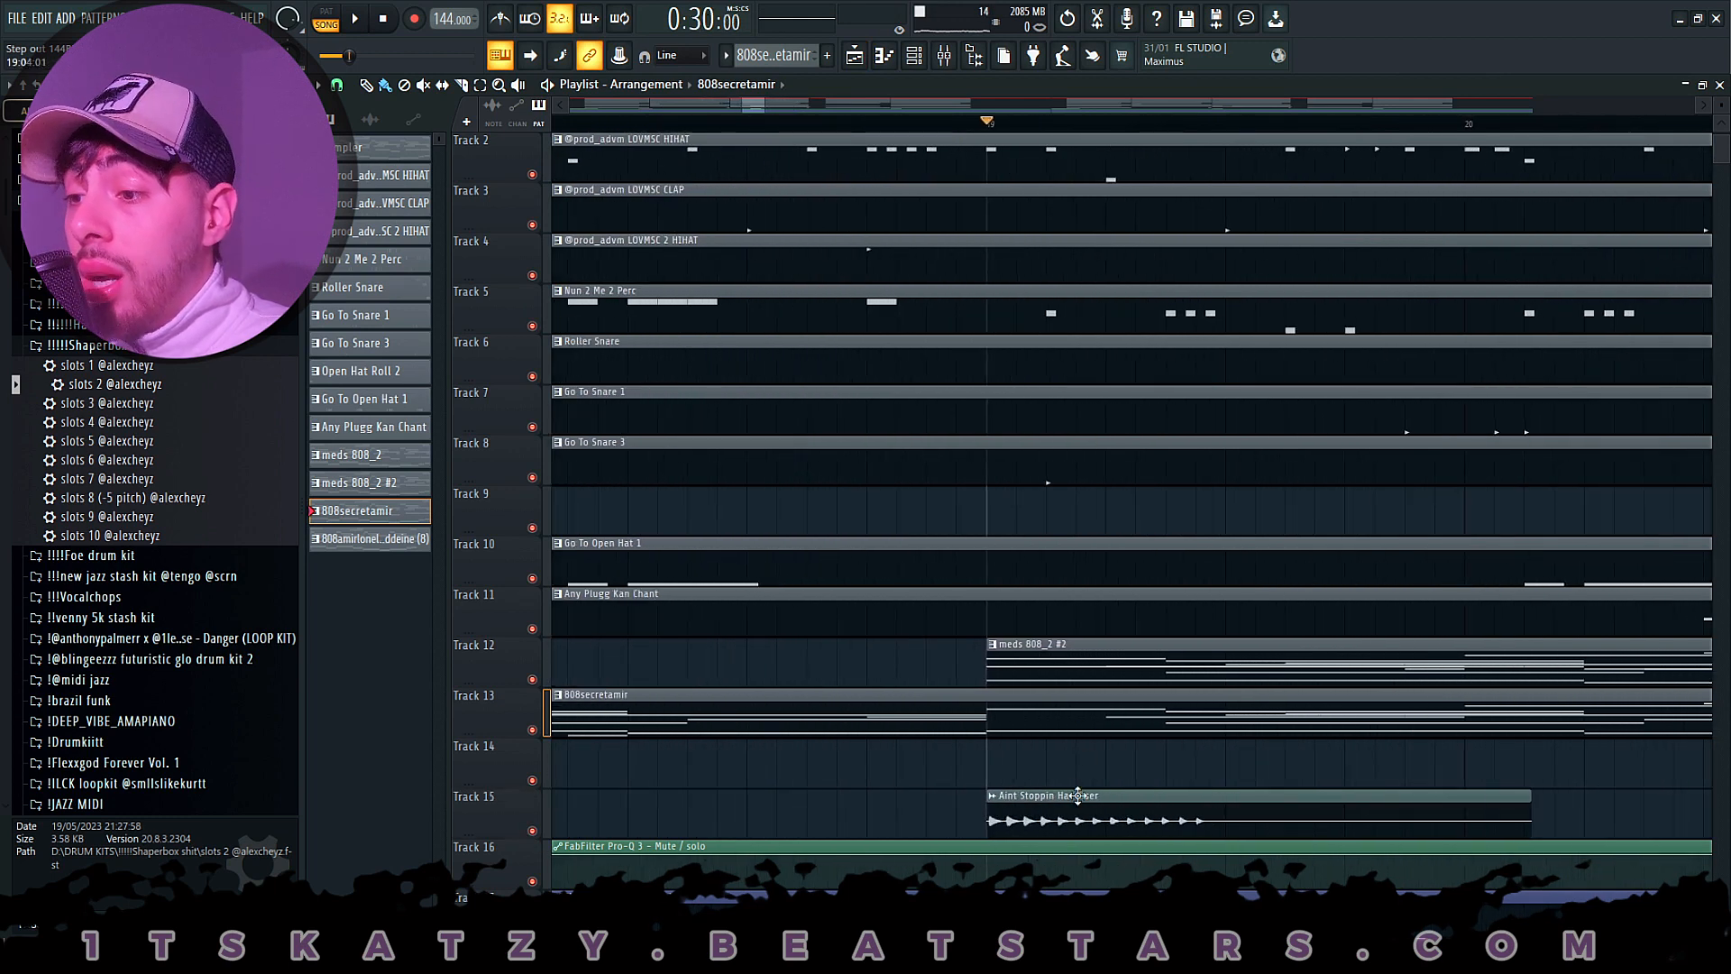
pyautogui.click(1076, 799)
pyautogui.doubleClick(1076, 798)
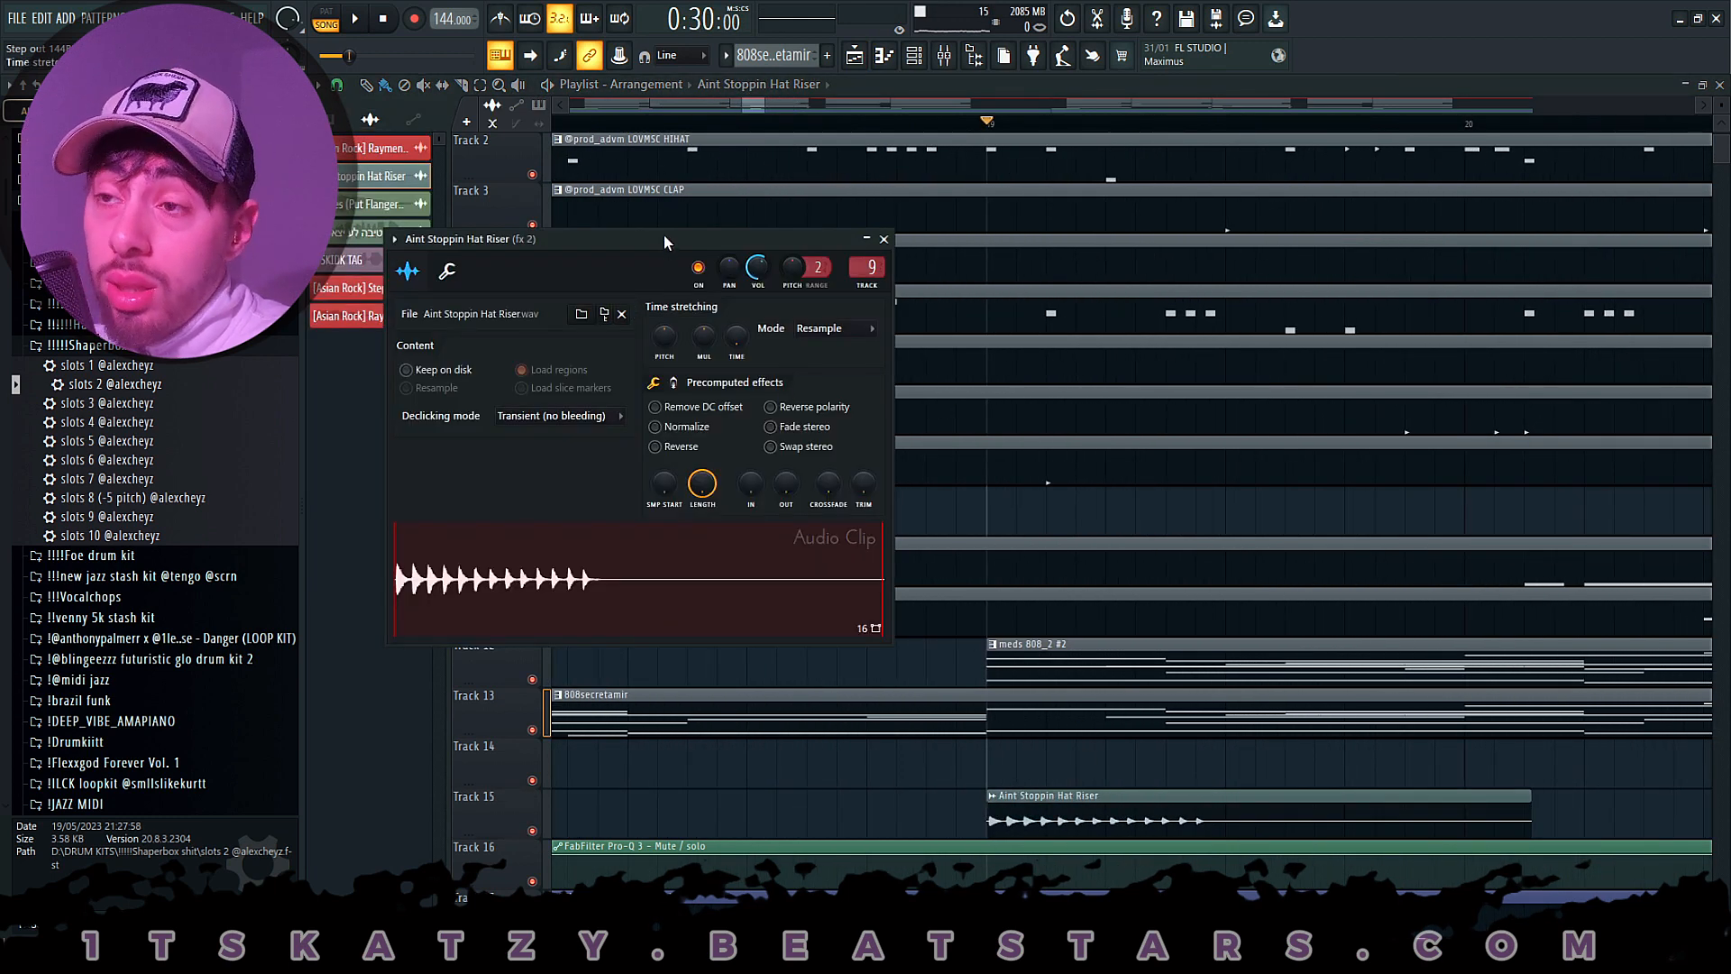
pyautogui.moveTo(663, 235); pyautogui.dragTo(734, 166)
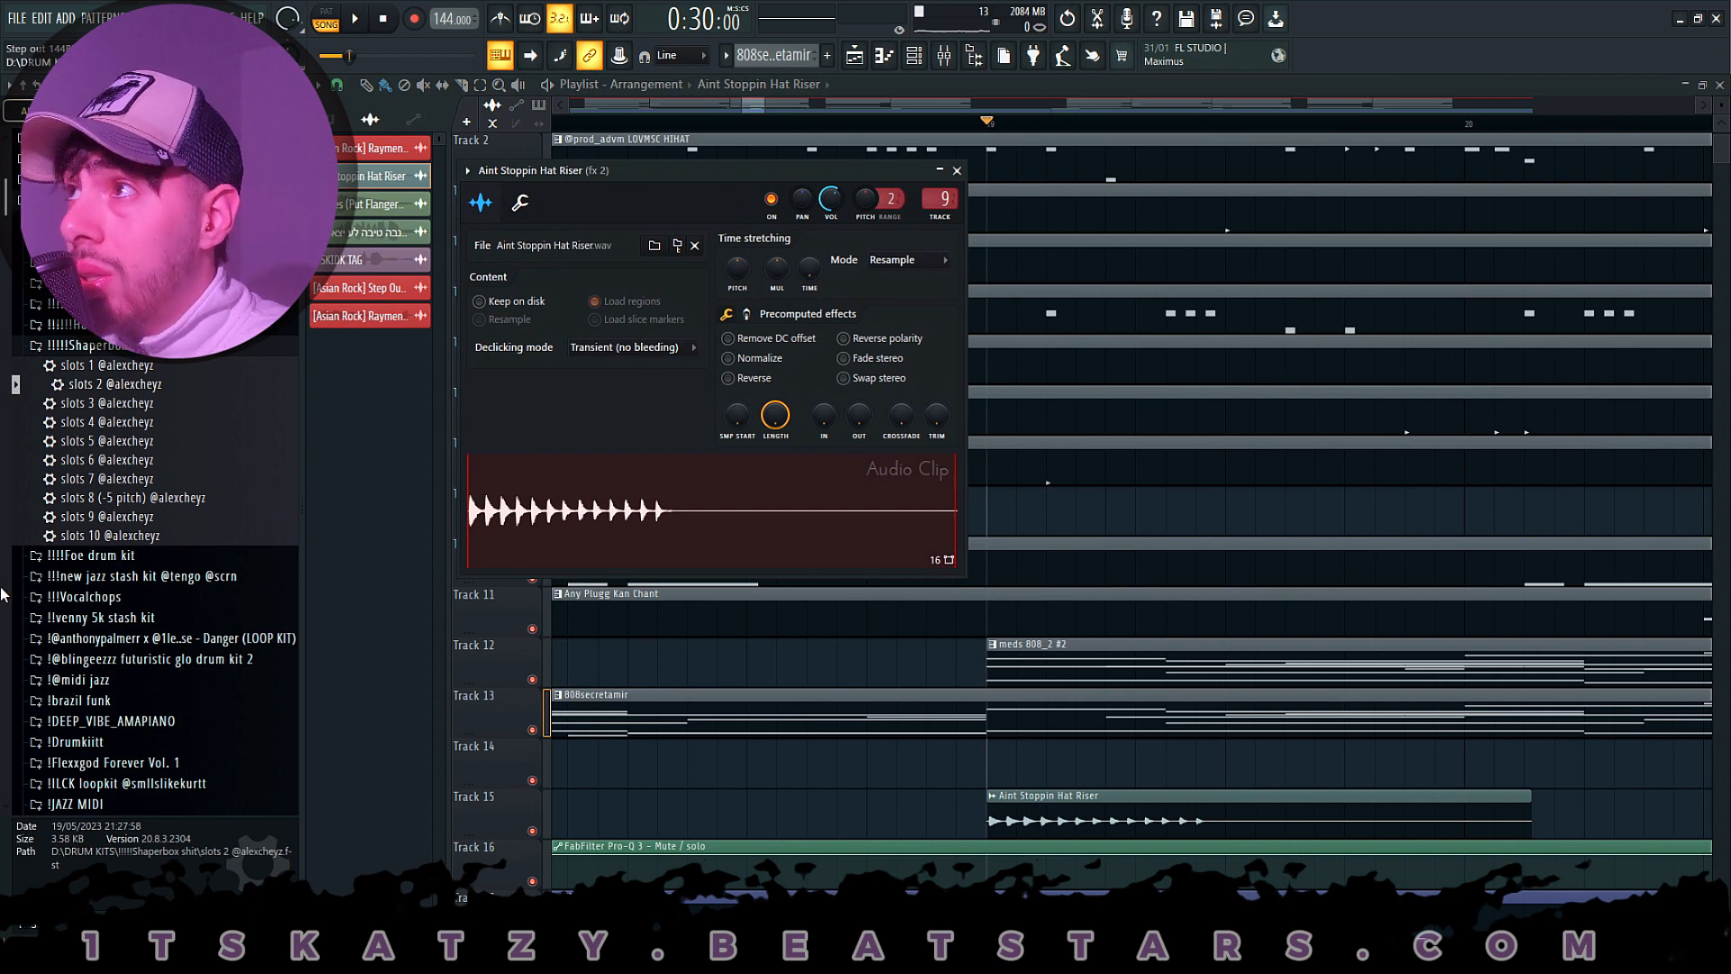